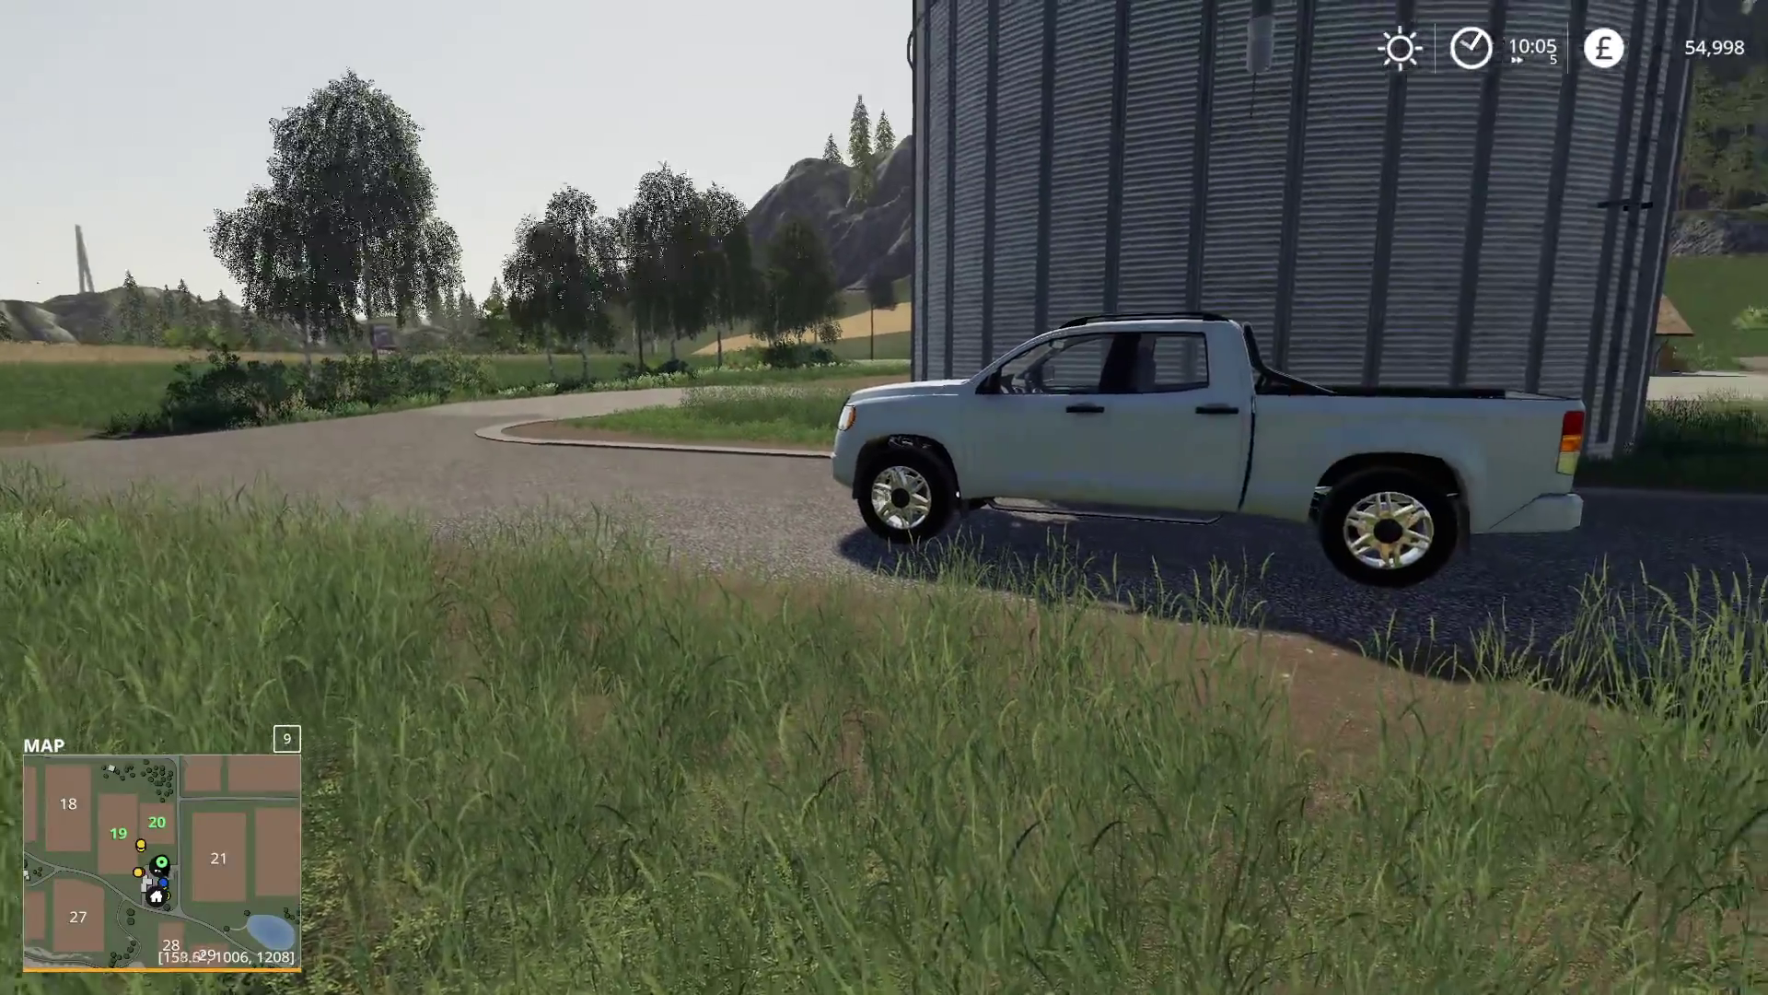
# Walk to the white pickup parked beside the silo and get into it.
pyautogui.press('w')
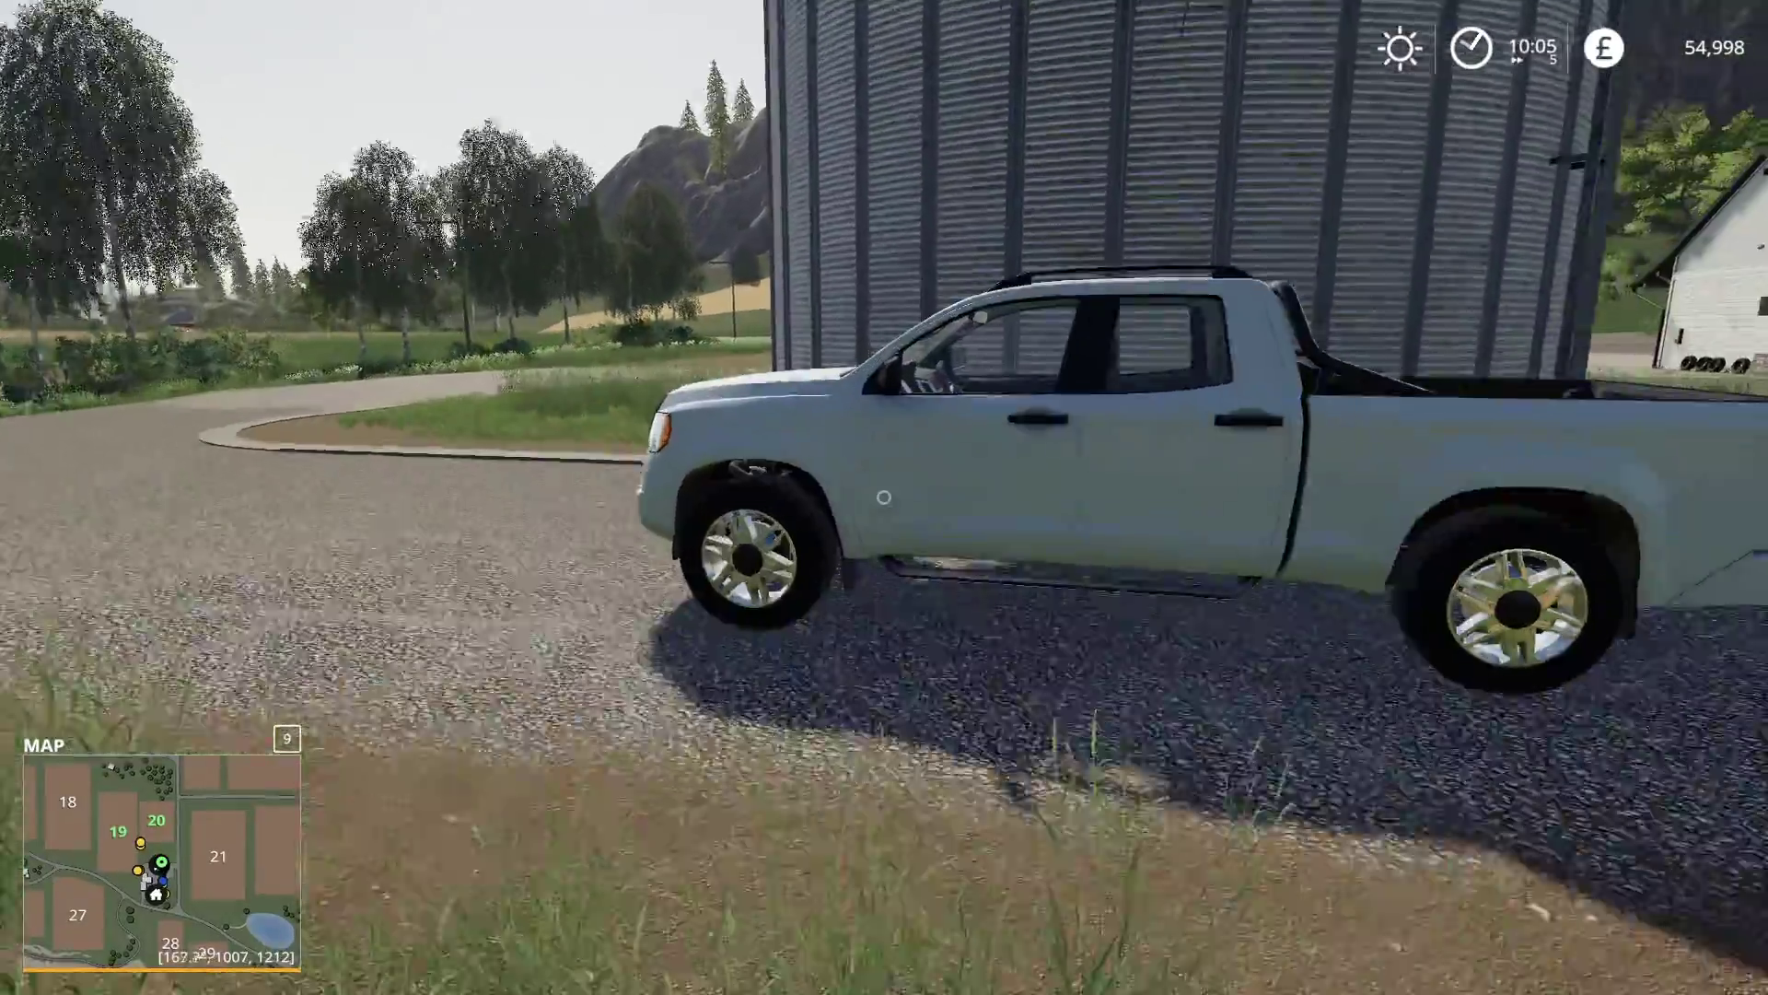
pyautogui.press('w')
pyautogui.press('e')
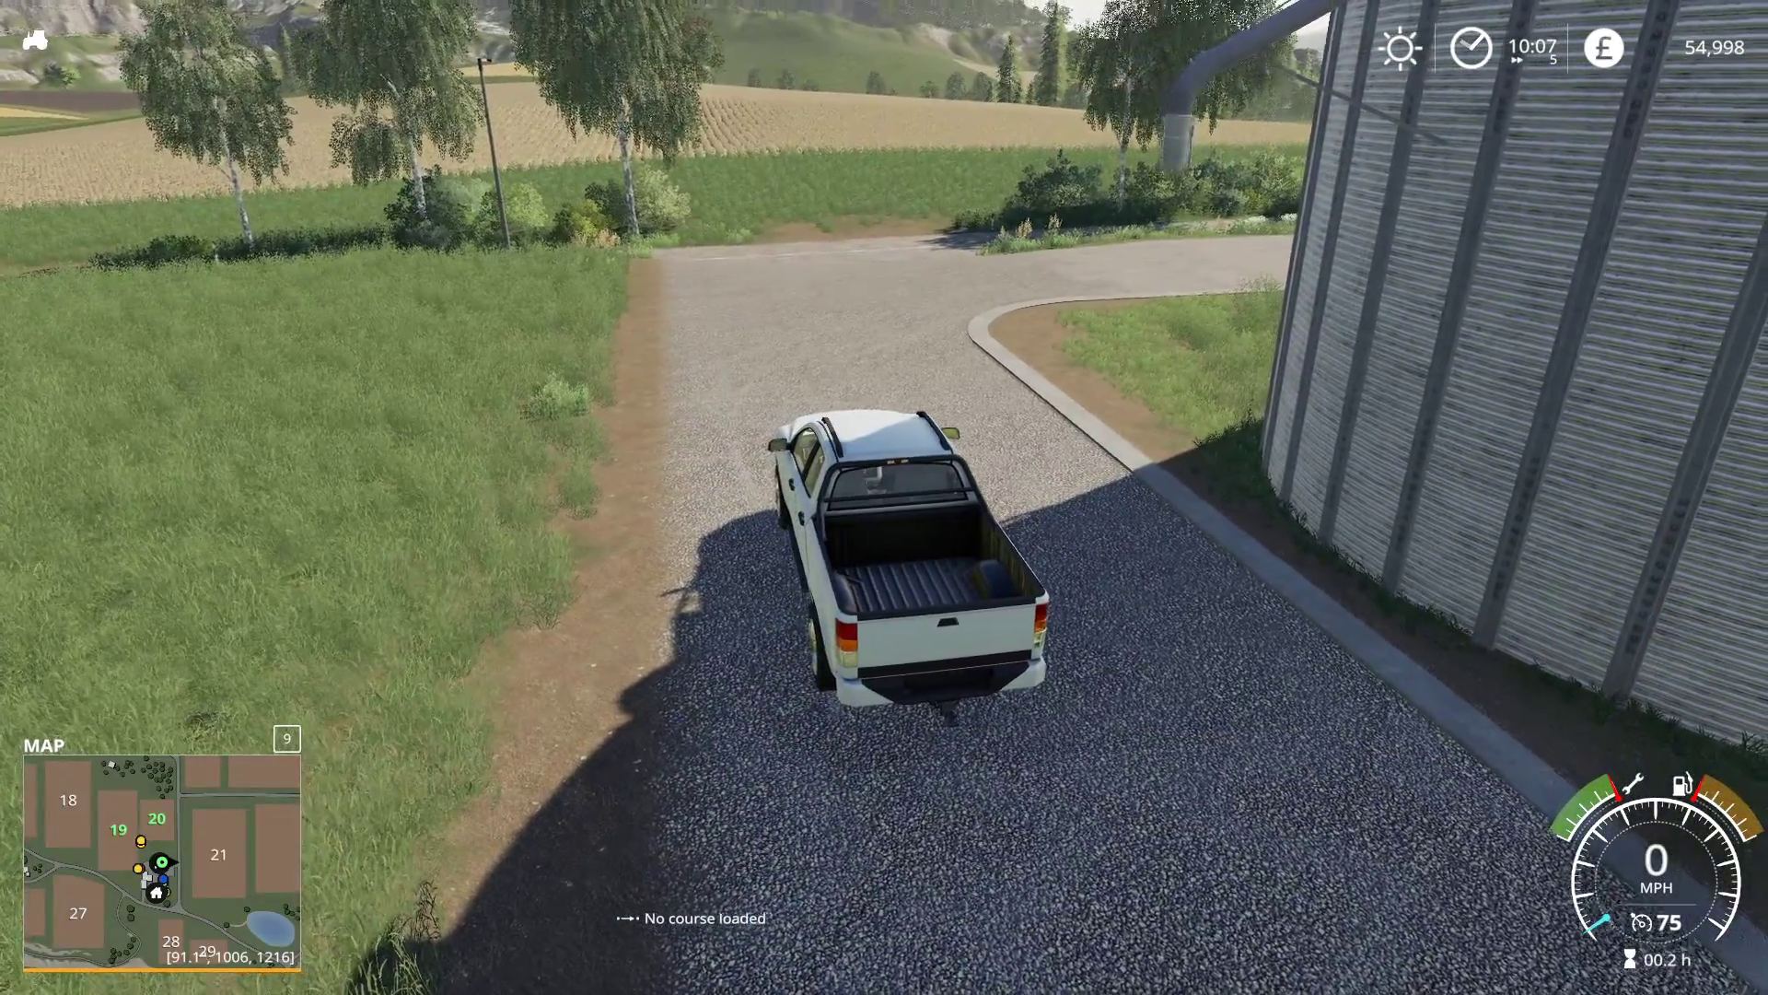
# Start recording a new Courseplay course in the pickup and close the Courseplay window.
pyautogui.rightClick(487, 805)
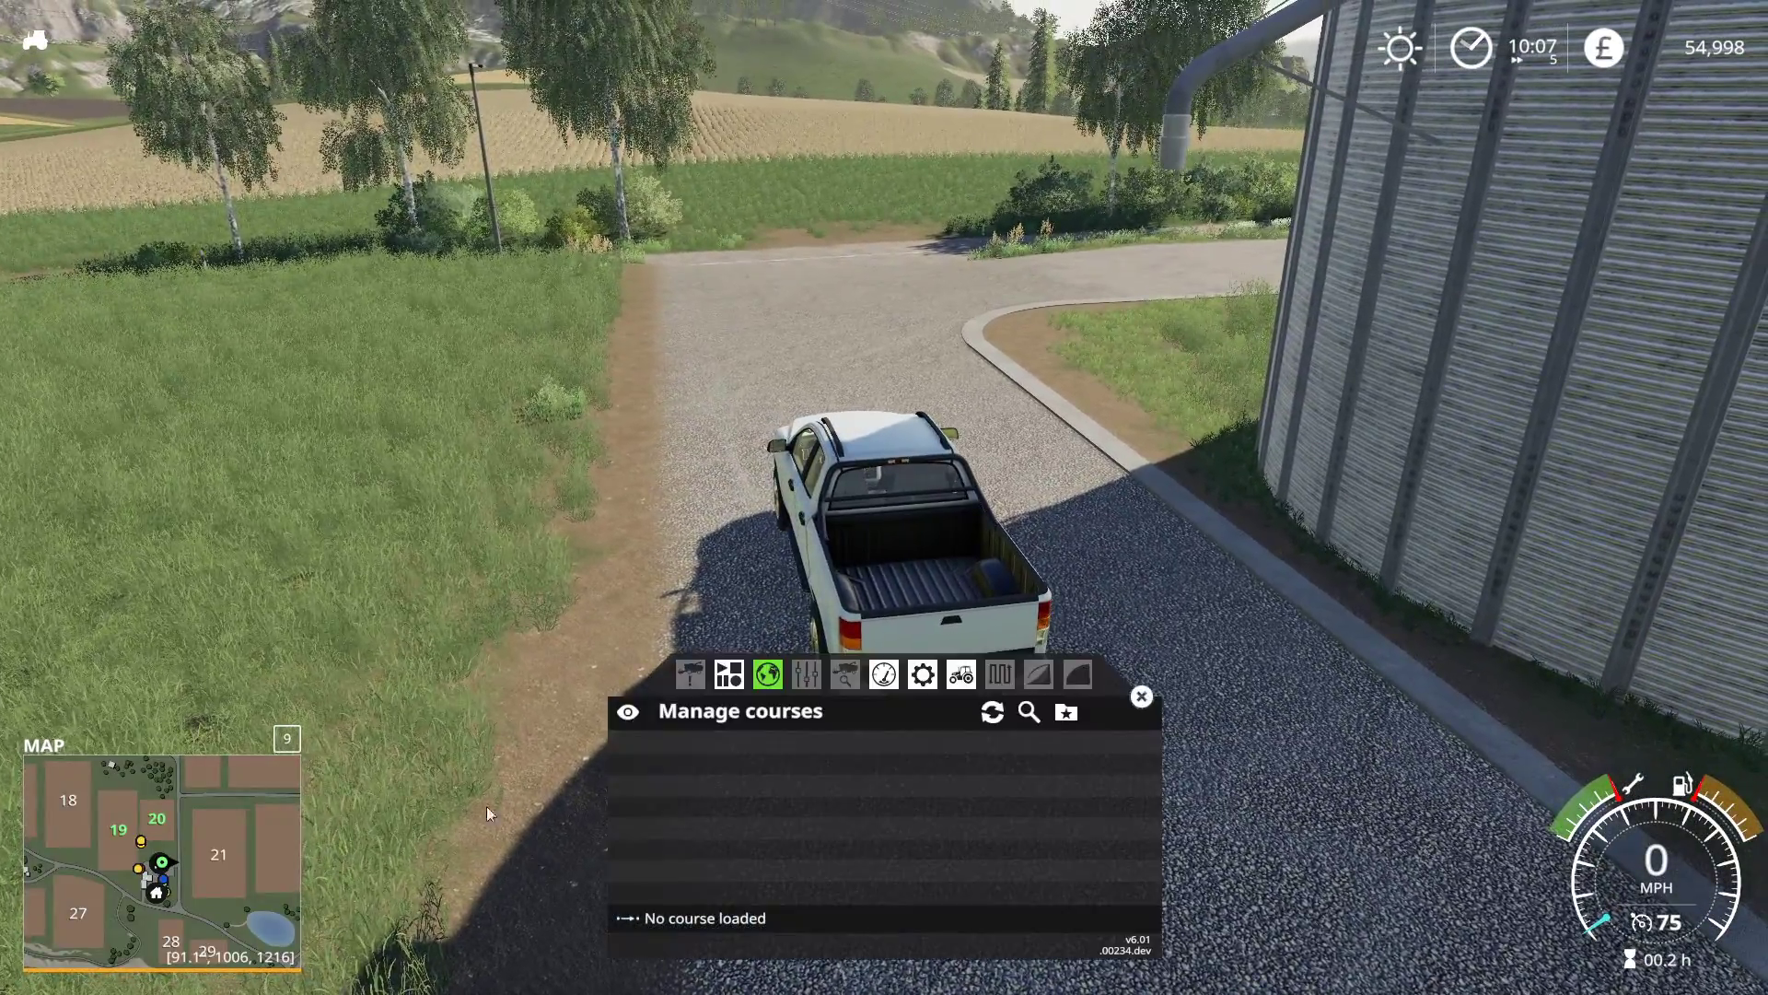
pyautogui.click(728, 677)
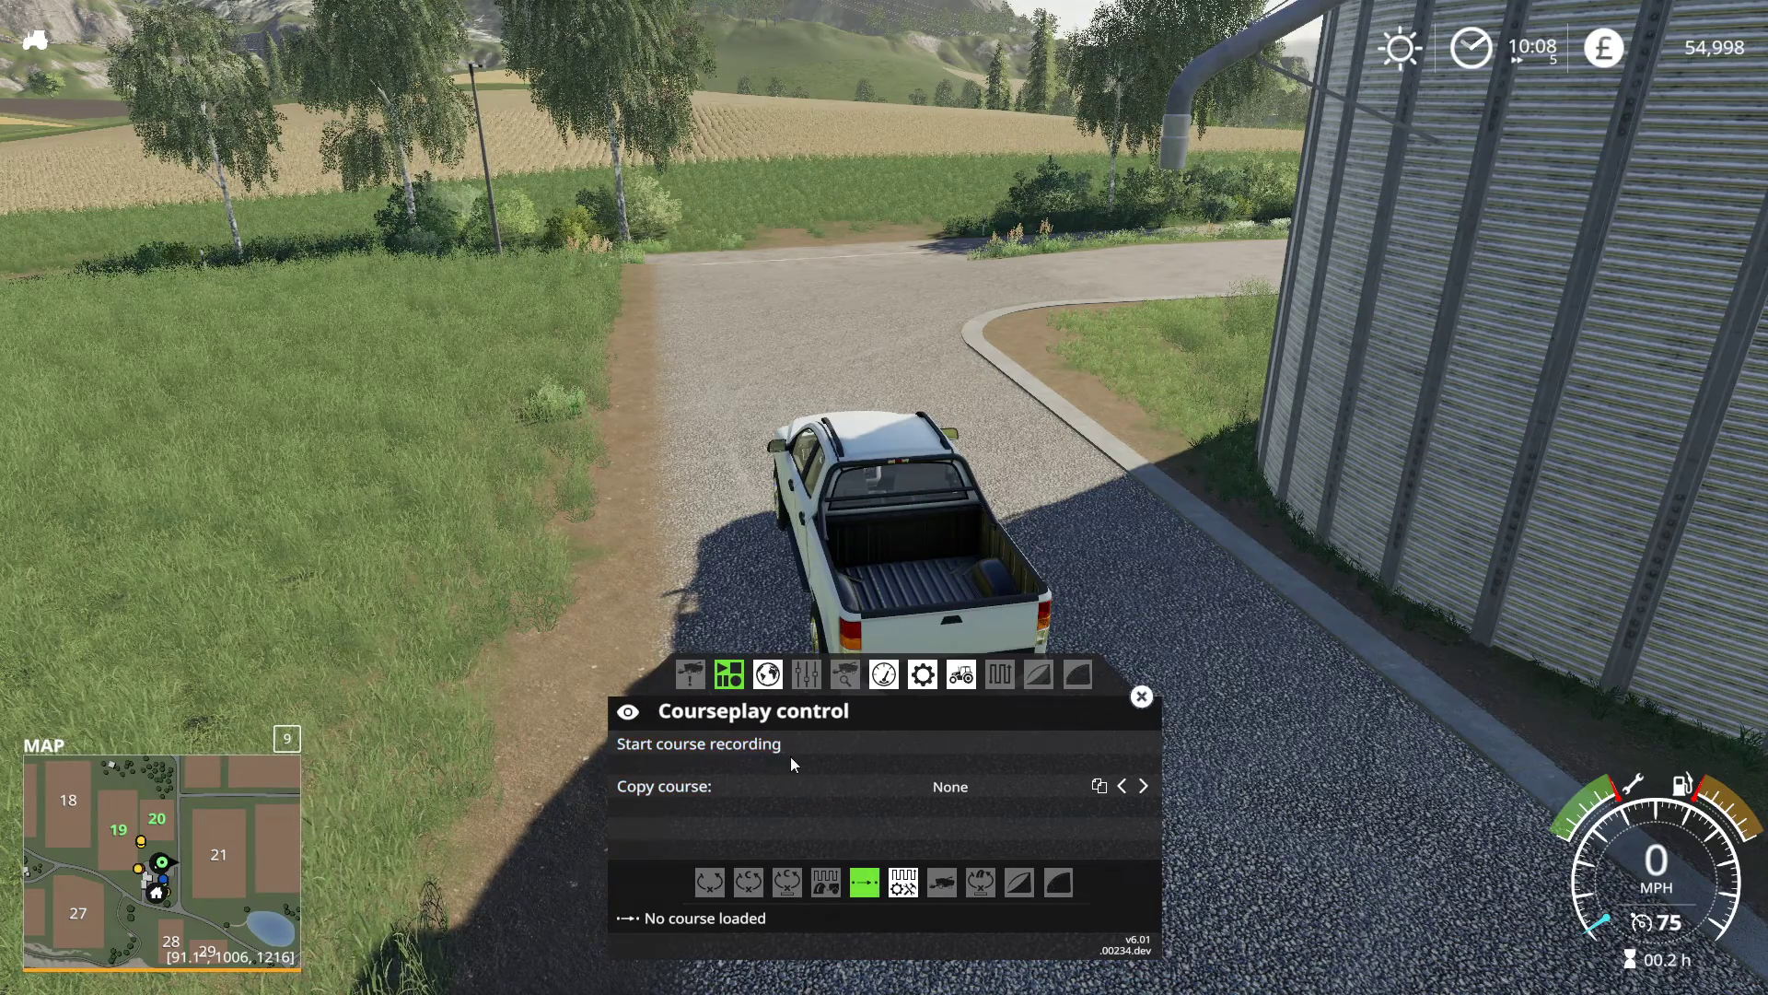
pyautogui.click(695, 745)
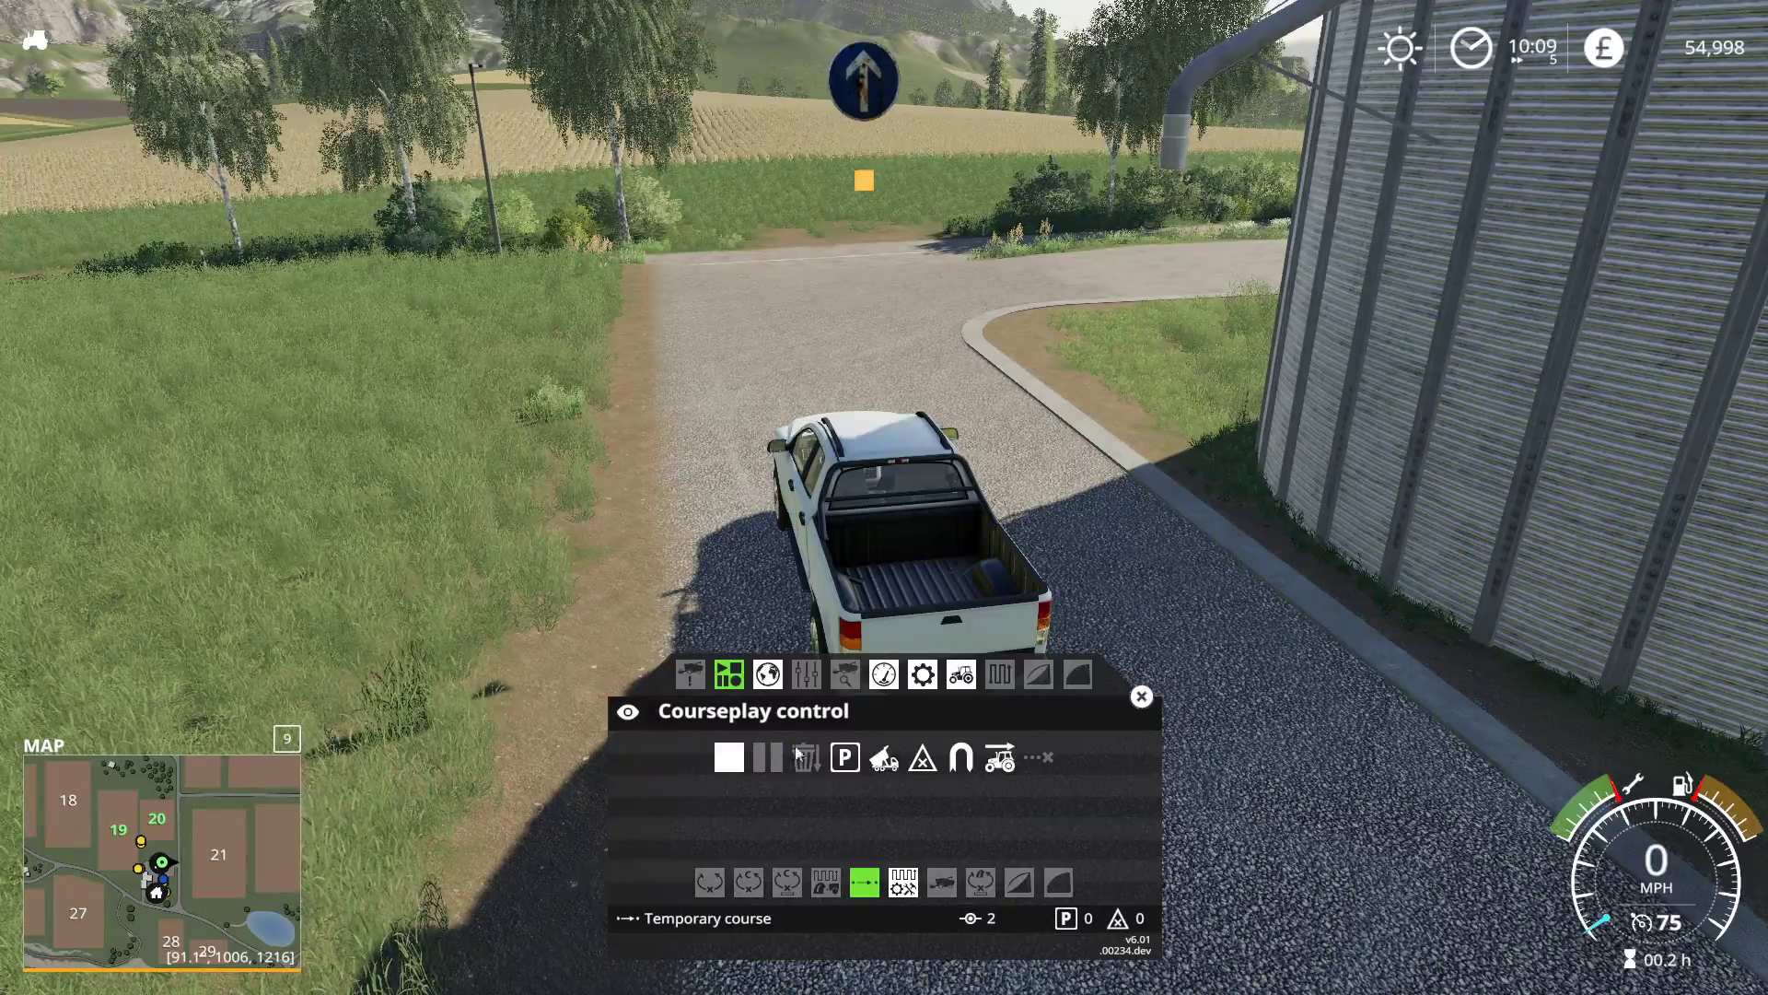
pyautogui.click(1142, 697)
# Drive the pickup from the silo yard onto the road and down to the stop-sign junction, recording the route.
pyautogui.press('w')
pyautogui.press('a')
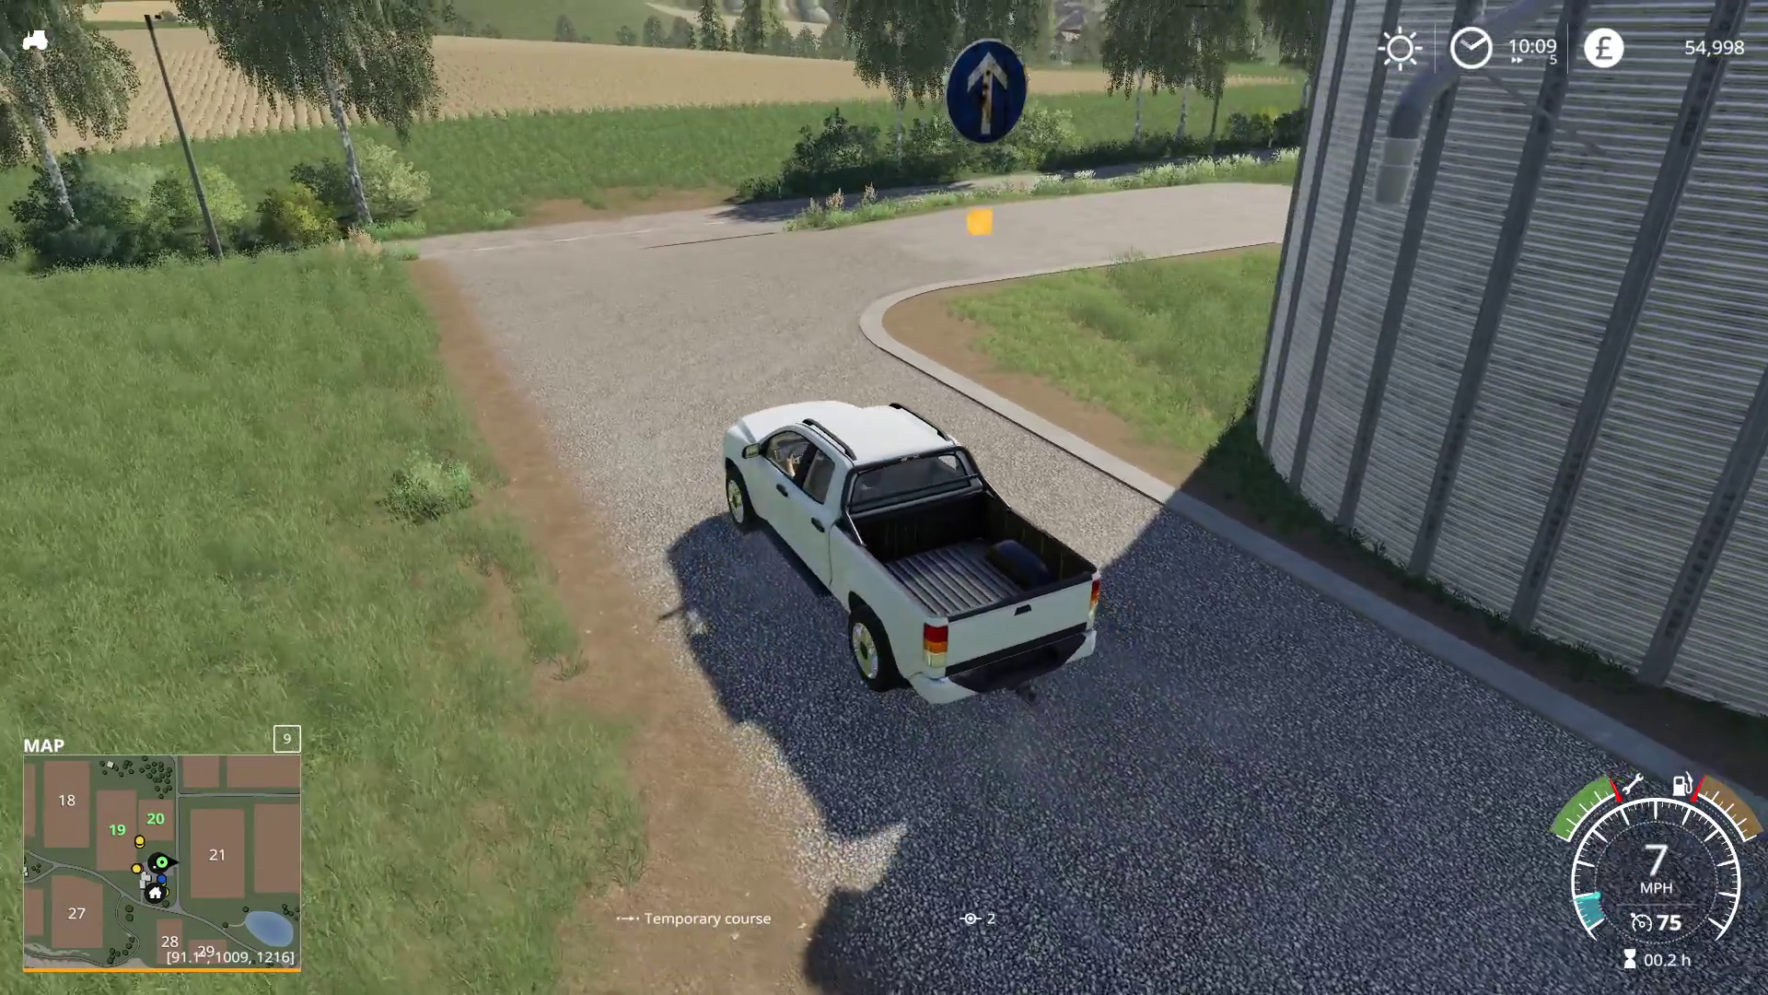
pyautogui.press('w')
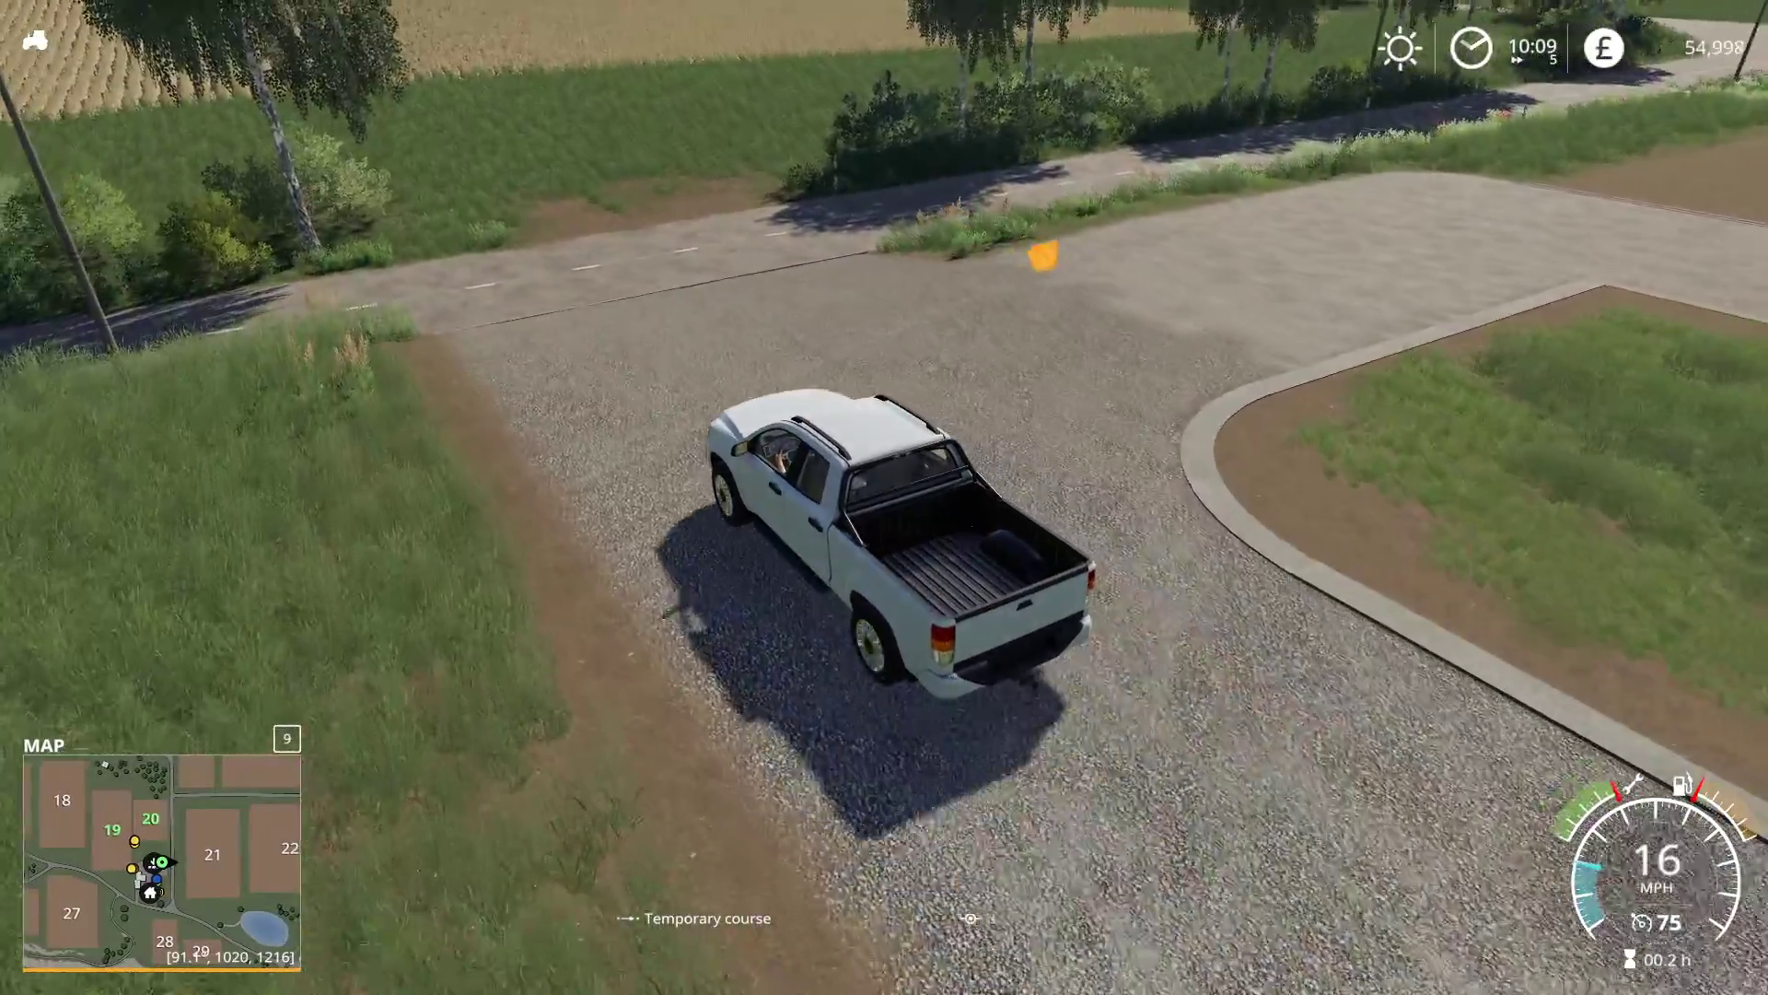
pyautogui.press('d')
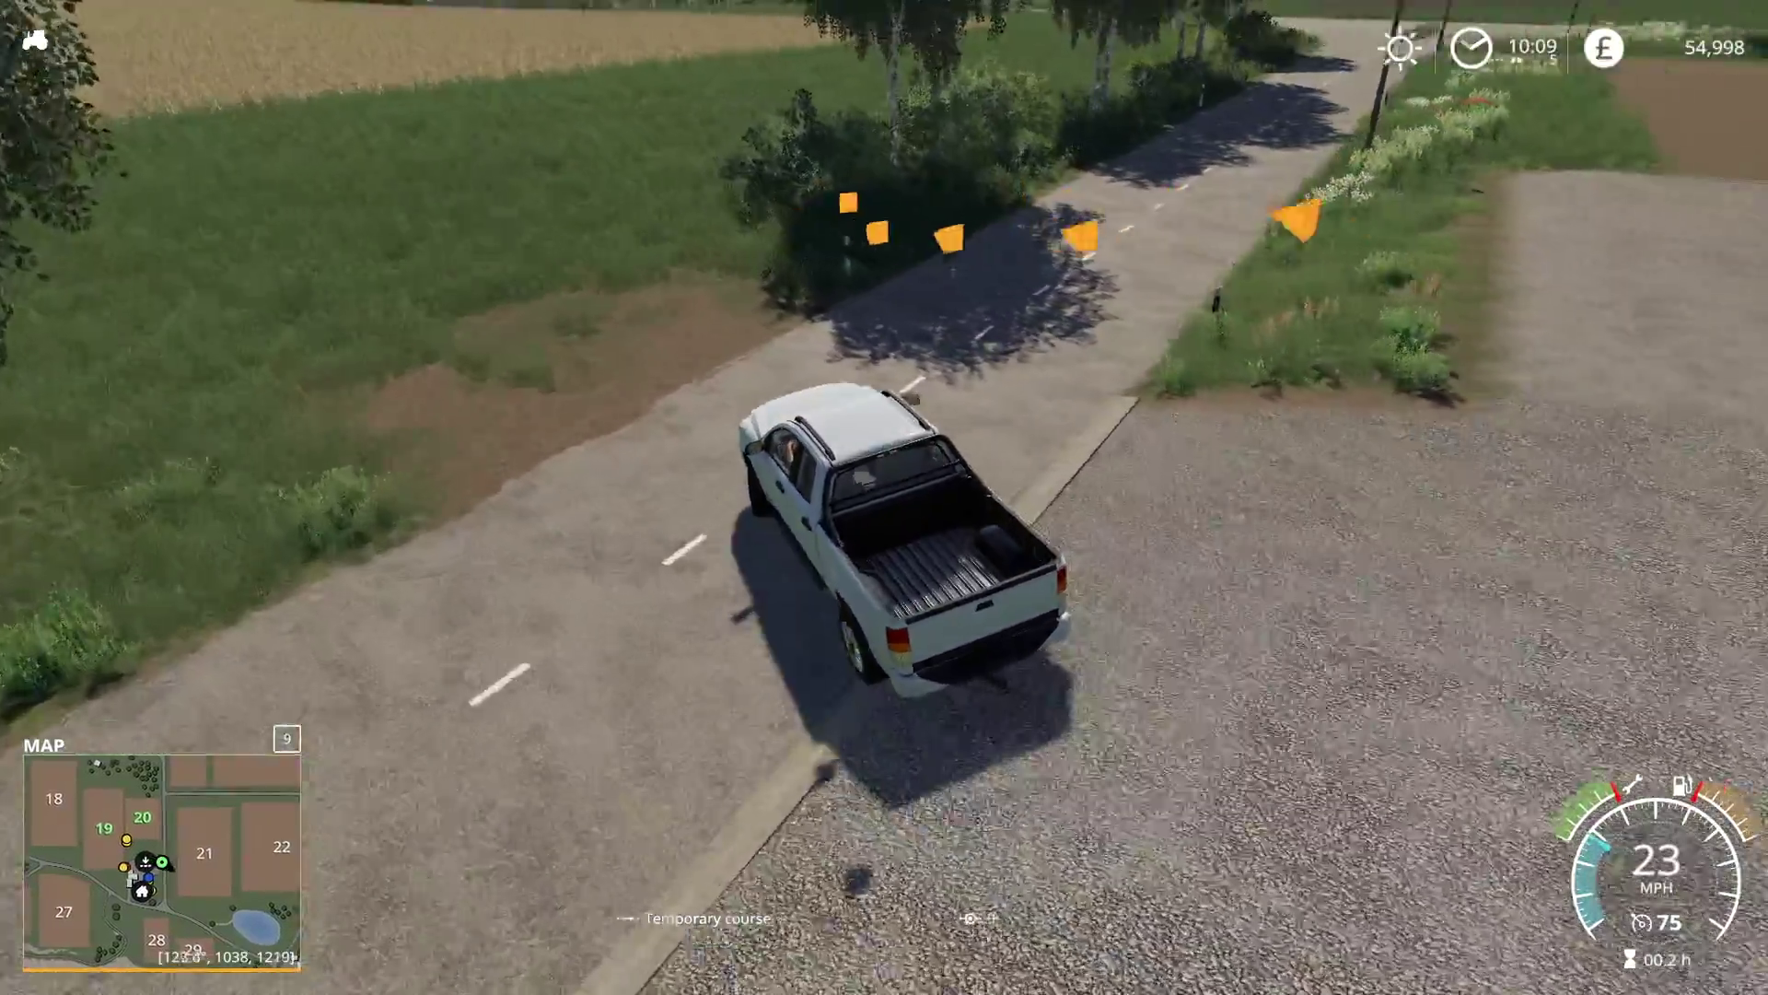
pyautogui.press('w')
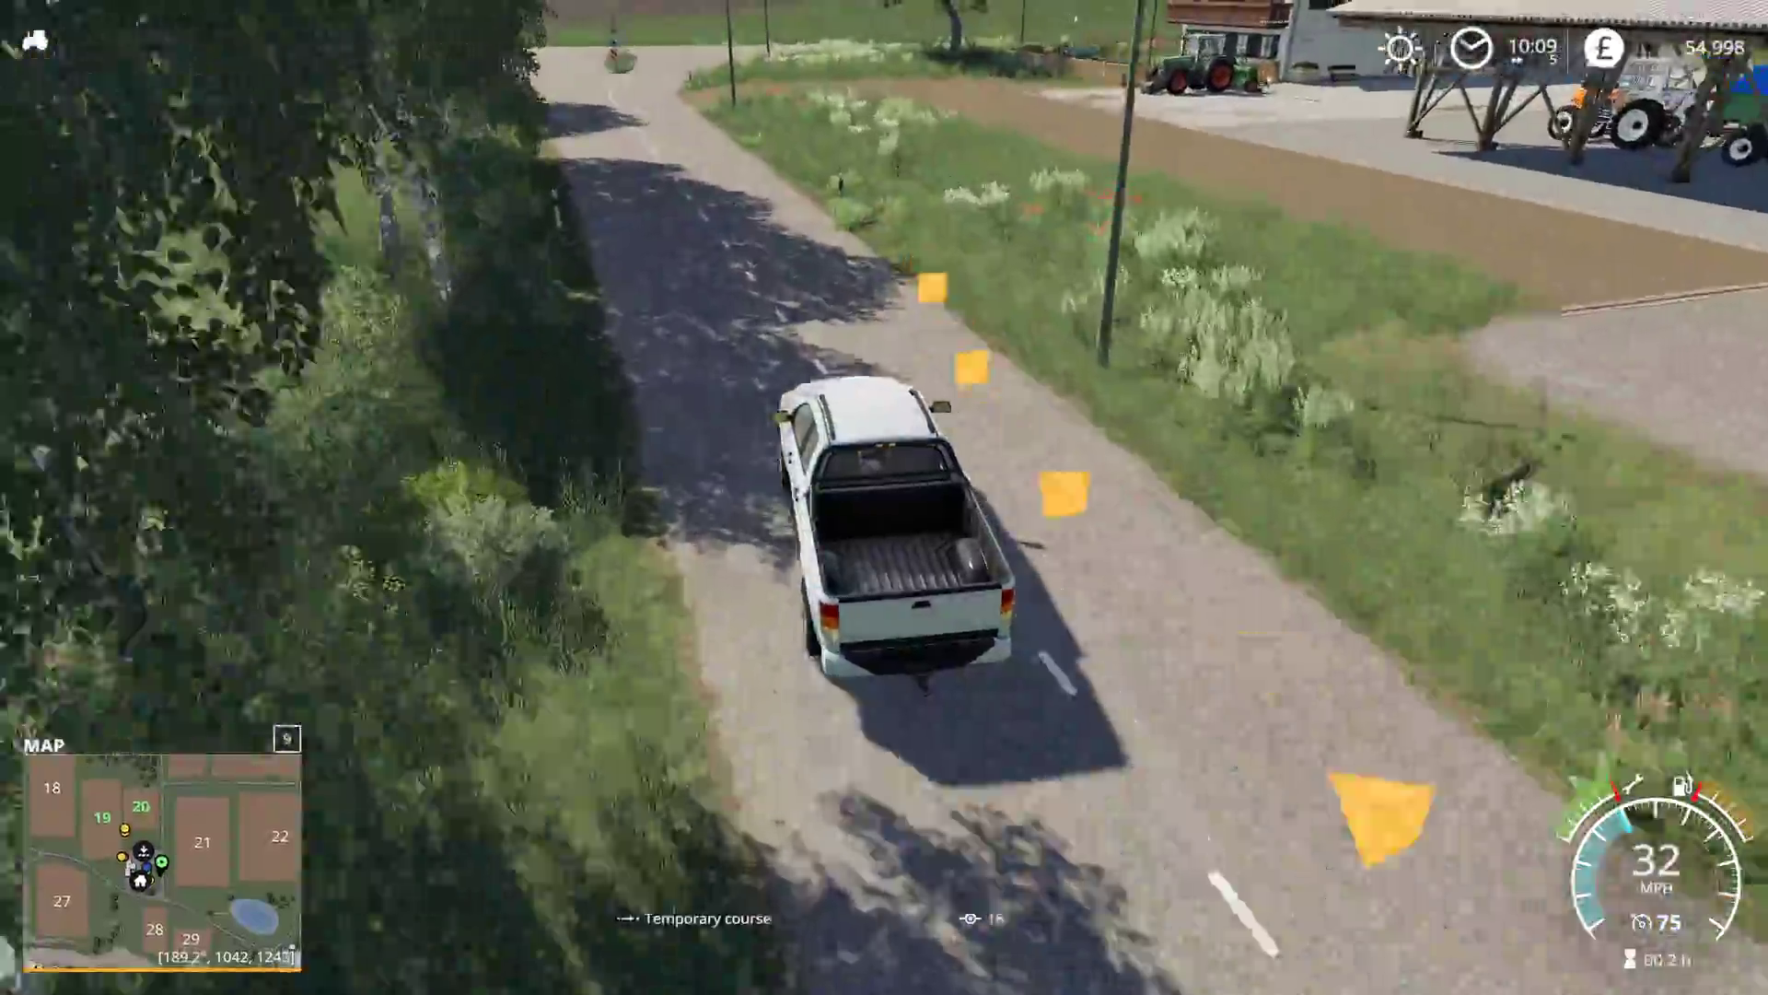
pyautogui.press('w')
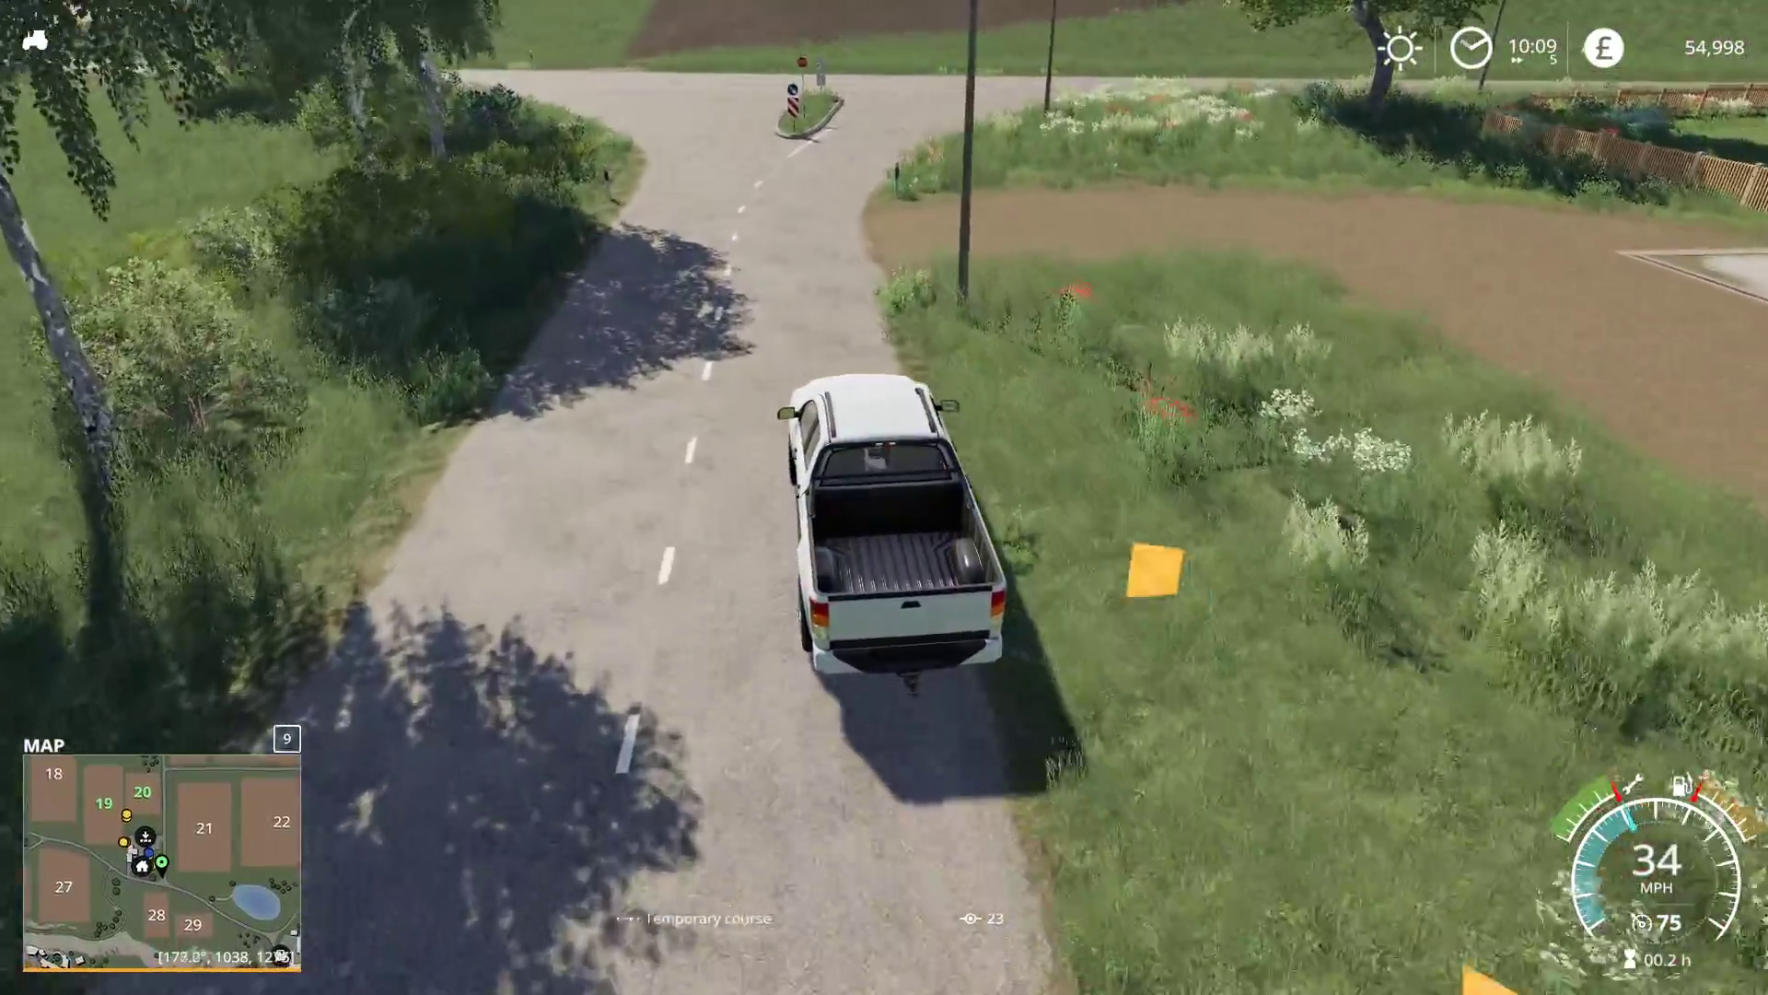
pyautogui.press('w')
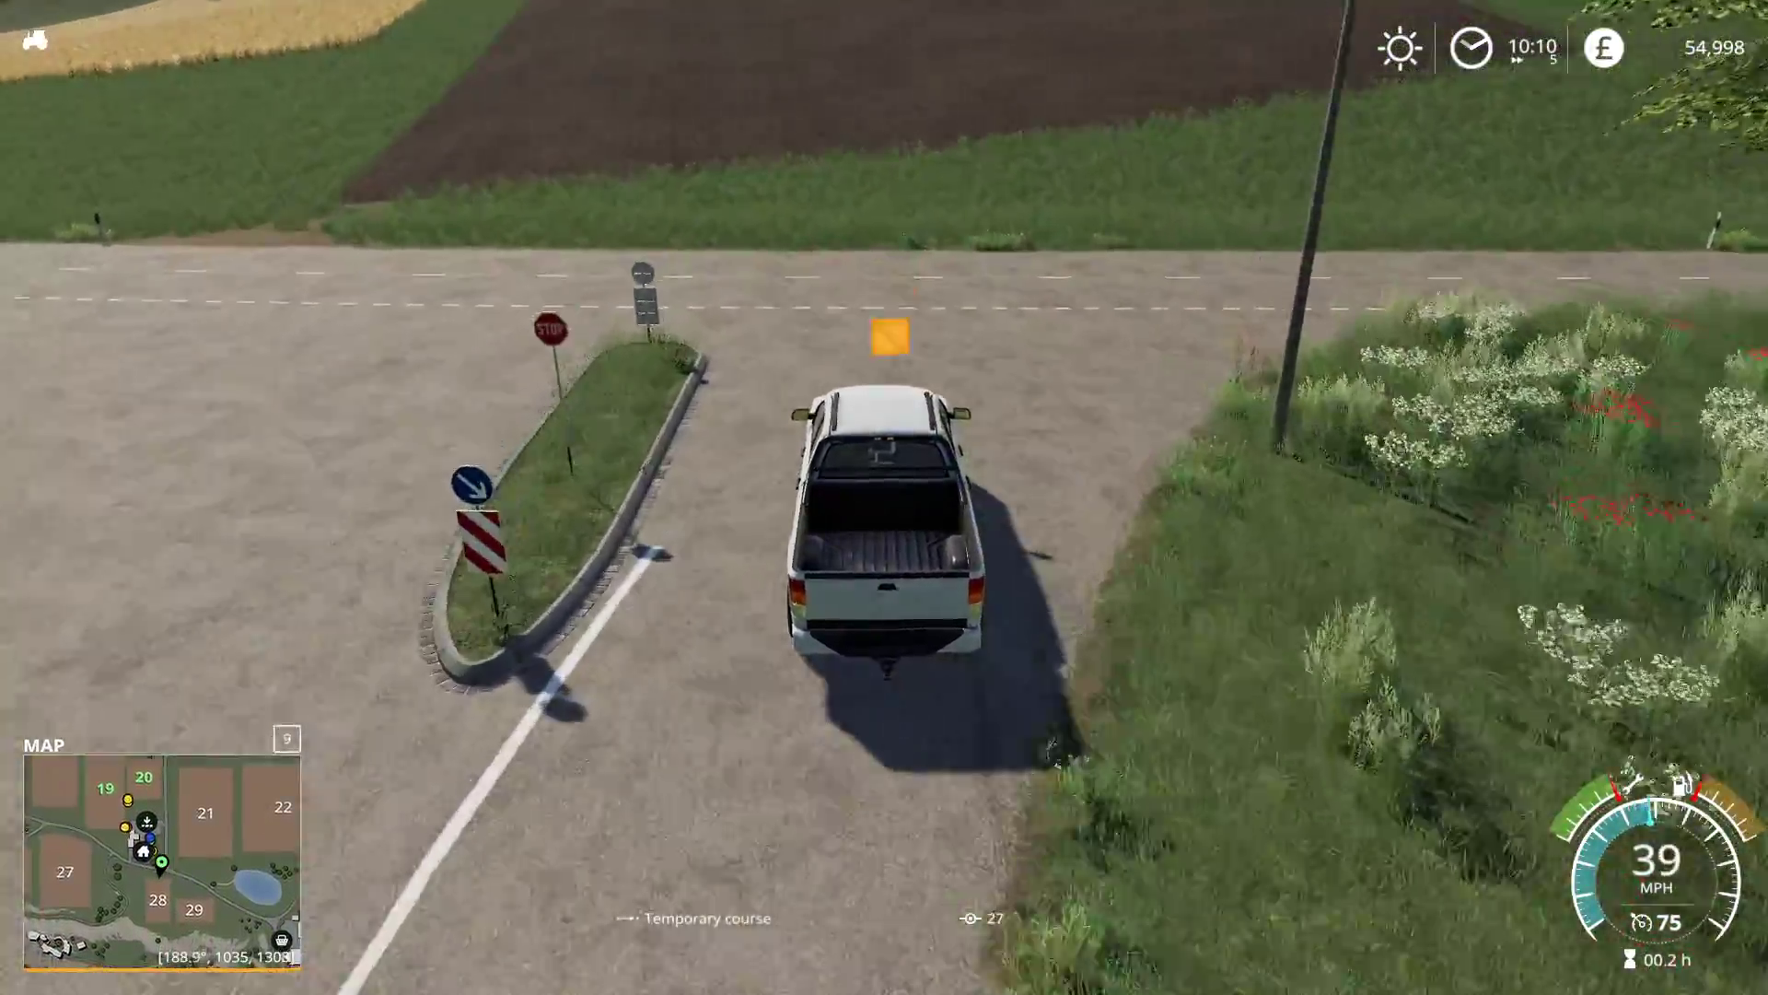
# Turn left onto the main road and drive past the lake toward the shop, slowing before the next junction.
pyautogui.press('w')
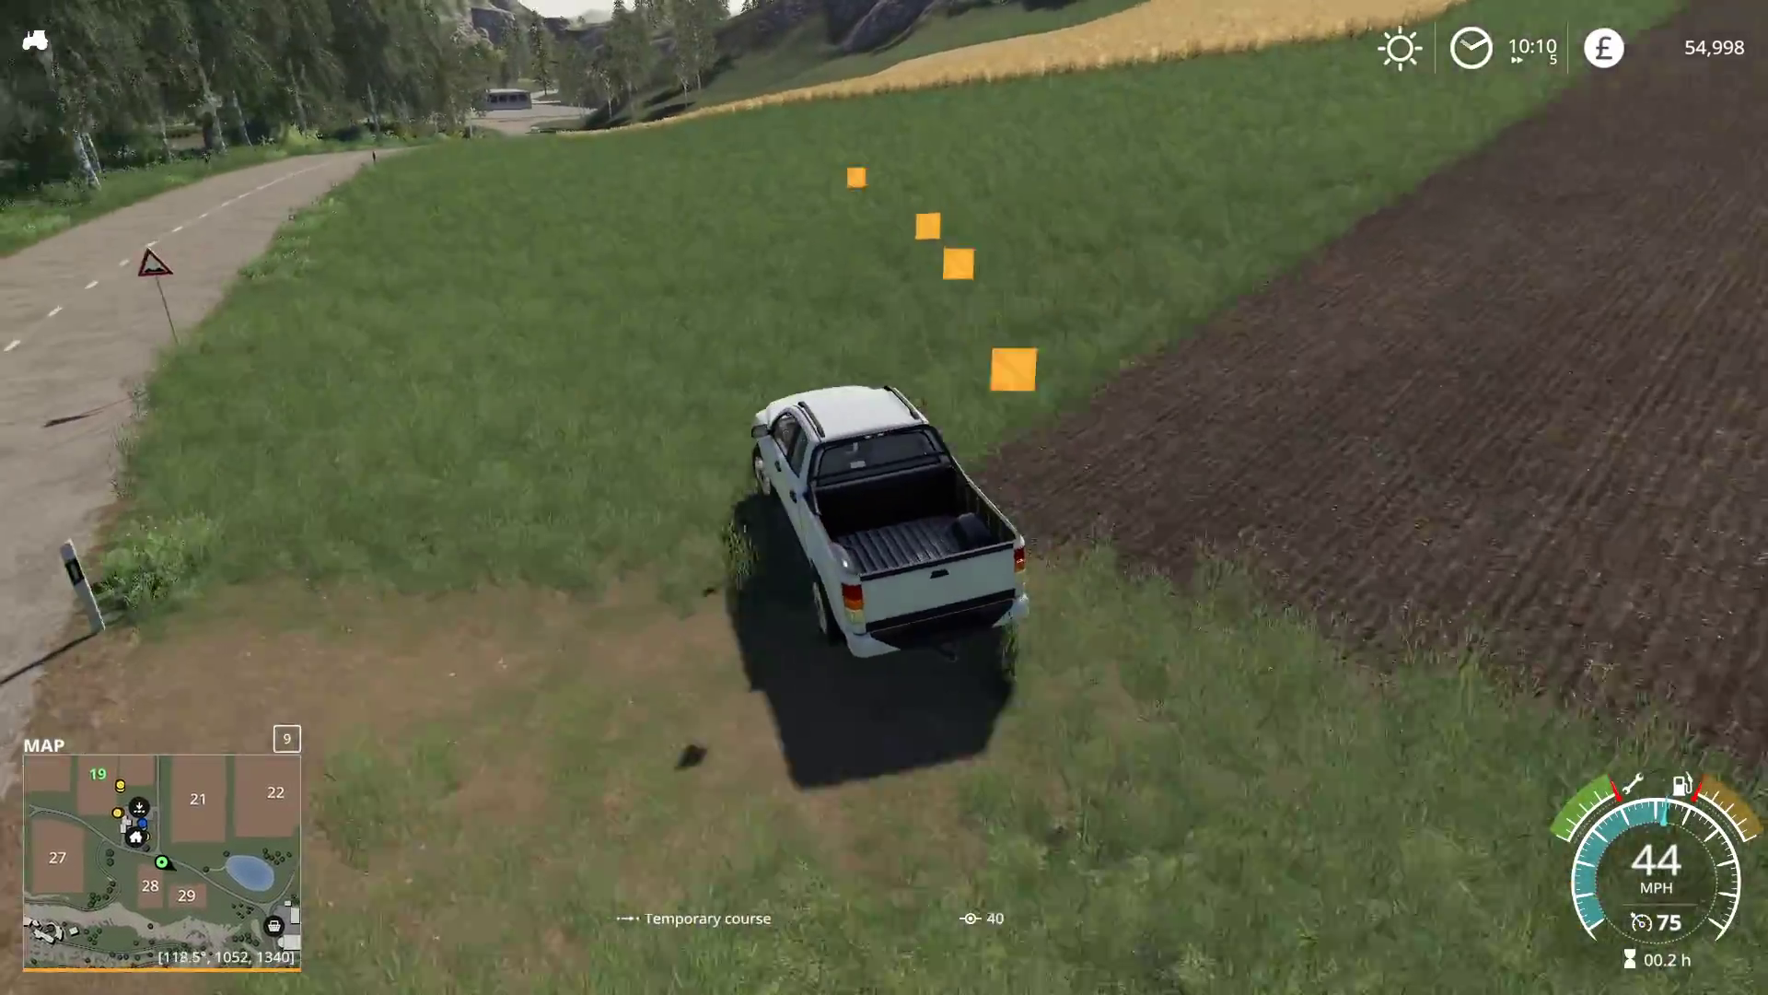
pyautogui.press('w')
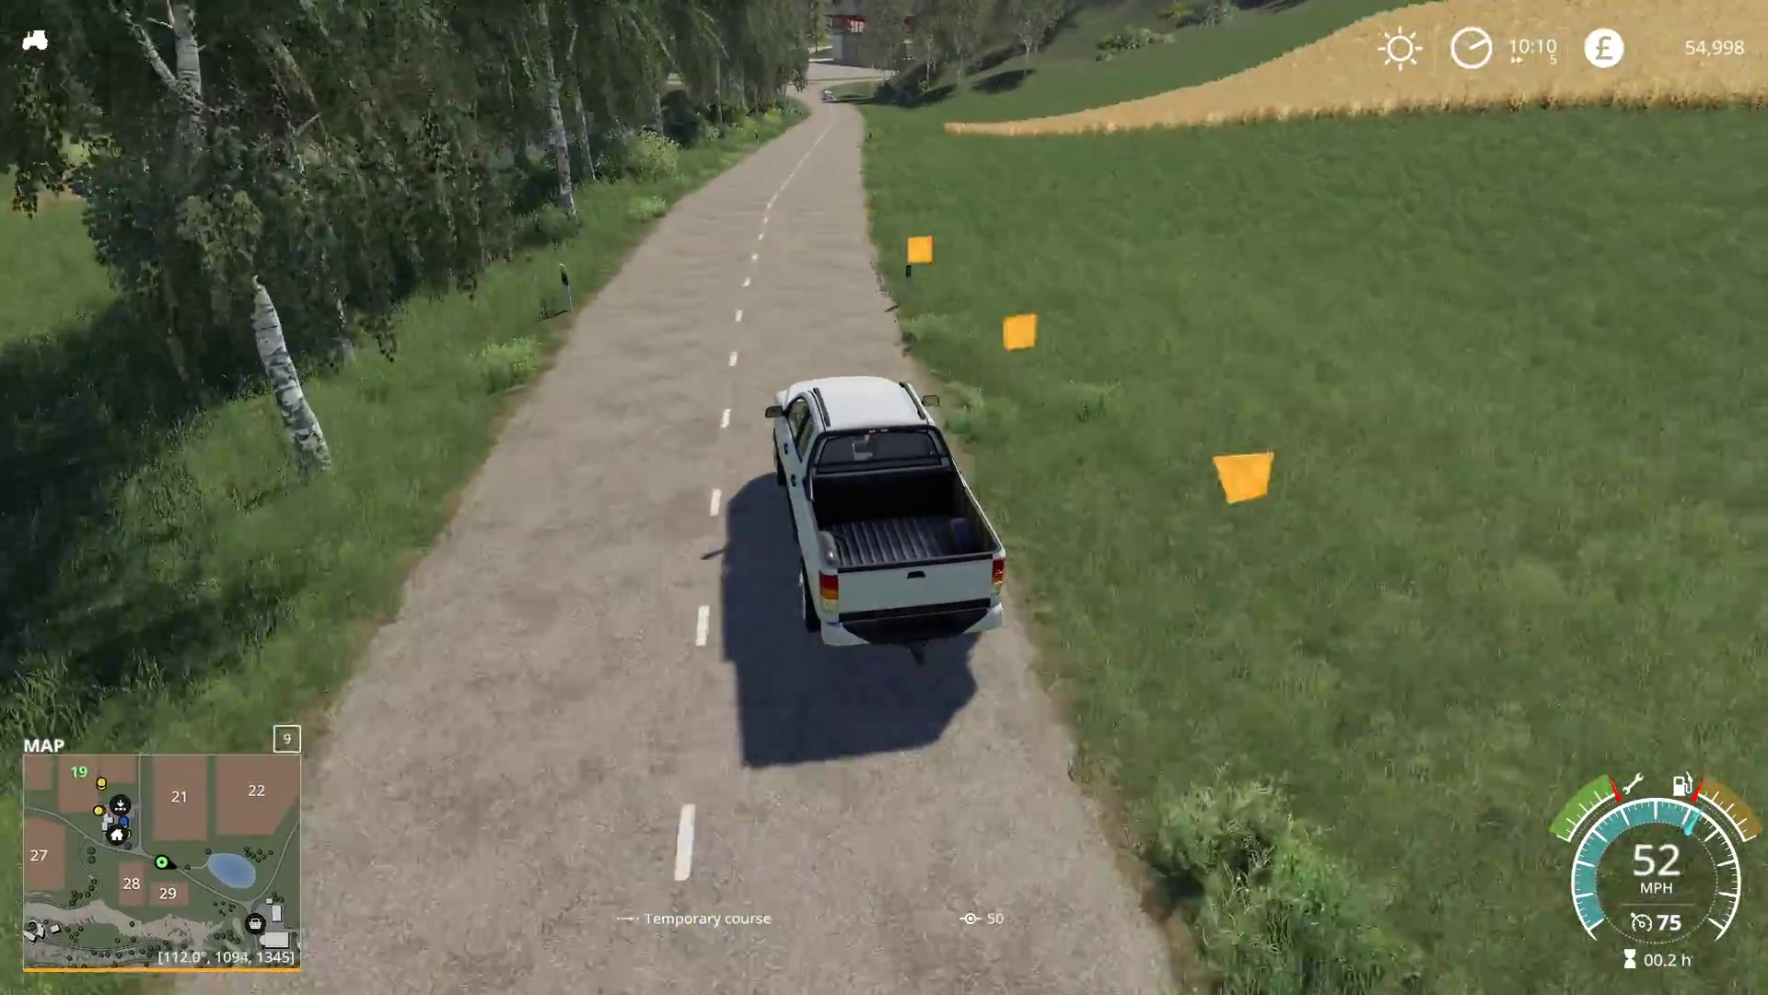
pyautogui.press('w')
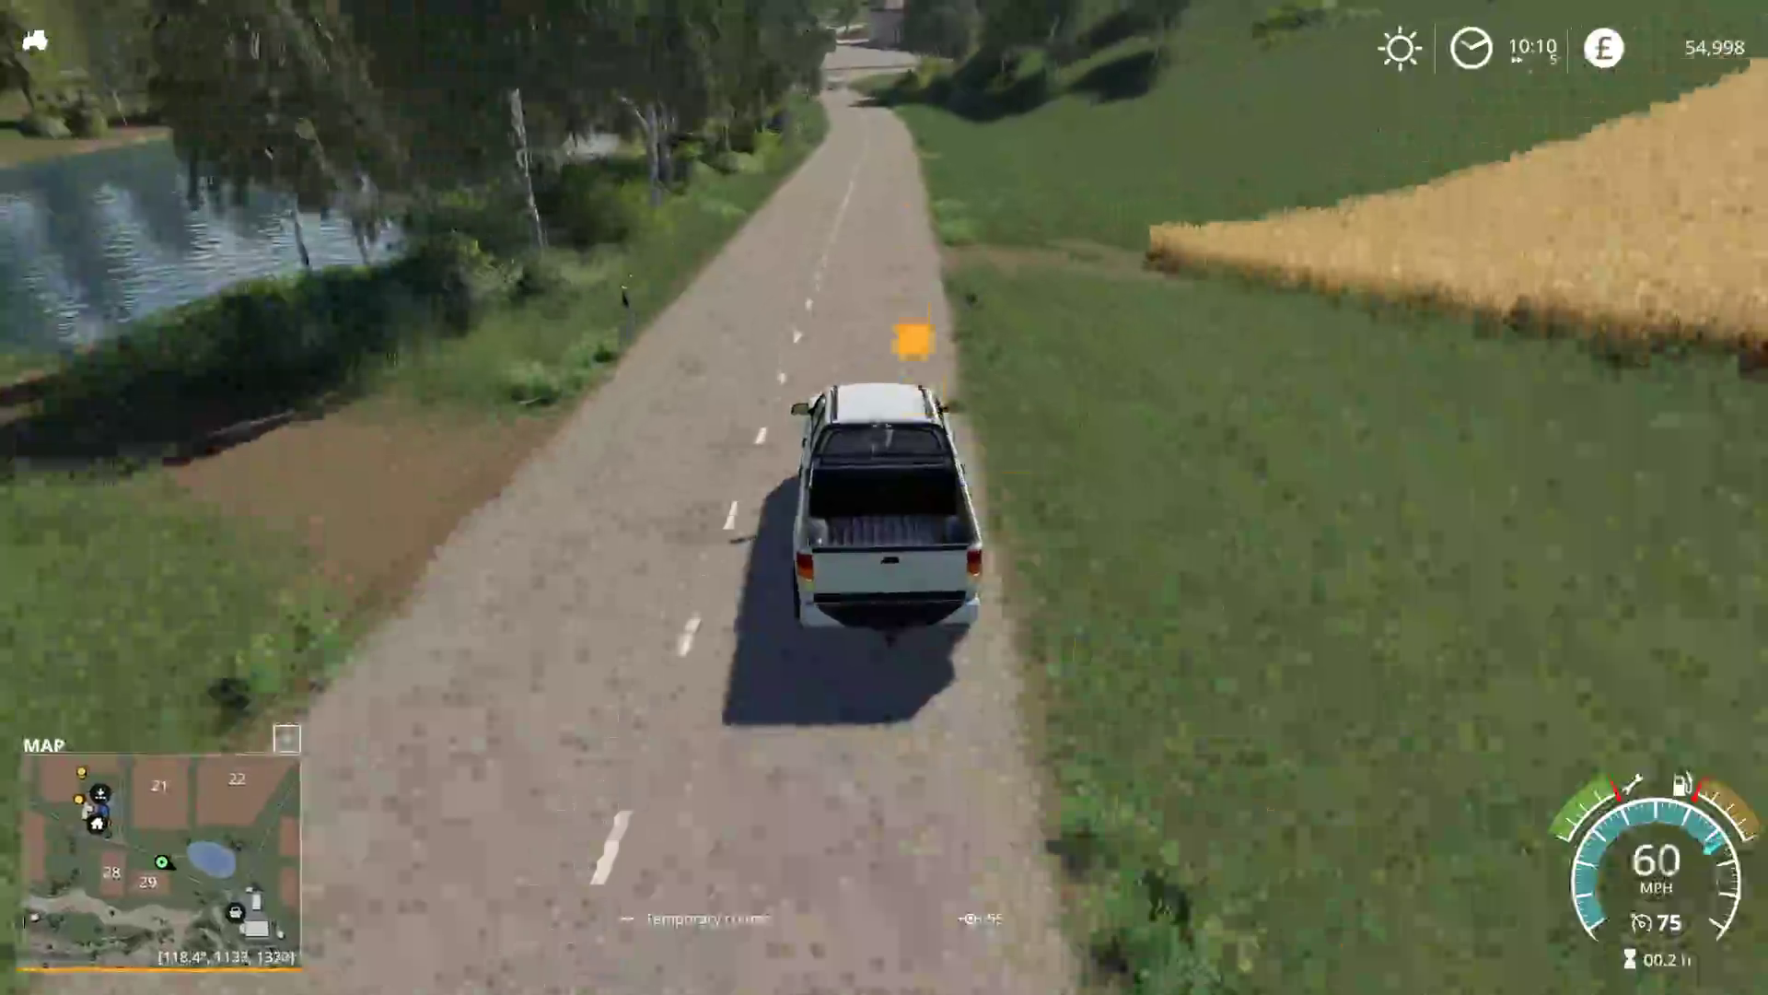
pyautogui.press('w')
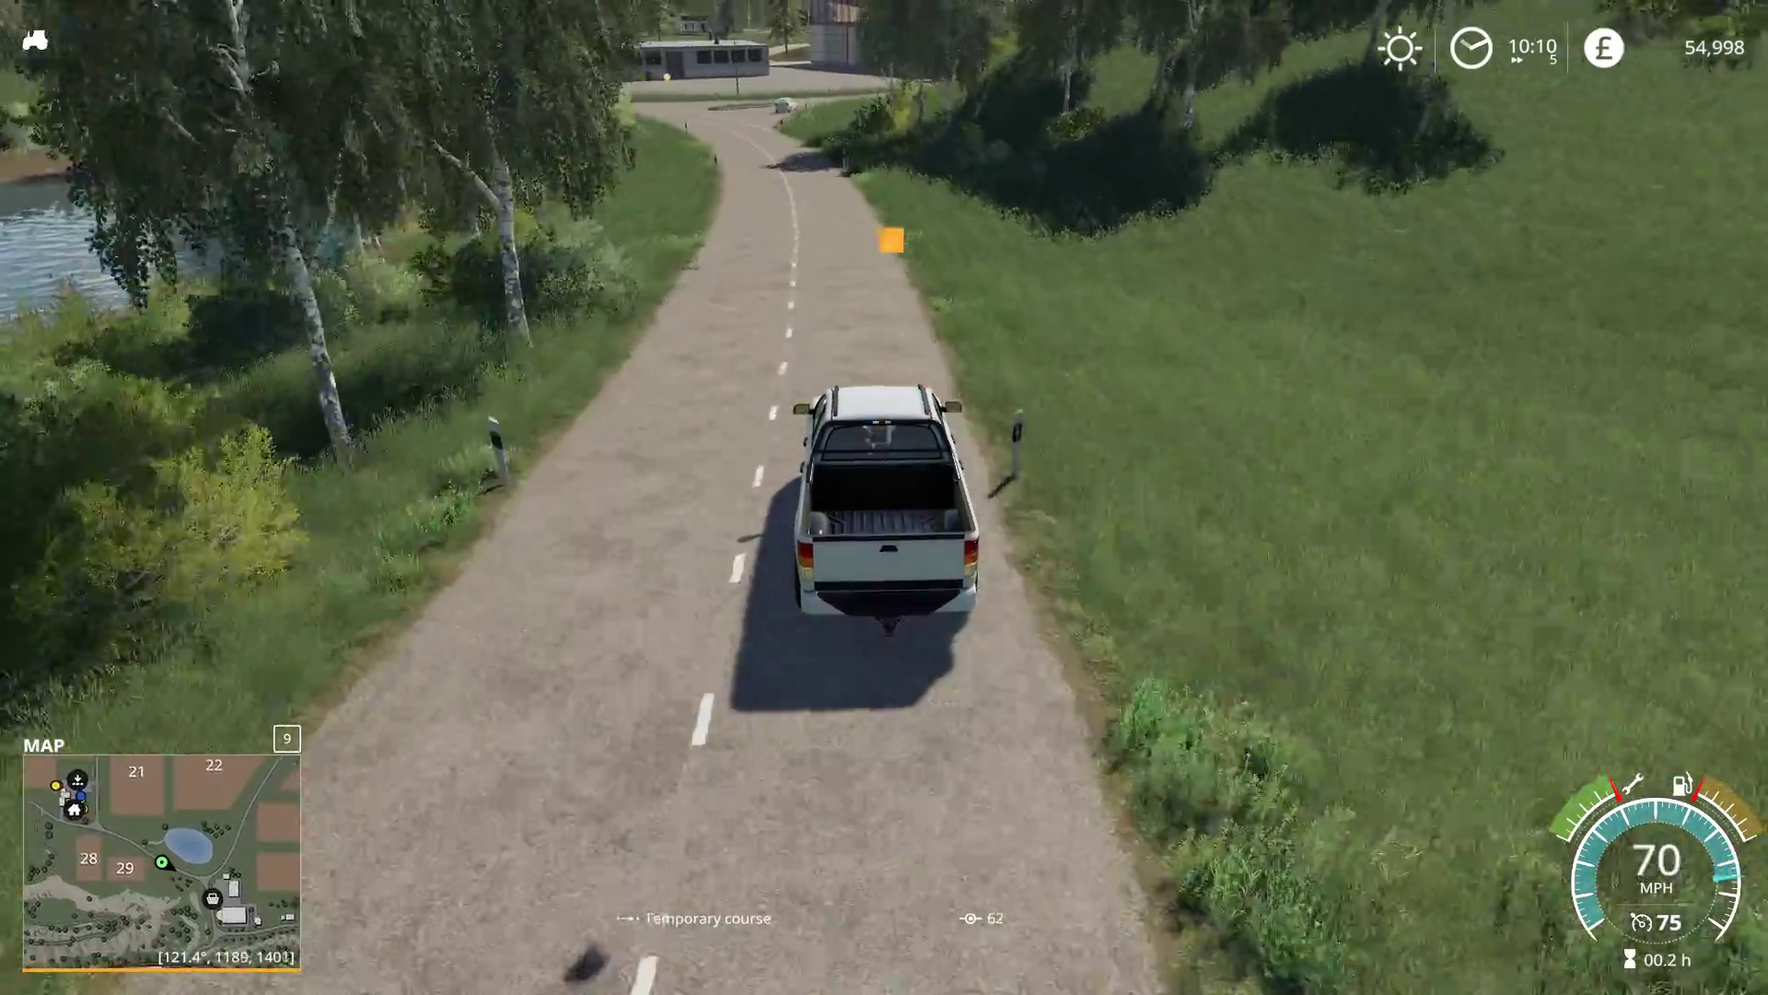
pyautogui.press('s')
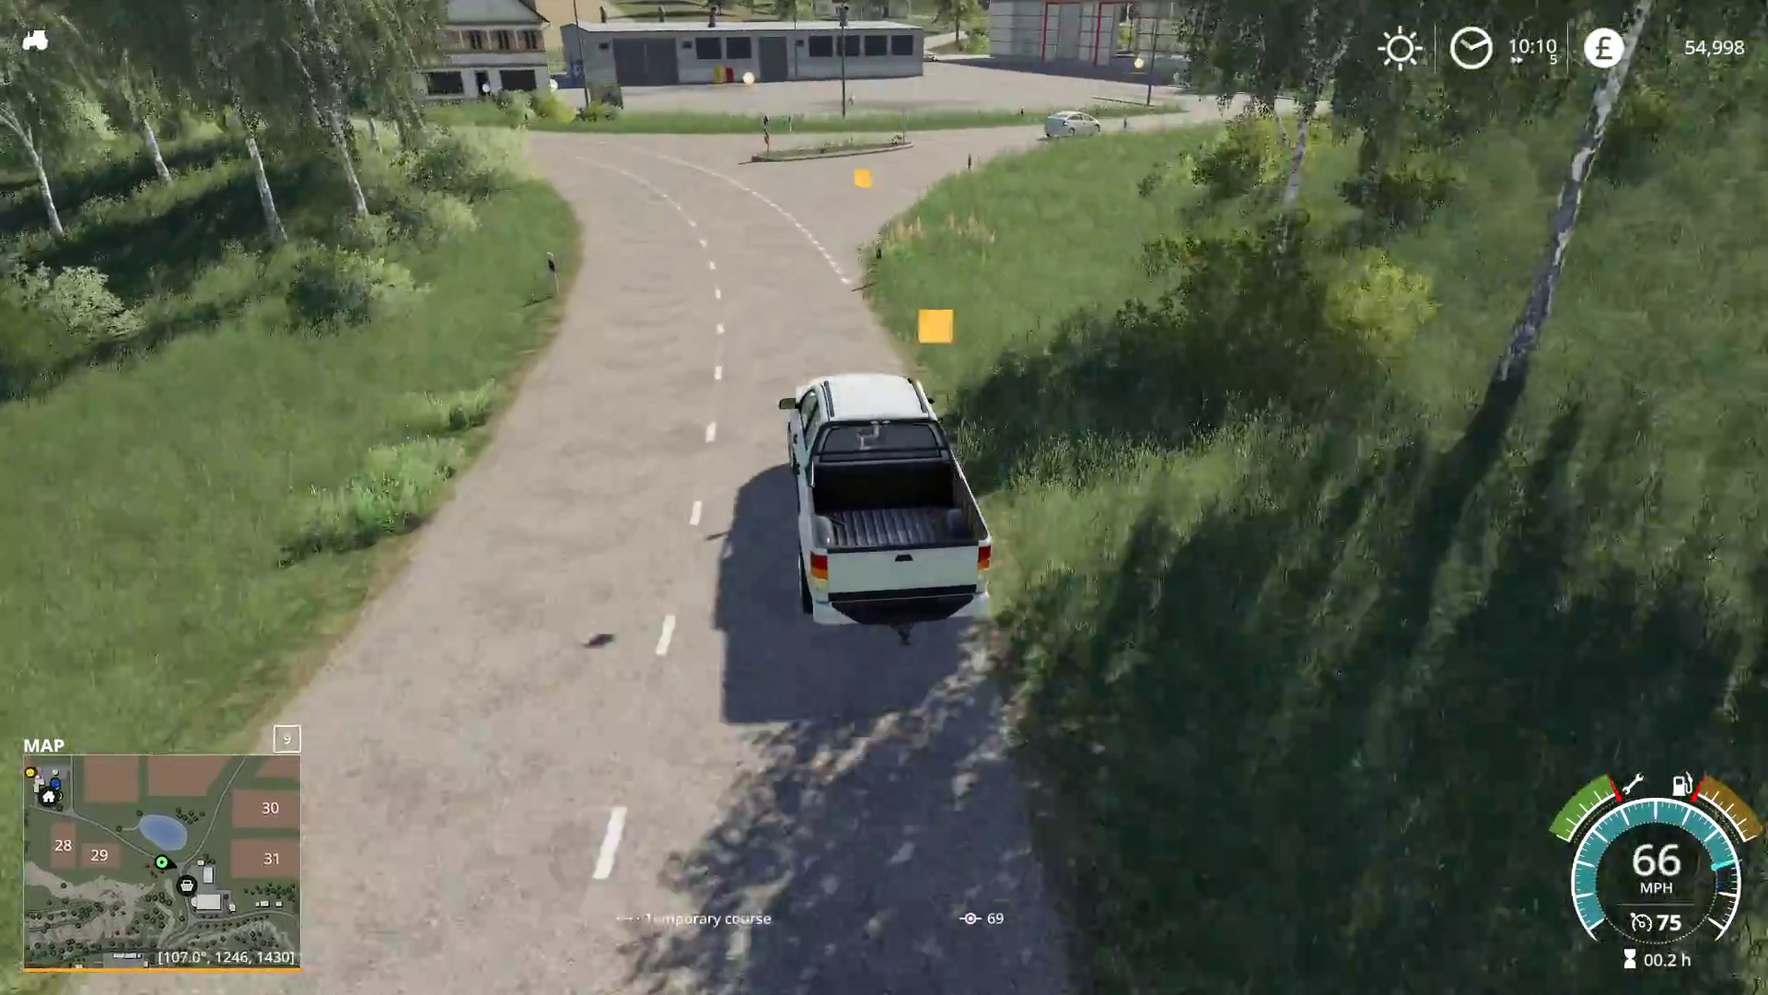
# Bear right at the junction, turn left into the shop's yard and stop the pickup there.
pyautogui.press('d')
pyautogui.press('s')
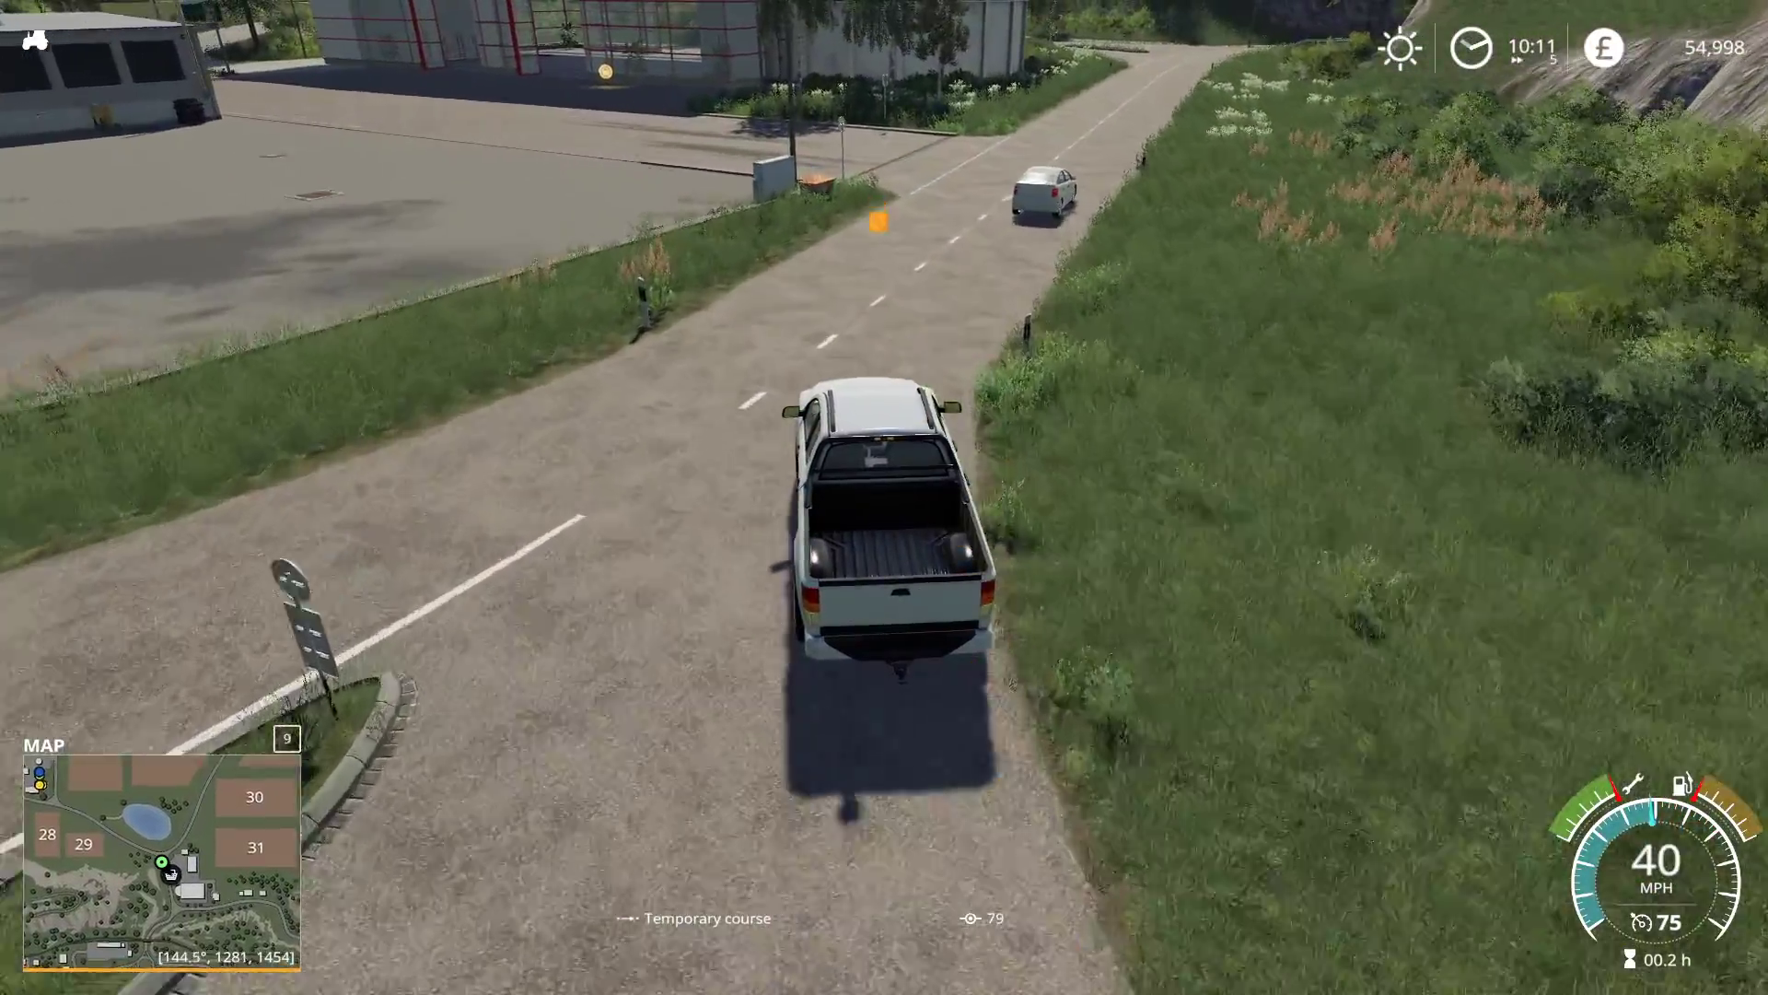
pyautogui.press('a')
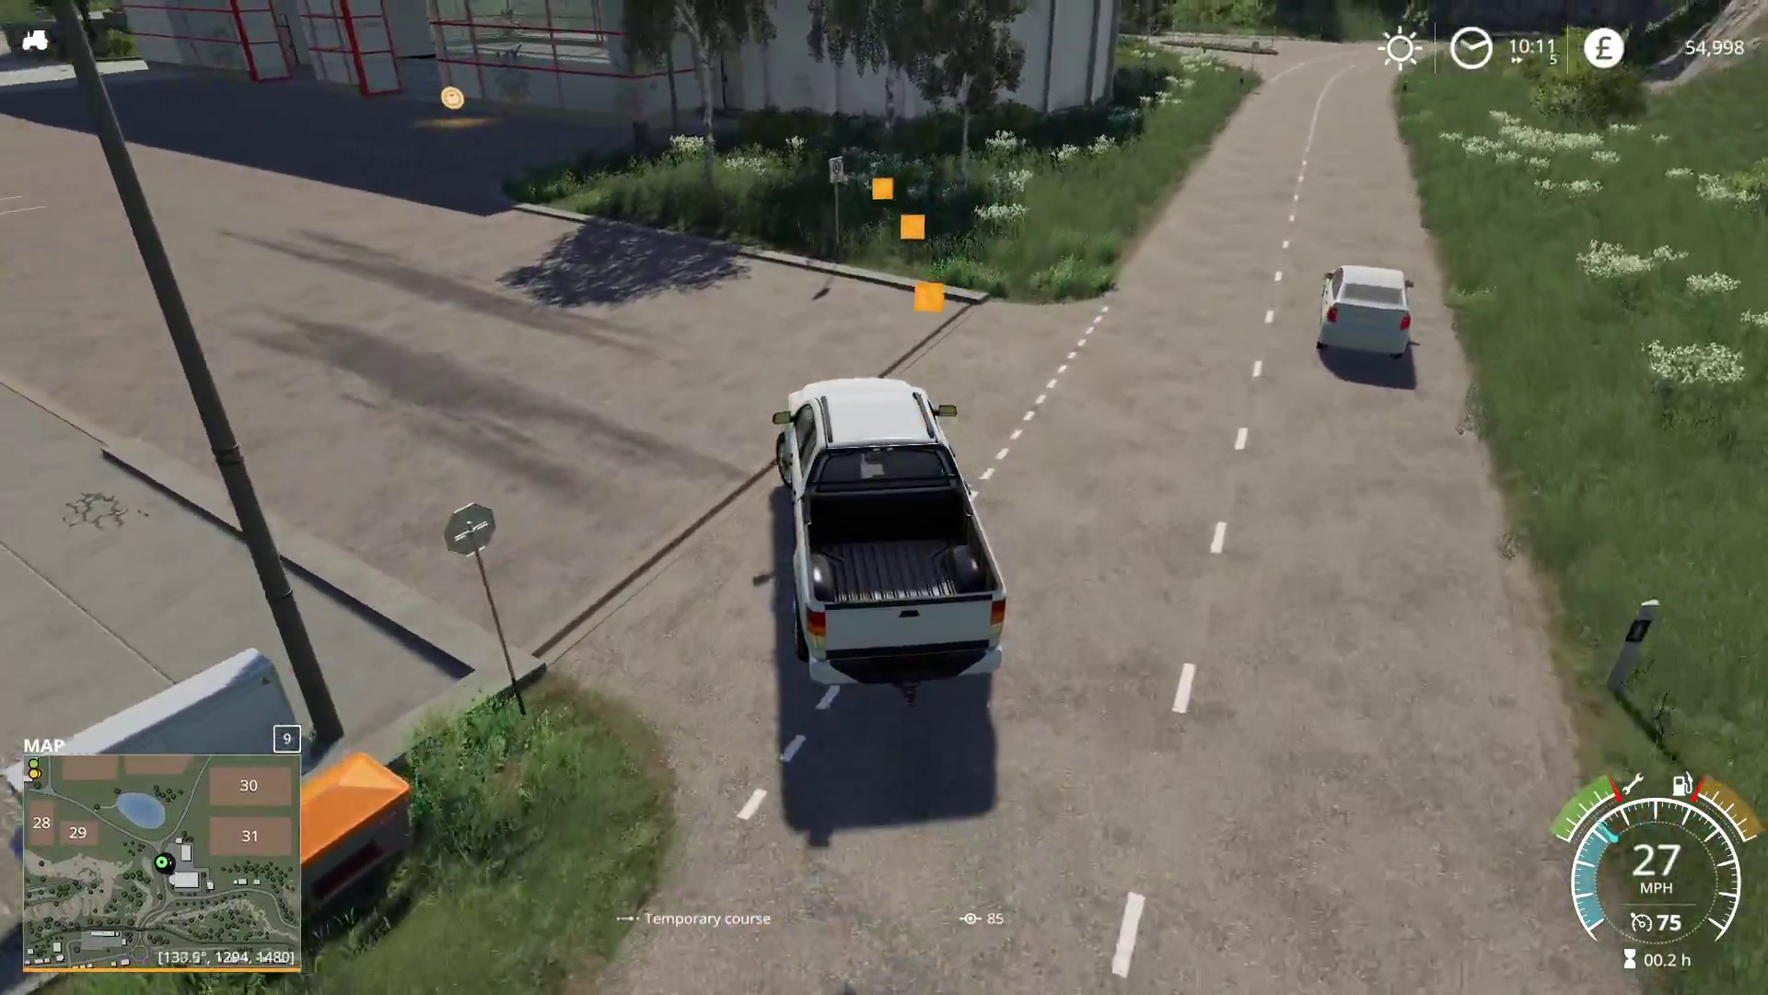
pyautogui.press('a')
pyautogui.press('s')
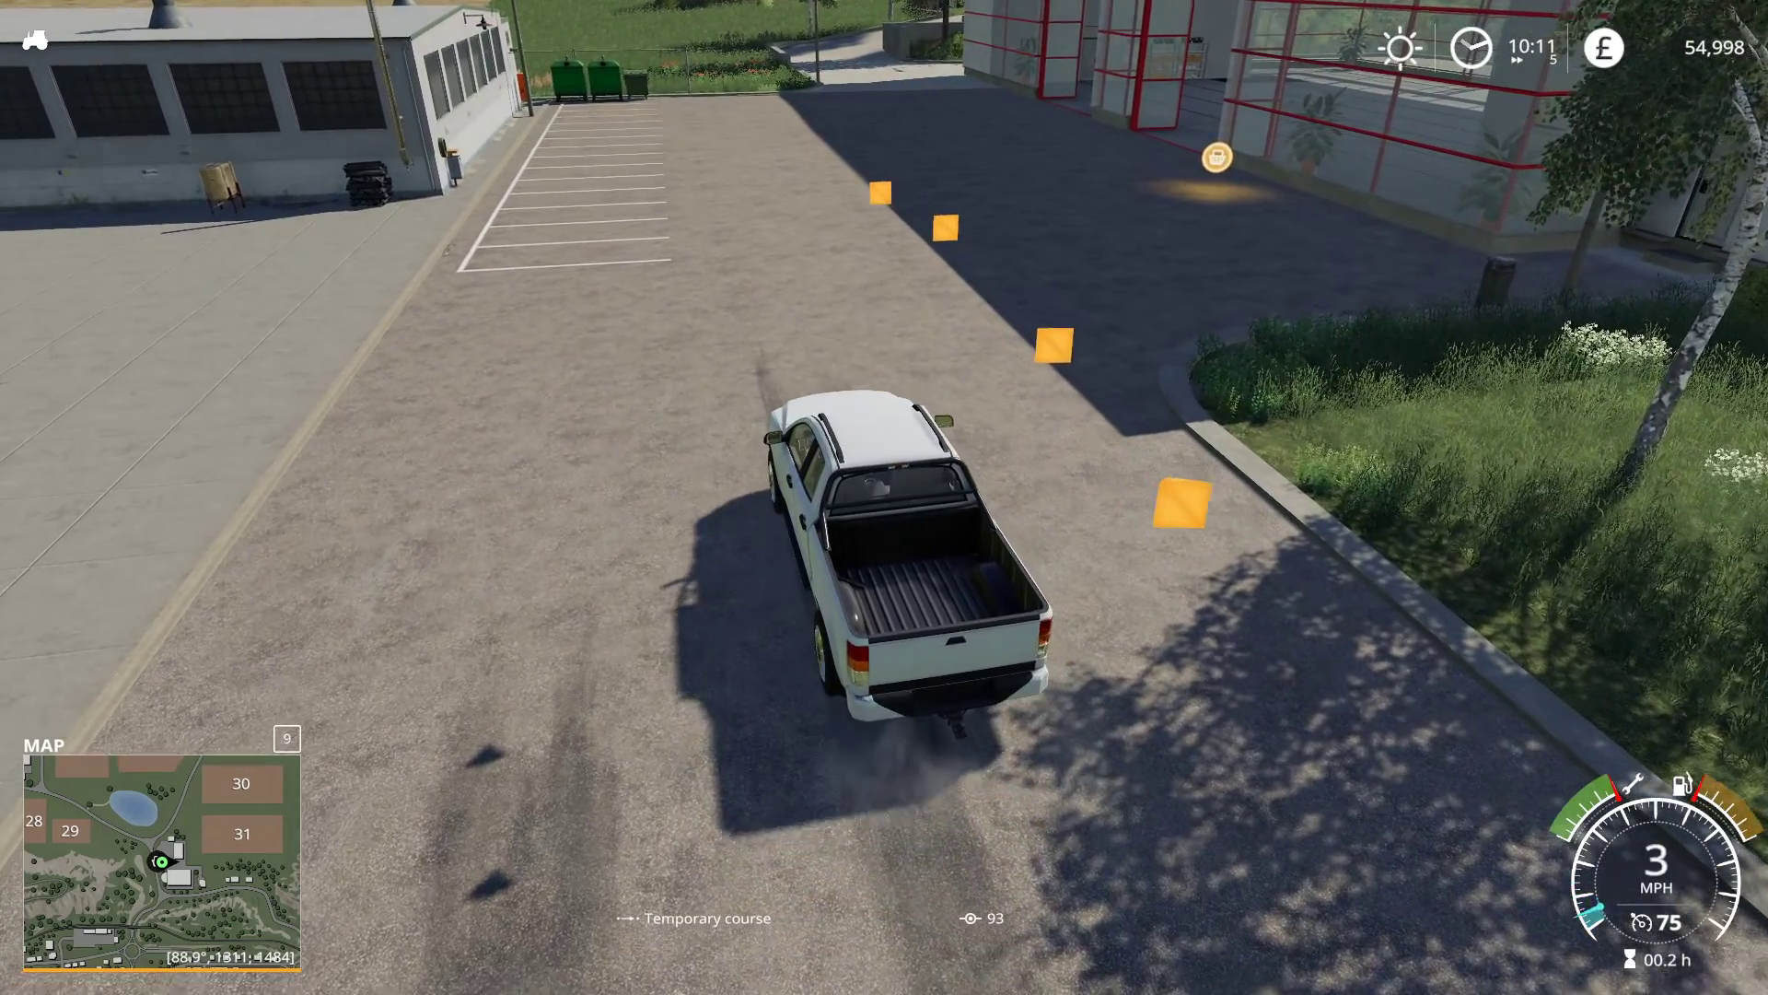
# Stop the recording and save the course as "Farm to shop", checking it in the list of saved courses.
pyautogui.rightClick(610, 755)
pyautogui.click(741, 758)
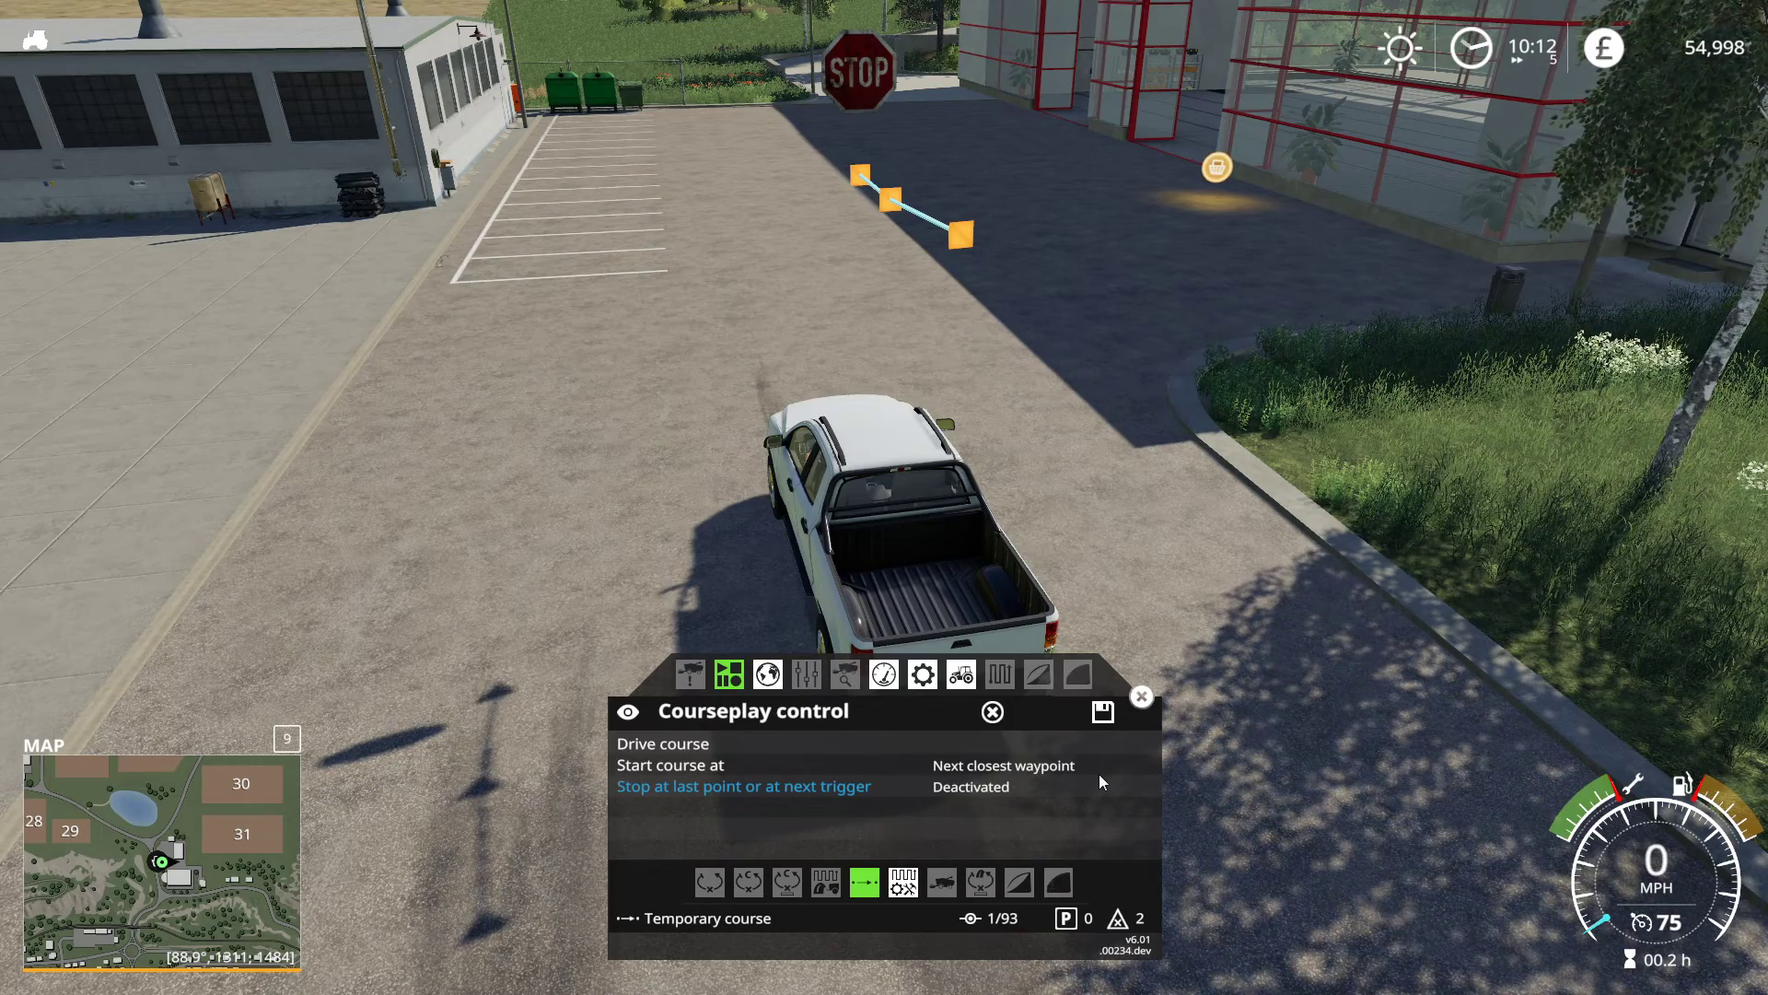
pyautogui.click(1103, 711)
pyautogui.write('Farm to s')
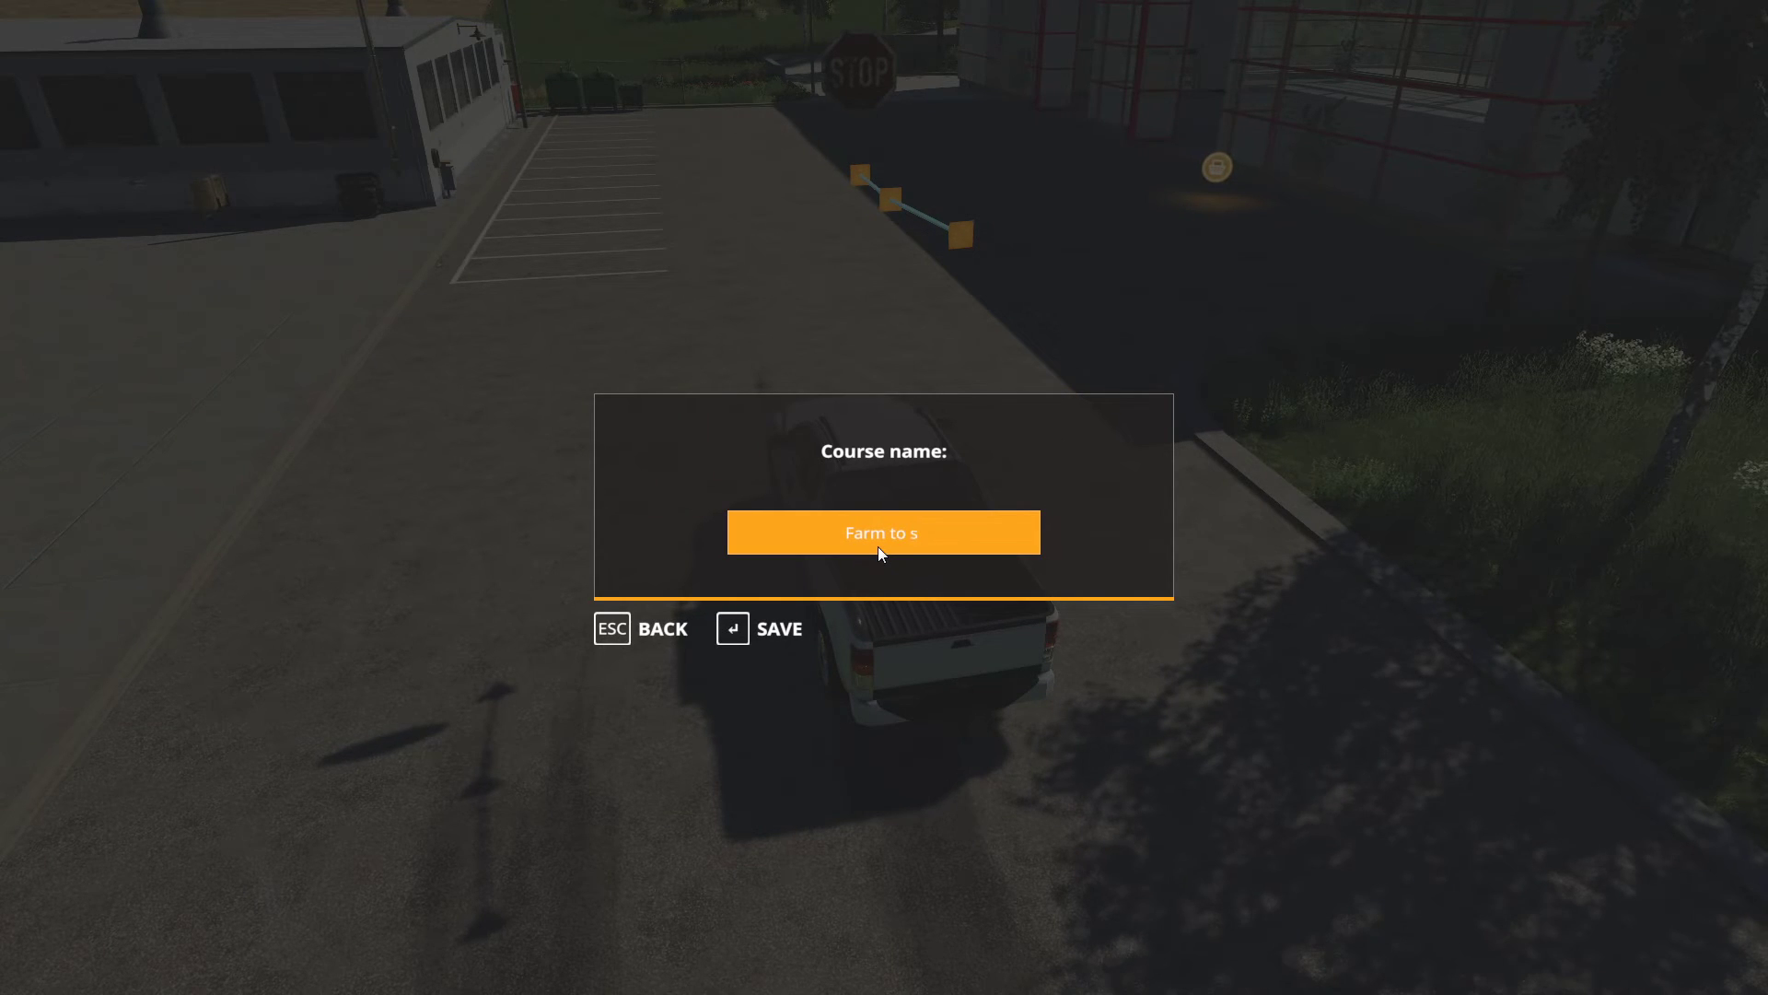
pyautogui.write('hop')
pyautogui.press('Return')
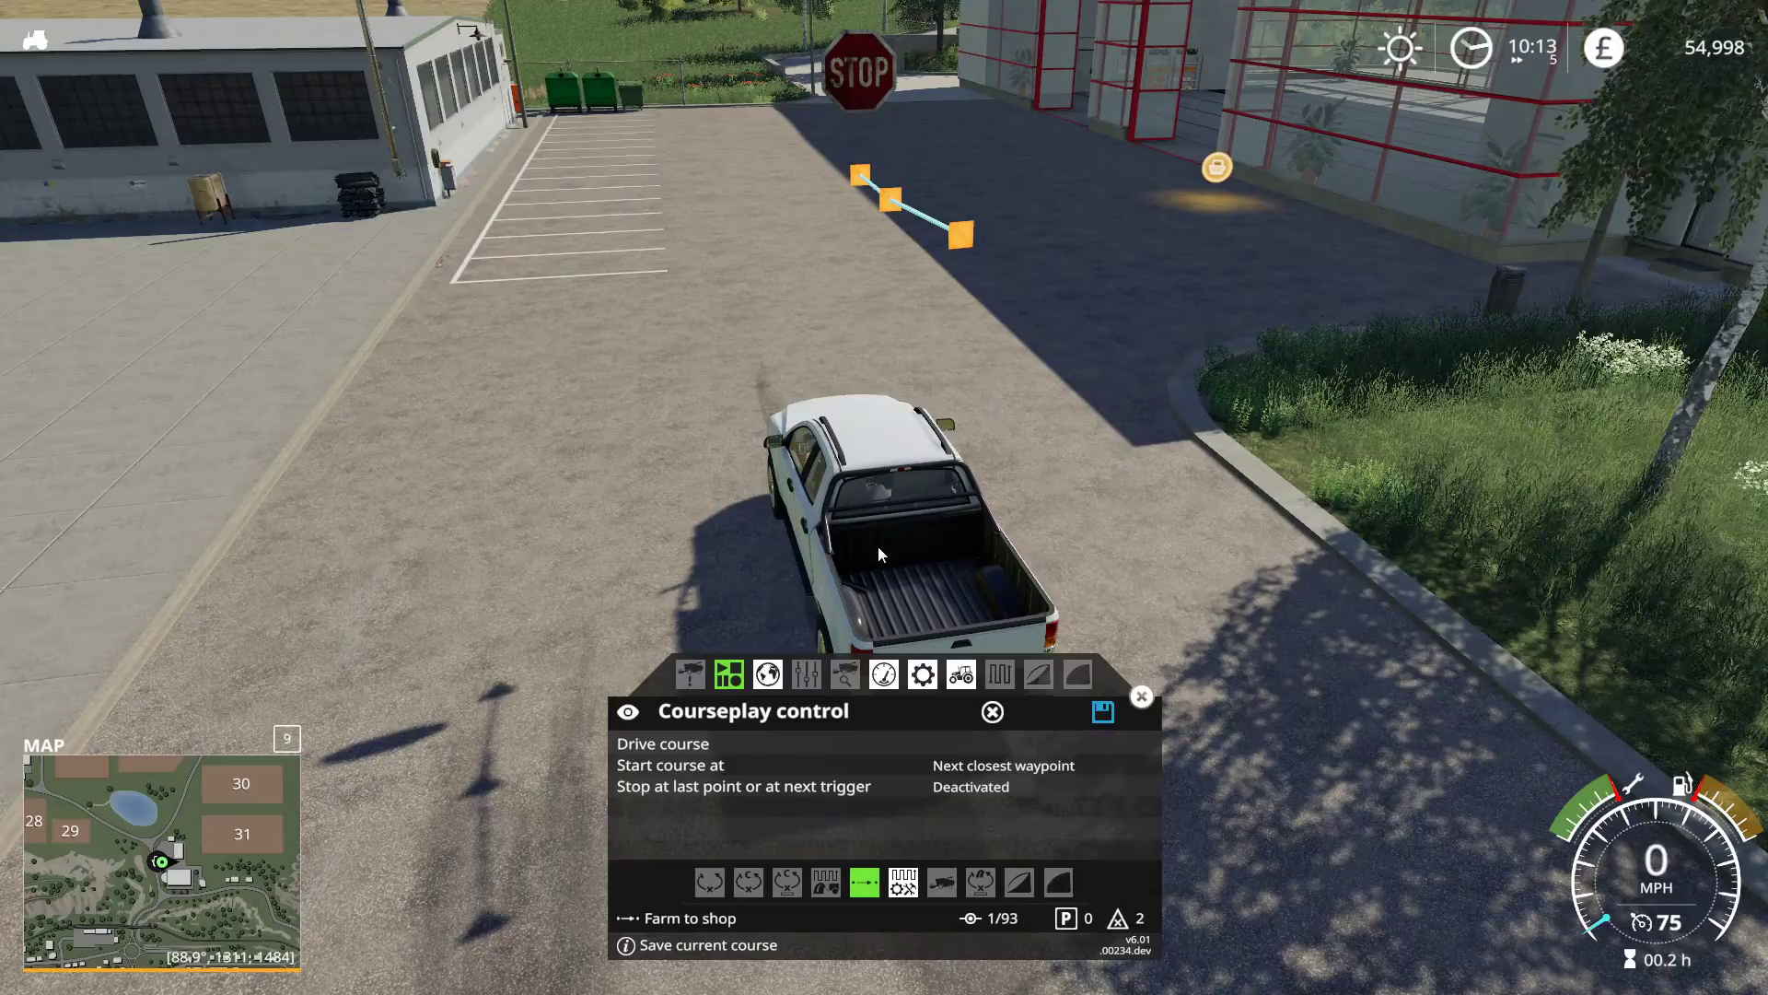
pyautogui.click(763, 677)
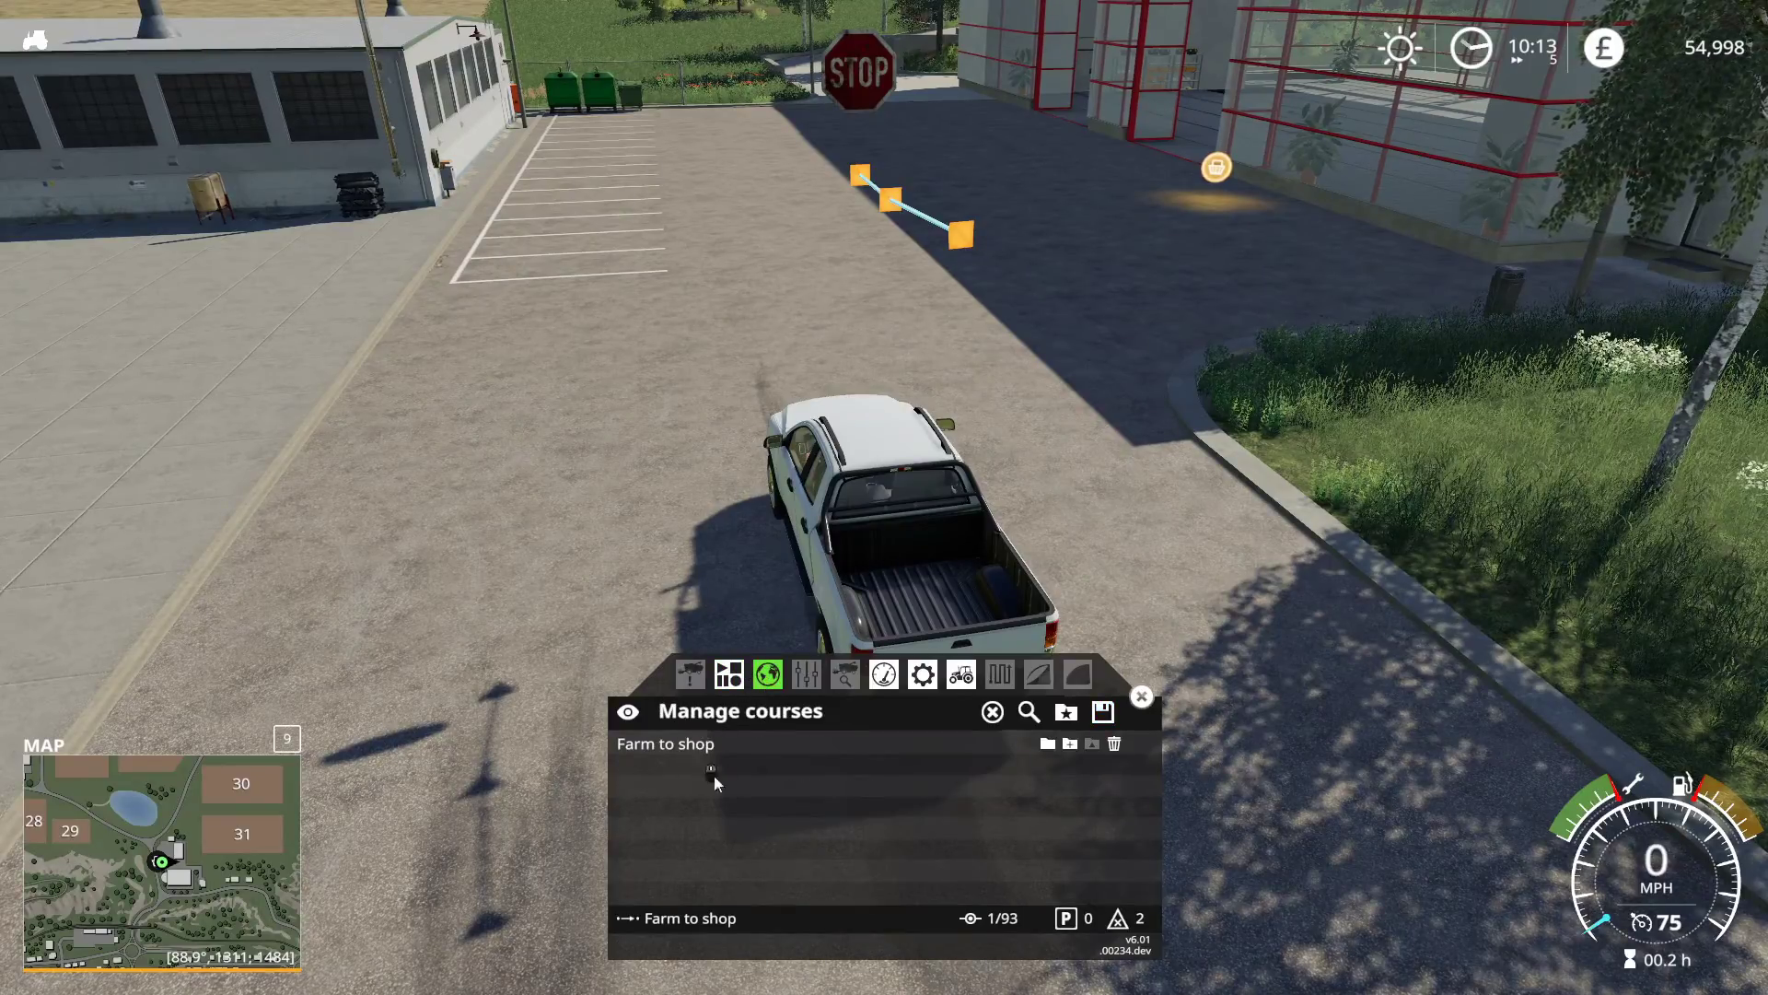
pyautogui.click(1141, 696)
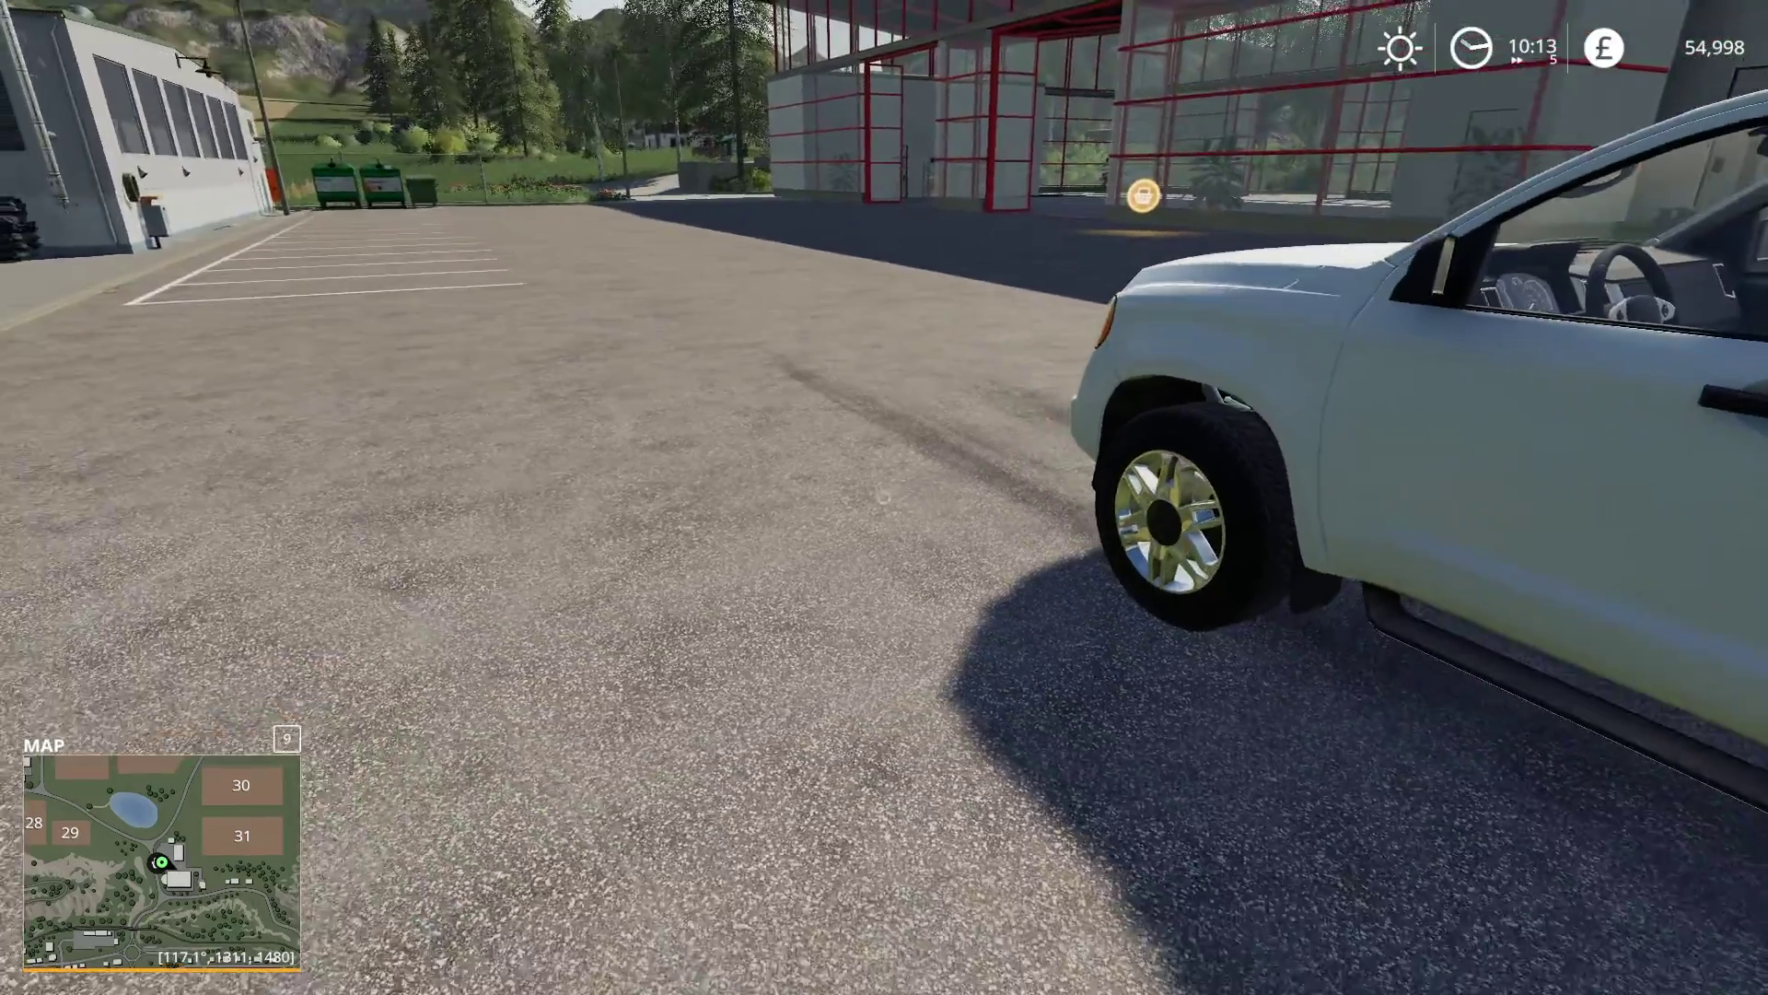
# Save the game and quit to the desktop, dismissing the browser notification.
pyautogui.press('Escape')
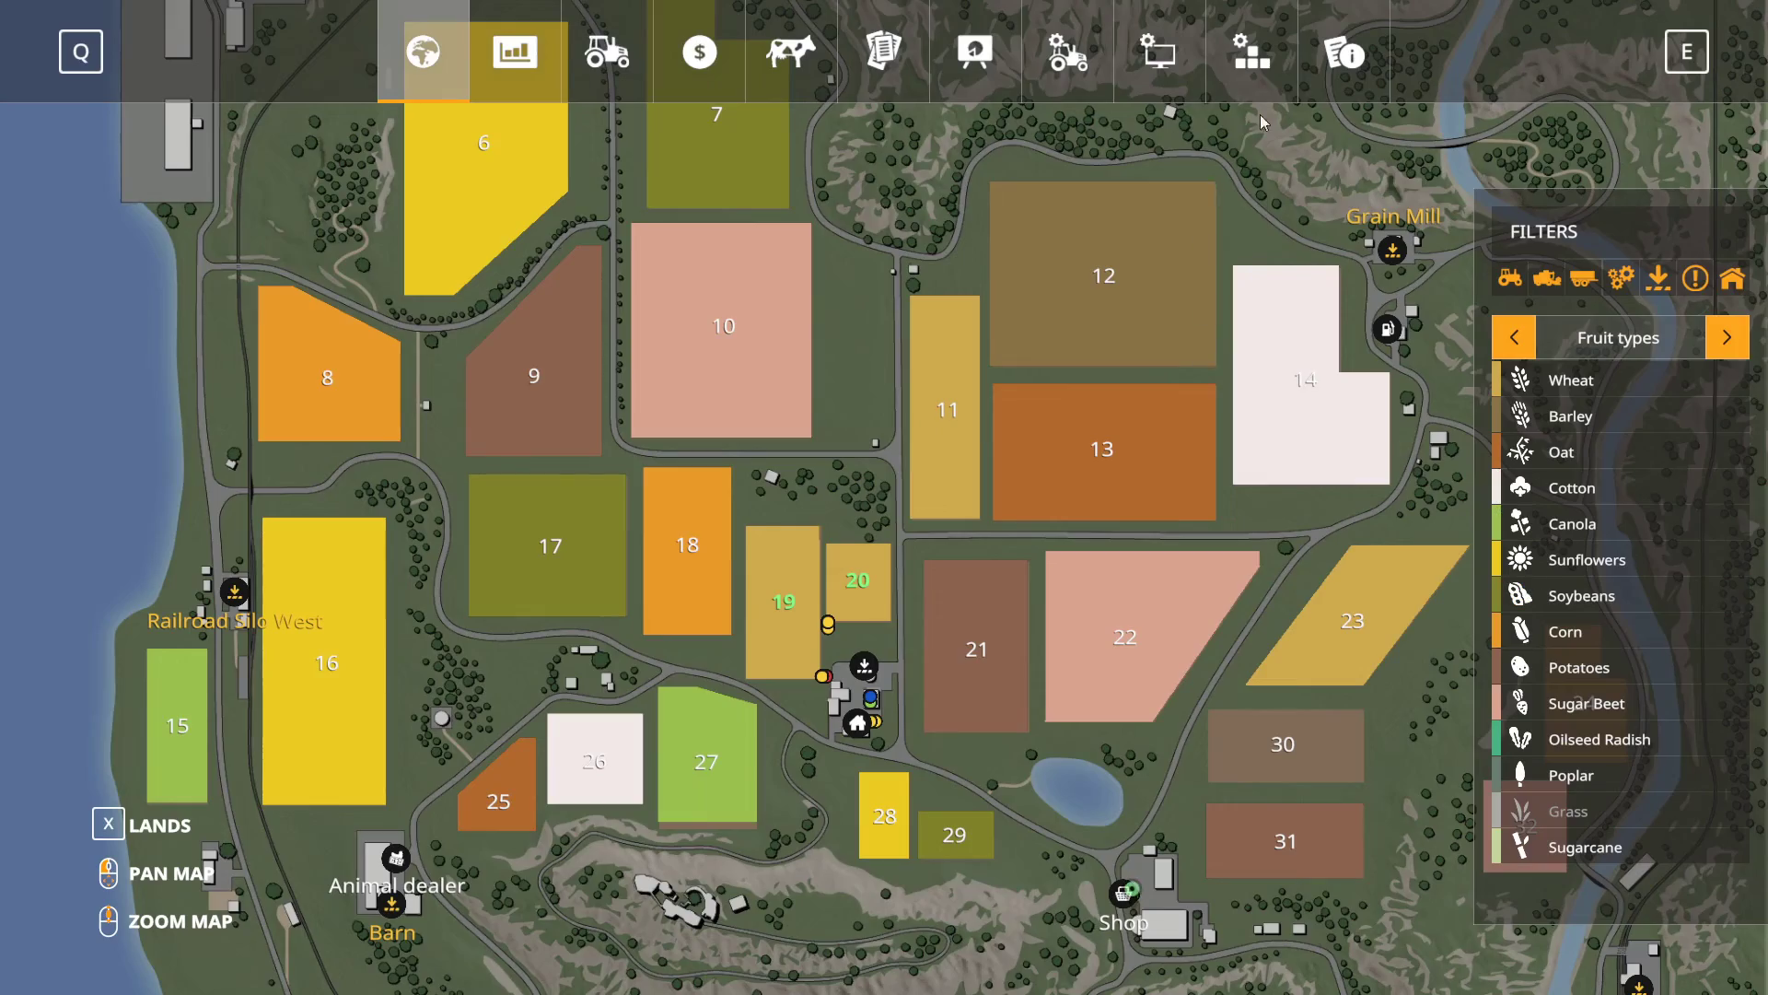
pyautogui.press('q')
pyautogui.press('space')
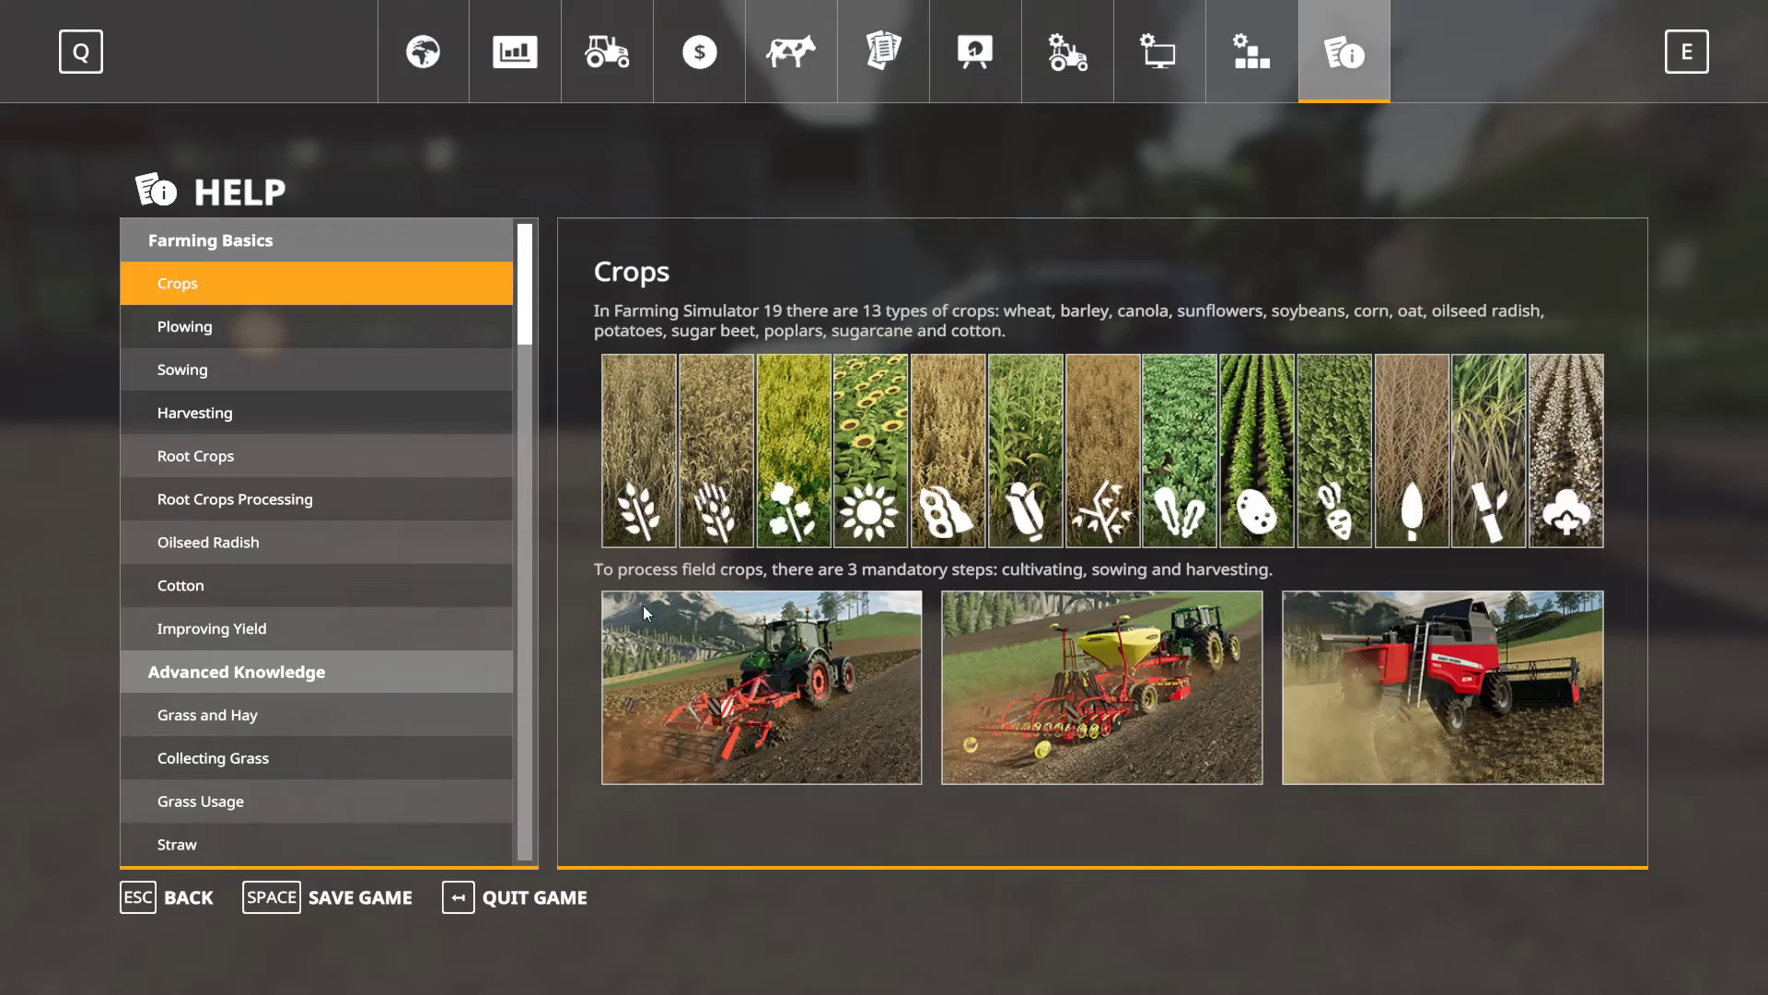
pyautogui.click(535, 897)
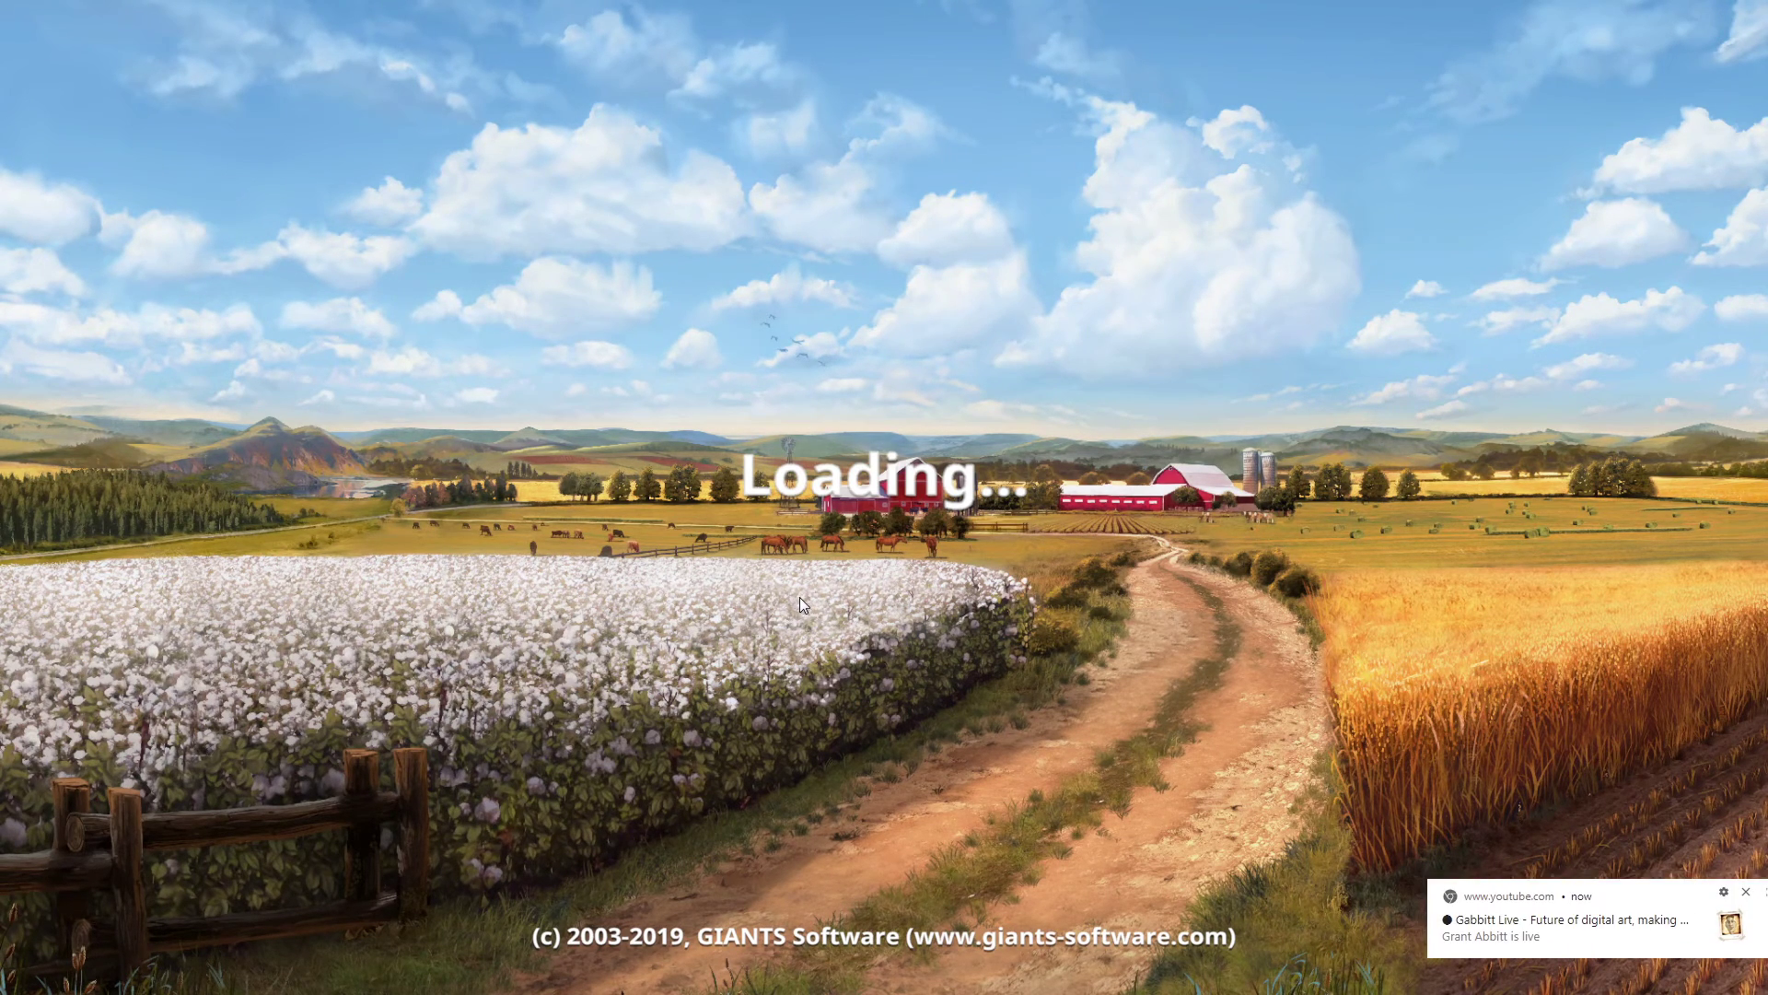
pyautogui.click(1745, 892)
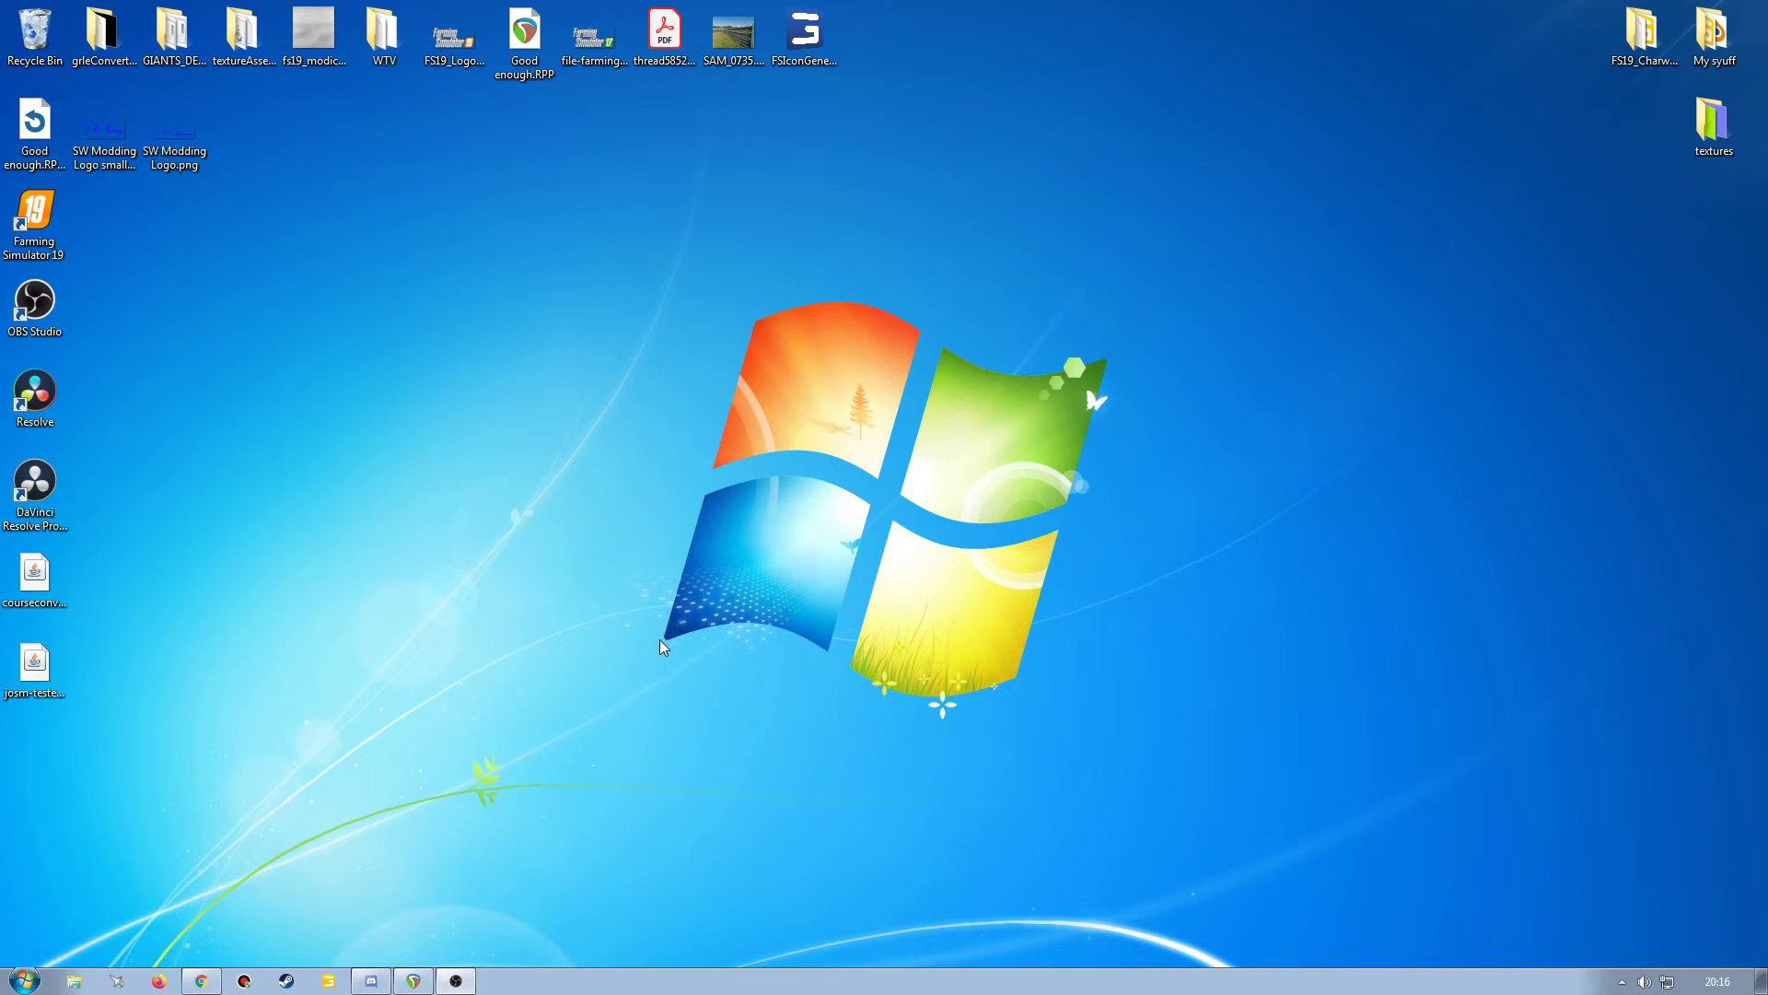
# Switch to Chrome and look at the download options of the courseplay-osm-converter repository on GitHub.
pyautogui.click(202, 981)
pyautogui.moveTo(1761, 790); pyautogui.dragTo(1539, 155)
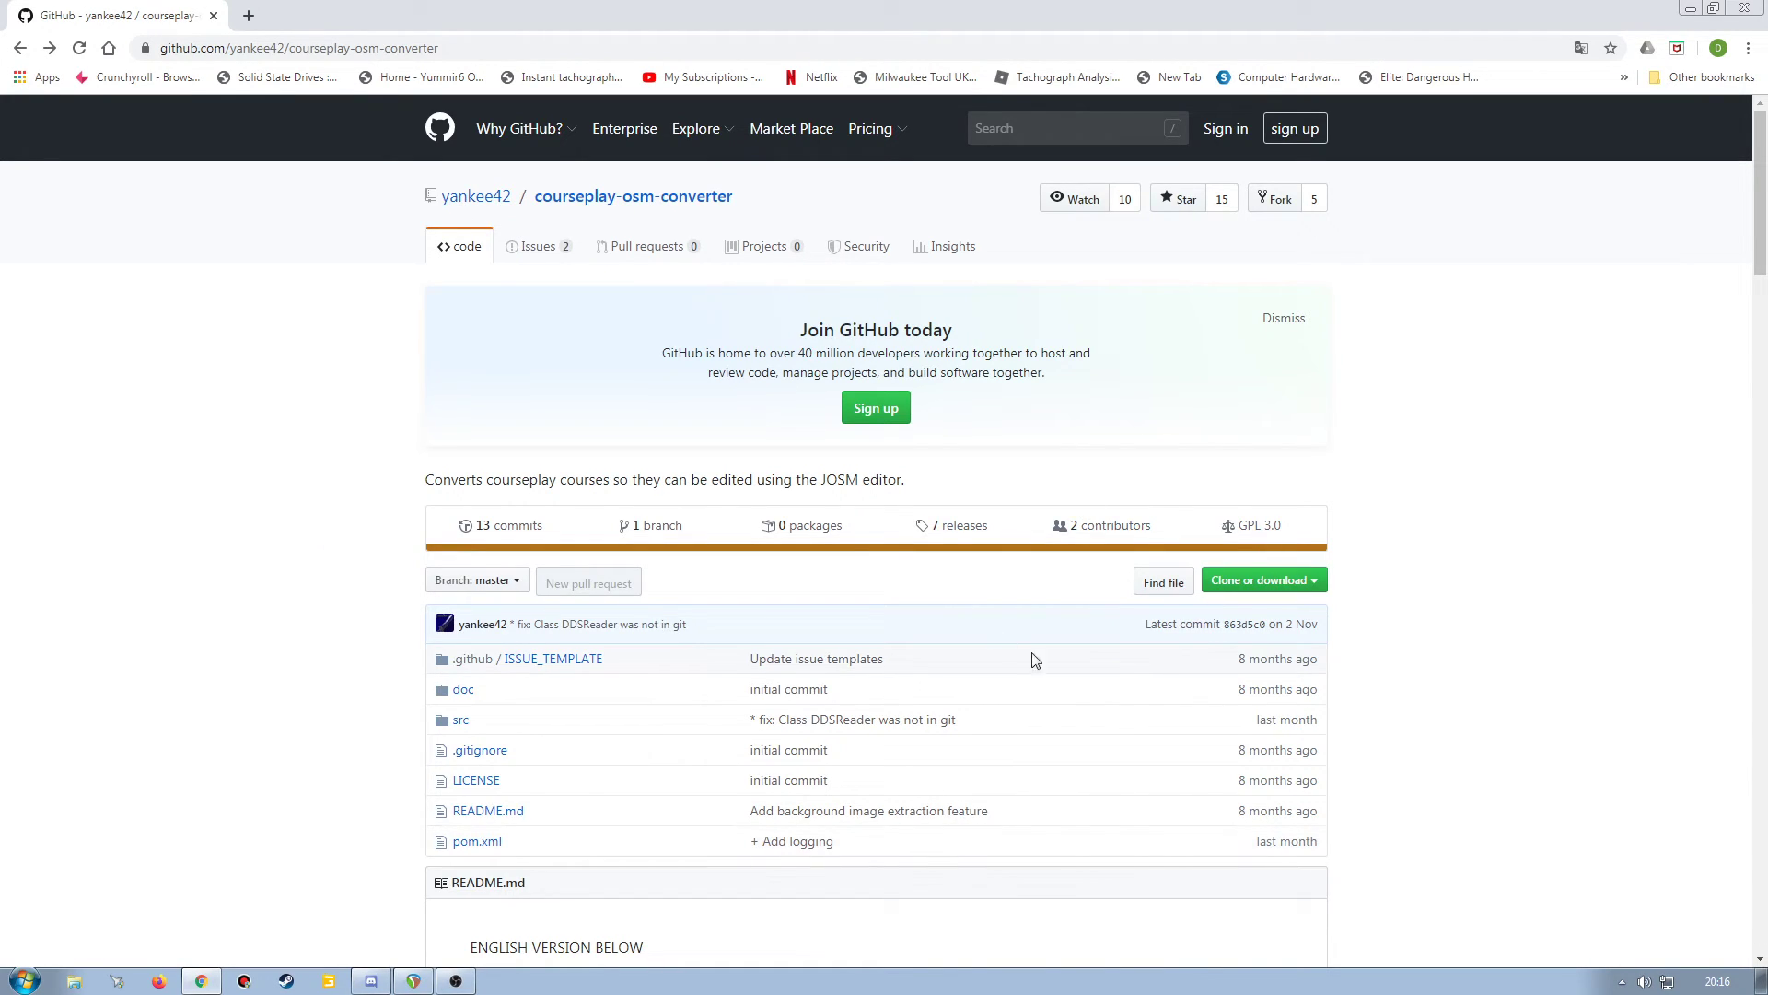
pyautogui.click(1265, 582)
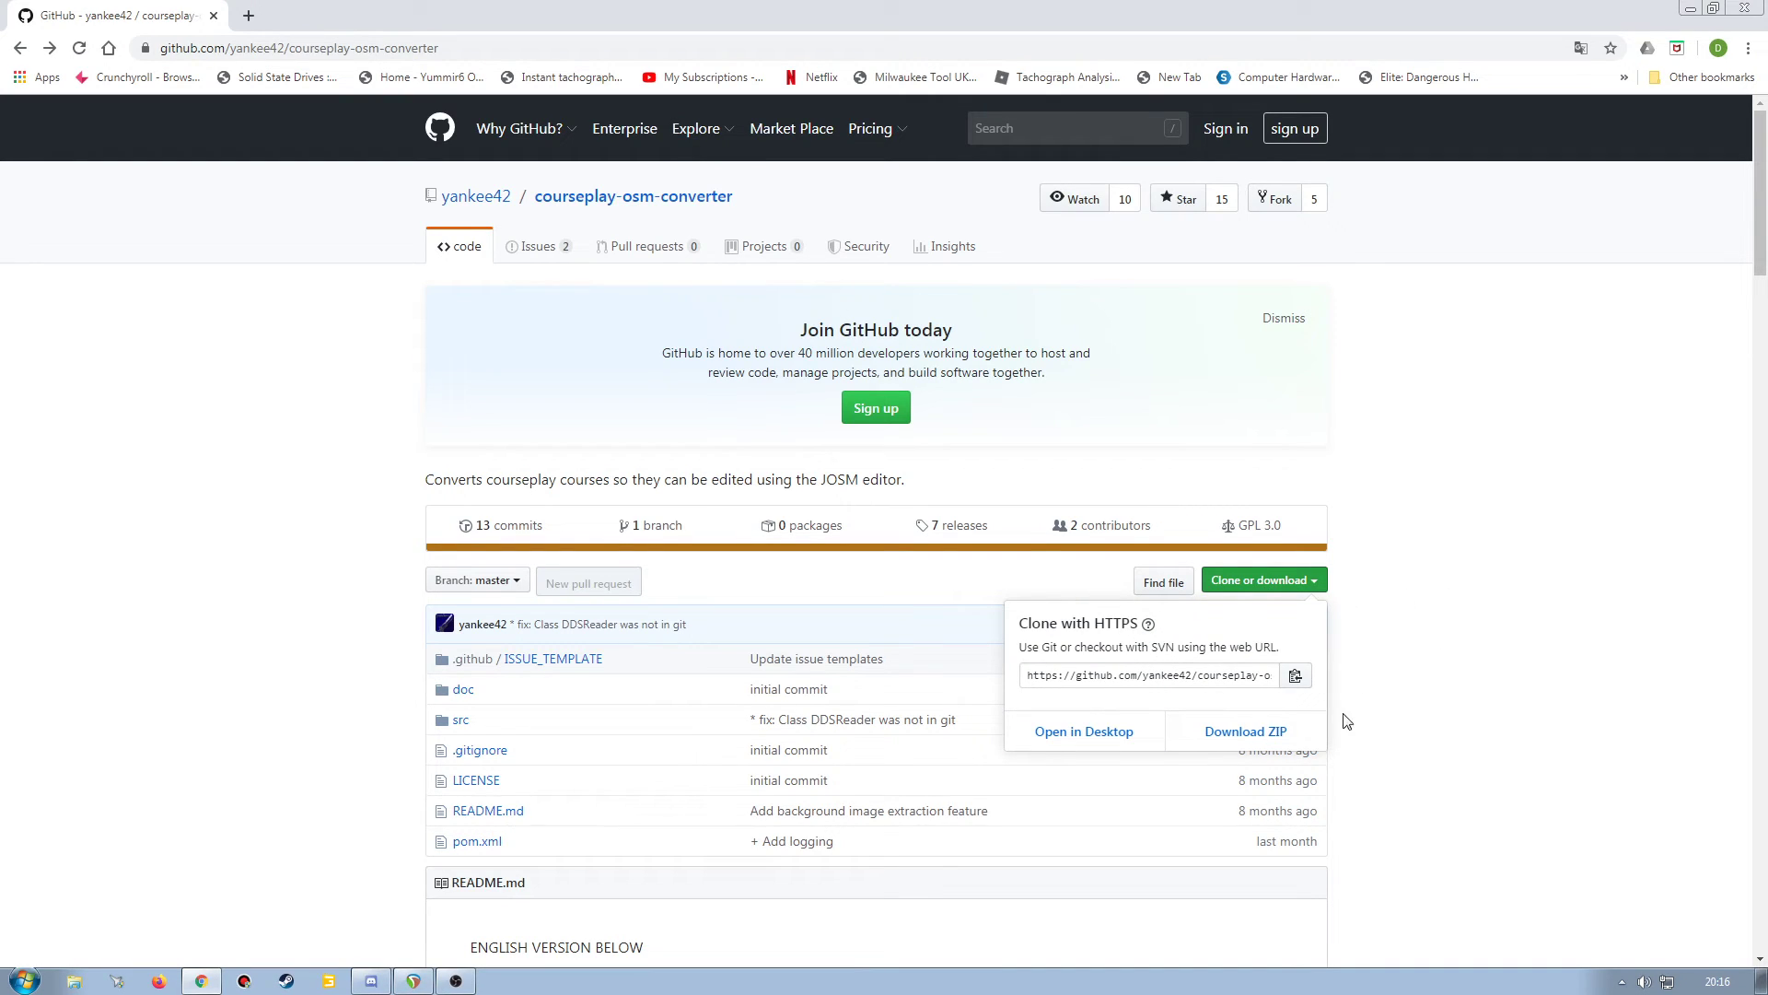
pyautogui.click(1467, 669)
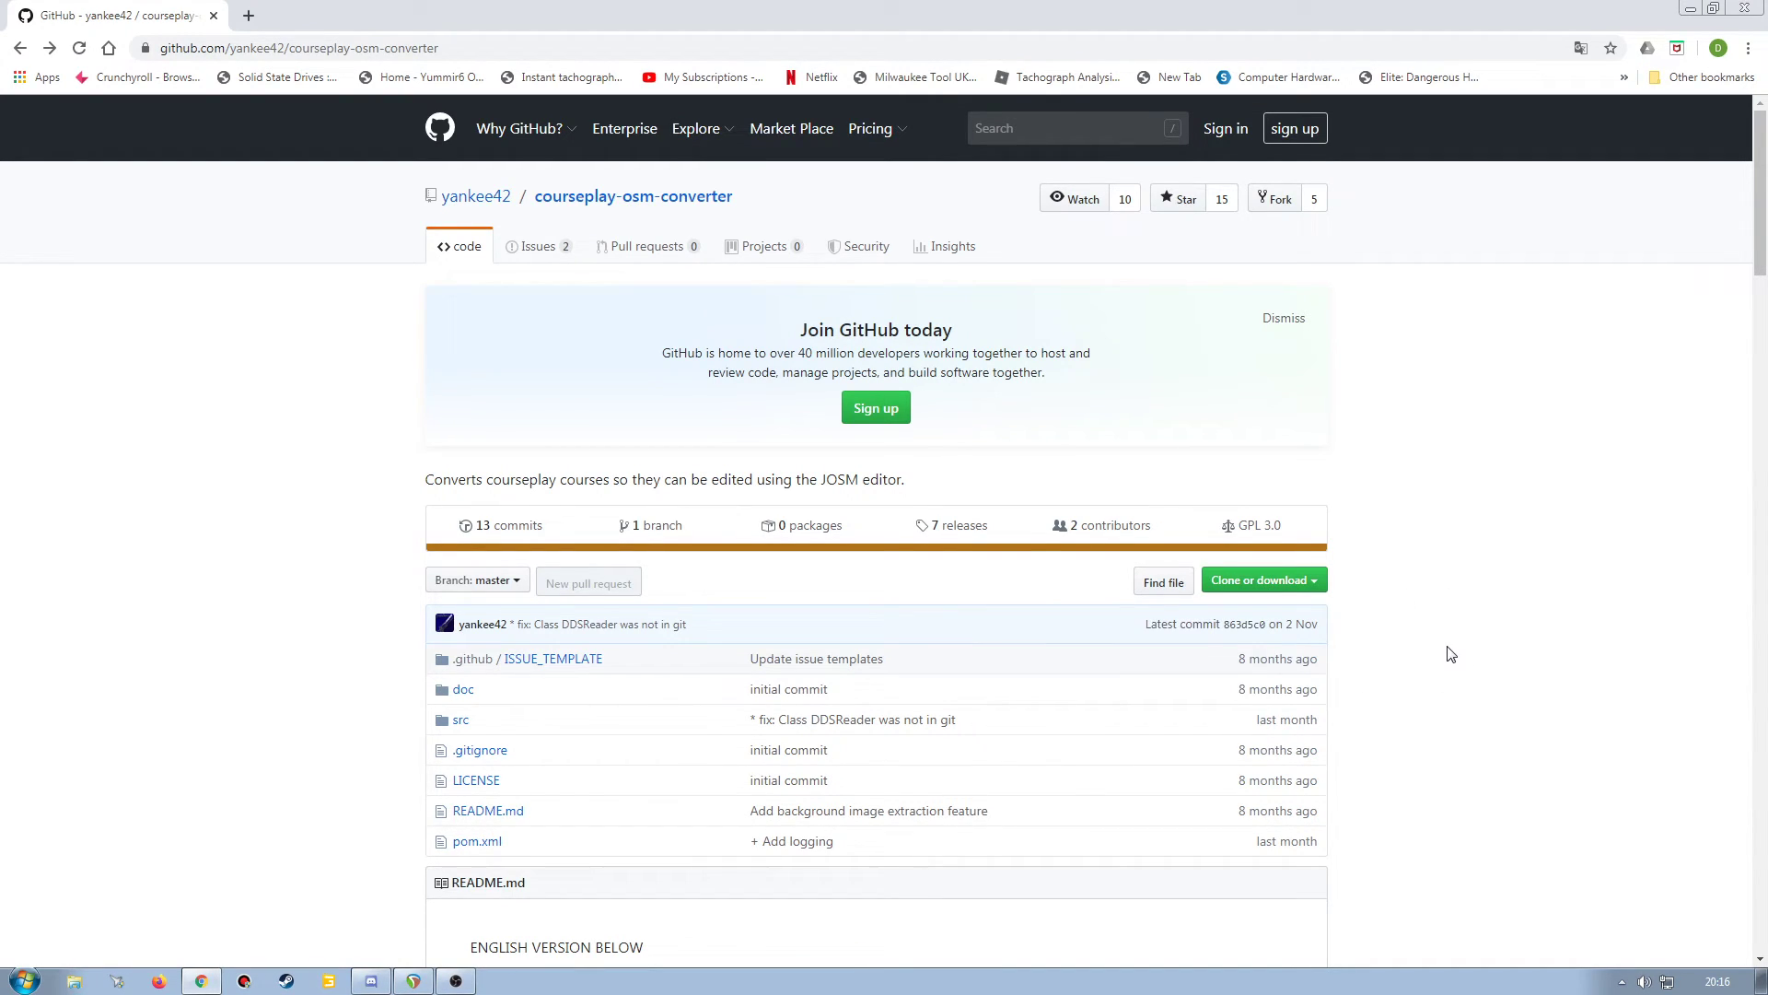
# Look through the converter's README introduction and show the page in its original German.
pyautogui.scroll(-6, 1446, 658)
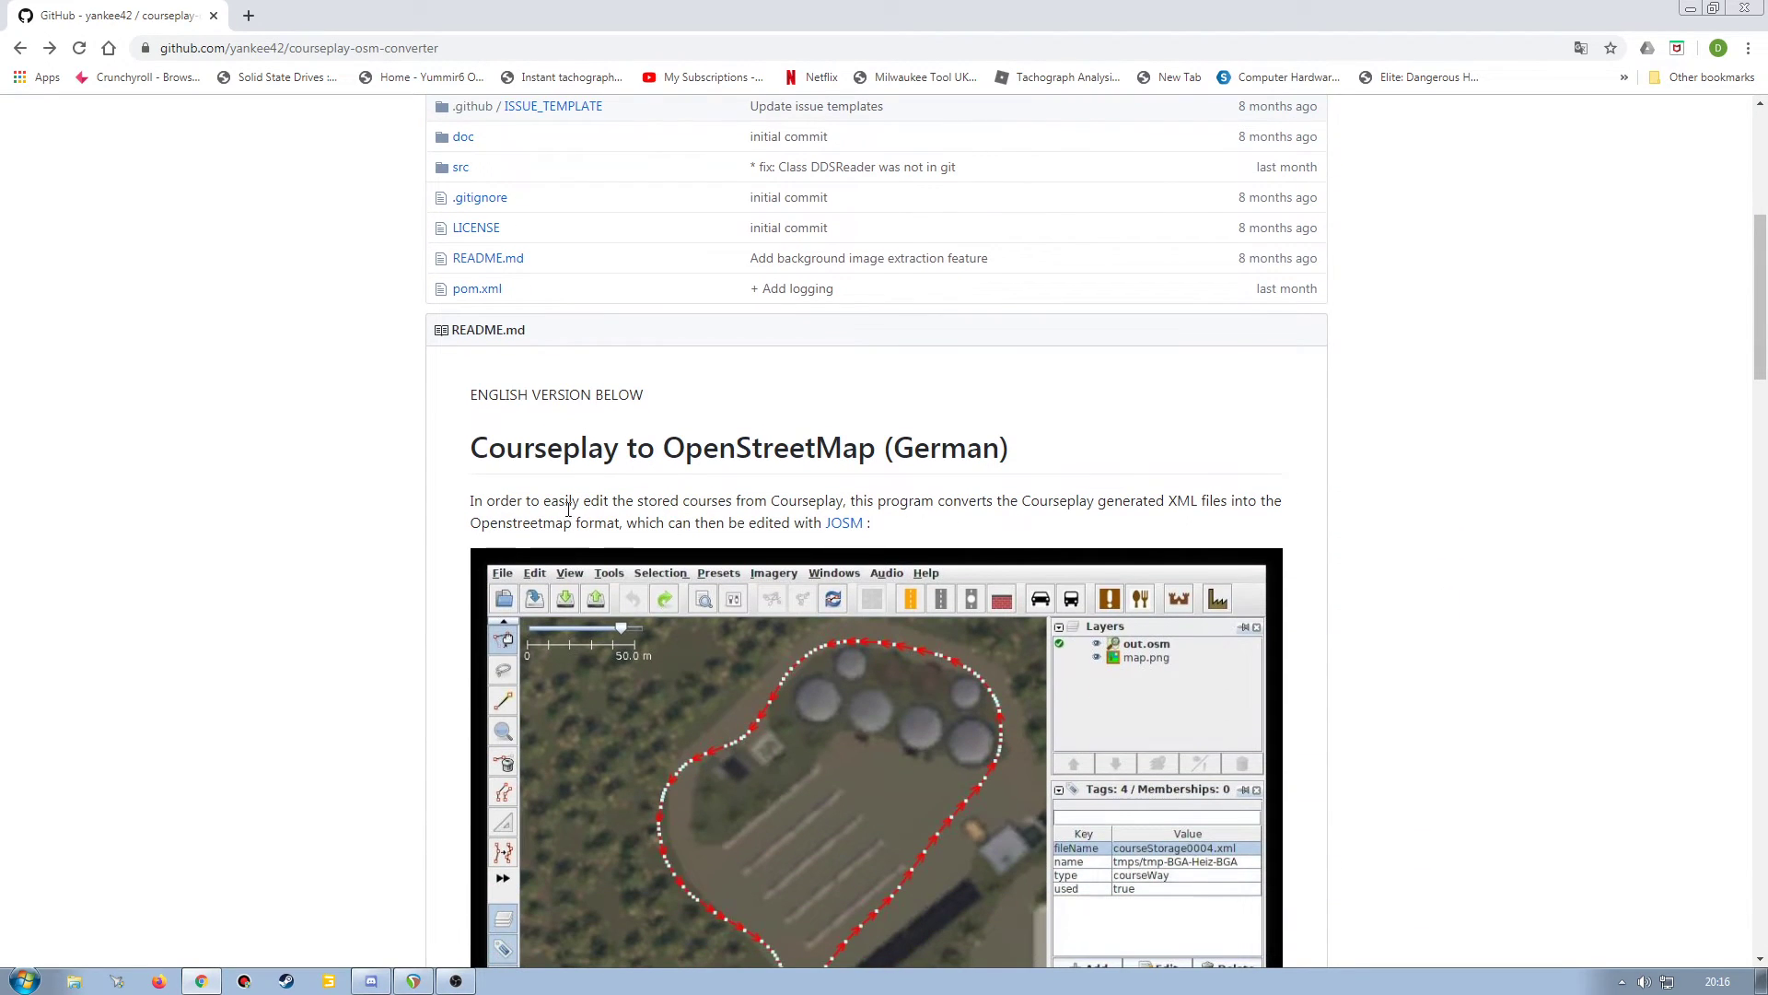
pyautogui.scroll(-5, 369, 566)
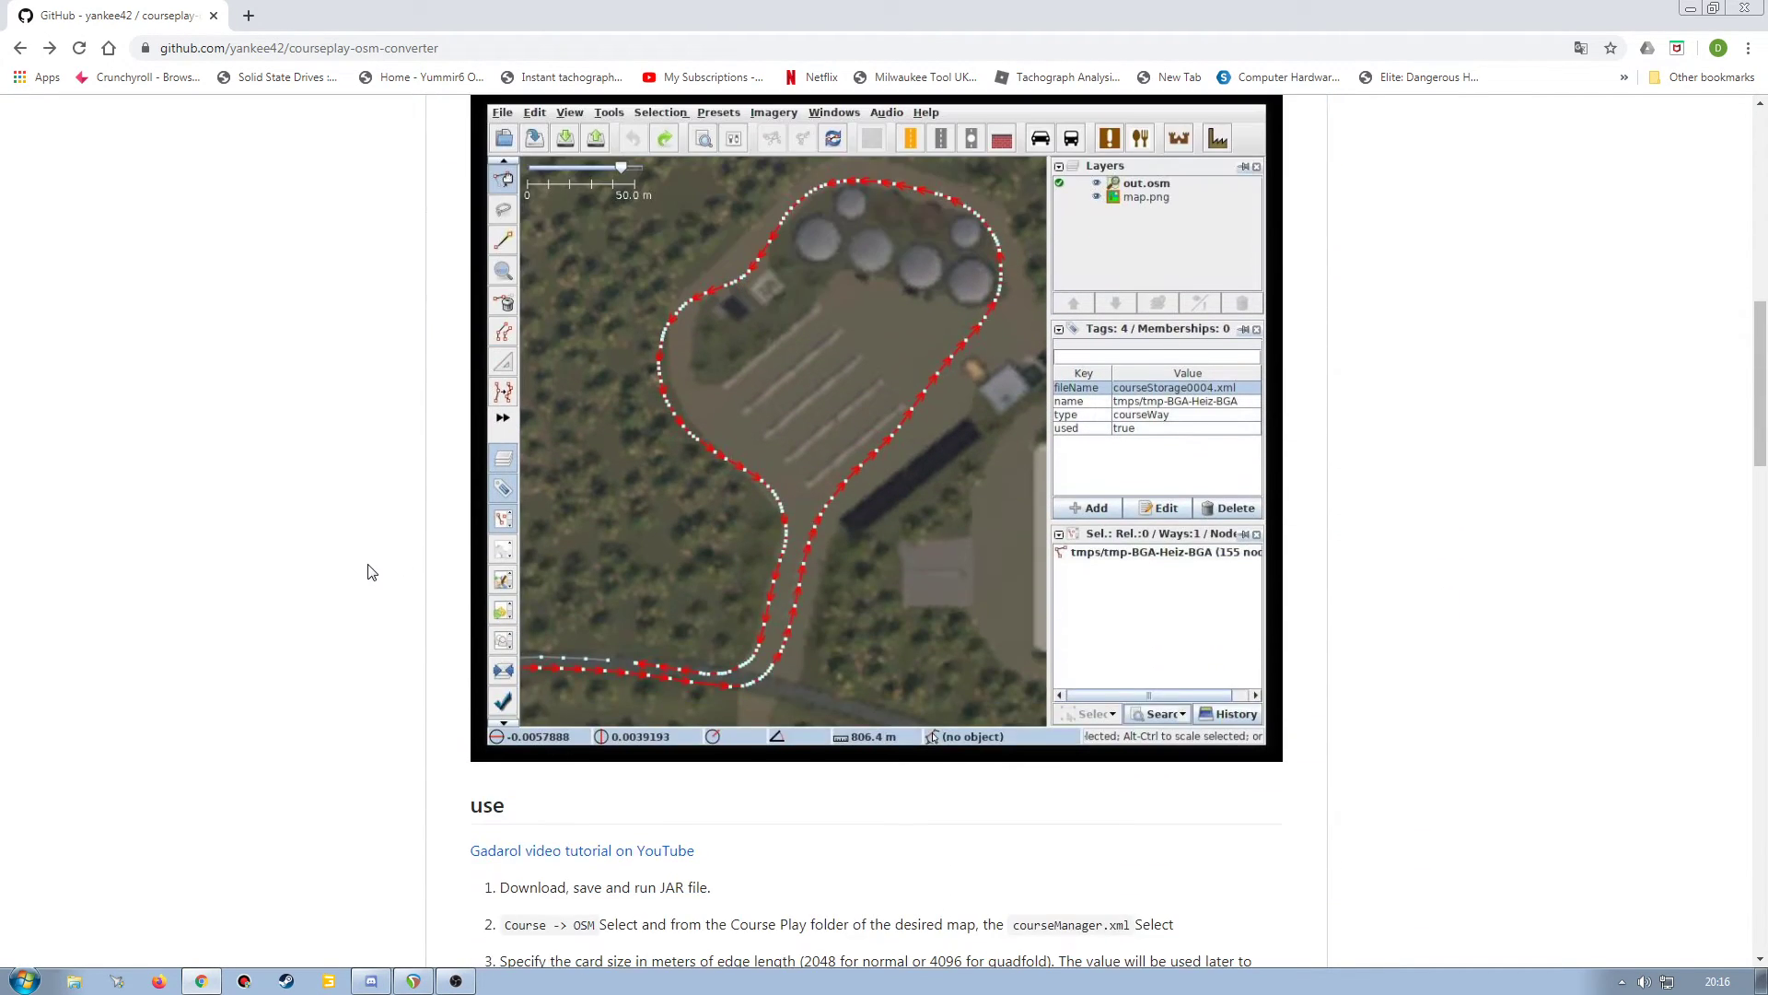
pyautogui.scroll(3, 349, 559)
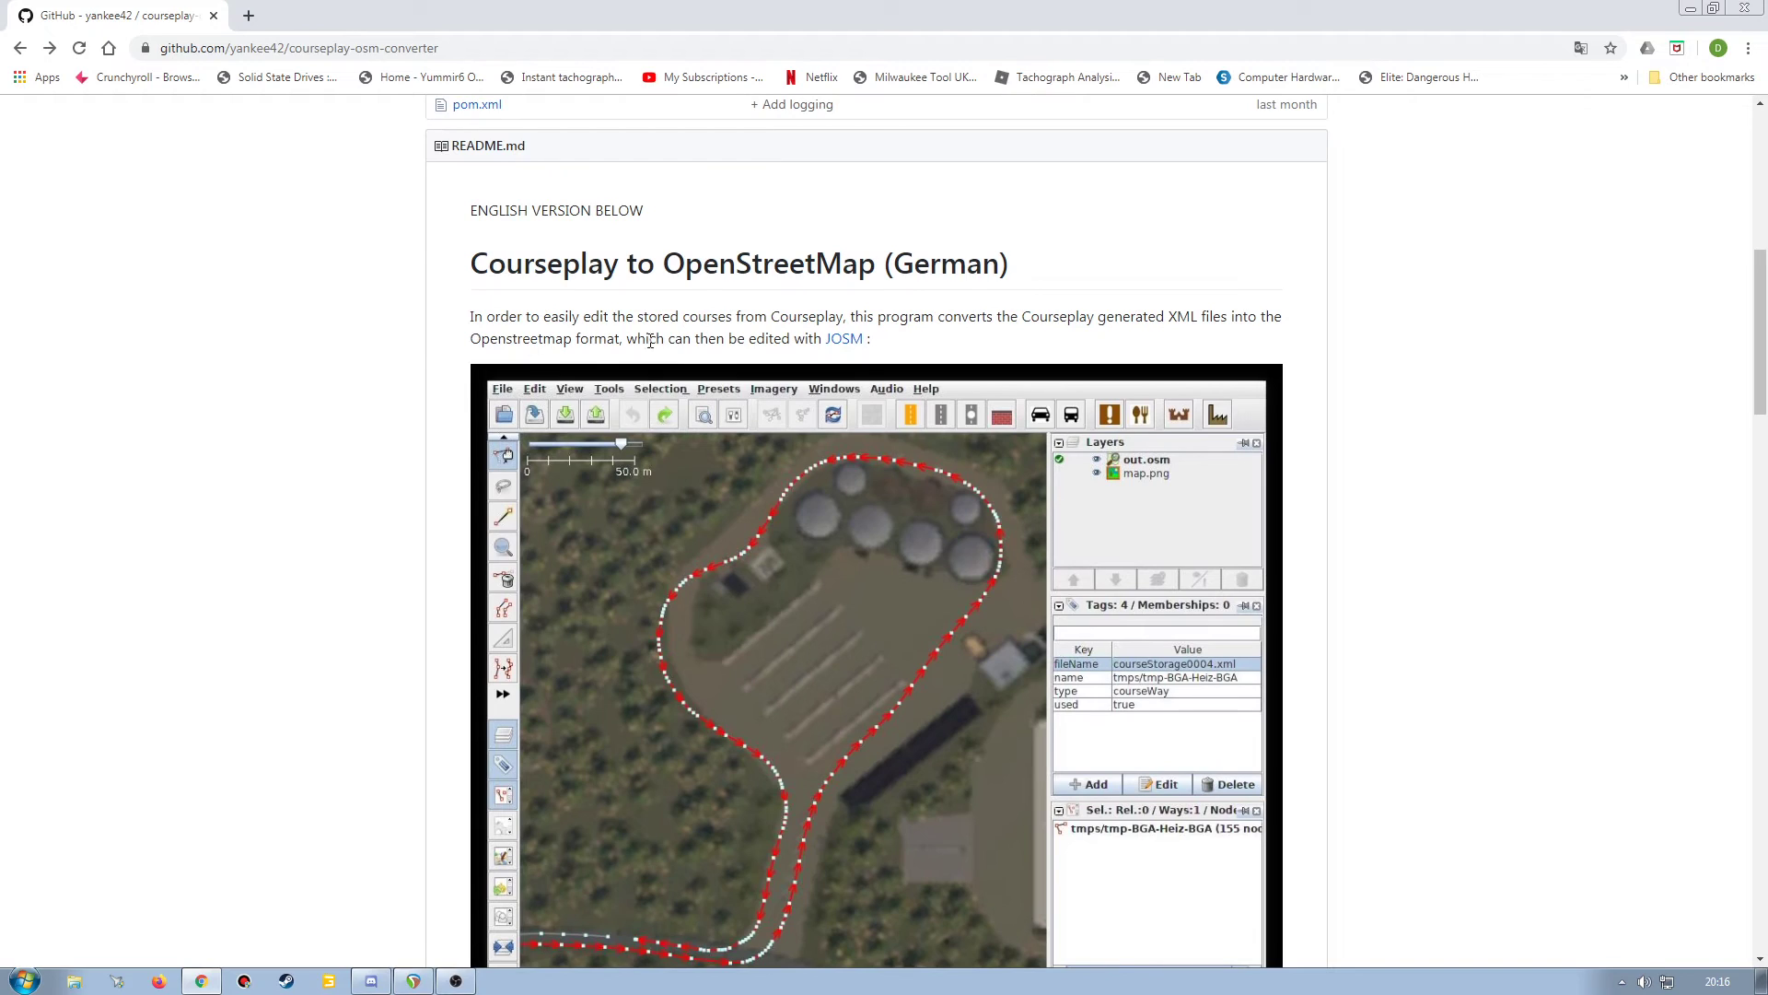
pyautogui.click(1581, 50)
pyautogui.click(1448, 135)
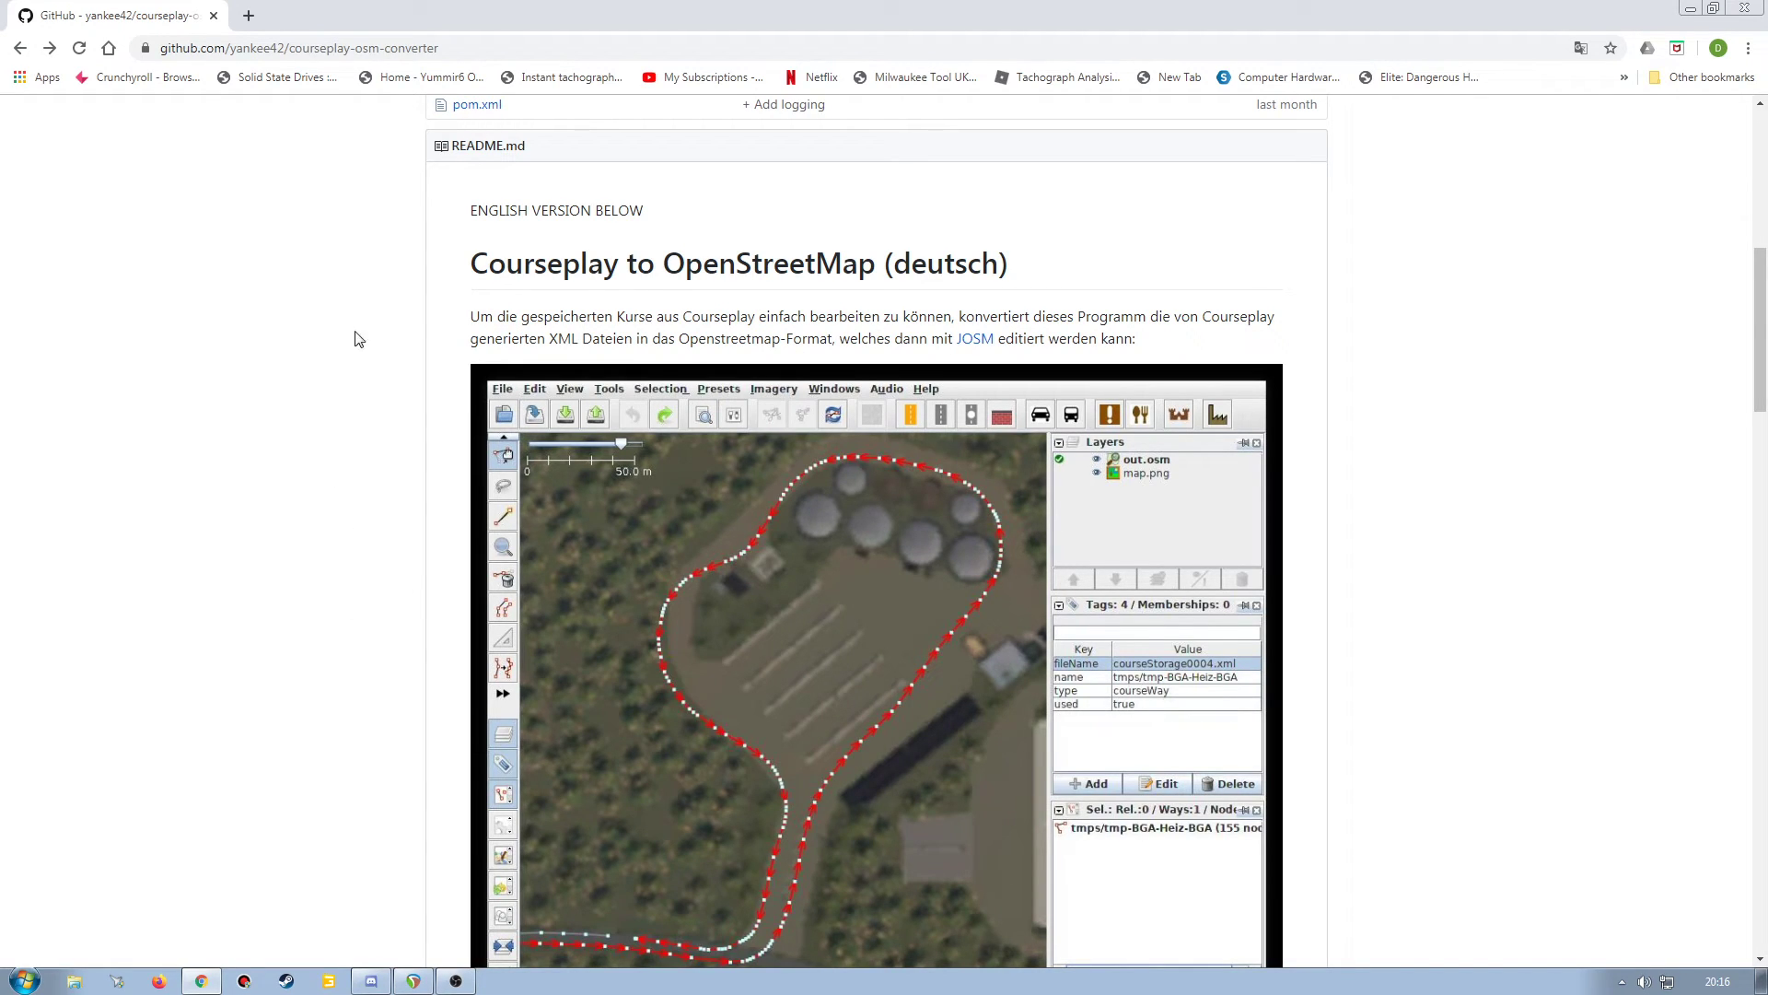
# Find the English usage instructions in the converter's README and examine the step about the JAR file.
pyautogui.scroll(-18, 385, 626)
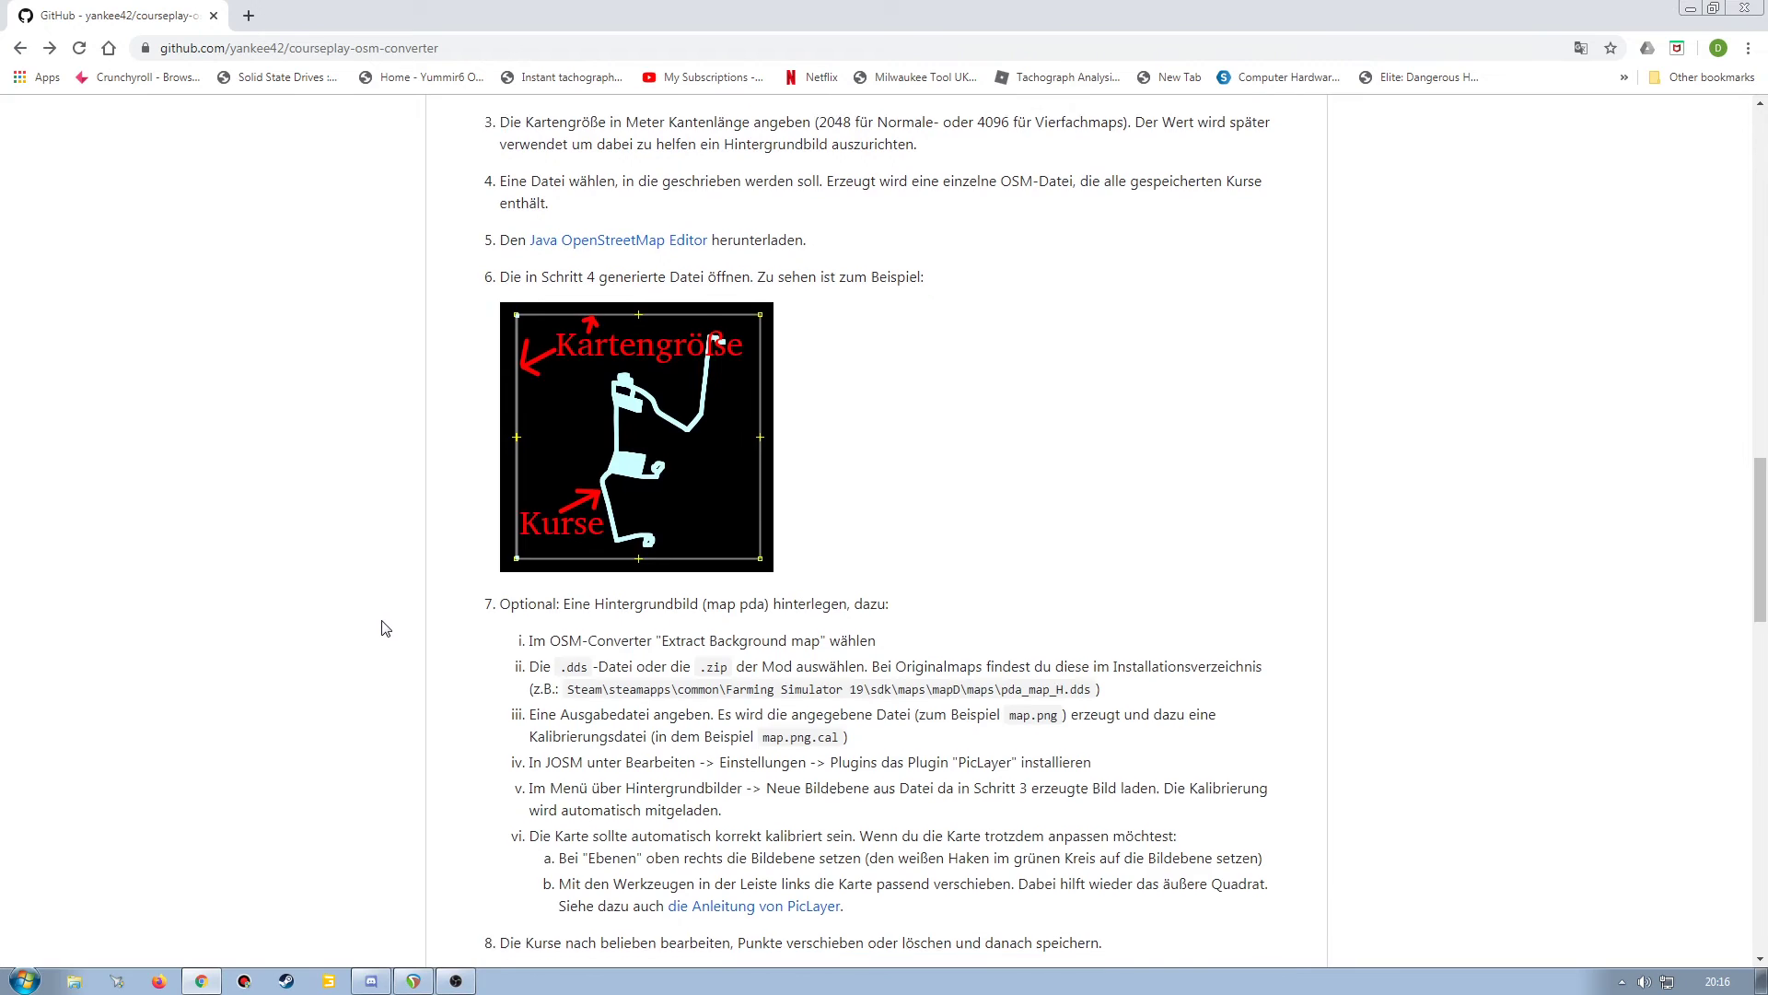
pyautogui.scroll(-5, 385, 626)
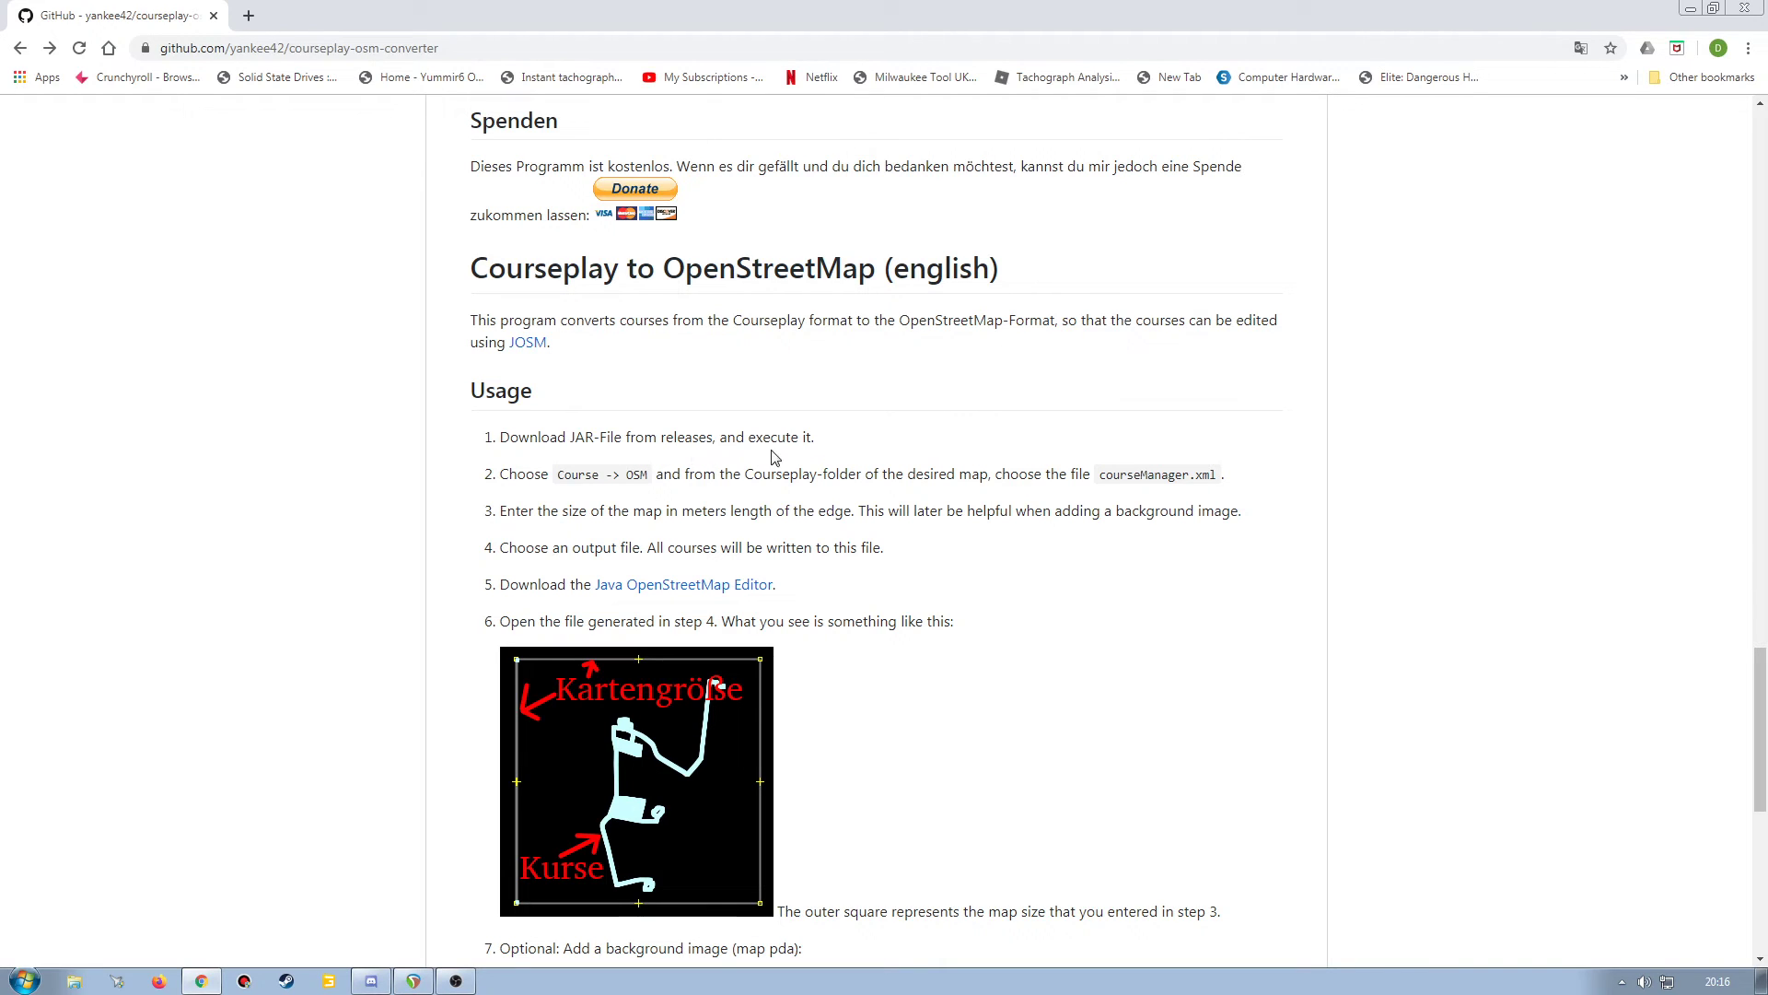
pyautogui.moveTo(541, 438); pyautogui.dragTo(625, 439)
pyautogui.click(838, 448)
# Check the repository's download options, open its releases and try to download courseconvert.jar from release 1.0.6.
pyautogui.moveTo(1760, 709); pyautogui.dragTo(1761, 224)
pyautogui.click(1263, 304)
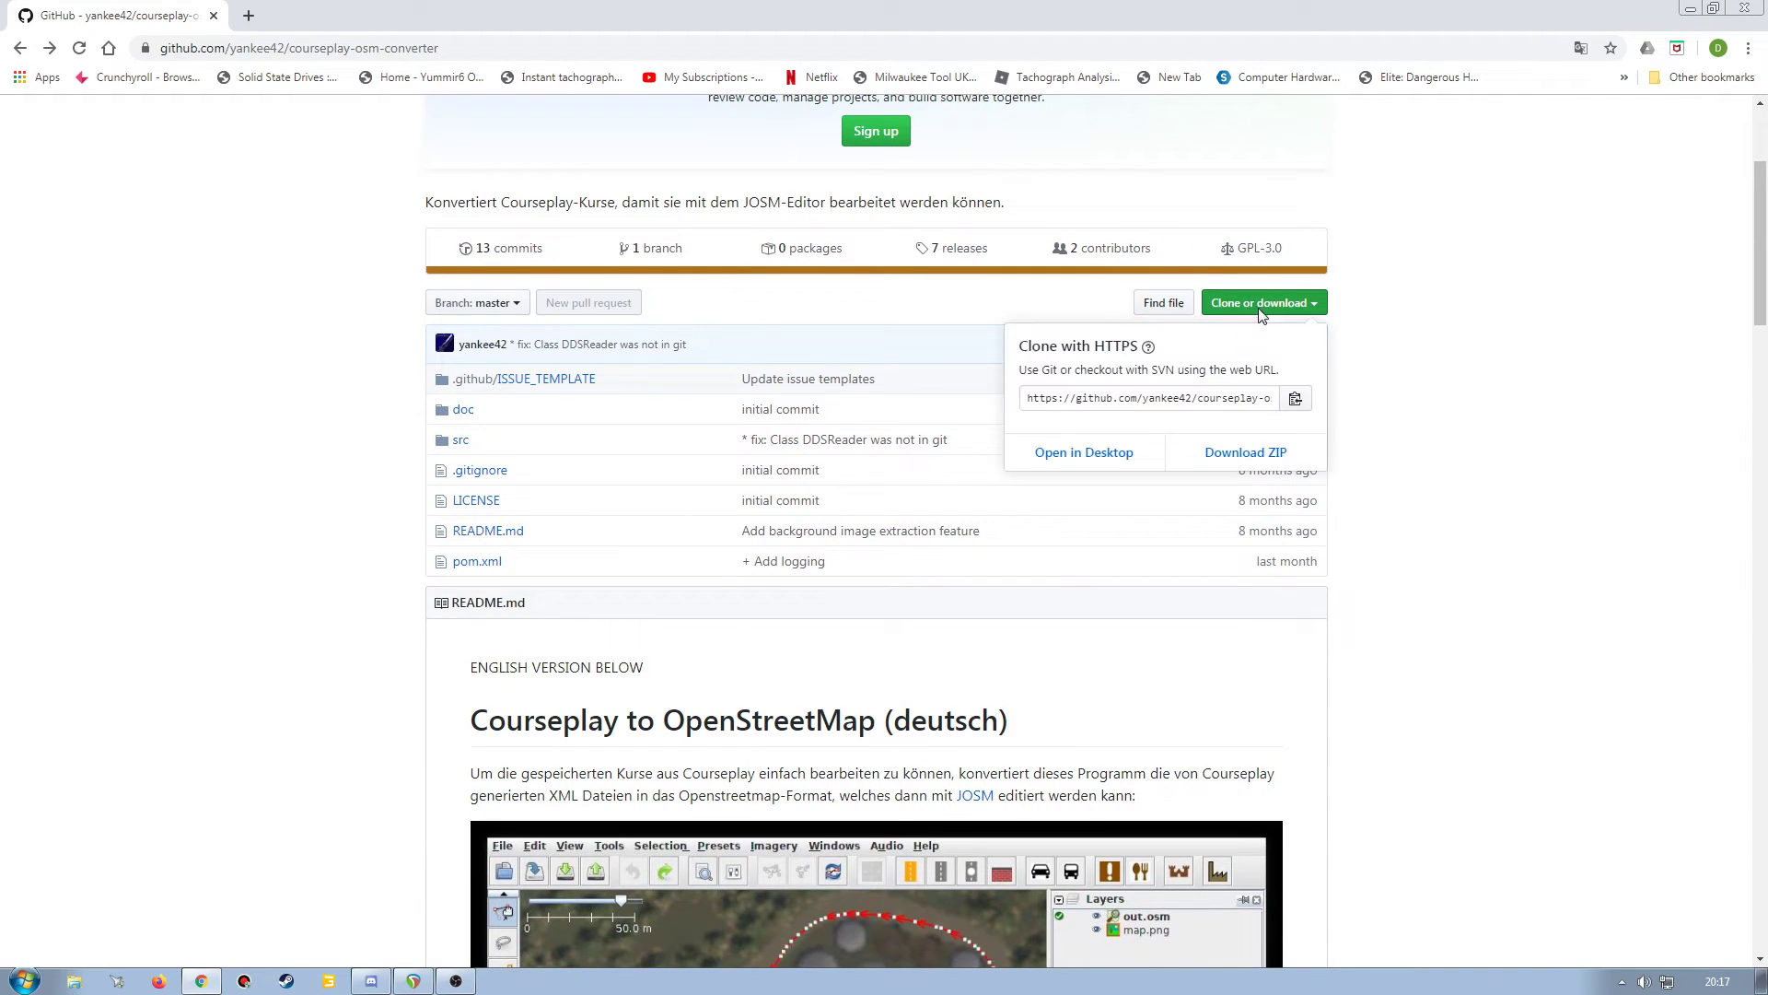
pyautogui.click(1521, 464)
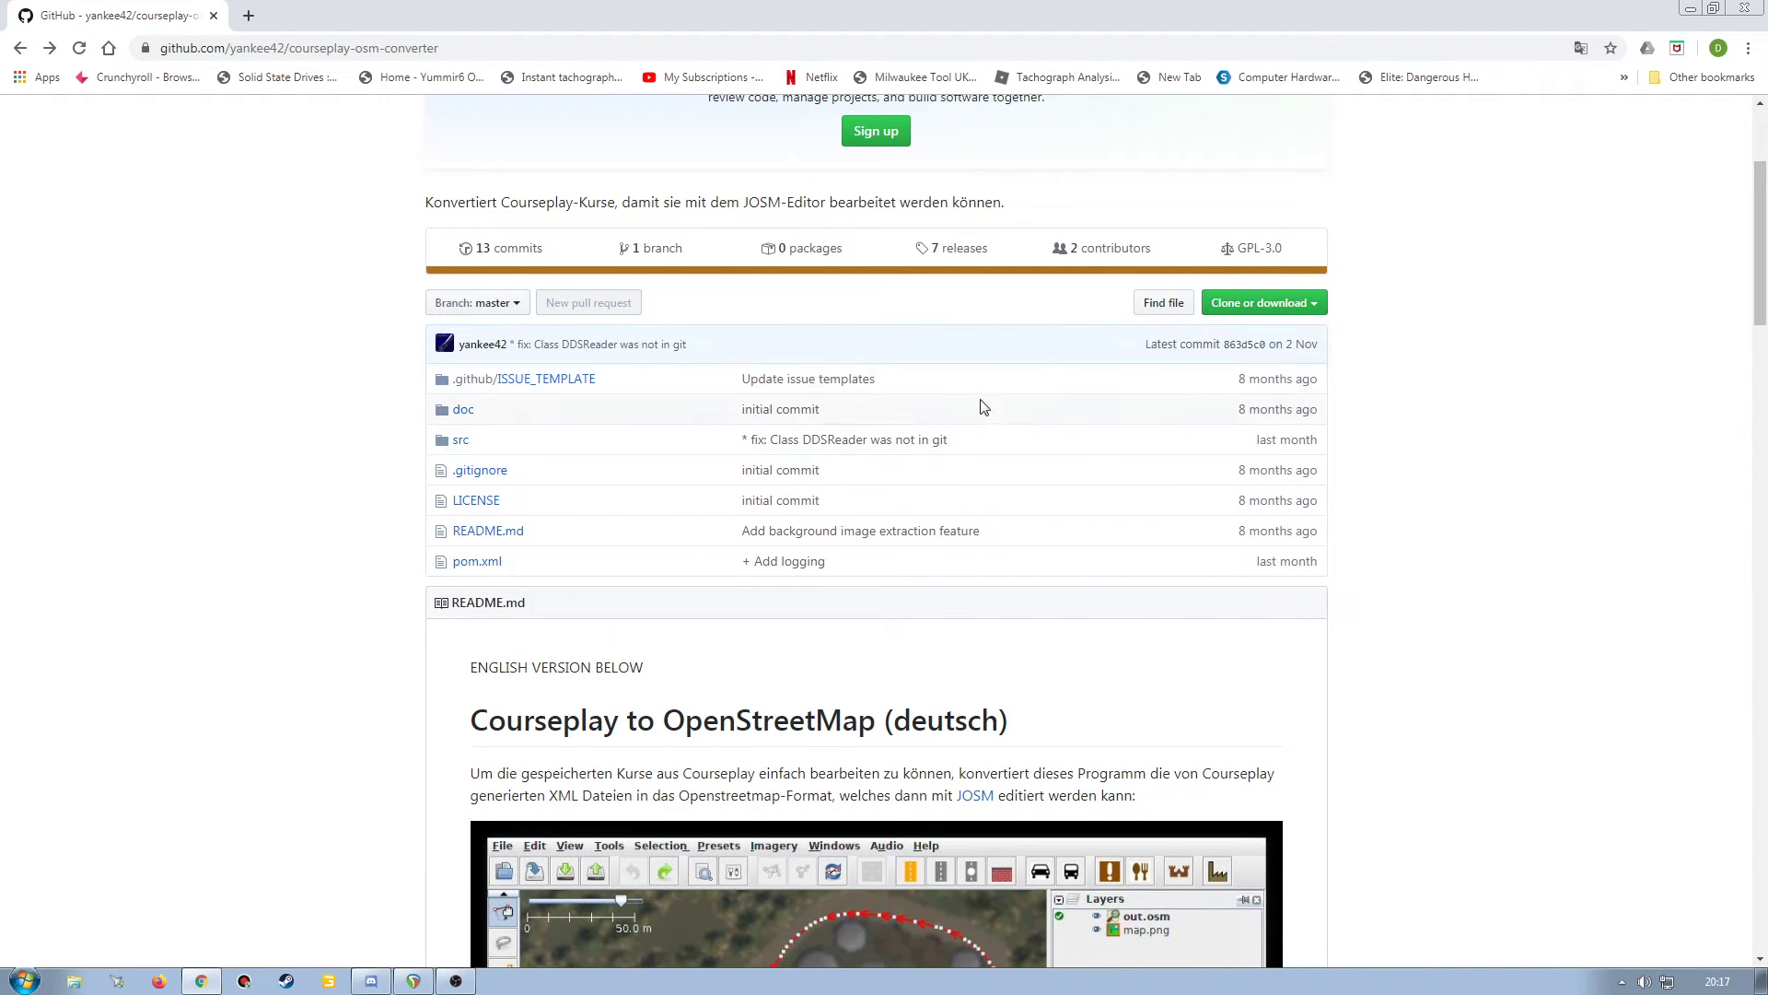
pyautogui.click(964, 253)
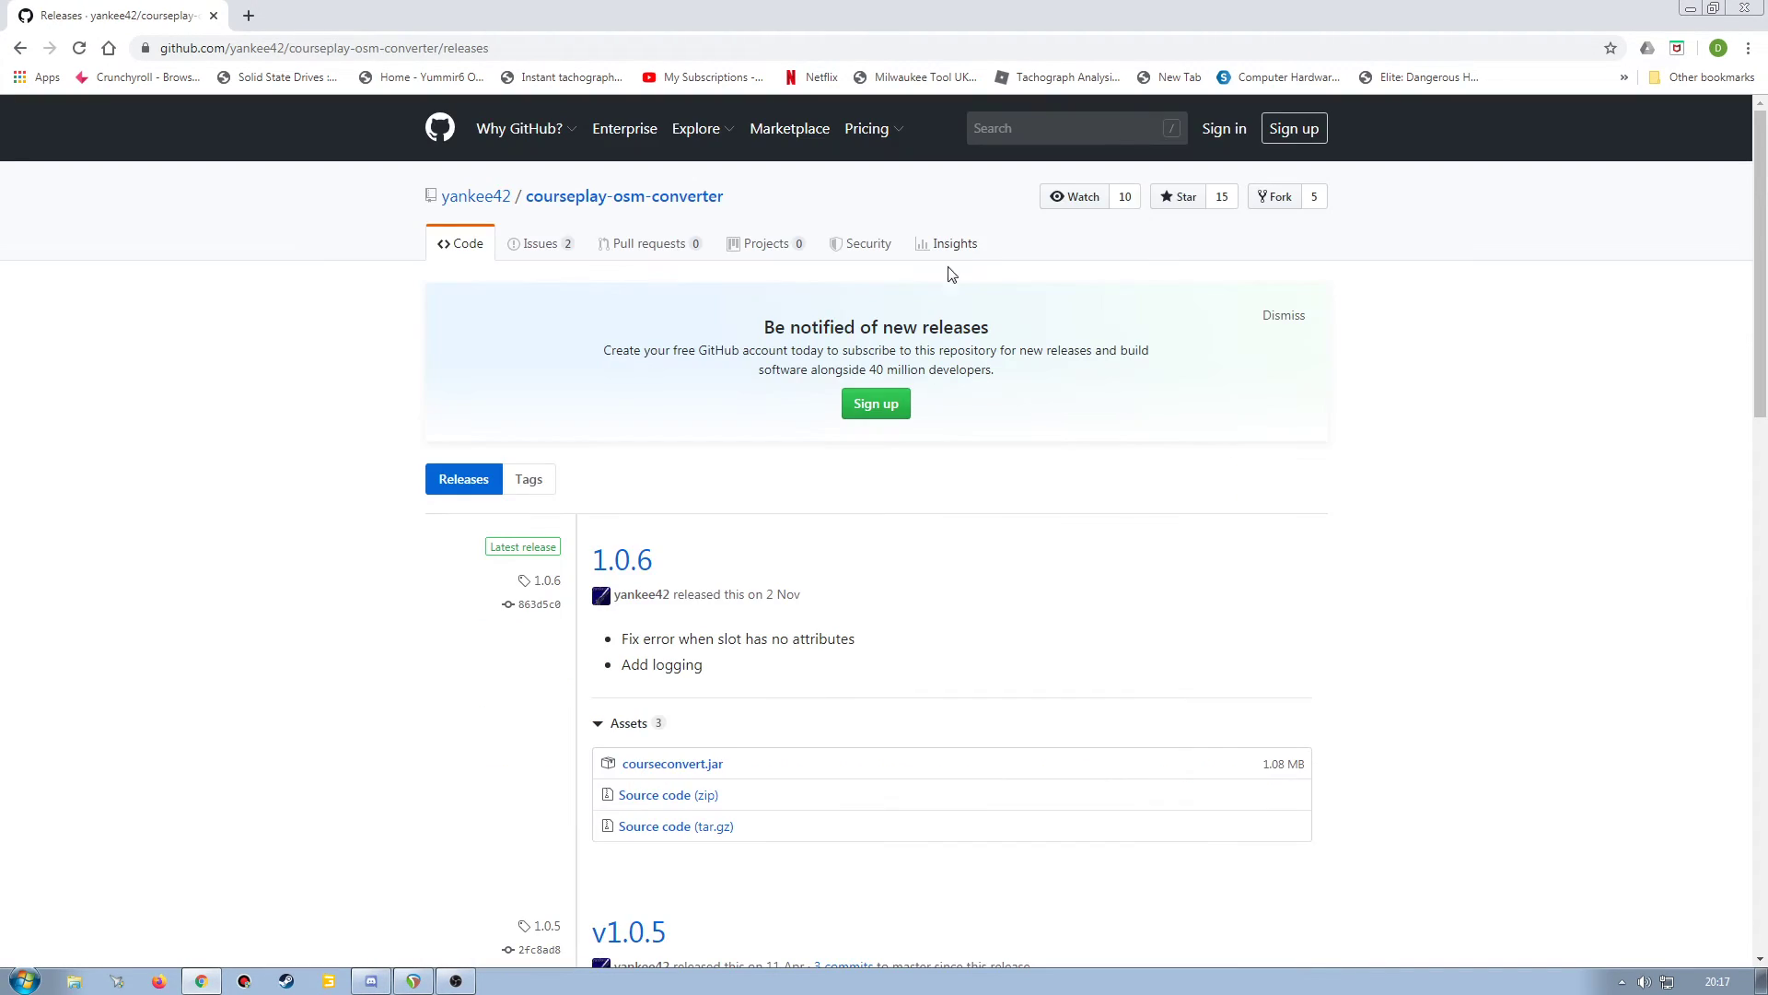
pyautogui.scroll(-2, 706, 544)
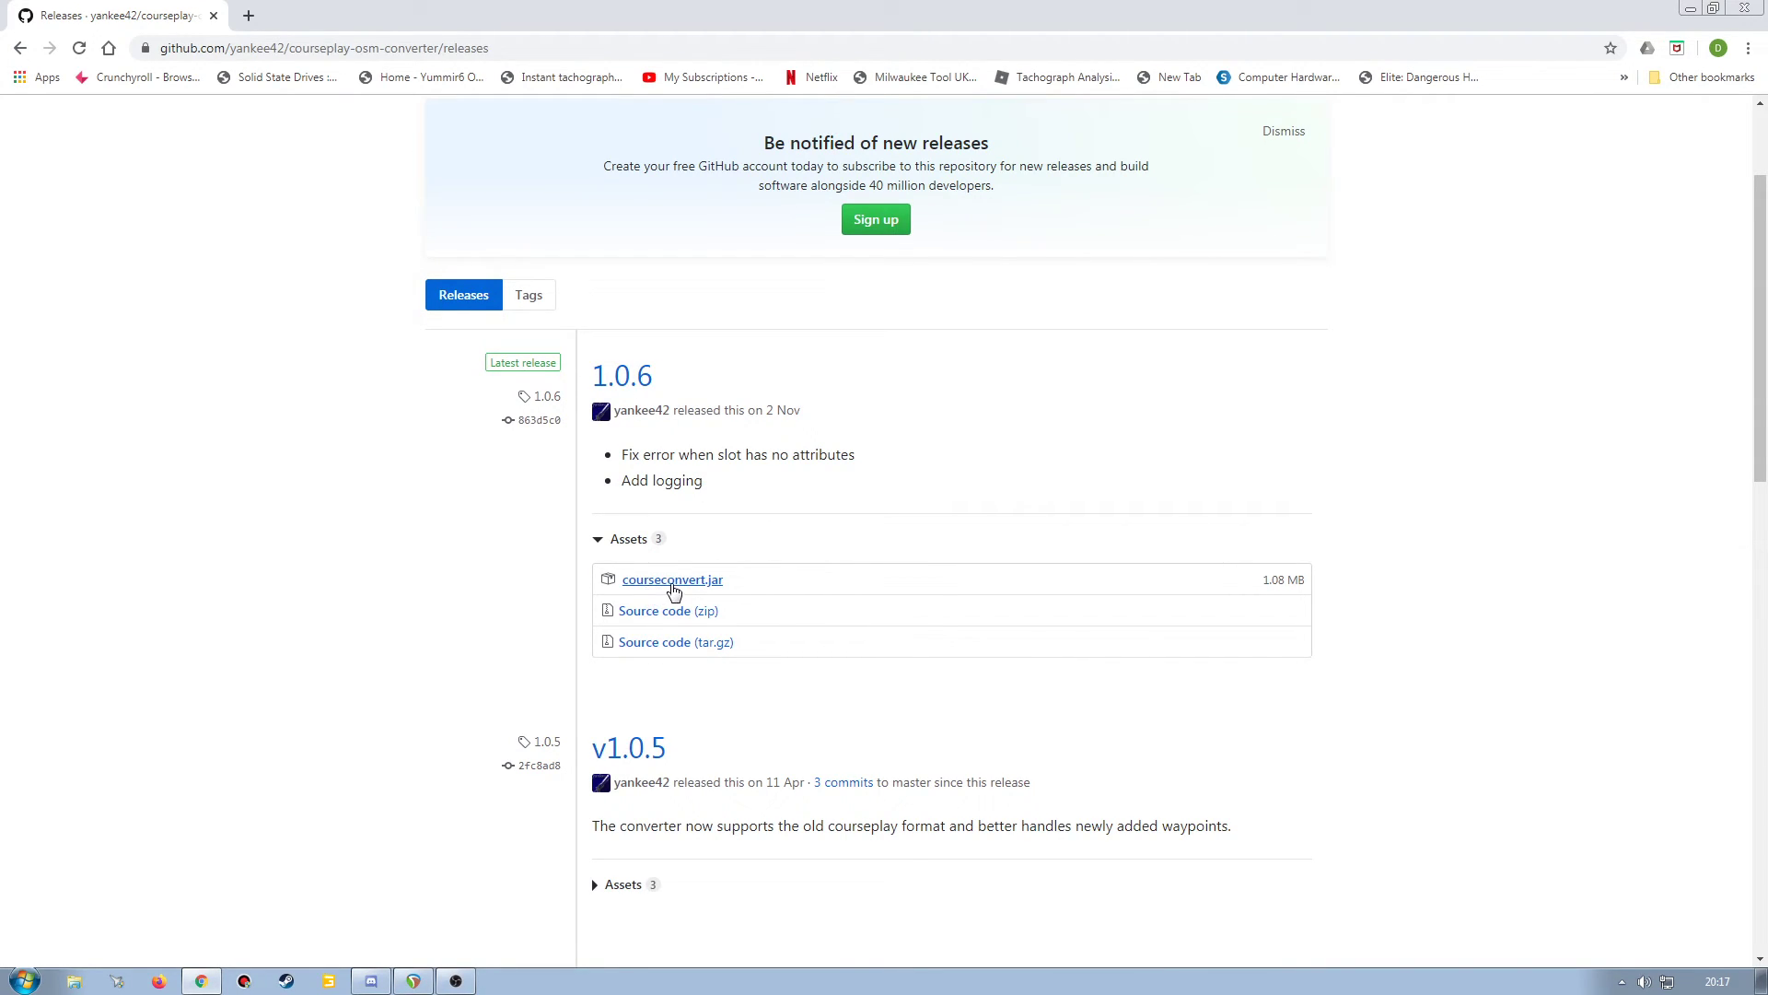
pyautogui.click(675, 587)
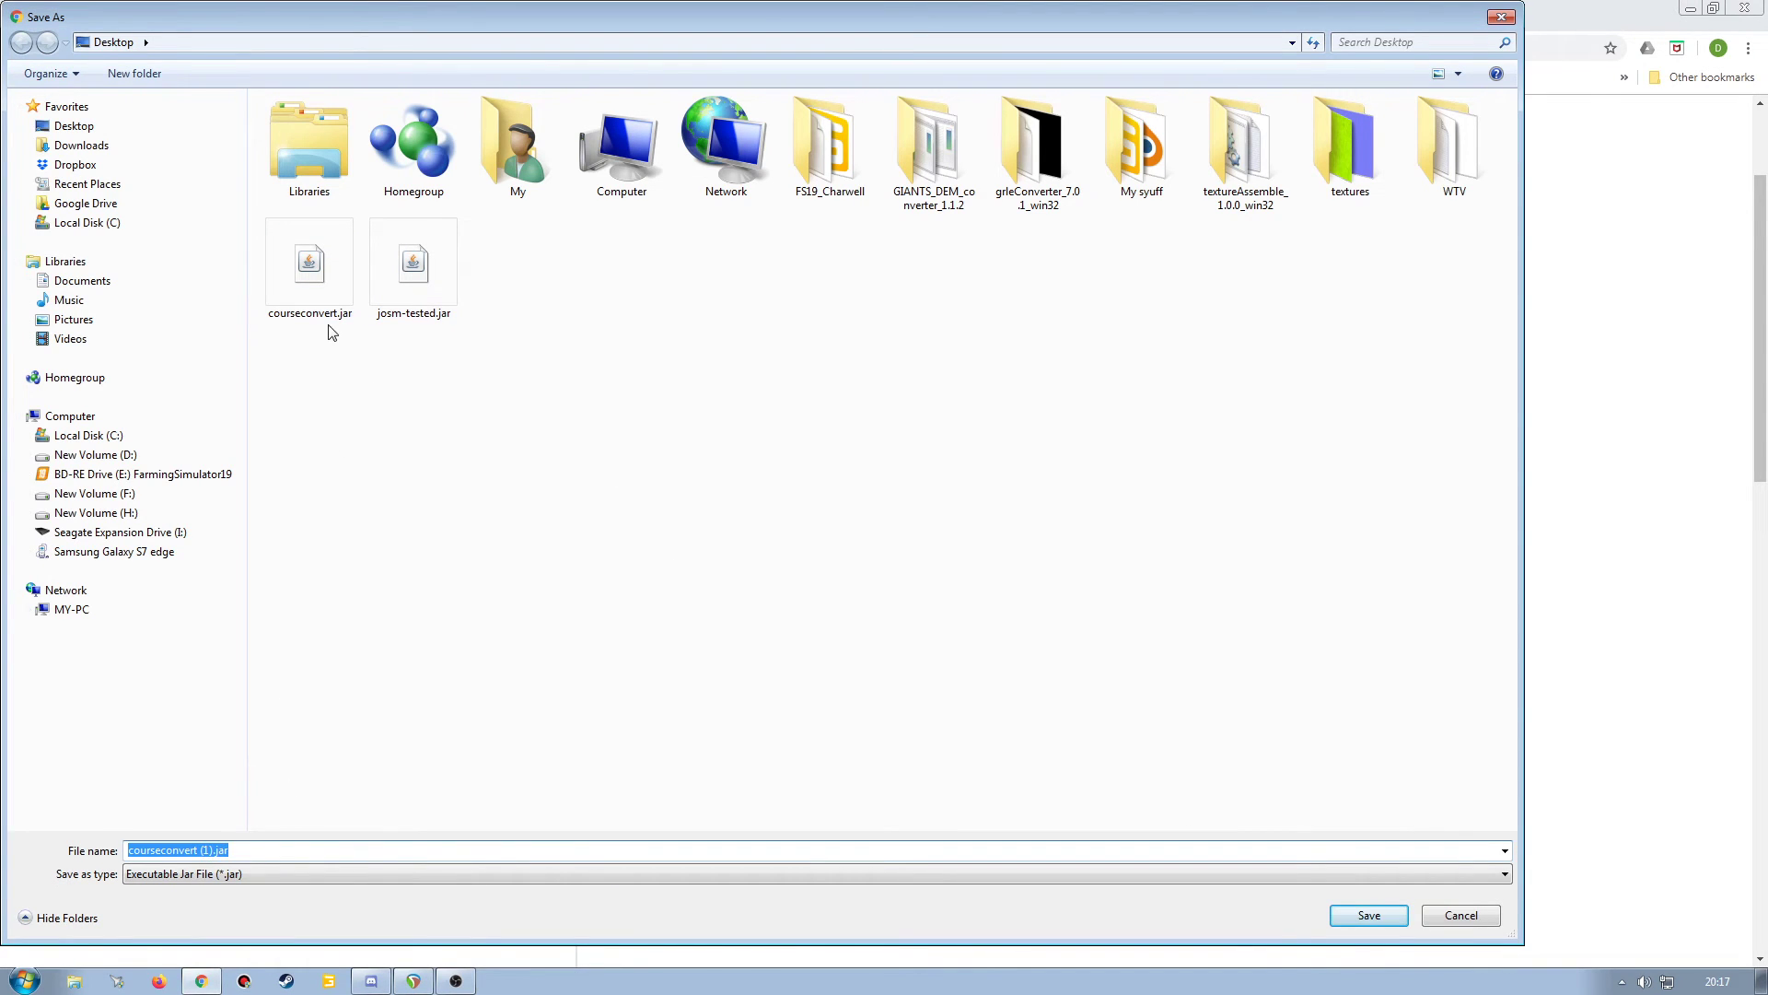
pyautogui.click(1460, 915)
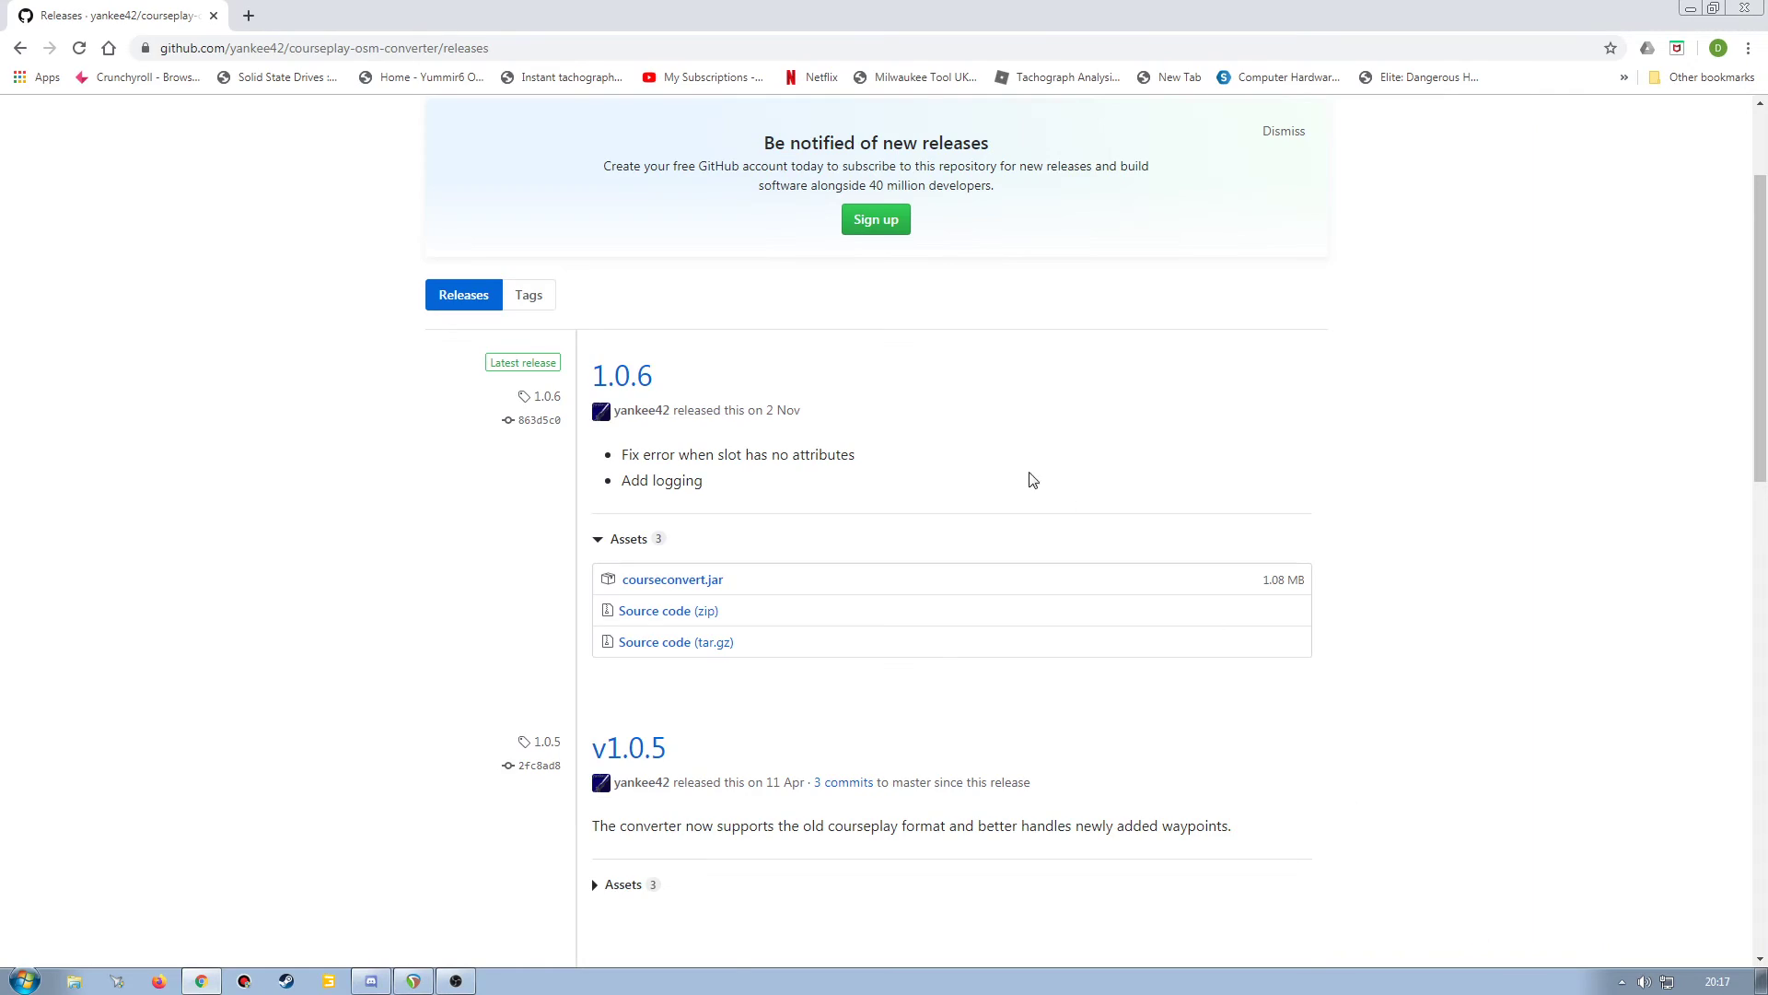
# Return to the repository page in its original language and examine the English usage steps again.
pyautogui.hotkey('alt', 'Left')
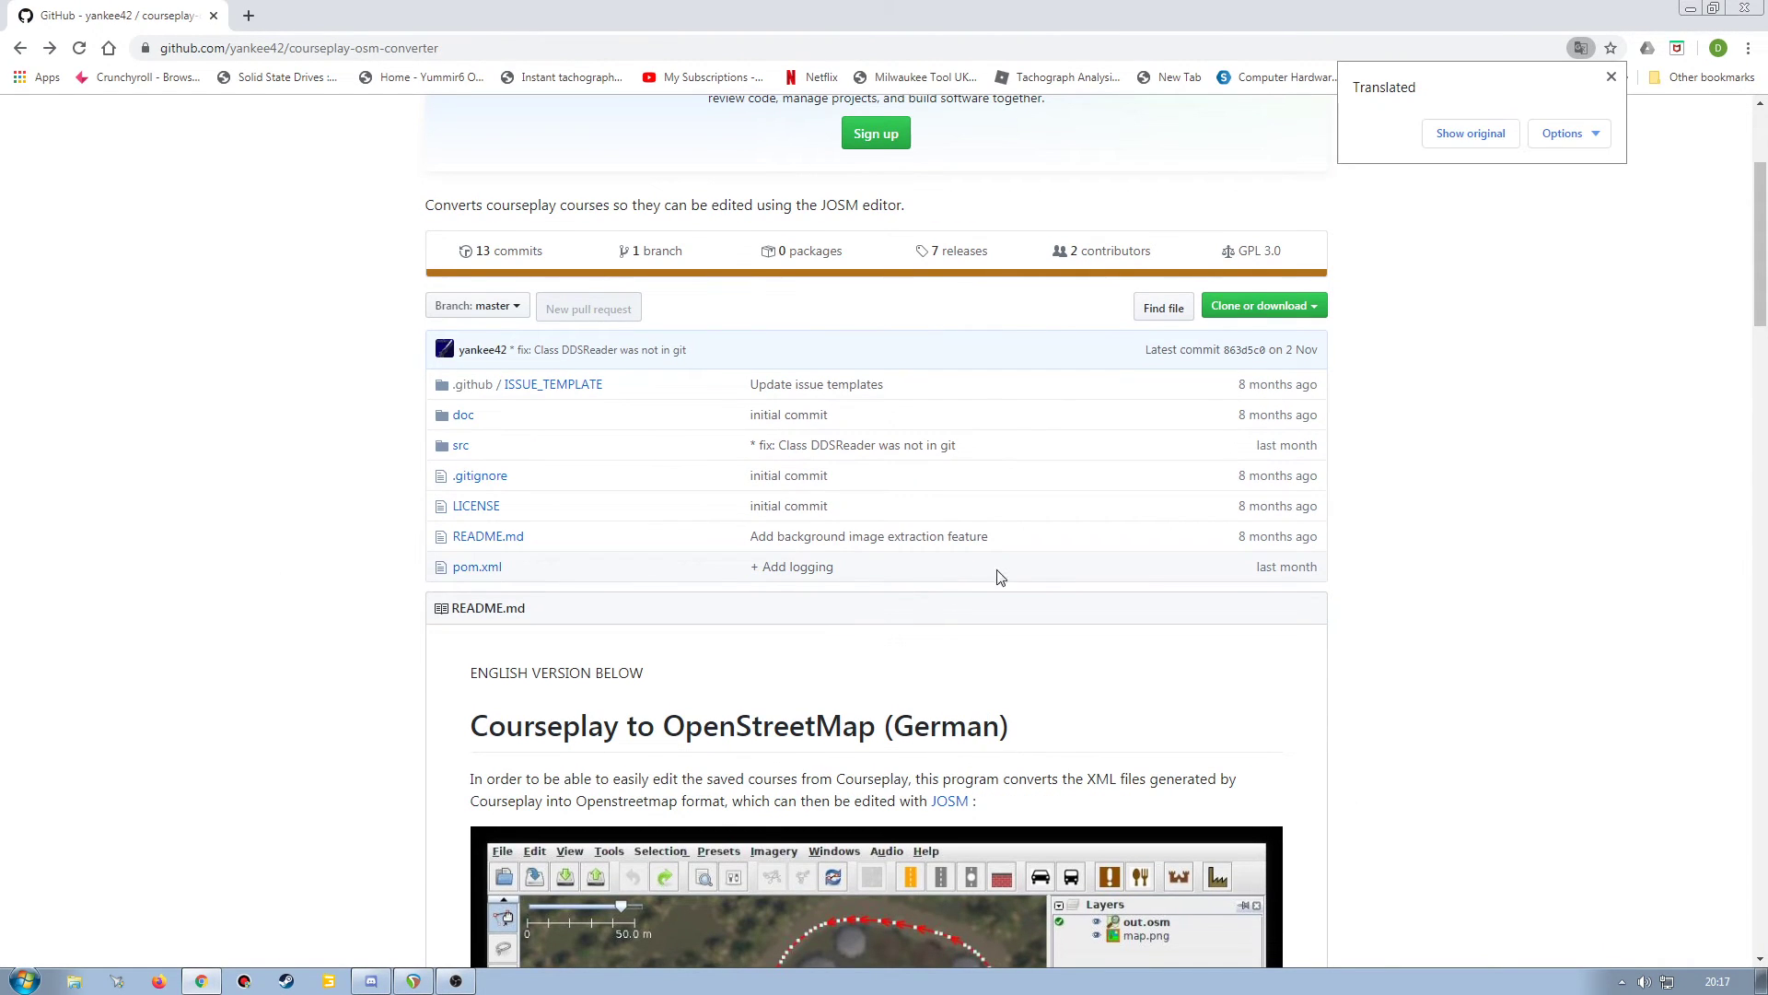
pyautogui.click(1483, 137)
pyautogui.moveTo(1760, 221); pyautogui.dragTo(1763, 725)
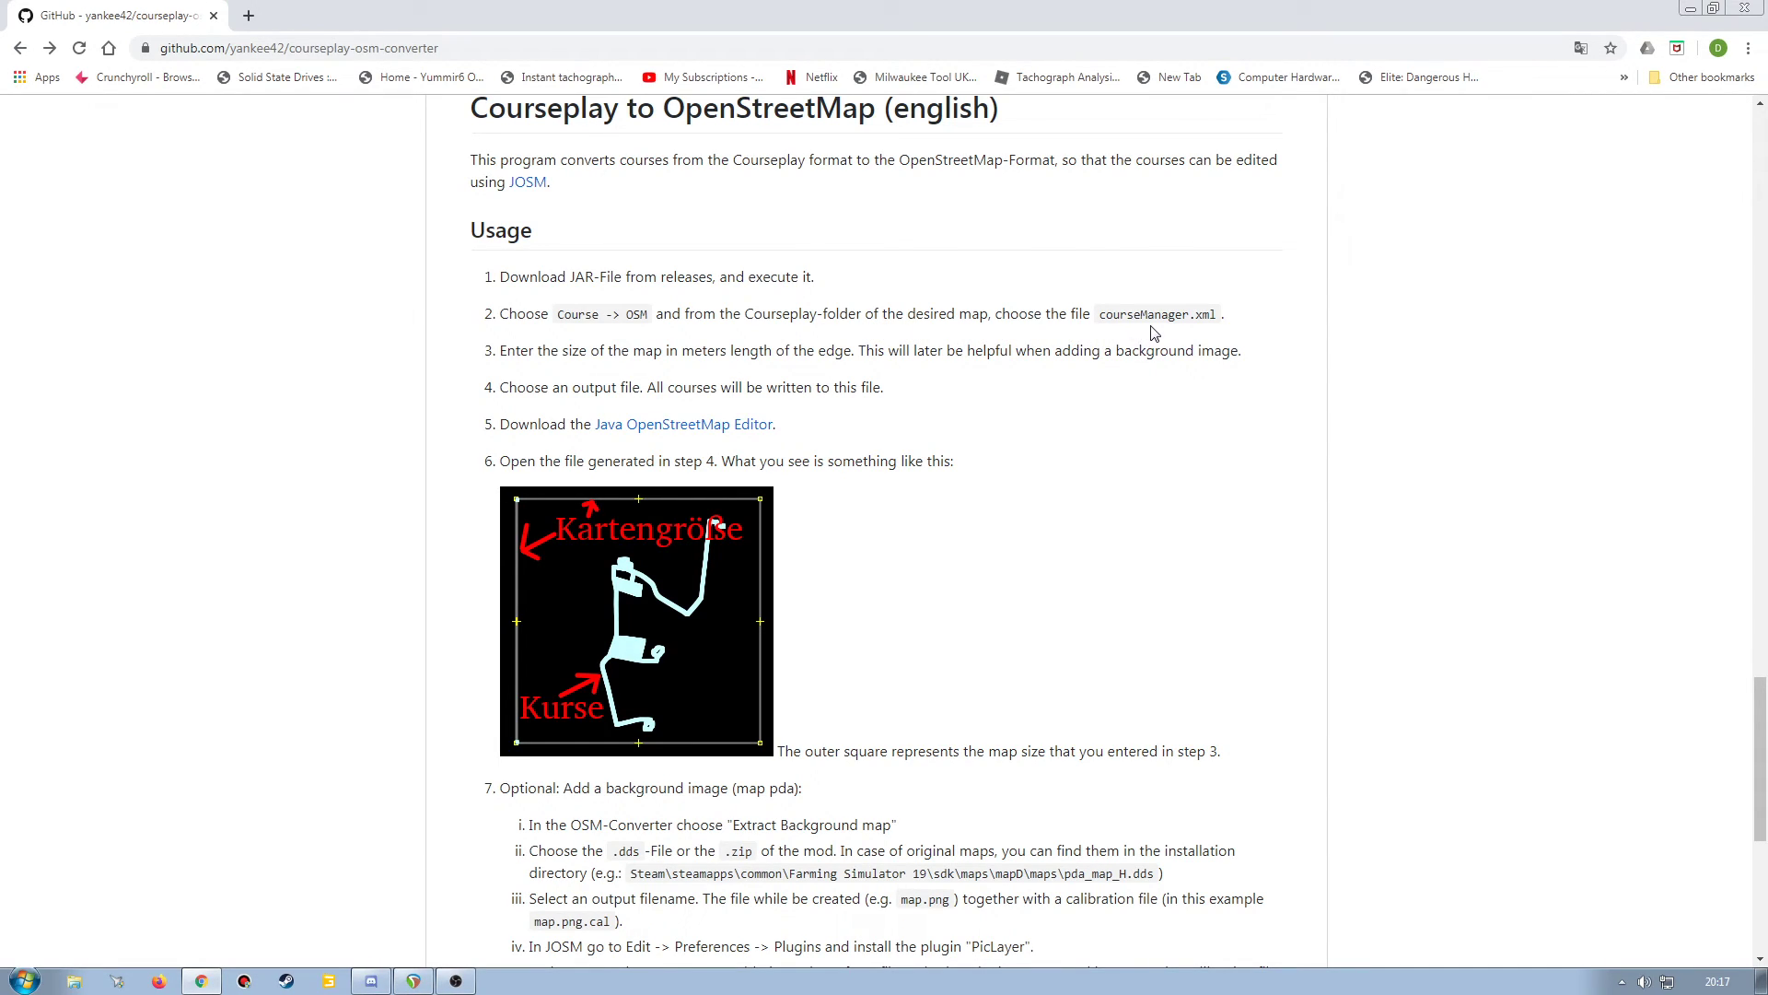
# Launch courseconvert.jar from the desktop and start a Course -> OSM conversion.
pyautogui.click(1691, 9)
pyautogui.doubleClick(42, 578)
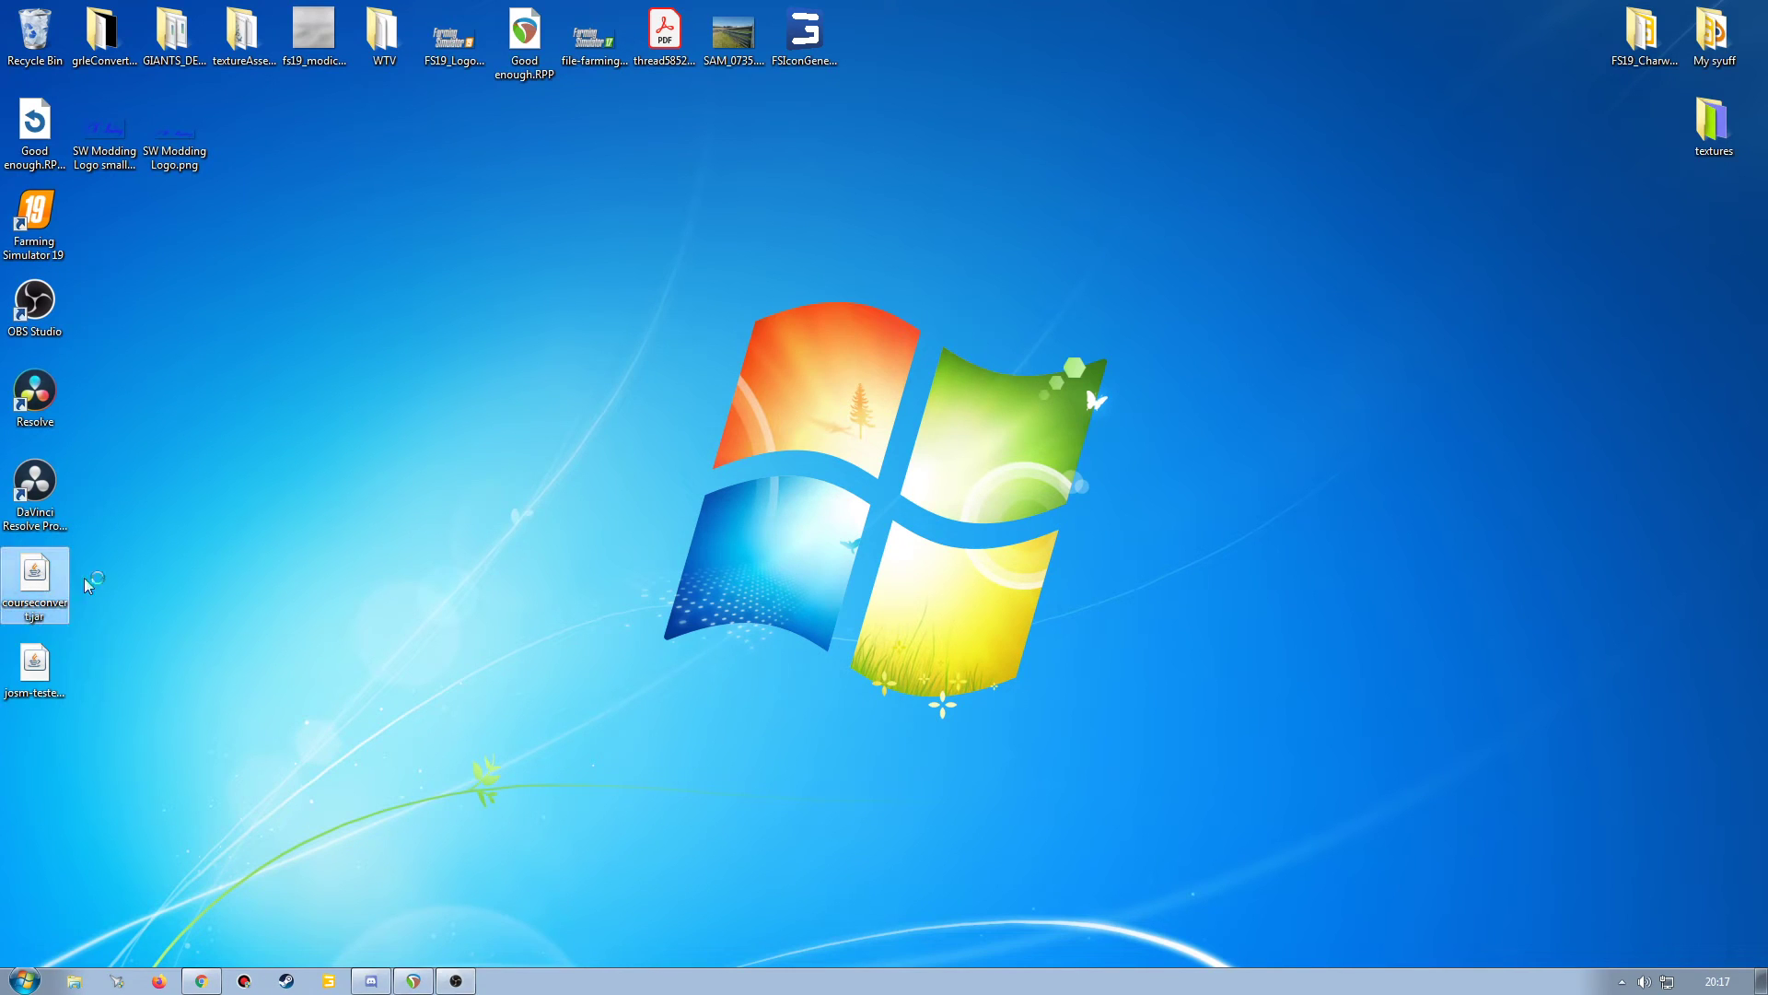
pyautogui.moveTo(324, 20); pyautogui.dragTo(931, 175)
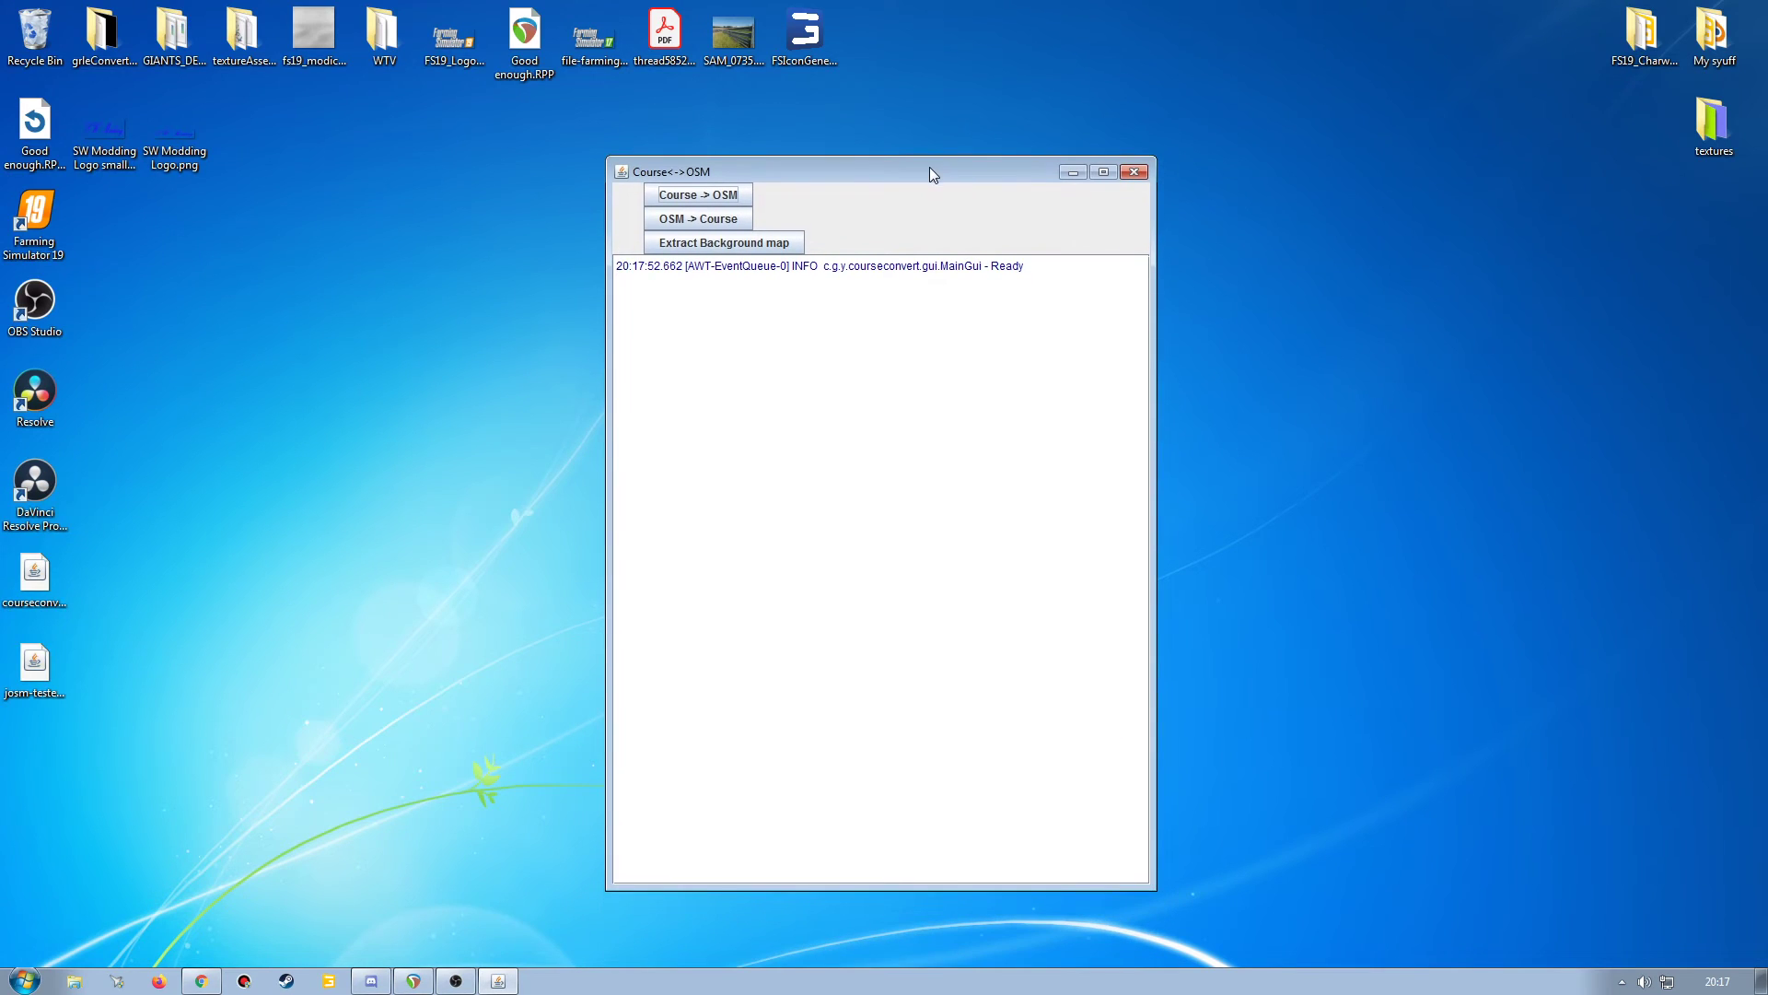
pyautogui.click(707, 201)
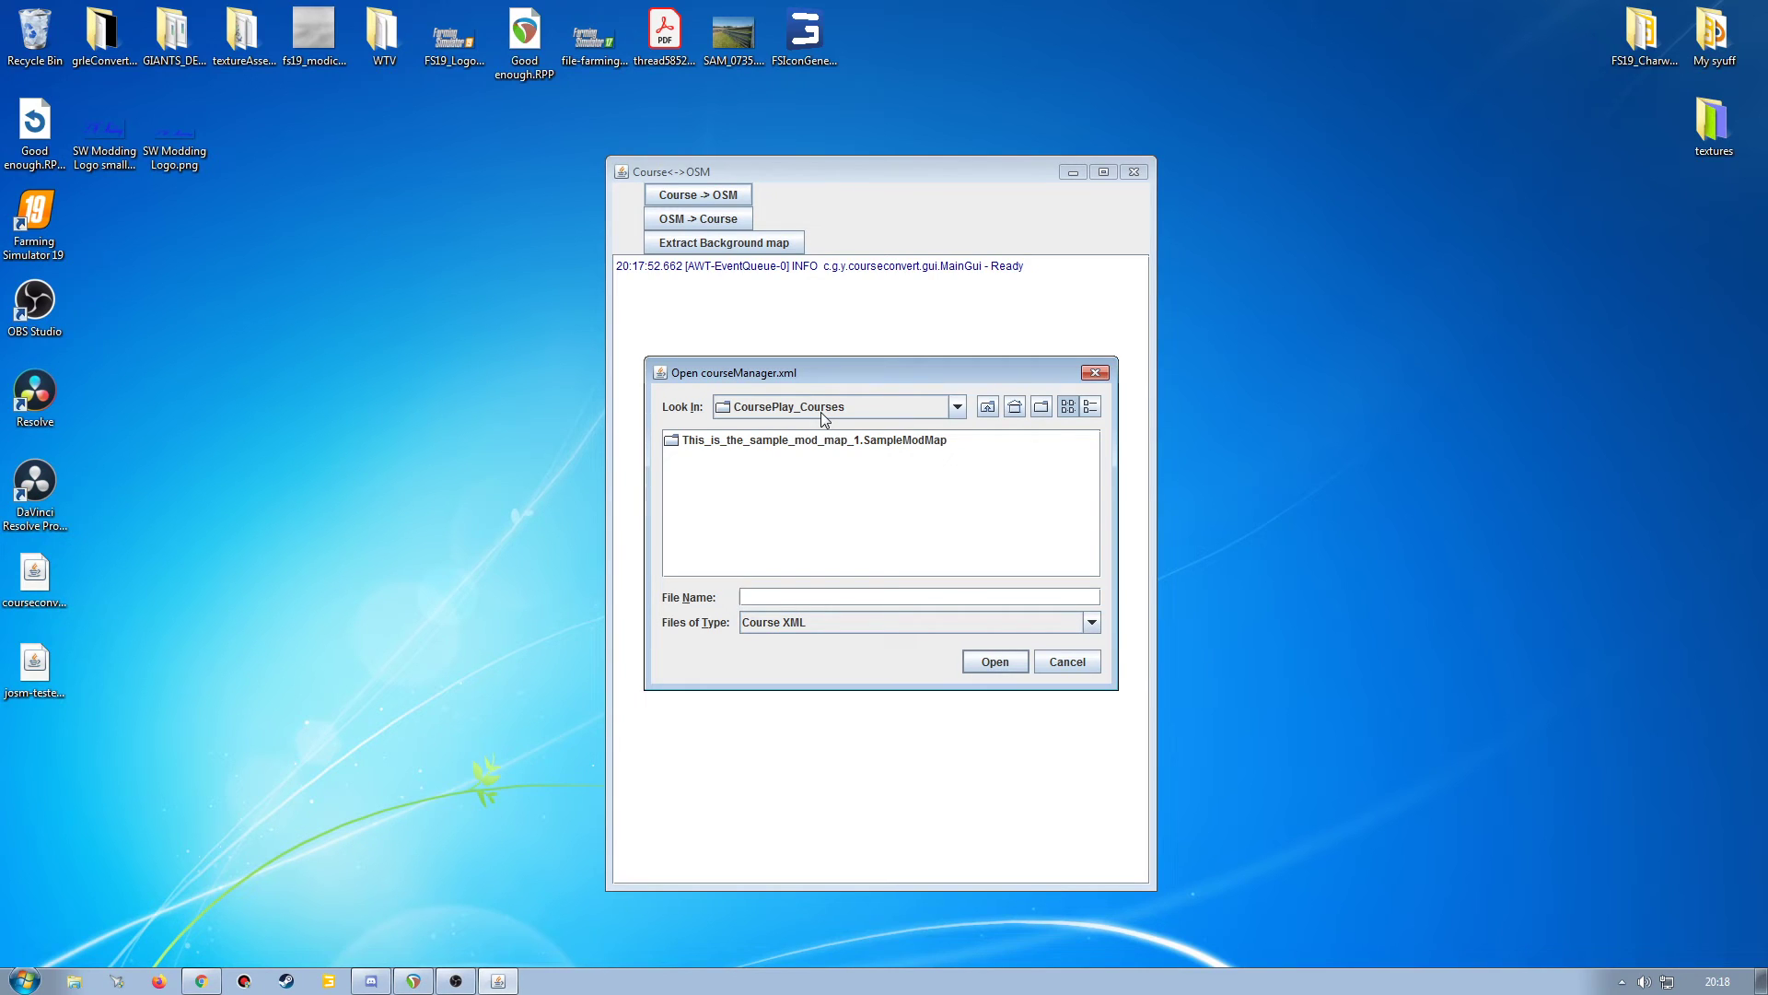
# Look up courseManager.xml in Documents > My Games > FarmingSimulator2019 > CoursePlay_Courses > This_is_the_sample_mod_map_1.SampleModMap, and close the folder.
pyautogui.click(37, 981)
pyautogui.click(319, 490)
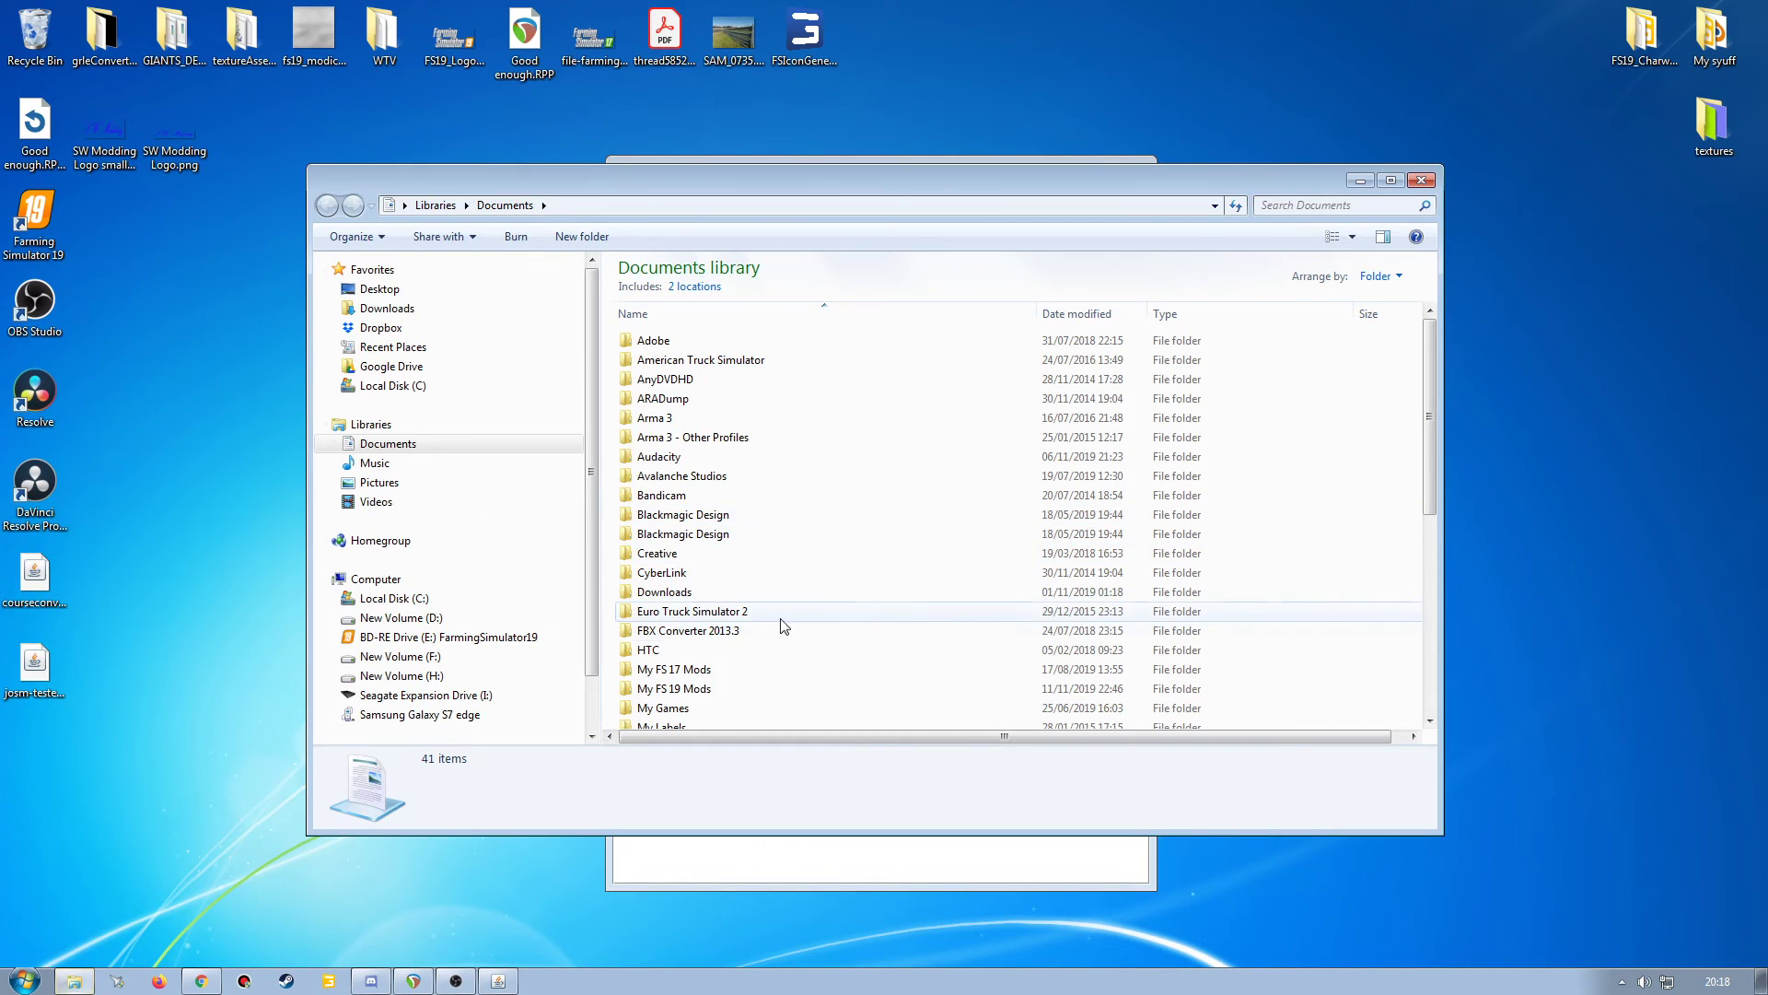
pyautogui.doubleClick(681, 707)
pyautogui.doubleClick(723, 340)
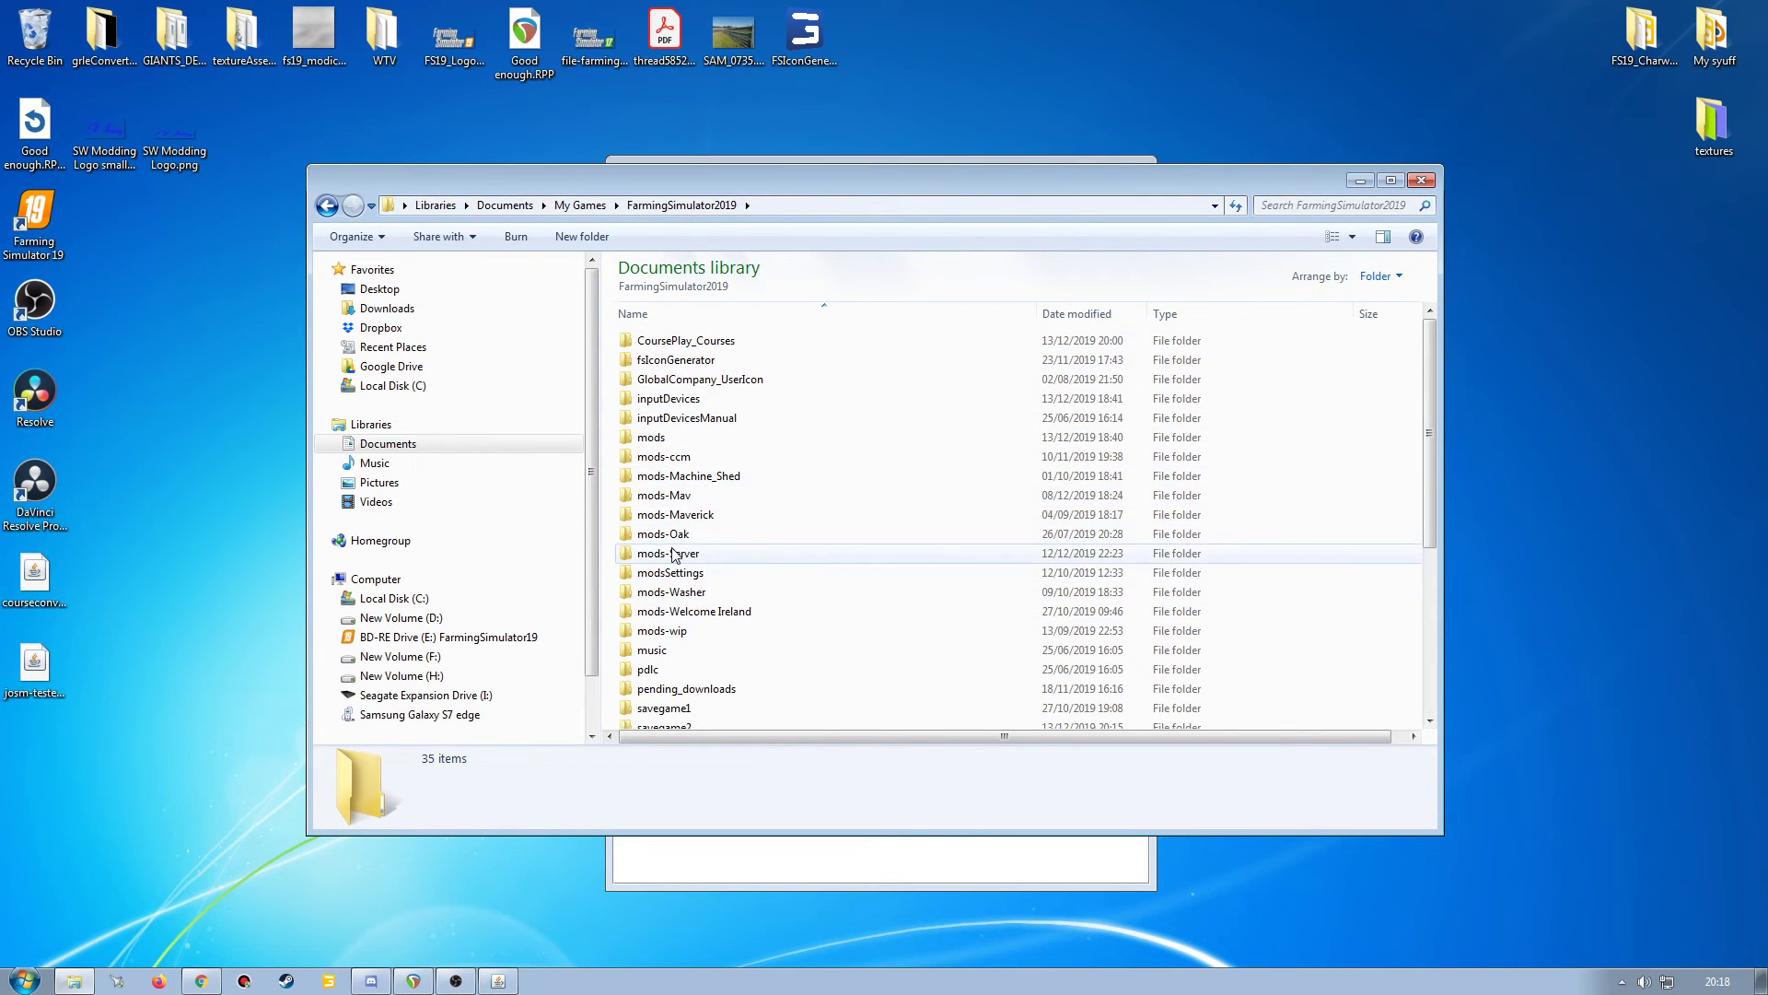
pyautogui.doubleClick(673, 340)
pyautogui.doubleClick(763, 343)
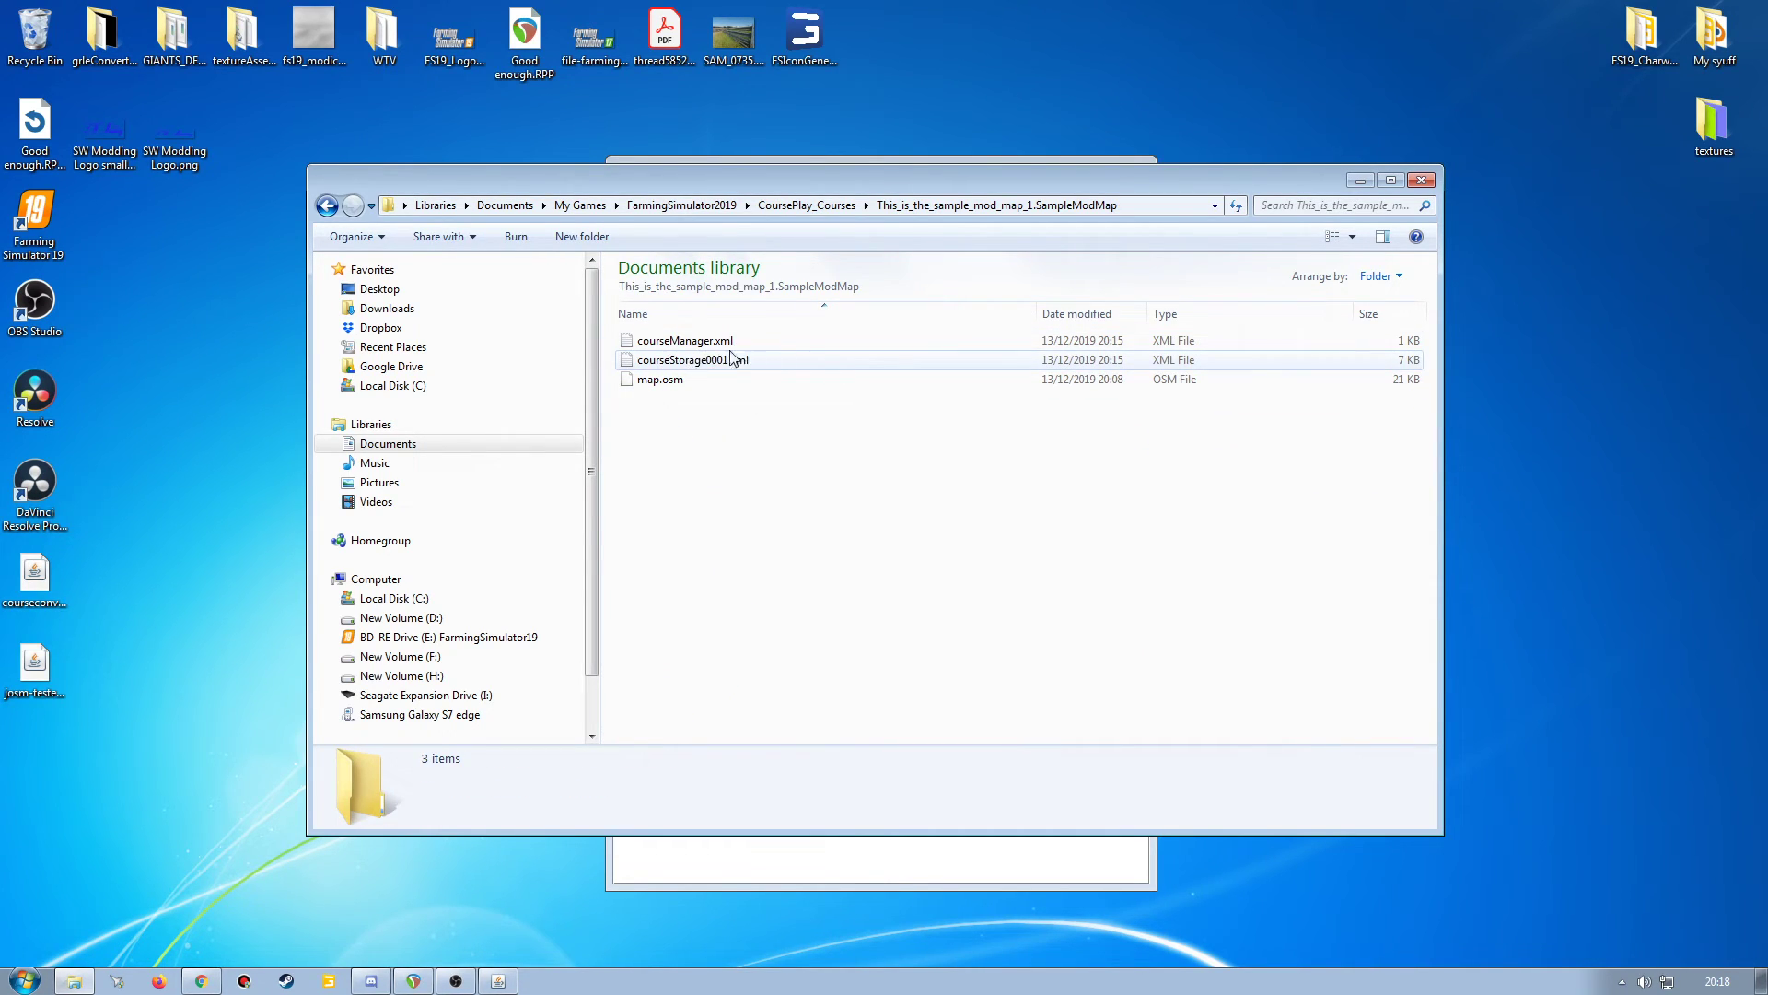
pyautogui.click(658, 342)
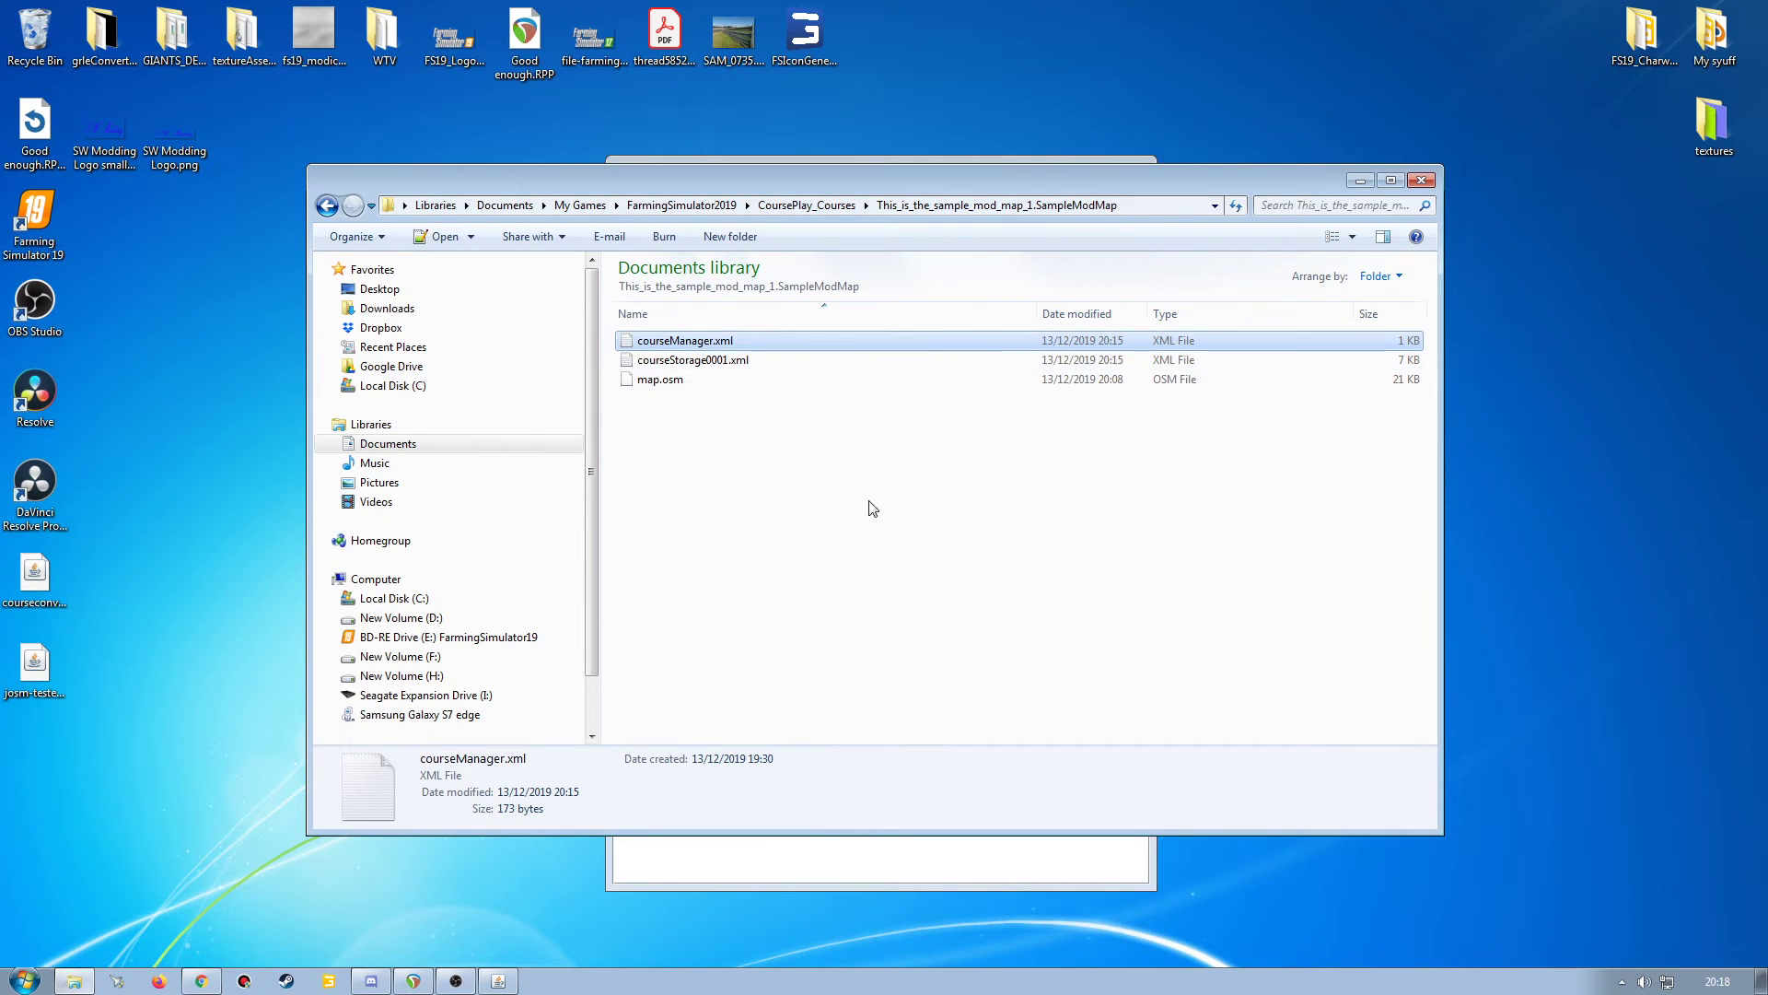
pyautogui.click(1421, 180)
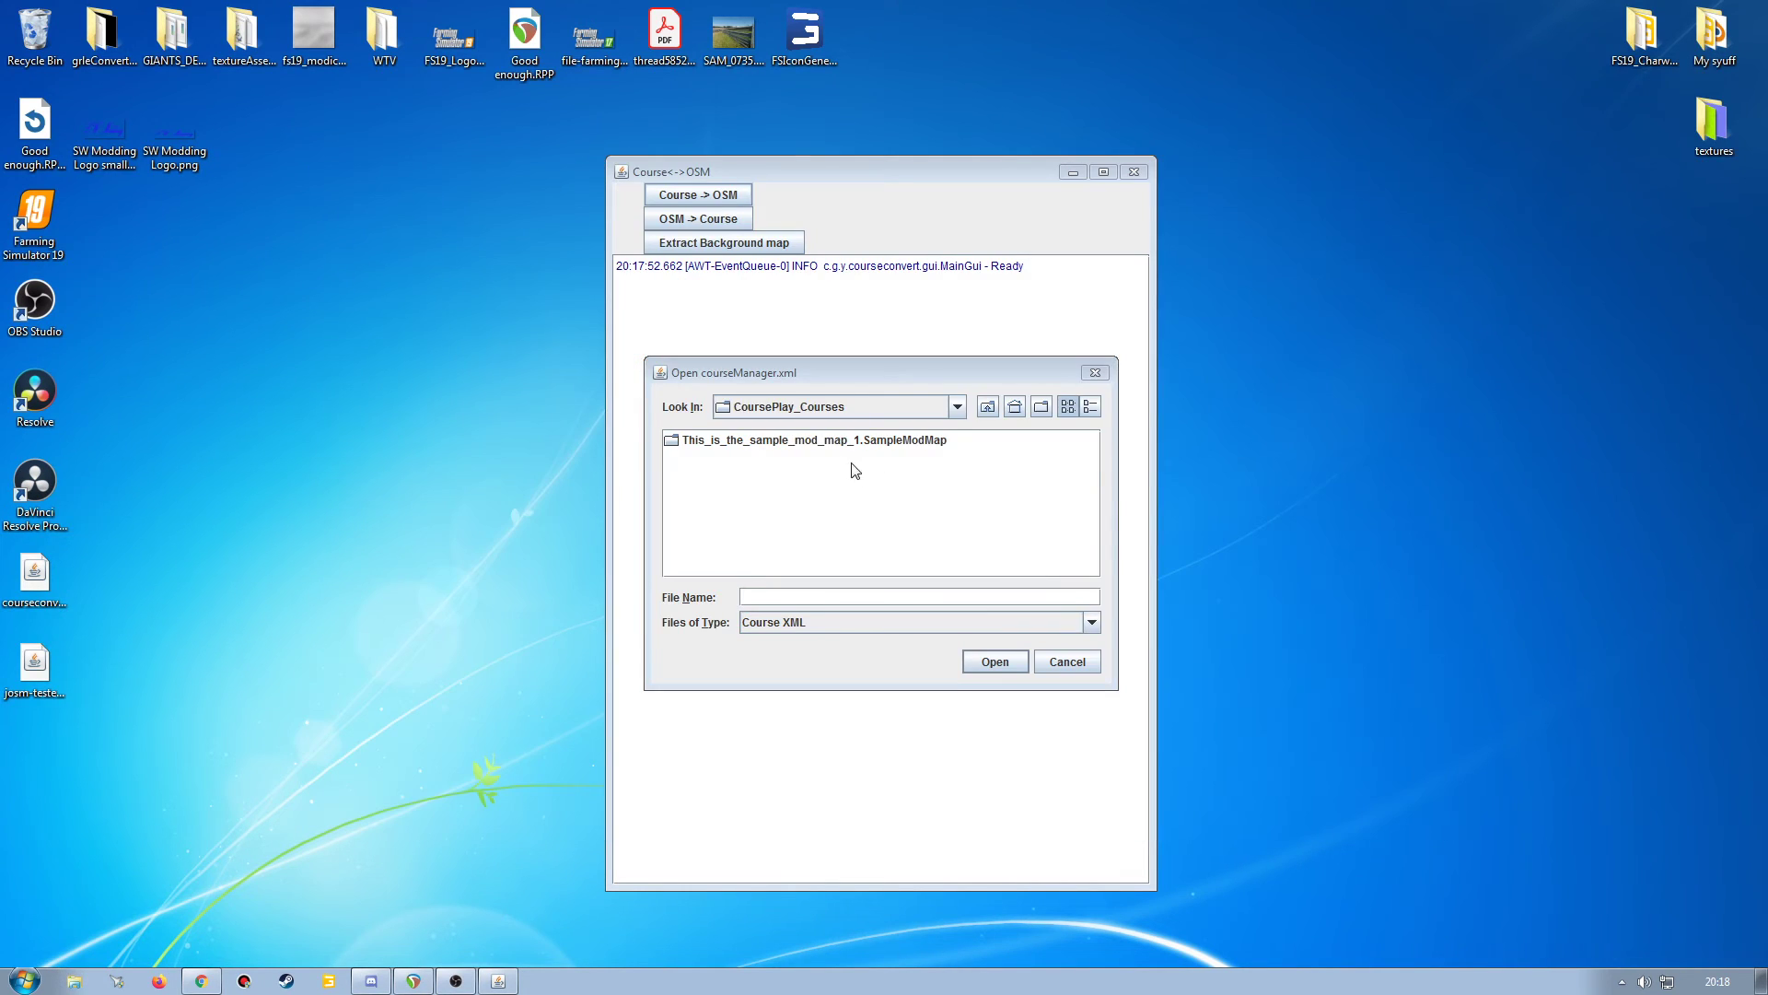
# Open courseManager.xml from the This_is_the_sample_mod_map_1.SampleModMap folder as the conversion source.
pyautogui.doubleClick(699, 440)
pyautogui.click(702, 442)
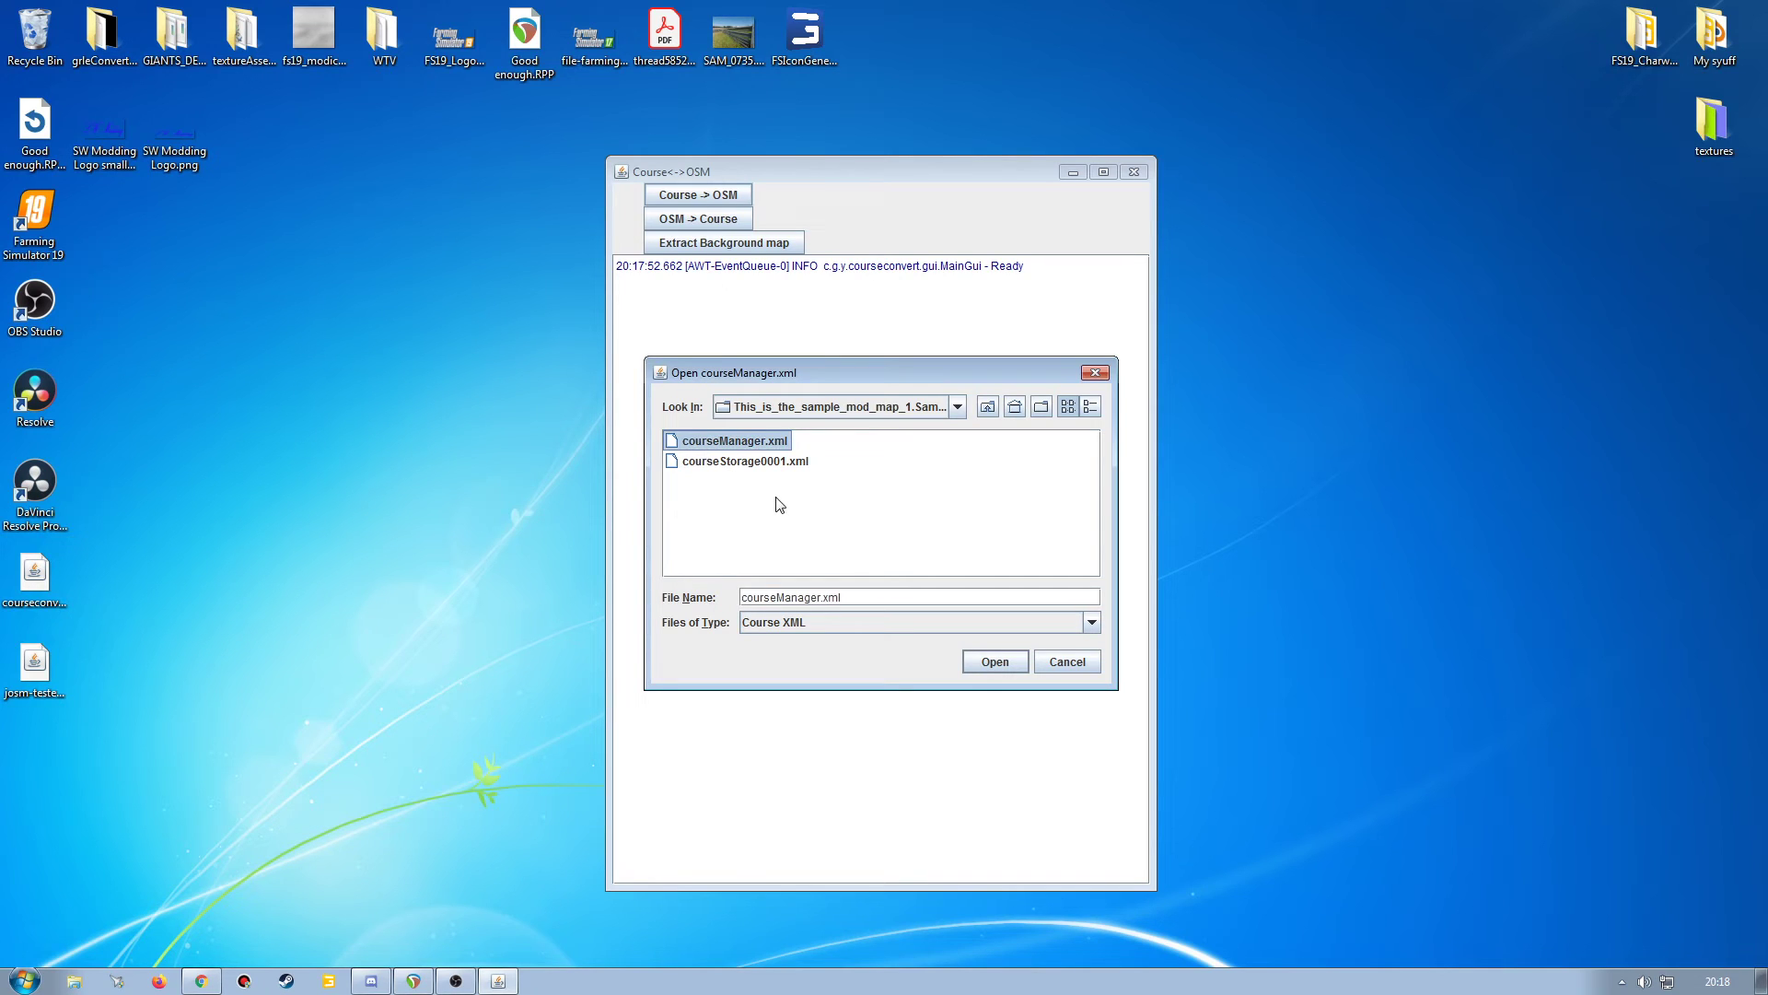
pyautogui.click(989, 665)
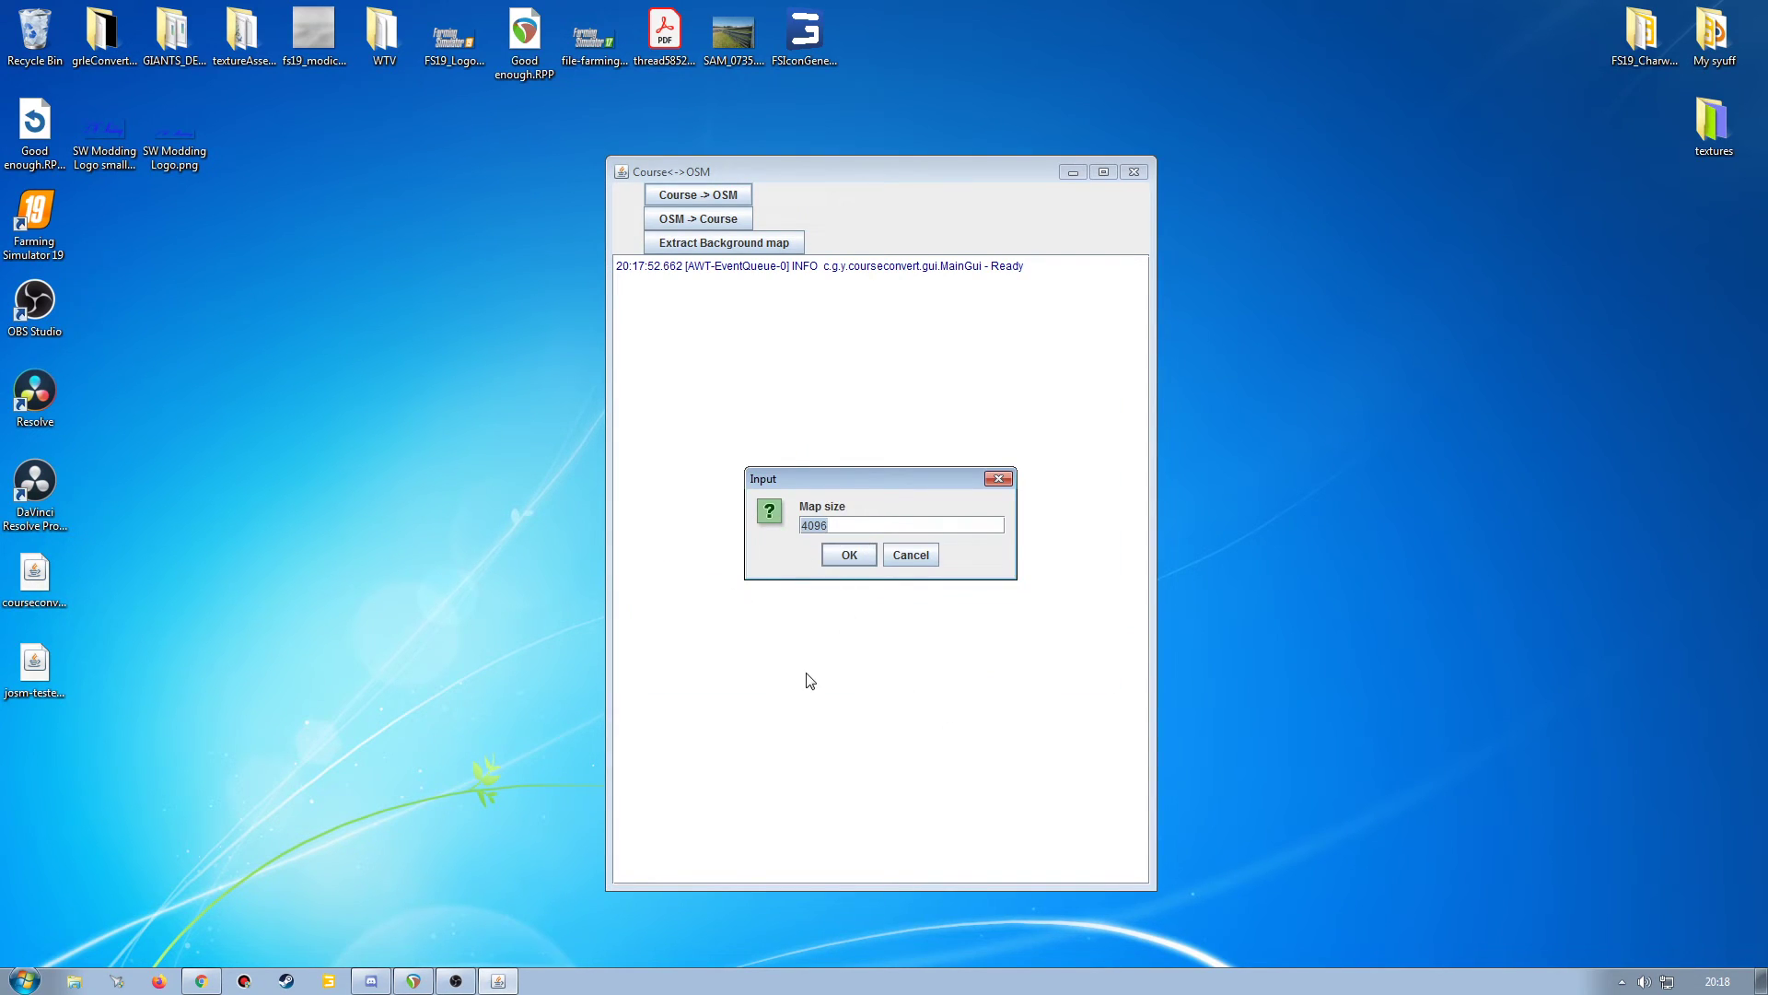
# Open pda_map_H.dds from the sample mod map's maps folder in paint.net to check the image dimensions, and close it.
pyautogui.click(23, 980)
pyautogui.click(321, 512)
pyautogui.doubleClick(703, 707)
pyautogui.press('Down')
pyautogui.press('Return')
pyautogui.doubleClick(682, 436)
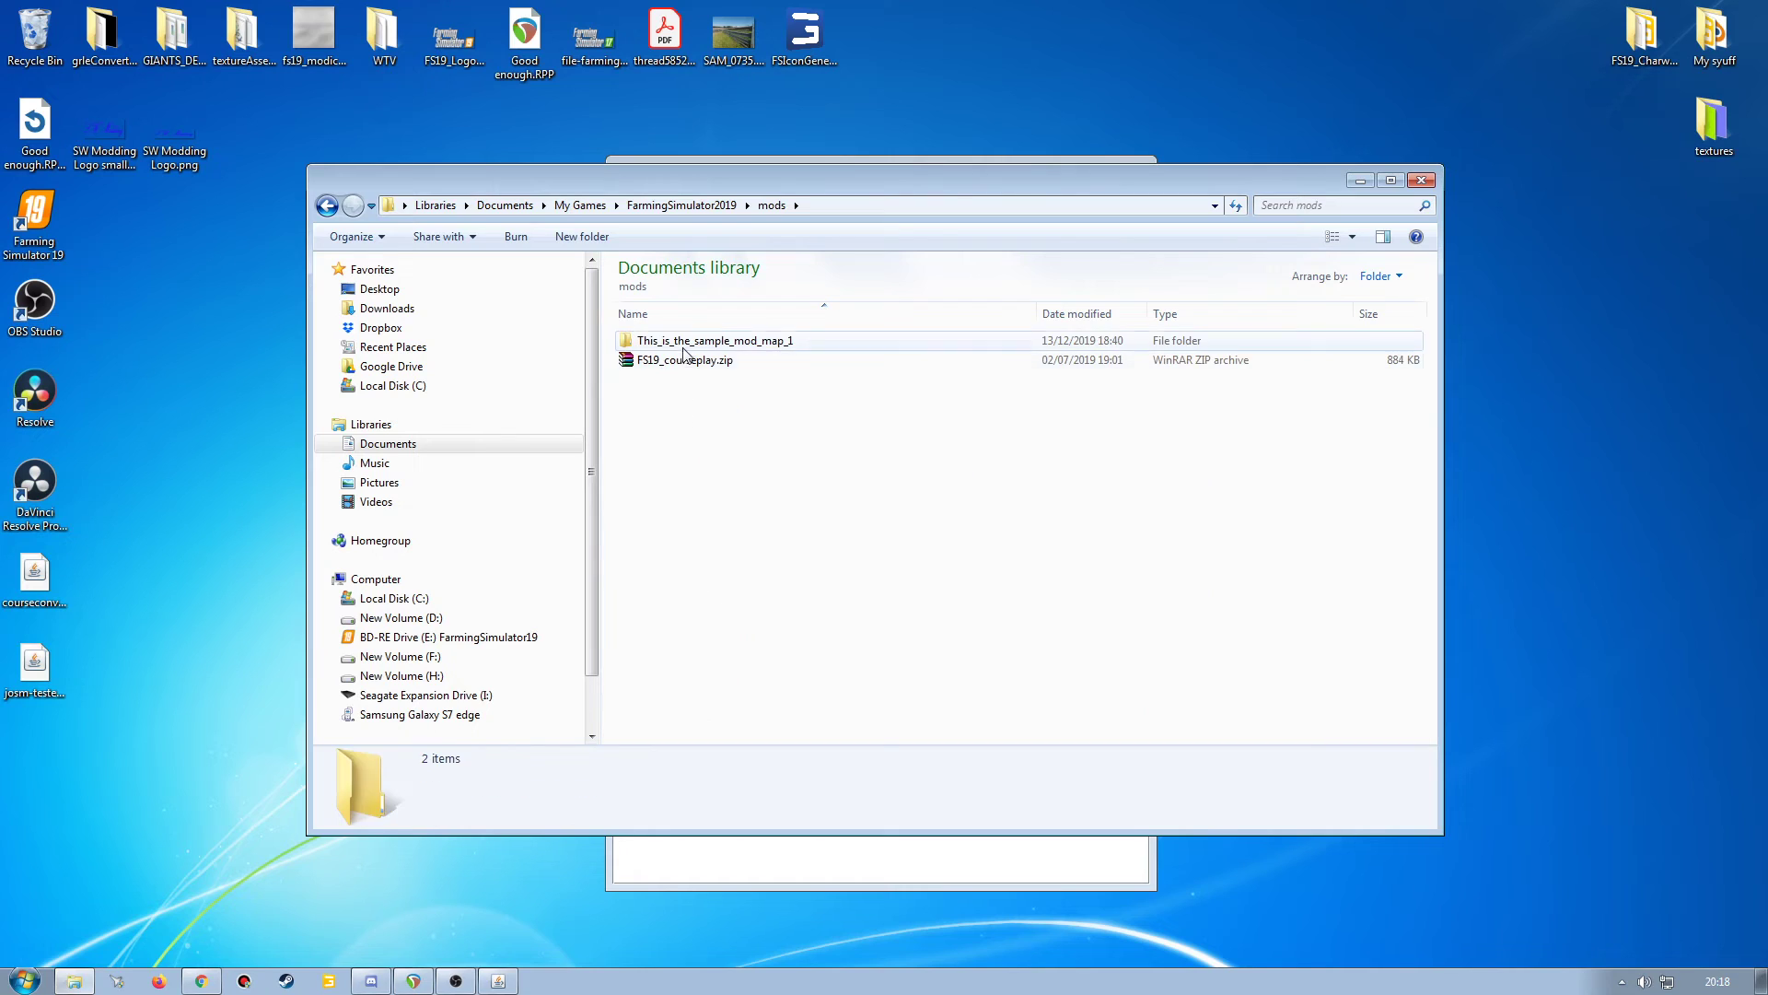
pyautogui.doubleClick(690, 340)
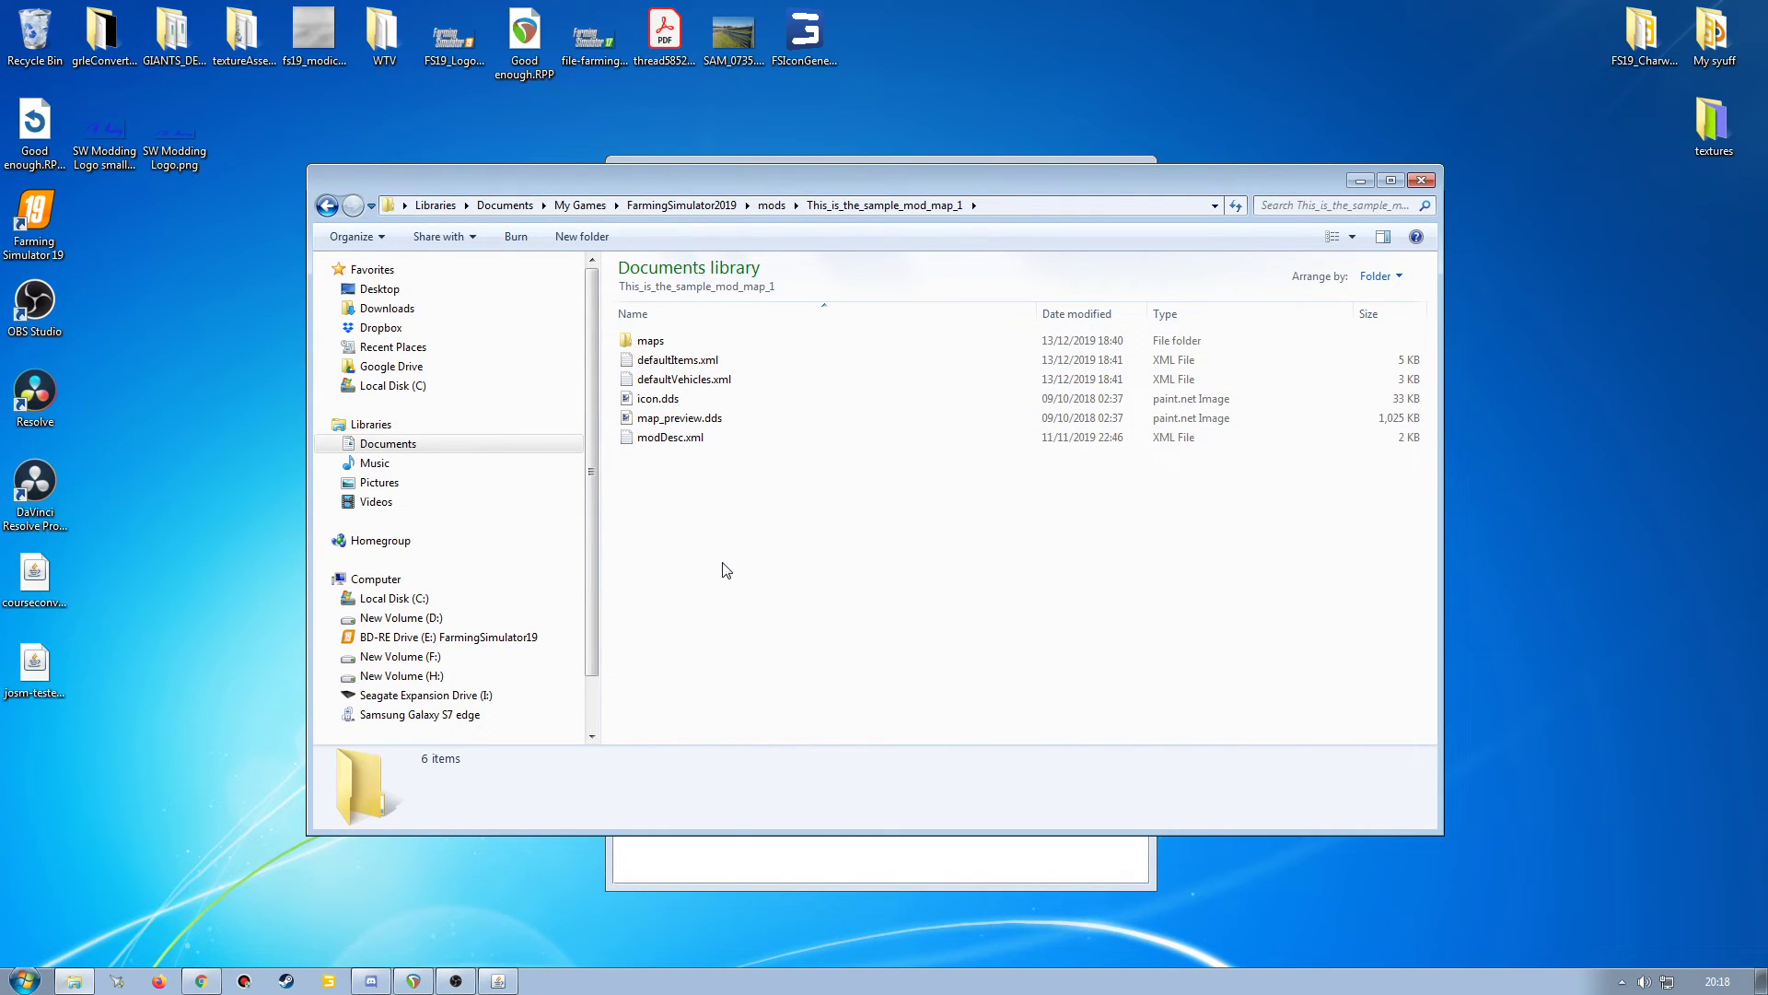
pyautogui.doubleClick(648, 341)
pyautogui.click(652, 555)
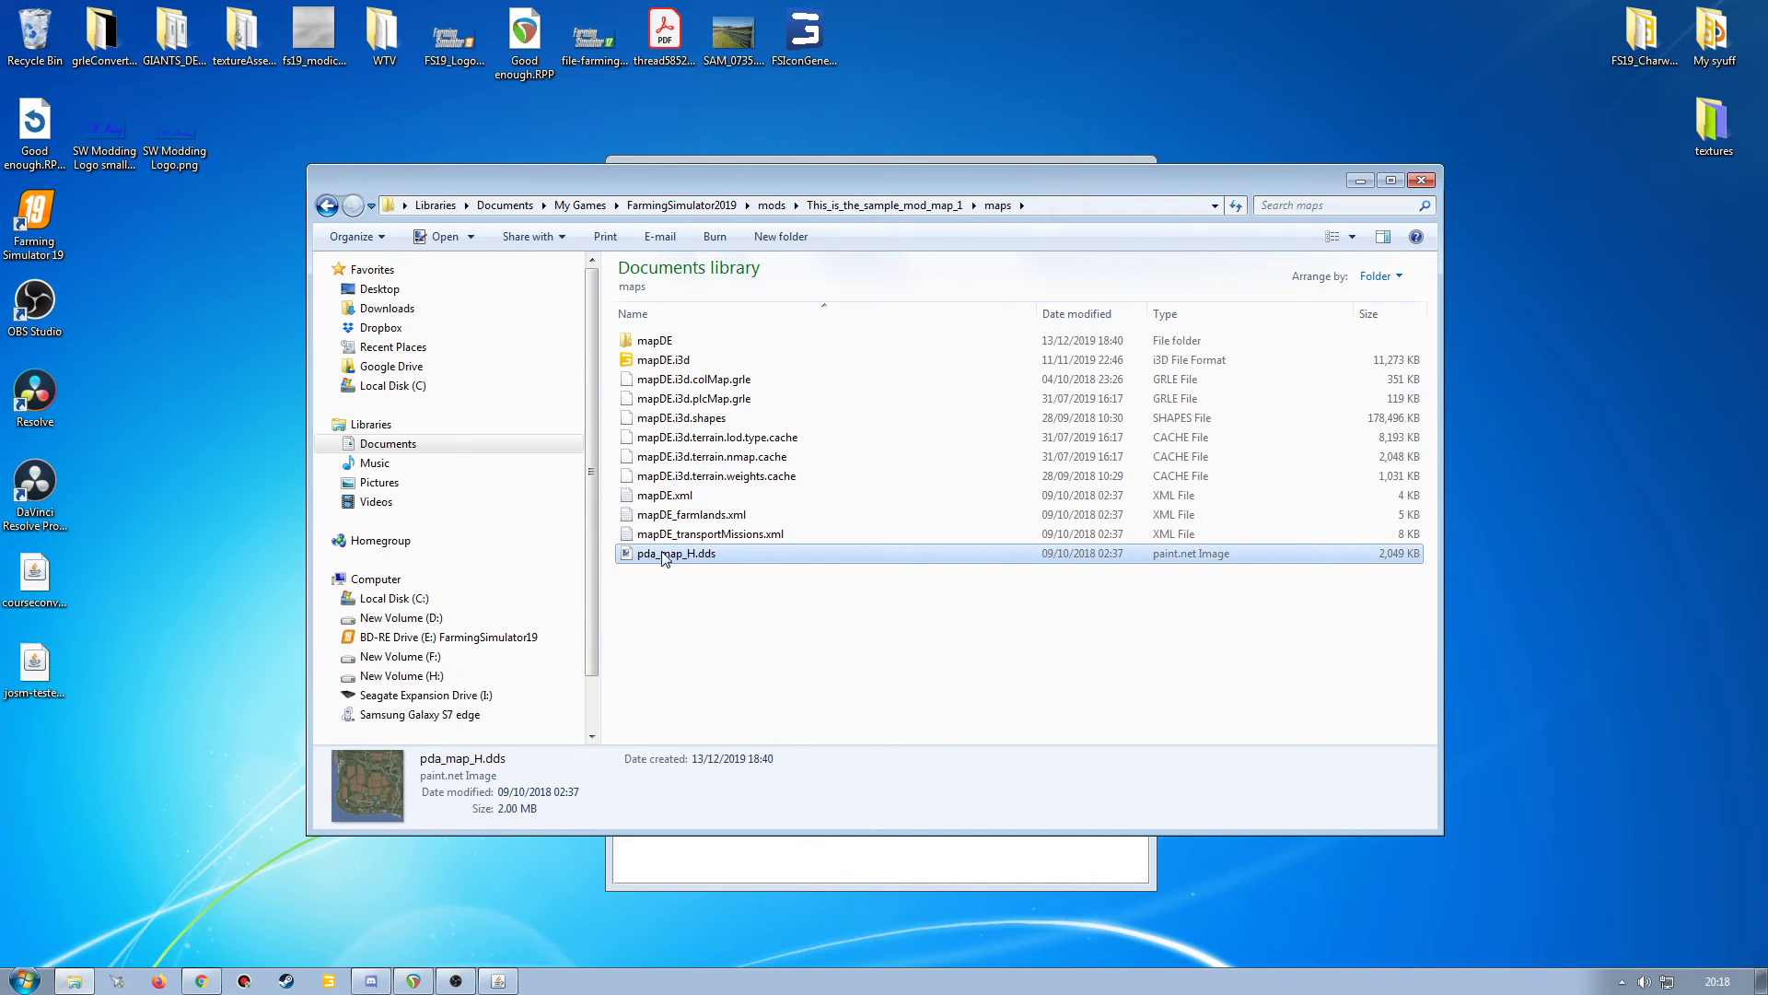
pyautogui.doubleClick(682, 555)
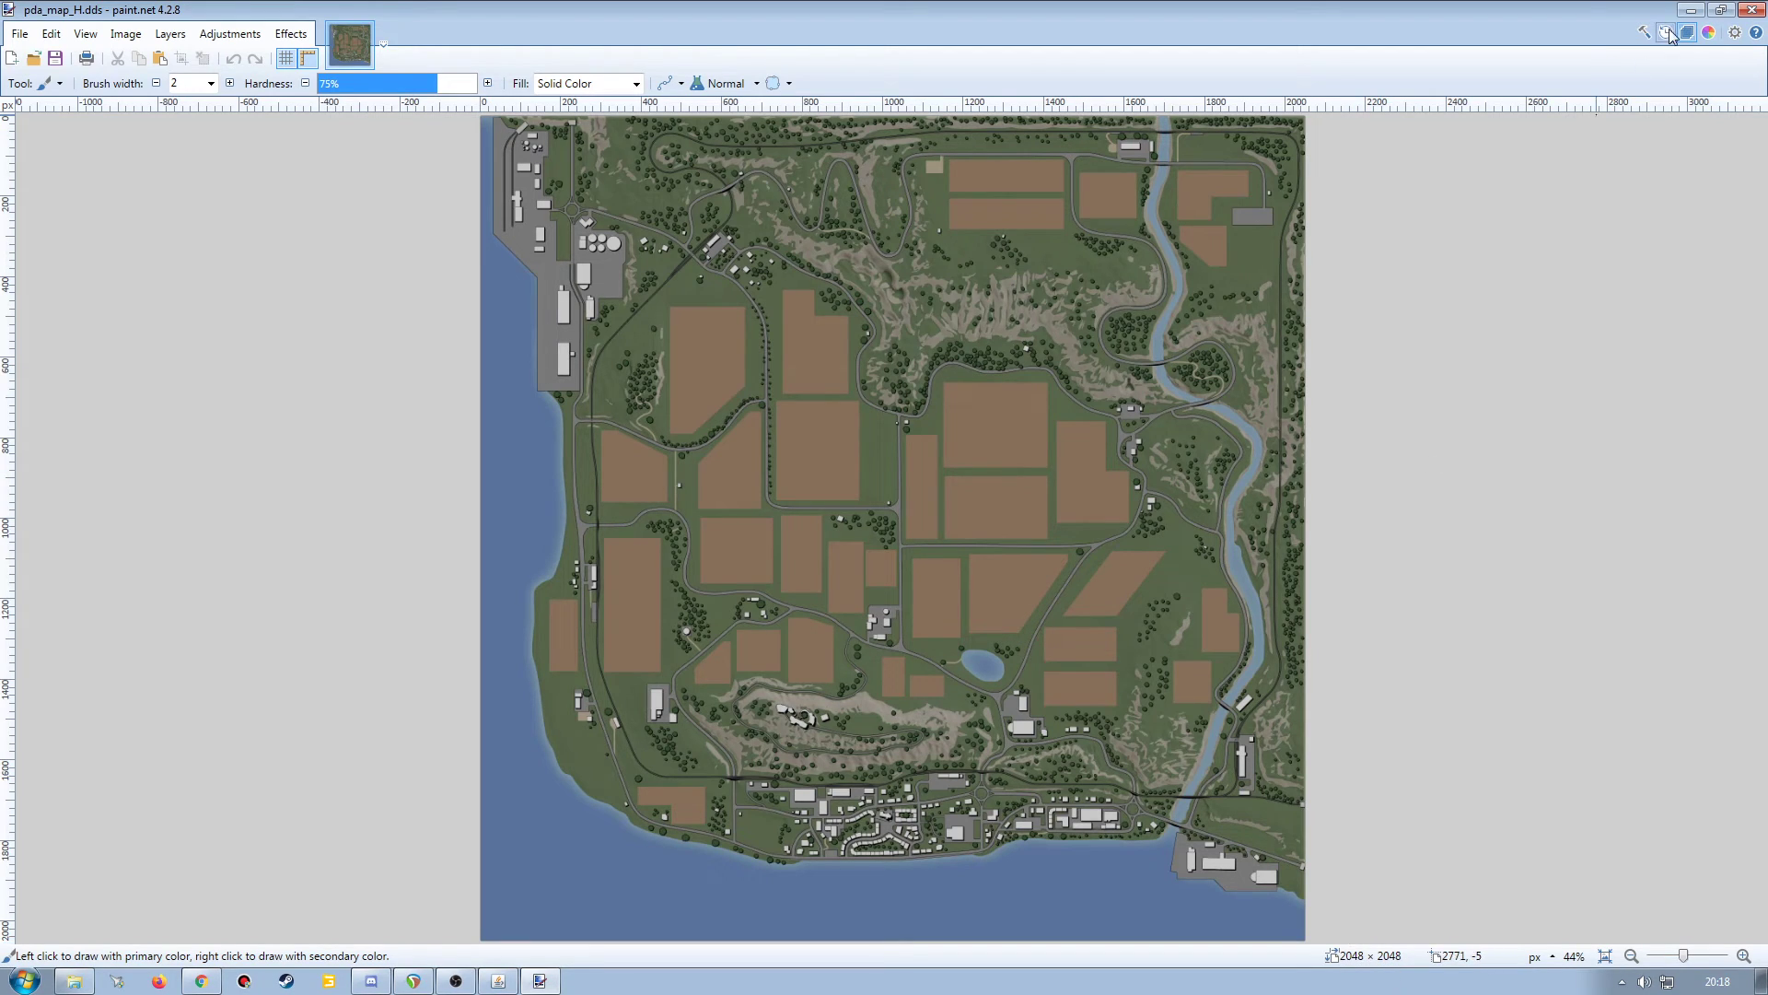
pyautogui.click(1750, 9)
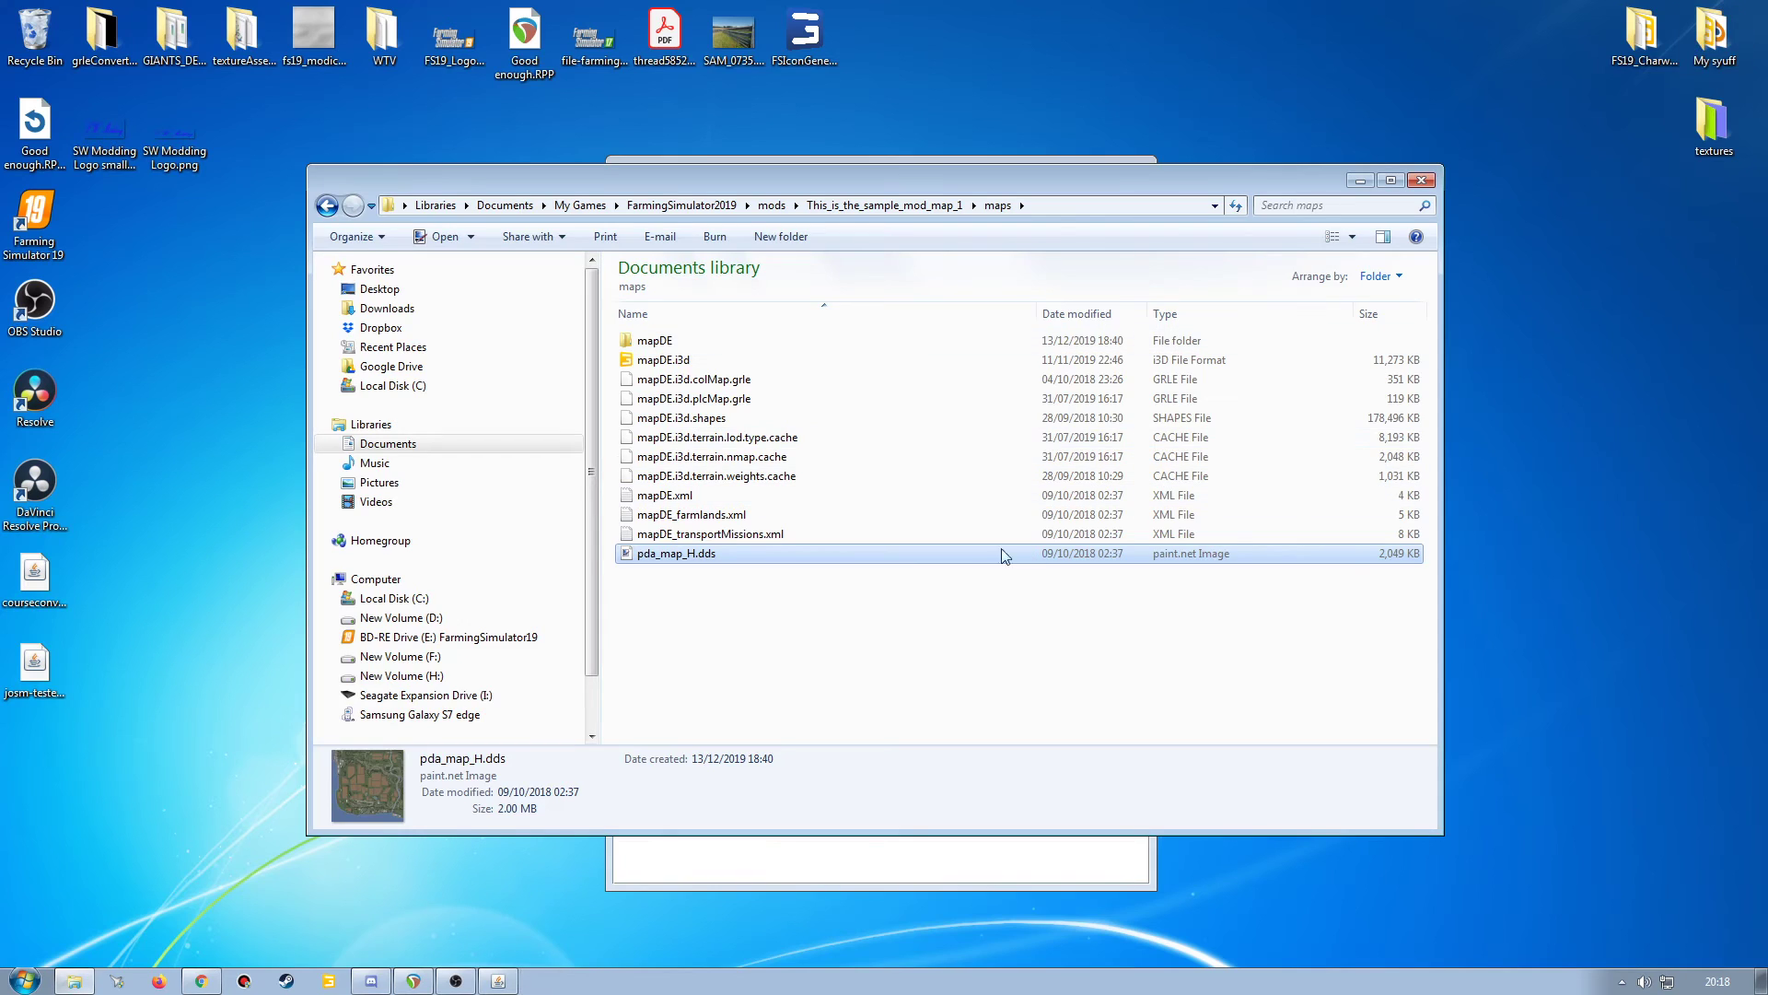
# Check the map width and height in mapDE.xml using Notepad++, and close the file and its folder.
pyautogui.click(677, 497)
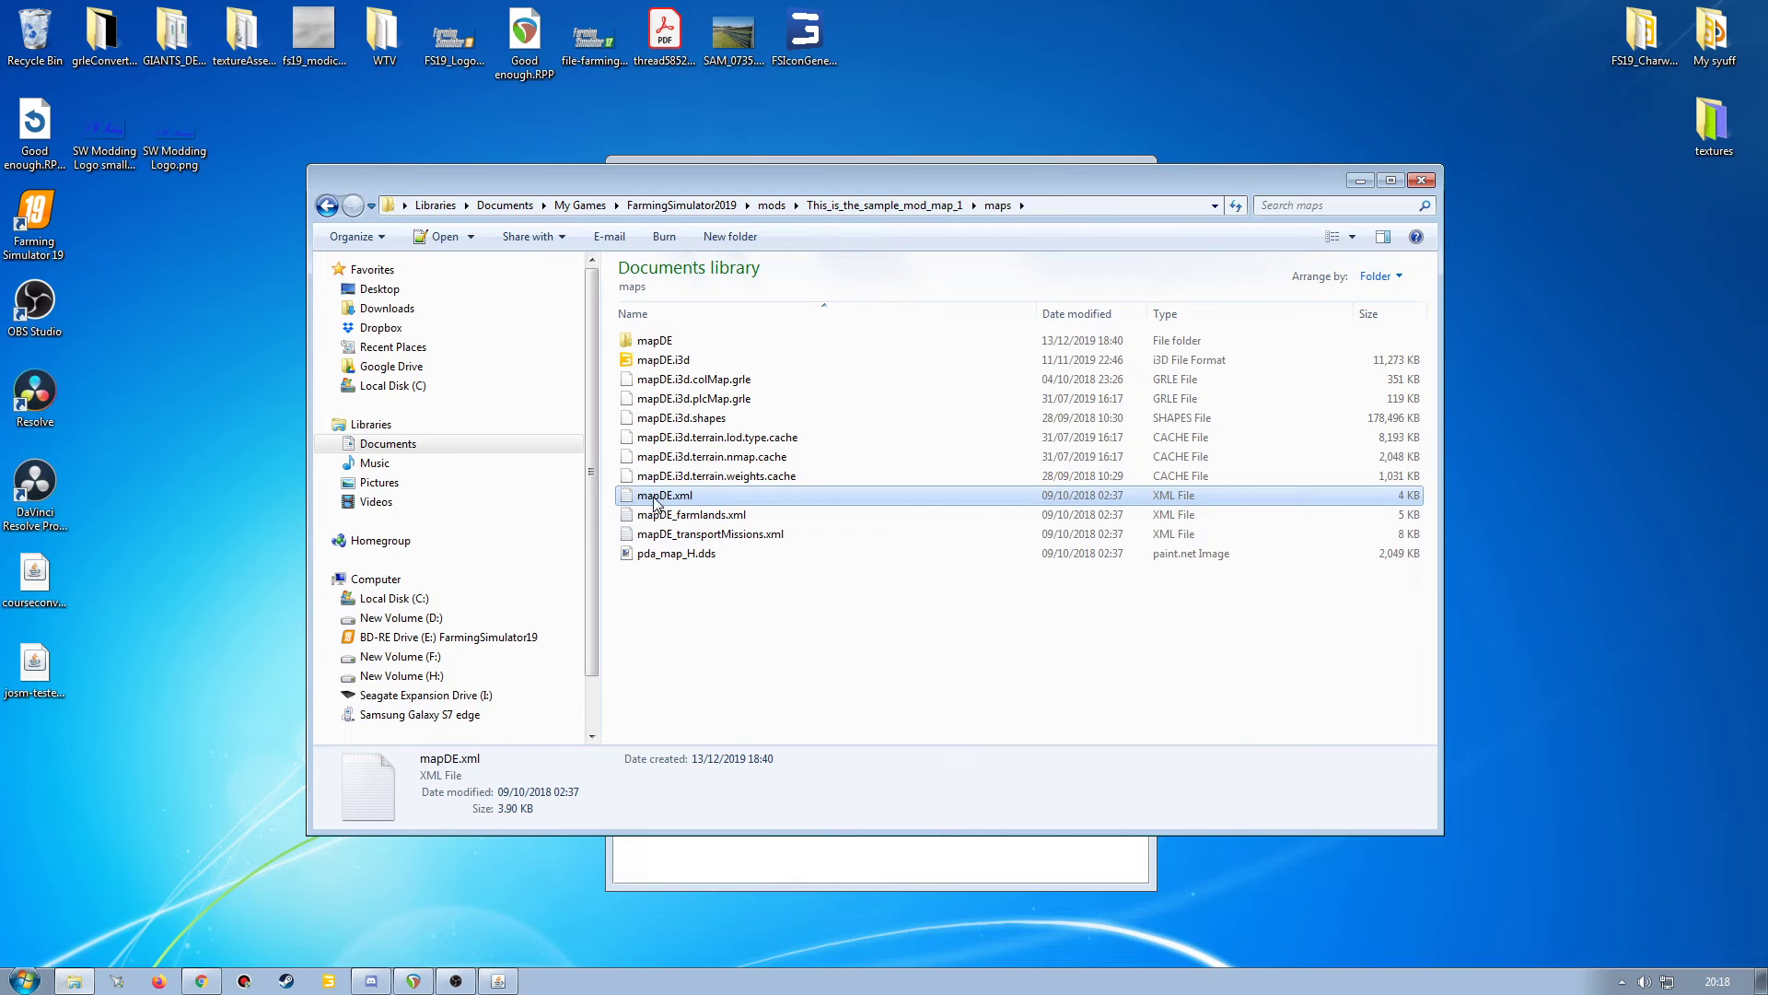
pyautogui.doubleClick(663, 501)
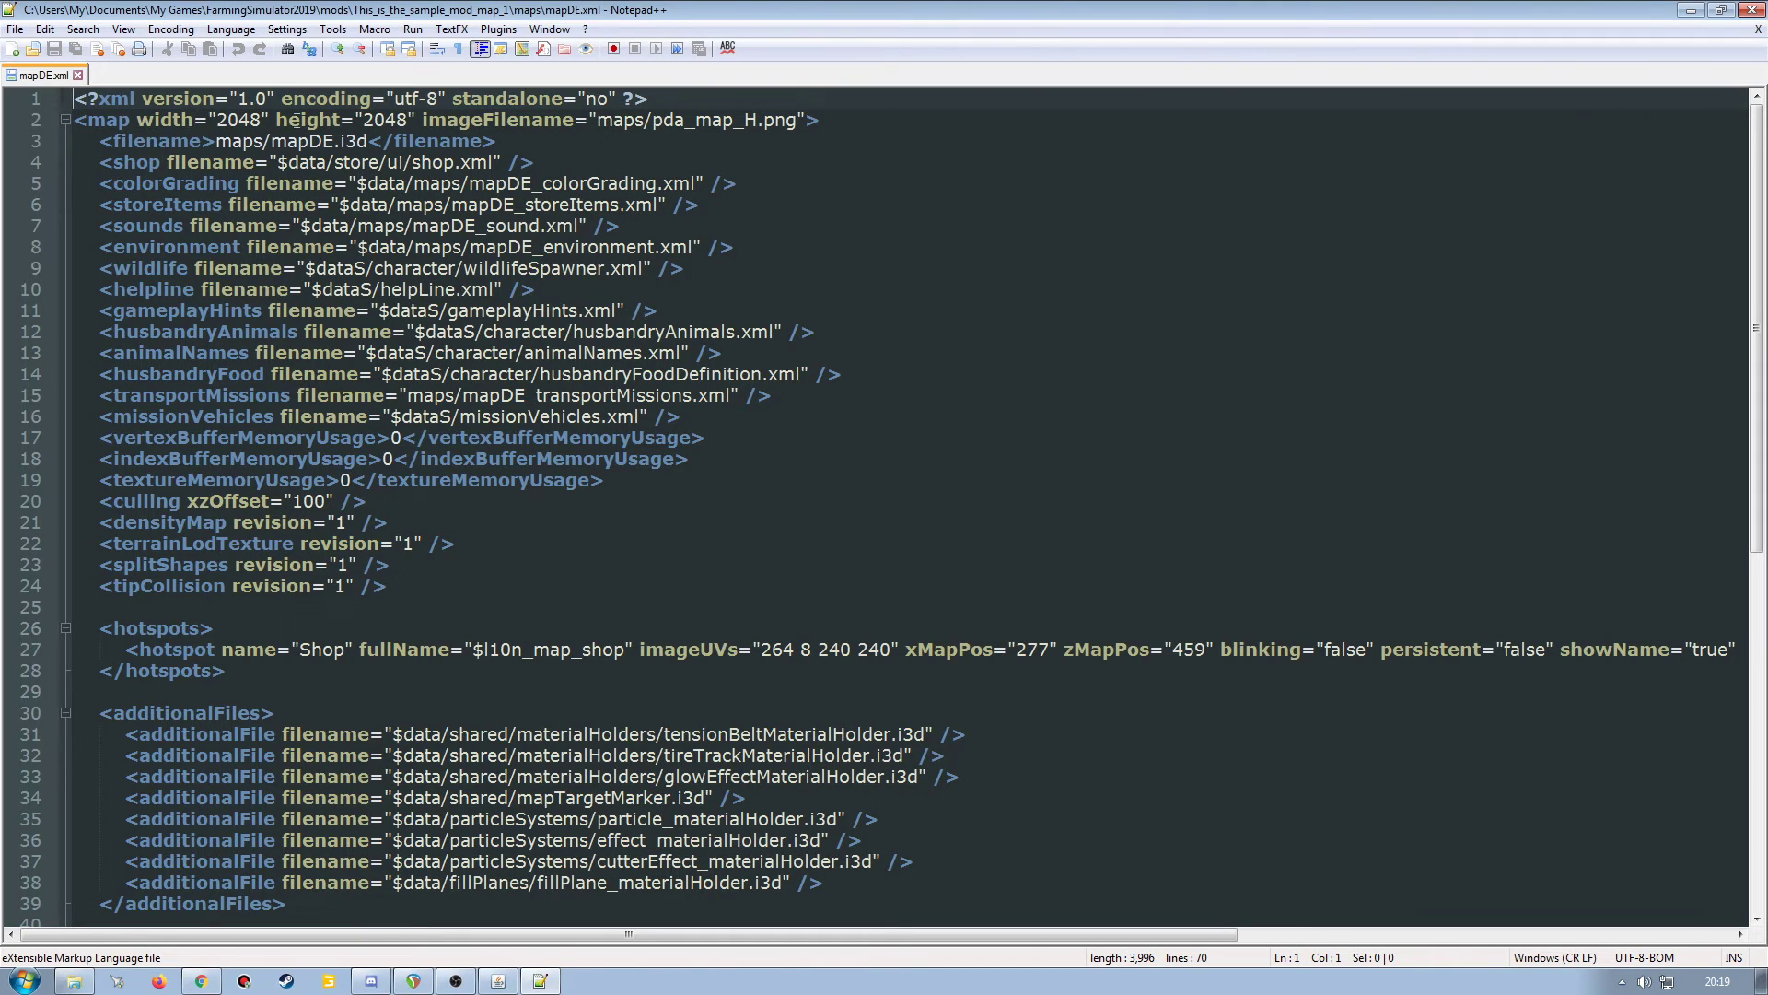
pyautogui.click(1758, 29)
pyautogui.click(1750, 10)
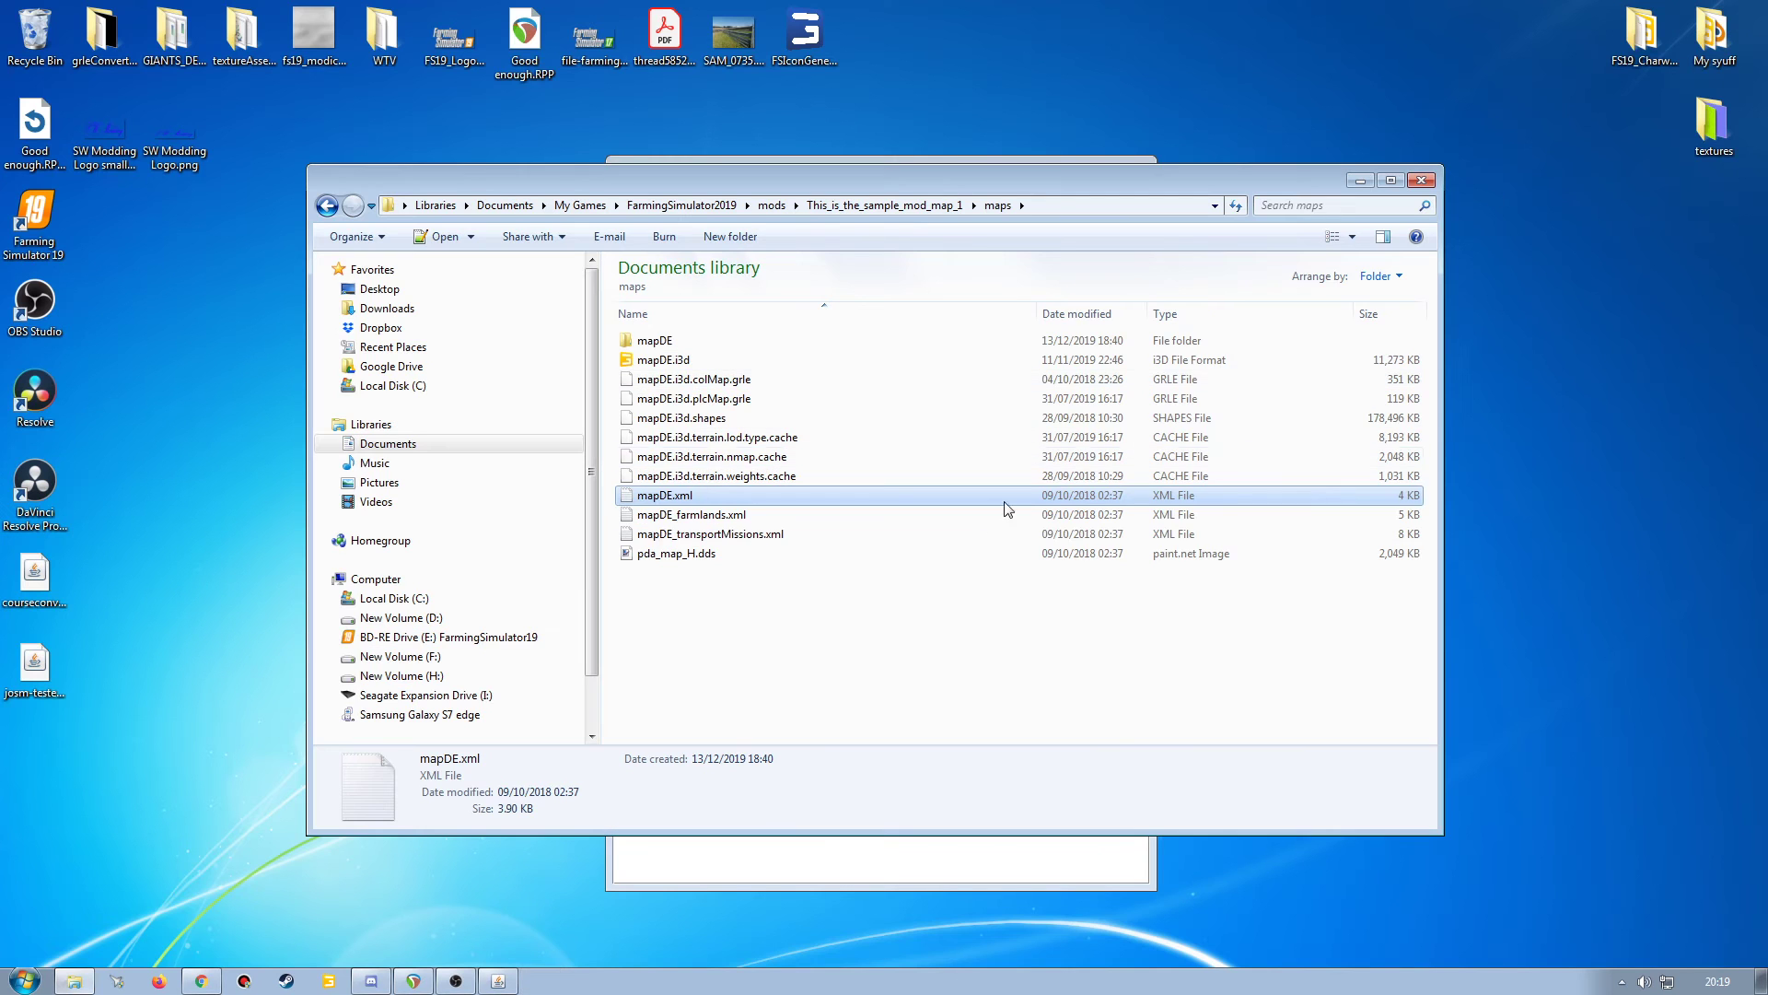
pyautogui.click(1420, 179)
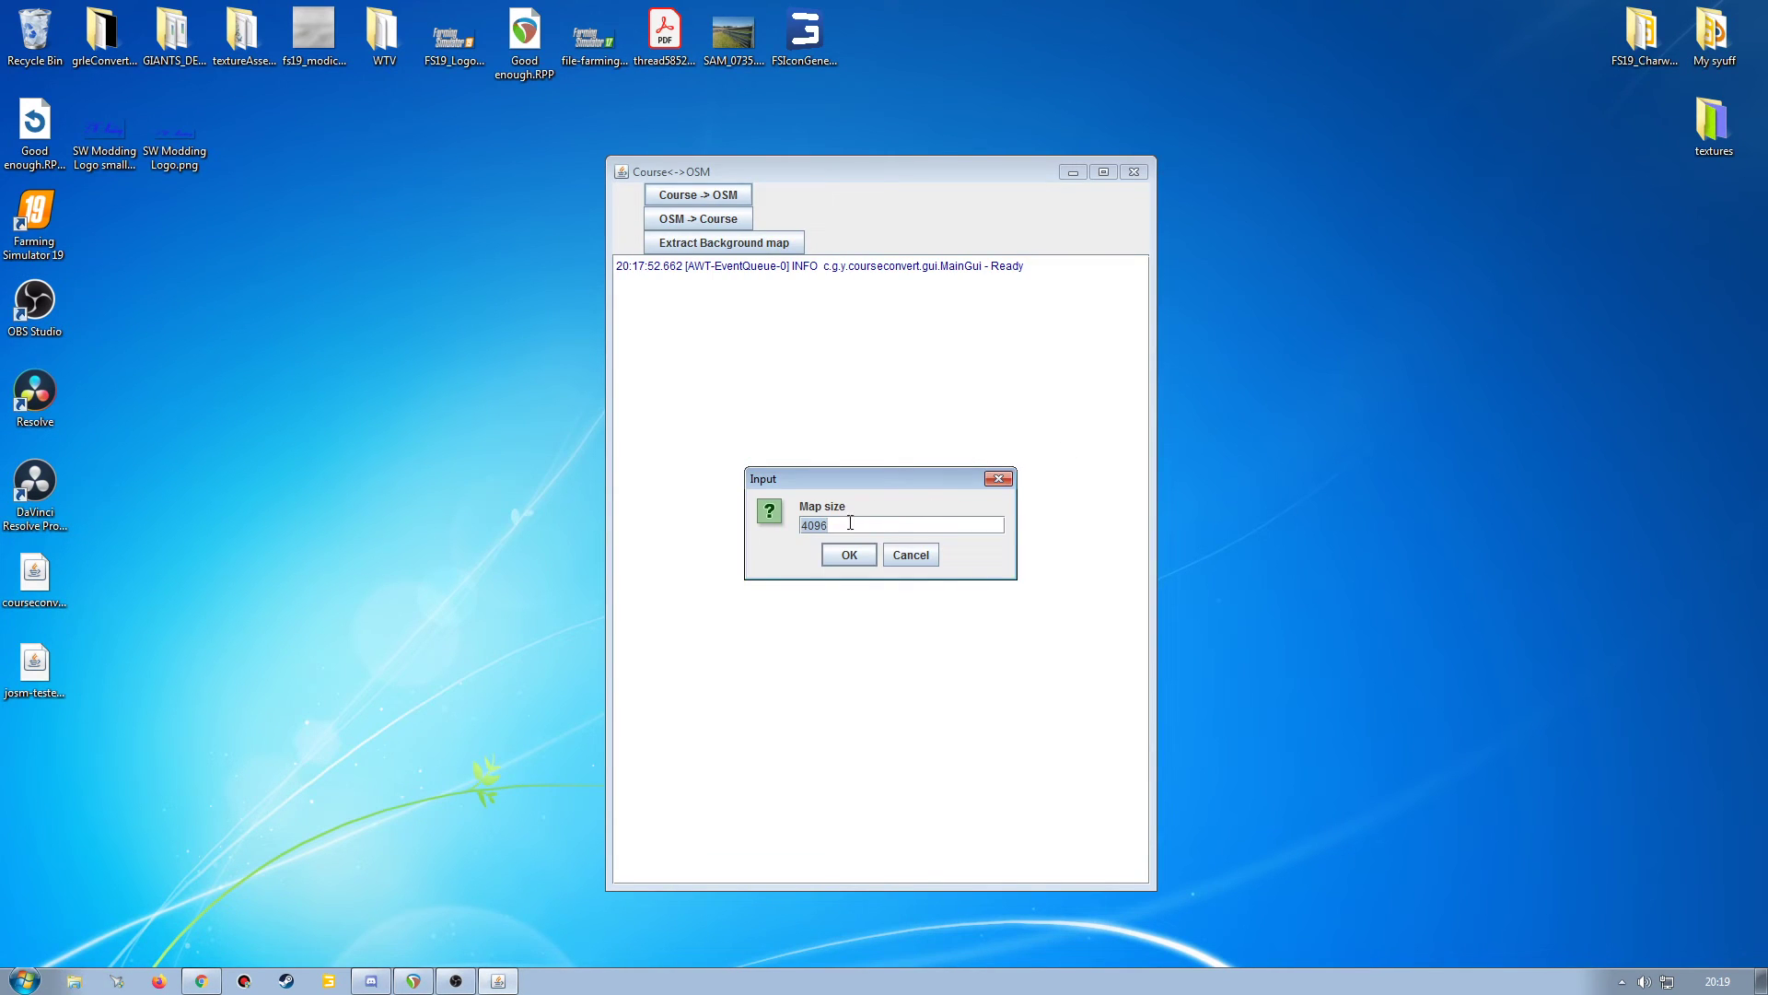
# Enter the map size given in mapDE.xml and write the converted courses to the existing map.osm.
pyautogui.write('23')
pyautogui.click(839, 559)
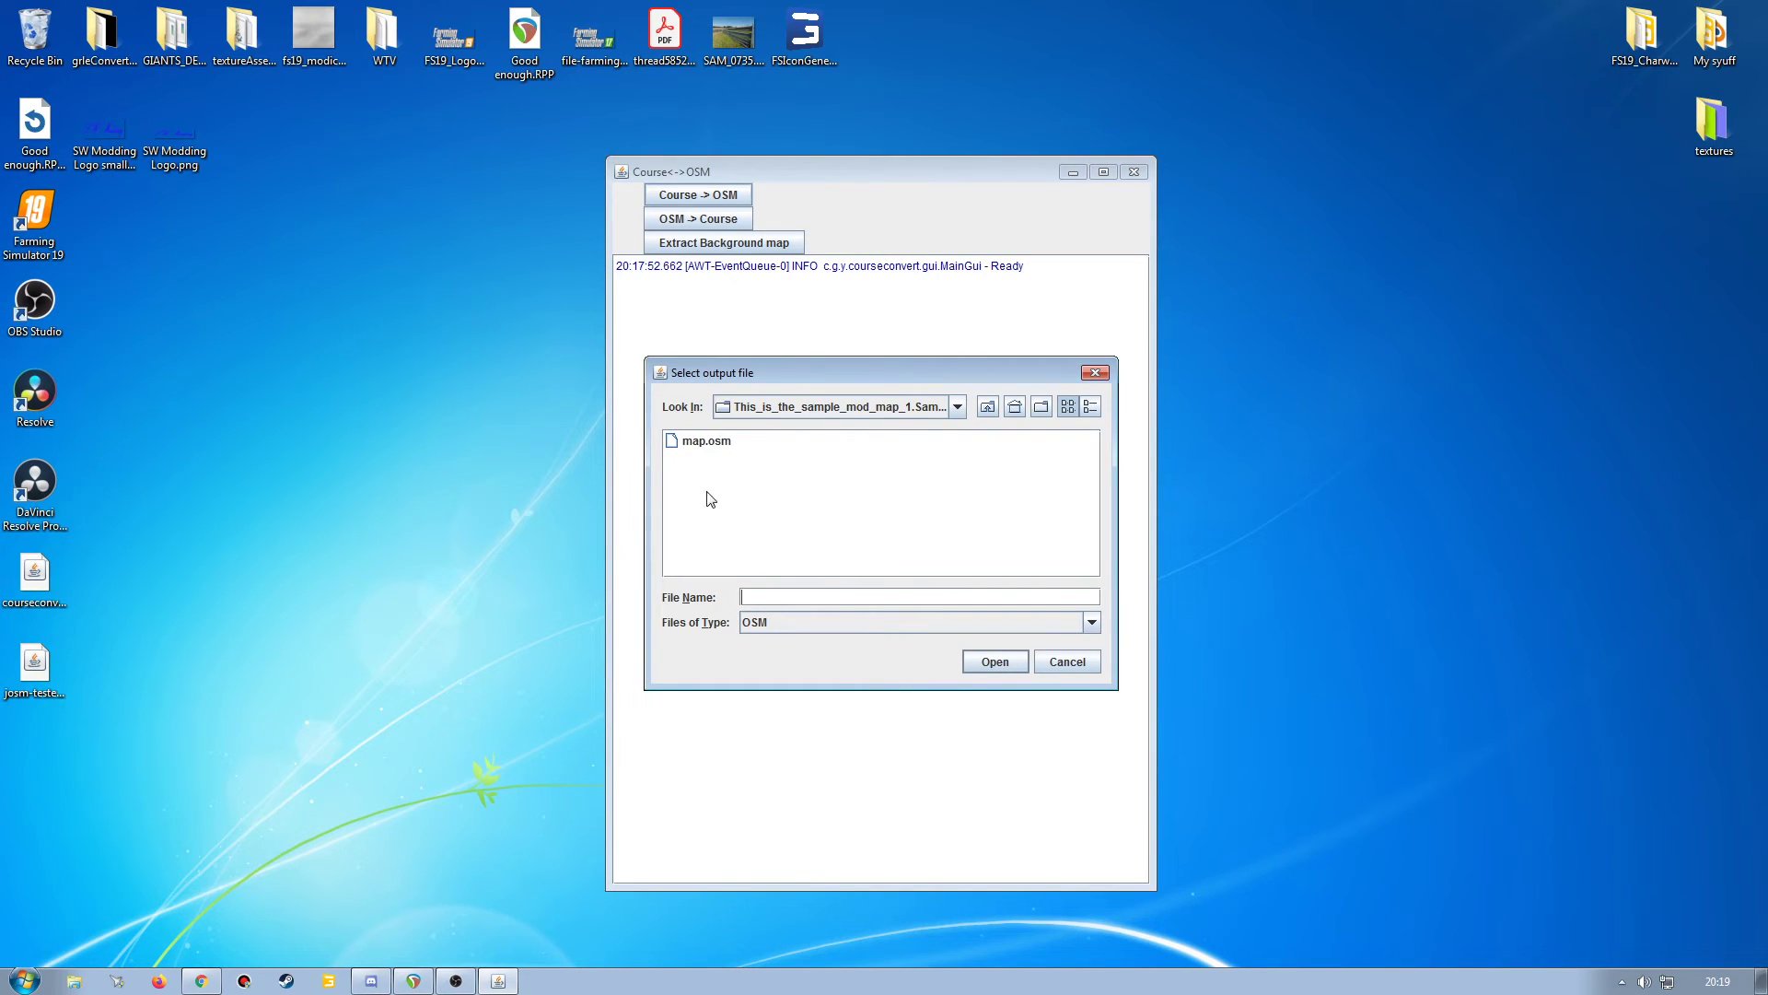
pyautogui.click(702, 449)
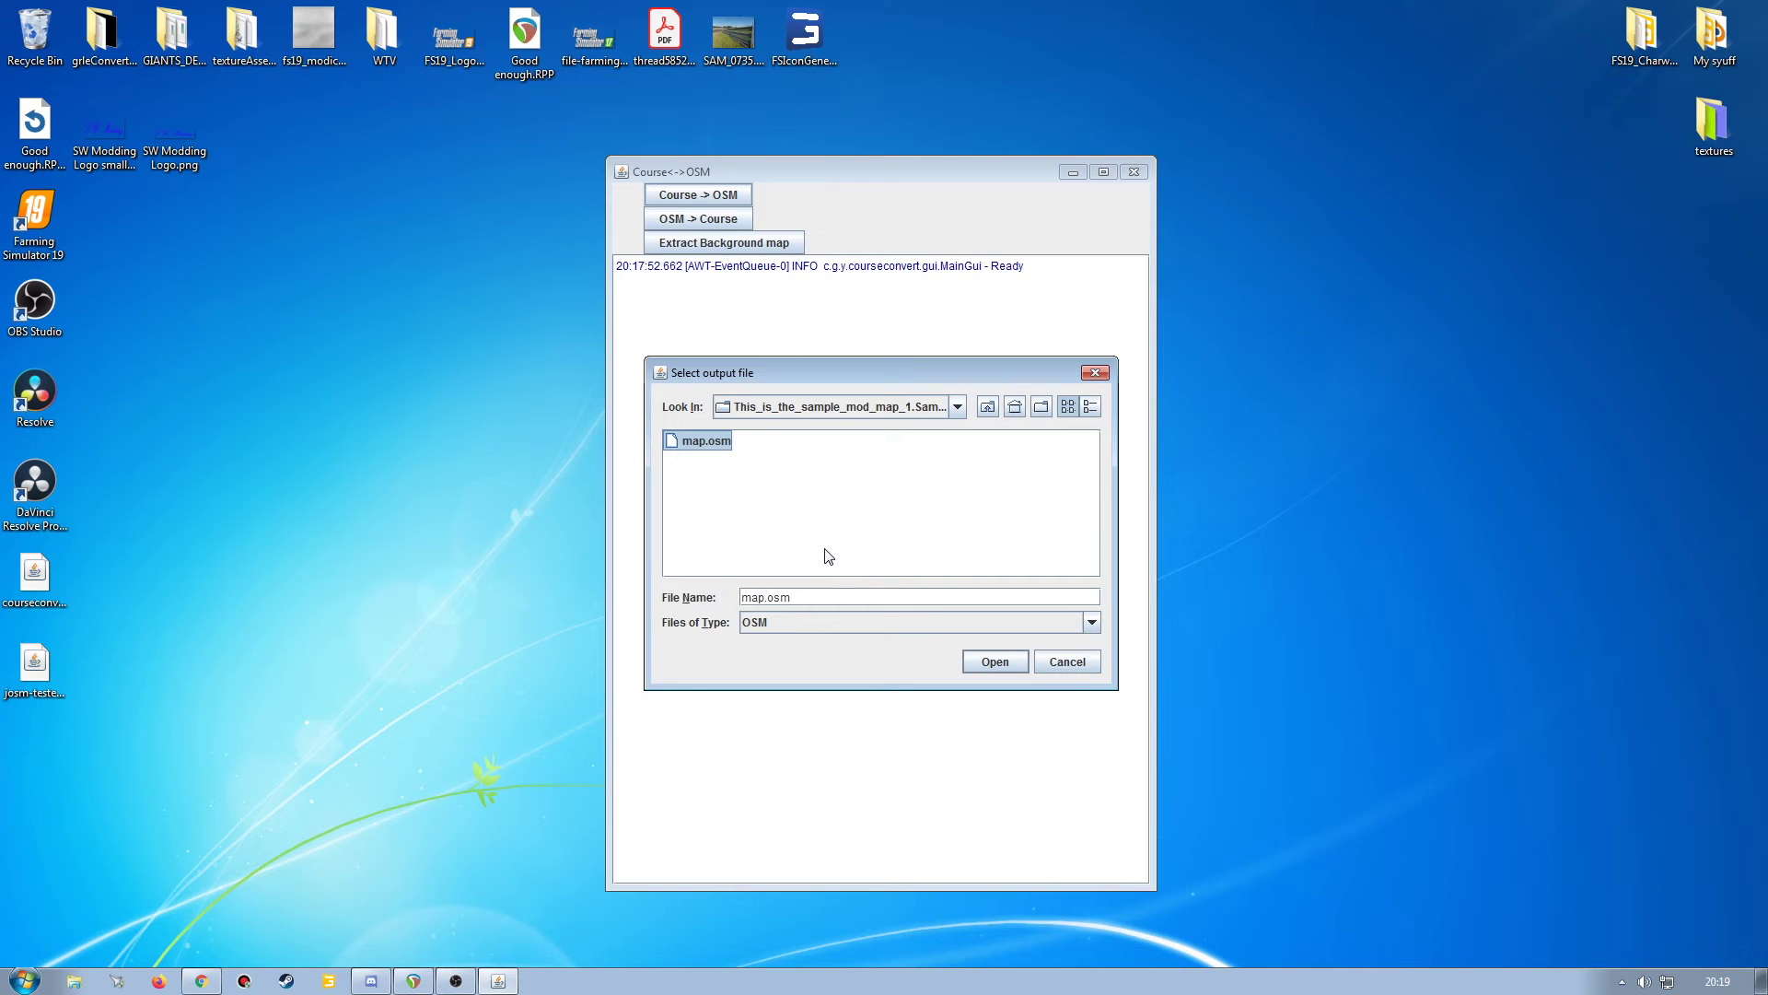
pyautogui.click(995, 660)
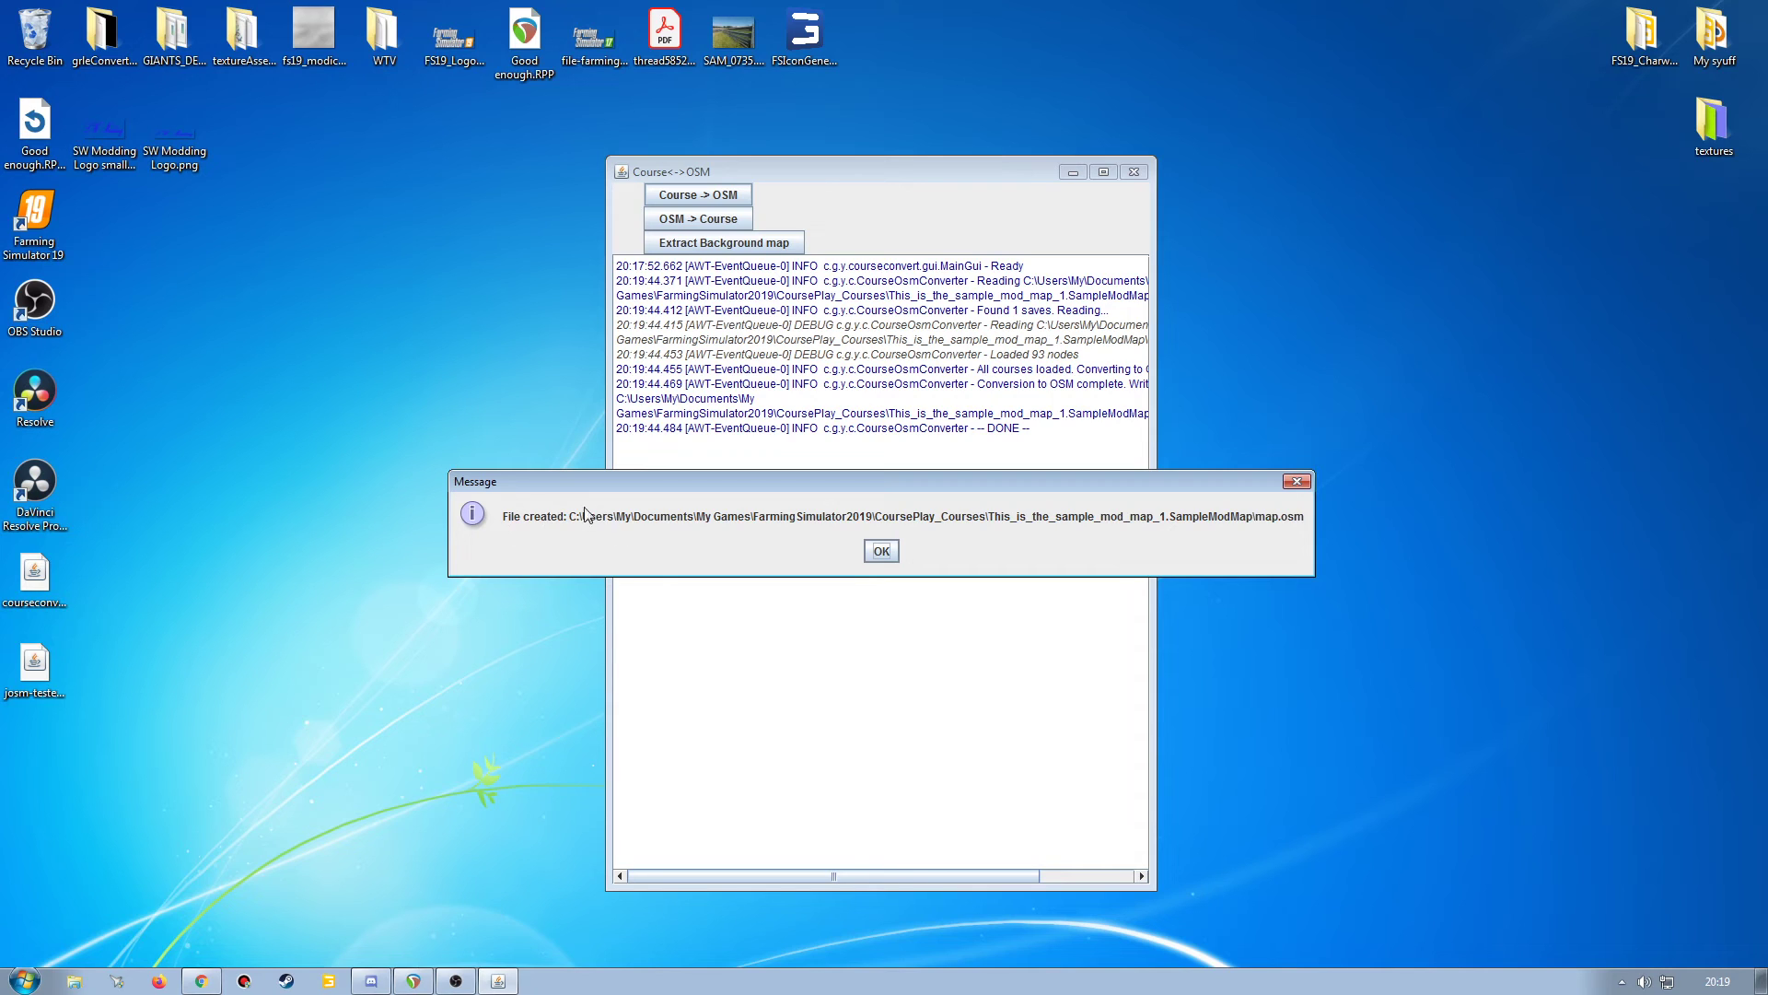
pyautogui.click(882, 550)
# Switch to Chrome and open the README's Java OpenStreetMap Editor link in a new window.
pyautogui.click(201, 981)
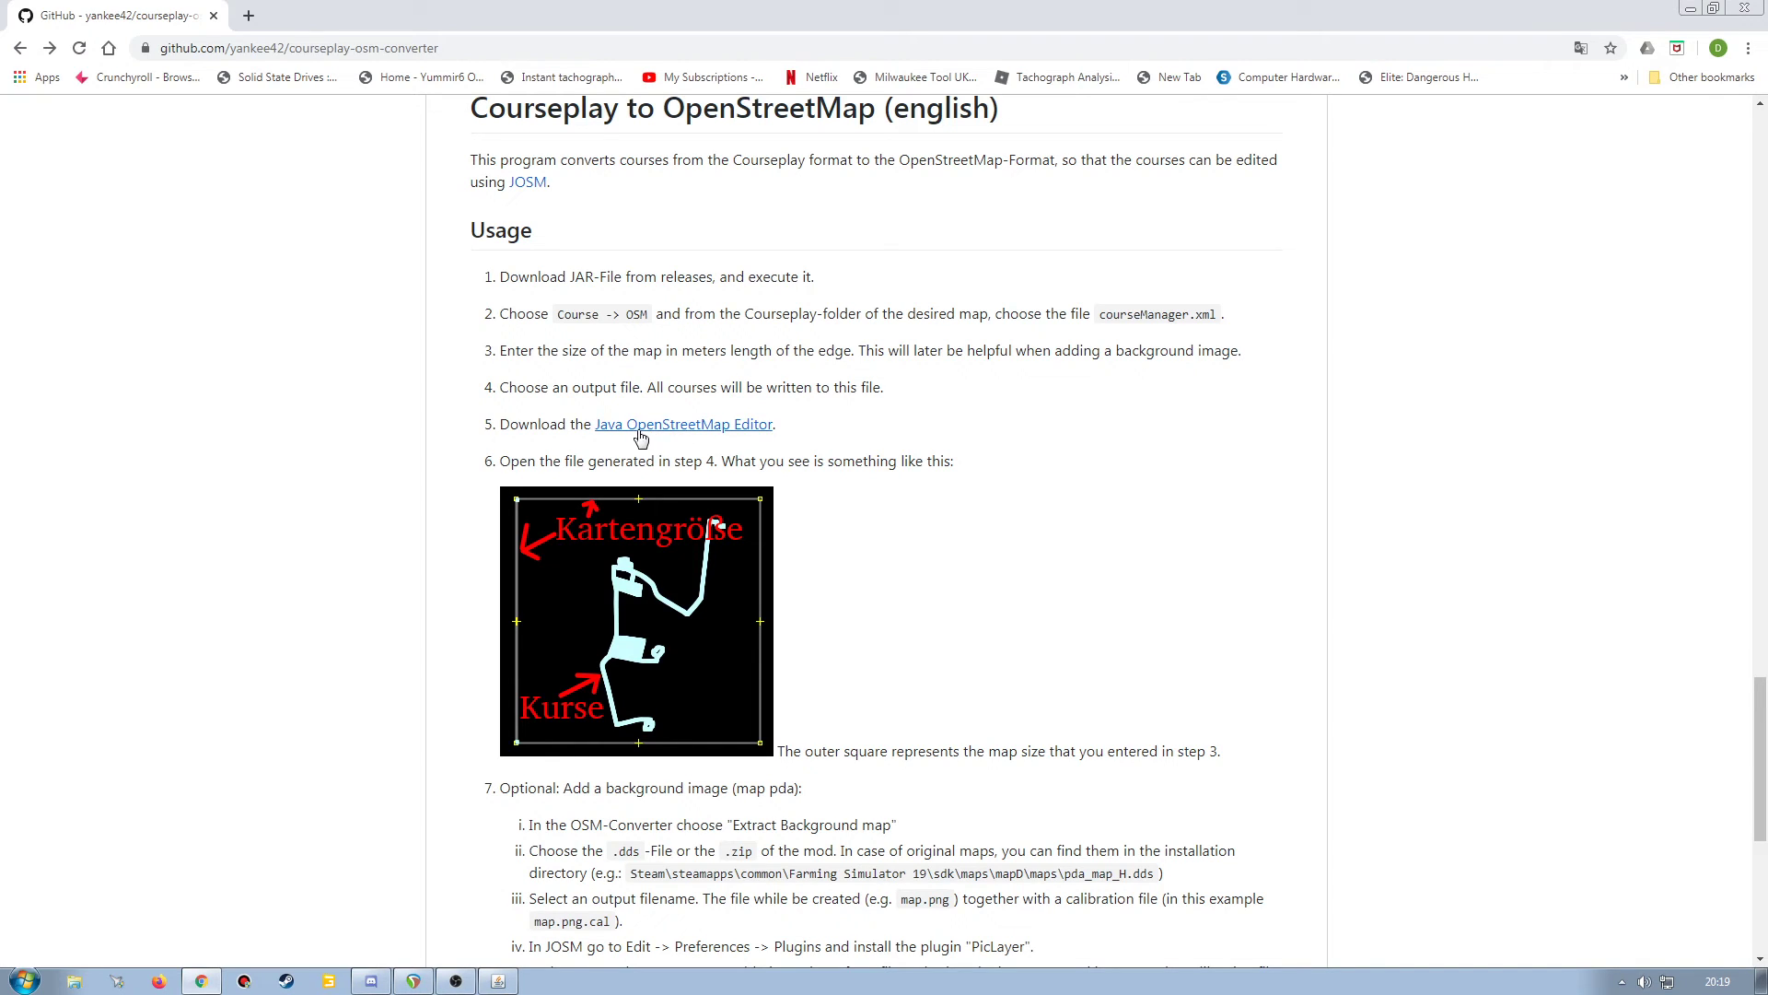
pyautogui.rightClick(710, 430)
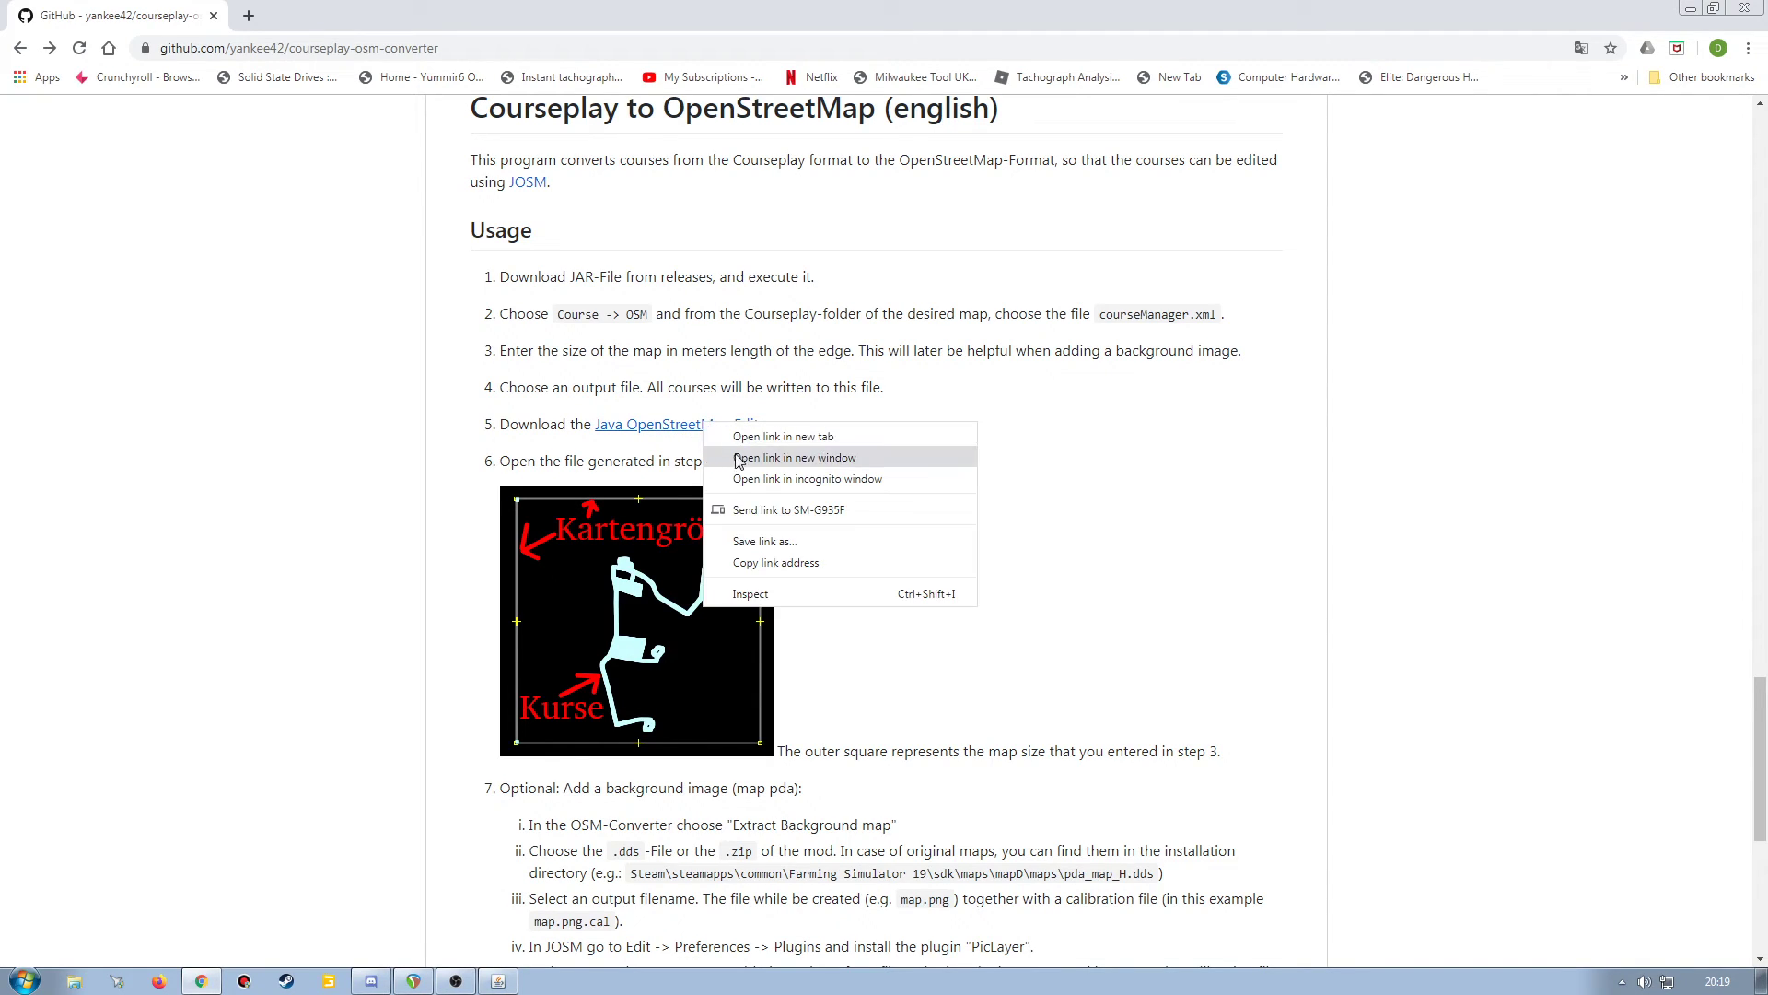
pyautogui.click(741, 458)
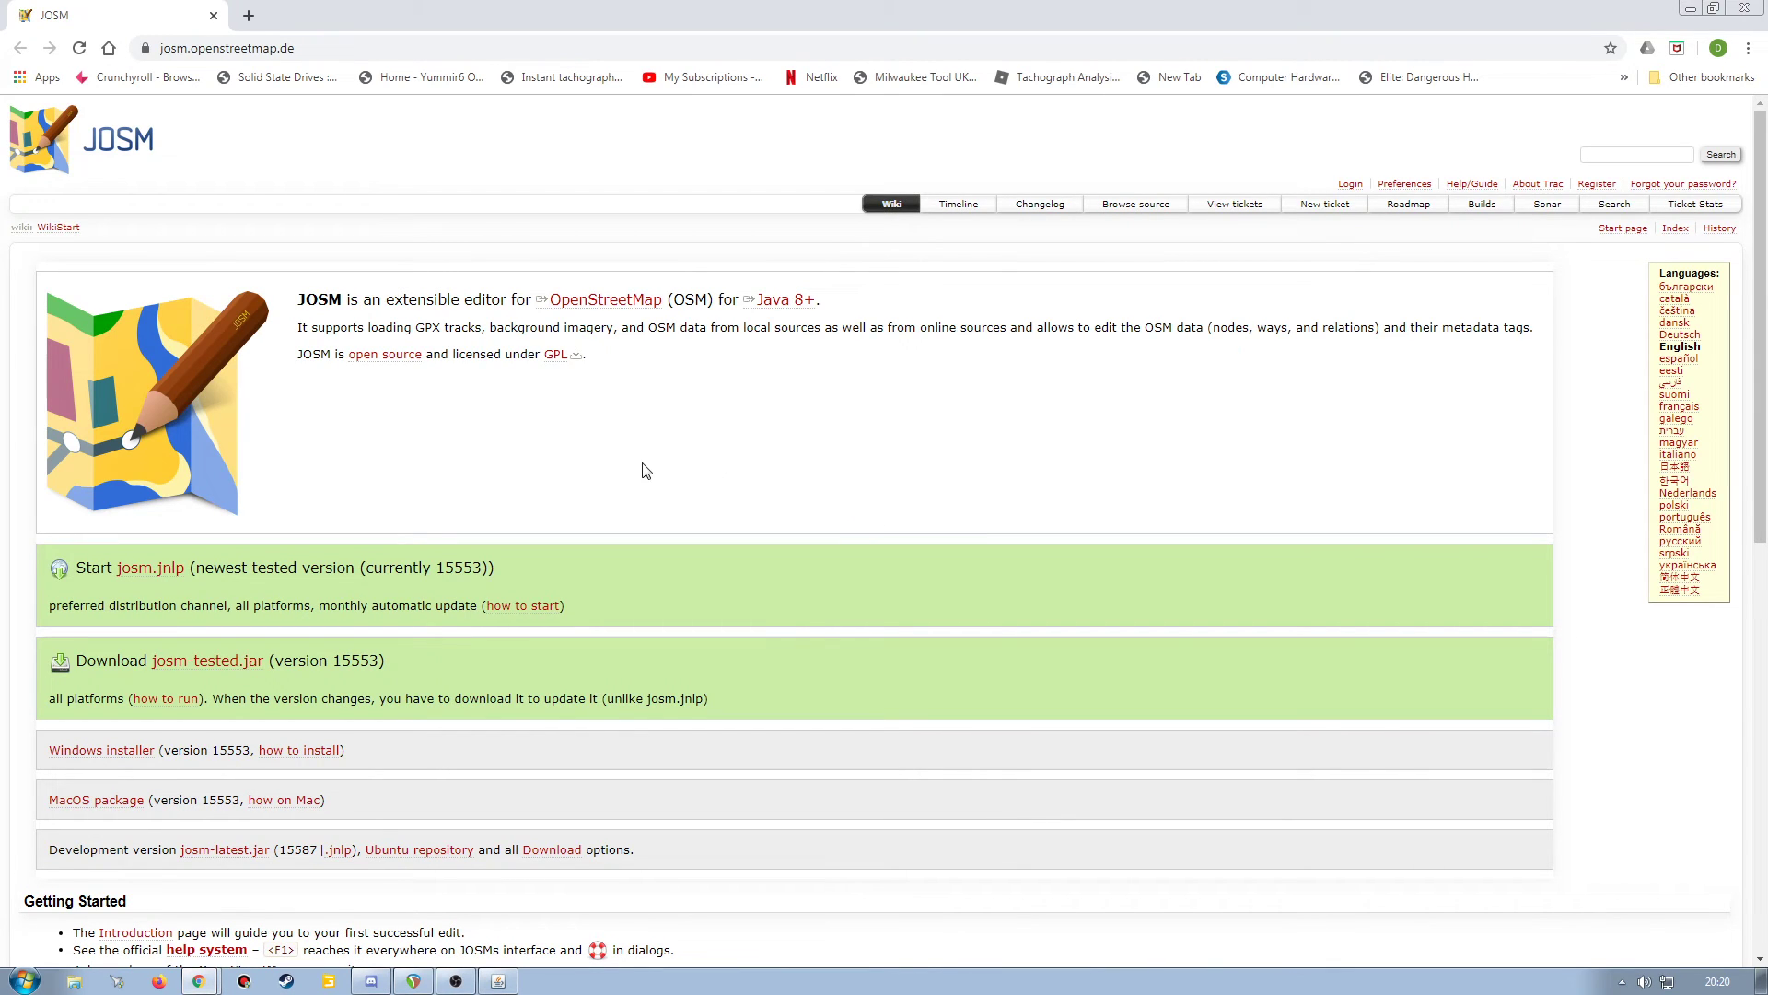
pyautogui.click(610, 310)
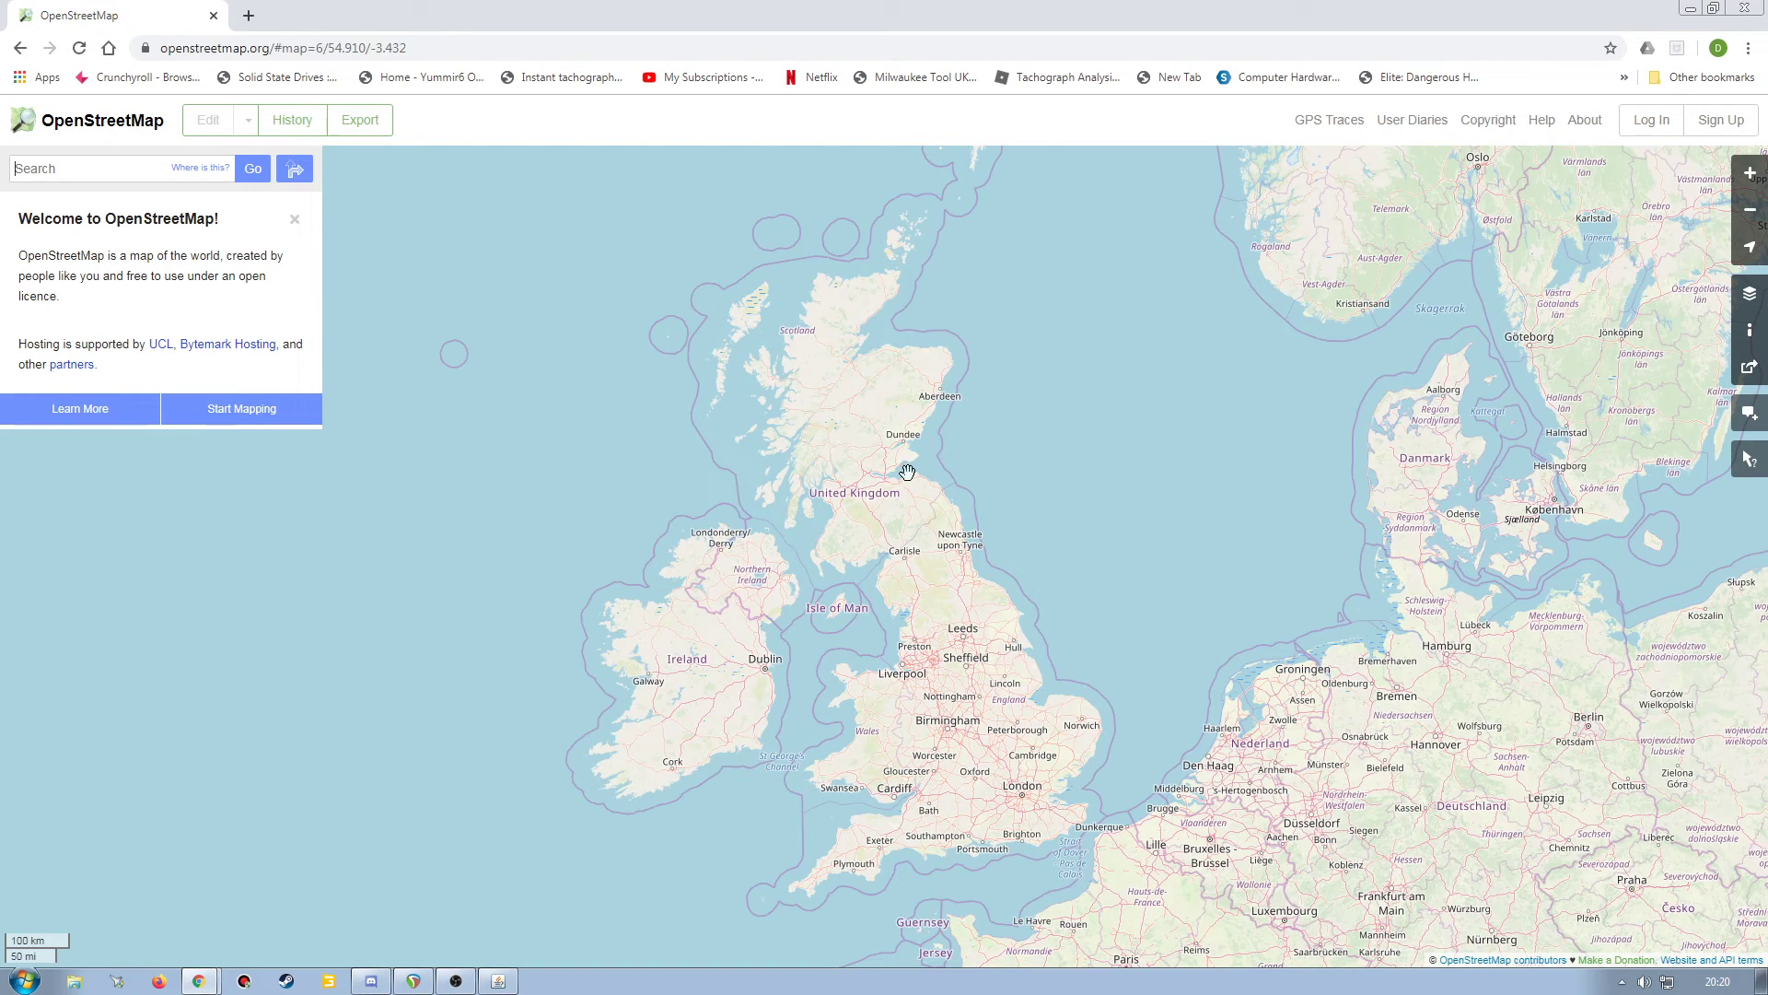
pyautogui.hotkey('alt', 'Left')
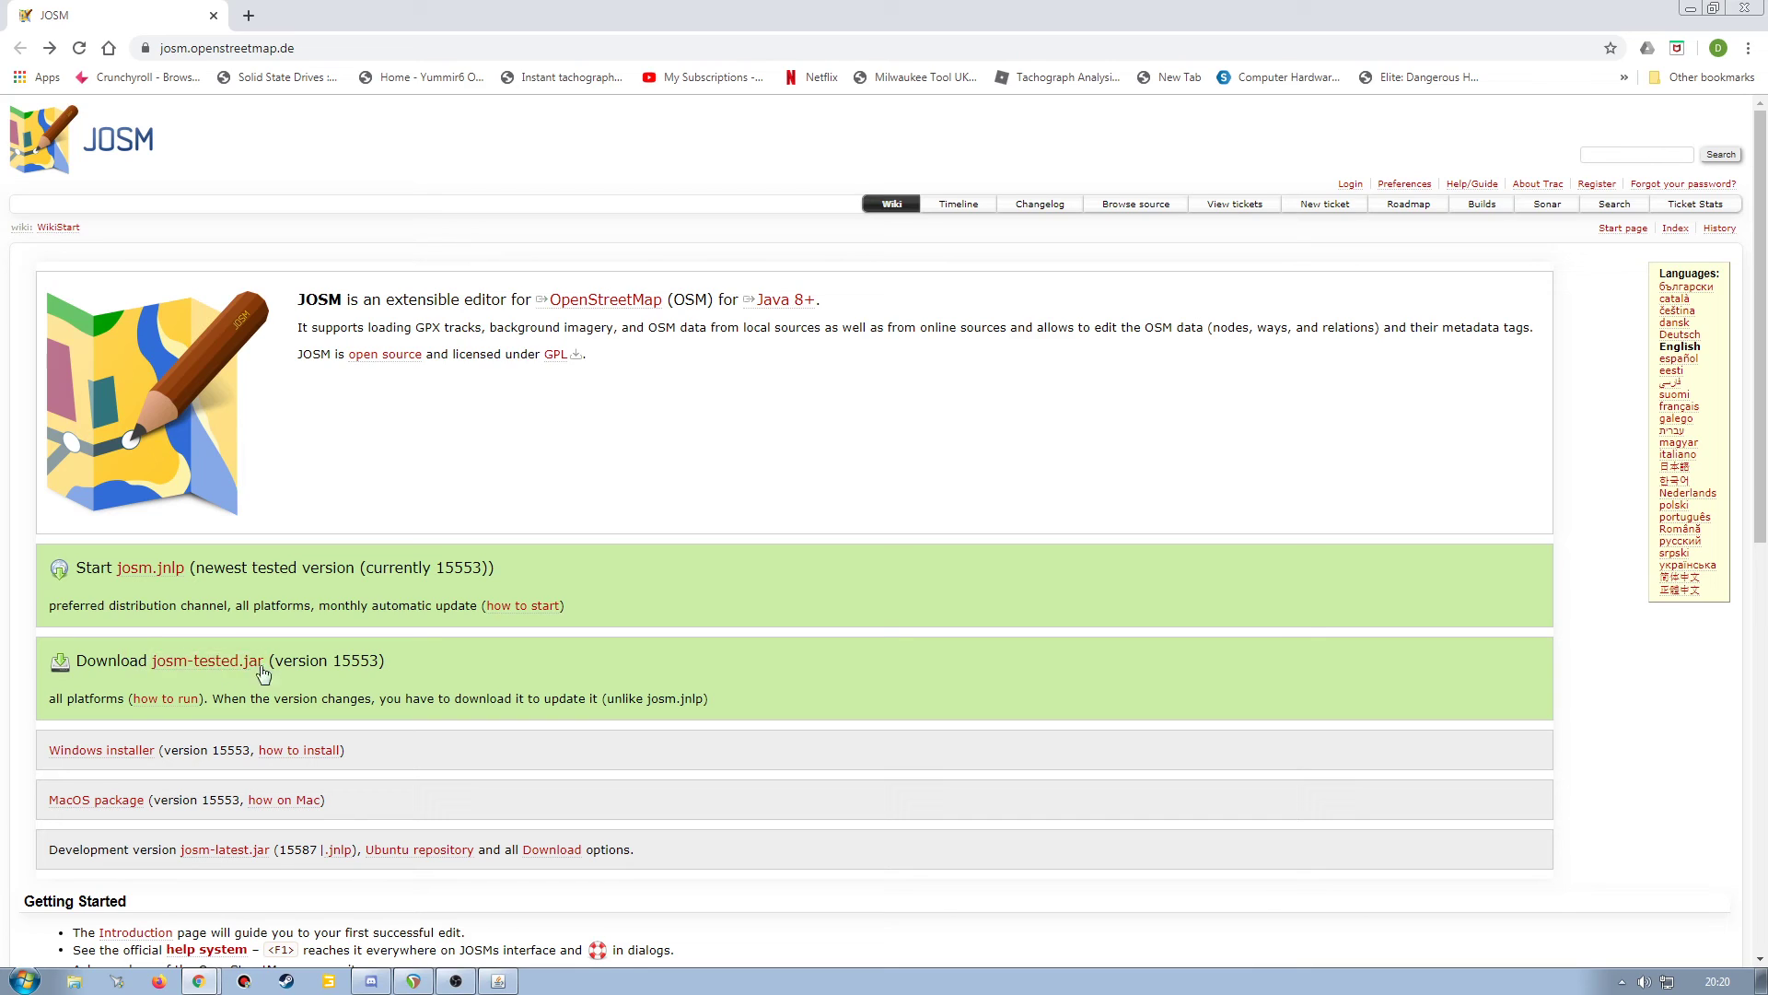
pyautogui.click(202, 678)
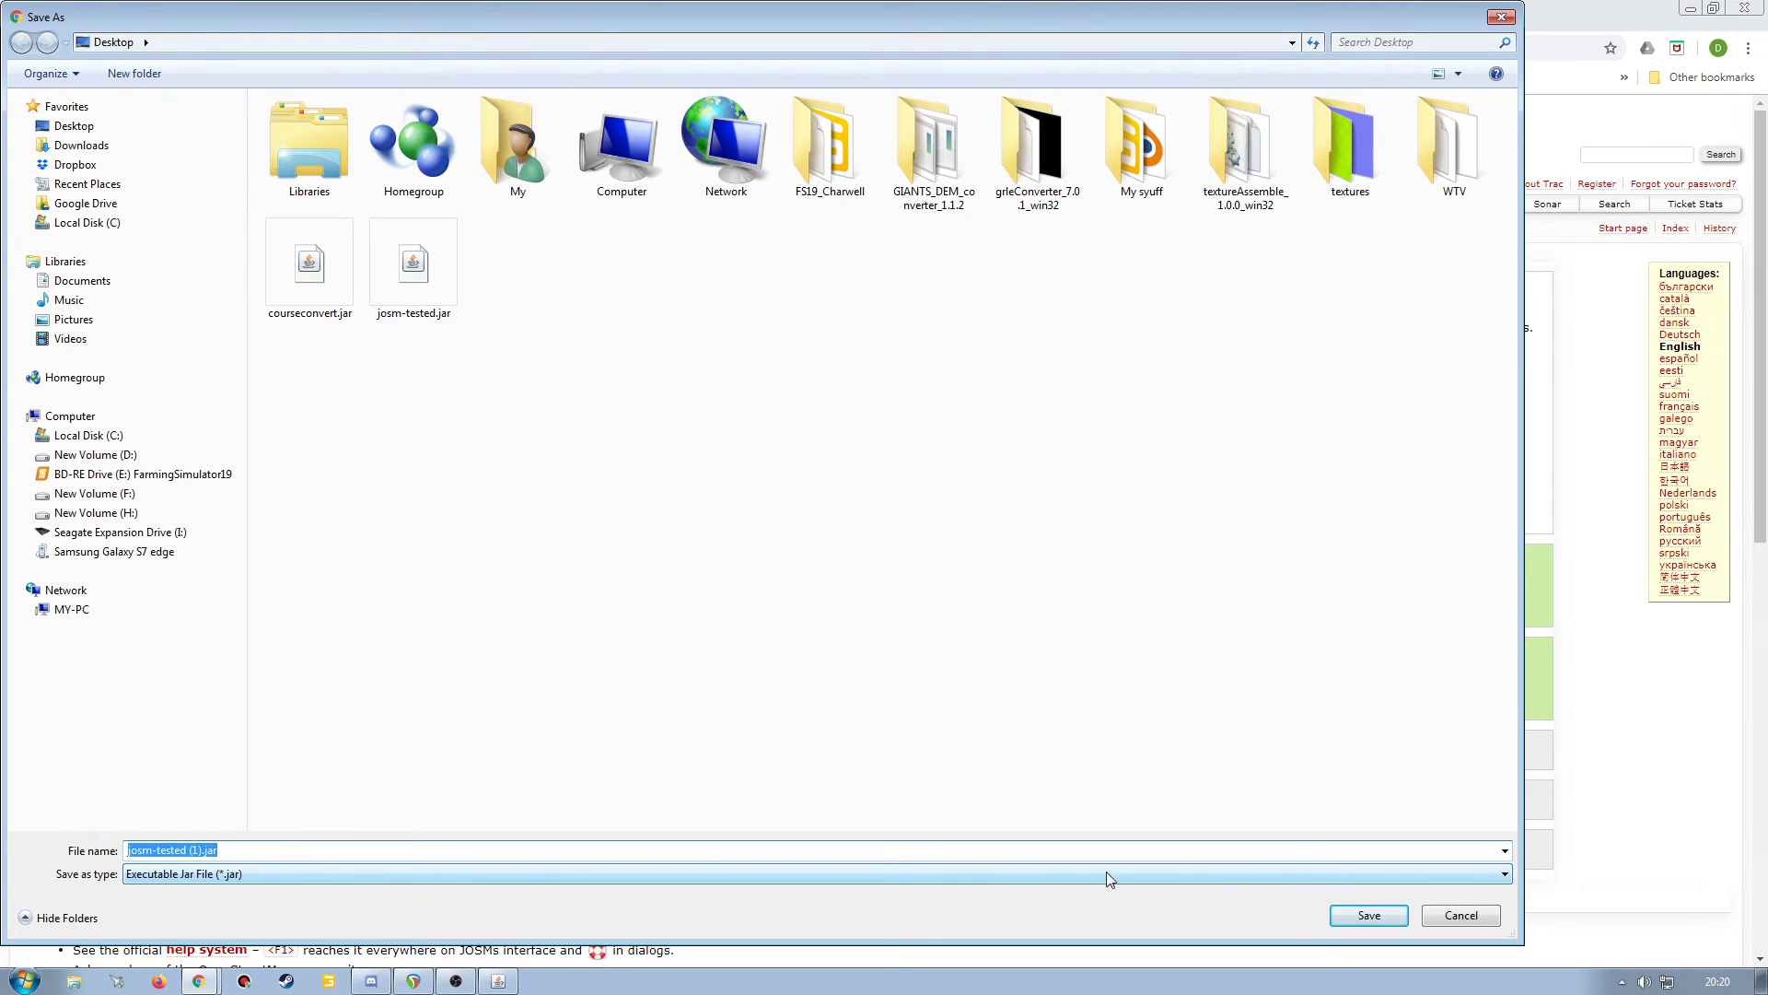
pyautogui.click(1472, 921)
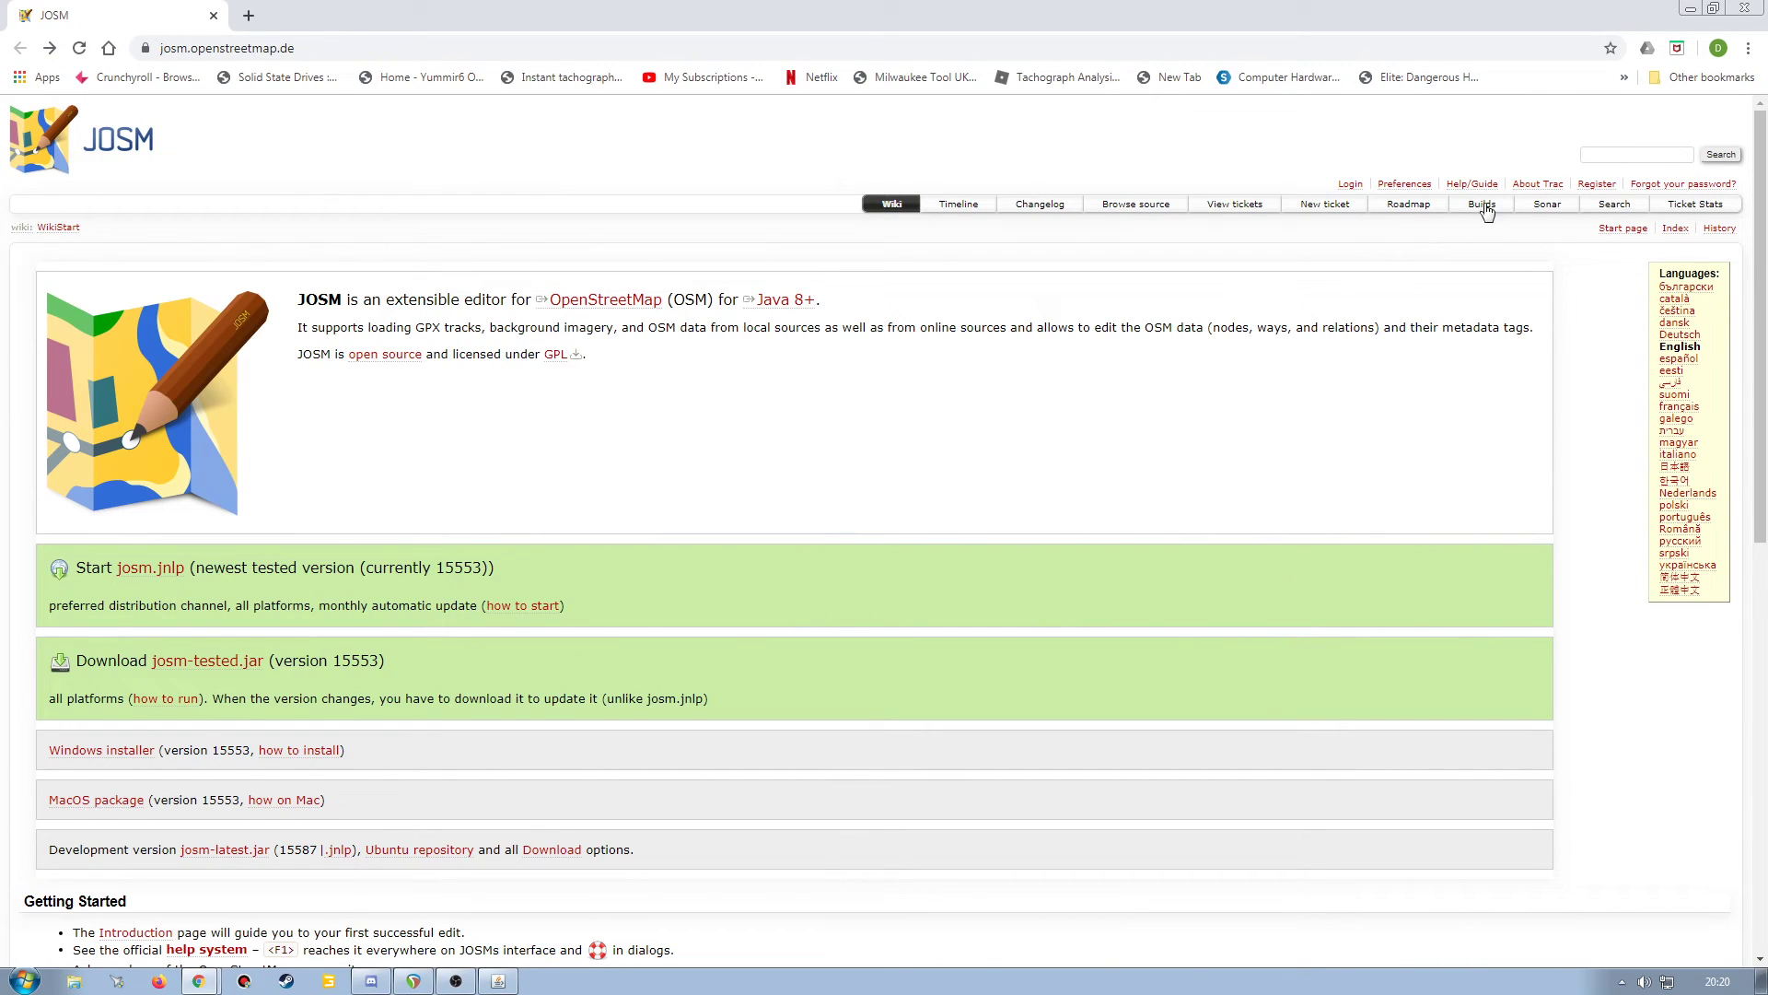
# Close the JOSM website window, launch josm-tested.jar from the desktop, and open map.osm from the This_is_the_sample_mod_map_1.SampleModMap folder.
pyautogui.click(1744, 8)
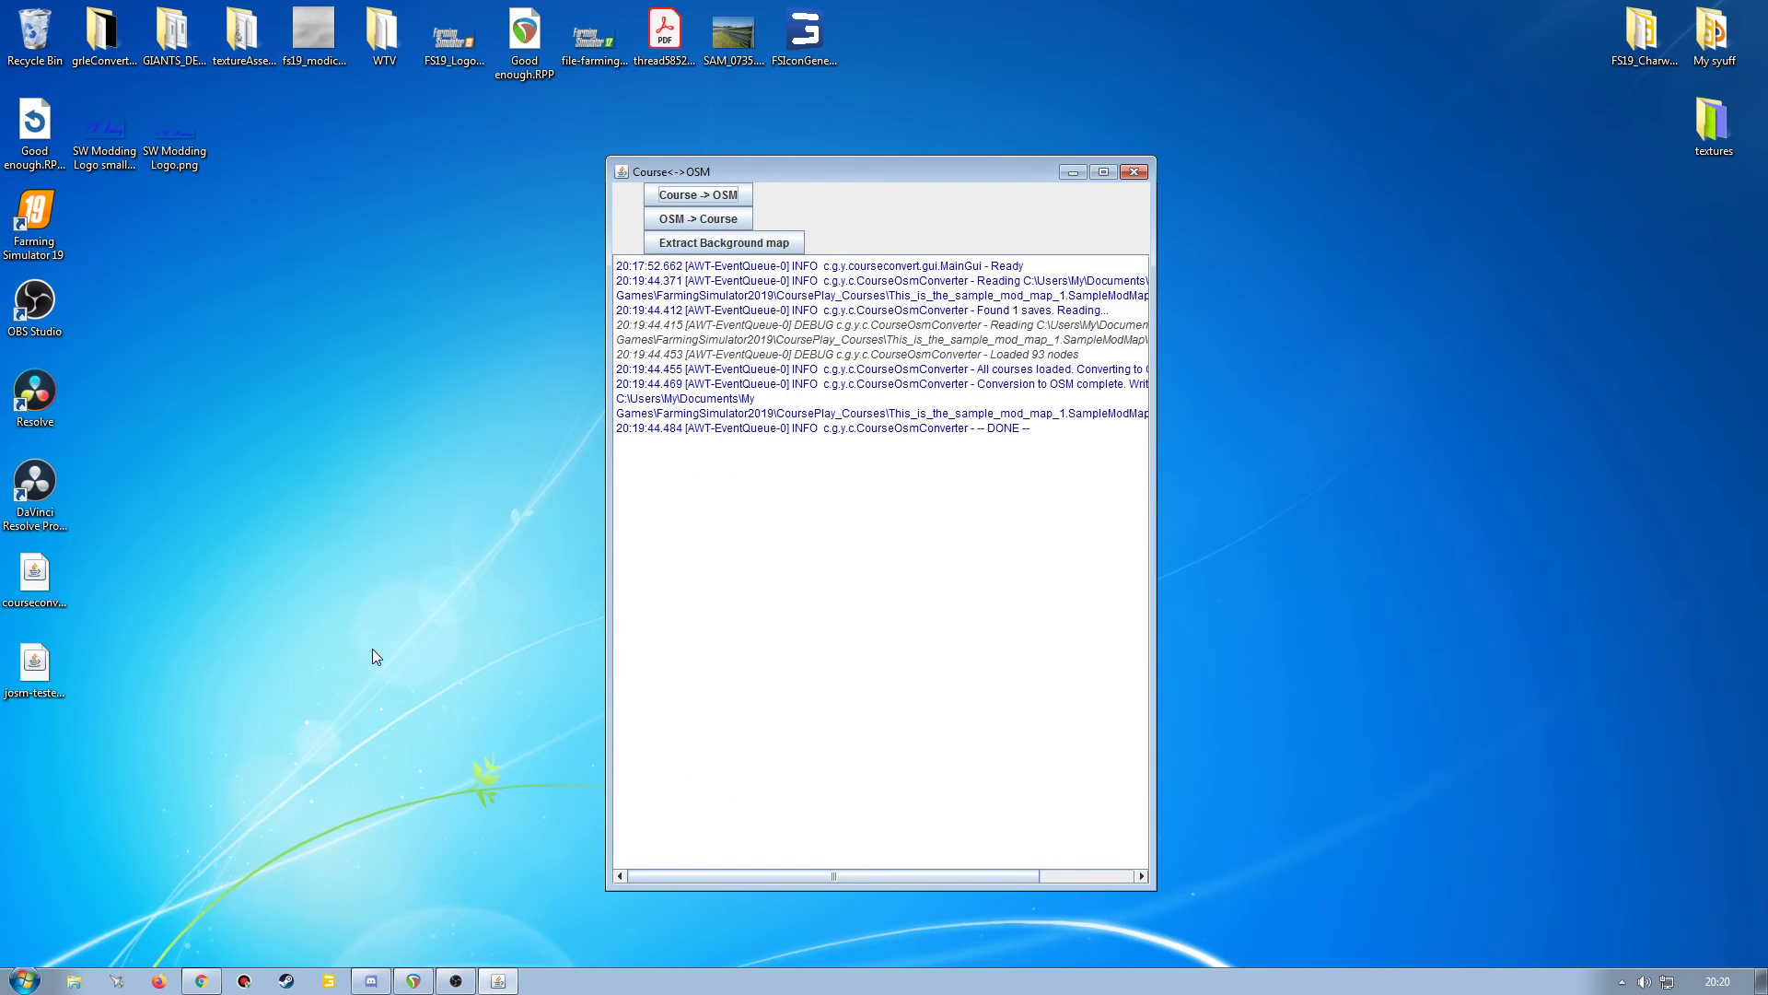
pyautogui.click(37, 671)
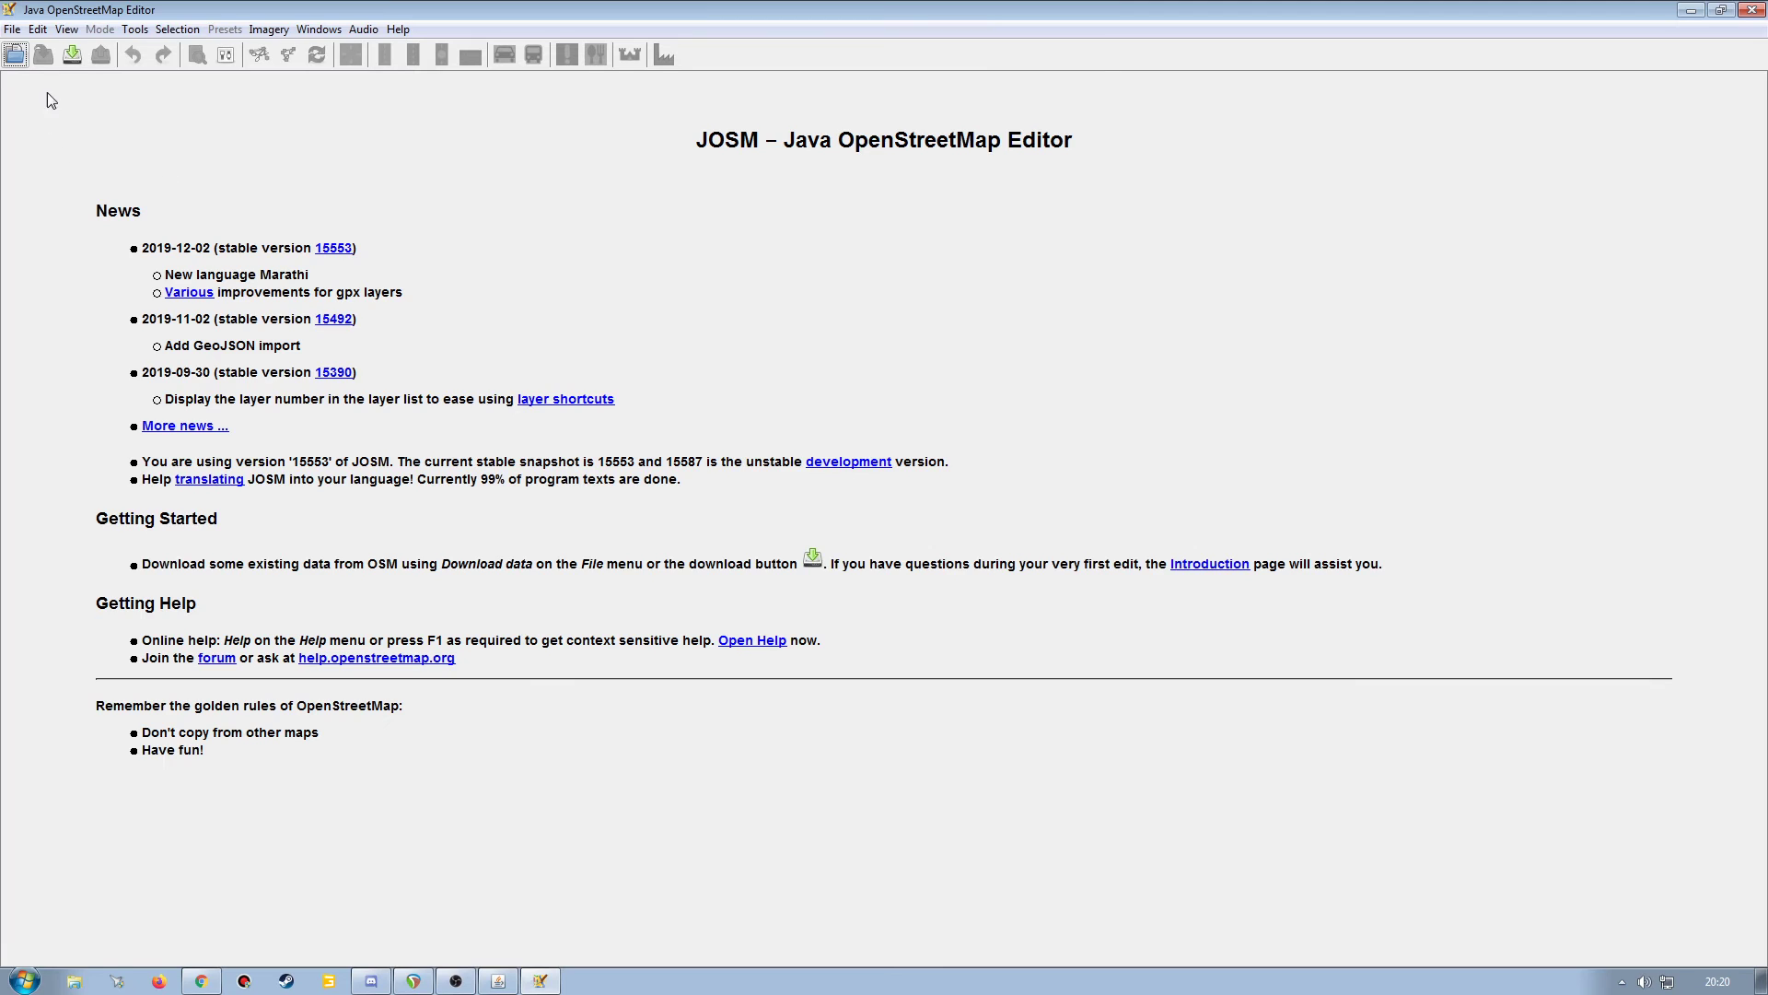
pyautogui.click(12, 28)
pyautogui.click(48, 72)
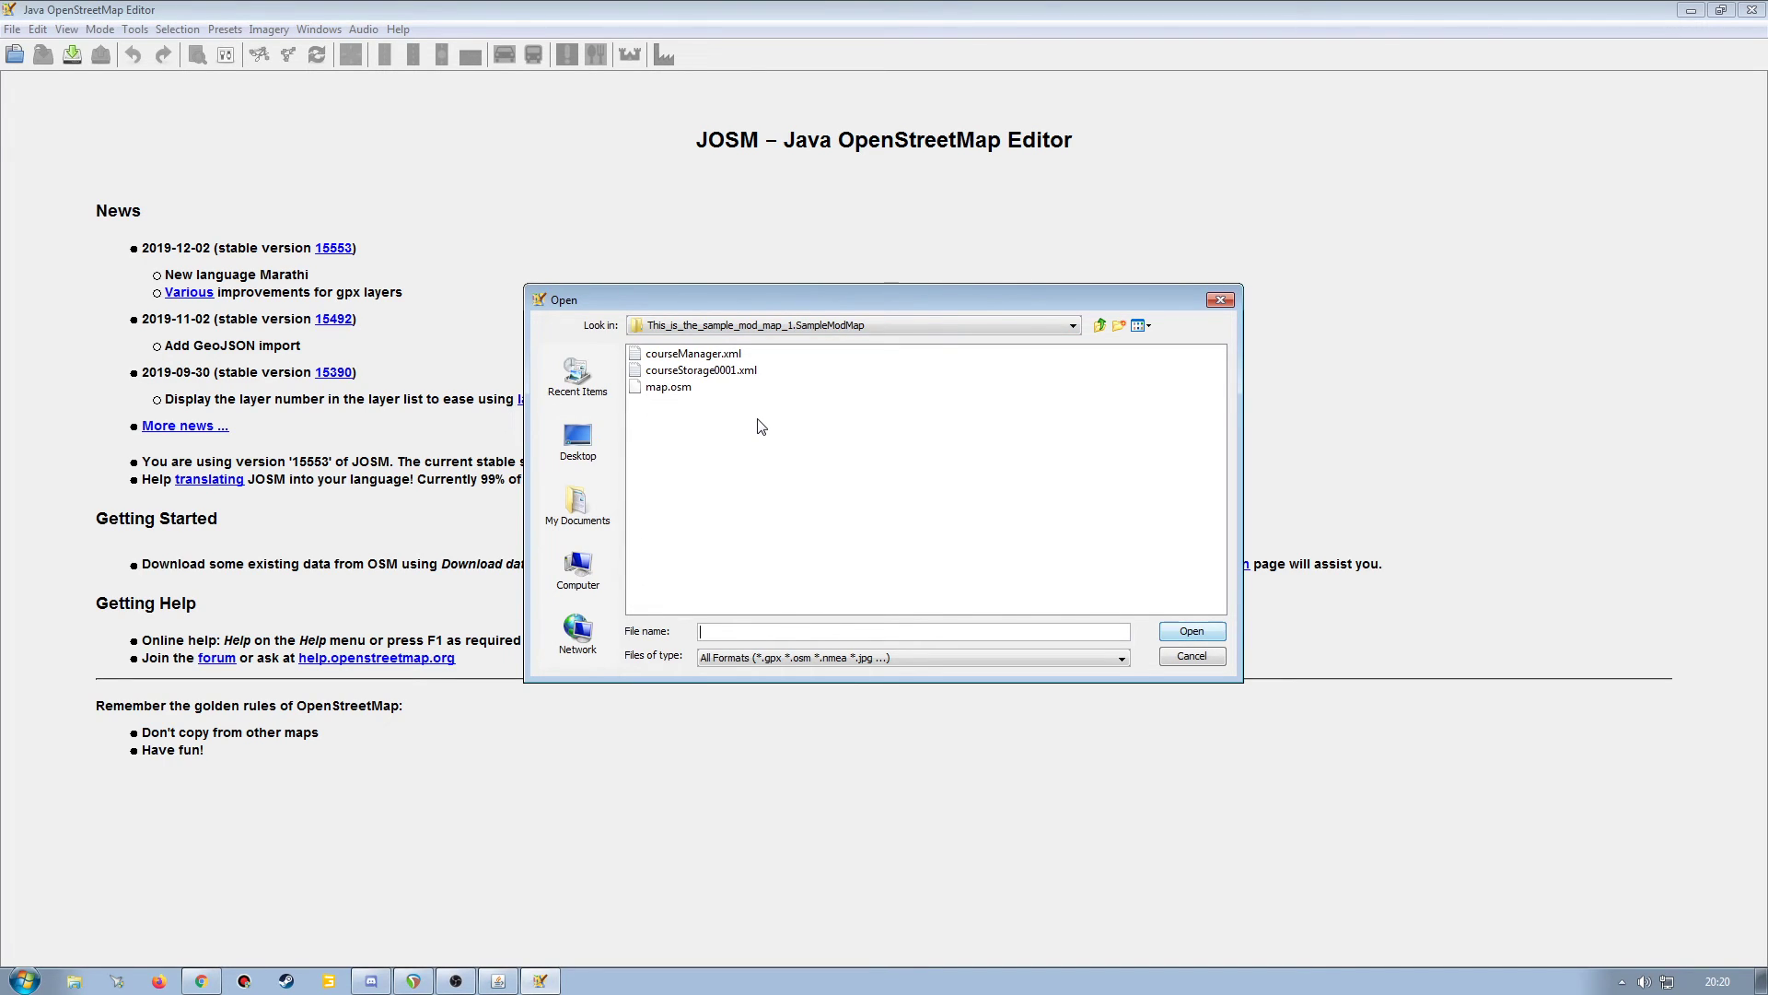
pyautogui.click(666, 390)
pyautogui.click(1190, 632)
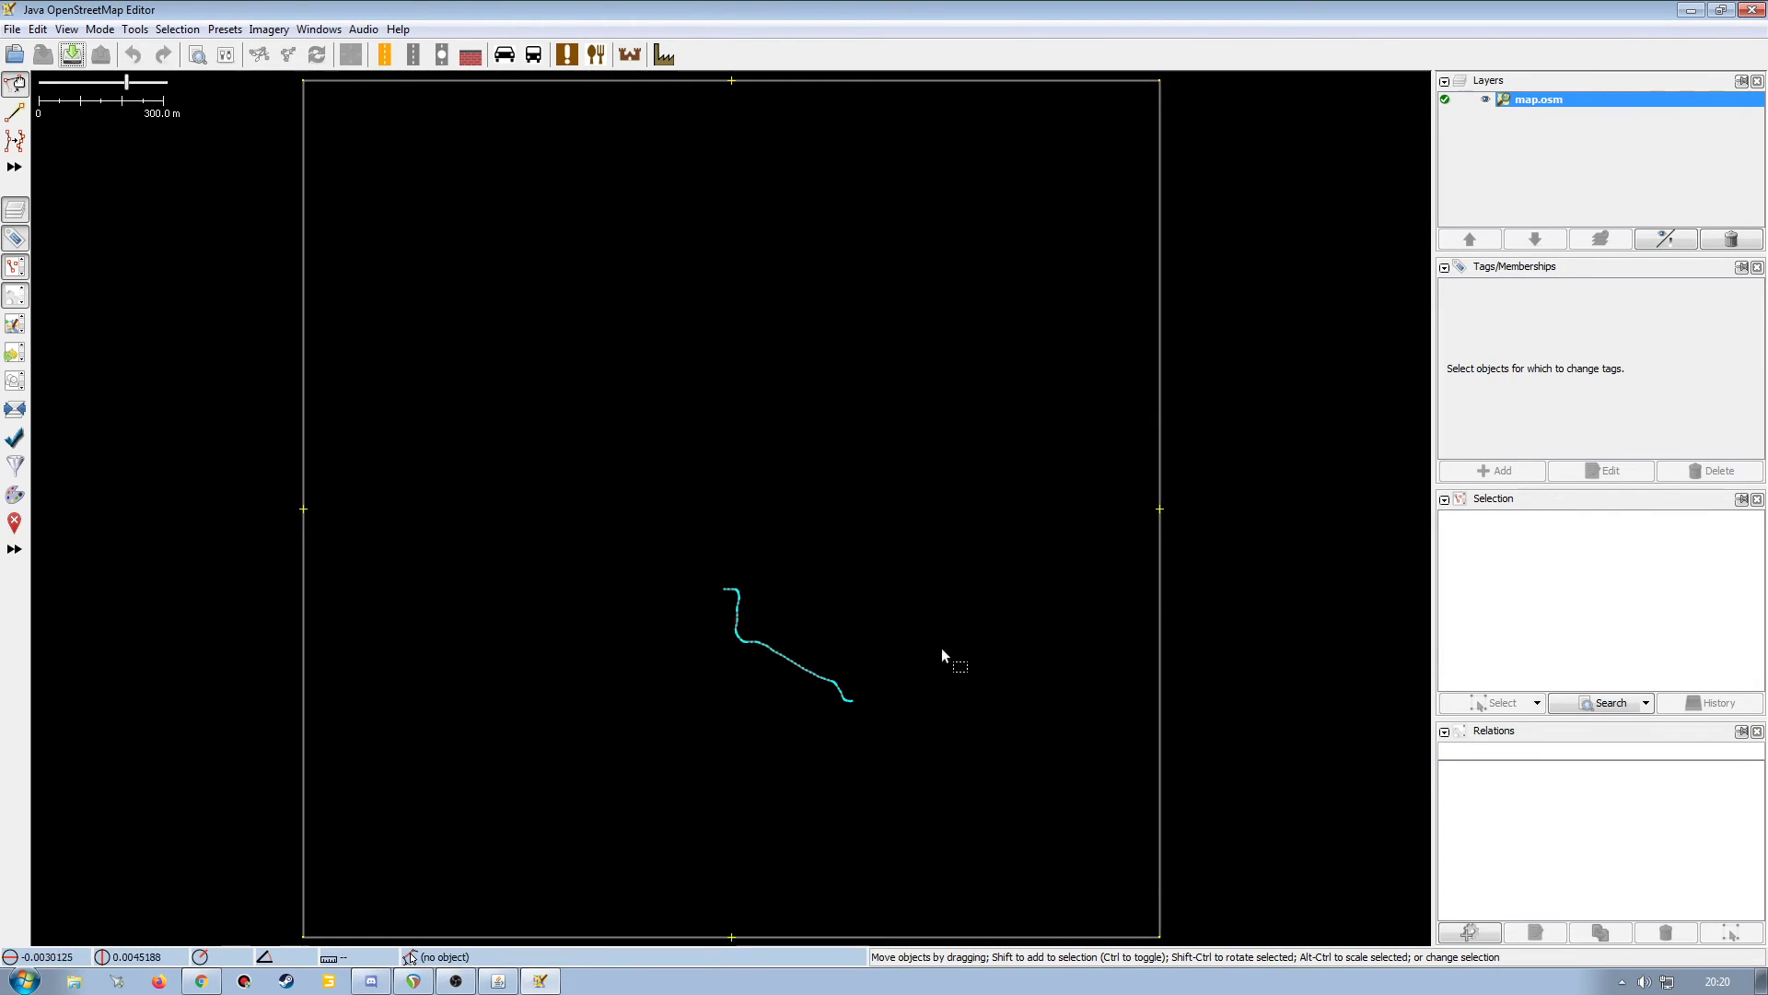
# Examine the course path loaded from map.osm, and read the README's optional background image instructions in Chrome.
pyautogui.scroll(5, 730, 691)
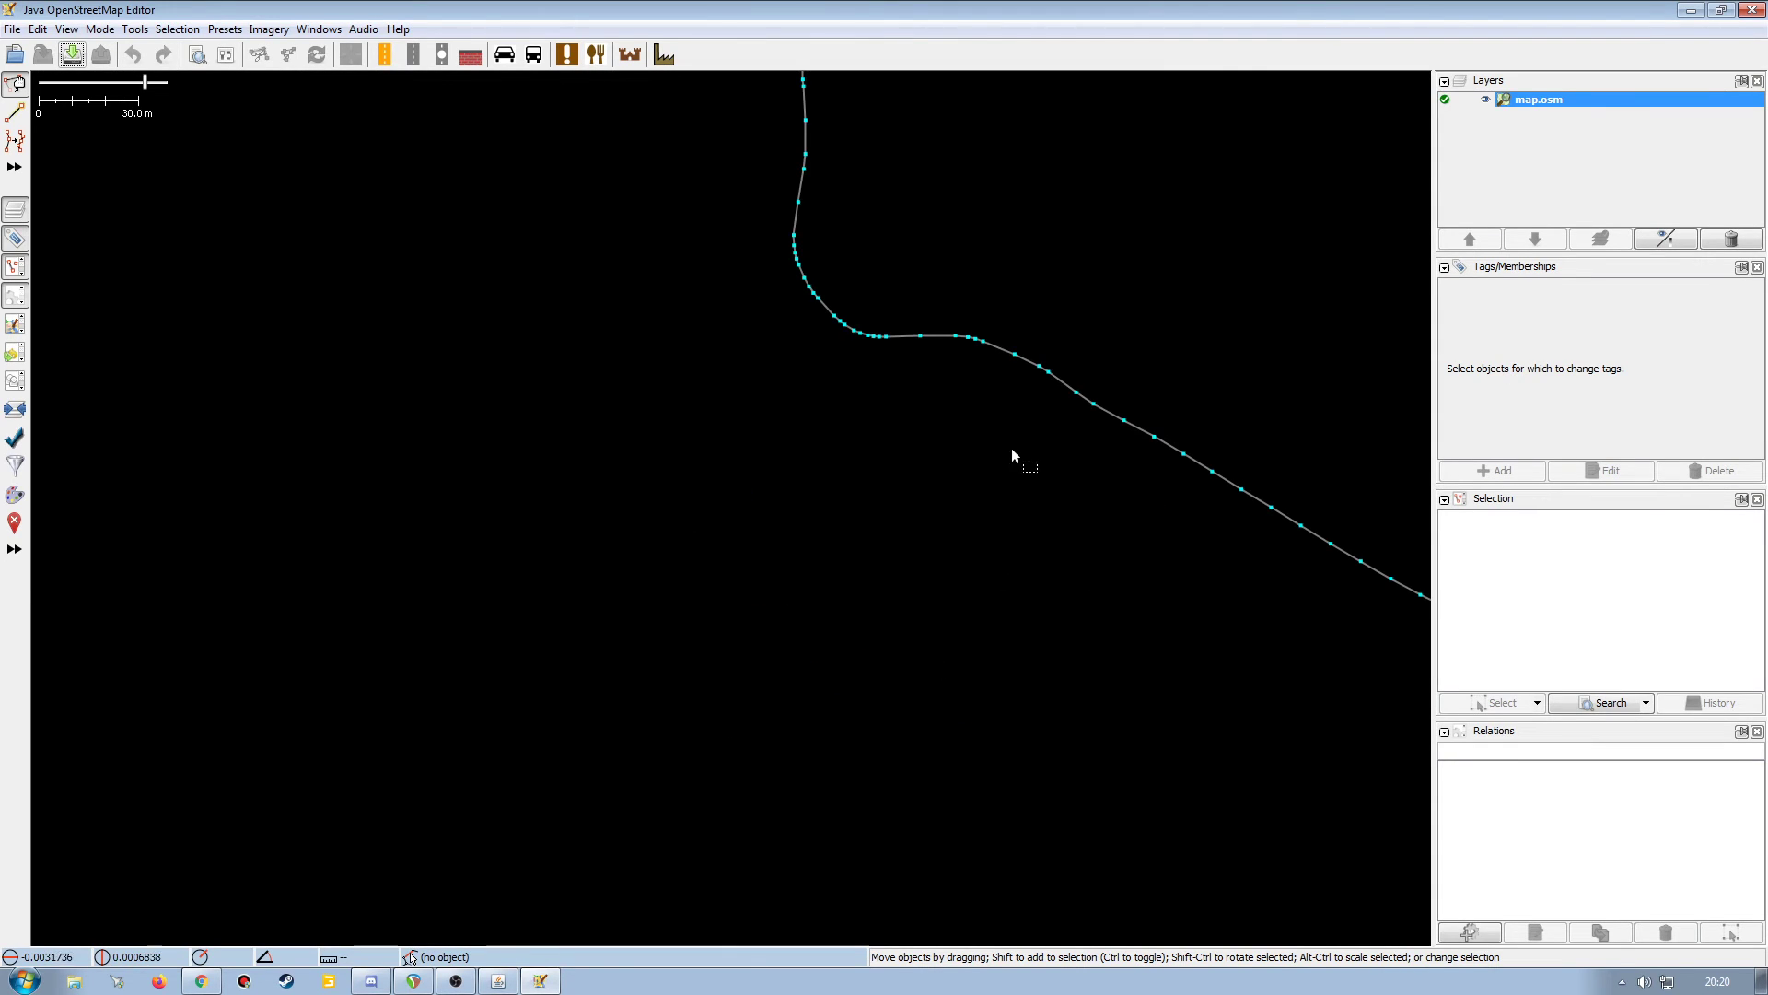
pyautogui.scroll(-2, 982, 636)
pyautogui.moveTo(1101, 466); pyautogui.dragTo(852, 497)
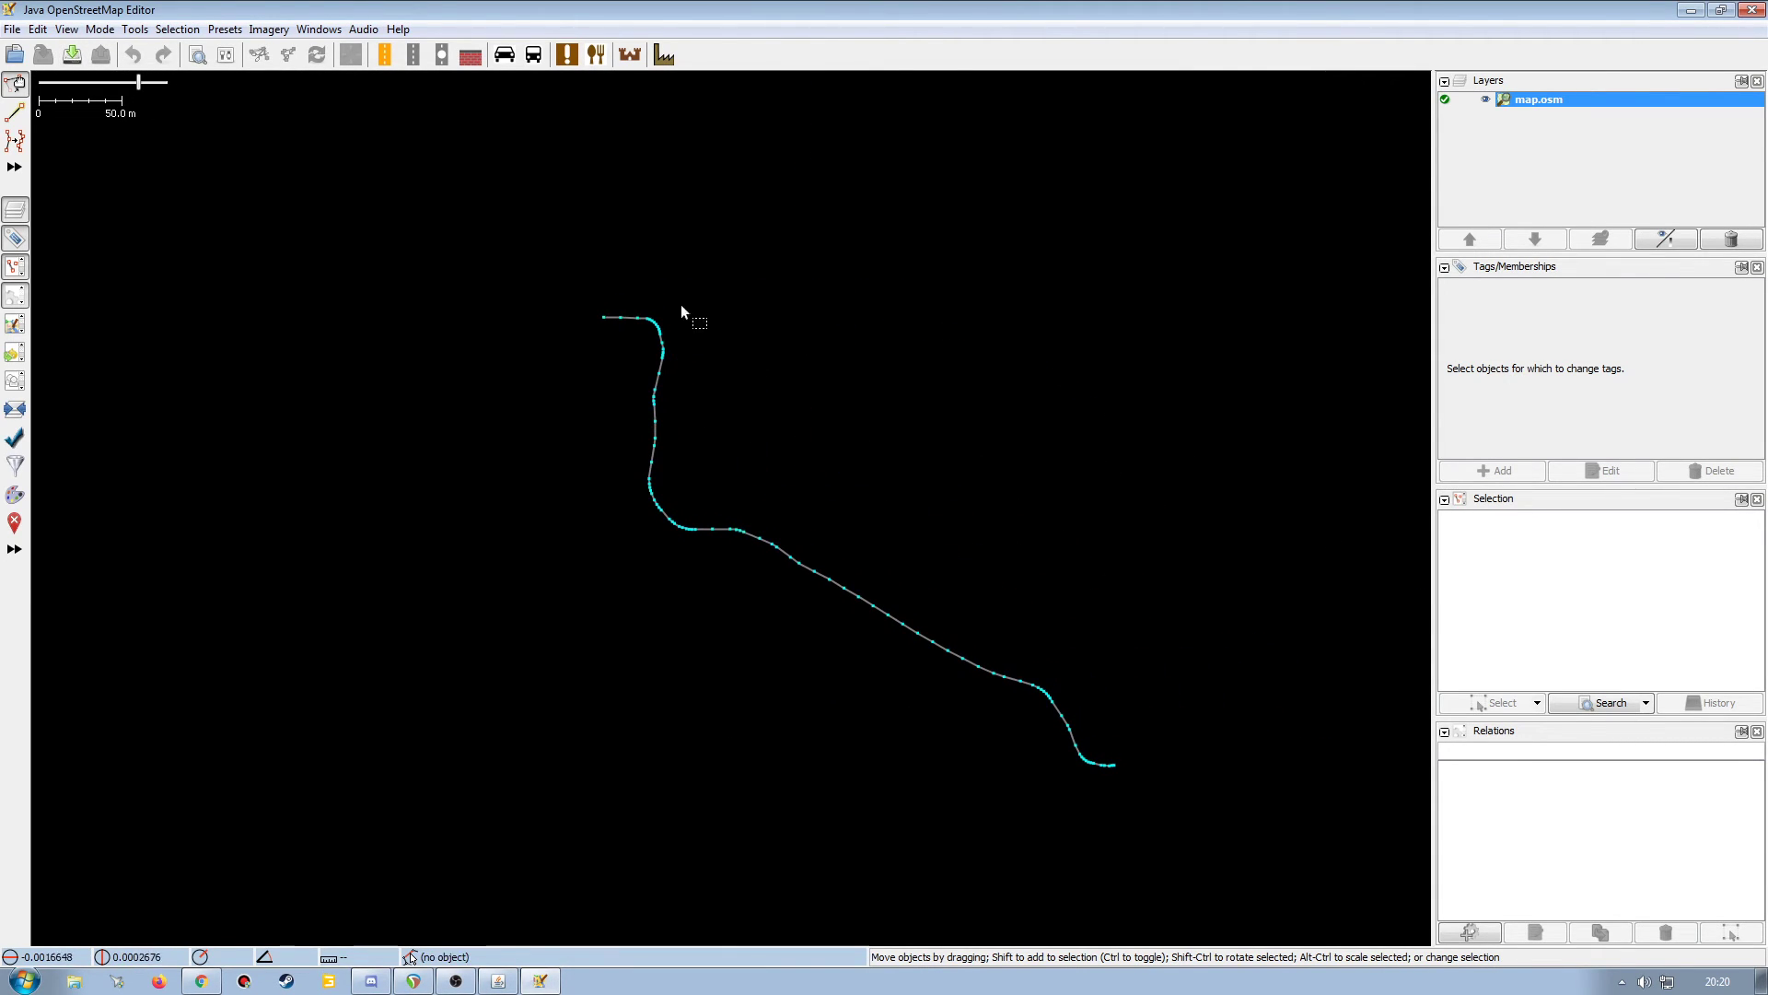
pyautogui.moveTo(805, 682); pyautogui.dragTo(813, 612)
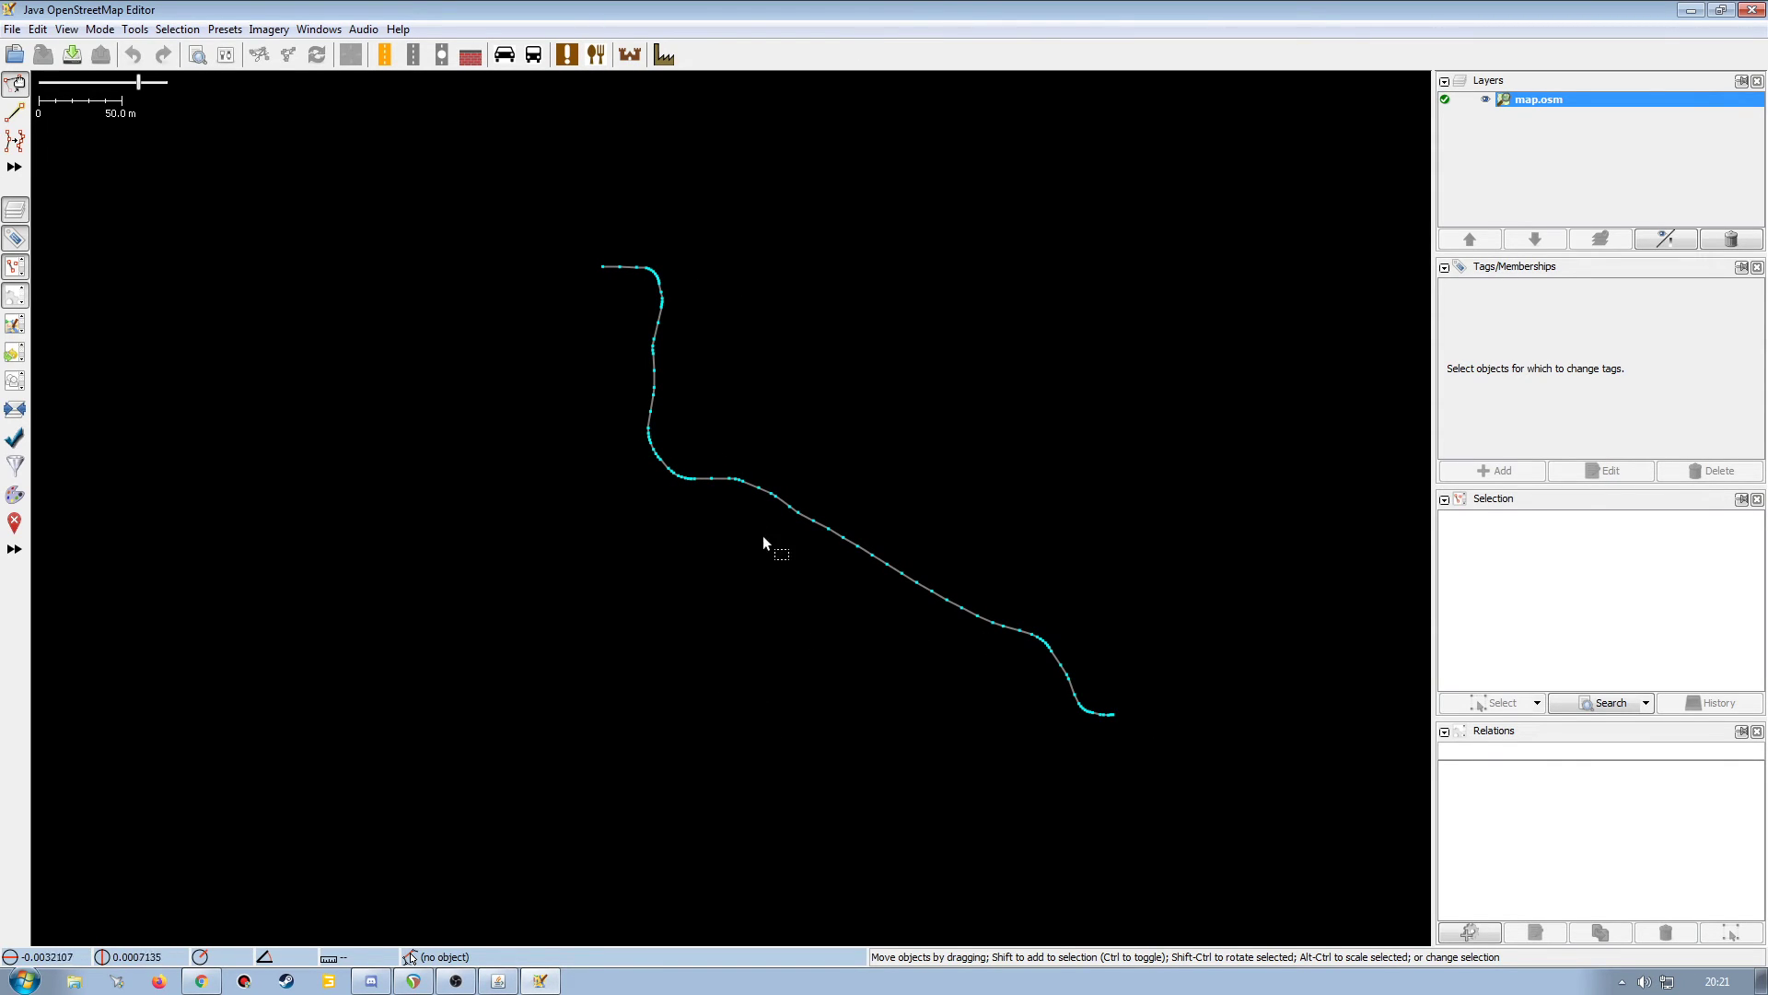
pyautogui.click(199, 982)
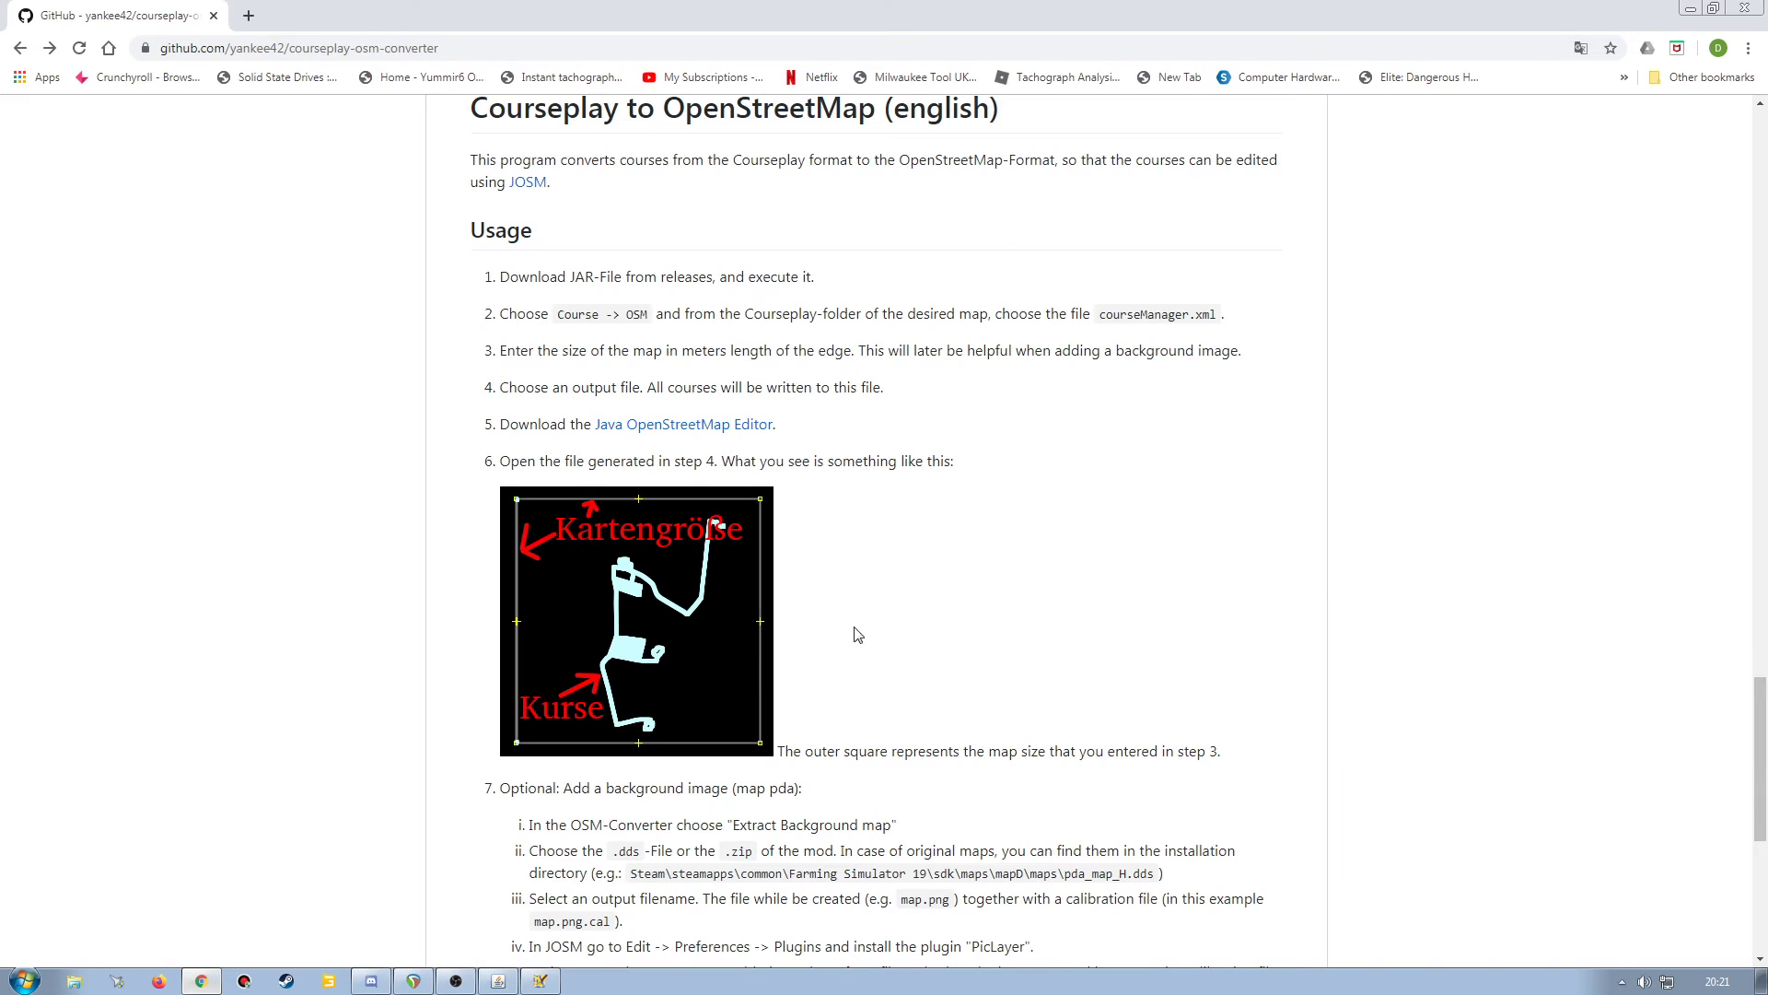
pyautogui.scroll(-3, 912, 640)
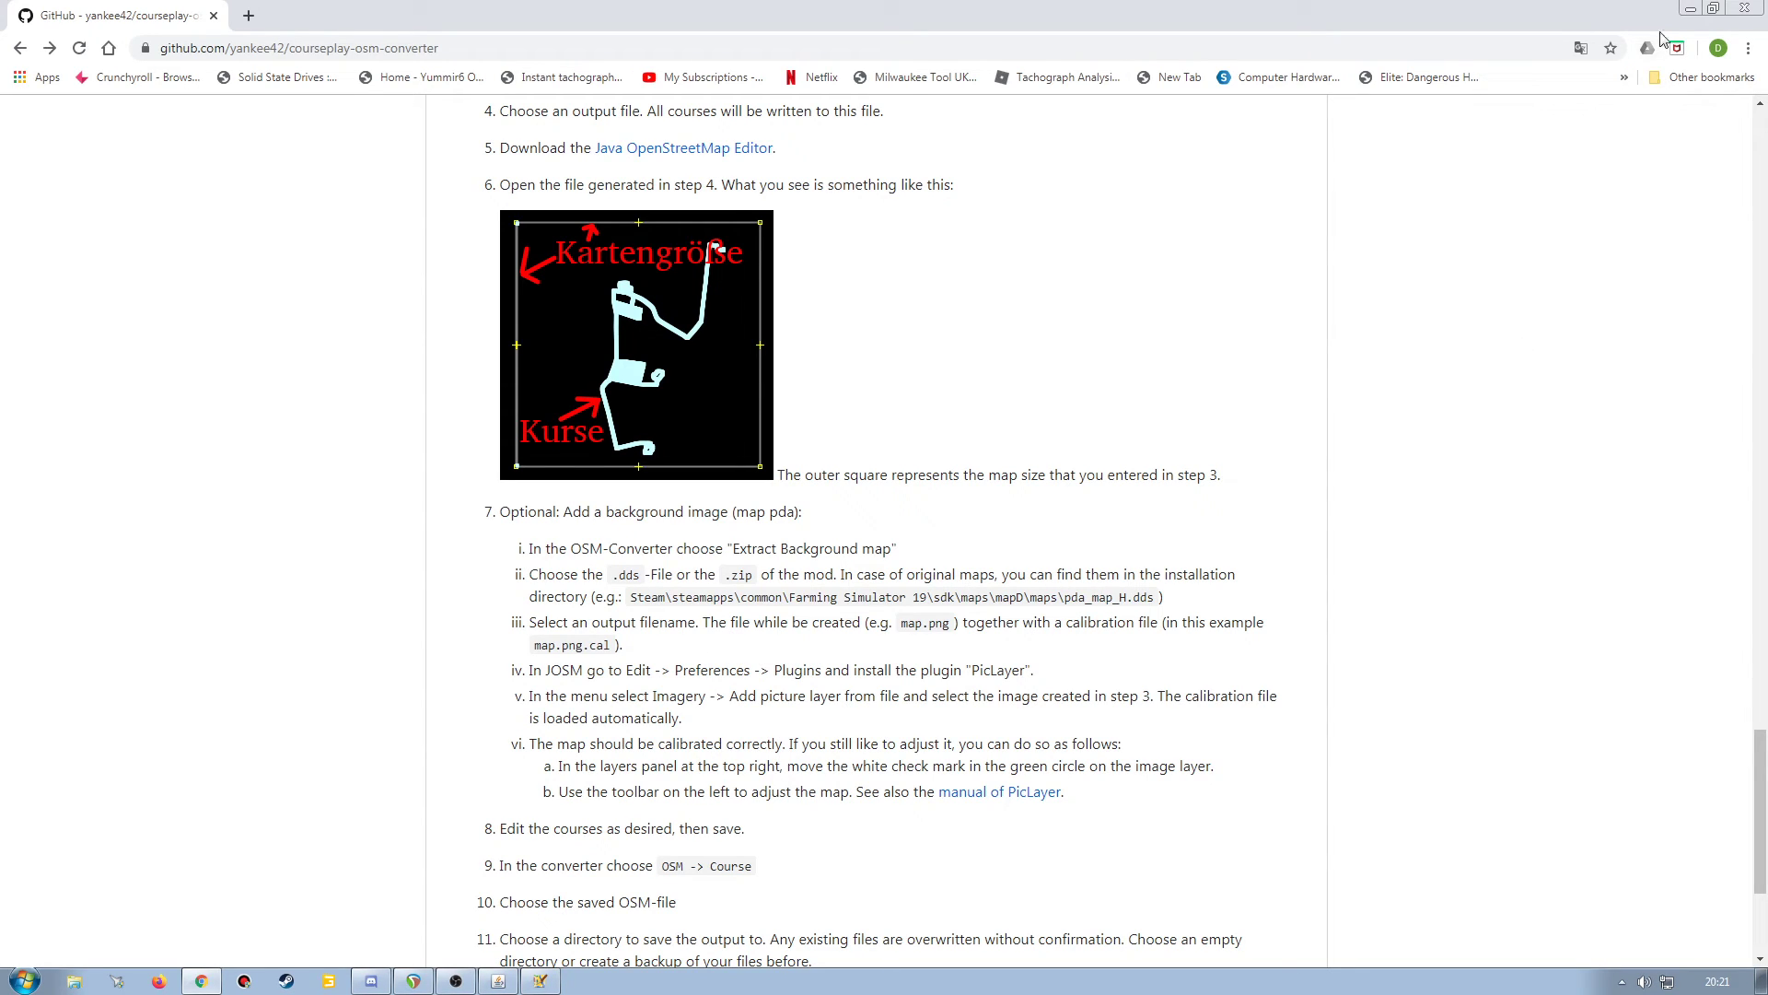
pyautogui.click(1690, 8)
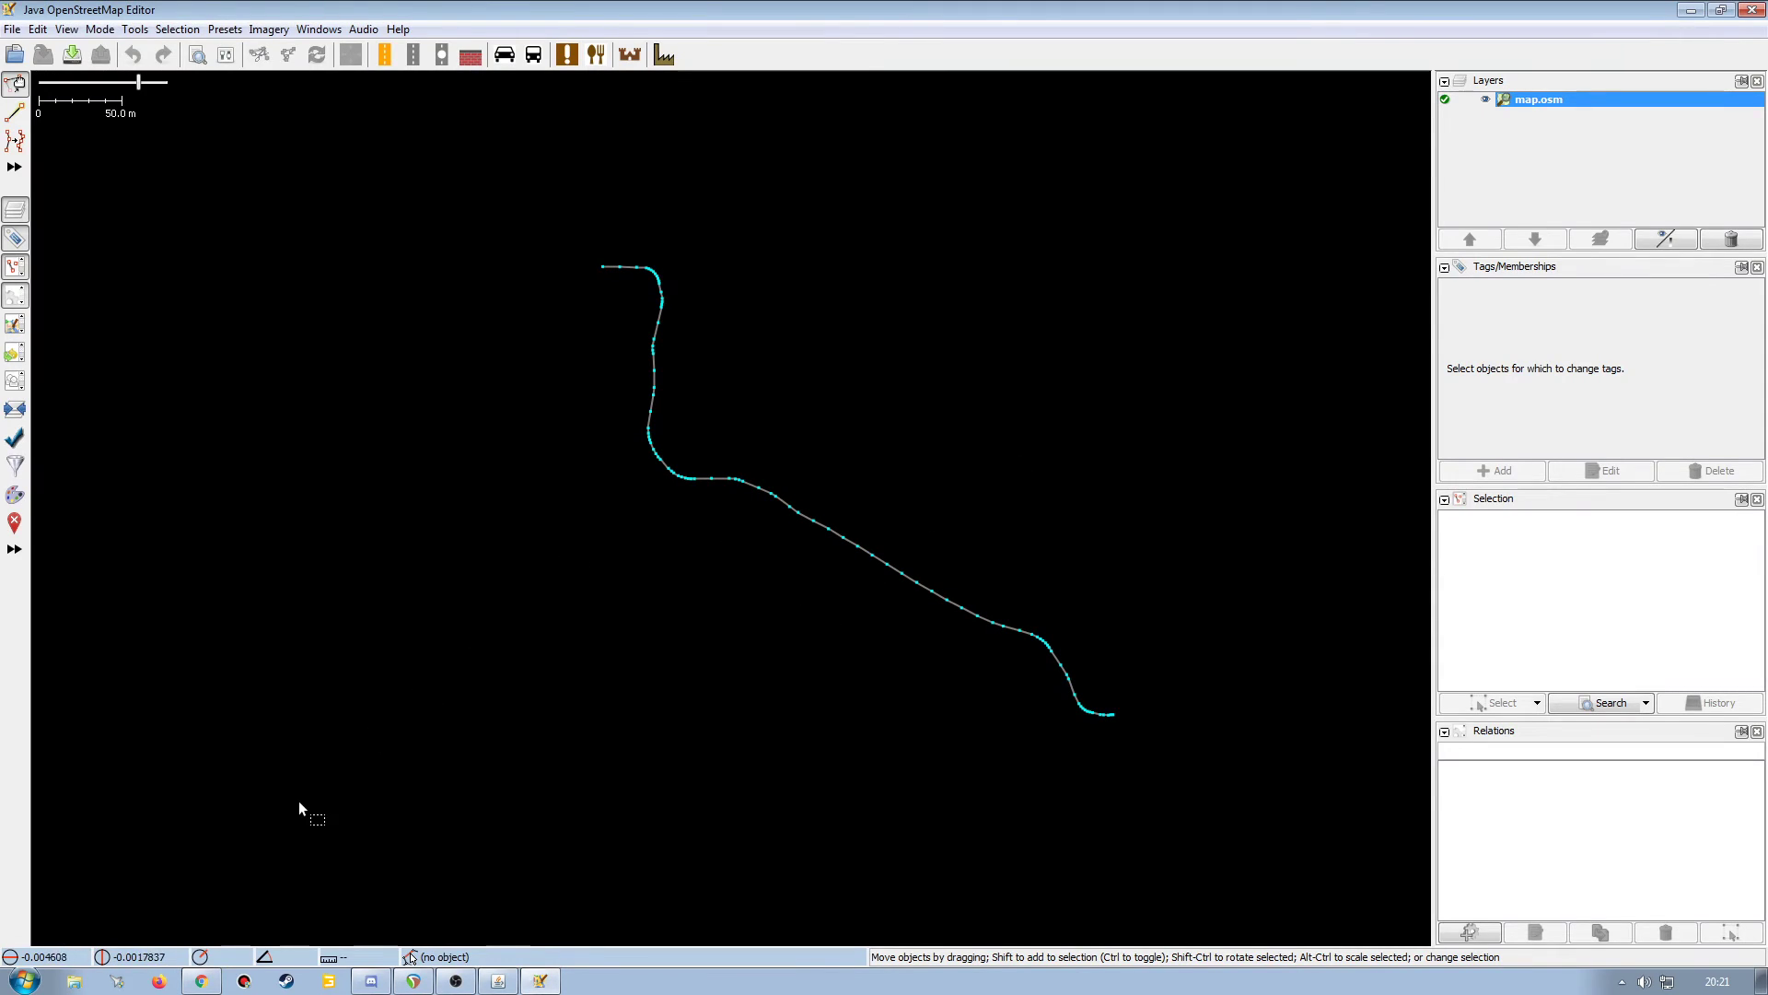
# Switch to the Course<->OSM converter, start extracting a background map, and browse to the mods folder in My Games\FarmingSimulator2019.
pyautogui.click(1690, 8)
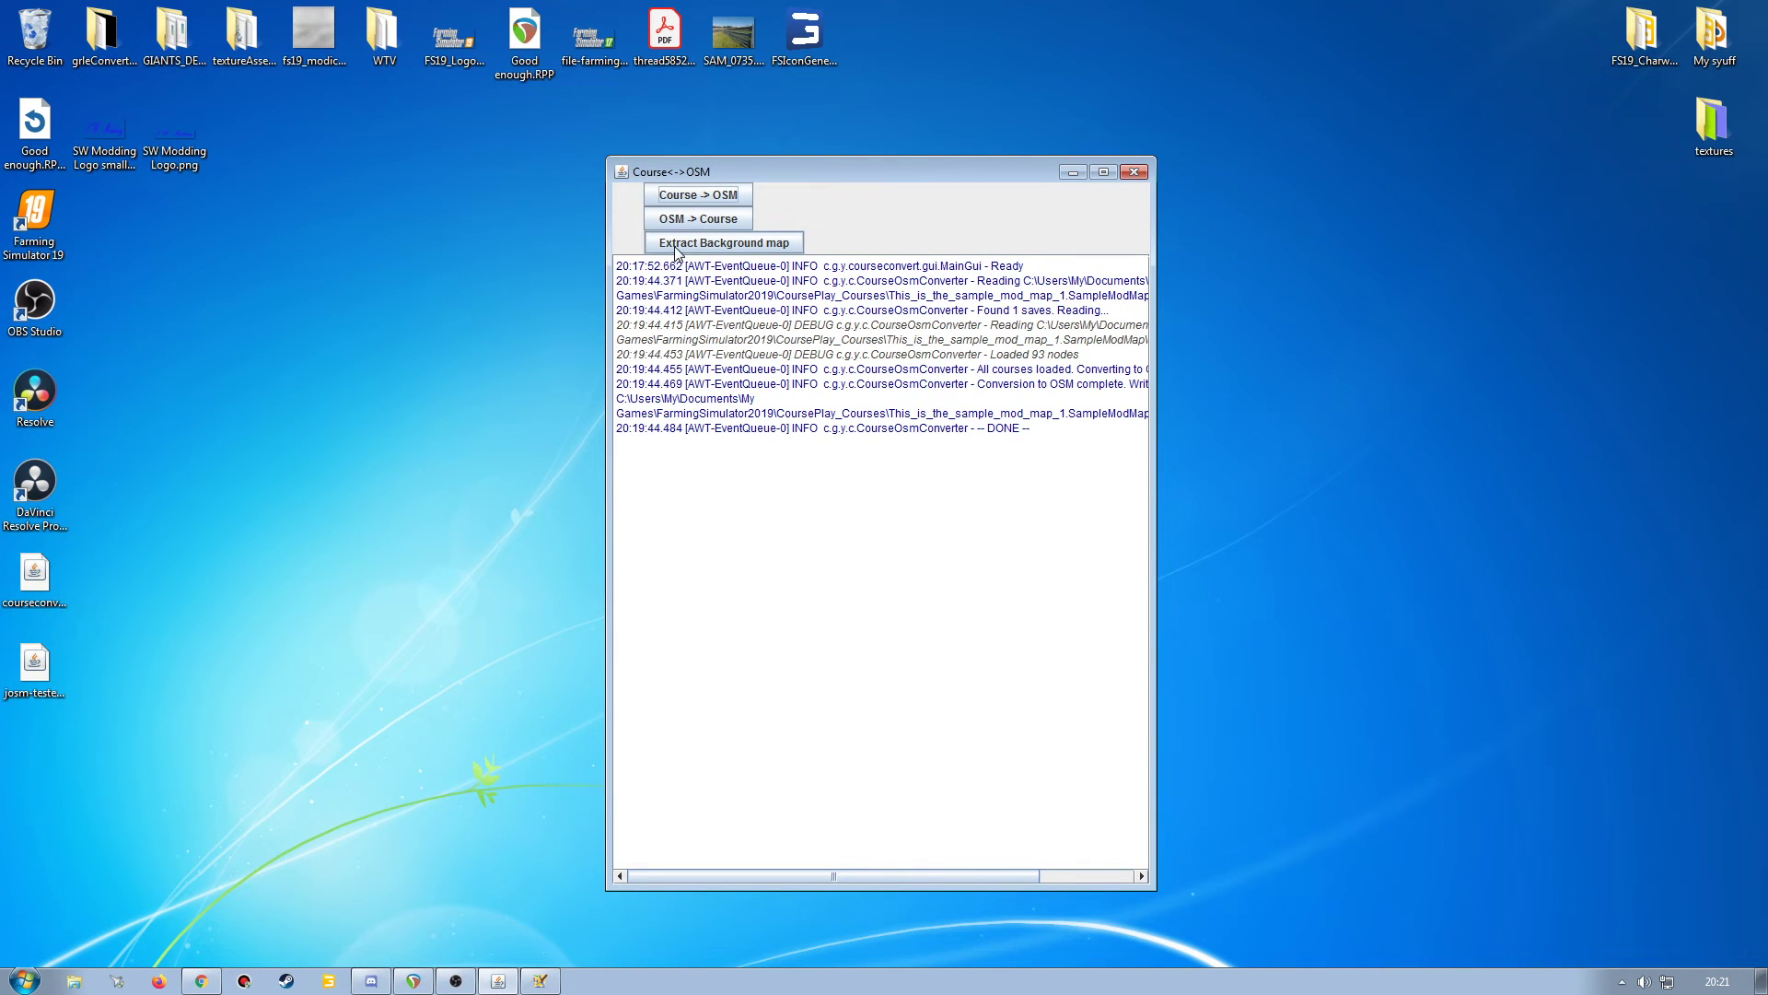
pyautogui.click(734, 245)
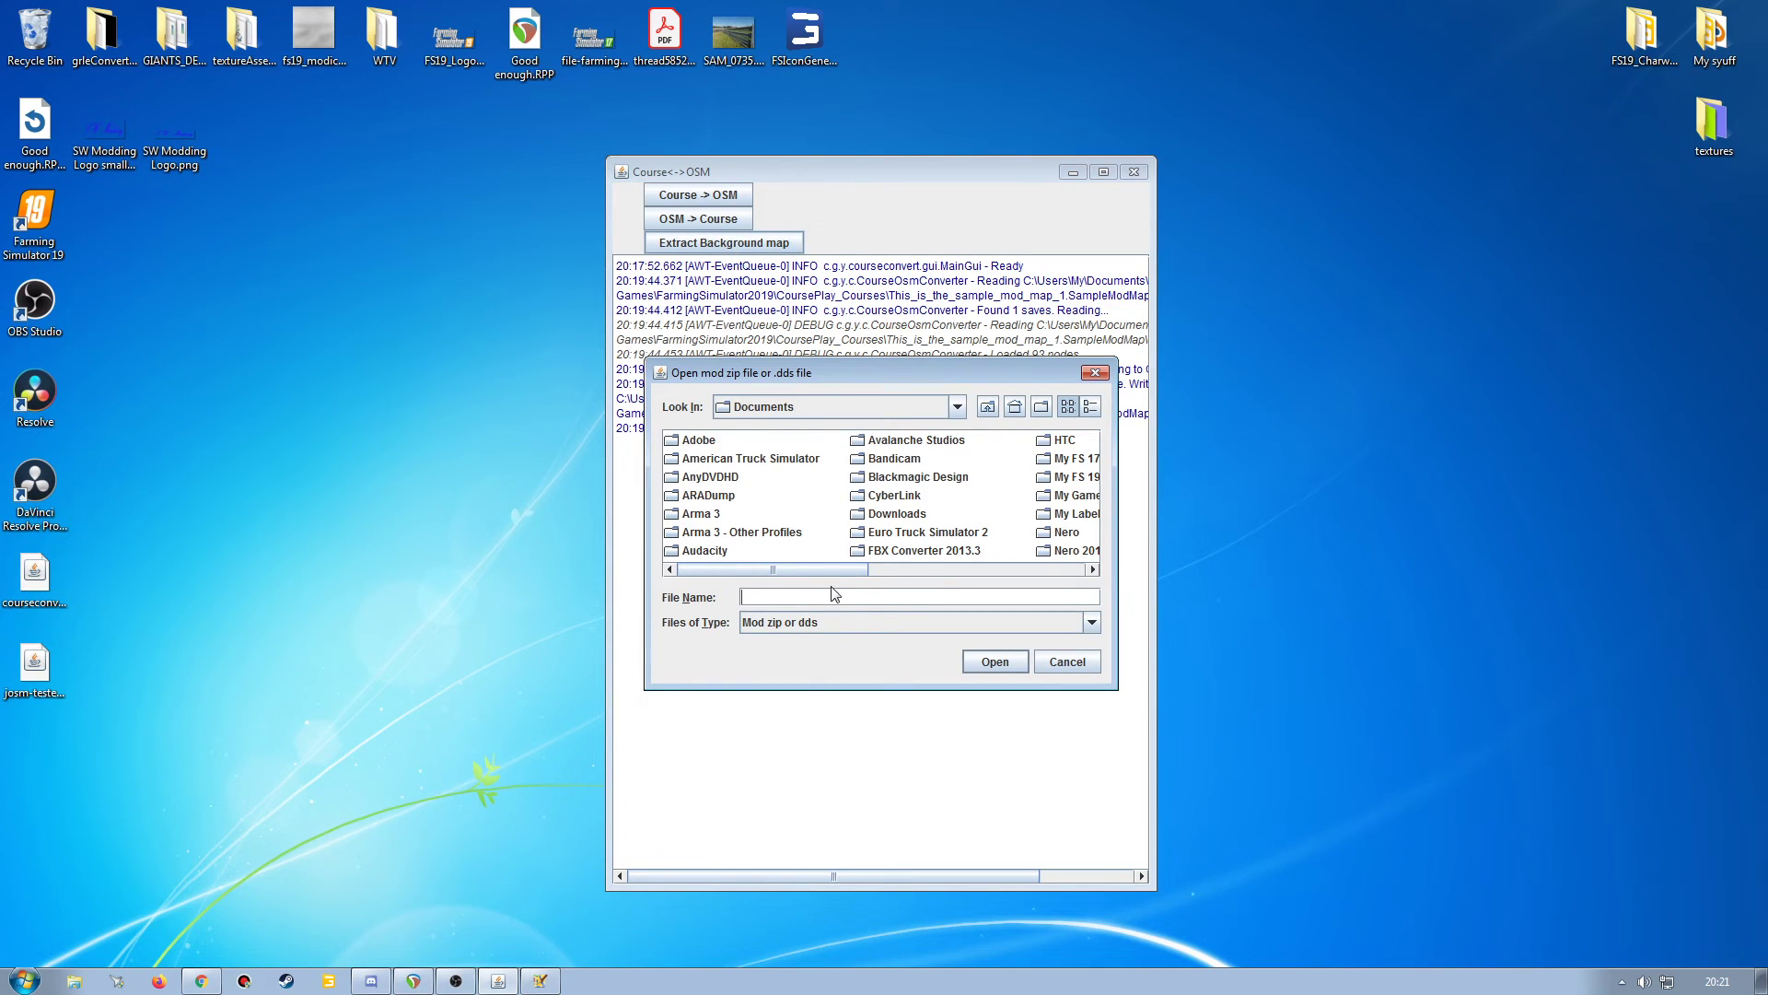
pyautogui.moveTo(831, 566); pyautogui.dragTo(899, 565)
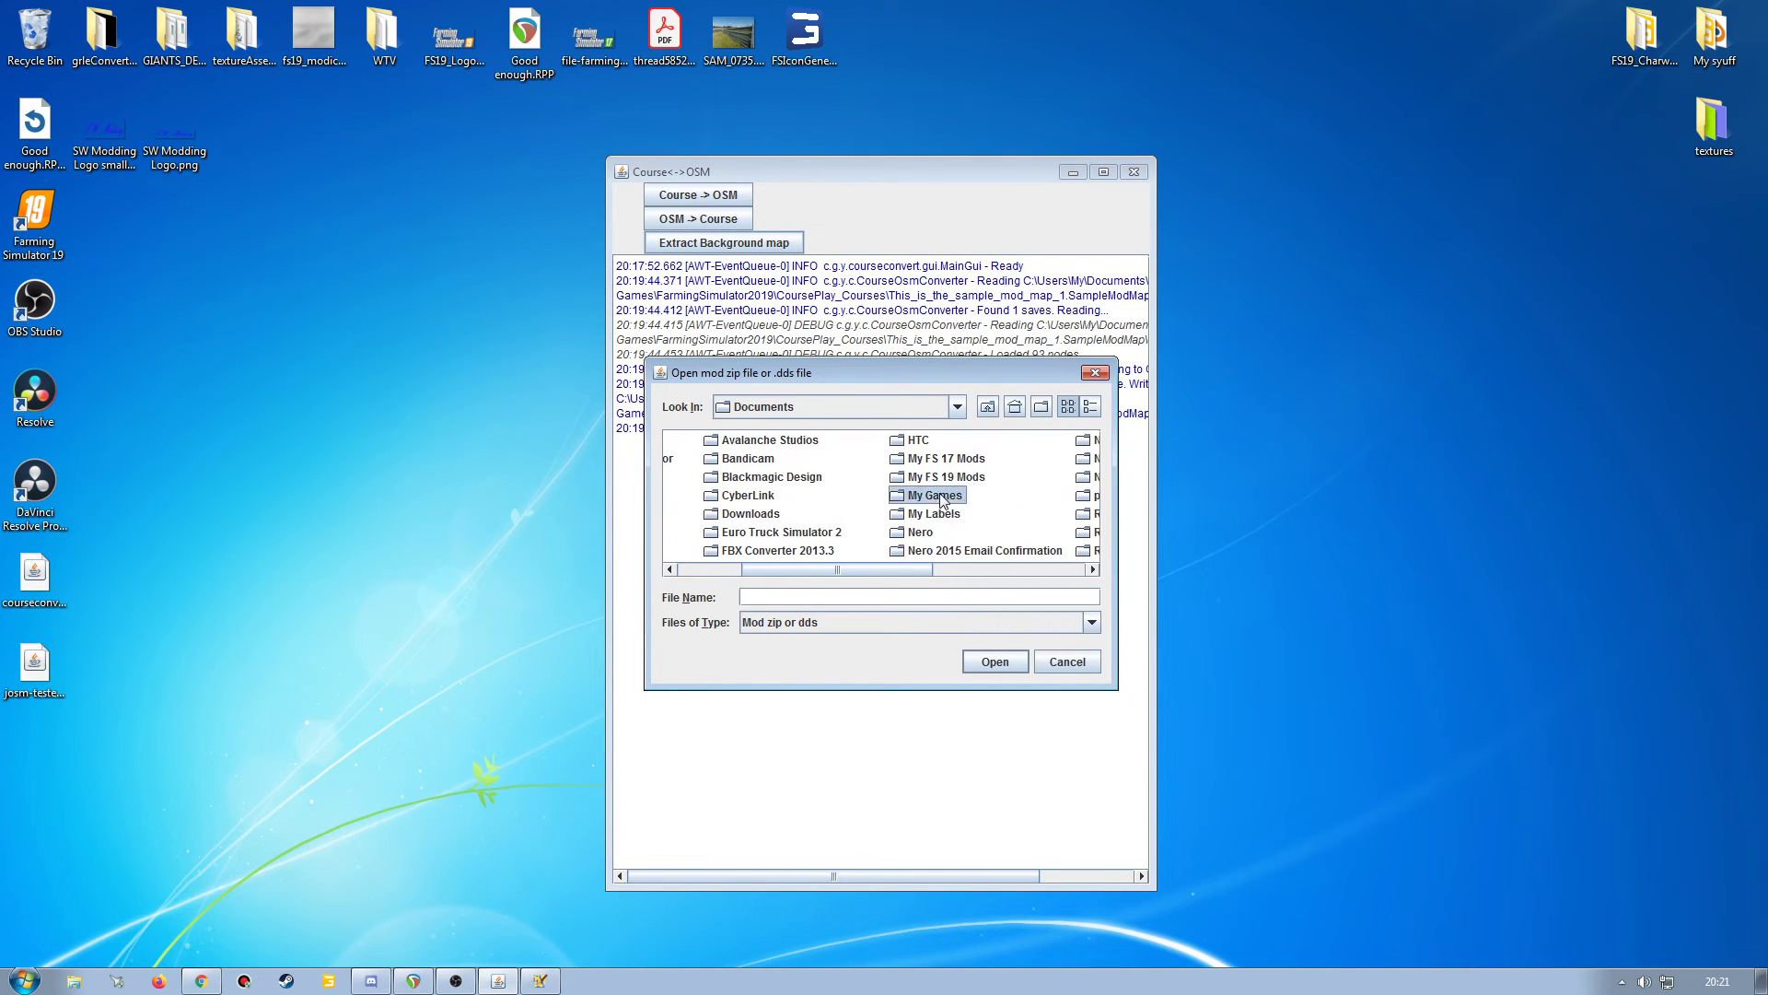
pyautogui.doubleClick(940, 491)
pyautogui.click(751, 446)
pyautogui.doubleClick(751, 448)
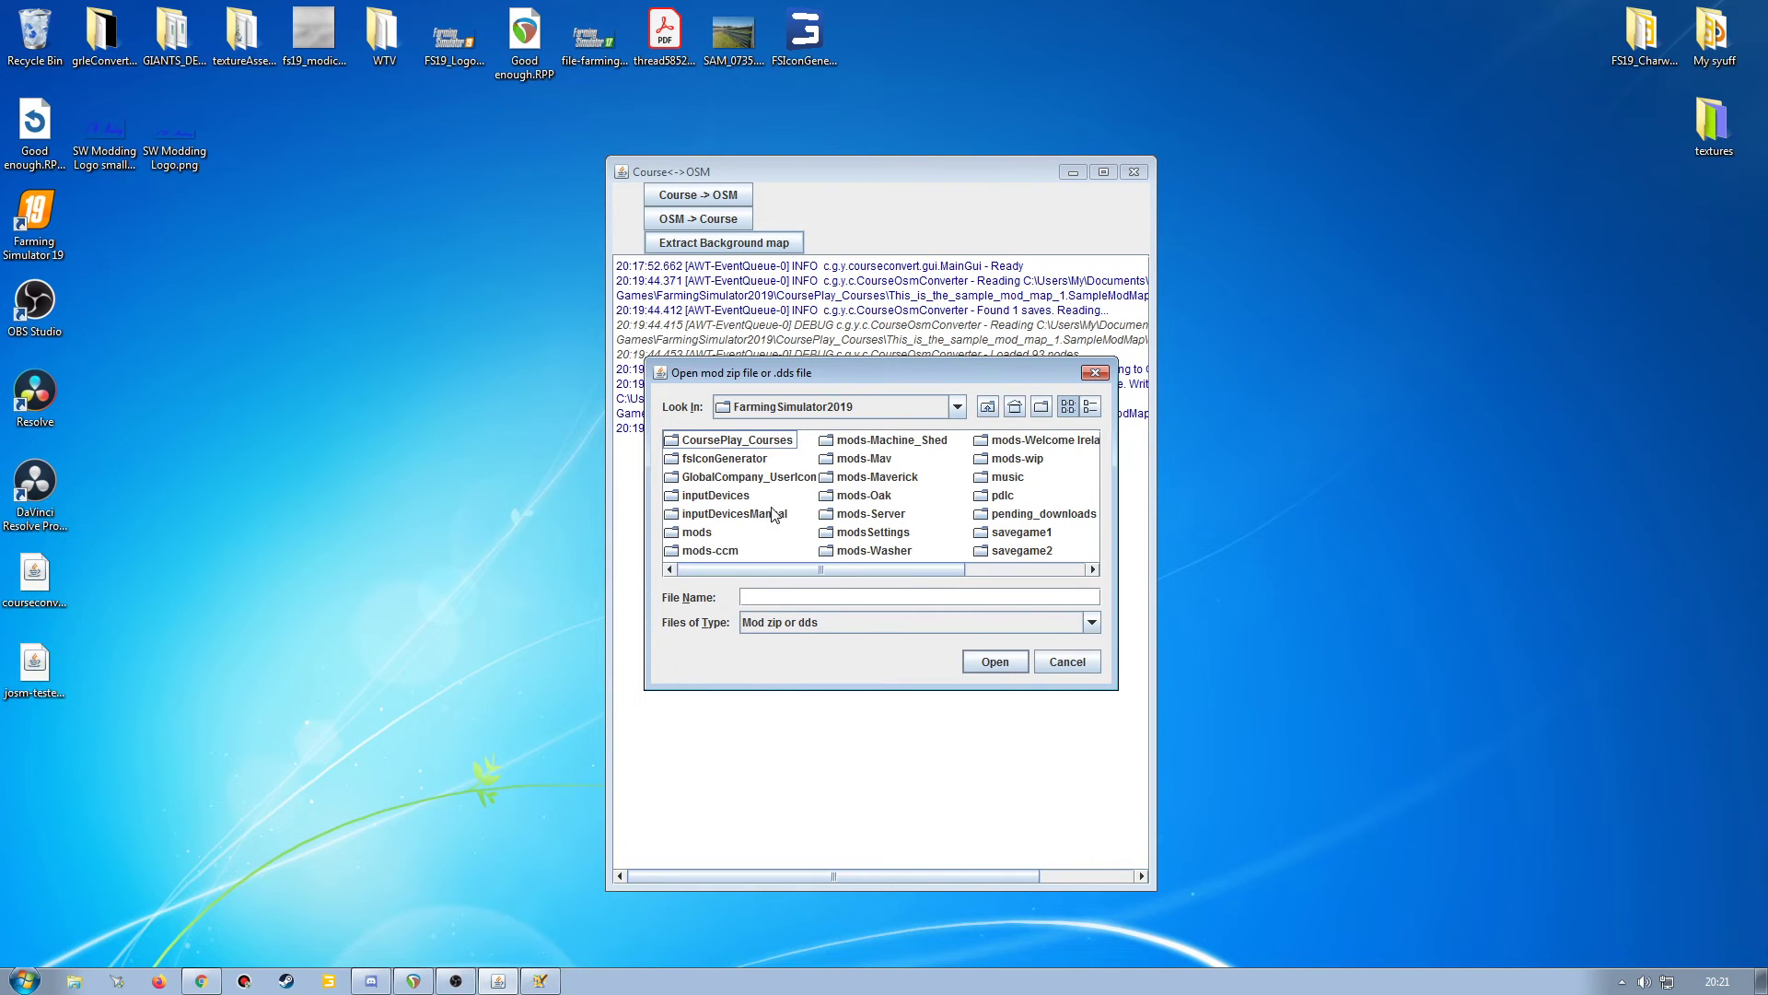
pyautogui.scroll(-3, 761, 571)
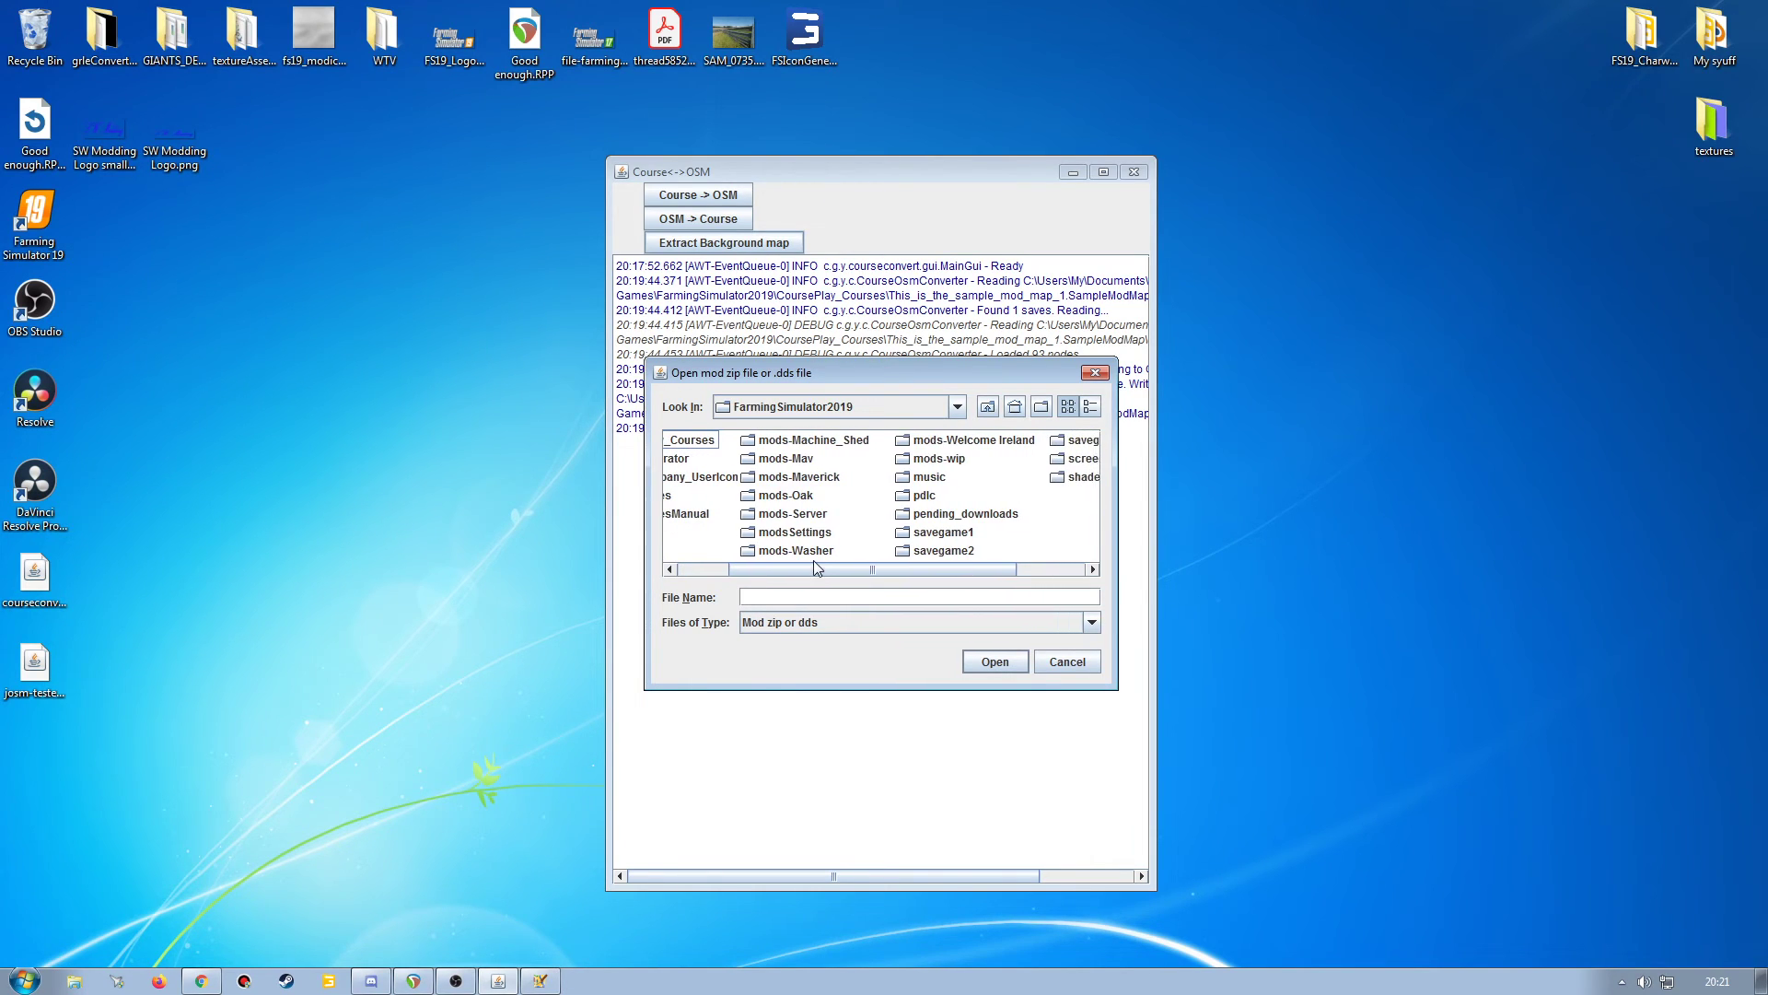
pyautogui.scroll(3, 776, 572)
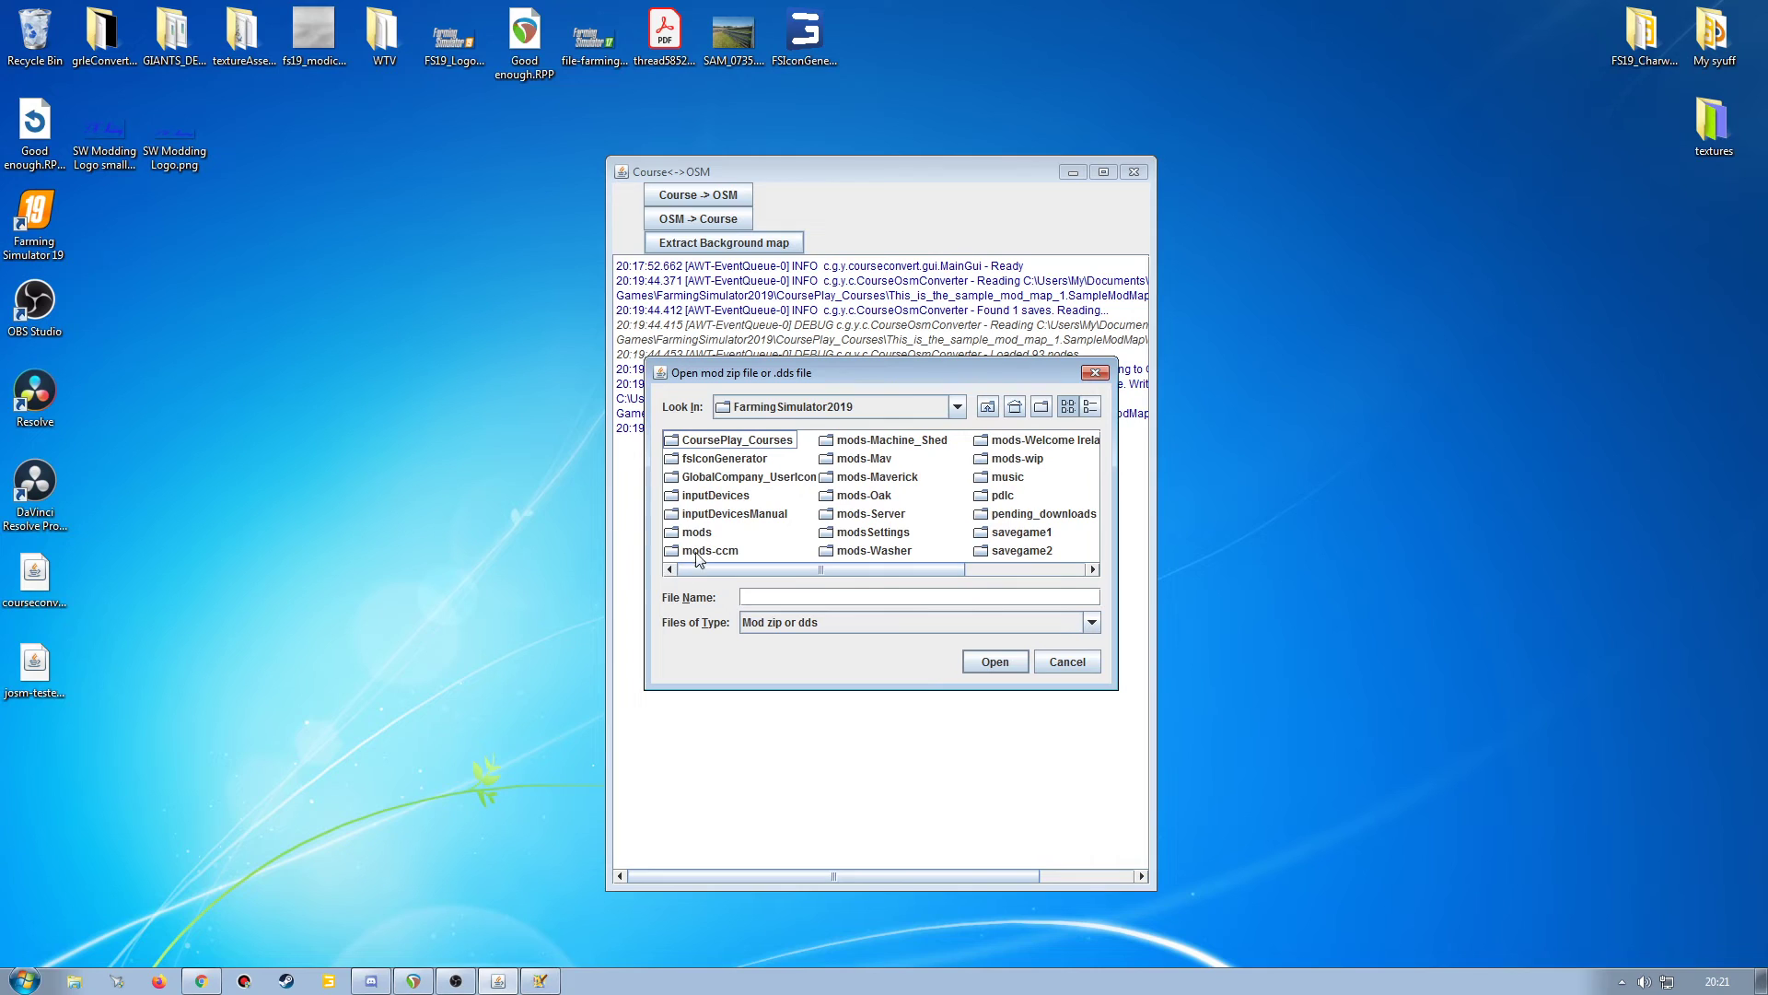
pyautogui.doubleClick(697, 535)
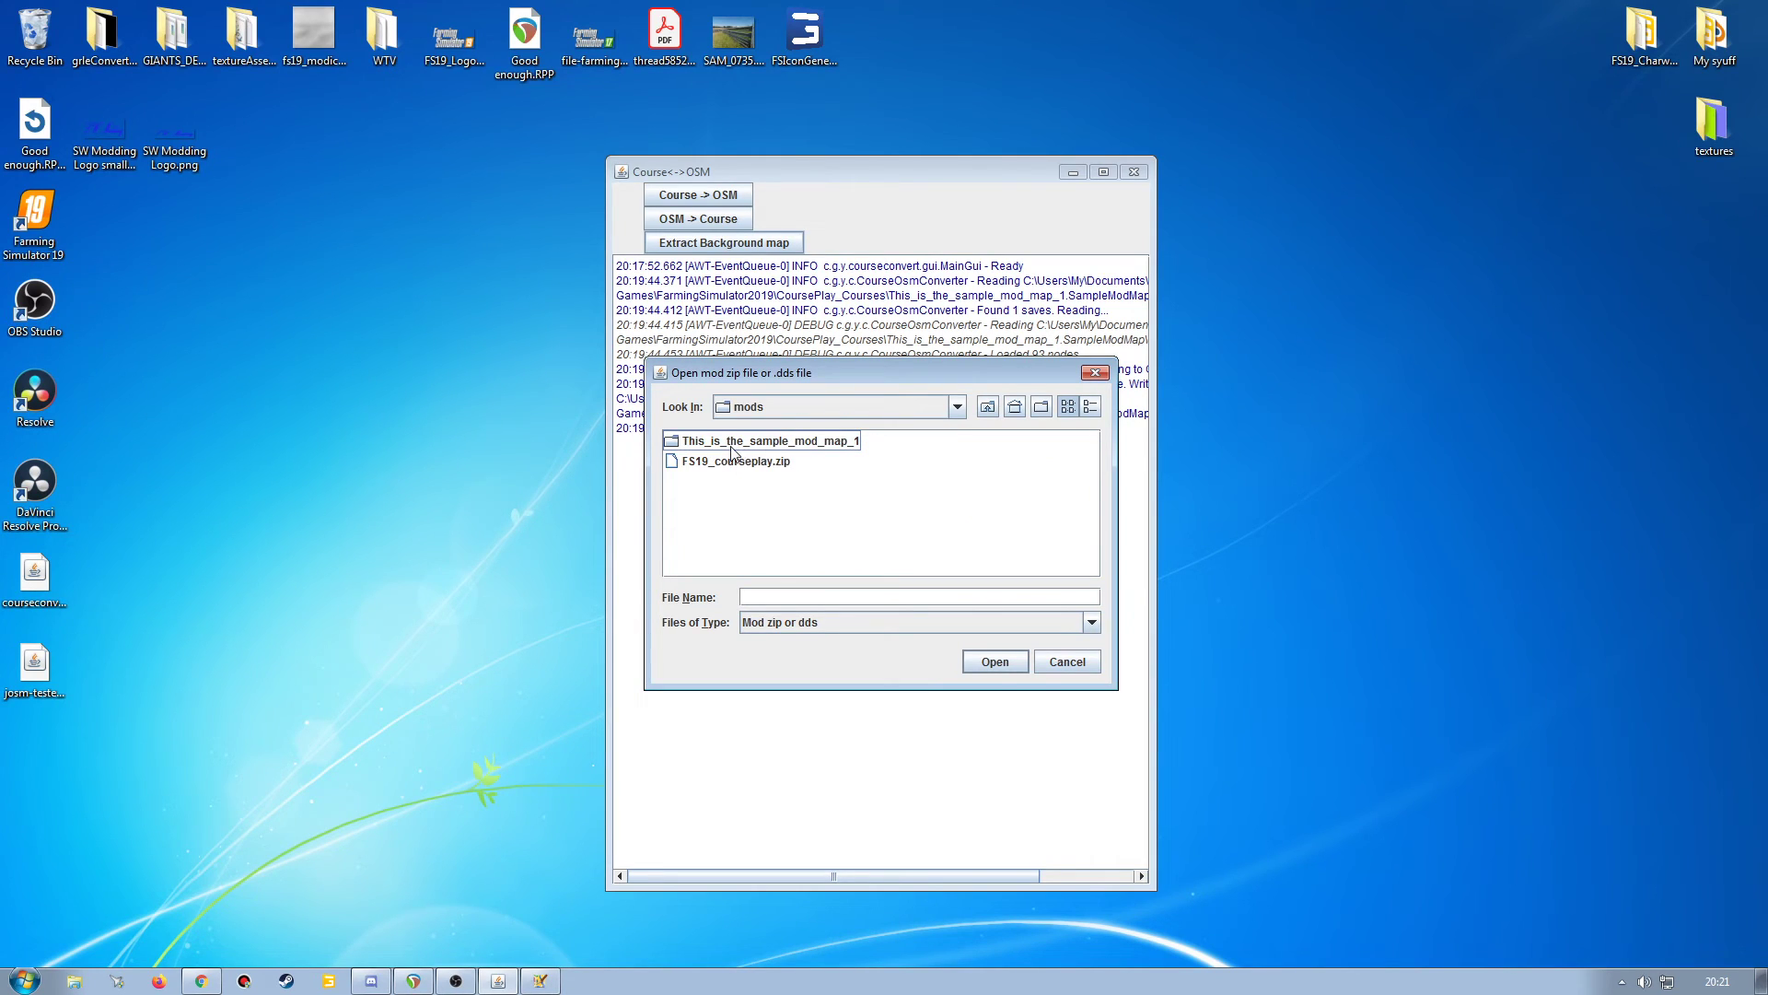
# Try to open the This_is_the_sample_mod_map_1 folder in the source file dialog.
pyautogui.click(733, 447)
pyautogui.doubleClick(743, 443)
pyautogui.click(741, 502)
pyautogui.doubleClick(711, 445)
pyautogui.click(728, 500)
pyautogui.click(743, 444)
pyautogui.click(745, 501)
pyautogui.click(682, 465)
pyautogui.click(708, 521)
# Choose pda_map_H.dds from the maps folder of This_is_the_sample_mod_map_1 as the background map source.
pyautogui.click(683, 444)
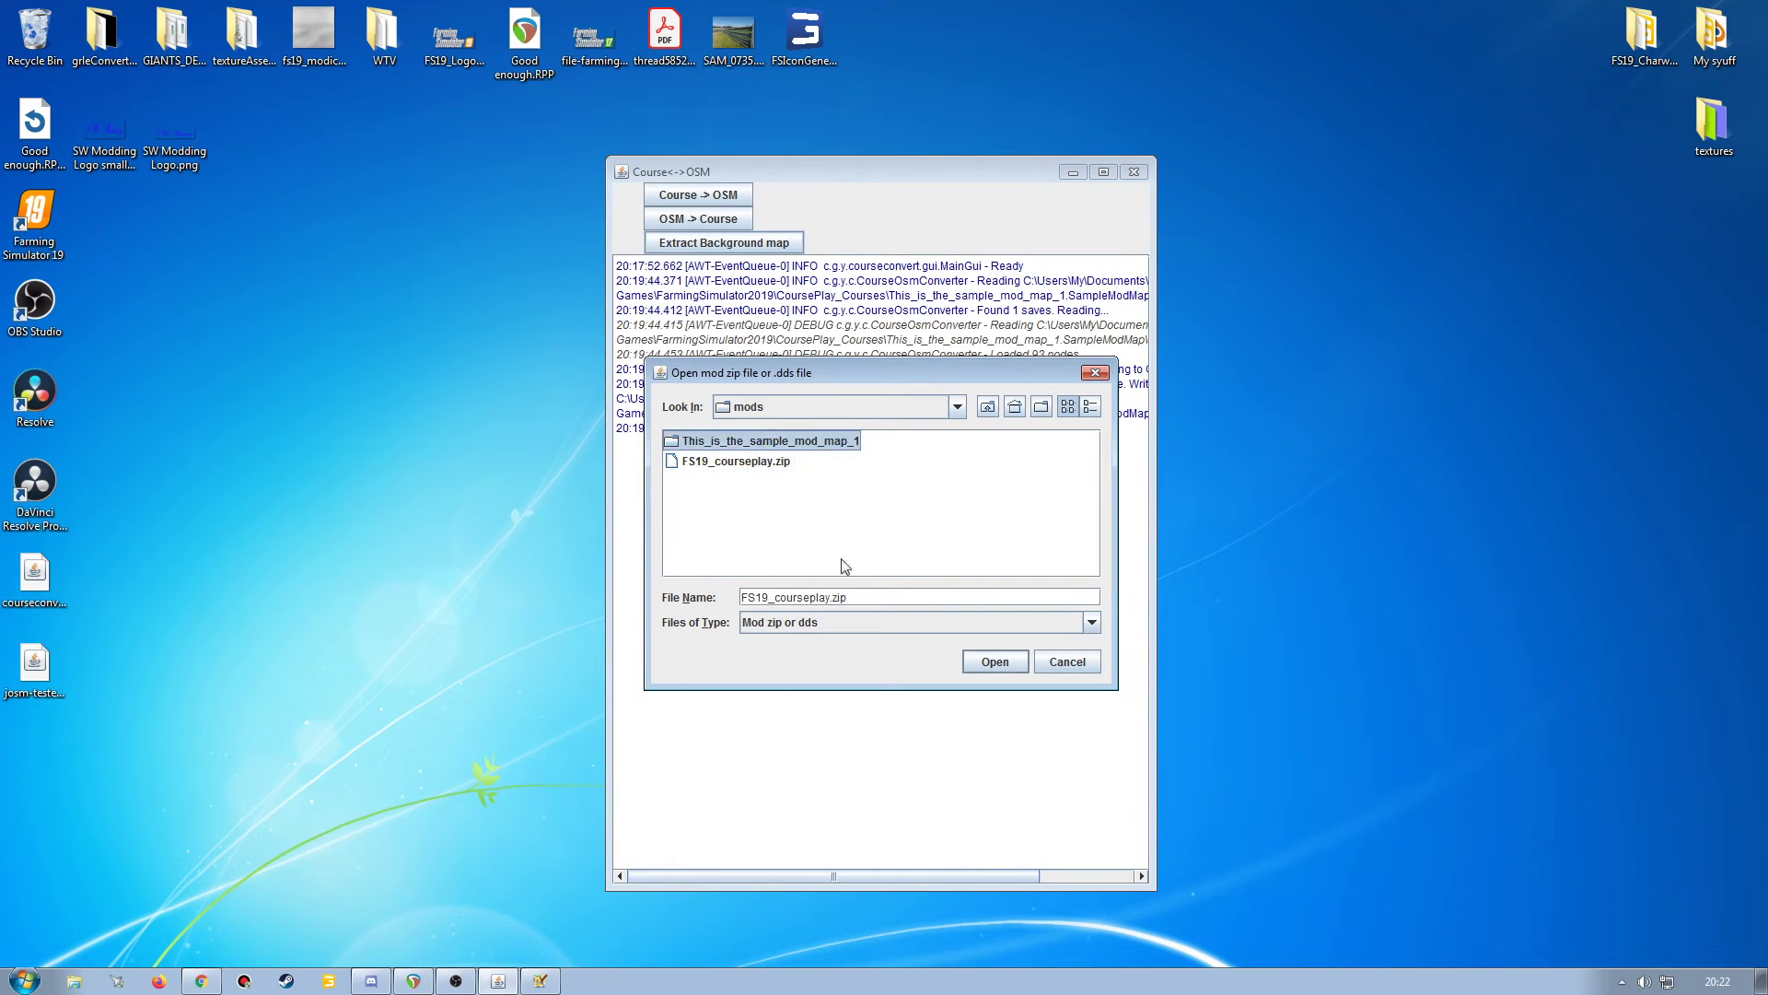
pyautogui.click(994, 662)
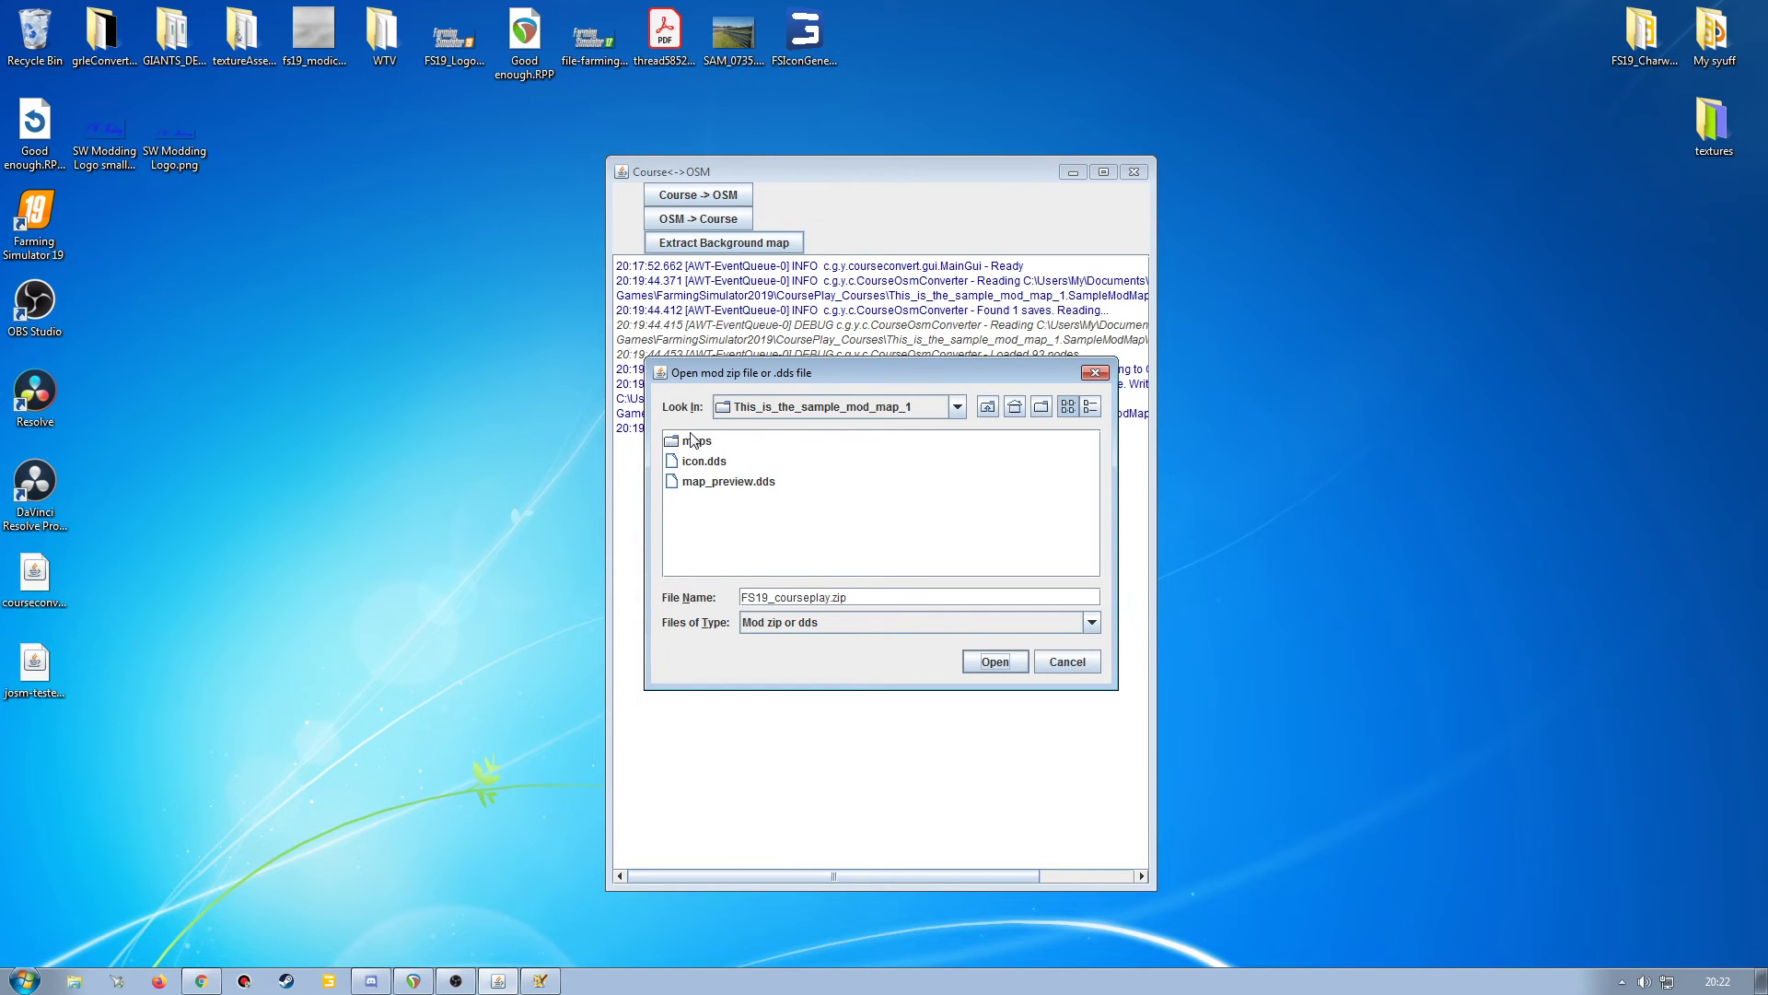
pyautogui.doubleClick(695, 443)
pyautogui.click(725, 470)
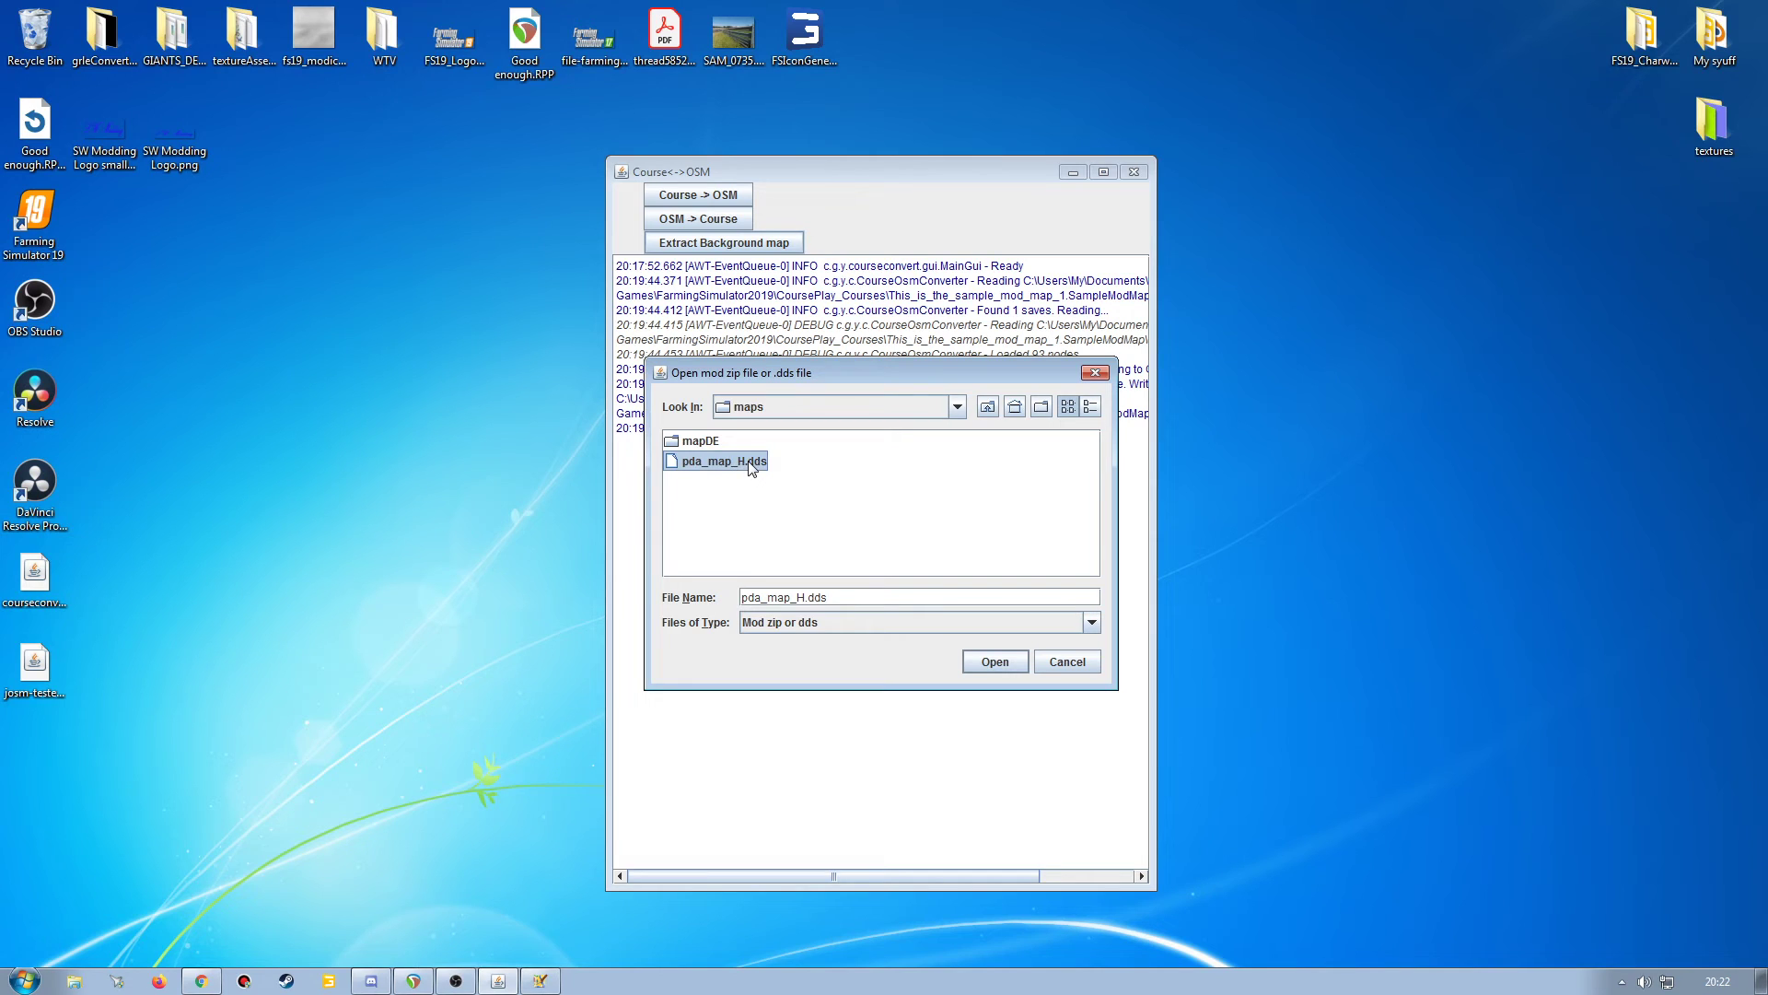
pyautogui.click(995, 662)
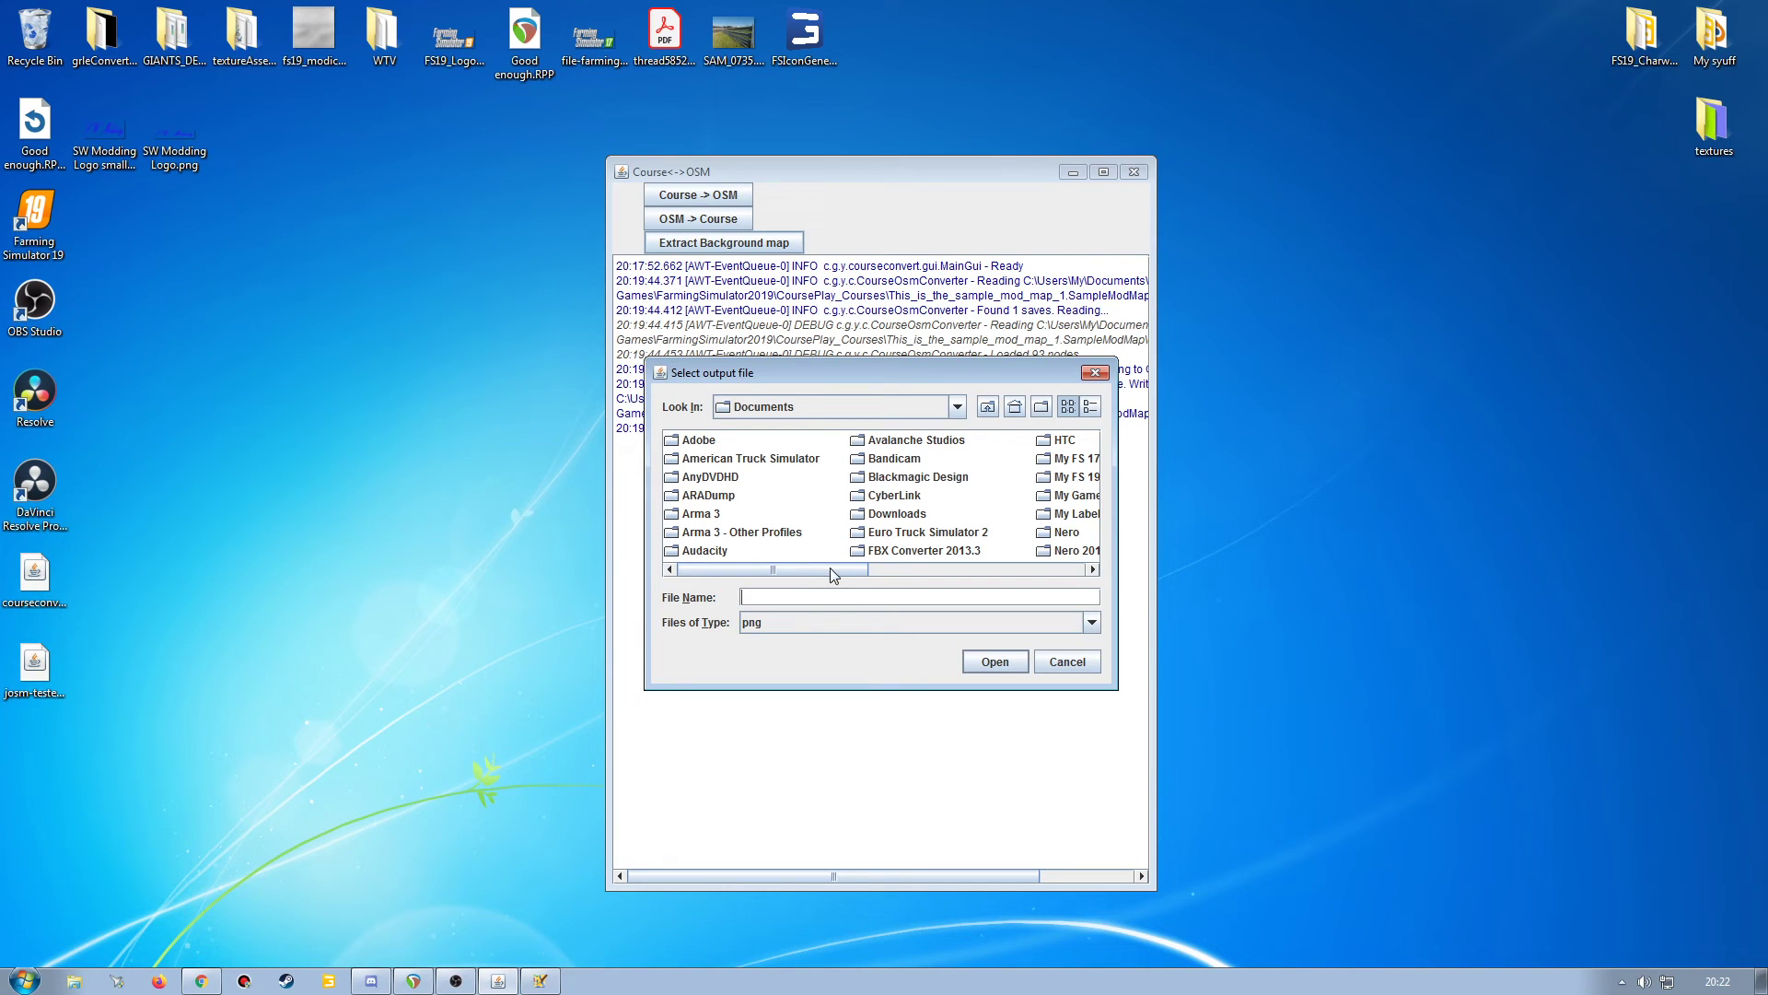
# Write the extracted background map to the existing map.png in FarmingSimulator2019's CoursePlay_Courses folder, and dismiss the completion message.
pyautogui.moveTo(830, 568); pyautogui.dragTo(882, 568)
pyautogui.click(967, 497)
pyautogui.doubleClick(969, 497)
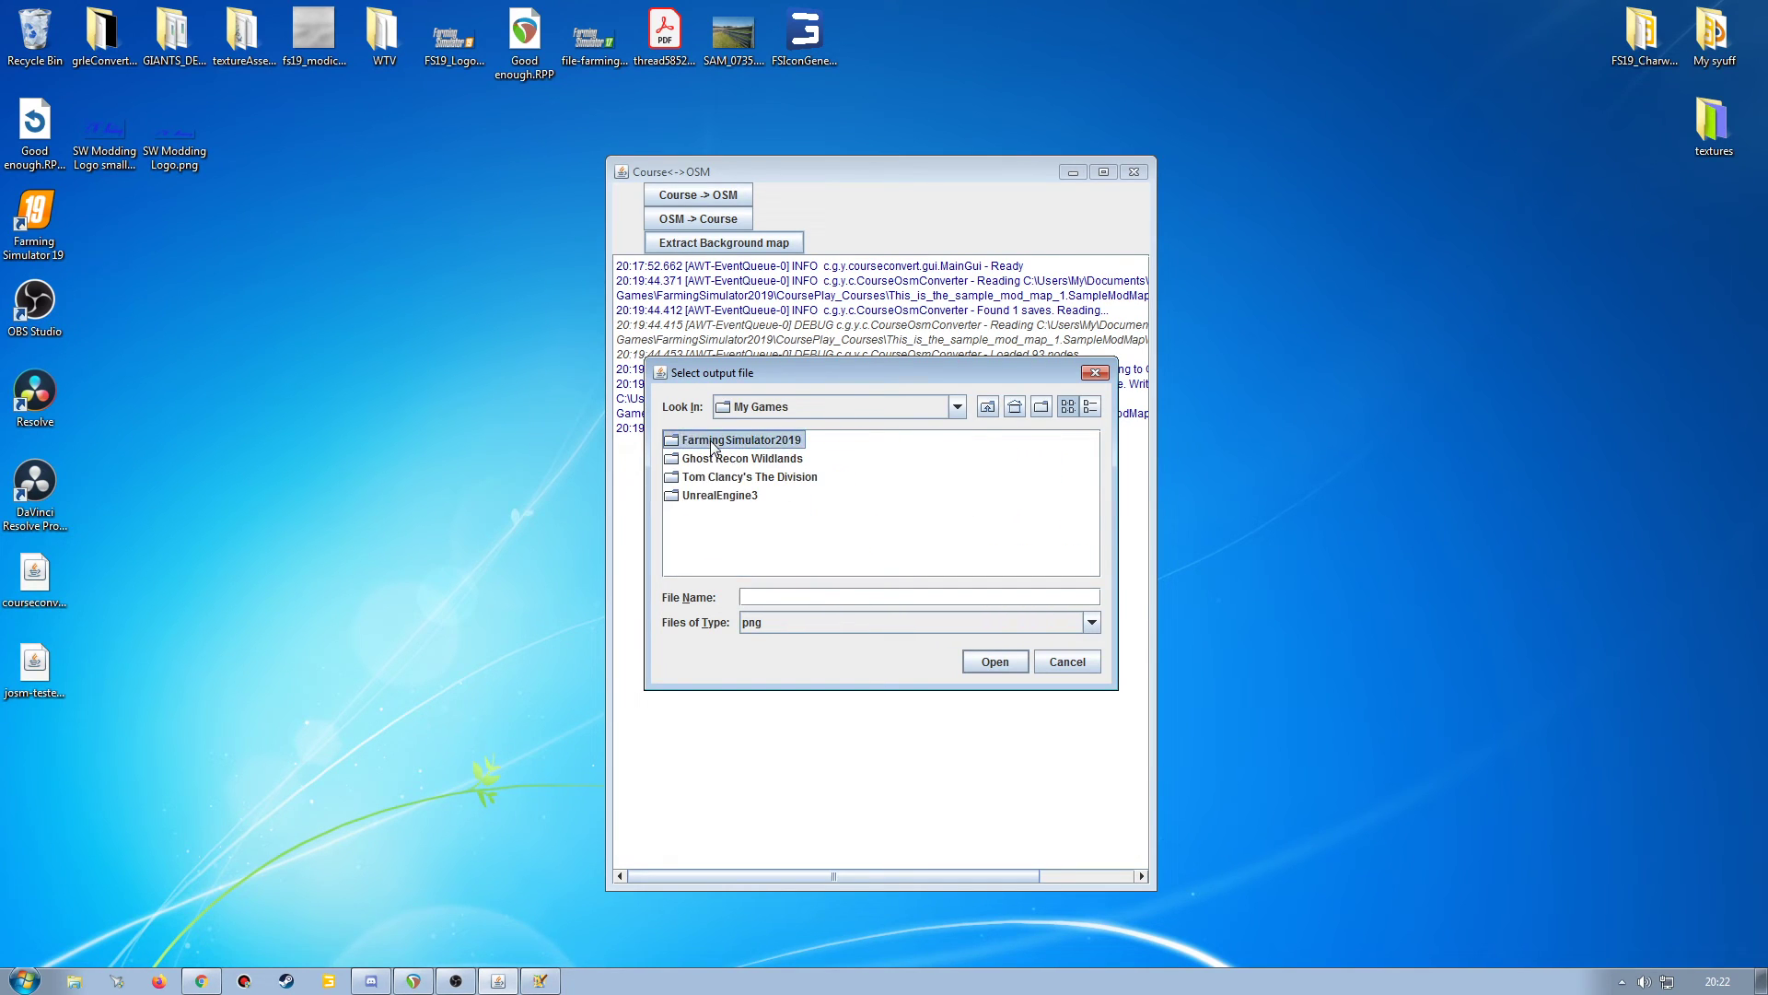
pyautogui.doubleClick(718, 442)
pyautogui.doubleClick(720, 441)
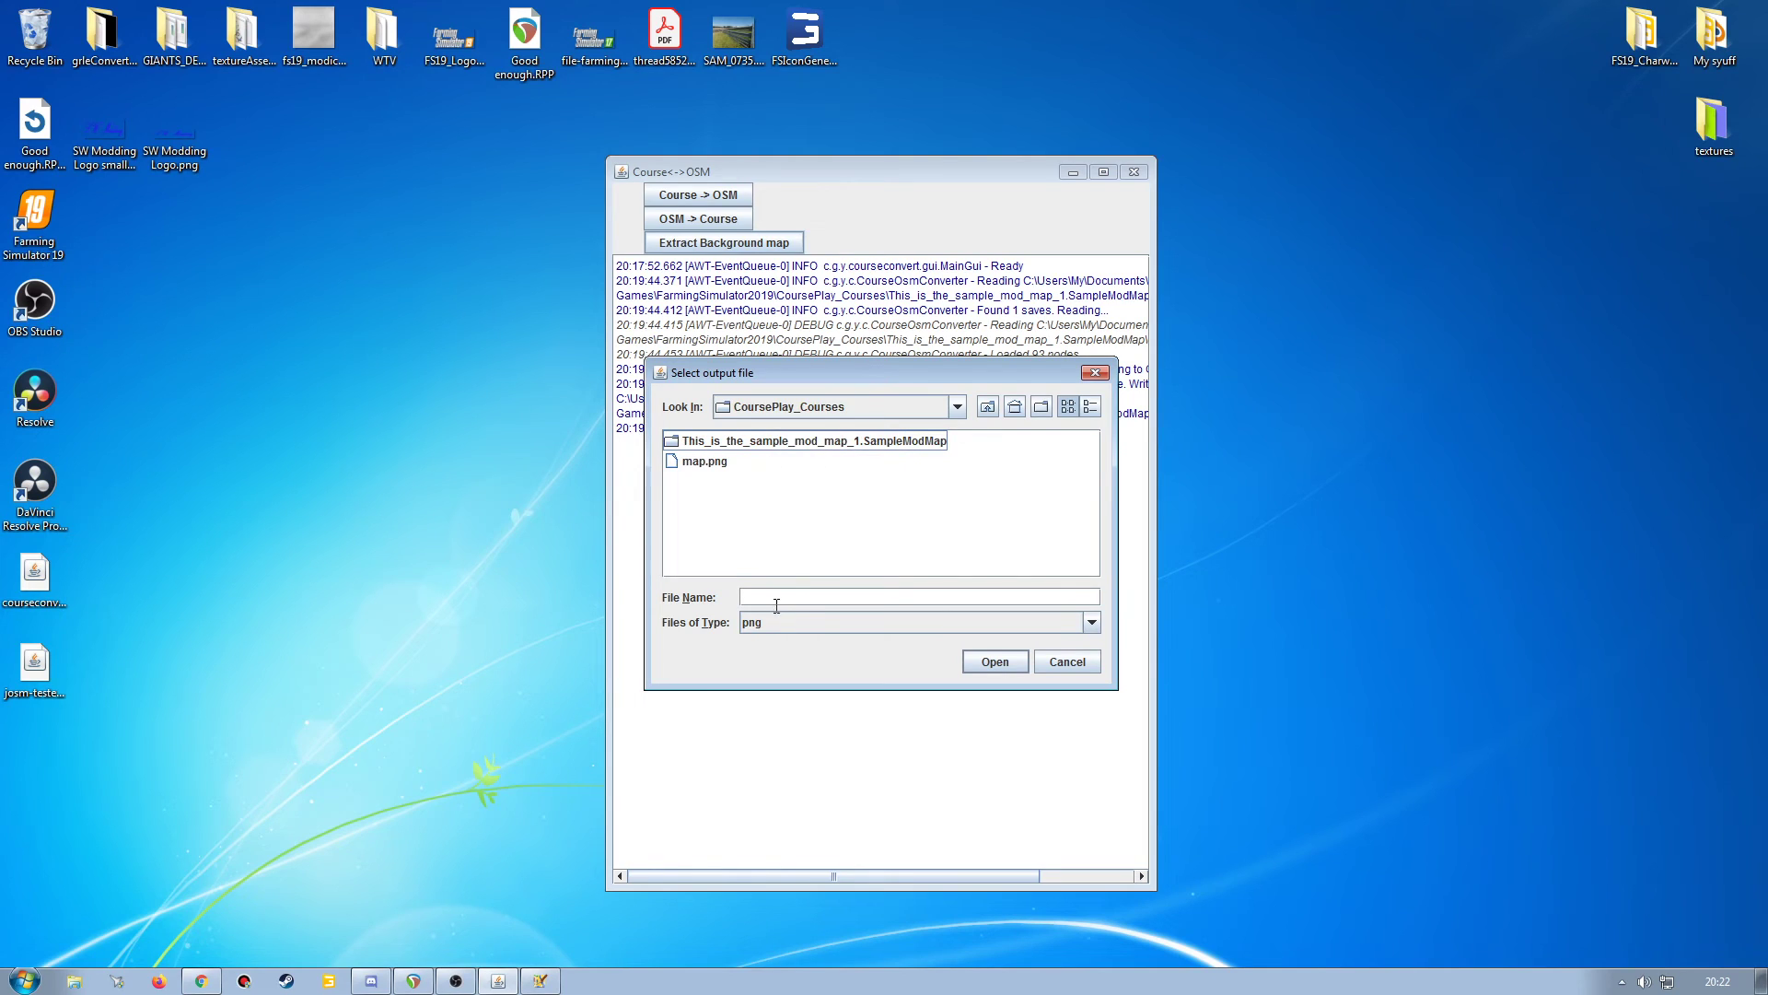
pyautogui.click(702, 464)
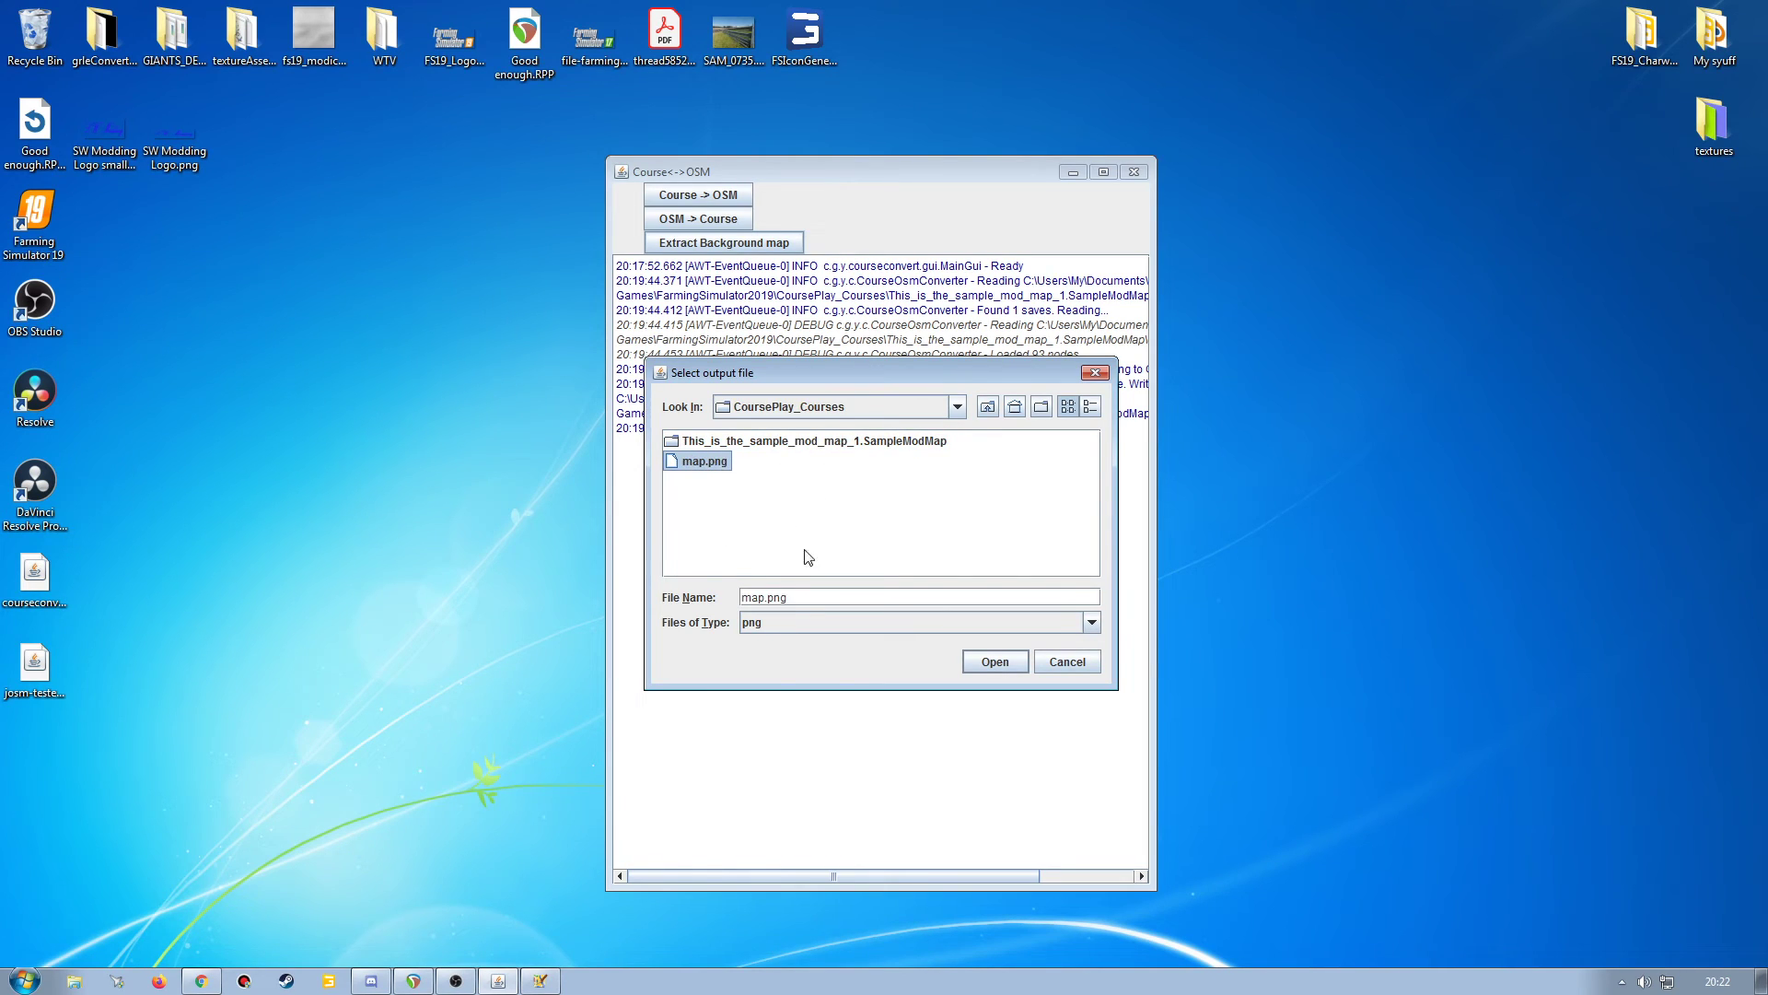
pyautogui.click(1005, 661)
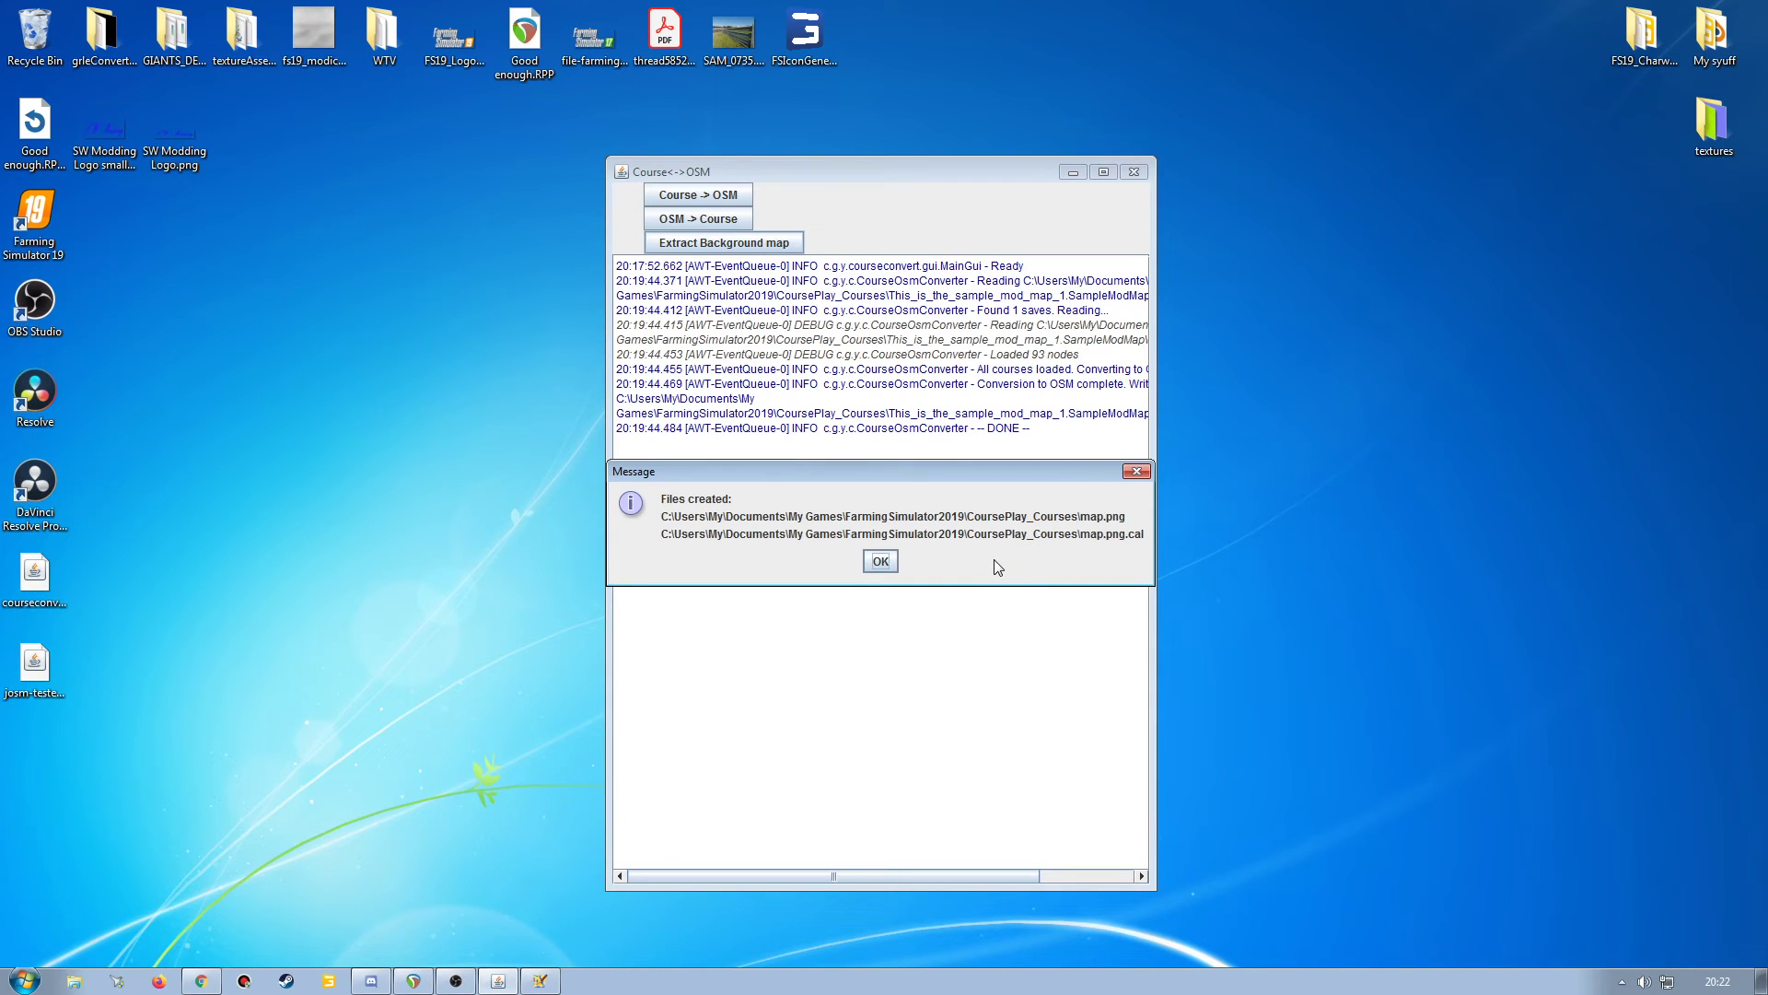
pyautogui.click(880, 561)
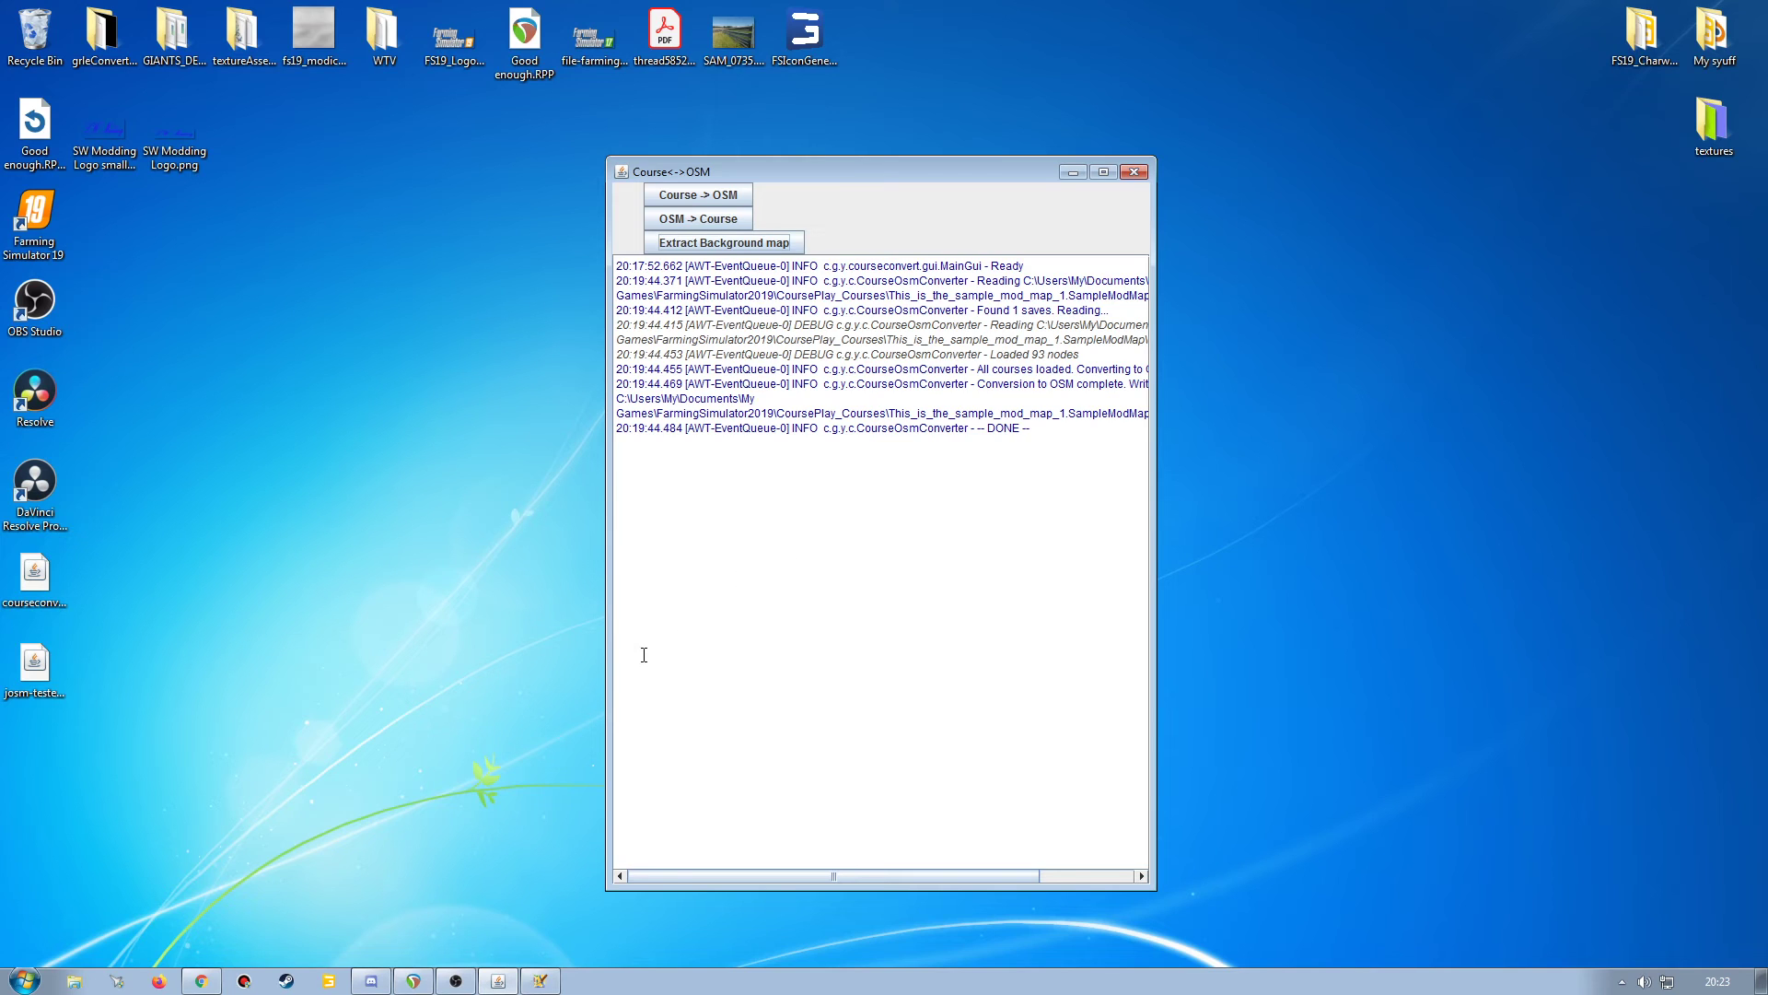
# Consult the converter's GitHub instructions, switch to JOSM, and look up the PicLayer plugin in the plugin preferences by searching for "pic".
pyautogui.click(207, 979)
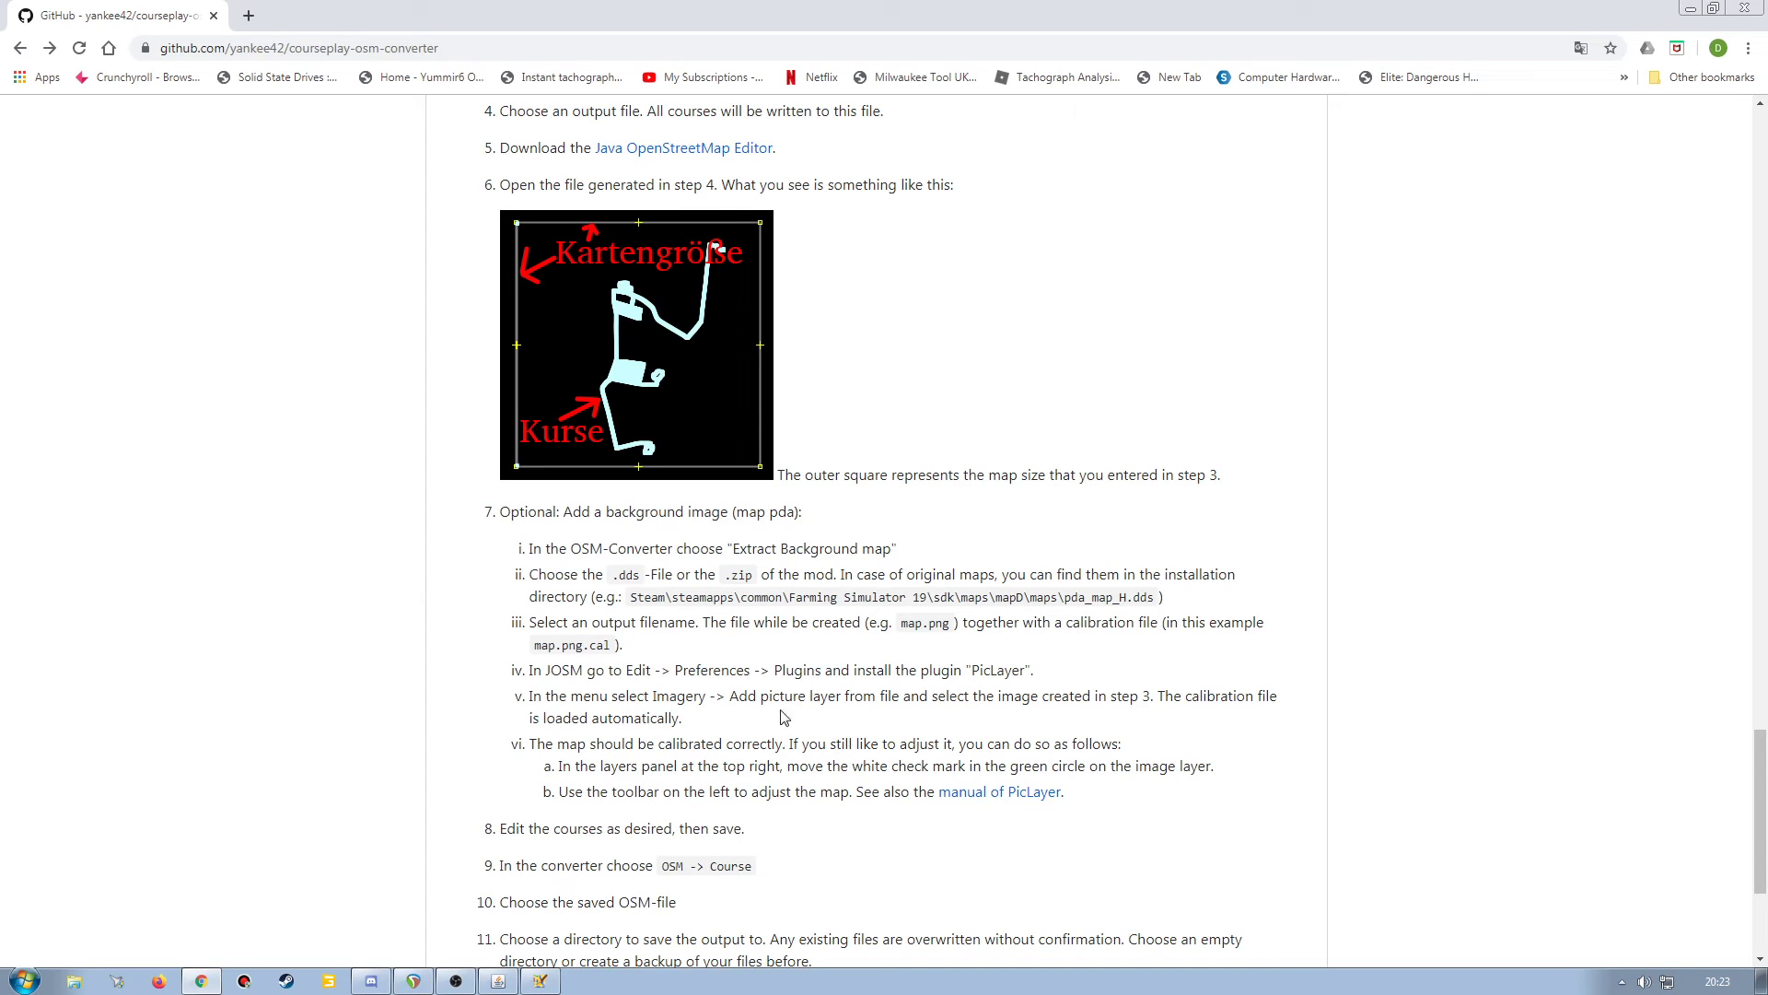
pyautogui.scroll(-1, 767, 714)
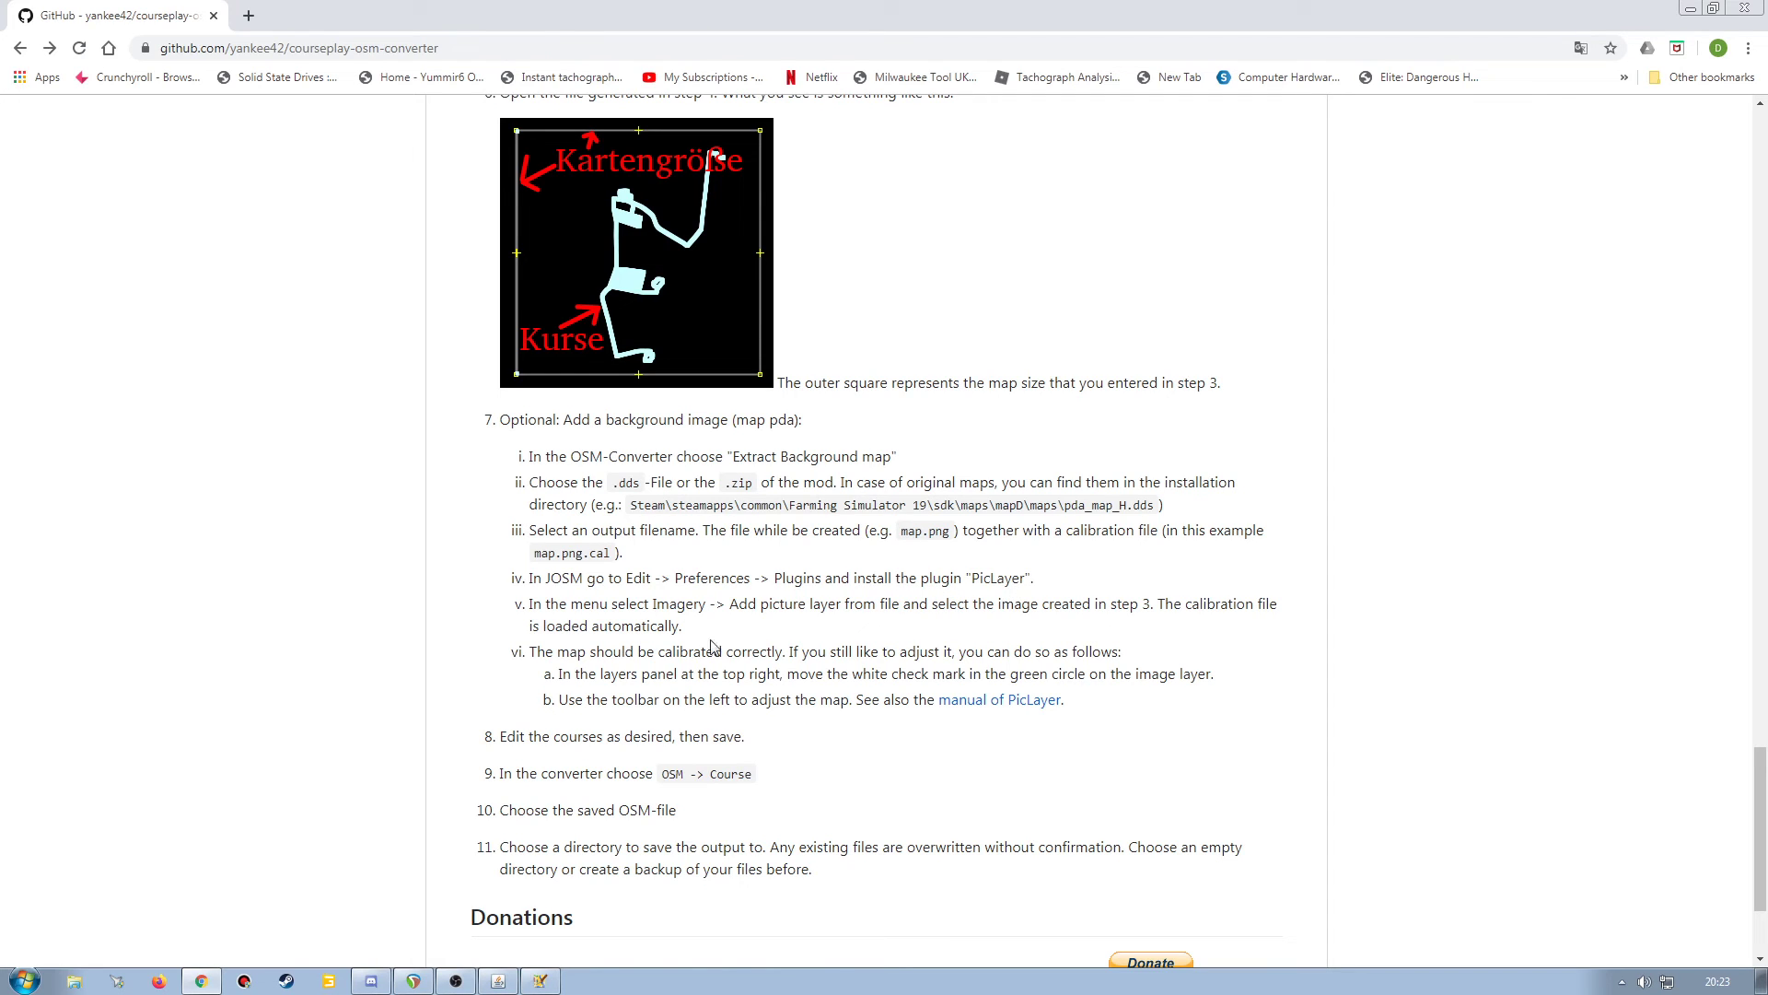
pyautogui.click(541, 980)
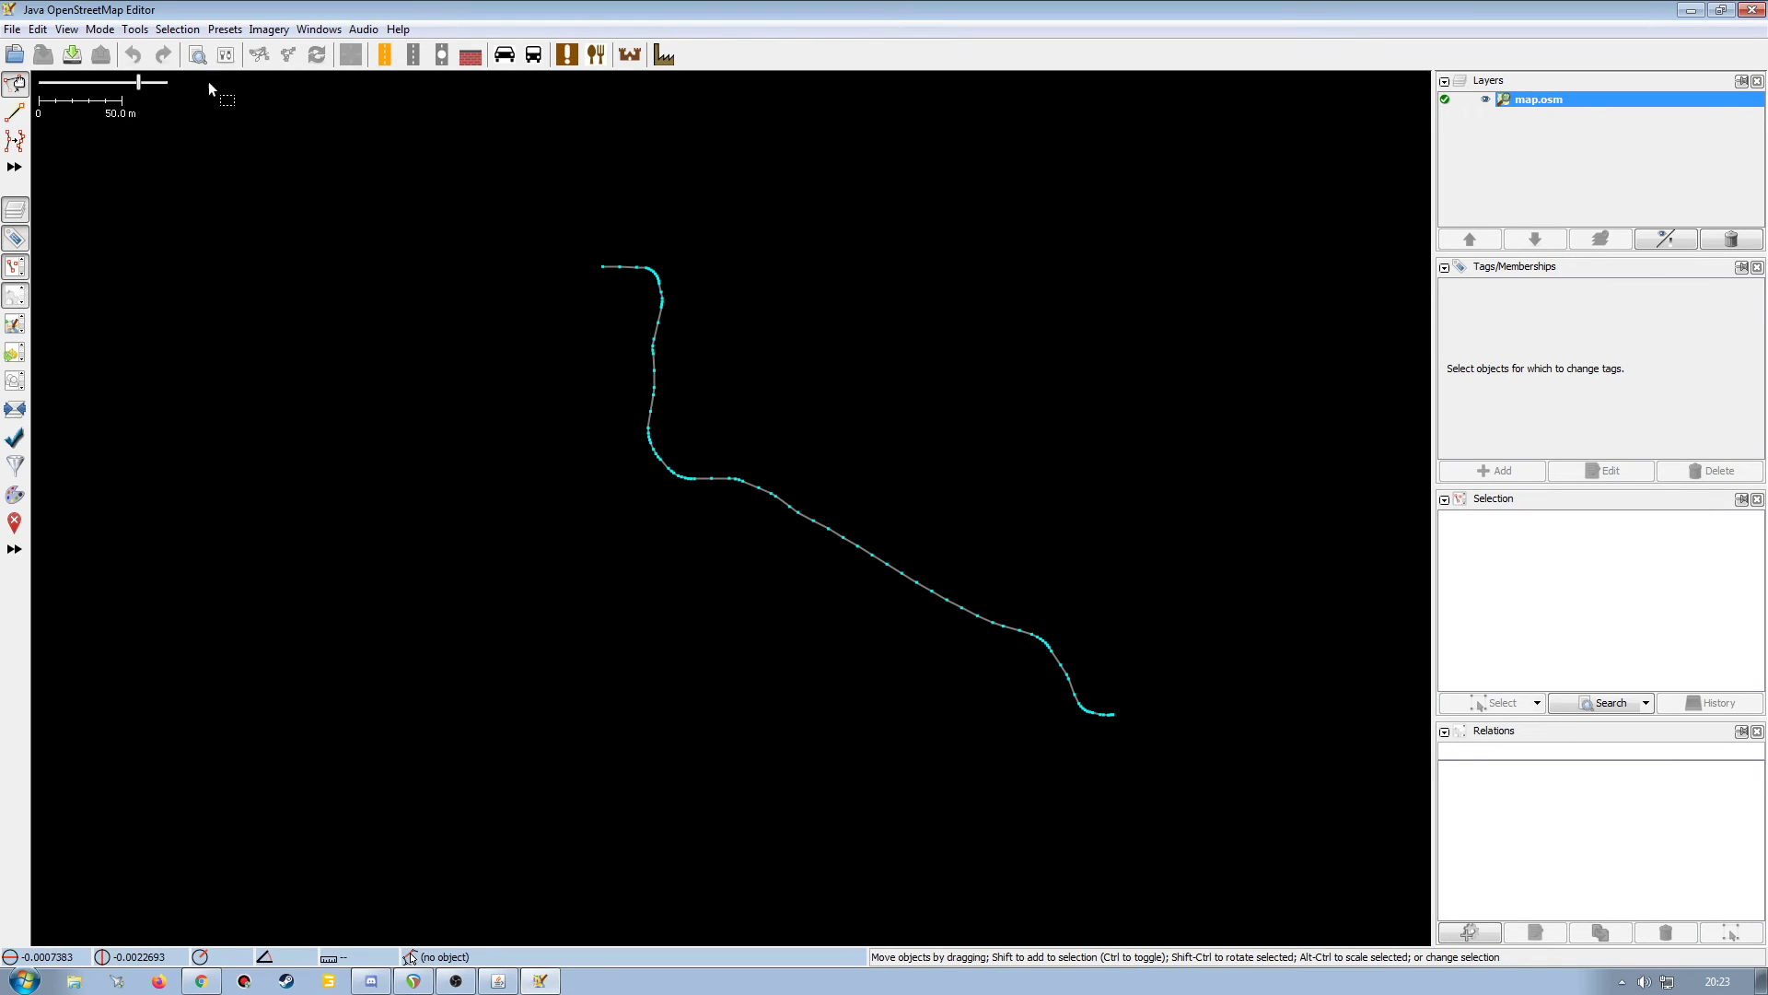
pyautogui.click(38, 29)
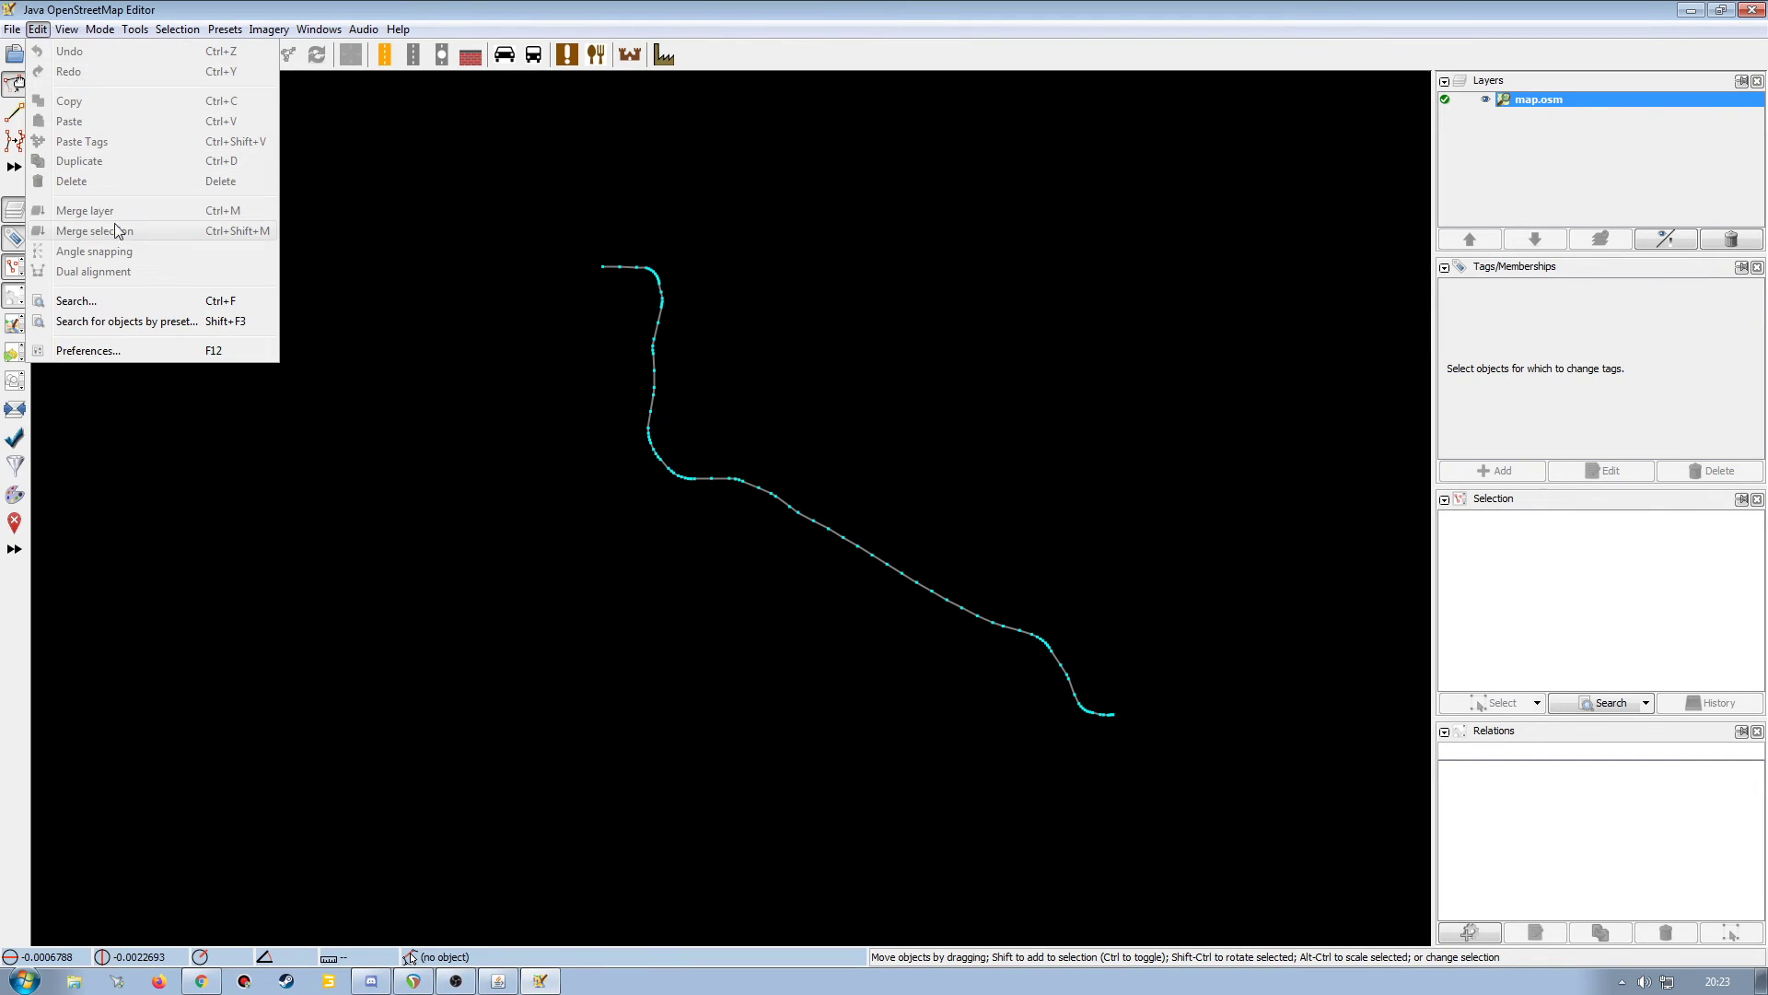
pyautogui.click(138, 351)
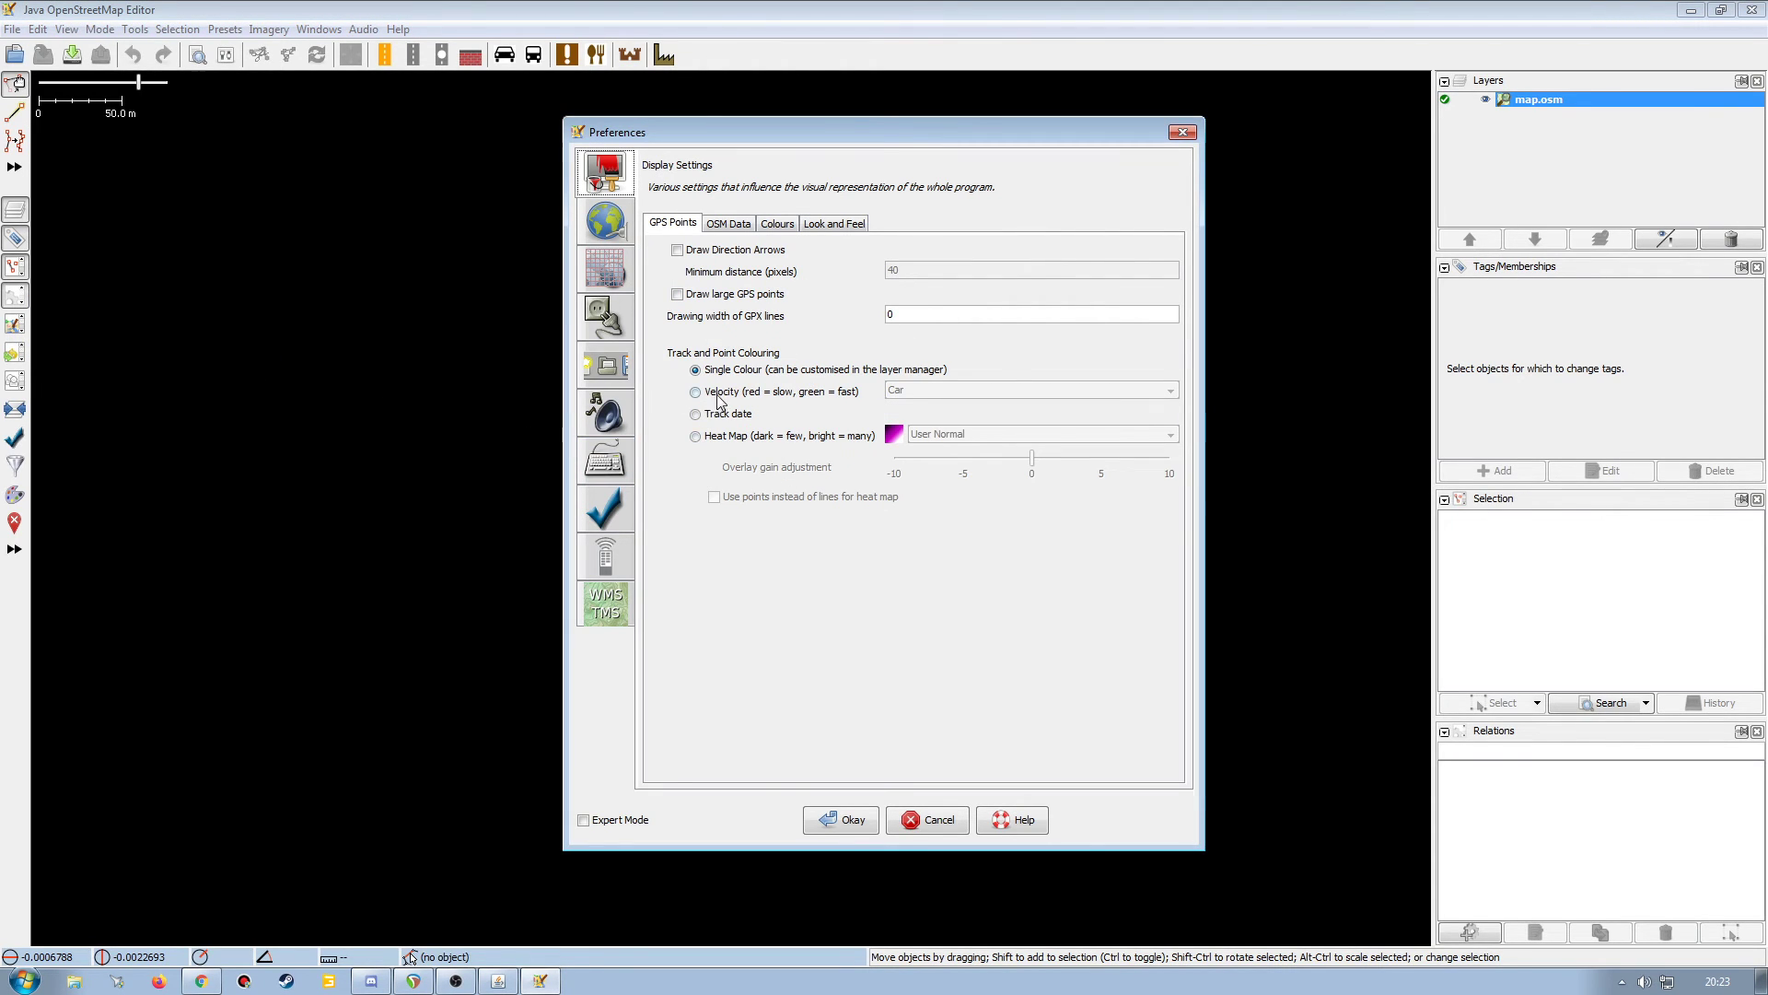
pyautogui.click(606, 327)
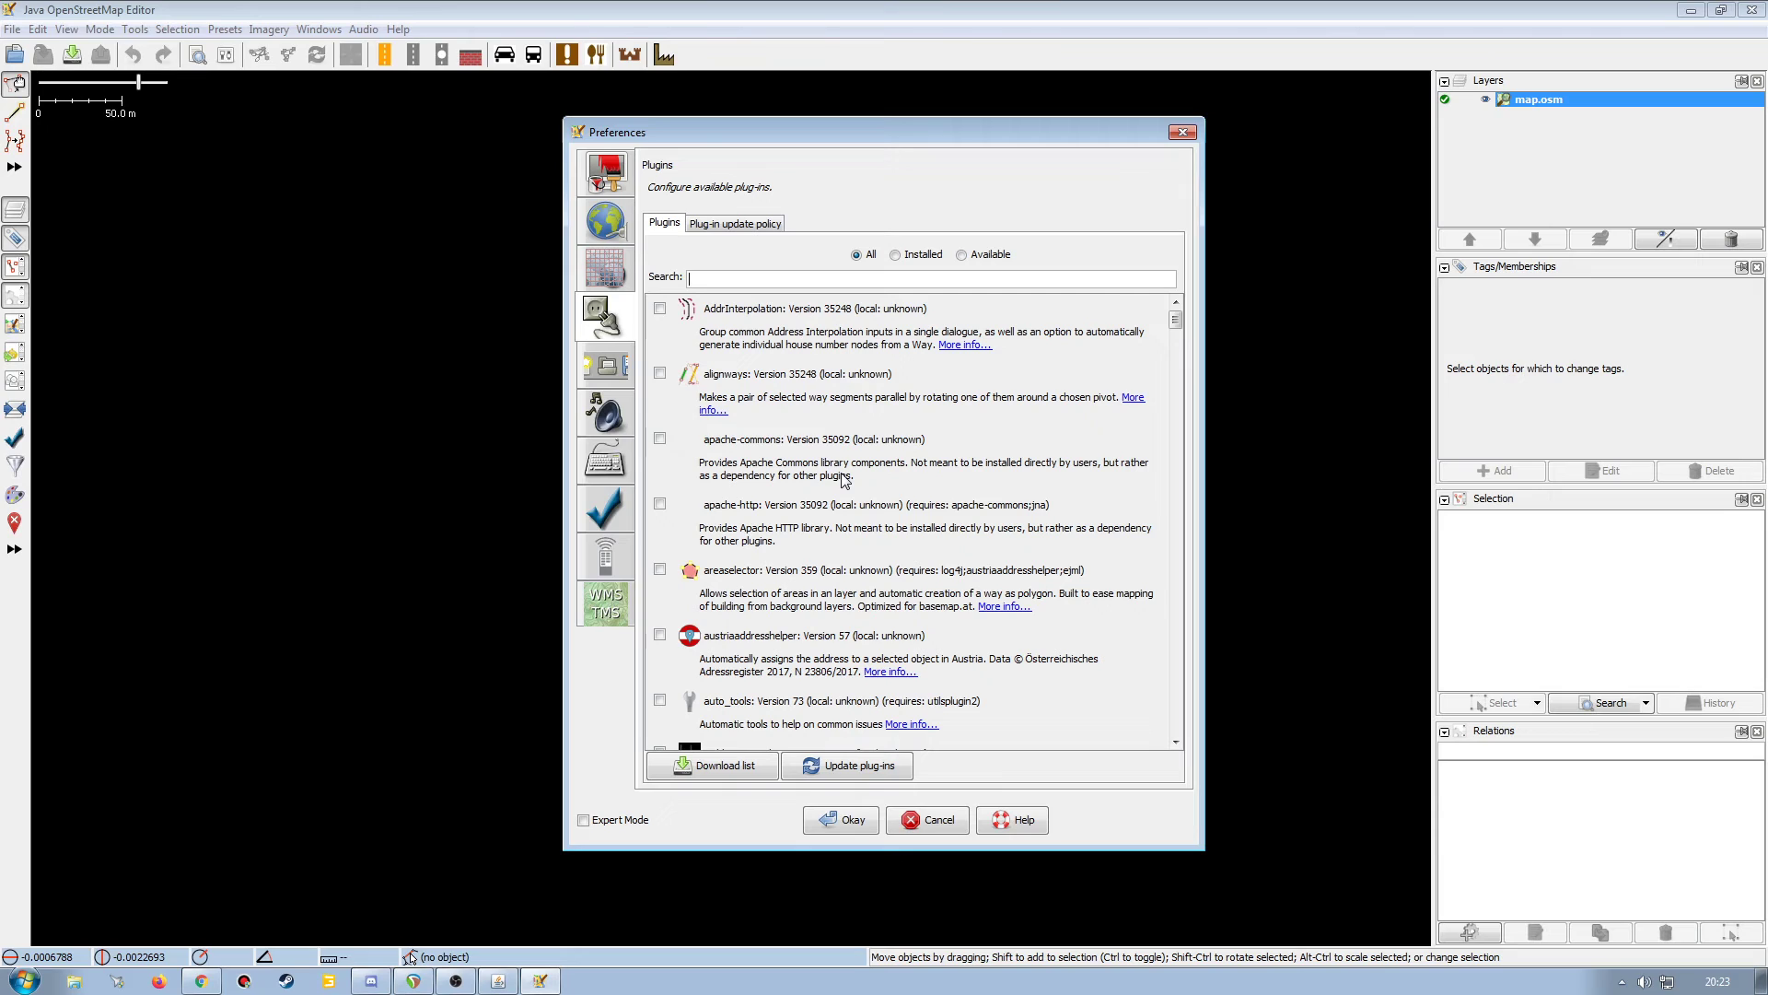
pyautogui.write('pic')
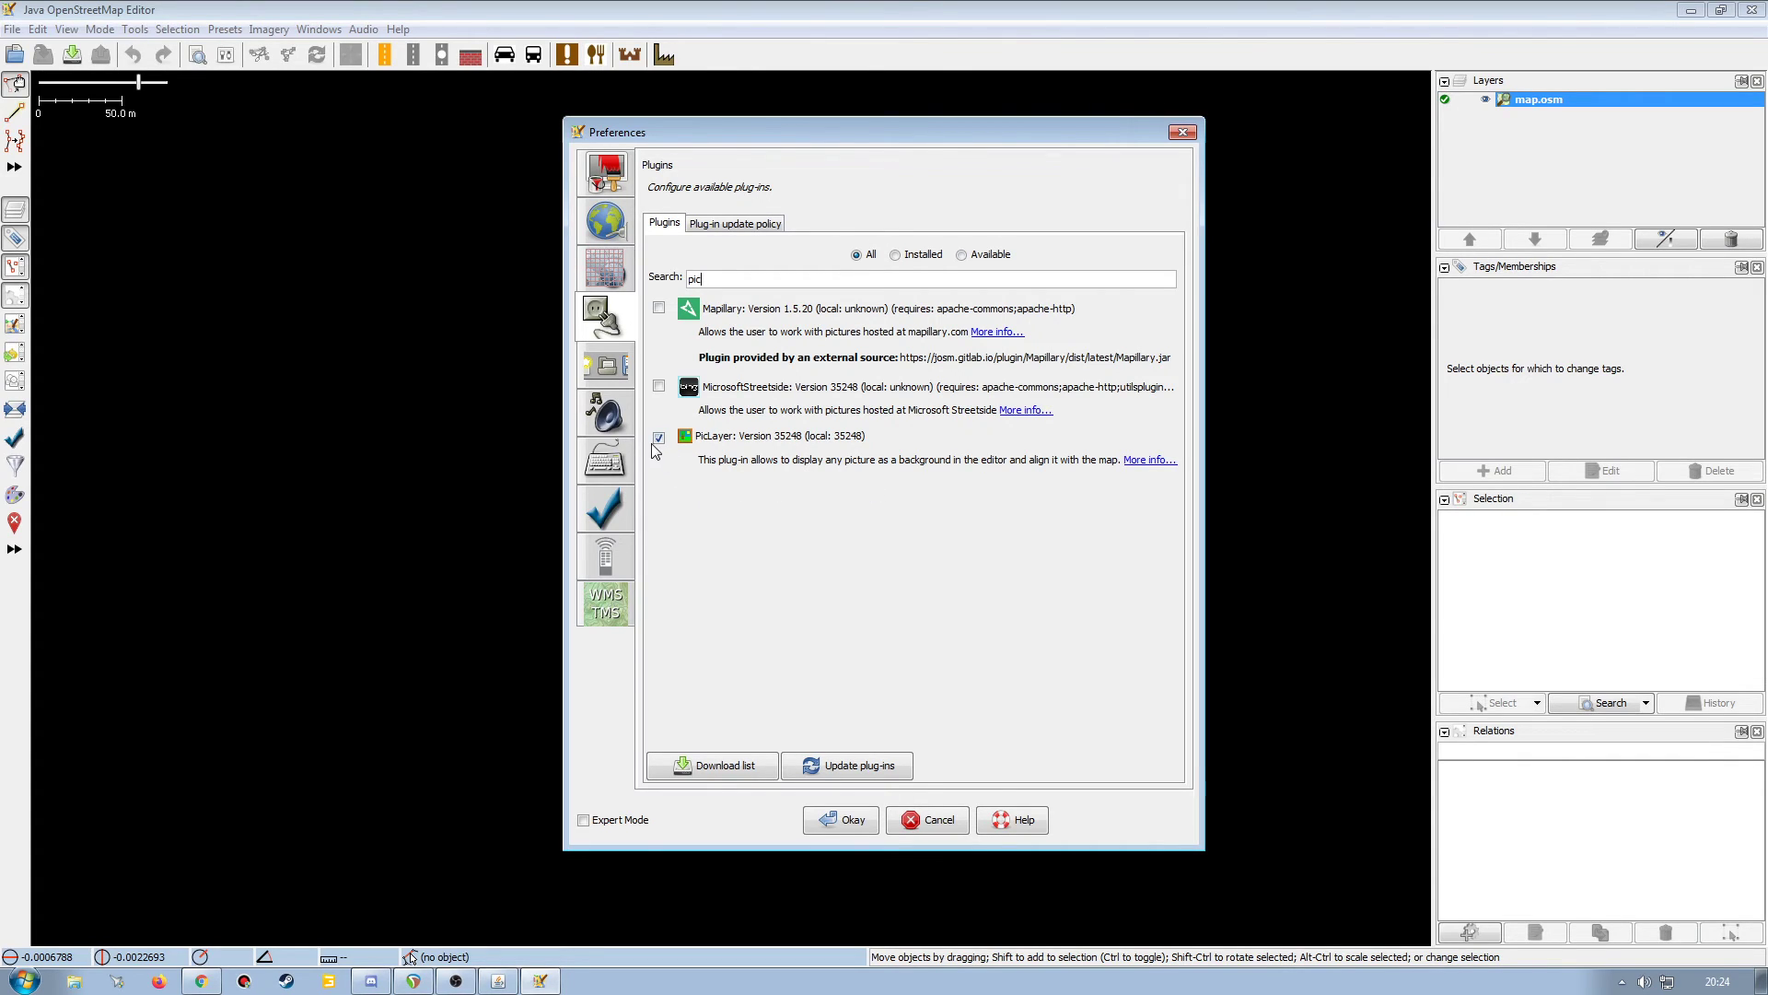
pyautogui.click(852, 825)
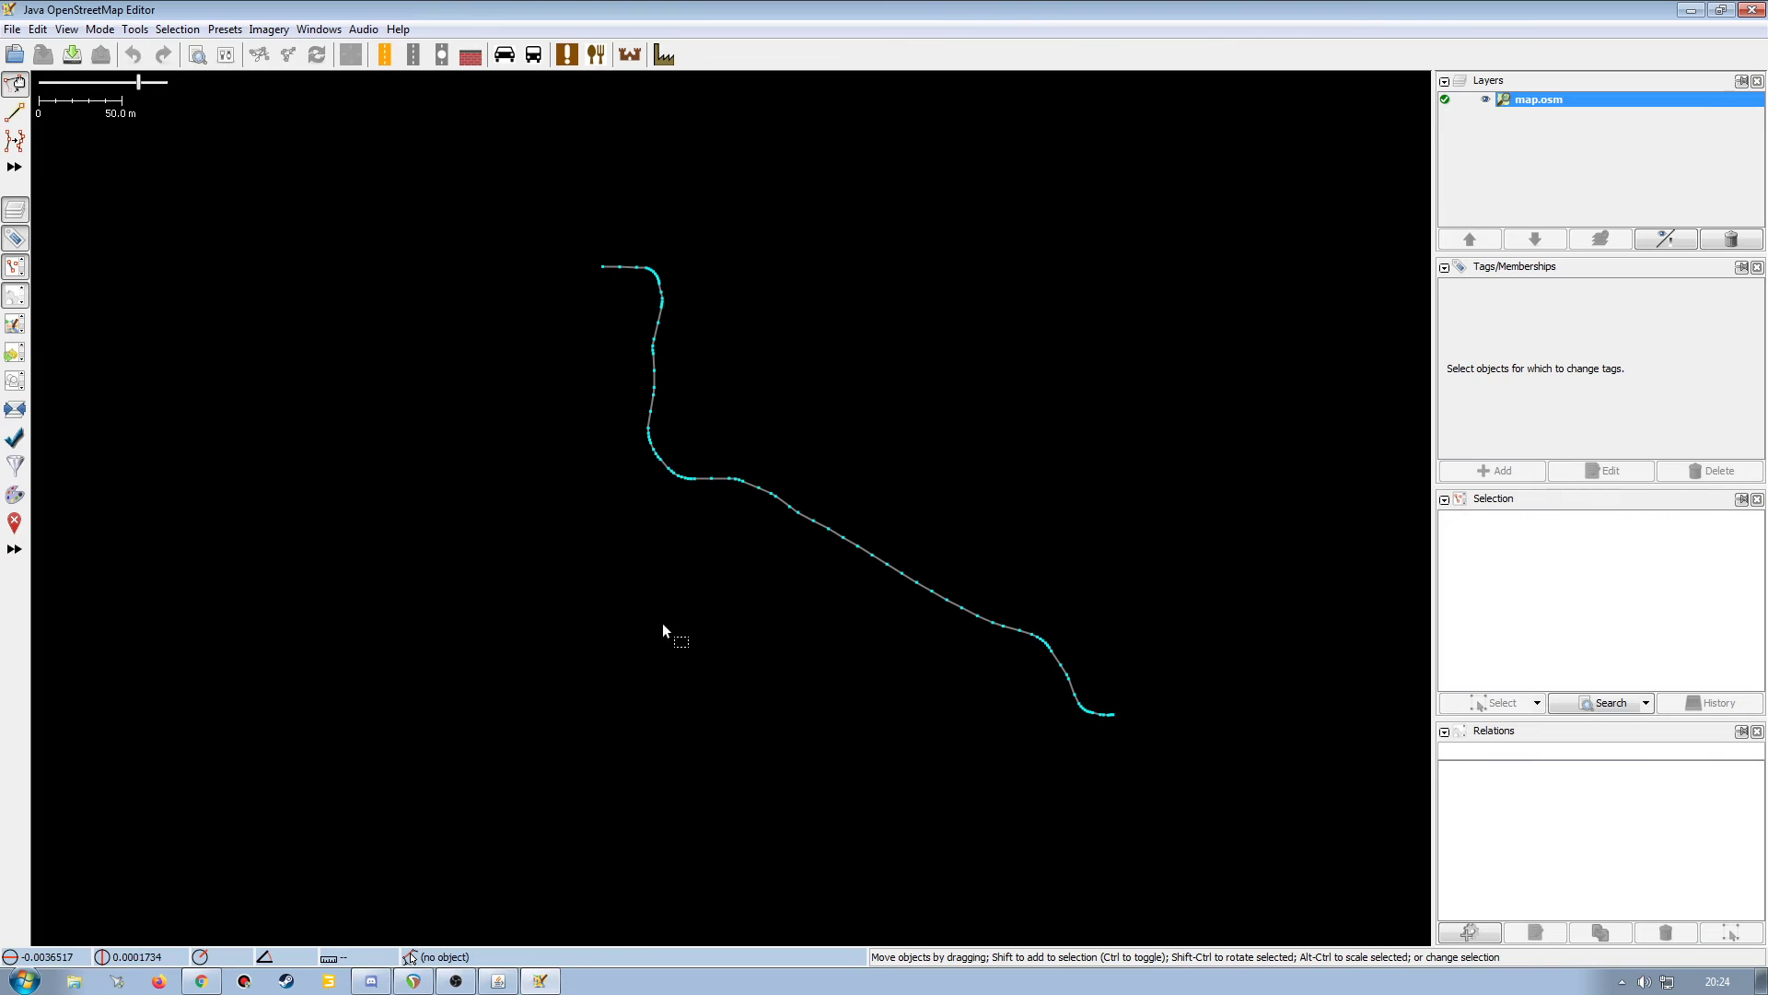
# Check the picture layer instructions on GitHub, return to JOSM, and add map.png from CoursePlay_Courses as a new picture layer from file.
pyautogui.click(201, 980)
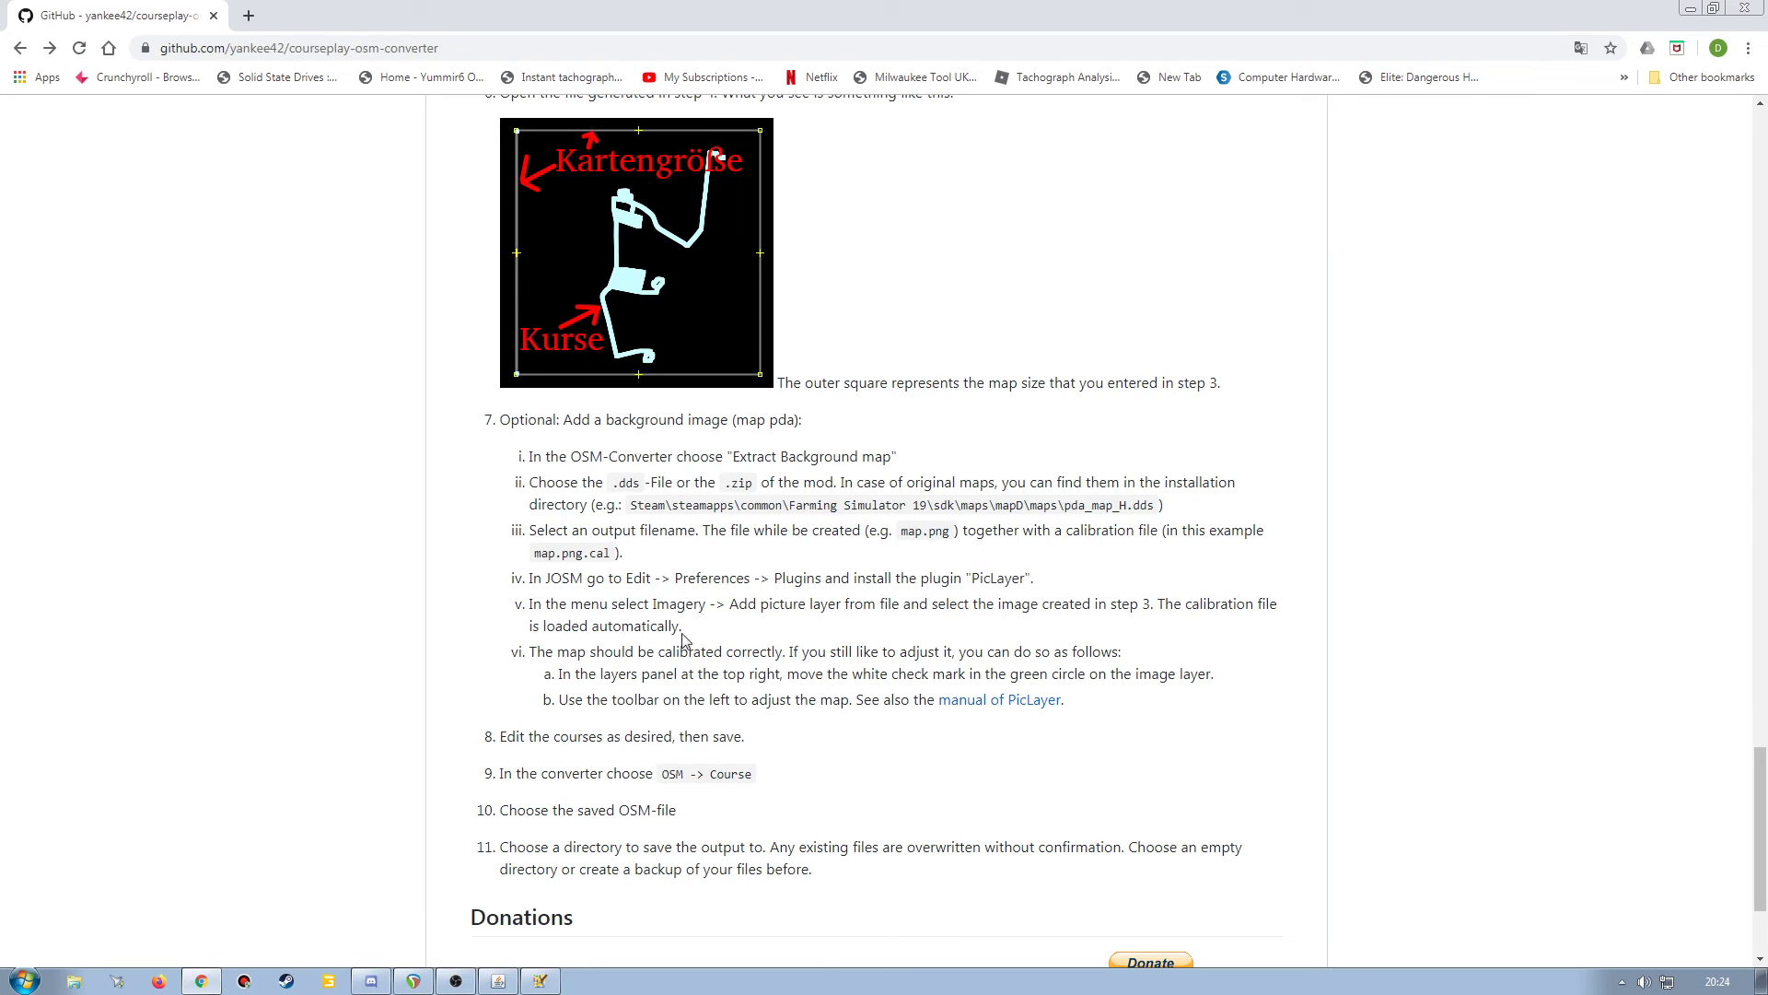
pyautogui.click(1690, 8)
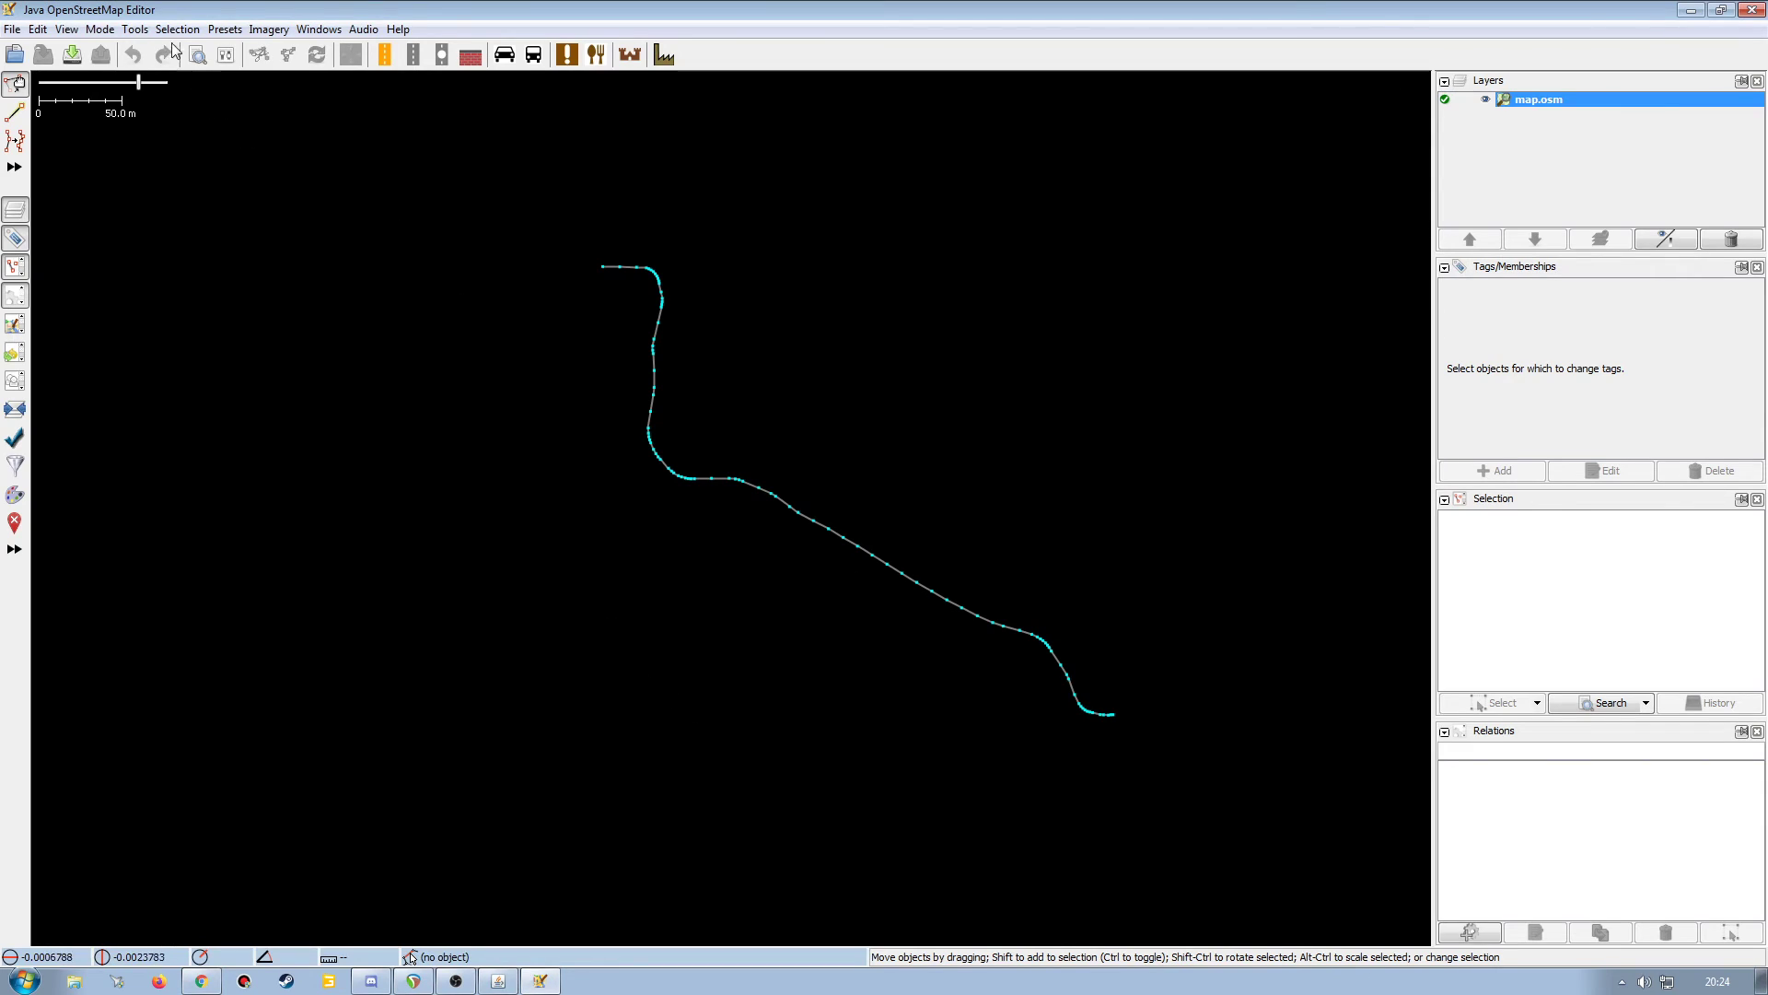
pyautogui.click(268, 29)
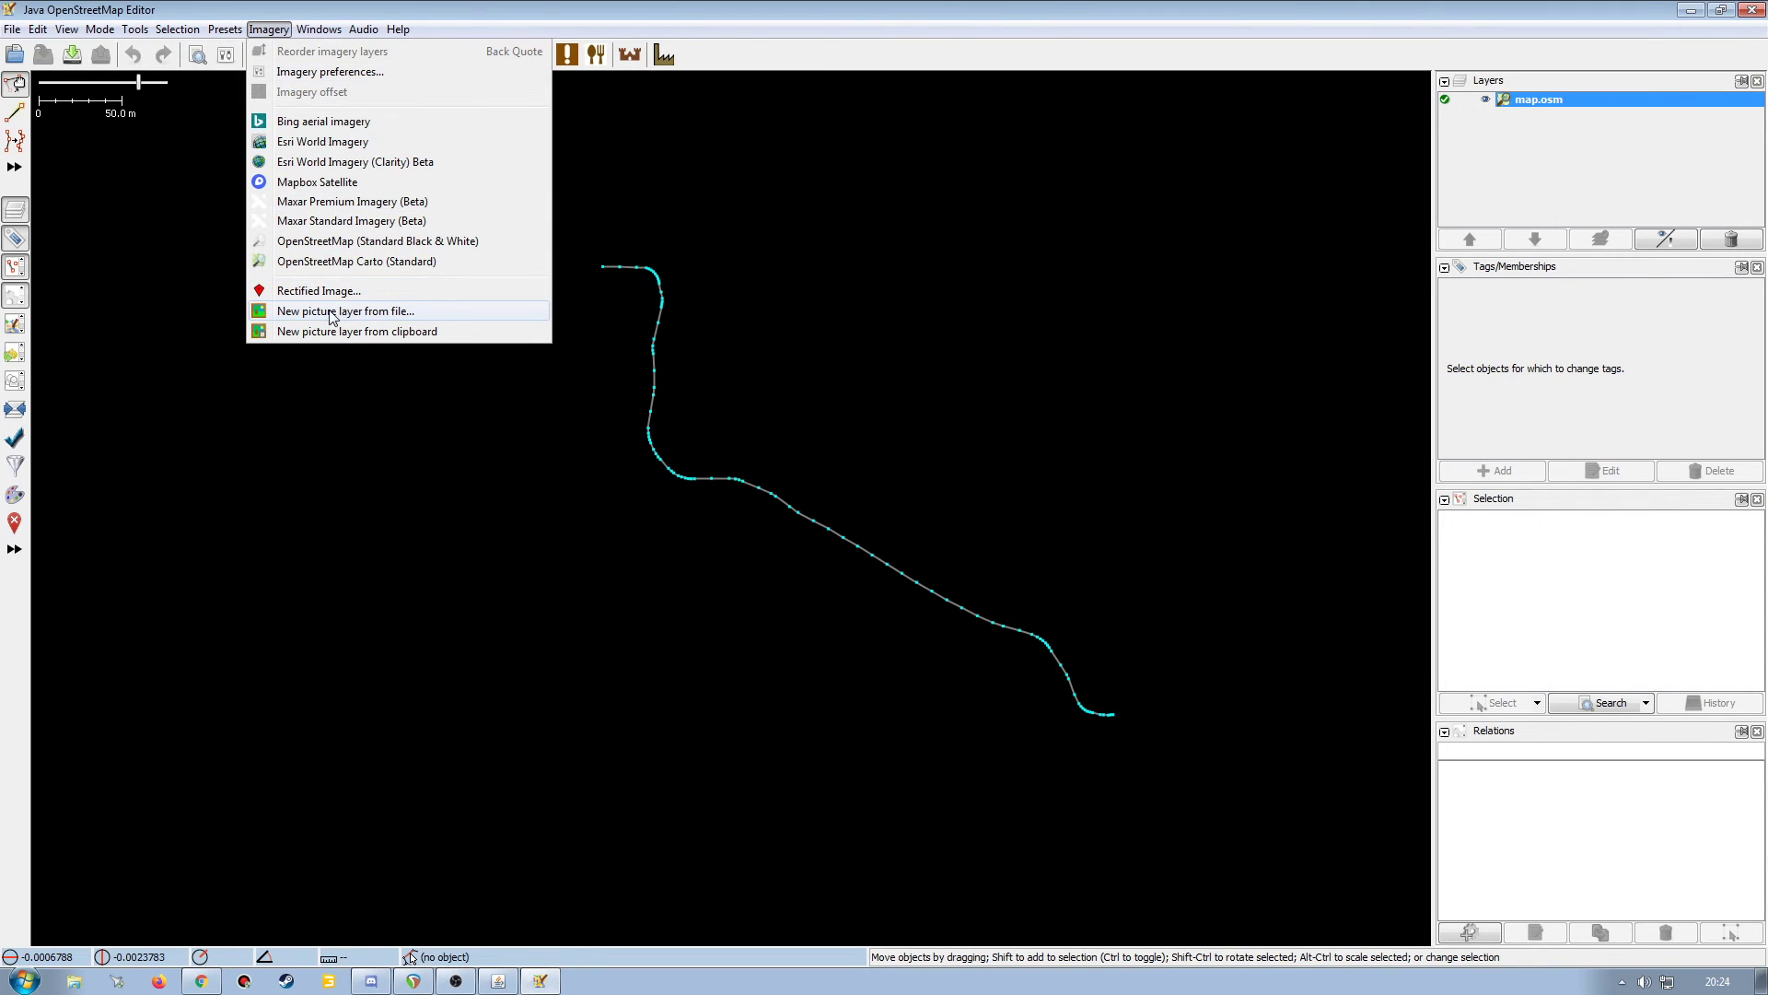
pyautogui.click(365, 313)
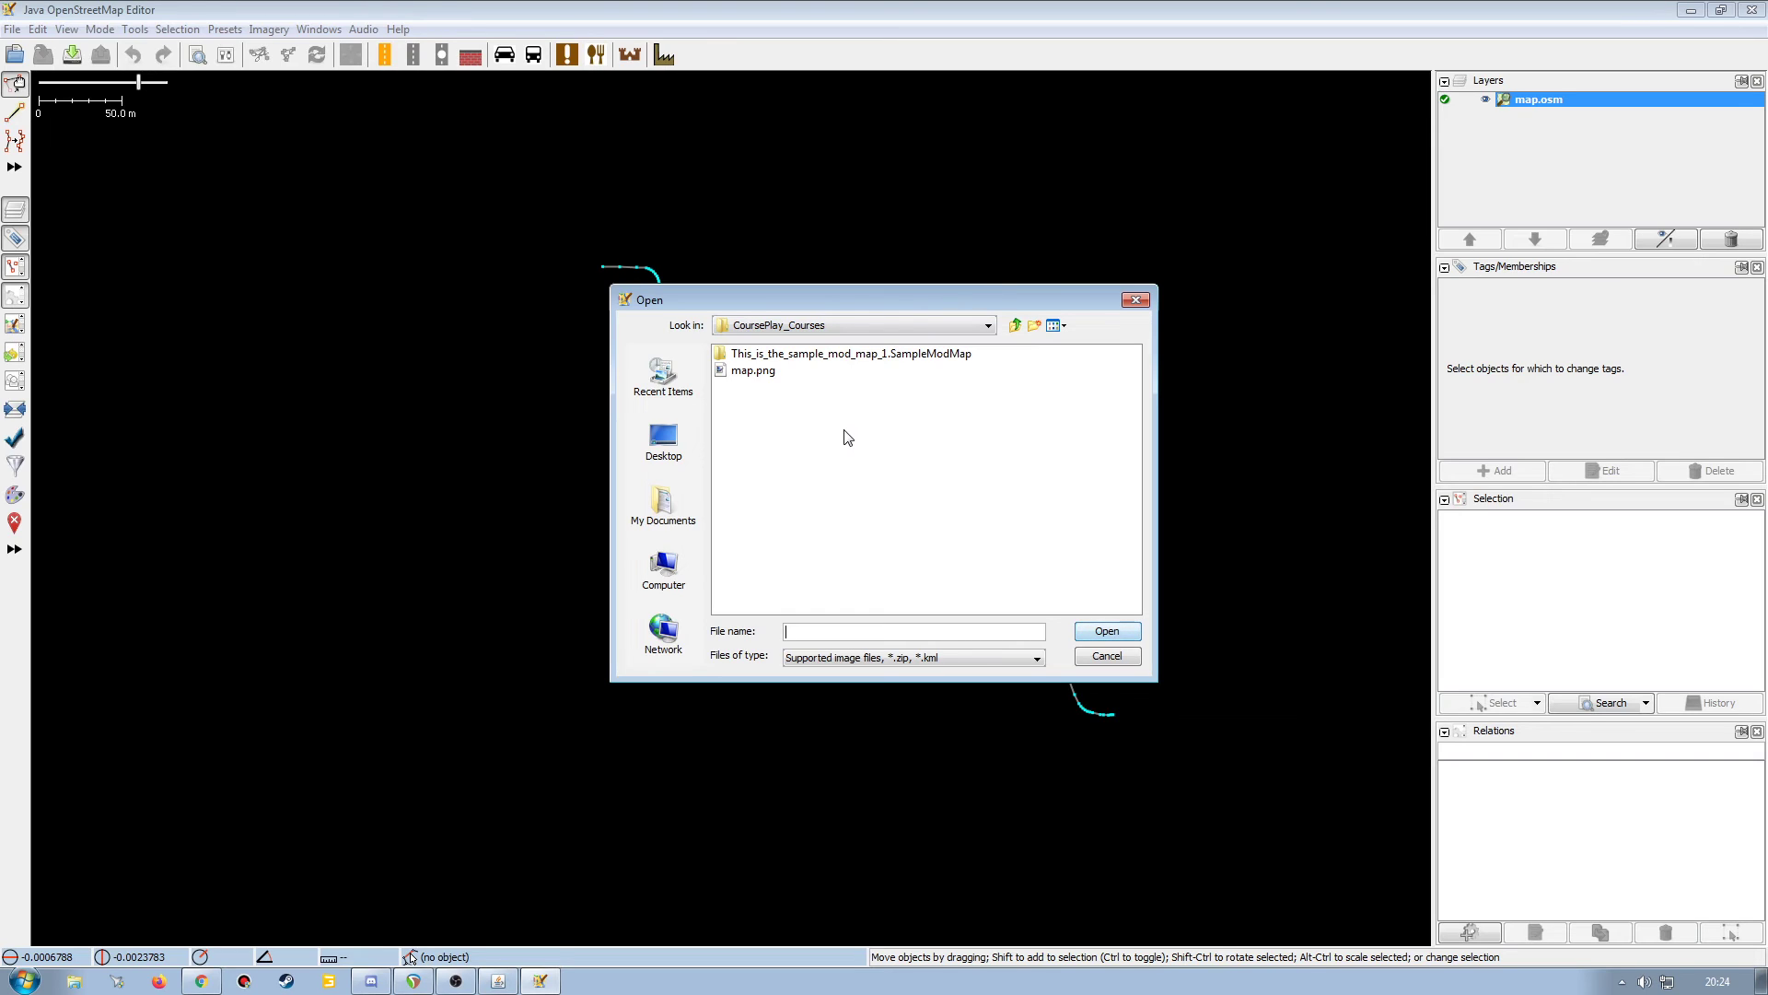
pyautogui.click(750, 377)
pyautogui.click(1107, 631)
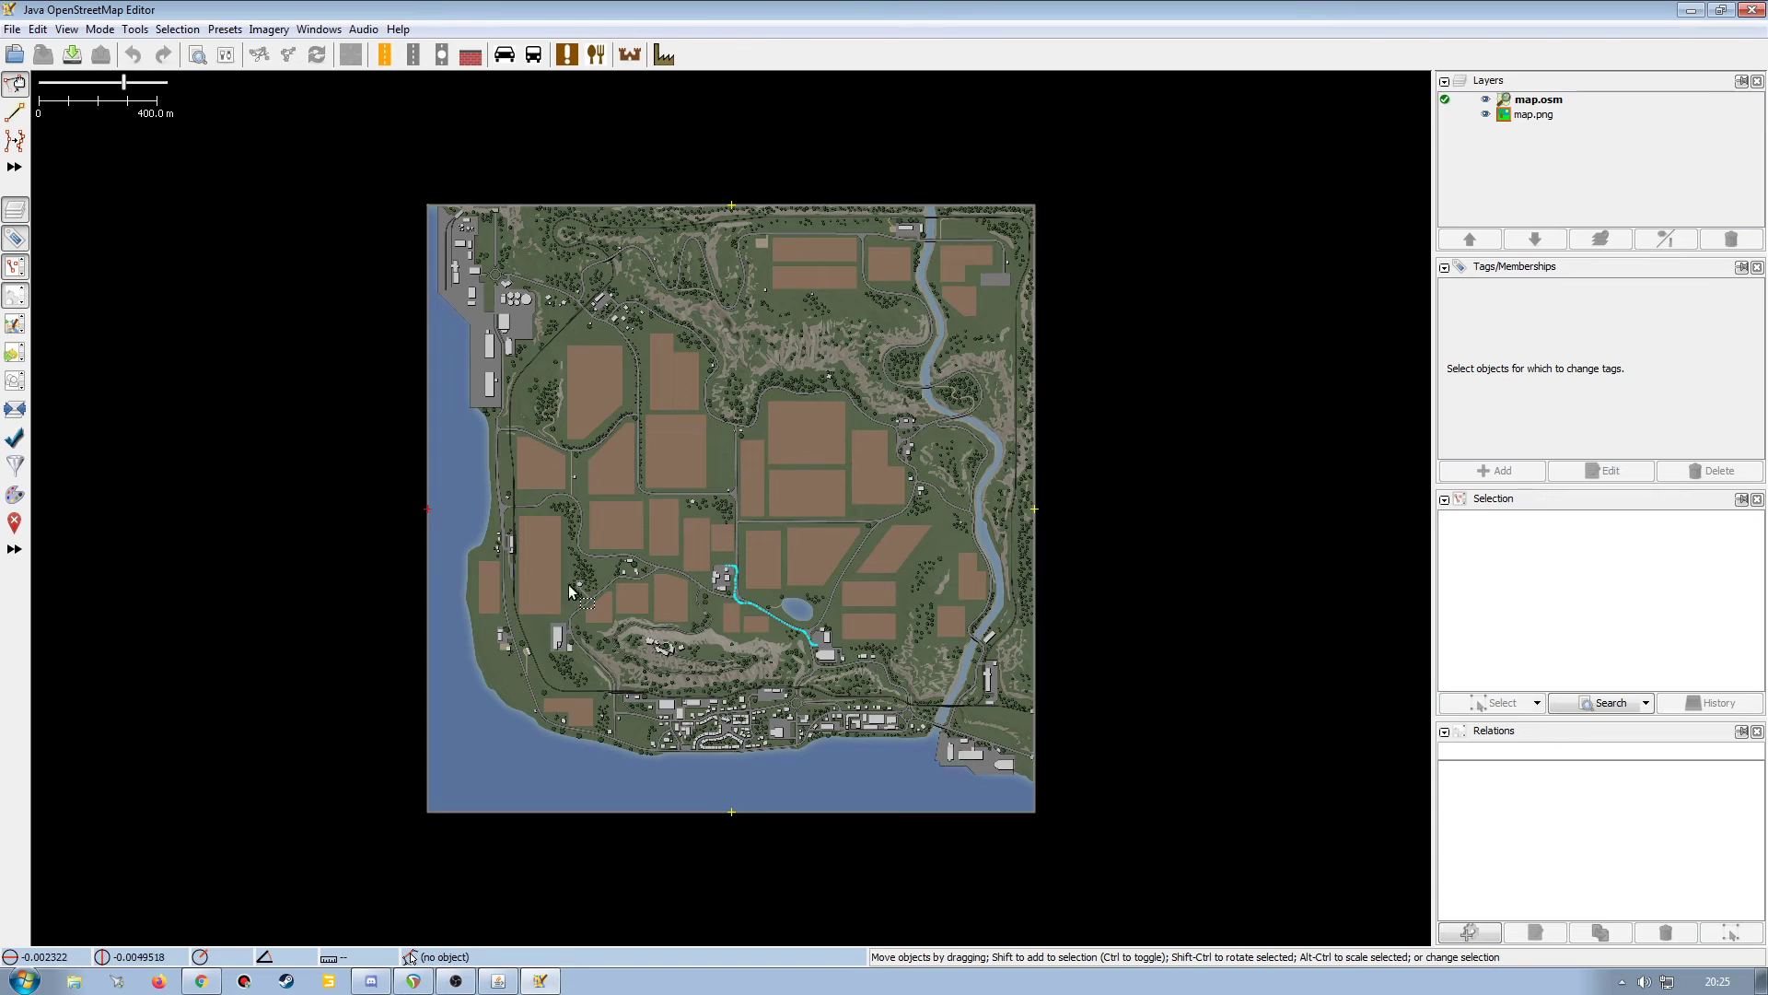
# Examine how the course lines up with the roads on the background map, and check the GitHub instructions for editing courses.
pyautogui.scroll(4, 736, 641)
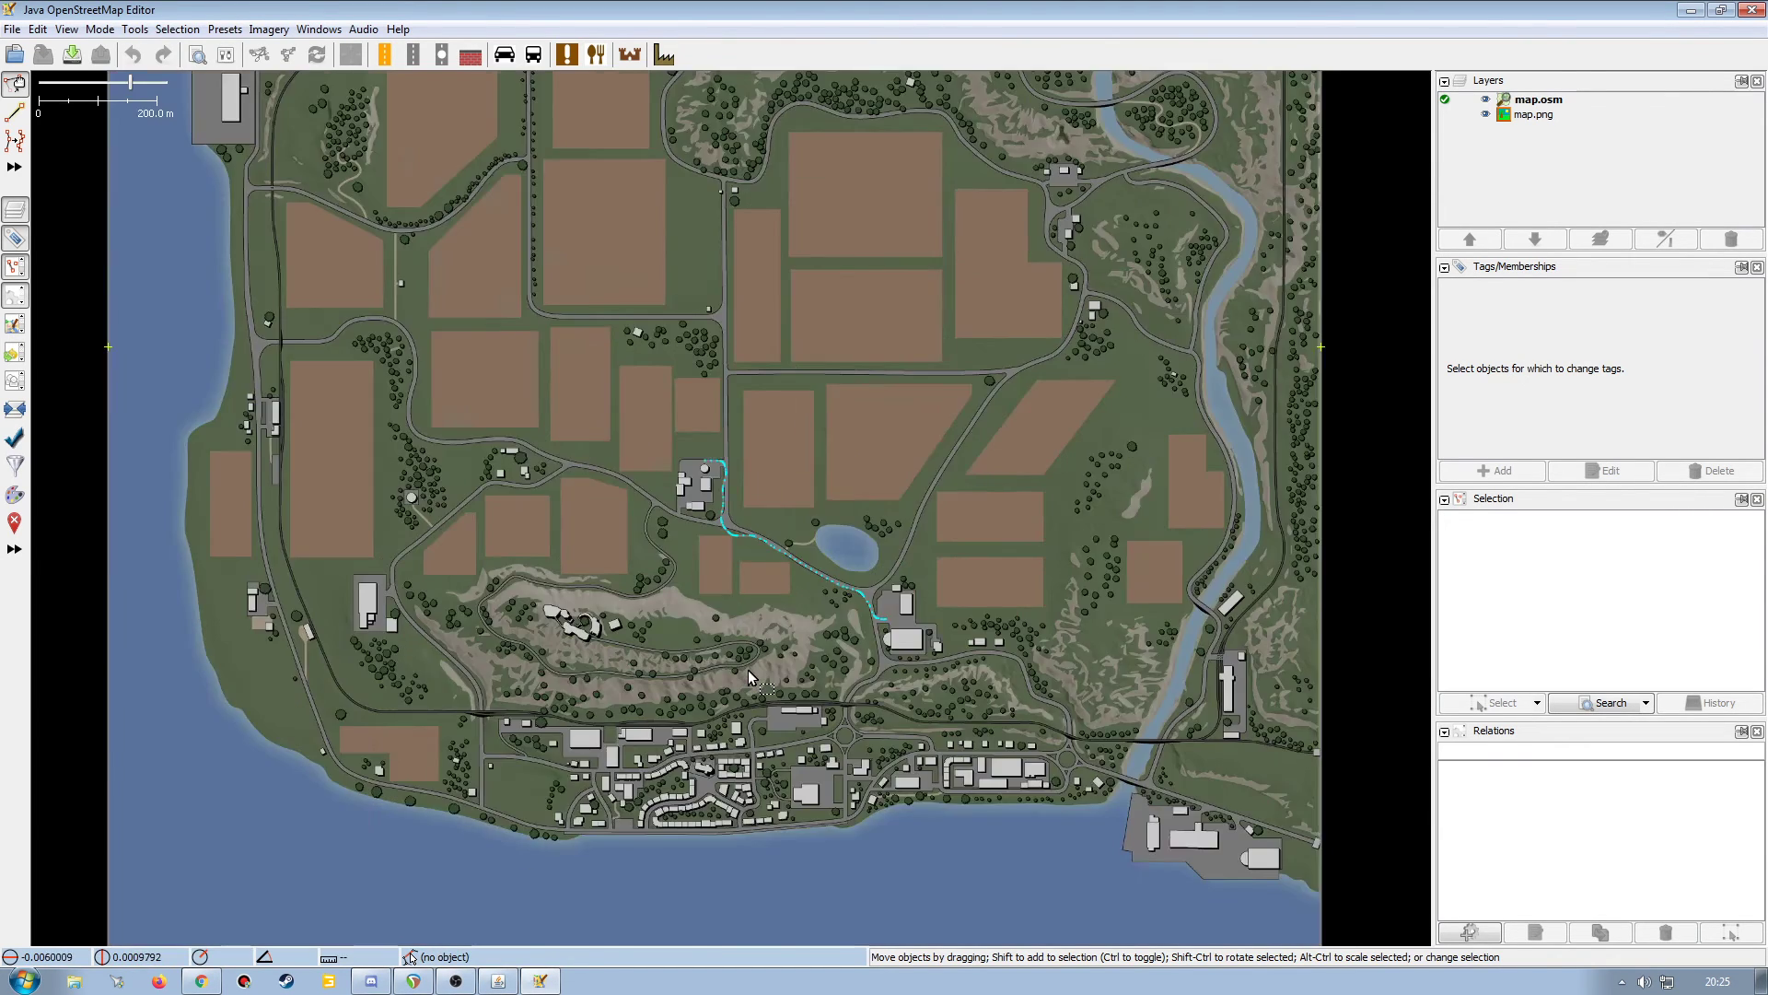
pyautogui.scroll(2, 803, 516)
pyautogui.moveTo(798, 453); pyautogui.dragTo(736, 704)
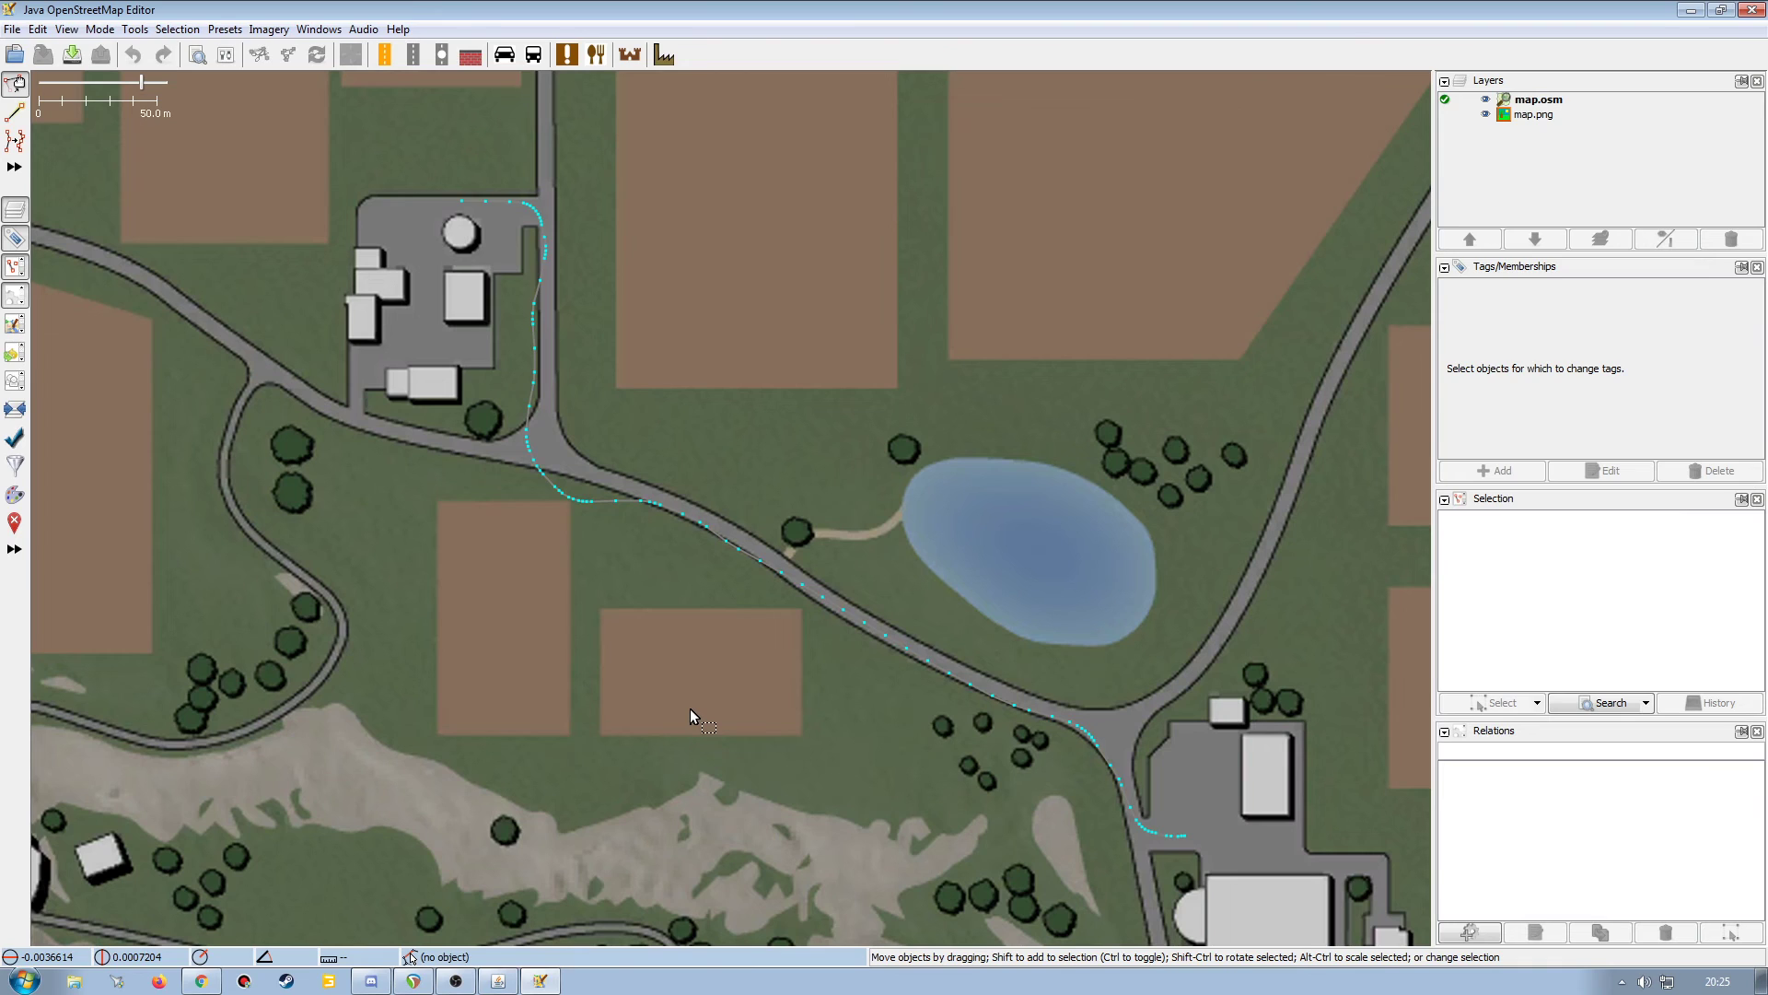
pyautogui.click(206, 979)
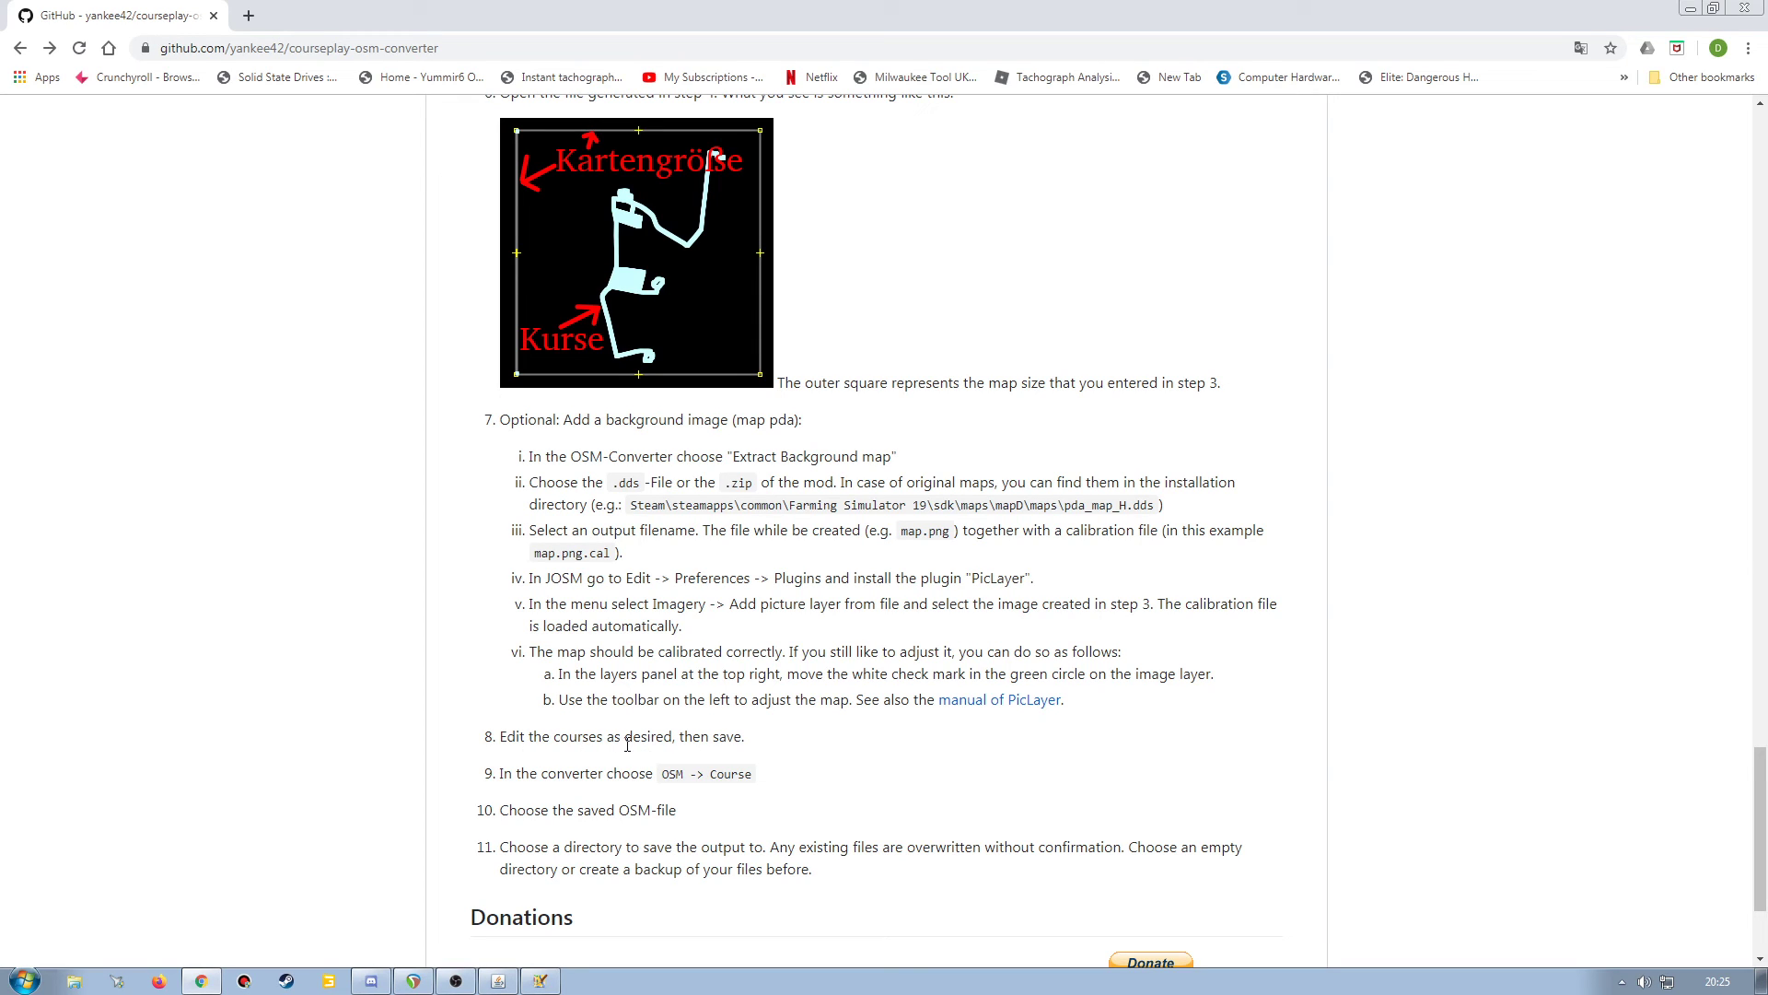
pyautogui.click(1690, 8)
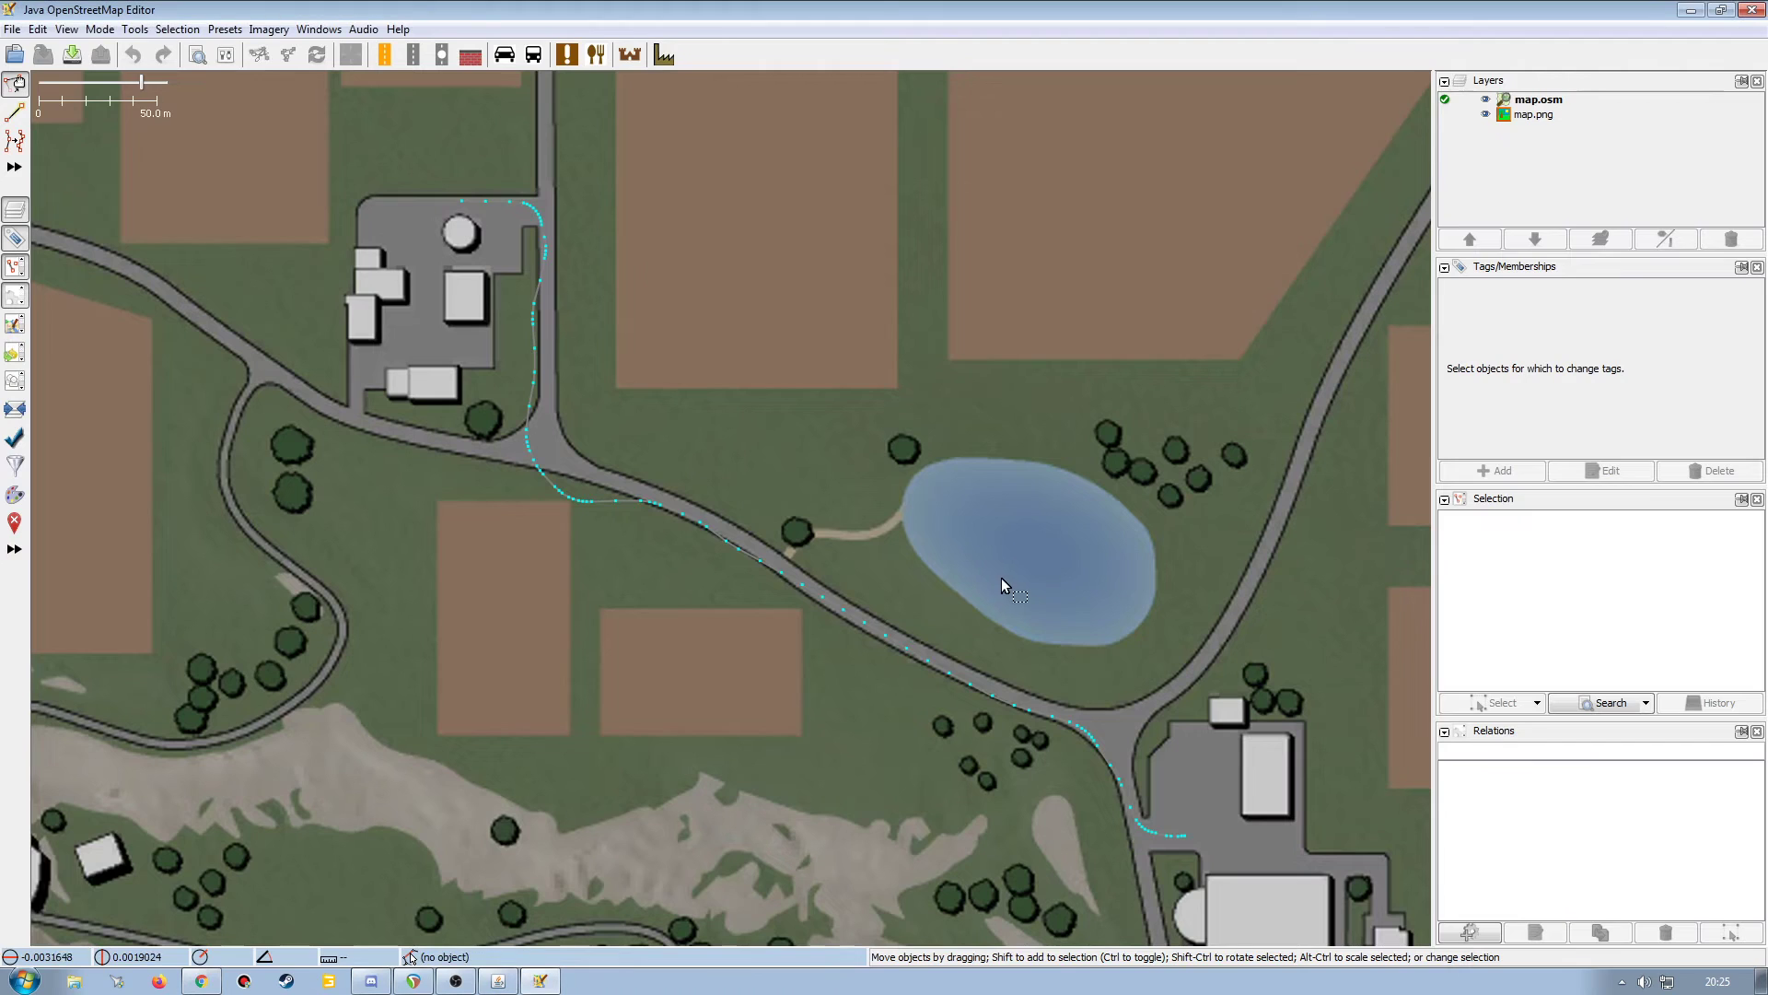
pyautogui.scroll(-4, 893, 504)
pyautogui.scroll(4, 893, 504)
pyautogui.scroll(-2, 893, 505)
pyautogui.scroll(1, 893, 505)
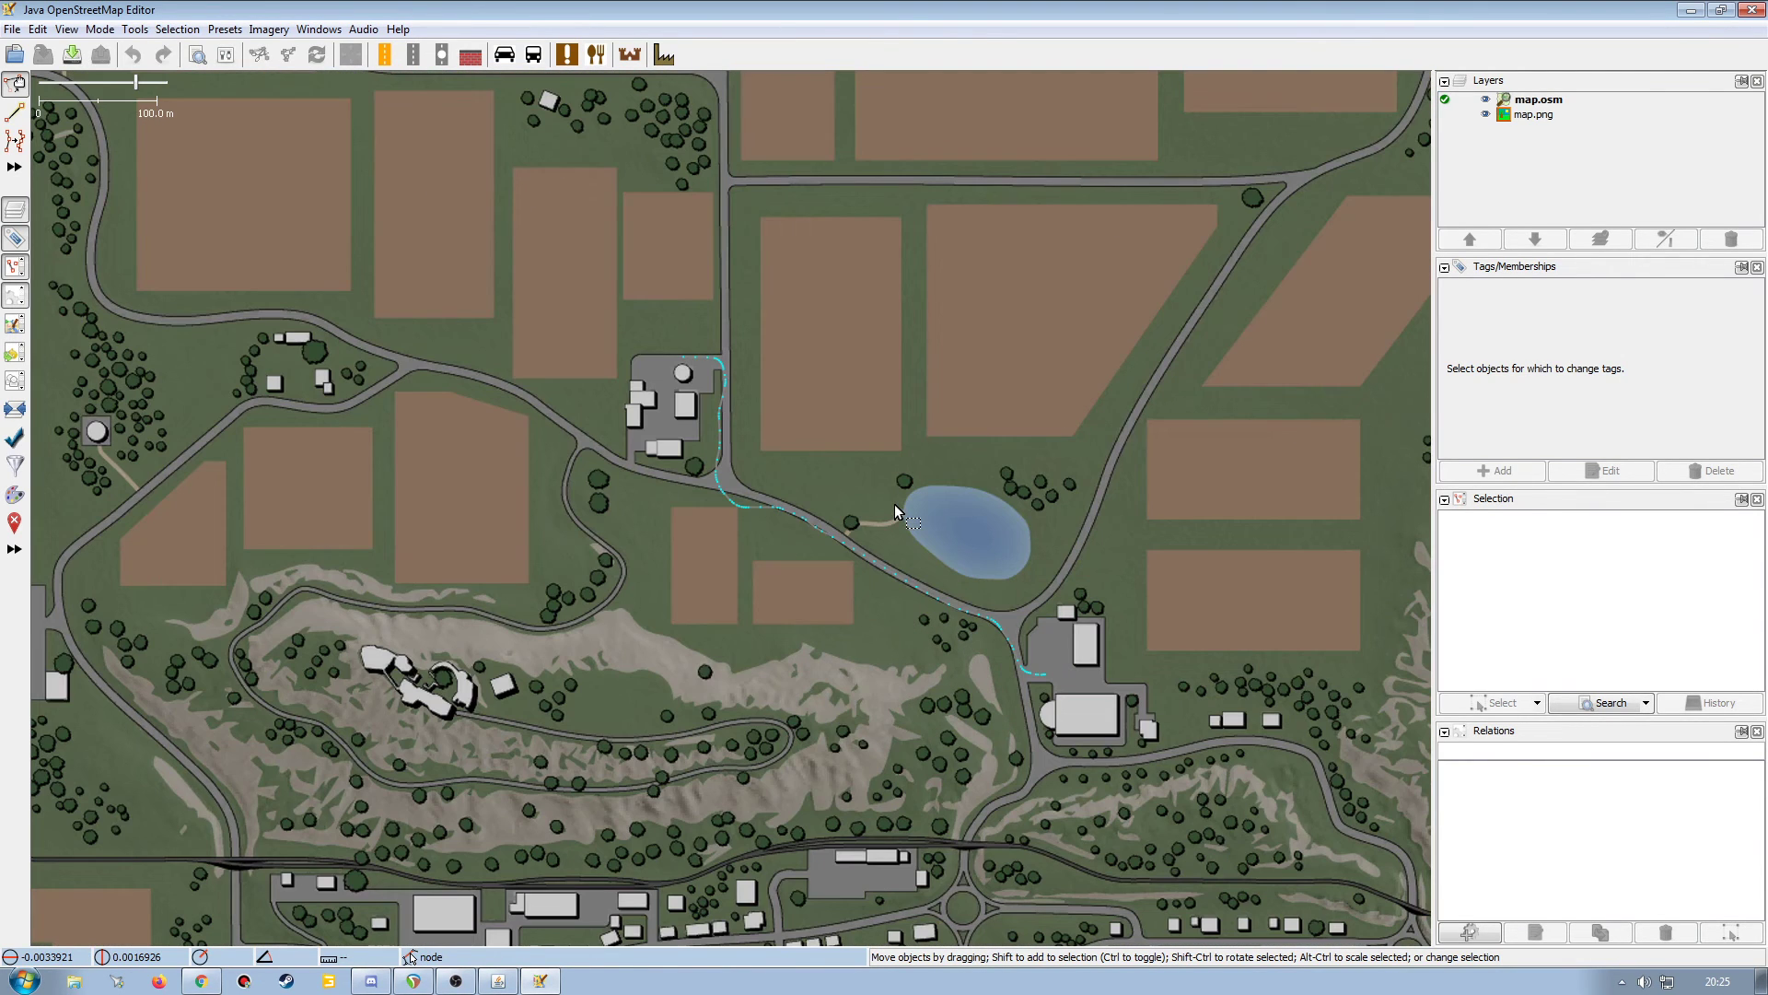
pyautogui.scroll(1, 895, 489)
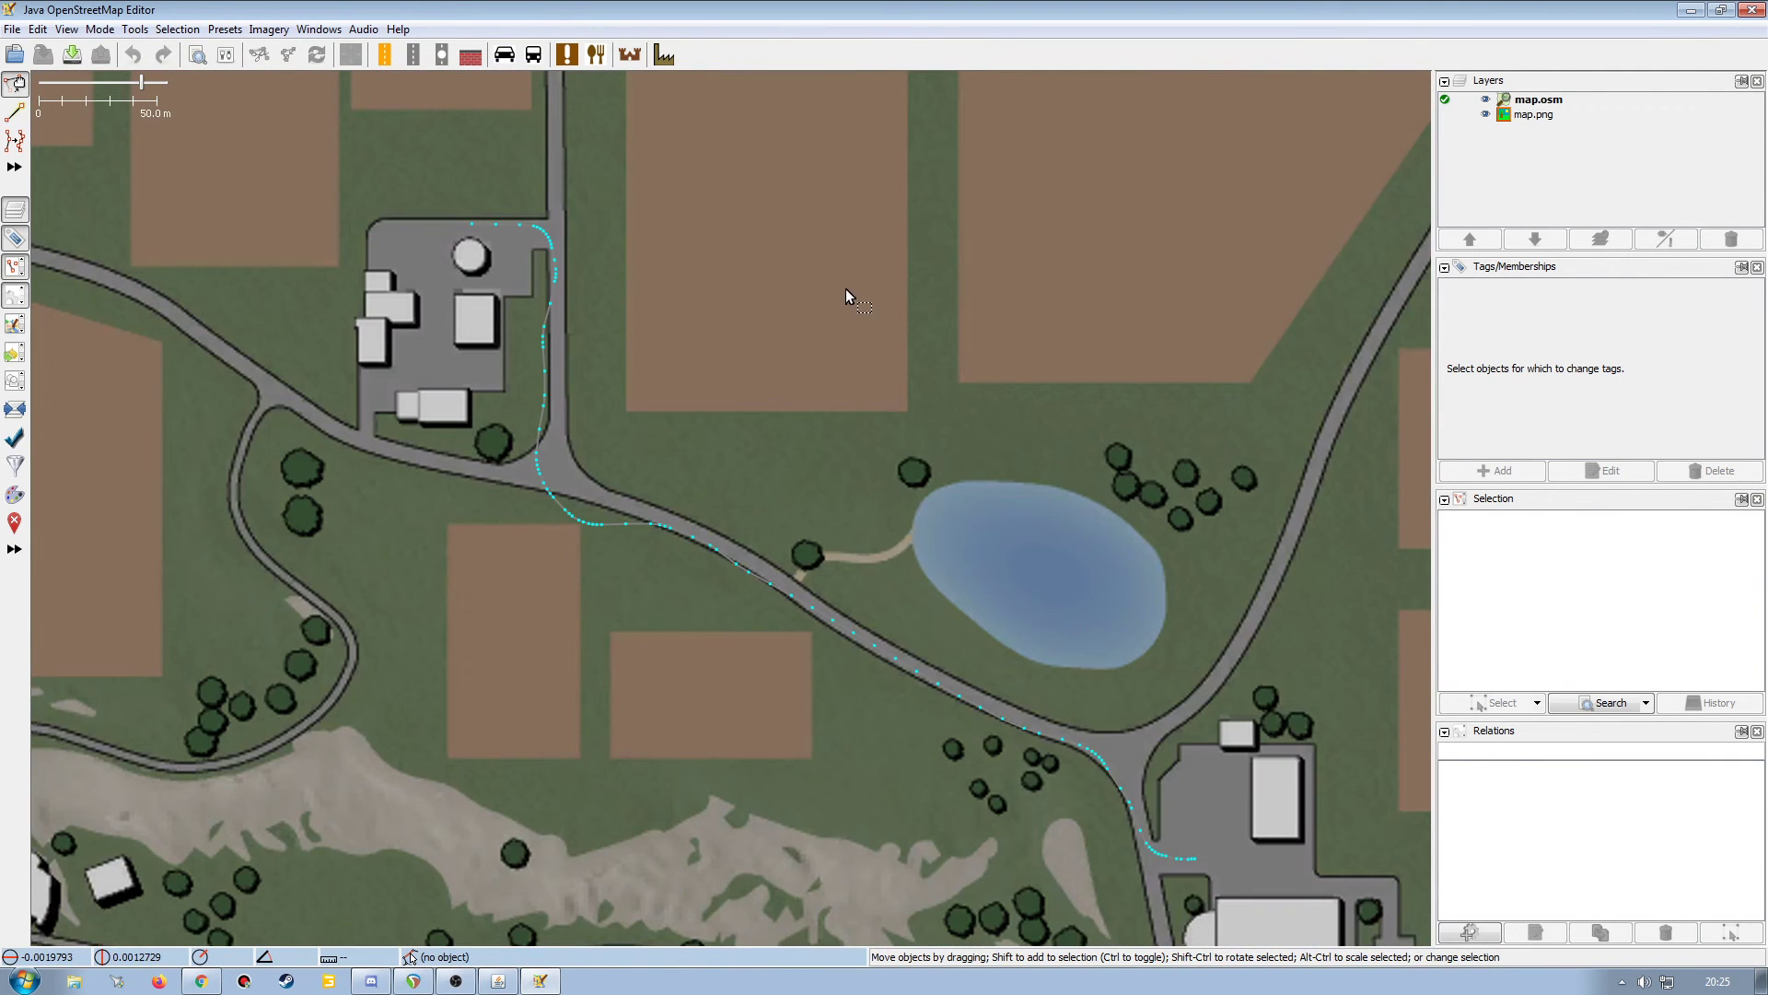
pyautogui.moveTo(920, 374); pyautogui.dragTo(815, 347)
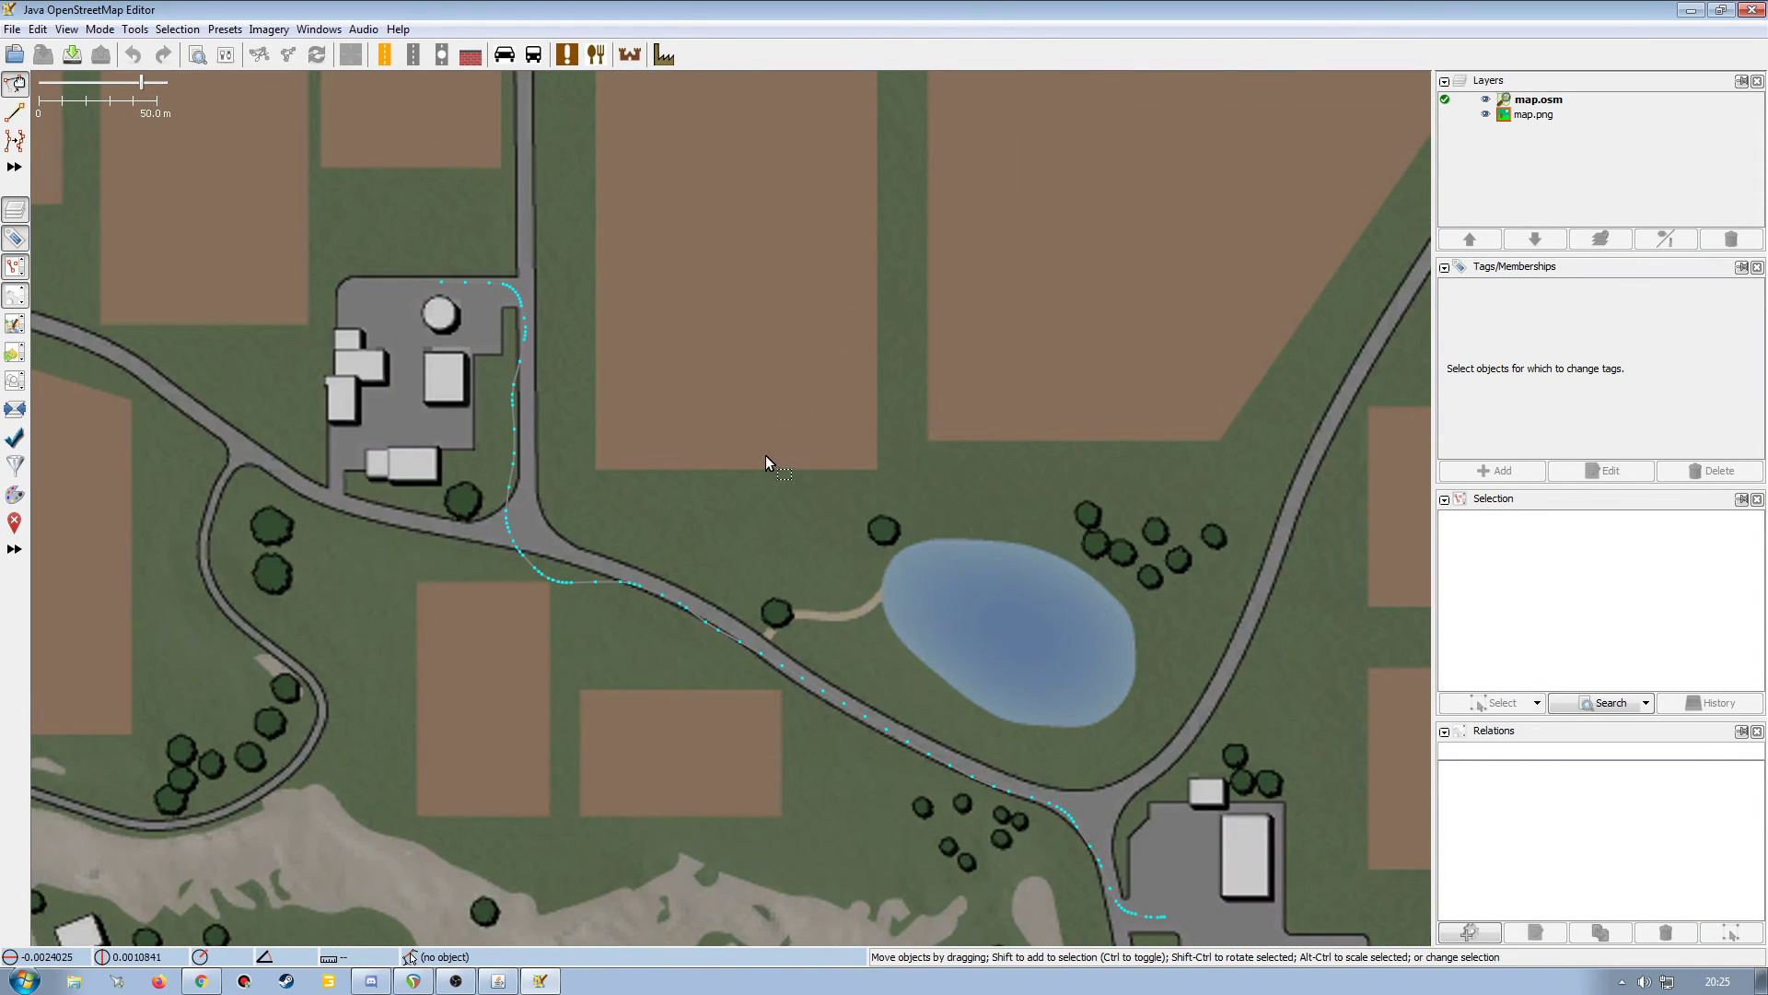
# Select the group of course nodes along the road southwest of the pond, shift them slightly, and clear the selection.
pyautogui.moveTo(695, 284); pyautogui.dragTo(1022, 516)
pyautogui.scroll(3, 859, 775)
pyautogui.click(913, 684)
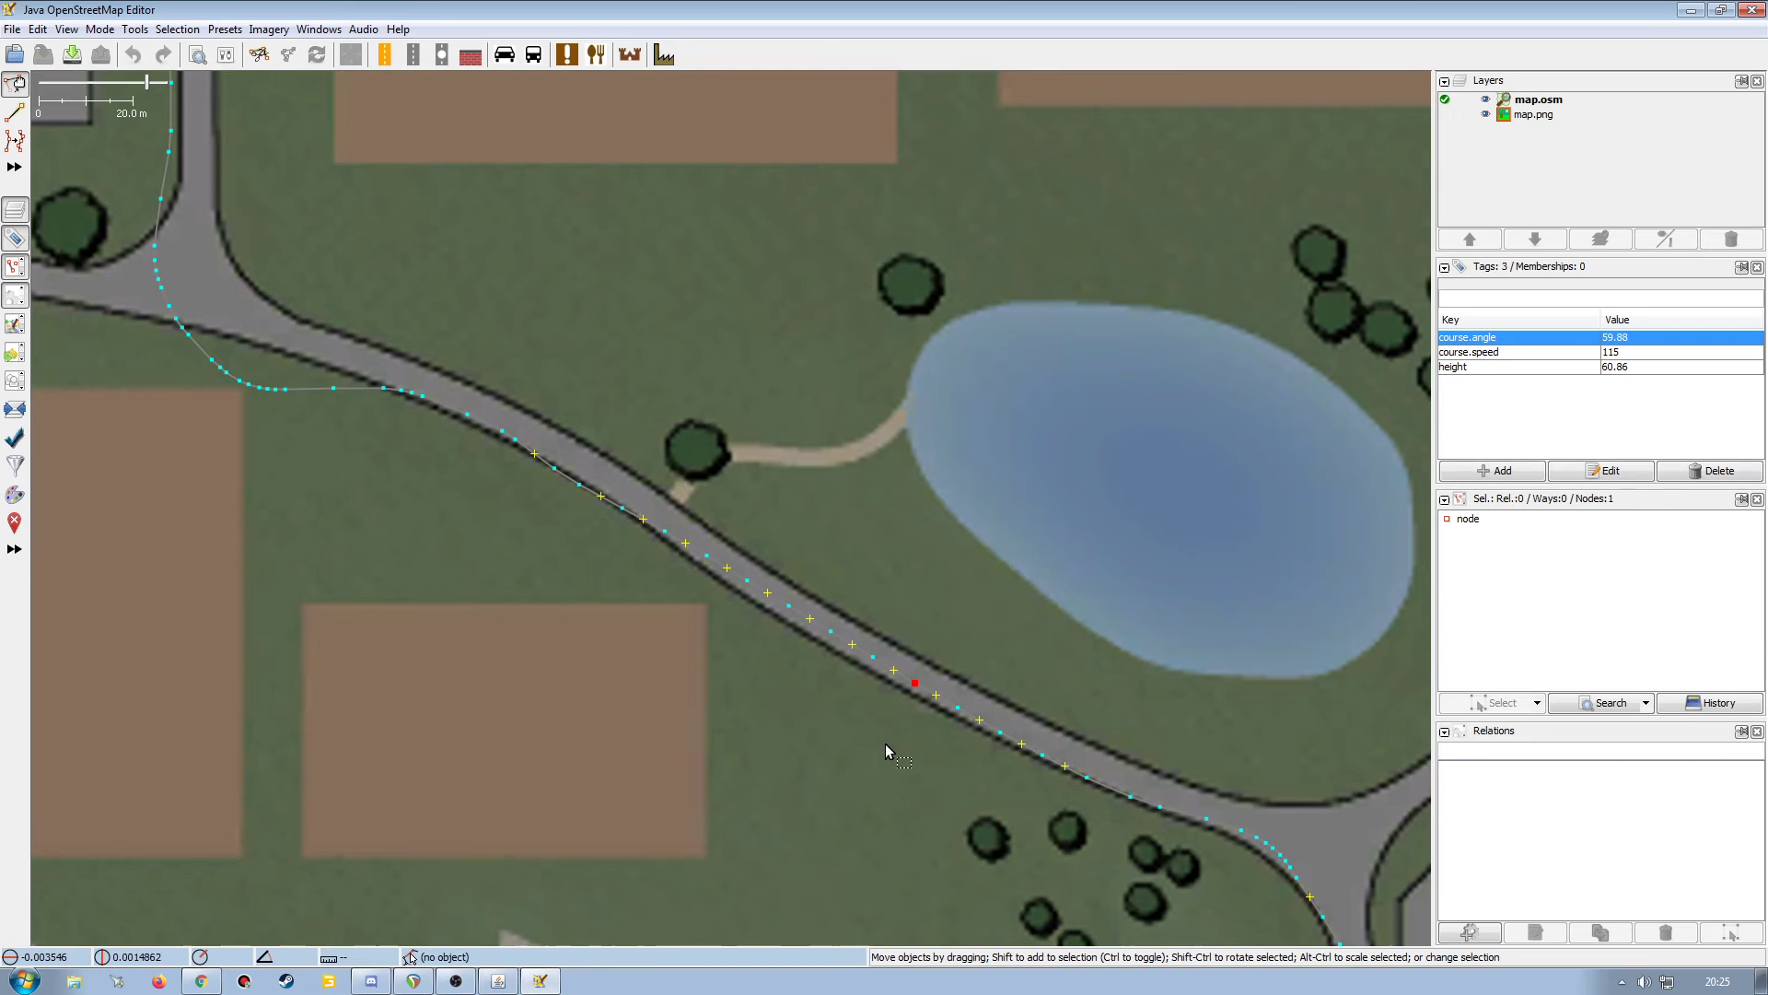
pyautogui.moveTo(809, 737); pyautogui.dragTo(774, 682)
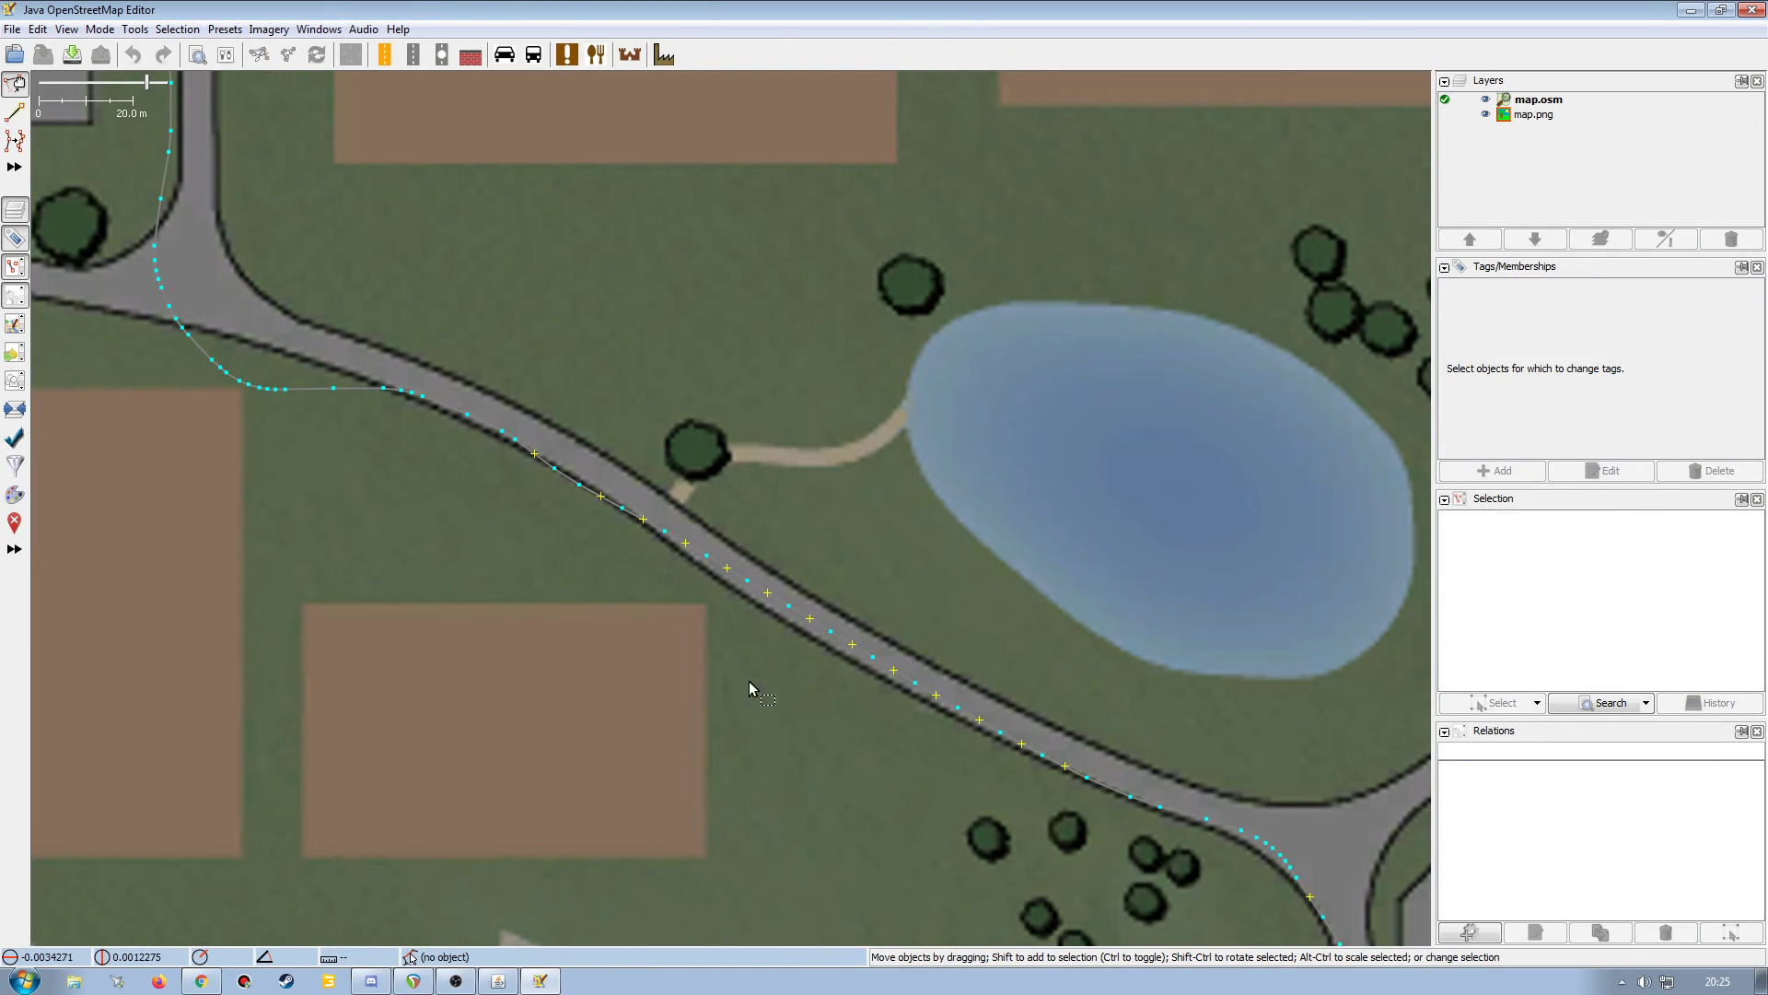
pyautogui.moveTo(534, 297); pyautogui.dragTo(1022, 895)
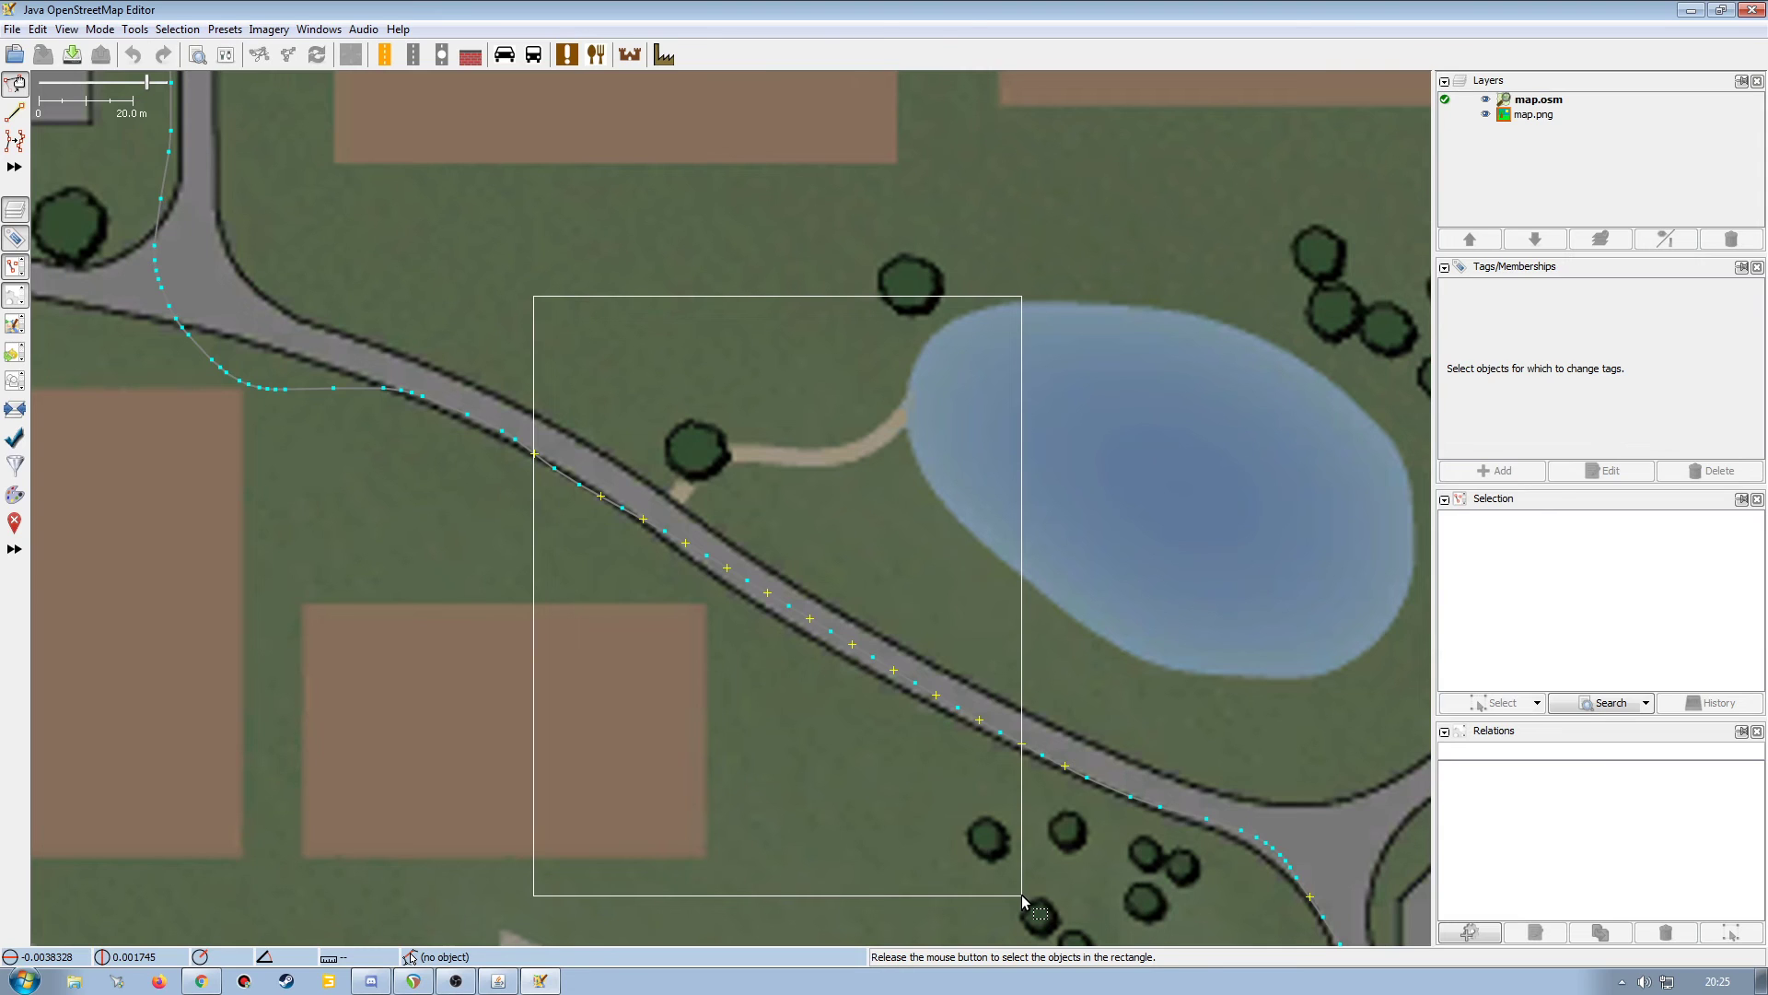
pyautogui.moveTo(1022, 896); pyautogui.dragTo(1014, 882)
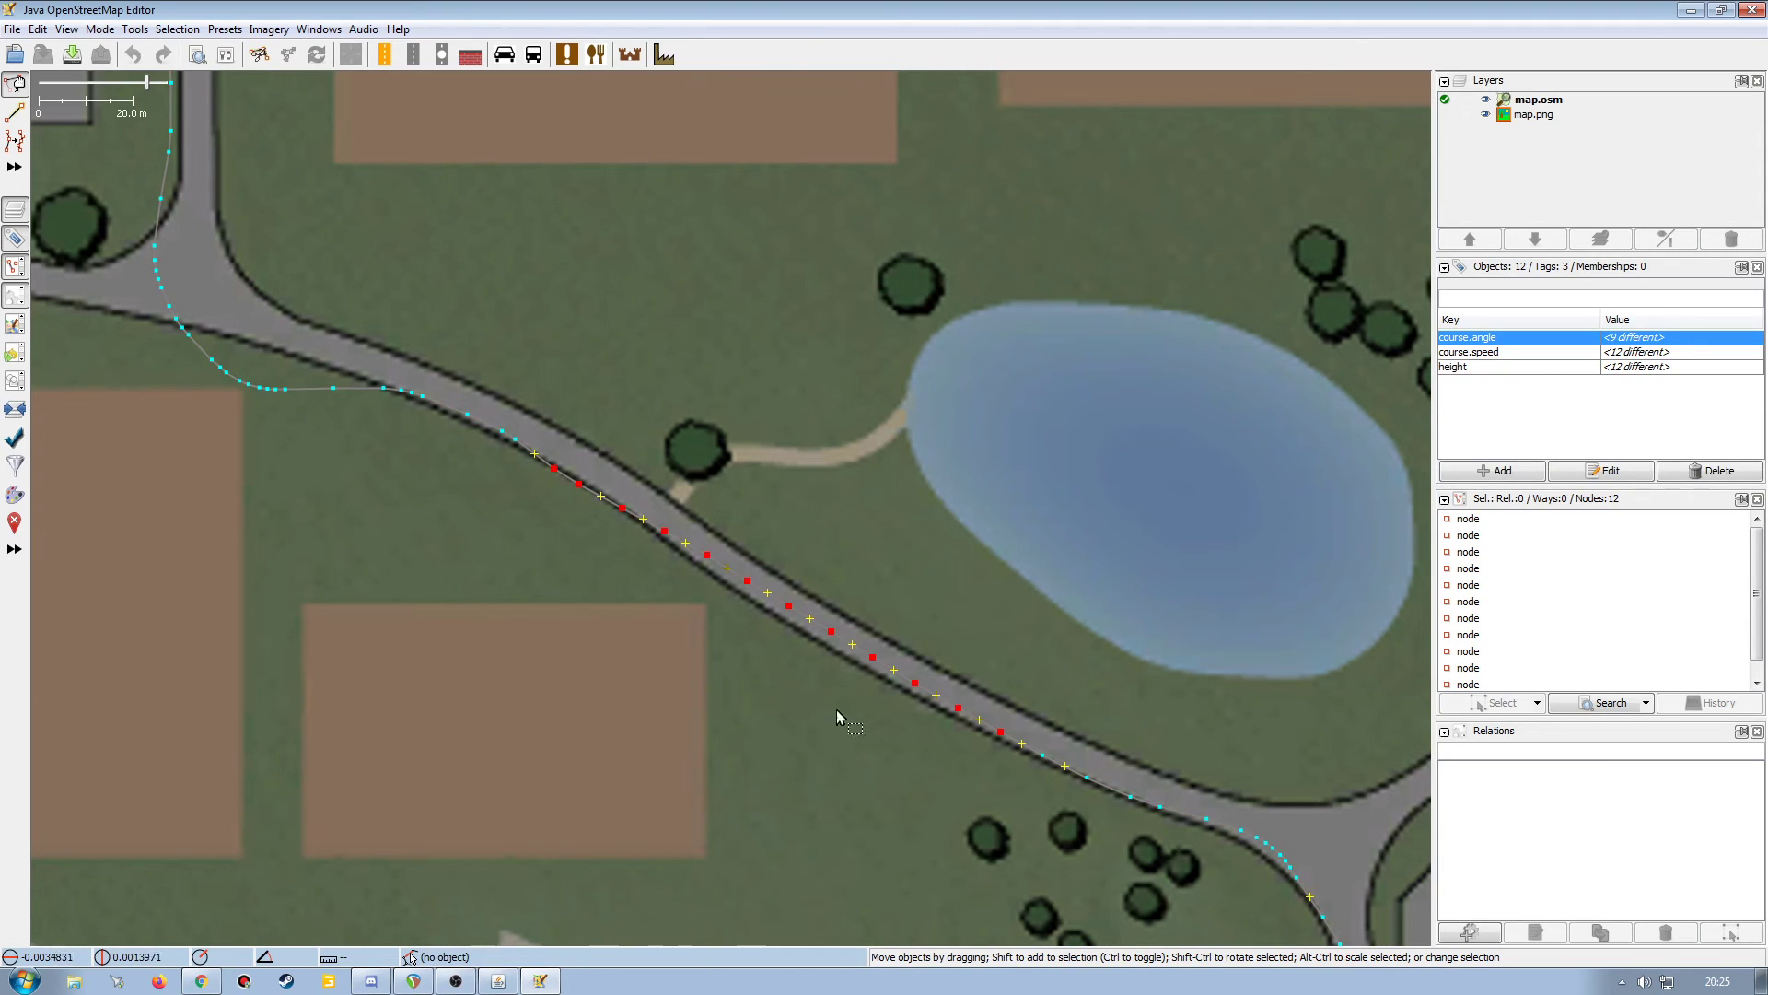
pyautogui.moveTo(834, 632)
pyautogui.mouseDown()
pyautogui.moveTo(843, 611)
pyautogui.moveTo(831, 632)
pyautogui.mouseUp()
pyautogui.click(772, 716)
# Inspect a single course node's tags, clear the selection, and follow the course closely to the road junction southeast of the pond.
pyautogui.click(869, 658)
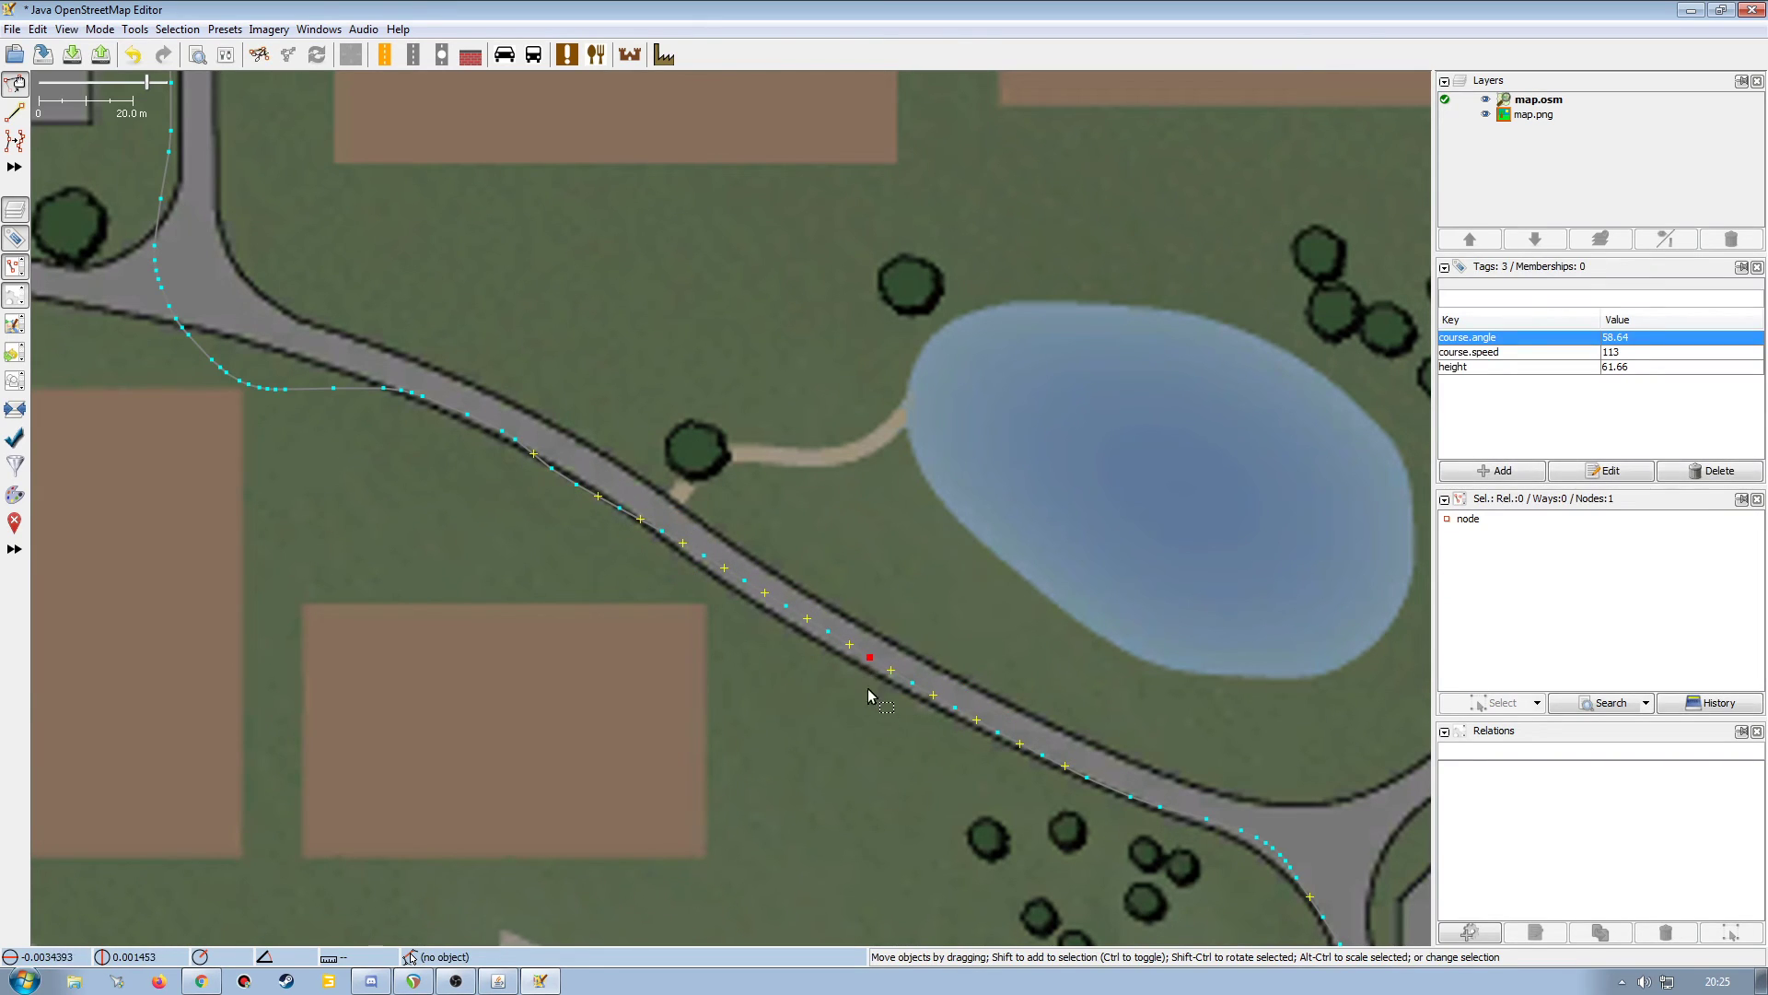
pyautogui.moveTo(916, 823); pyautogui.dragTo(594, 561)
pyautogui.click(352, 466)
pyautogui.moveTo(879, 810); pyautogui.dragTo(723, 647)
pyautogui.click(978, 638)
pyautogui.moveTo(897, 563); pyautogui.dragTo(780, 471)
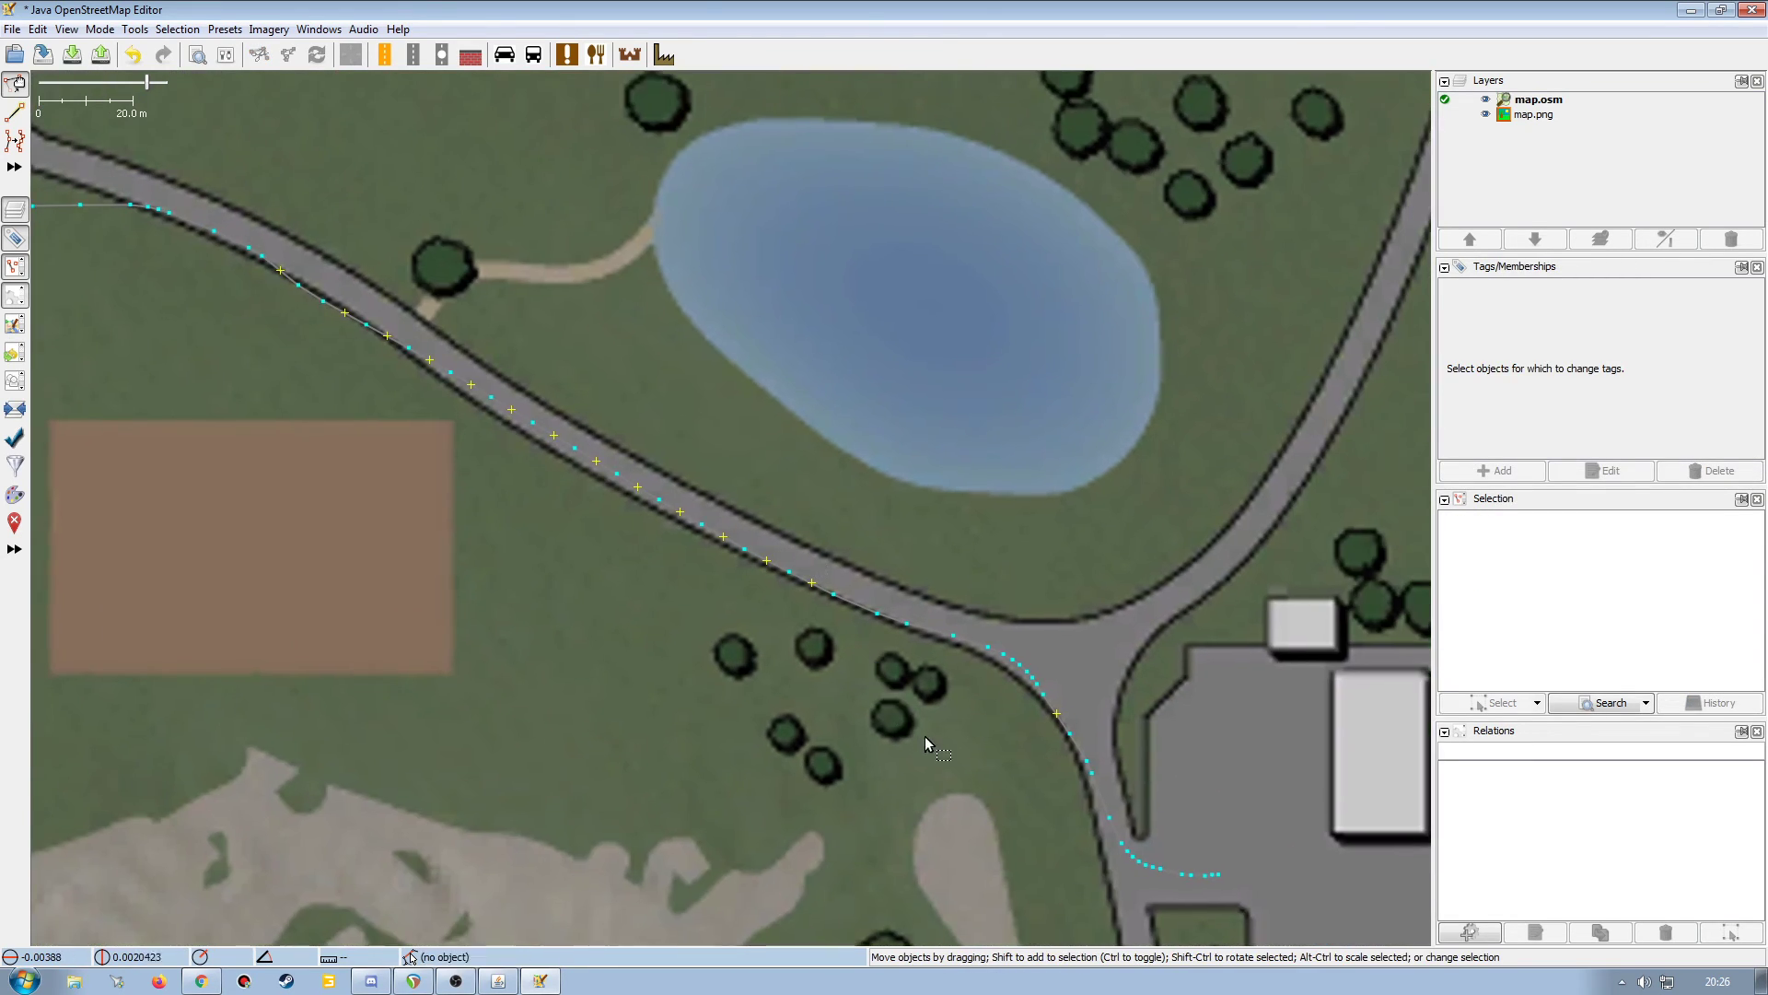
pyautogui.moveTo(958, 714); pyautogui.dragTo(891, 674)
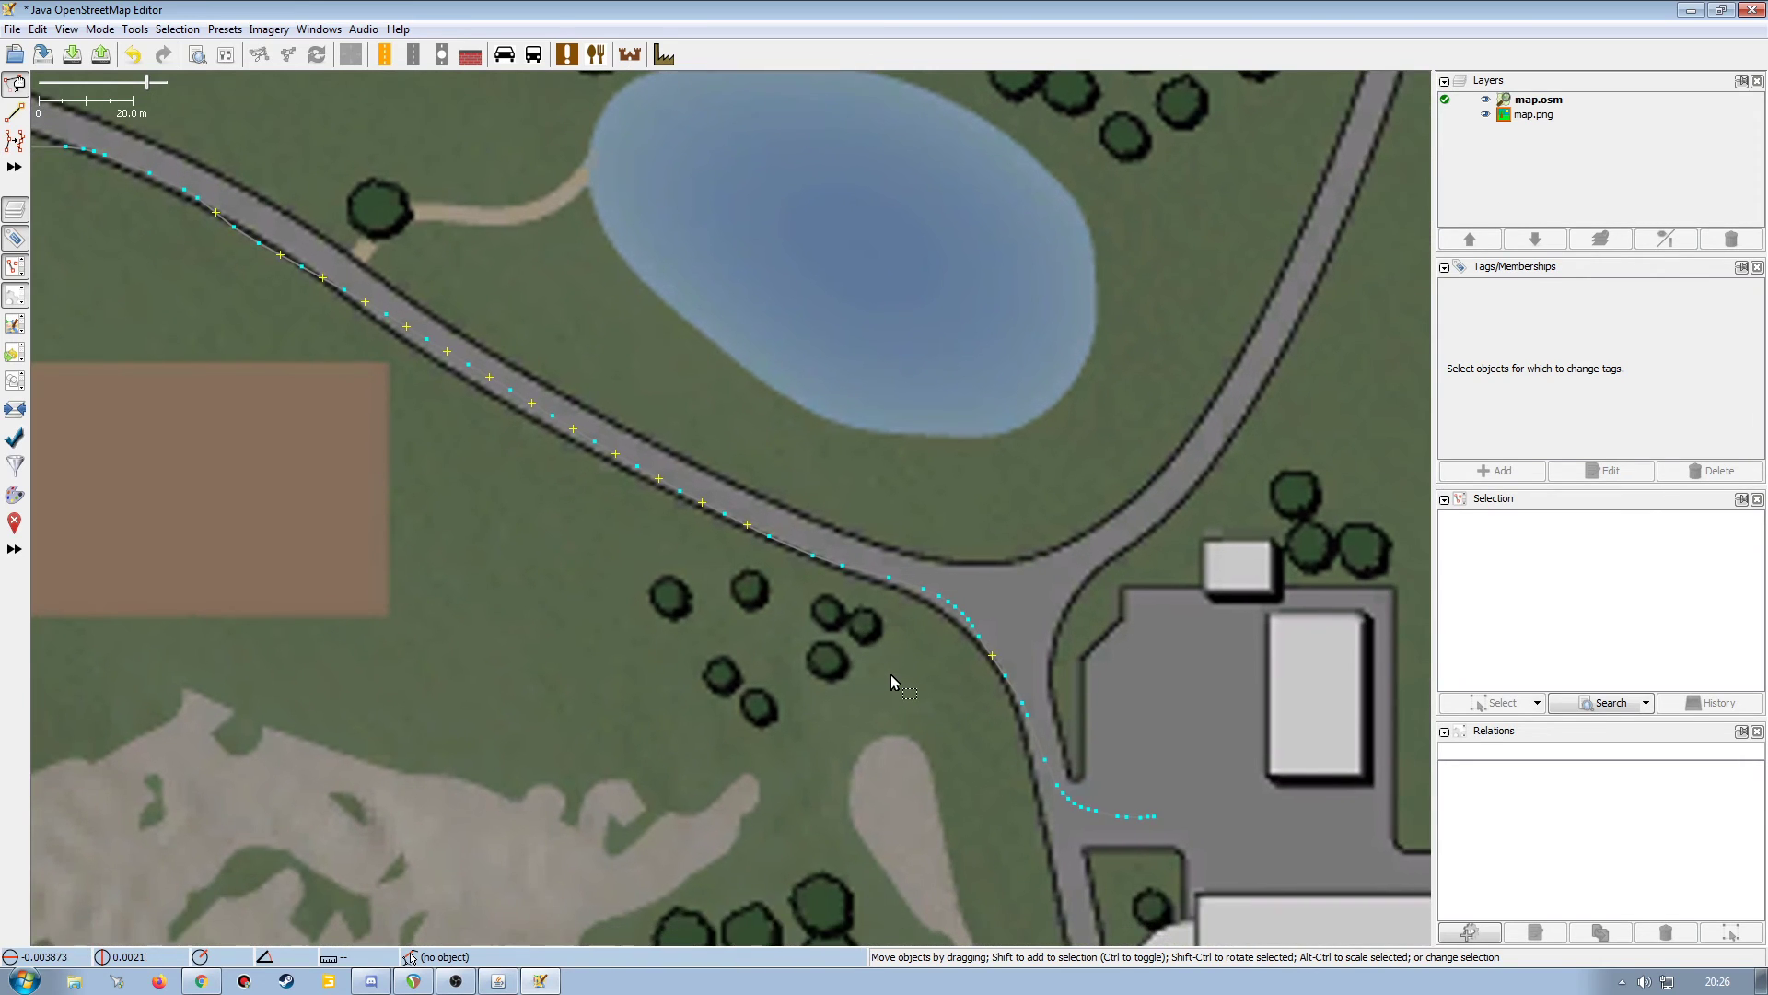
pyautogui.scroll(4, 892, 674)
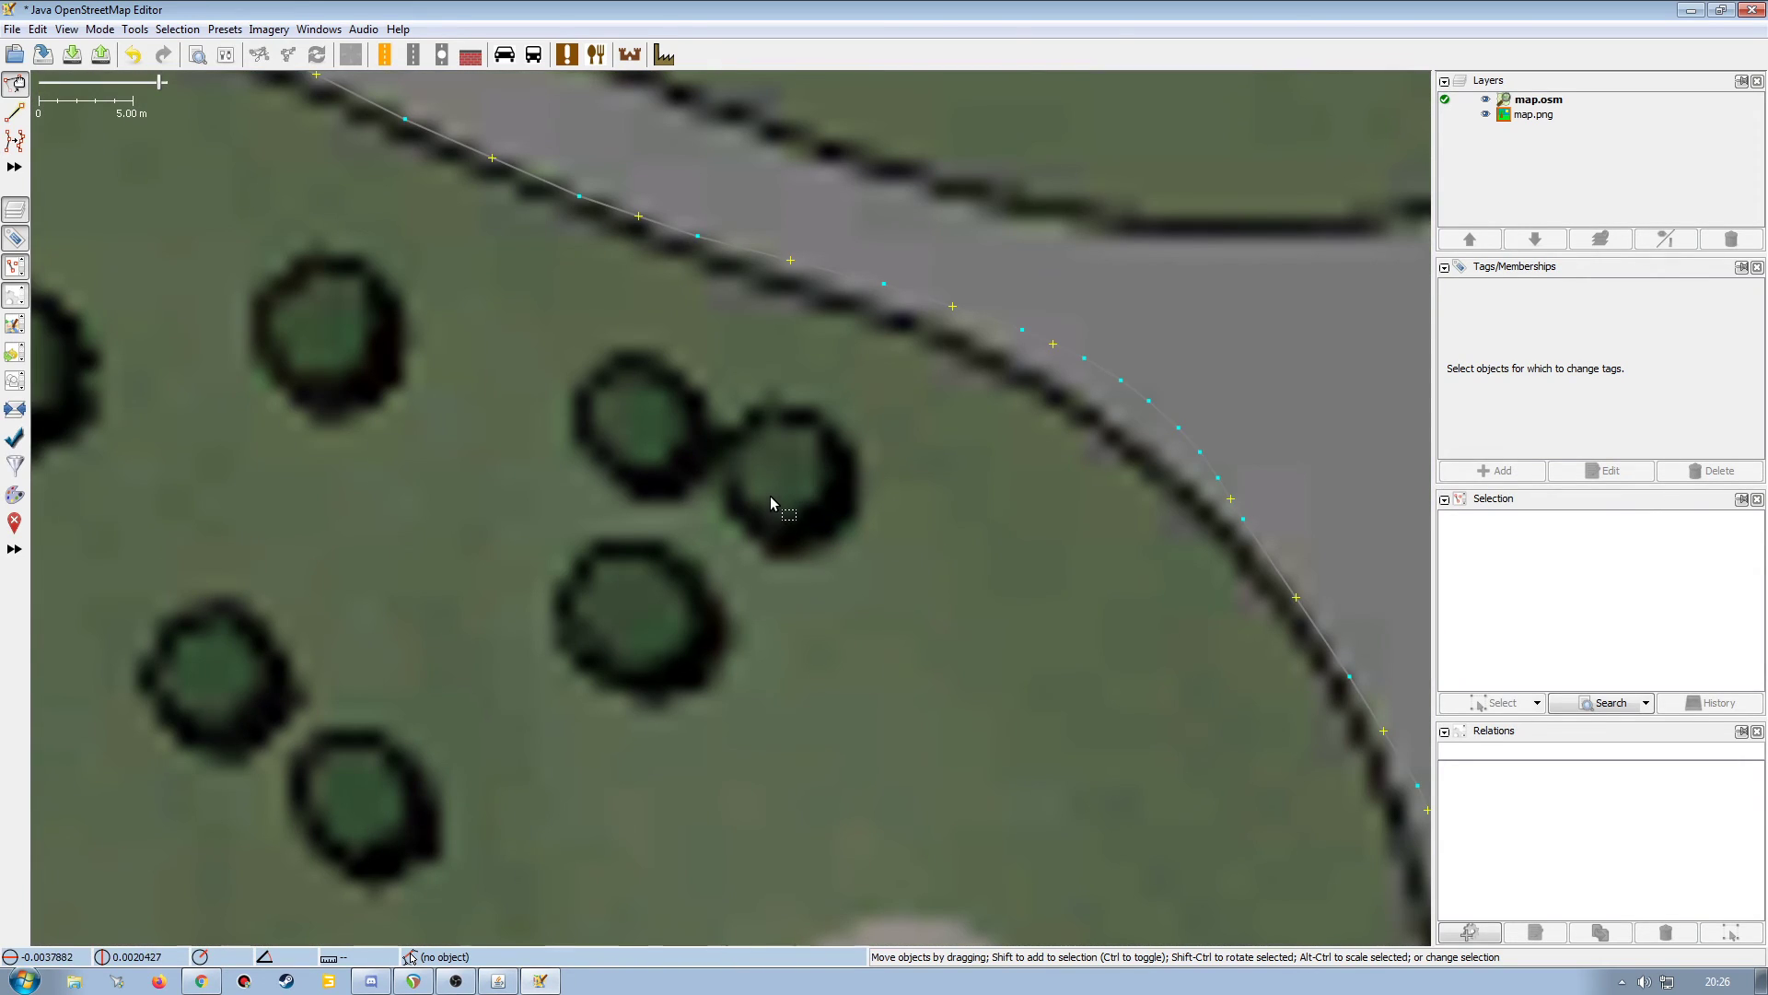
pyautogui.scroll(-2, 770, 500)
pyautogui.moveTo(710, 572); pyautogui.dragTo(628, 680)
pyautogui.scroll(2, 628, 680)
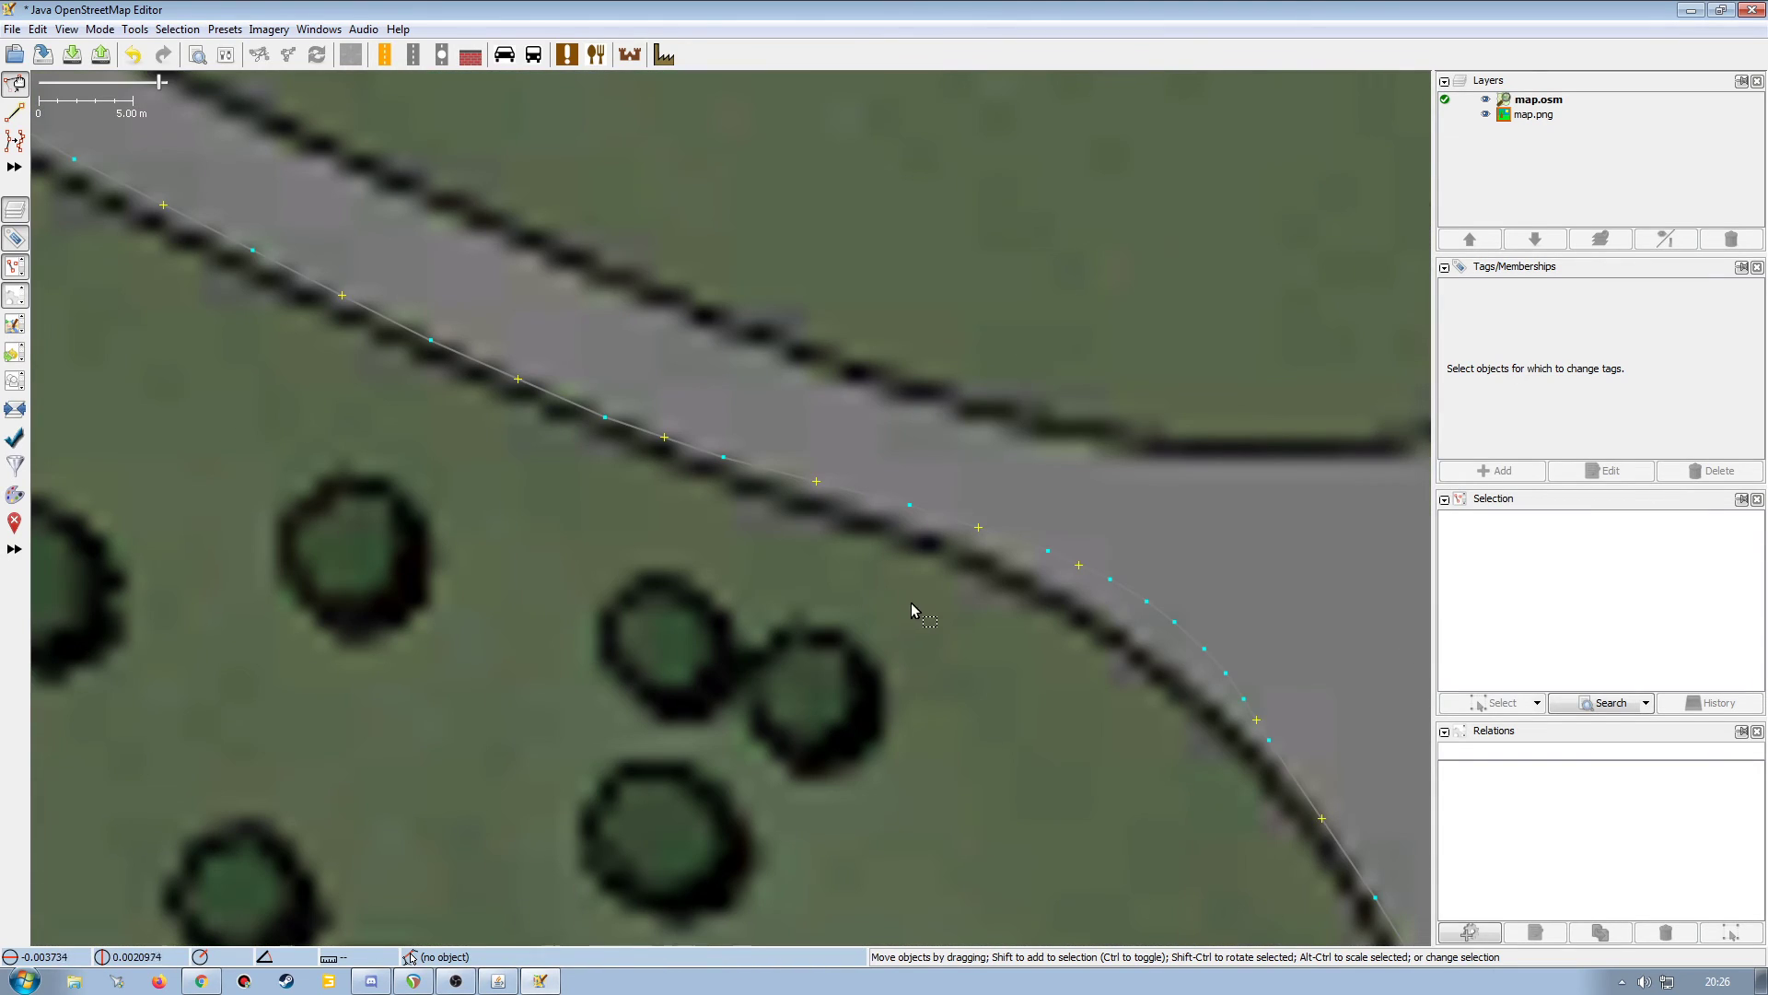
# Reposition course nodes on the road just before the junction and insert extra nodes between the existing ones.
pyautogui.click(910, 509)
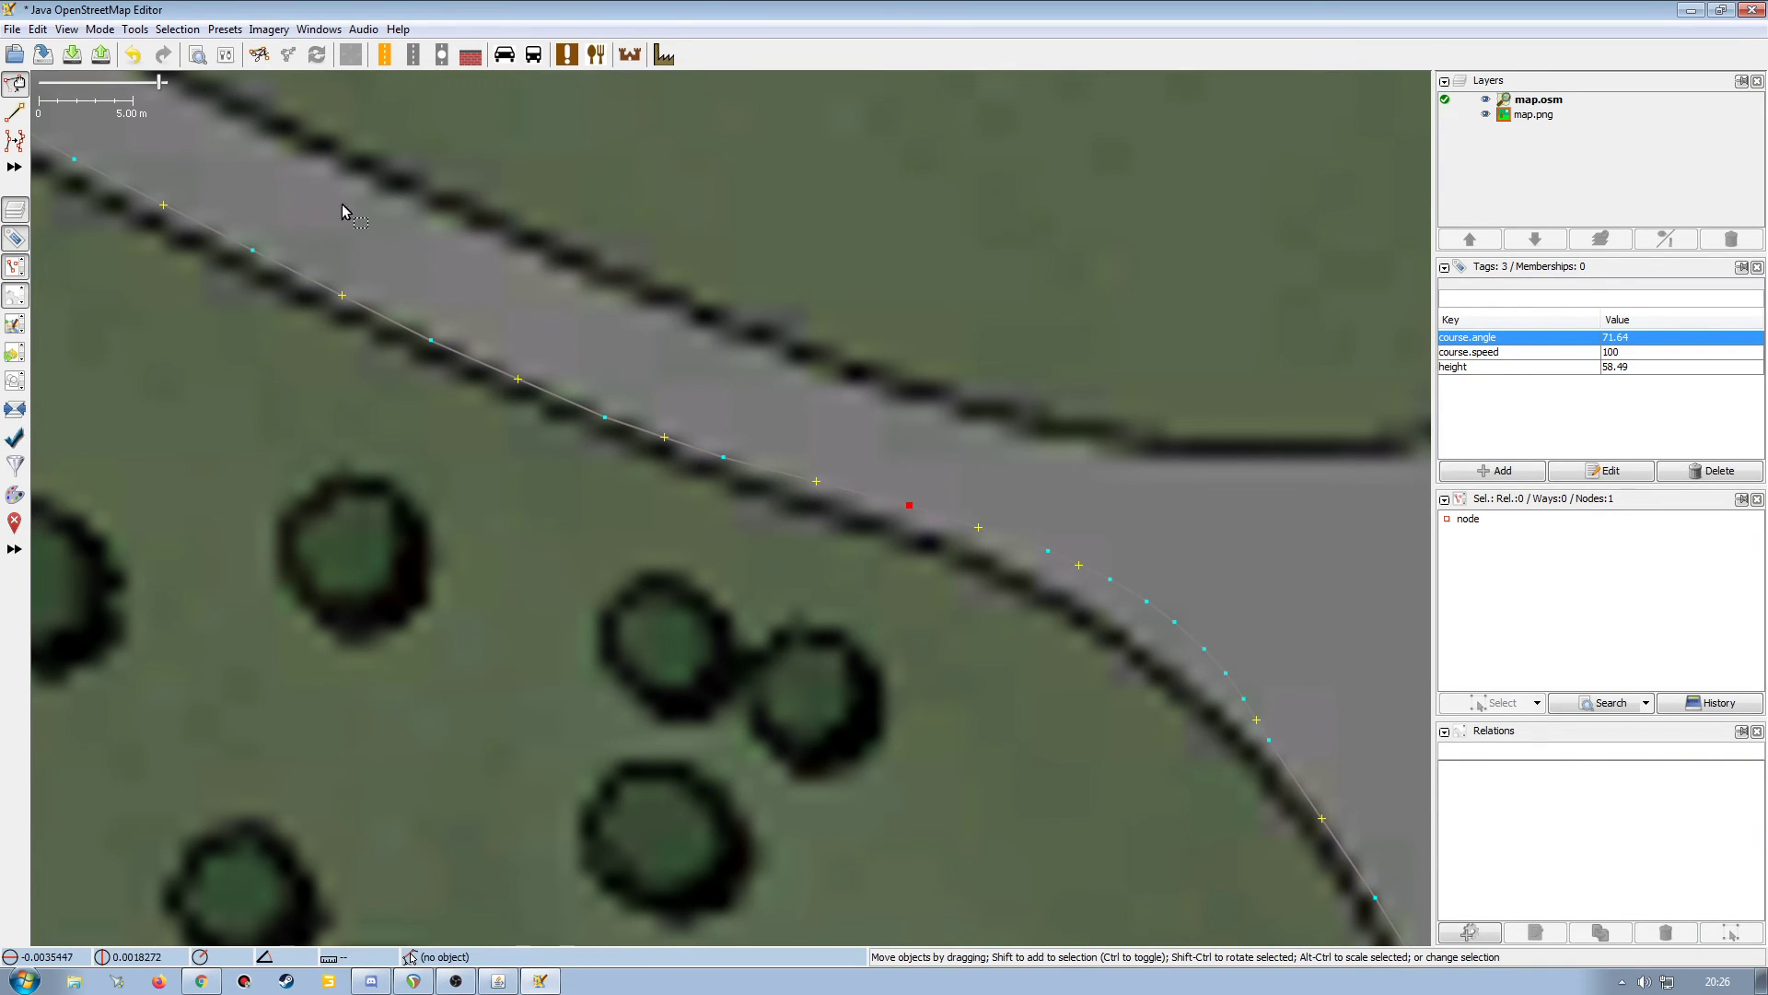
pyautogui.moveTo(587, 326); pyautogui.dragTo(766, 468)
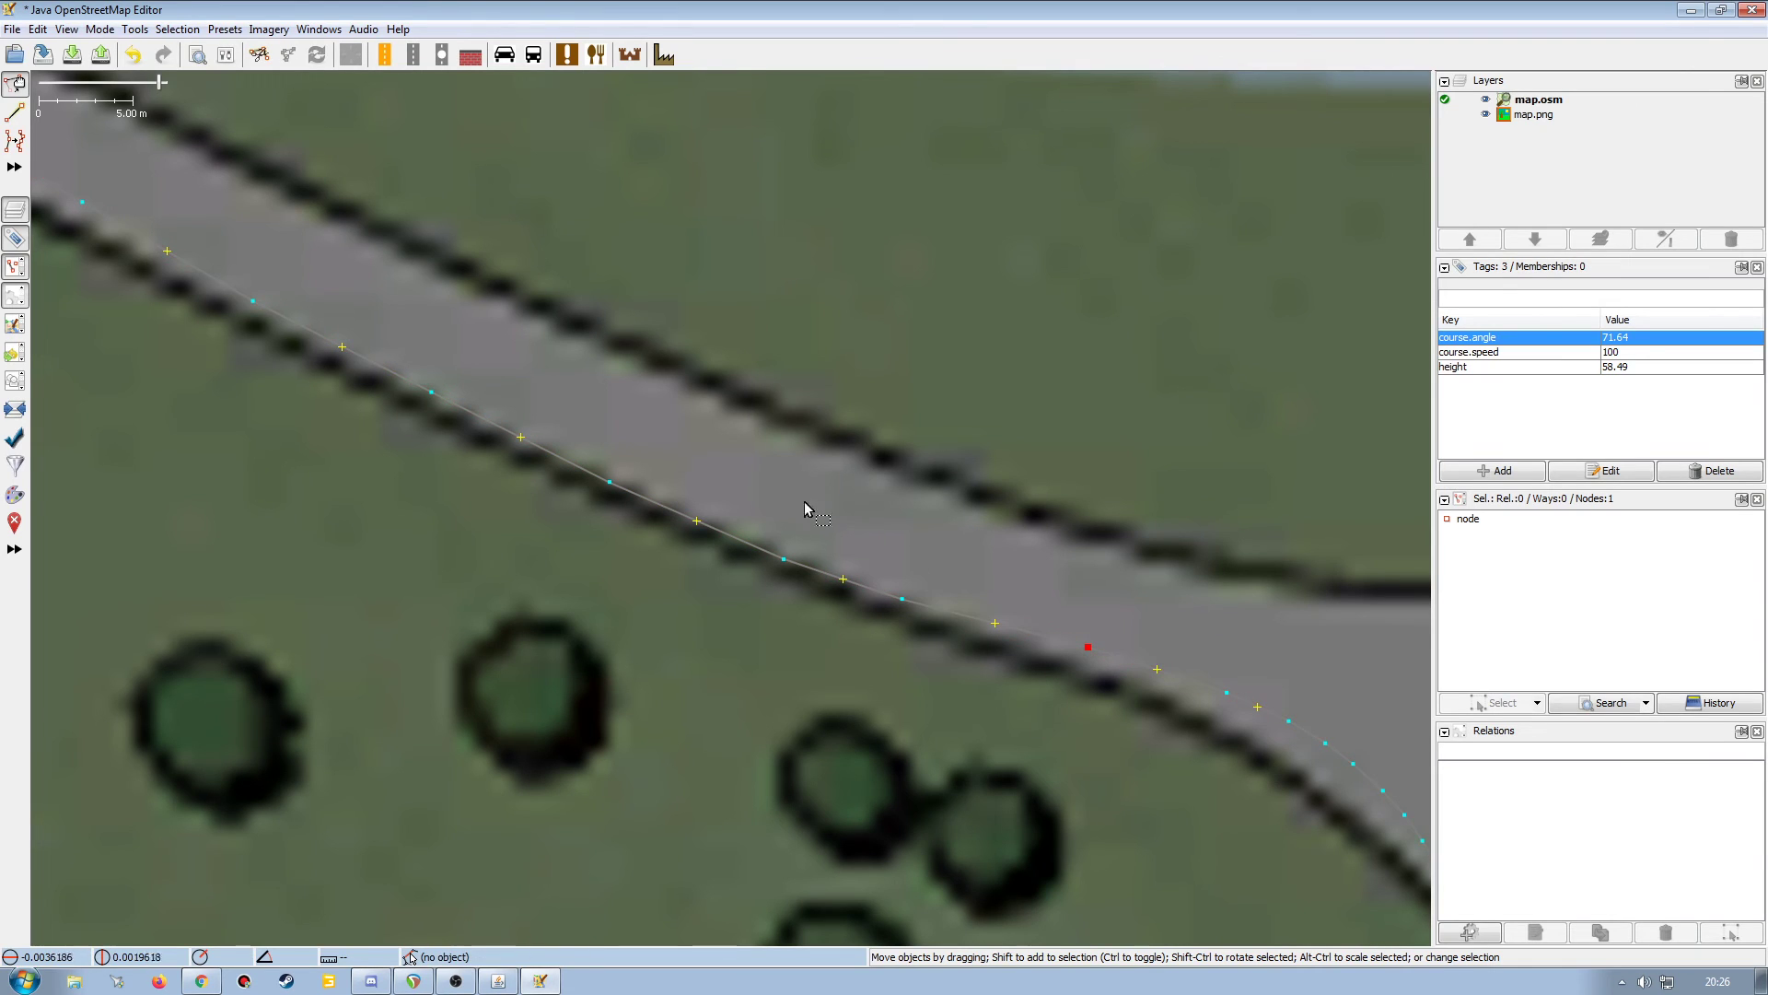
pyautogui.moveTo(1078, 704); pyautogui.dragTo(818, 631)
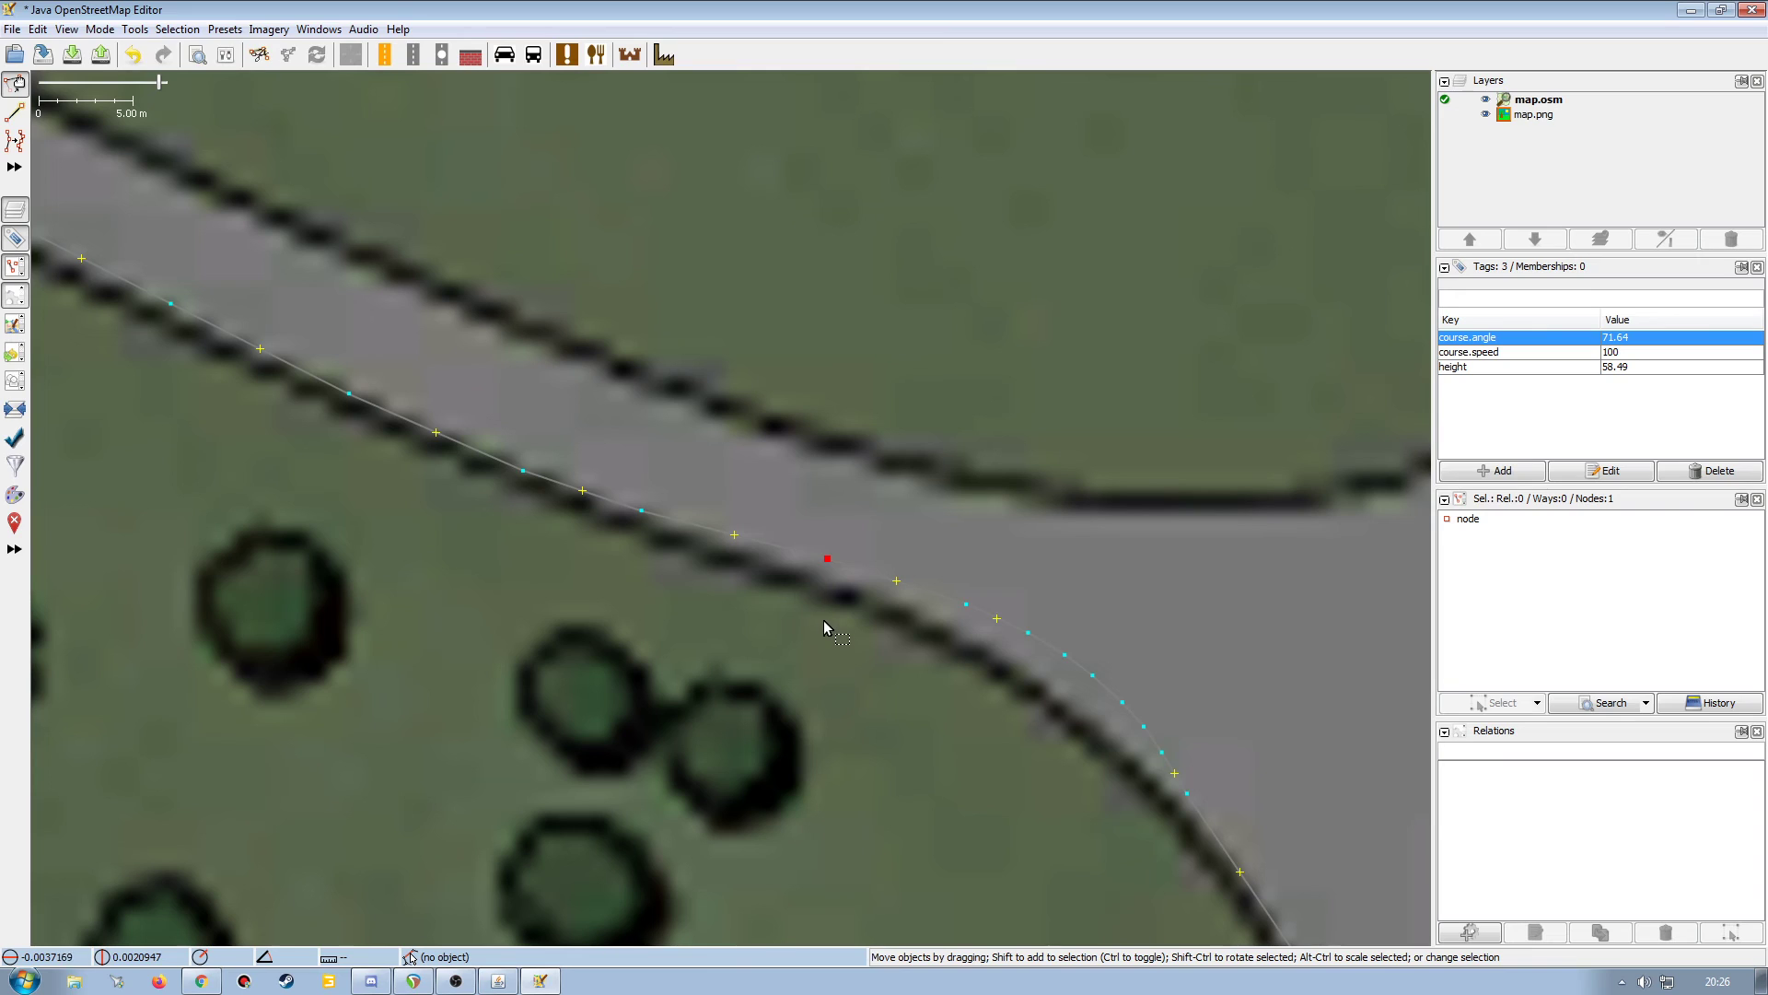
pyautogui.moveTo(827, 559); pyautogui.dragTo(447, 413)
pyautogui.click(736, 535)
pyautogui.click(340, 521)
pyautogui.moveTo(334, 509); pyautogui.dragTo(743, 637)
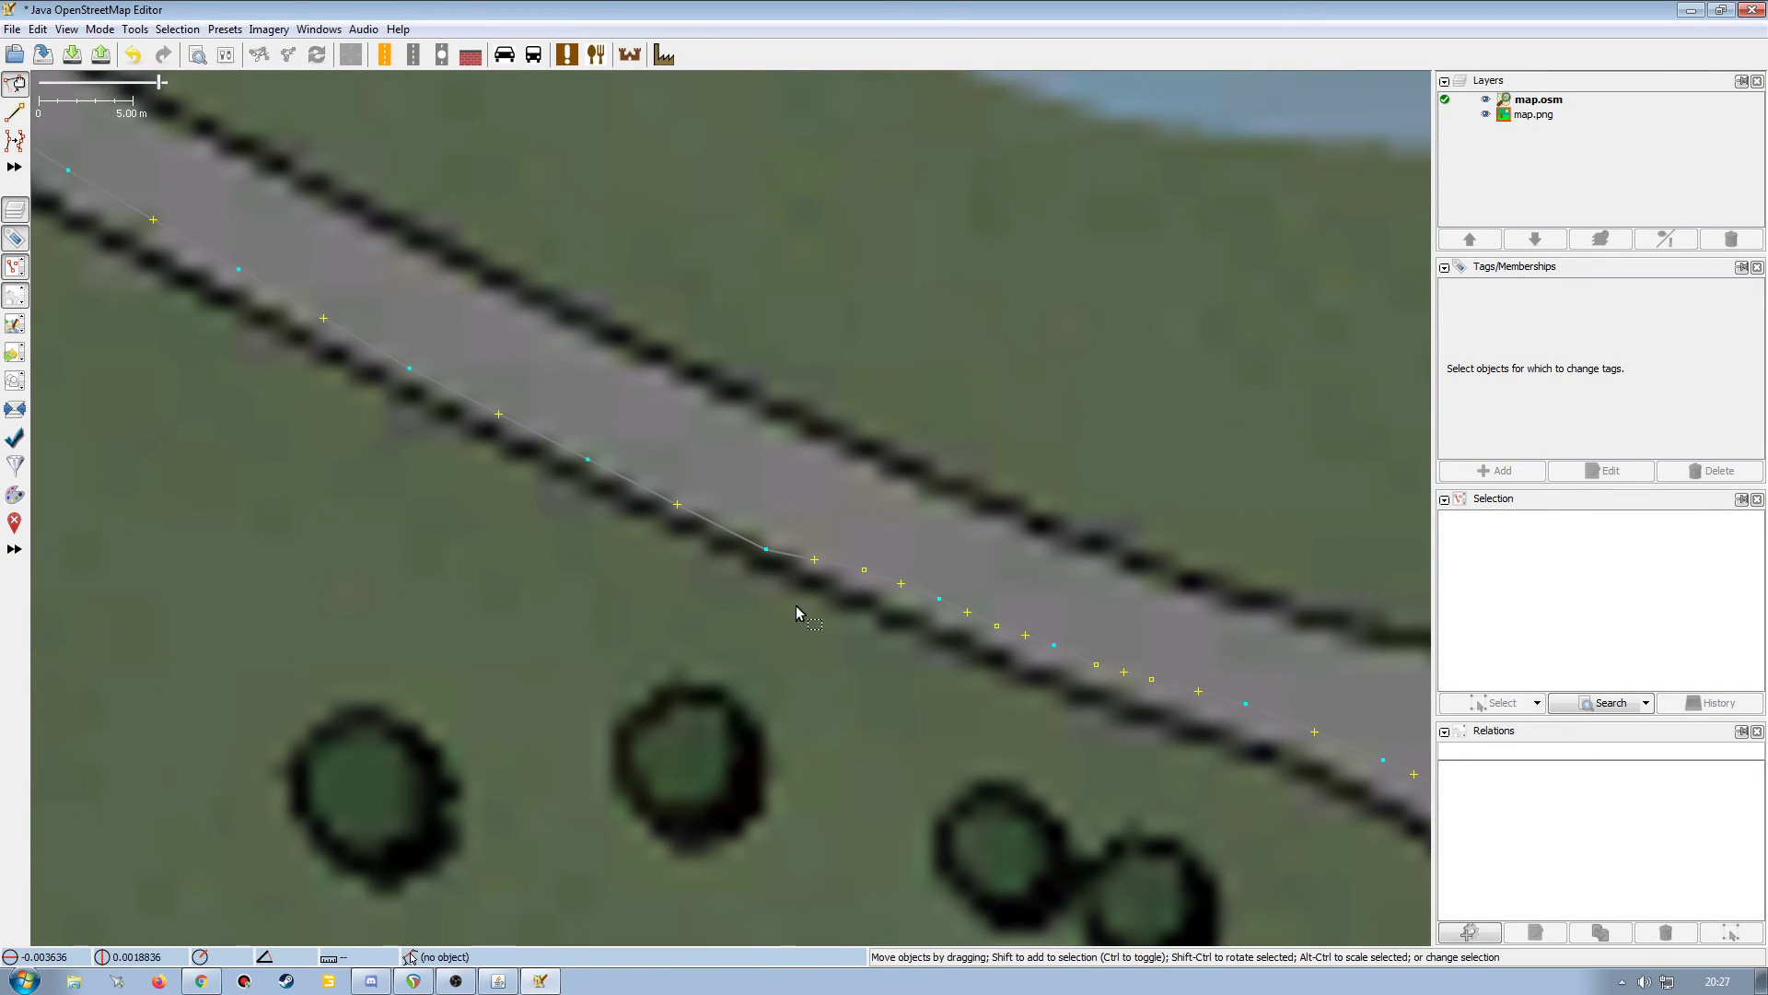
# Select one of the inserted nodes and the Farm to shop way in turn to inspect their tags.
pyautogui.click(863, 572)
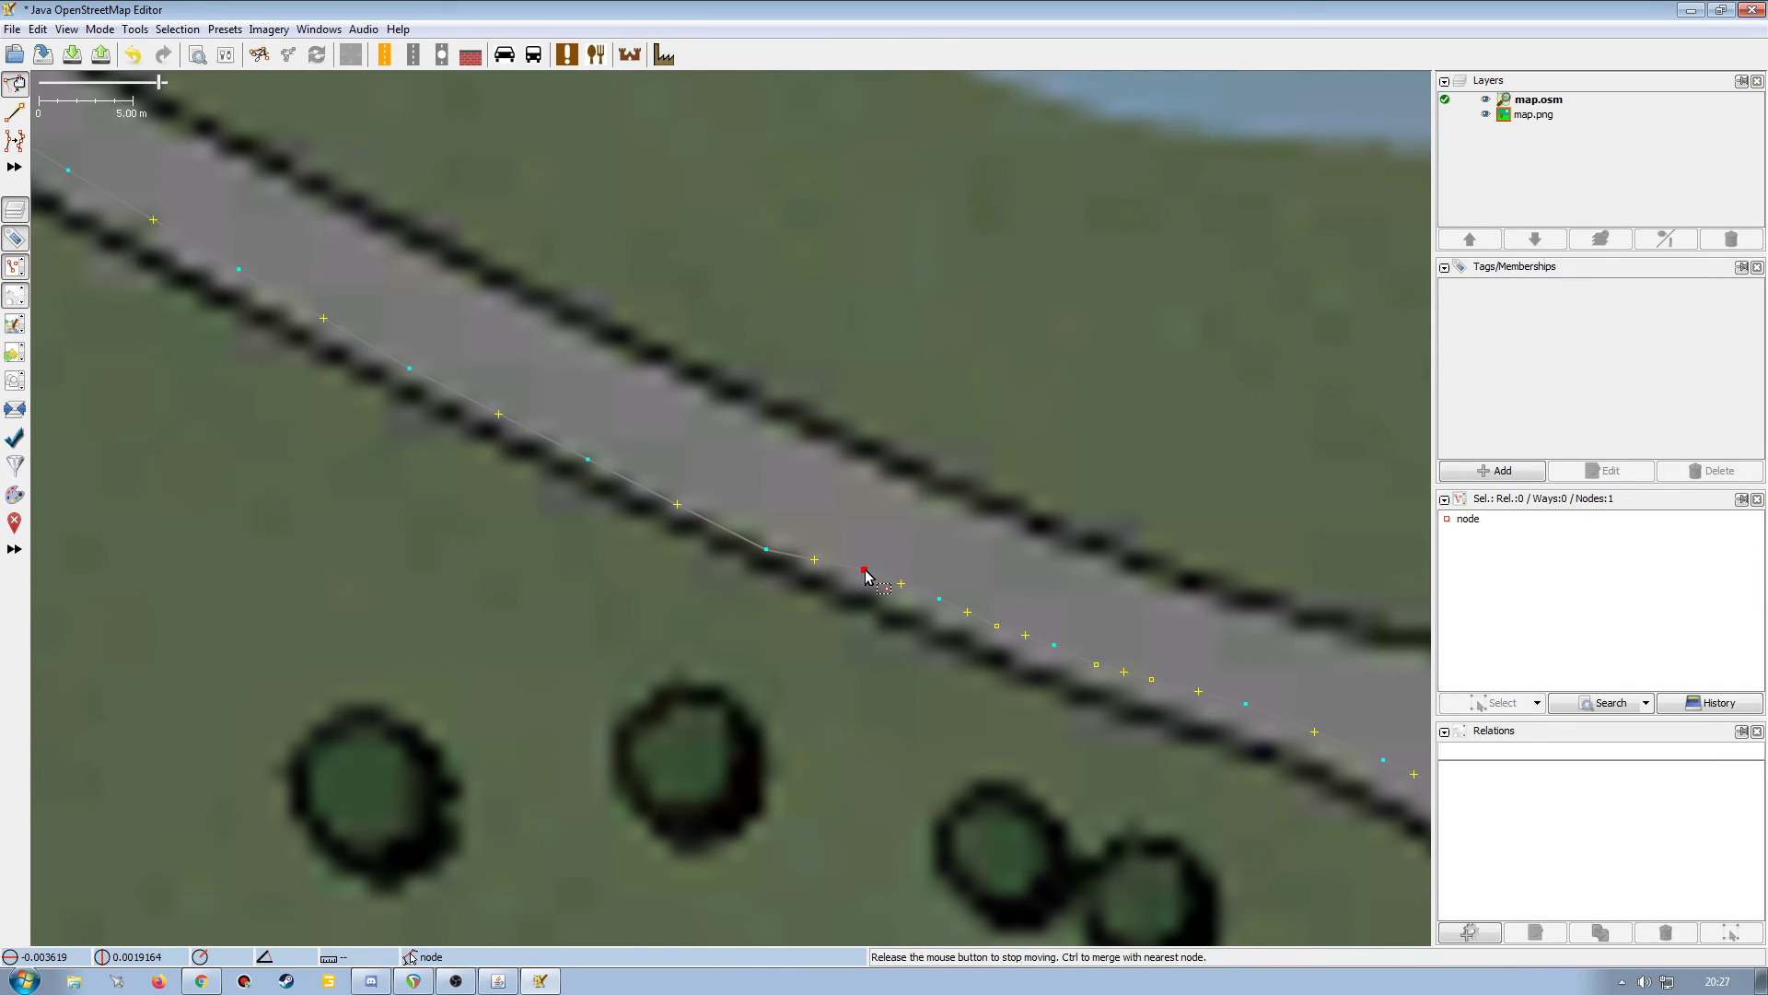
pyautogui.click(816, 571)
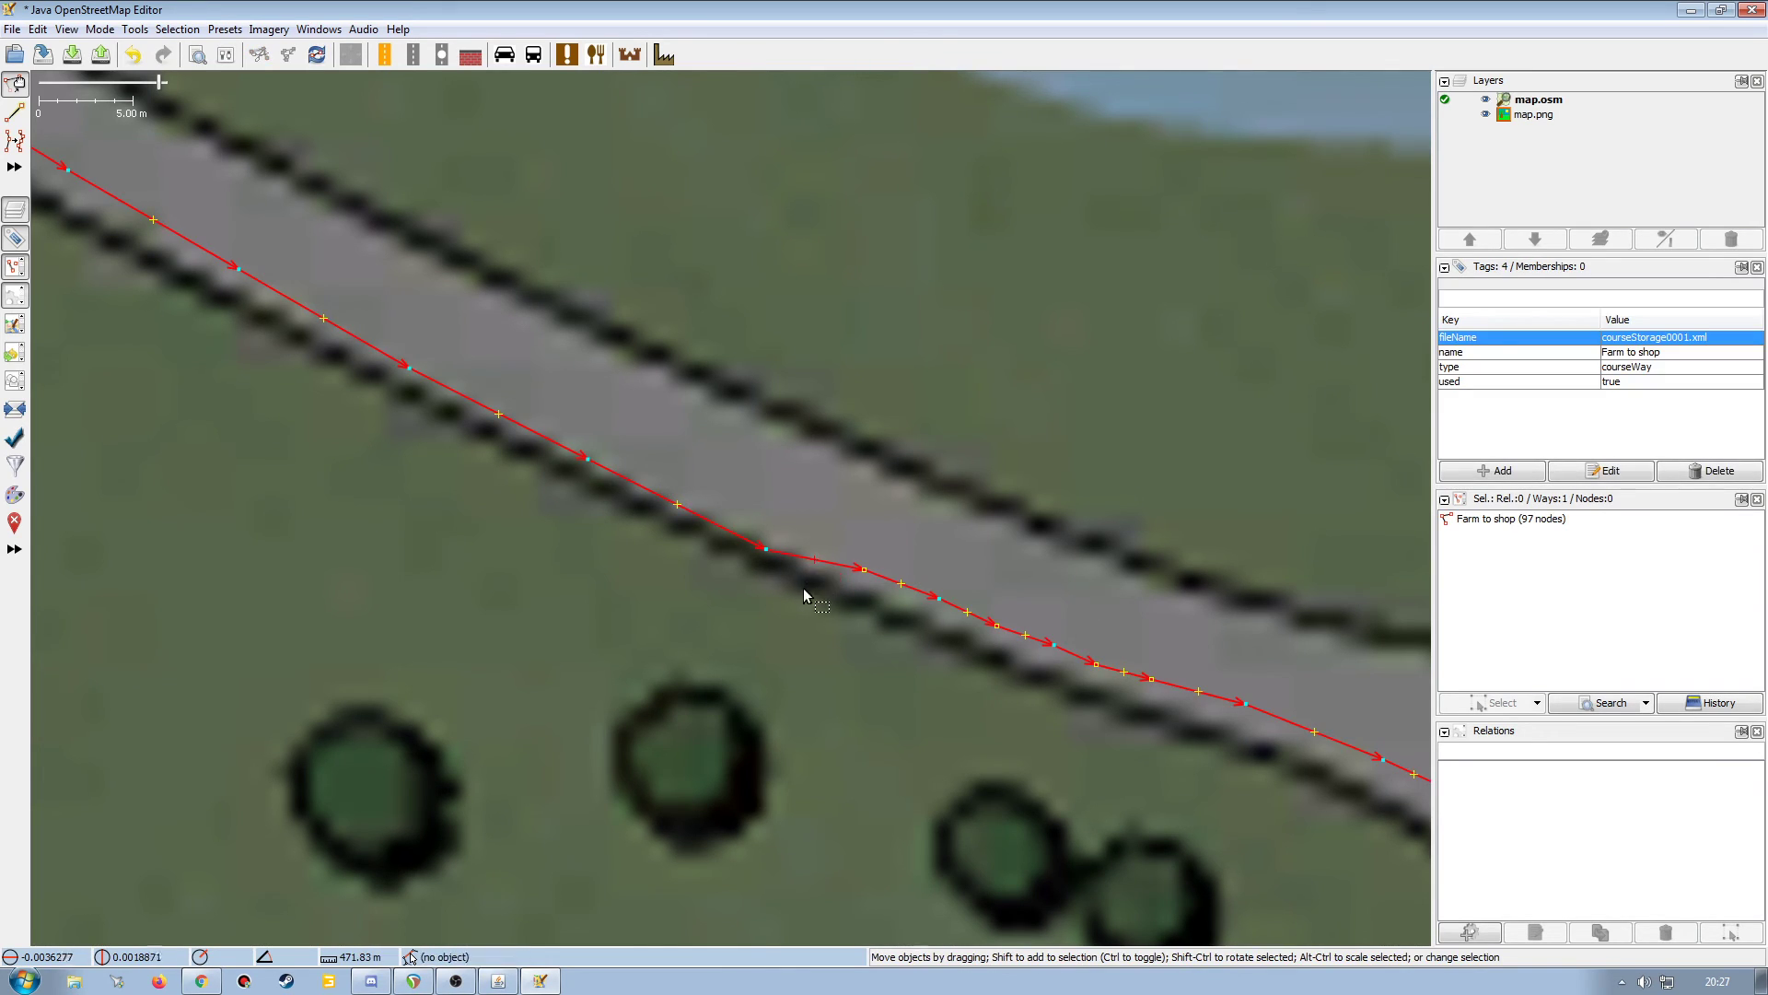
# Move the offset nodes of the Farm to shop way into the road lane and insert an extra node between them.
pyautogui.click(443, 539)
pyautogui.moveTo(814, 559); pyautogui.dragTo(773, 532)
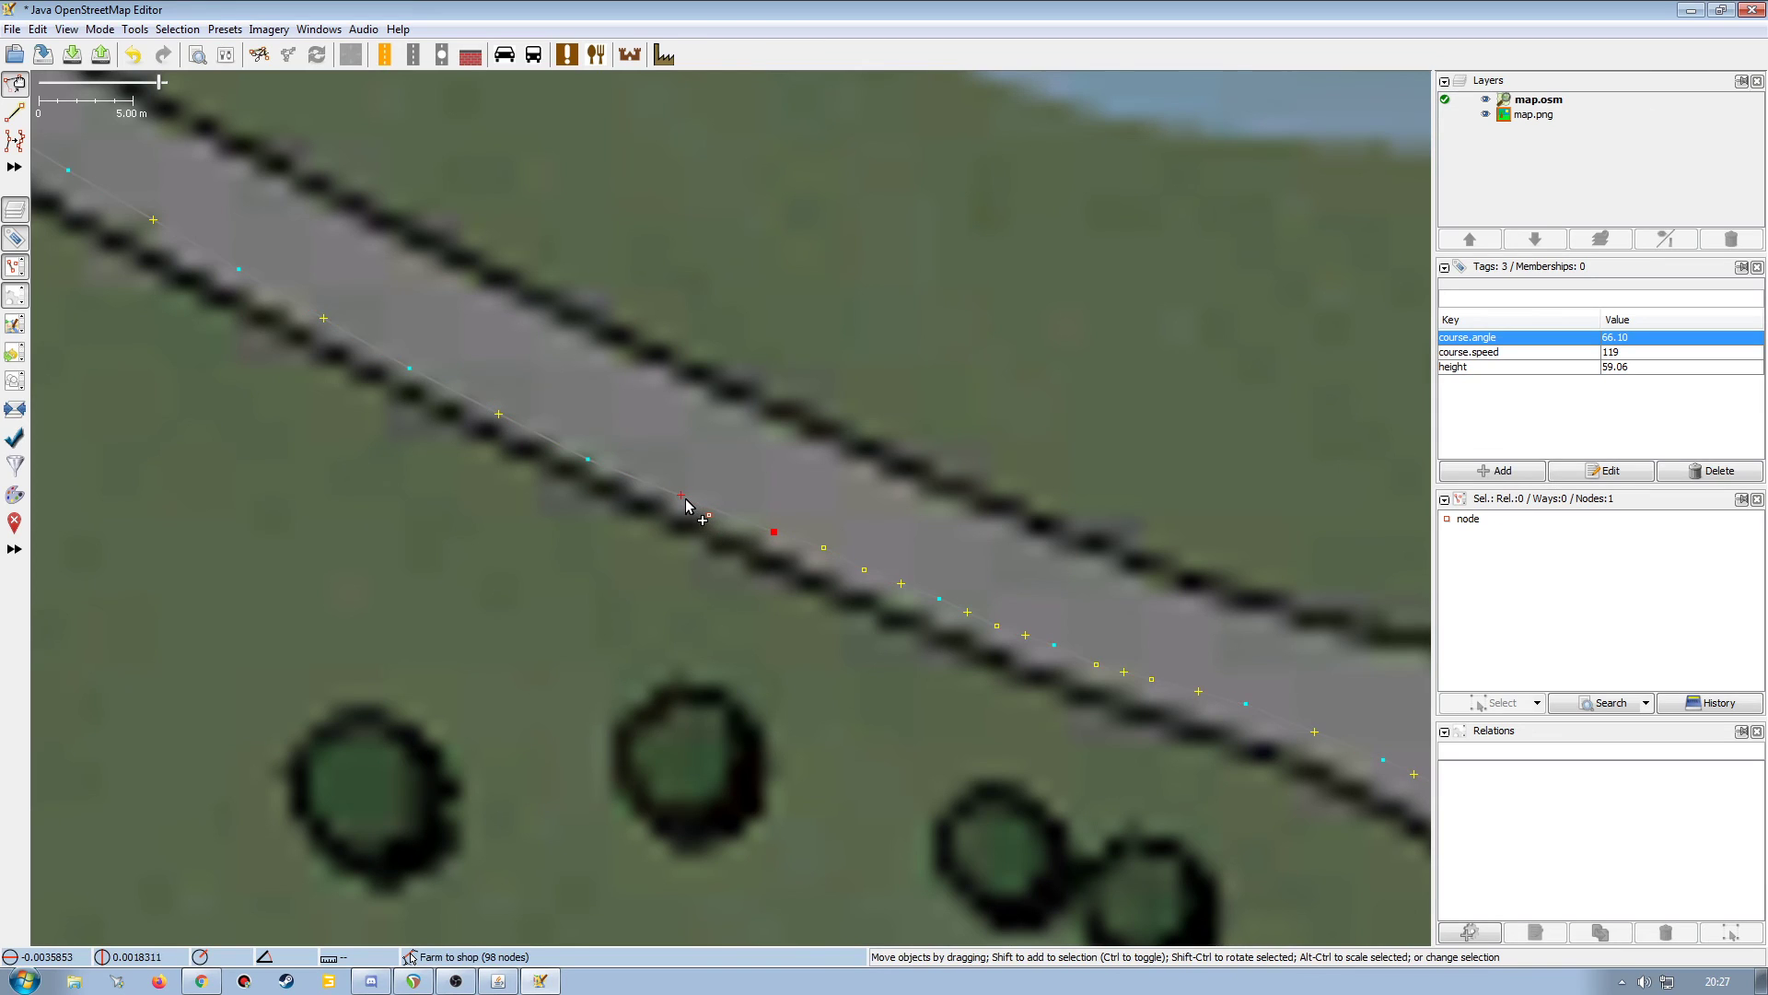
pyautogui.click(681, 497)
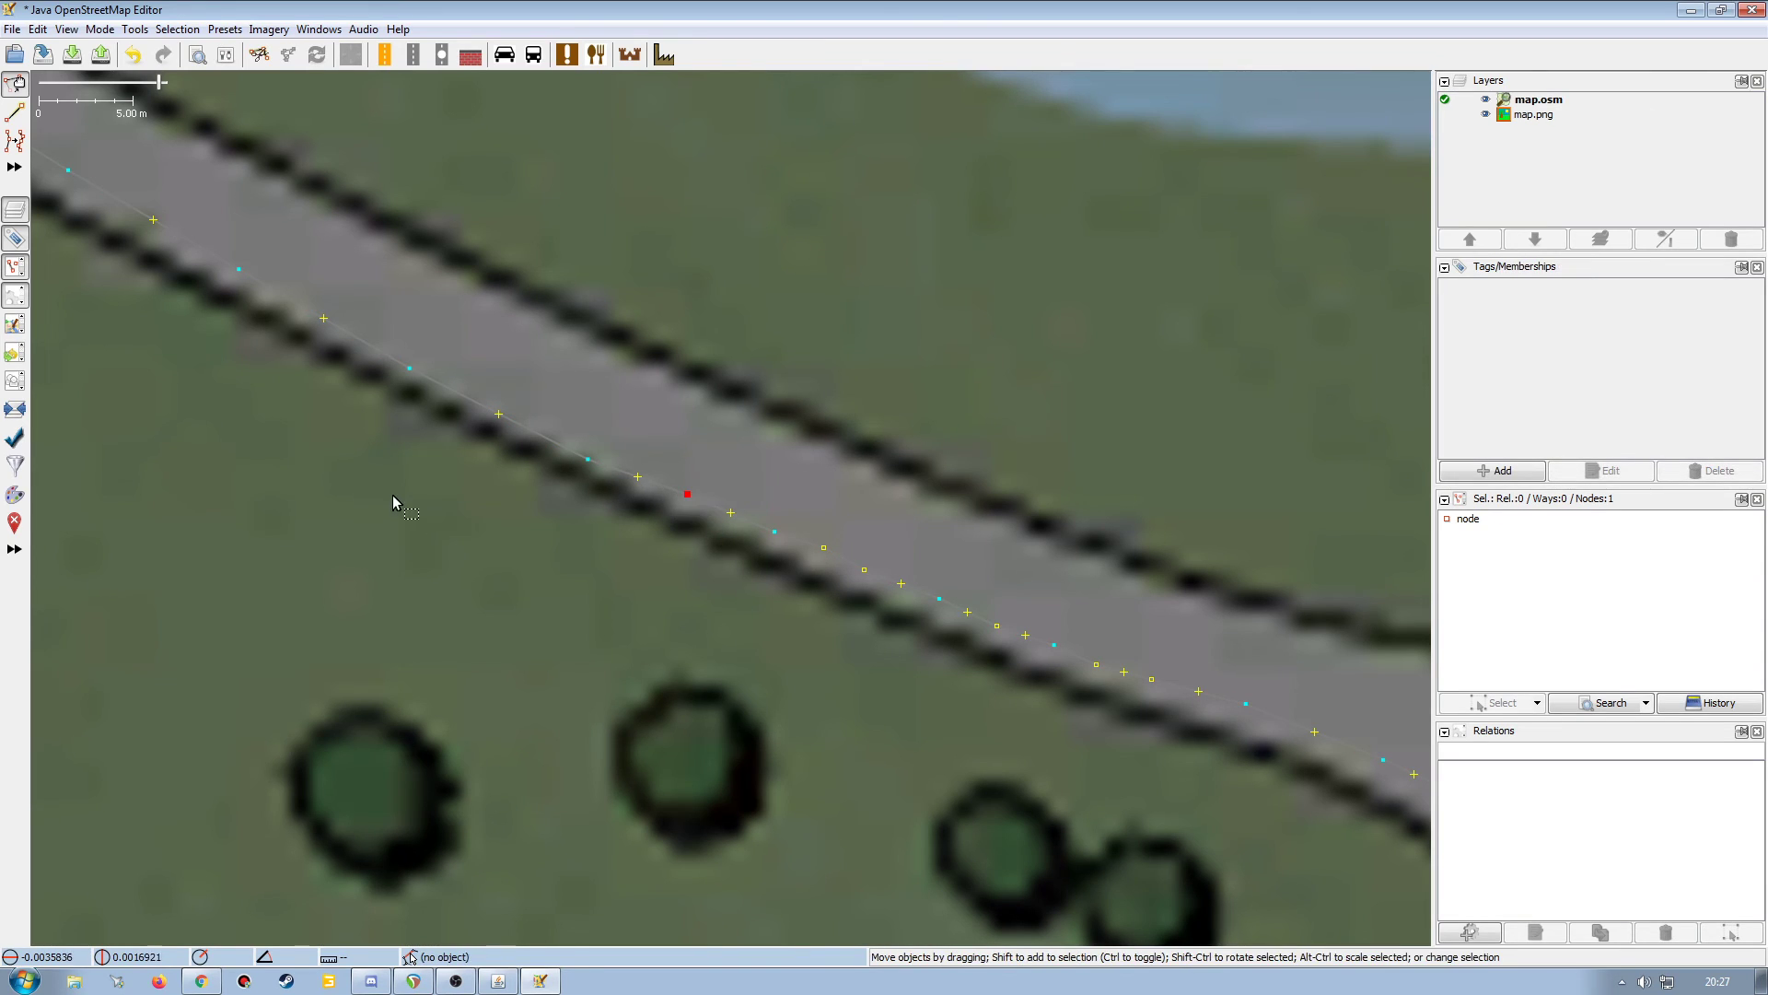
pyautogui.moveTo(586, 459); pyautogui.dragTo(590, 452)
pyautogui.moveTo(448, 571); pyautogui.dragTo(798, 734)
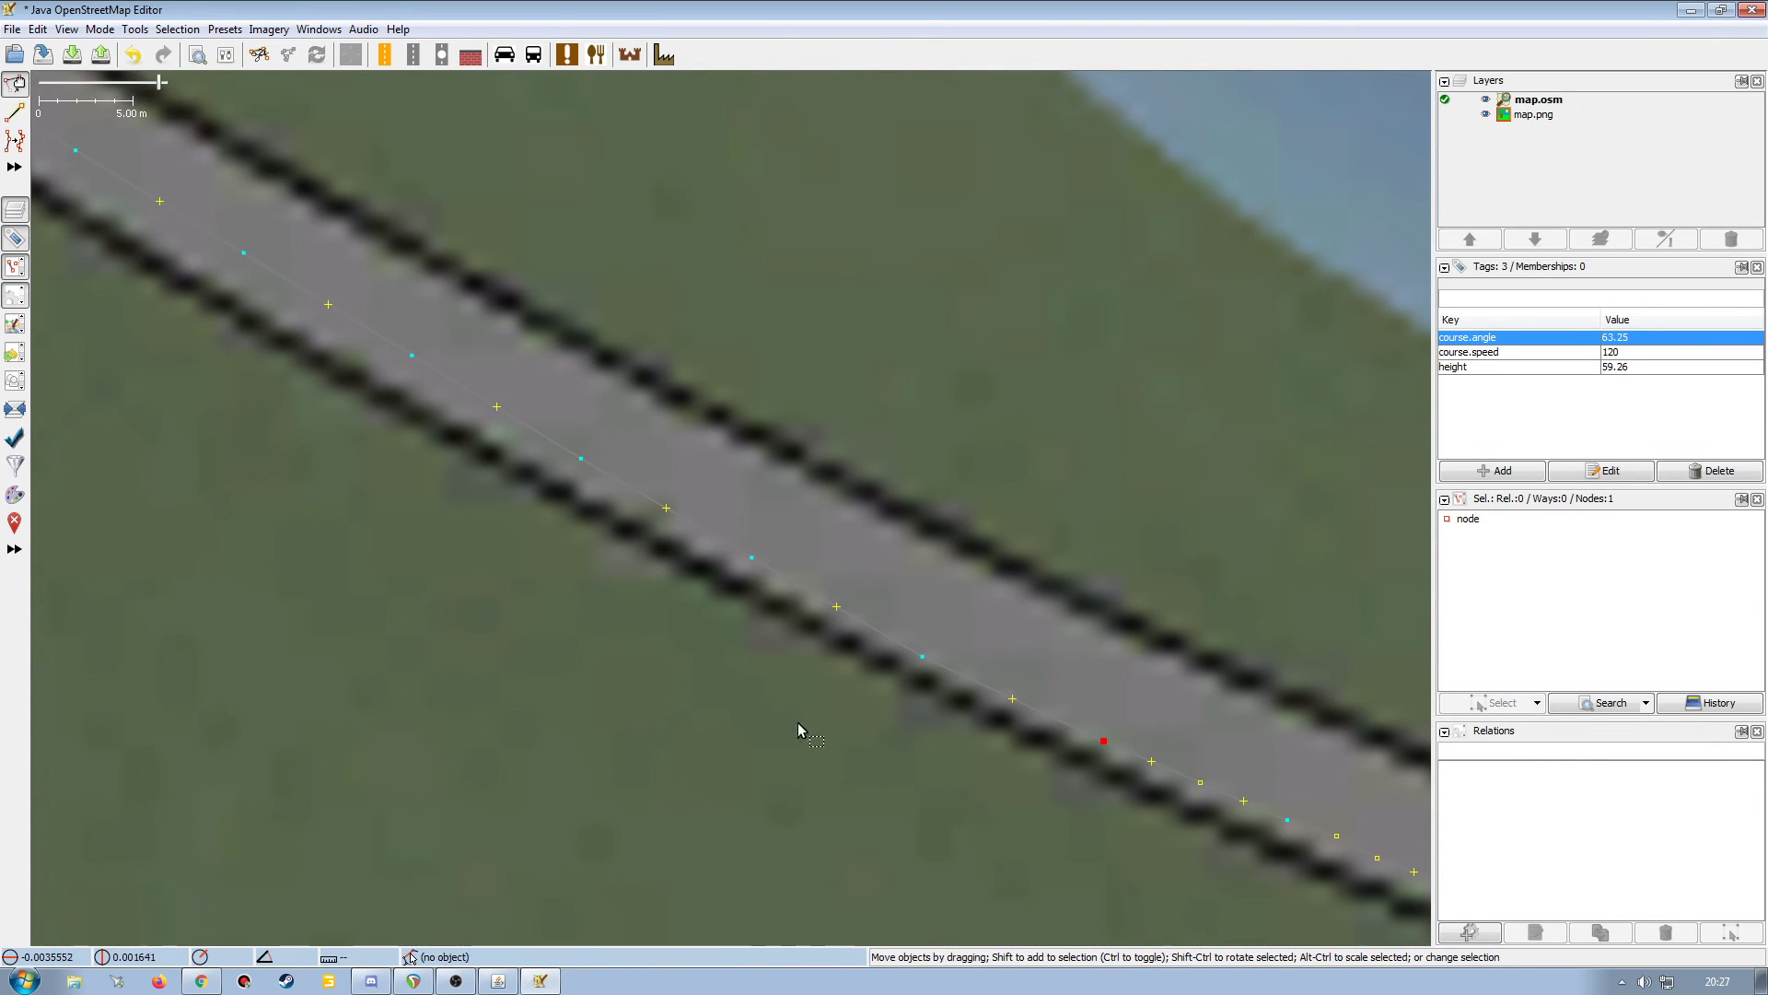
pyautogui.moveTo(922, 657); pyautogui.dragTo(922, 646)
# Insert extra nodes between the existing ones on the straight road southwest of the pond, nudging neighbouring nodes into line.
pyautogui.moveTo(528, 632); pyautogui.dragTo(780, 774)
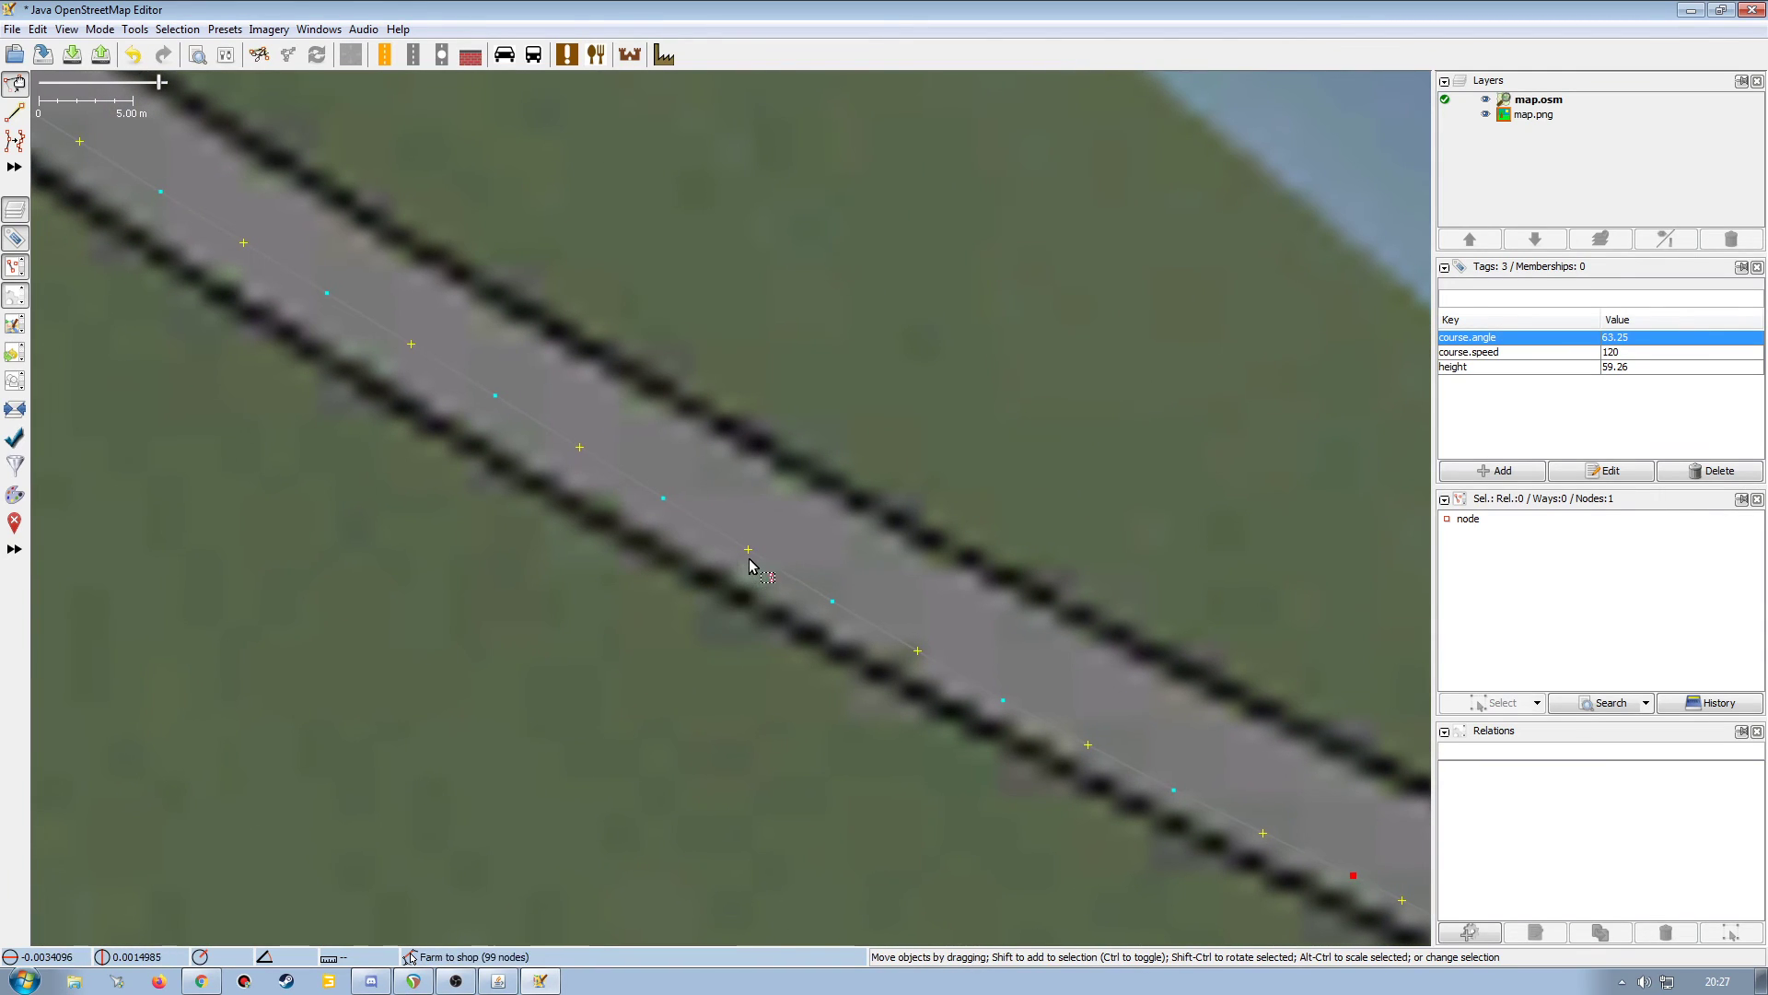
pyautogui.moveTo(749, 555); pyautogui.dragTo(736, 561)
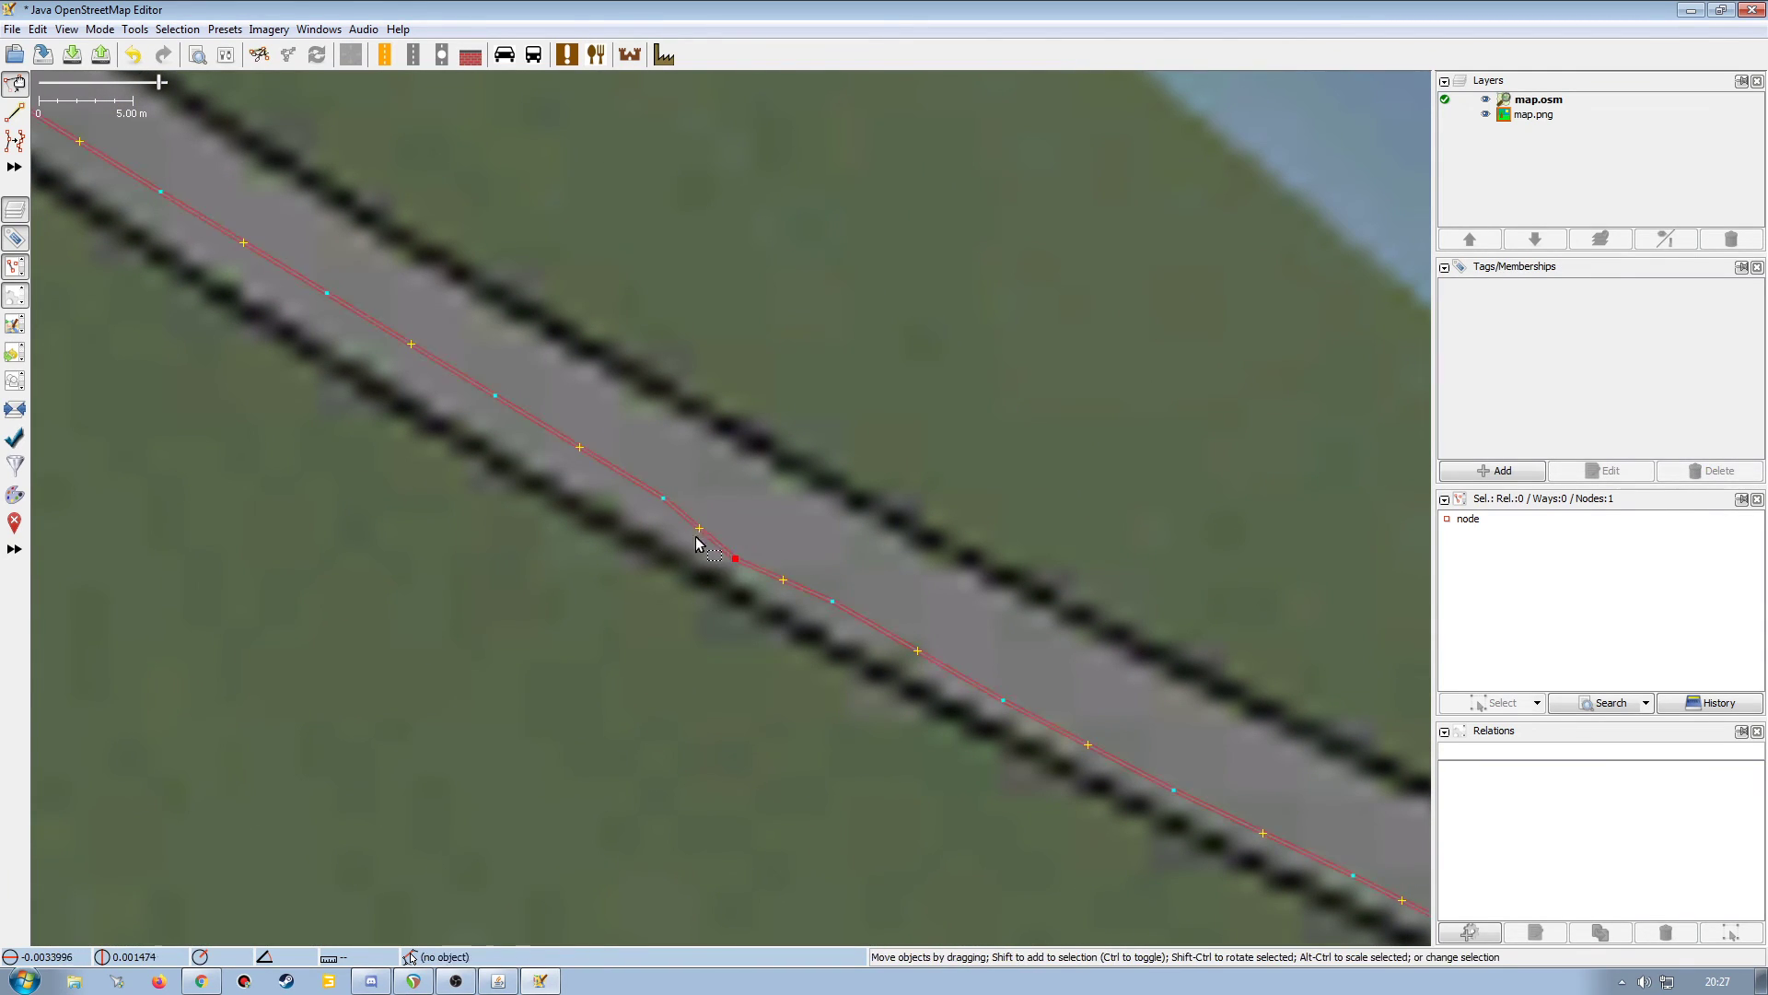
pyautogui.click(663, 499)
pyautogui.moveTo(662, 501); pyautogui.dragTo(649, 504)
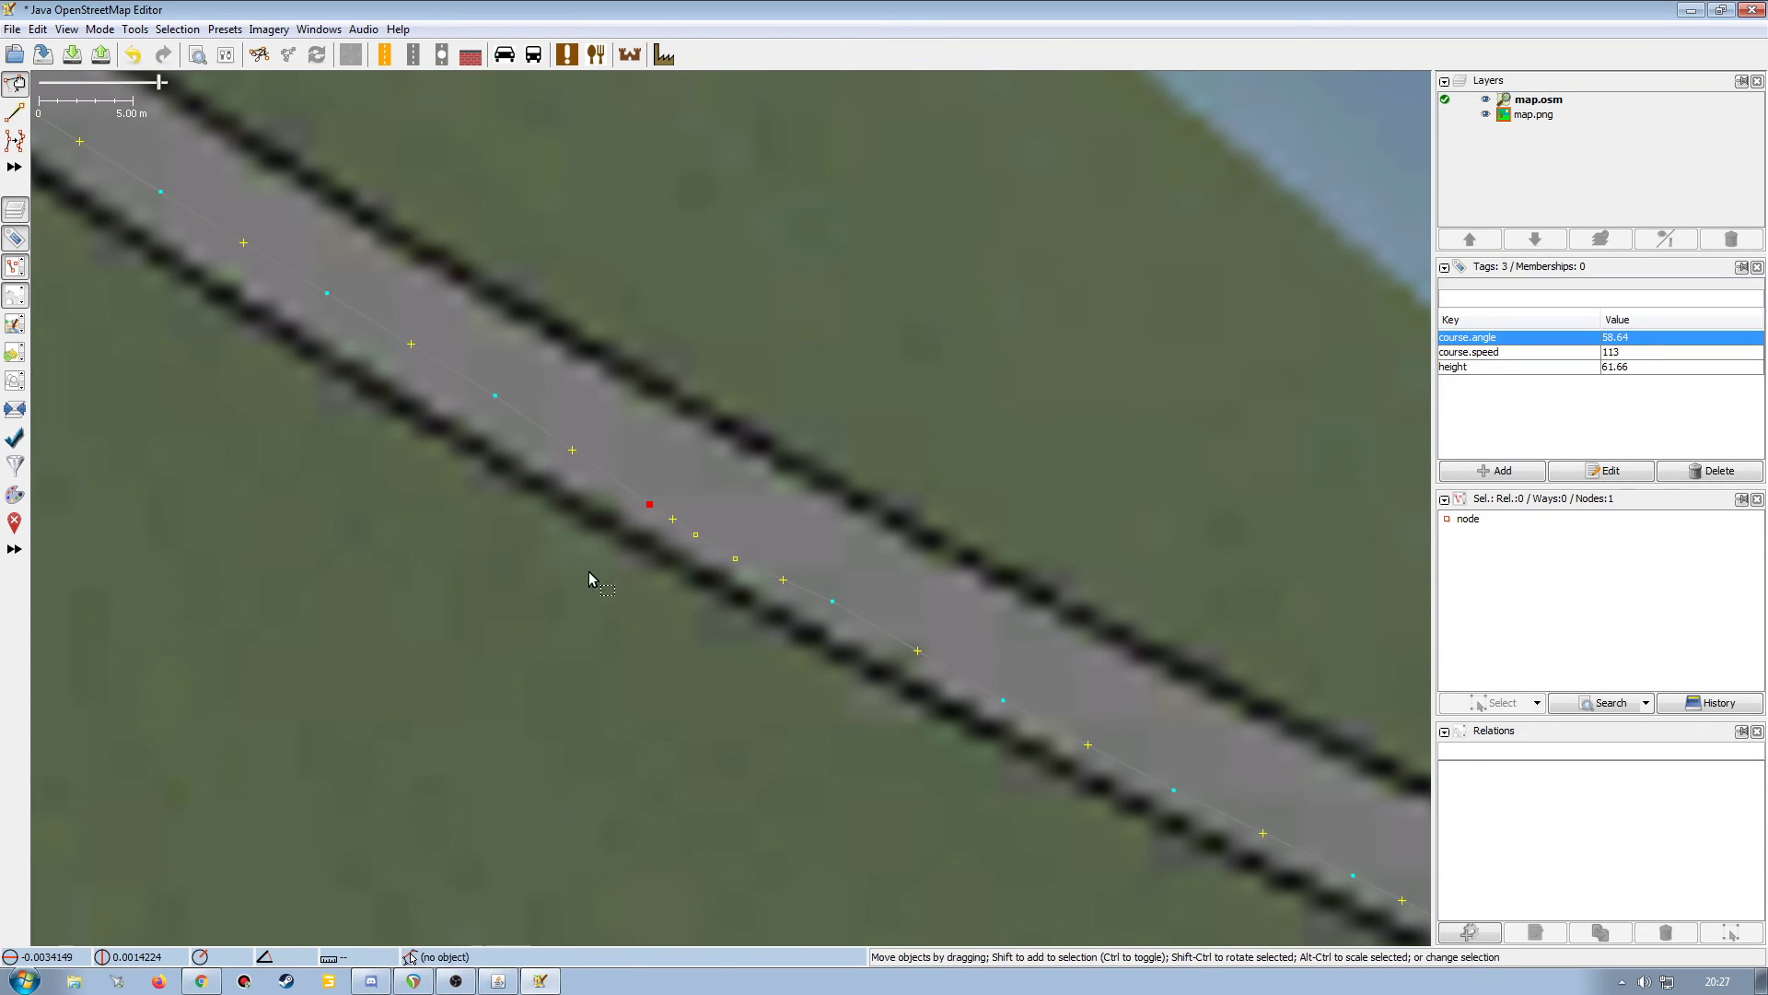
pyautogui.click(589, 604)
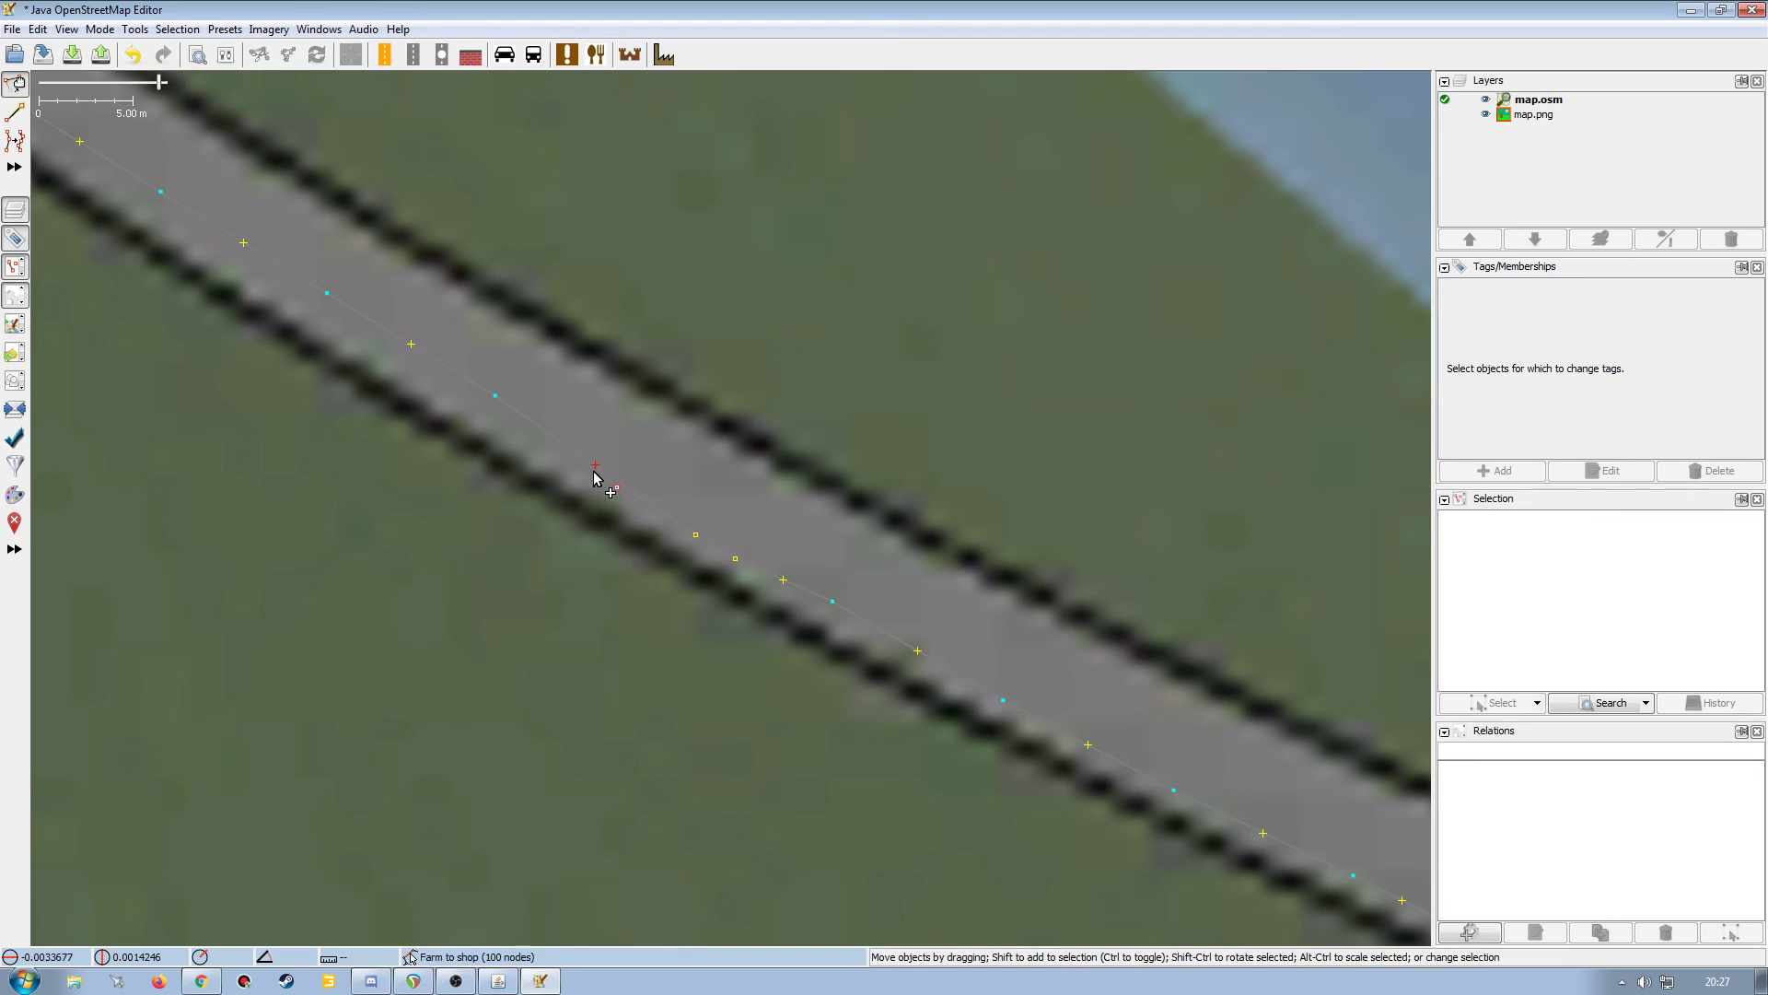
pyautogui.moveTo(597, 472); pyautogui.dragTo(470, 409)
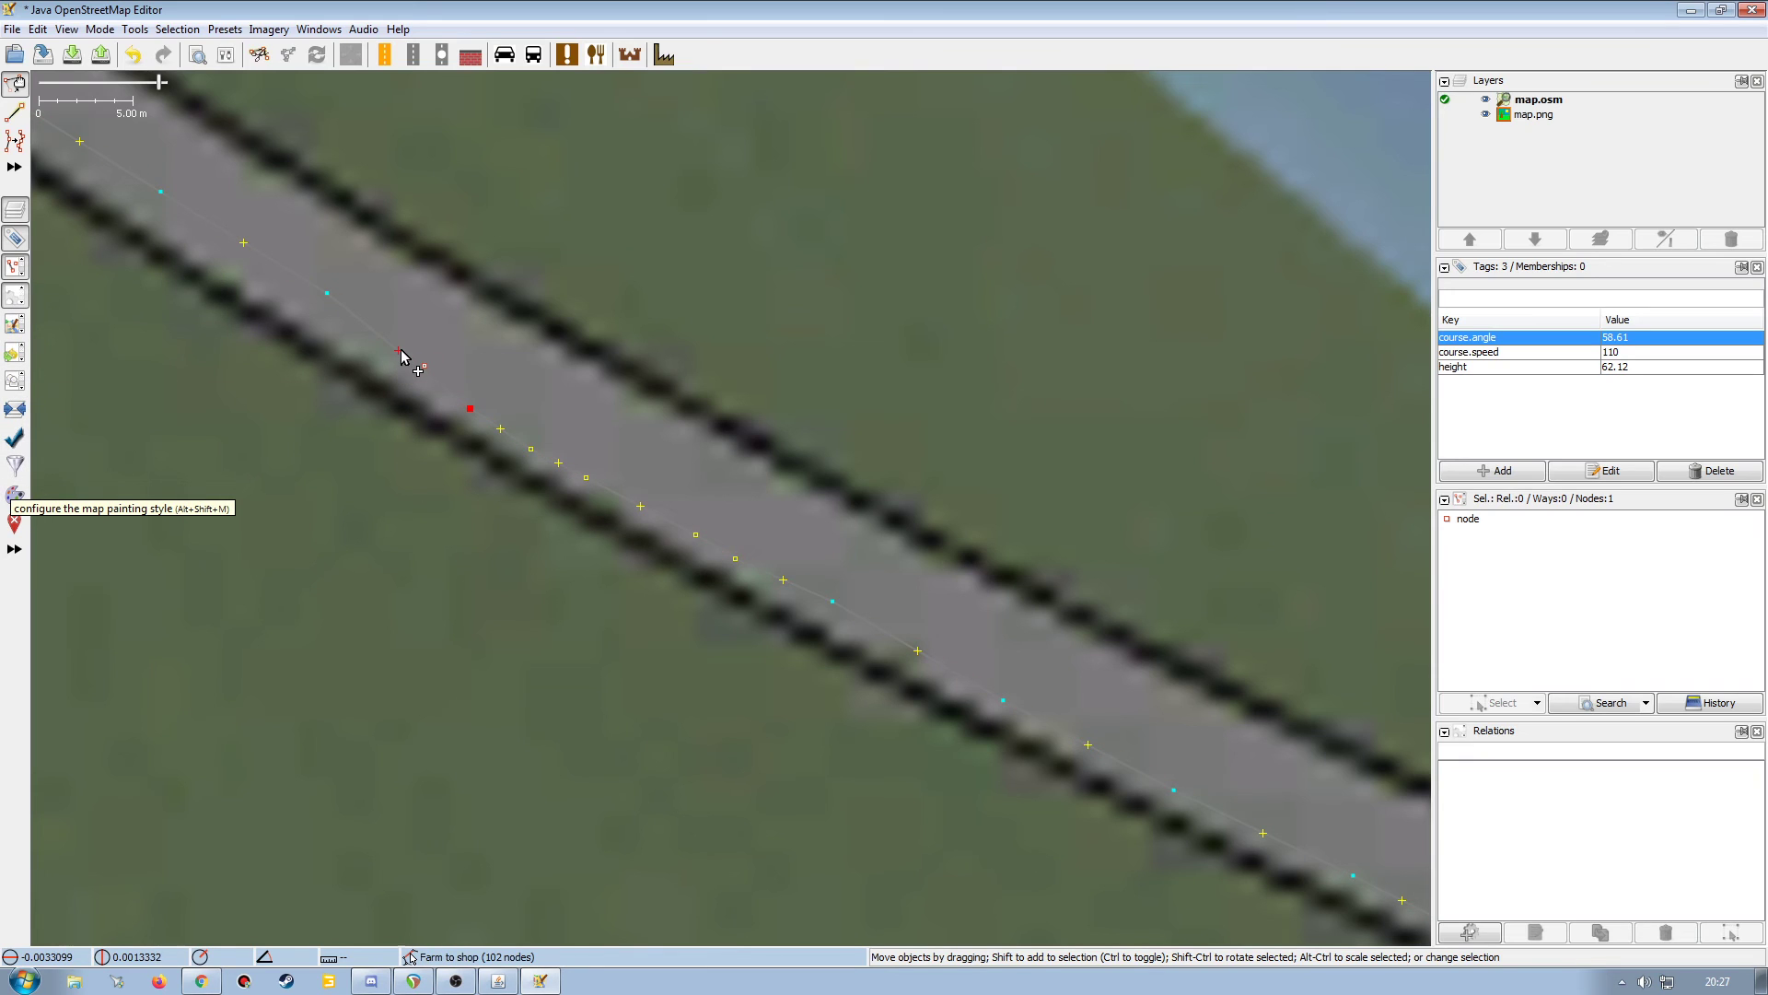
pyautogui.moveTo(402, 356); pyautogui.dragTo(410, 371)
# Continue adding and aligning course nodes northwest along the road until just past the corner of the brown field.
pyautogui.moveTo(255, 437); pyautogui.dragTo(541, 580)
pyautogui.moveTo(655, 489); pyautogui.dragTo(586, 460)
pyautogui.moveTo(518, 396); pyautogui.dragTo(428, 349)
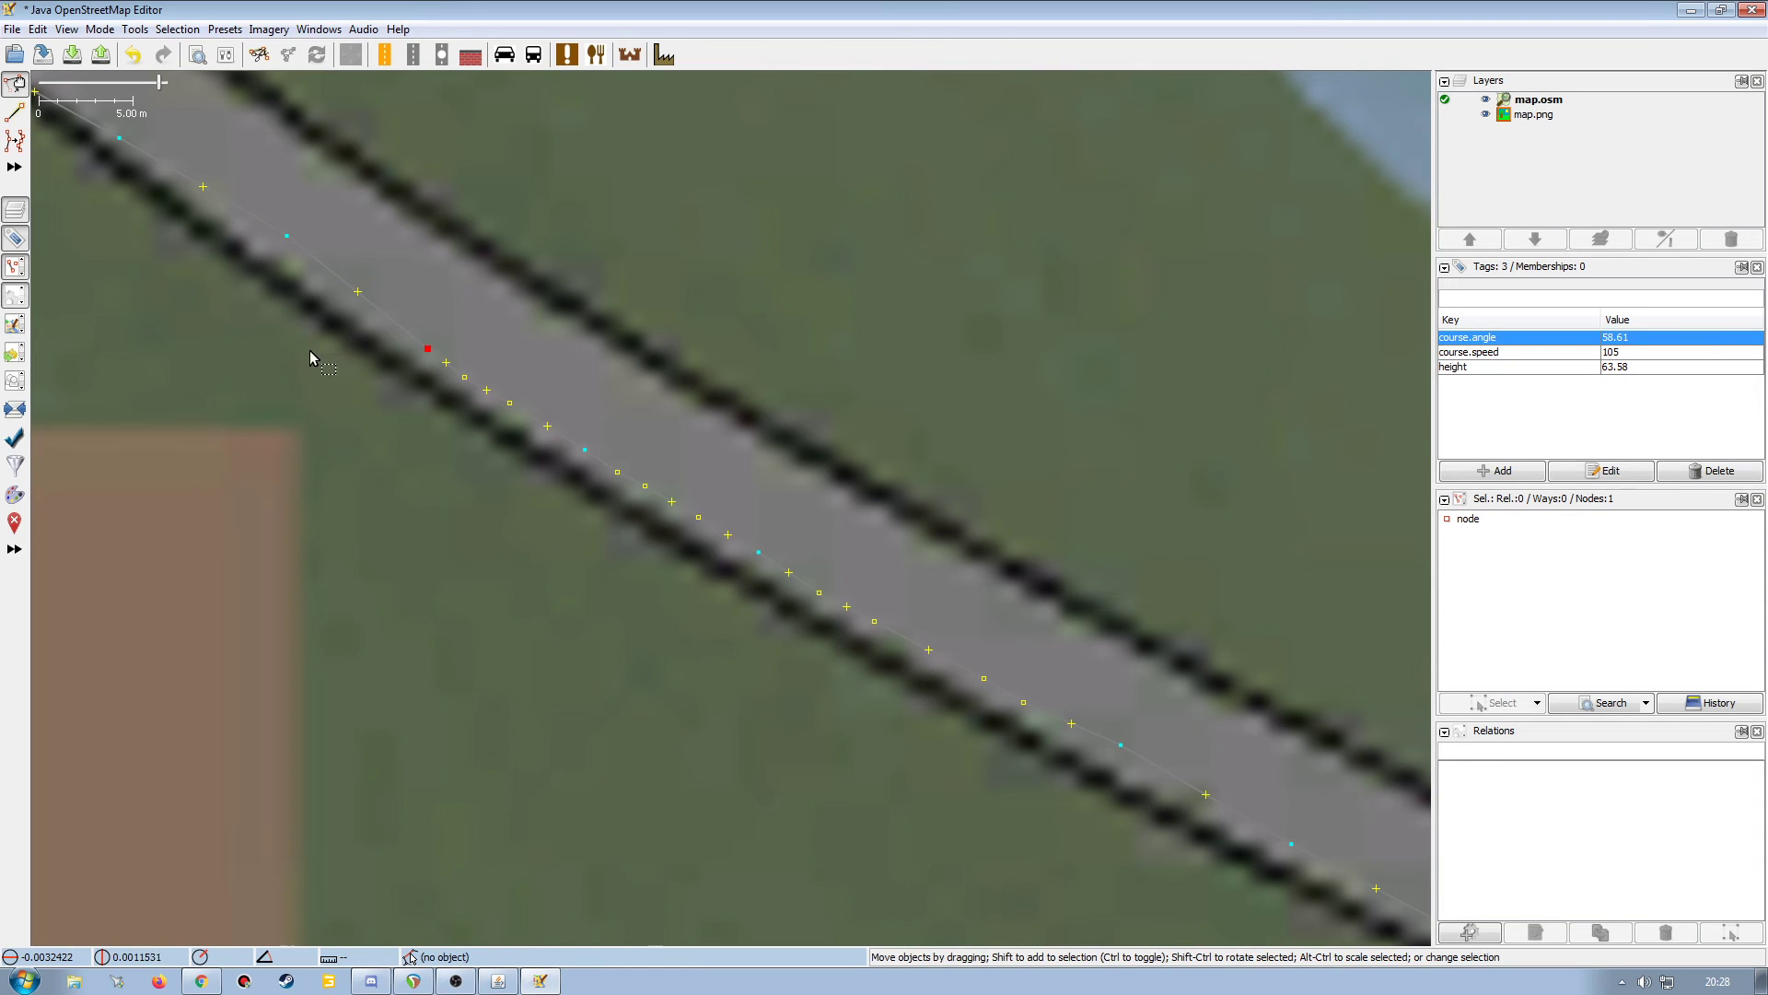
pyautogui.moveTo(337, 382); pyautogui.dragTo(656, 558)
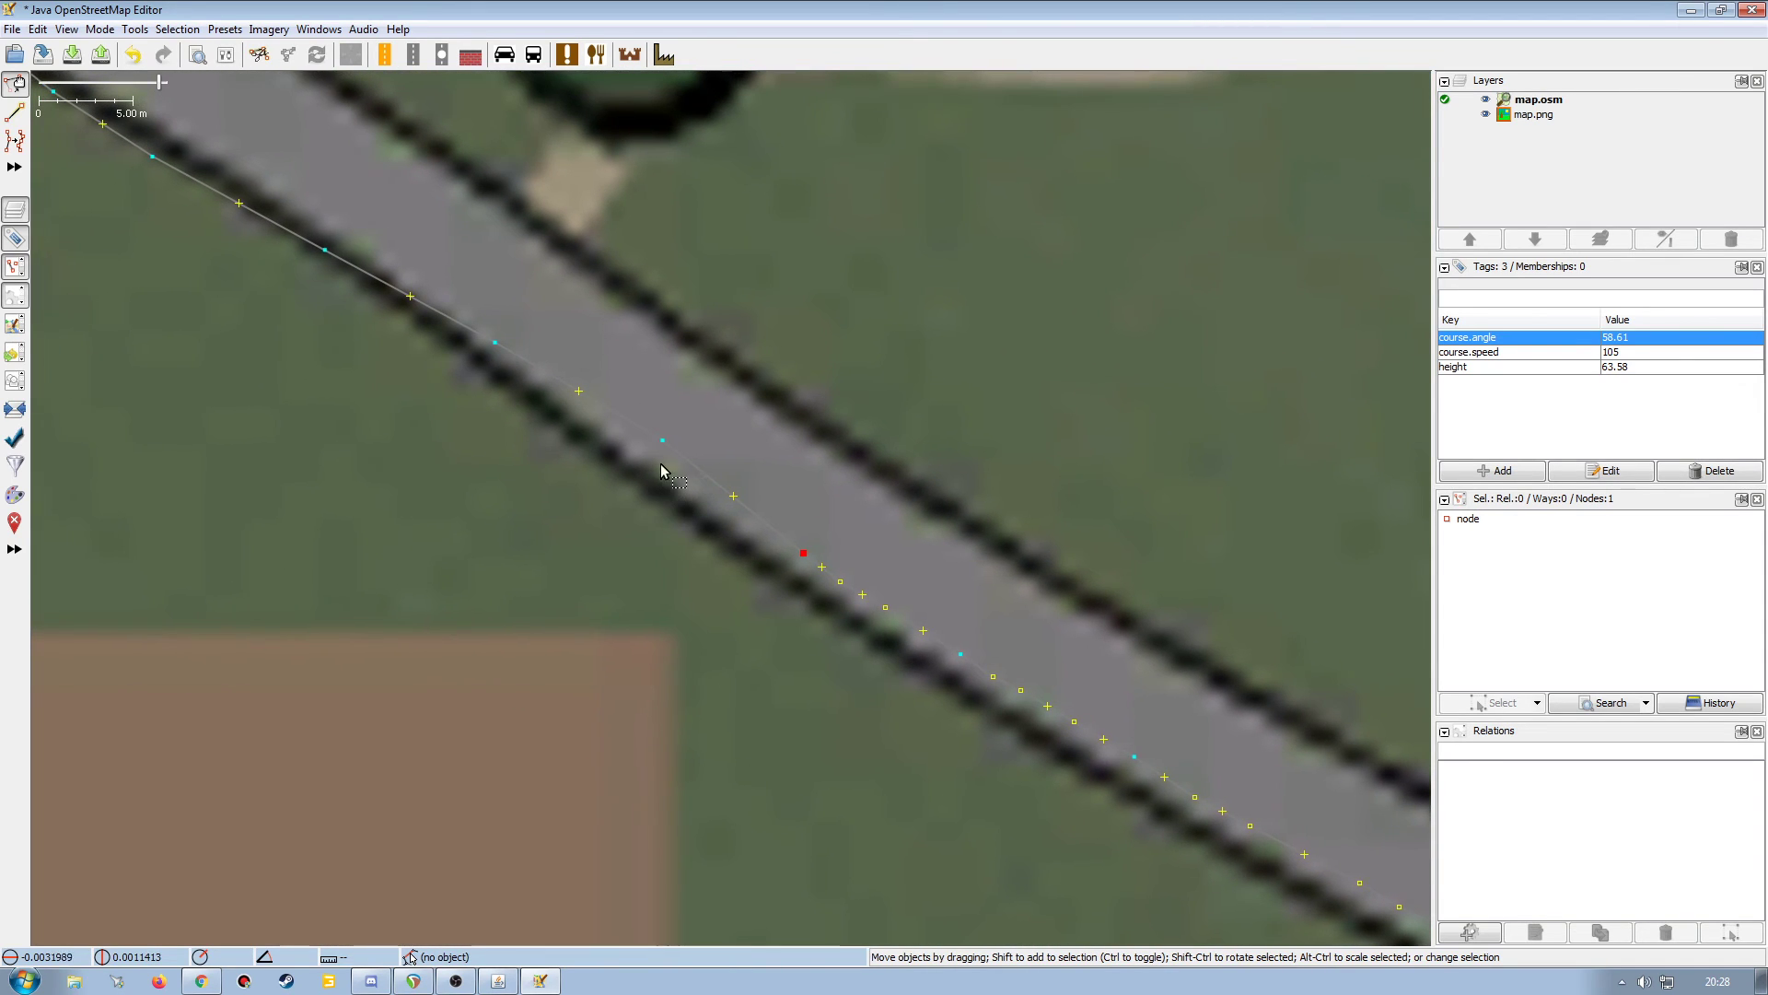
pyautogui.moveTo(737, 502); pyautogui.dragTo(730, 504)
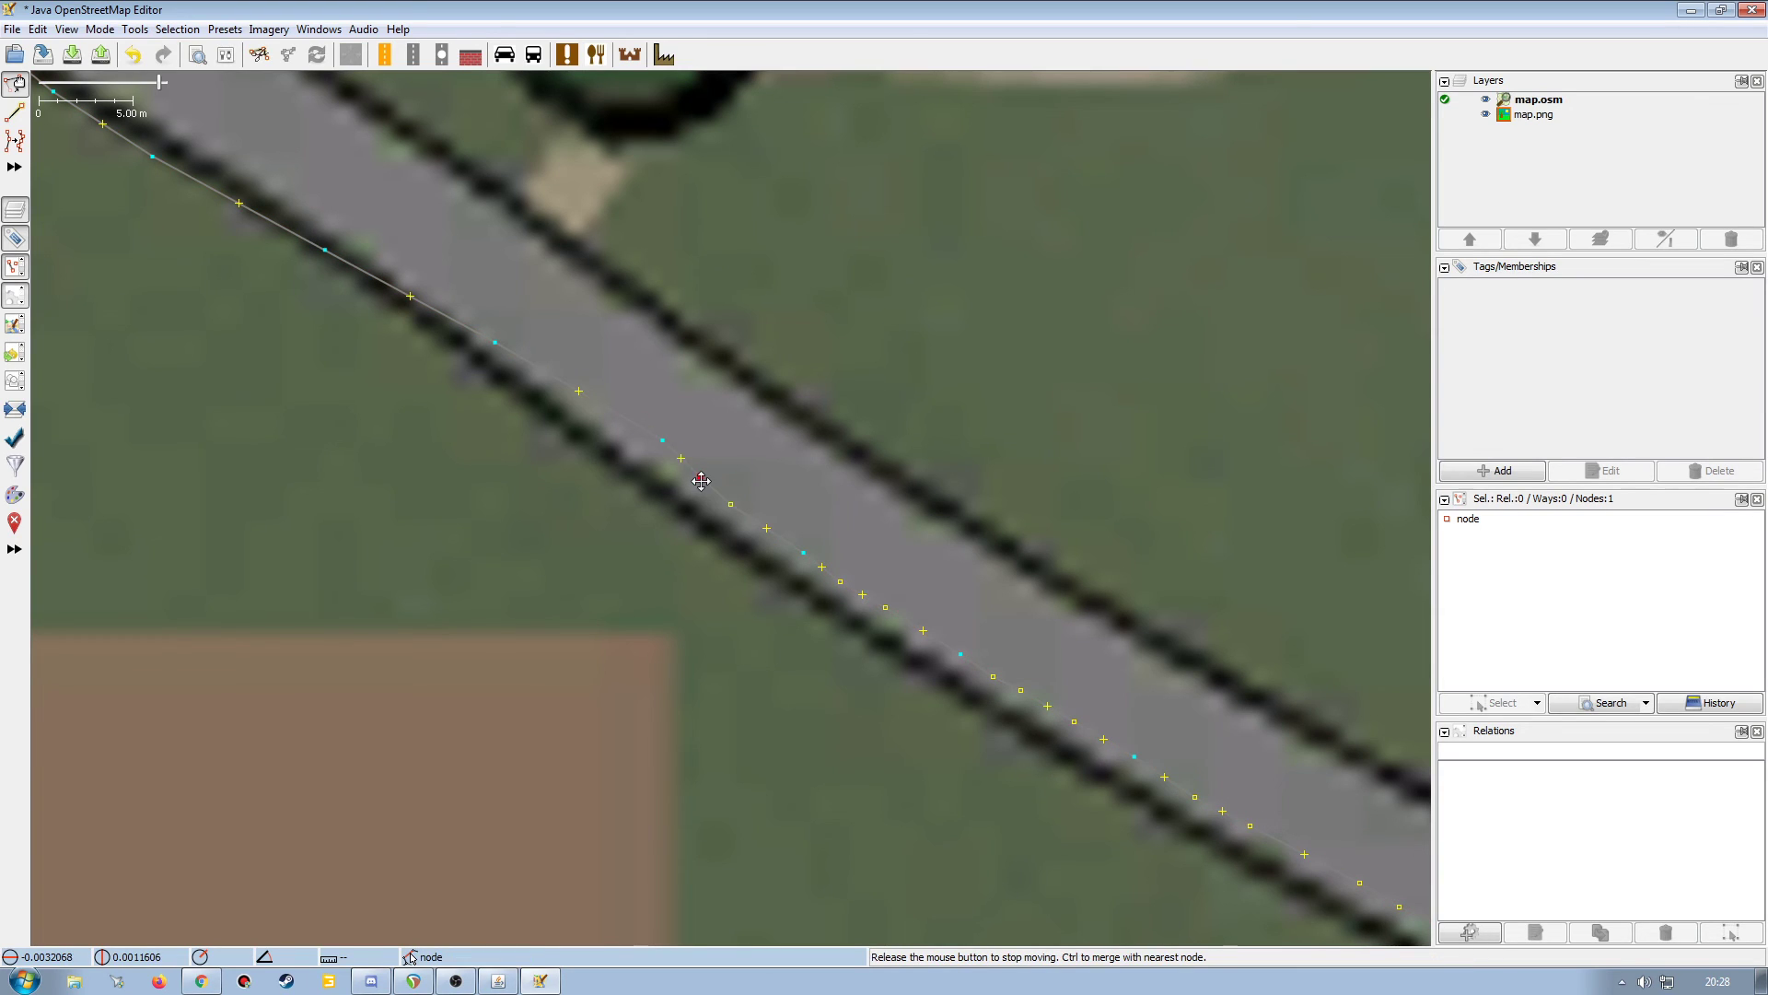
# Shift the course nodes opposite the sandy footpath off the road edge into the lane and insert new nodes between them.
pyautogui.click(663, 443)
pyautogui.moveTo(663, 451); pyautogui.dragTo(580, 396)
pyautogui.moveTo(497, 348); pyautogui.dragTo(503, 329)
pyautogui.moveTo(410, 285); pyautogui.dragTo(422, 273)
pyautogui.click(506, 336)
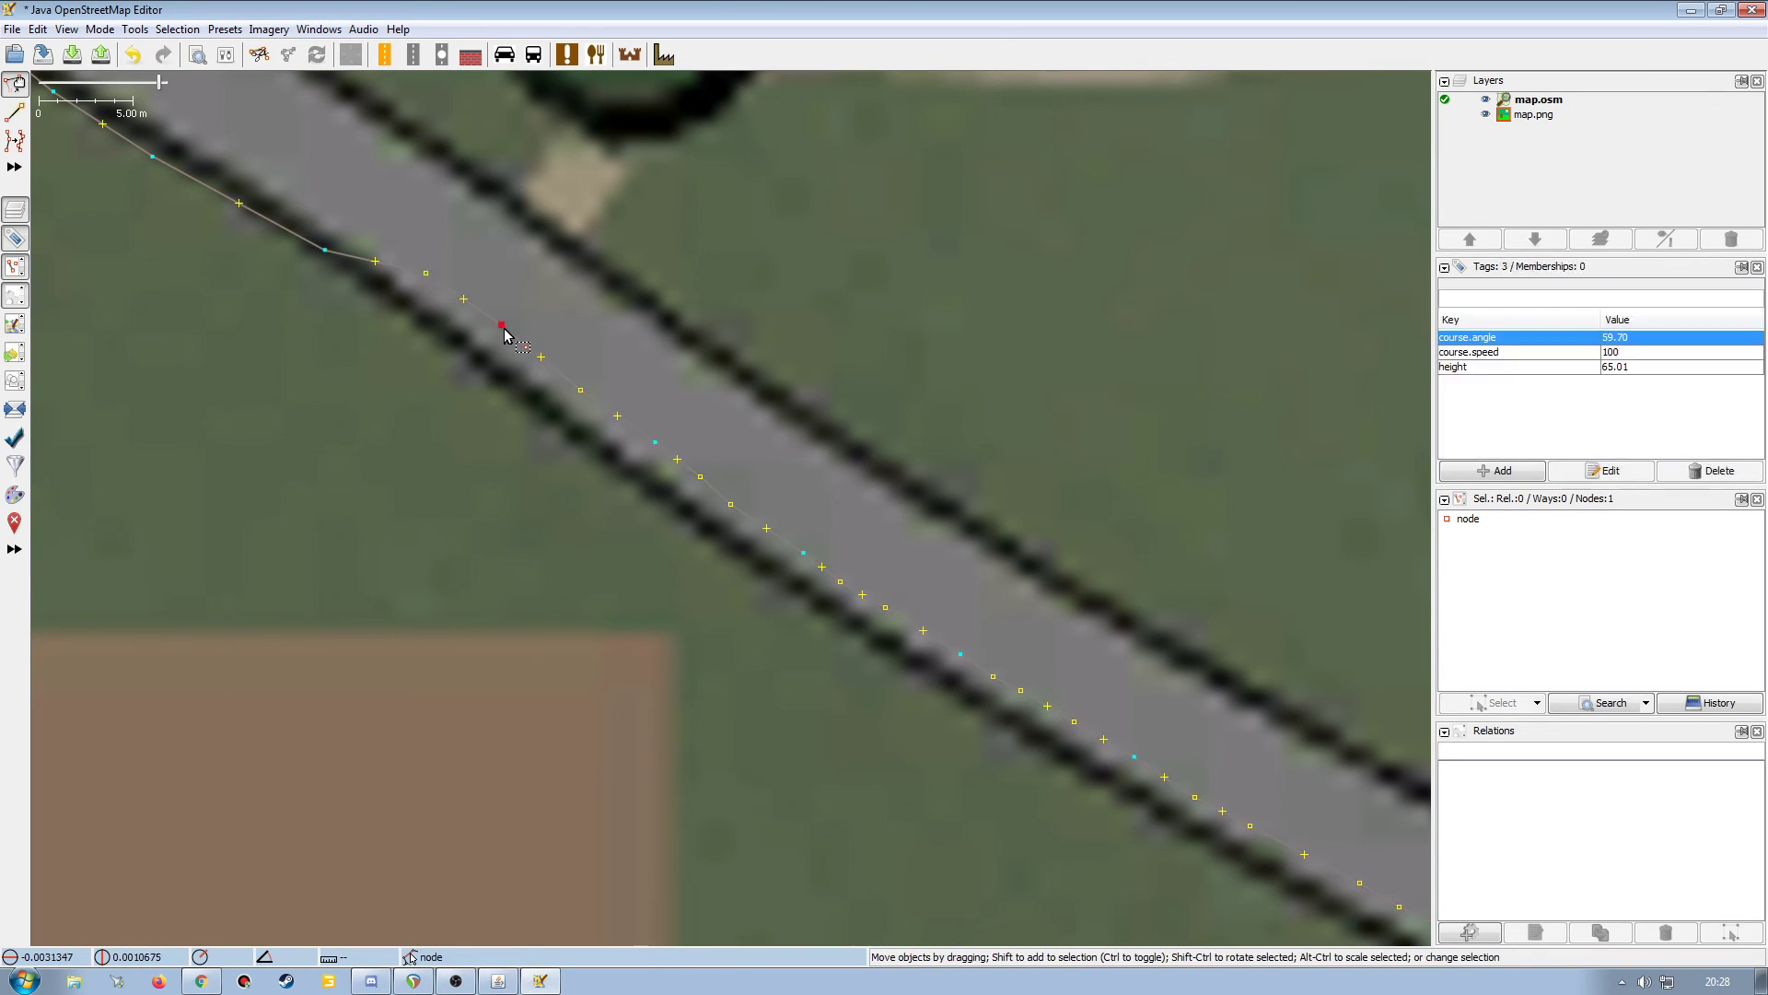
pyautogui.moveTo(498, 332); pyautogui.dragTo(539, 367)
# Smooth the kink northwest of the footpath by moving the outlying node onto the road and evenly spacing inserted nodes.
pyautogui.moveTo(407, 415); pyautogui.dragTo(701, 609)
pyautogui.click(625, 564)
pyautogui.moveTo(670, 455)
pyautogui.mouseDown()
pyautogui.moveTo(675, 428)
pyautogui.moveTo(640, 415)
pyautogui.moveTo(667, 440)
pyautogui.mouseUp()
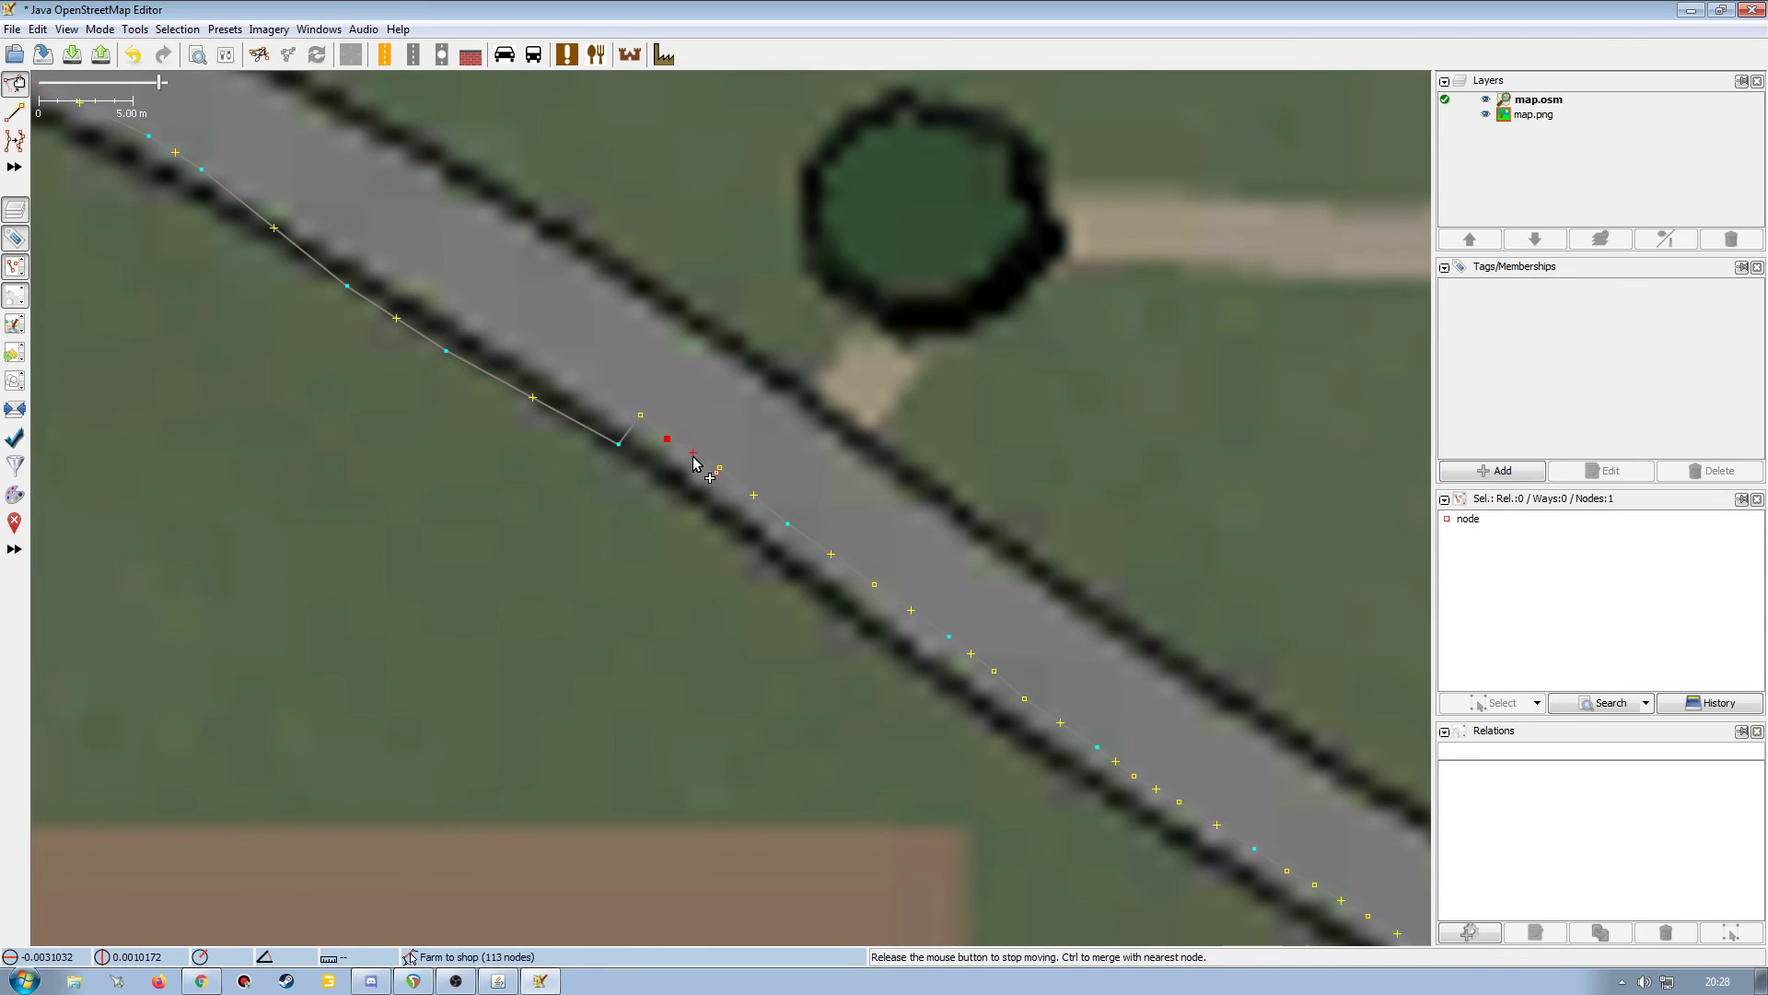
pyautogui.click(698, 460)
pyautogui.click(688, 520)
pyautogui.moveTo(620, 448); pyautogui.dragTo(610, 401)
pyautogui.moveTo(641, 416); pyautogui.dragTo(717, 478)
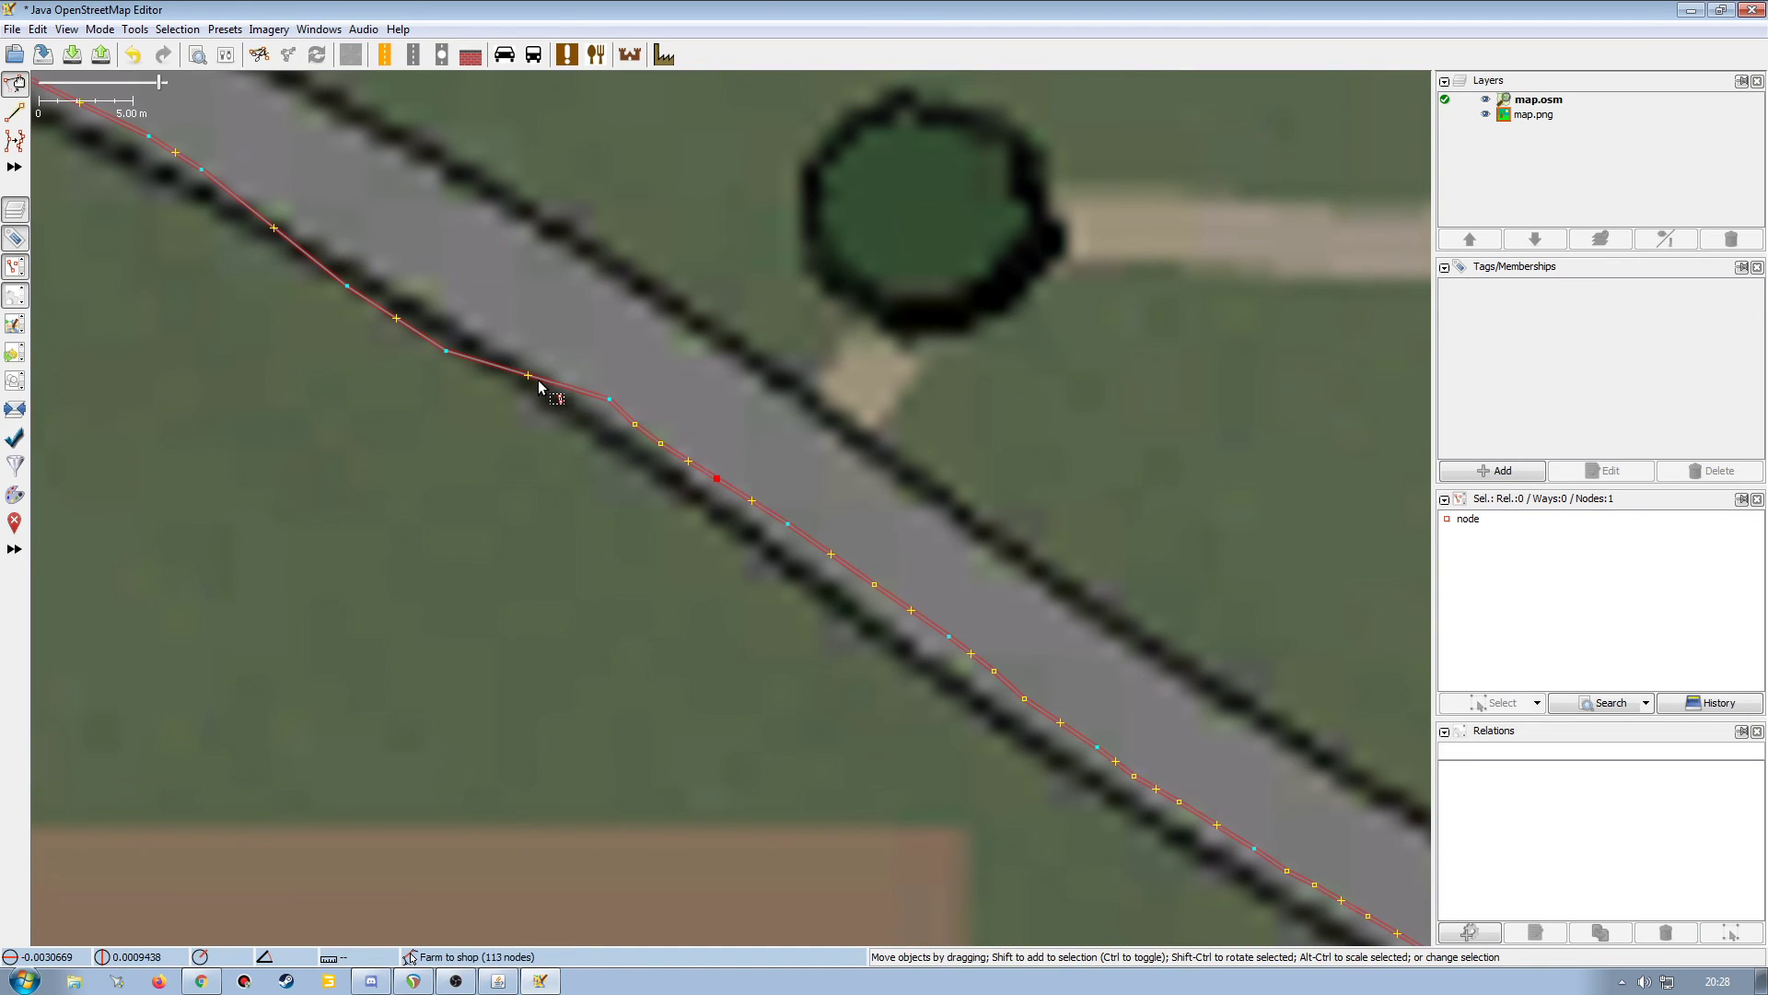
# Insert further nodes in the Farm to shop way northwest of the round tree and place them within the road lane.
pyautogui.moveTo(529, 376); pyautogui.dragTo(544, 361)
pyautogui.moveTo(447, 443); pyautogui.dragTo(521, 552)
pyautogui.moveTo(677, 494); pyautogui.dragTo(548, 394)
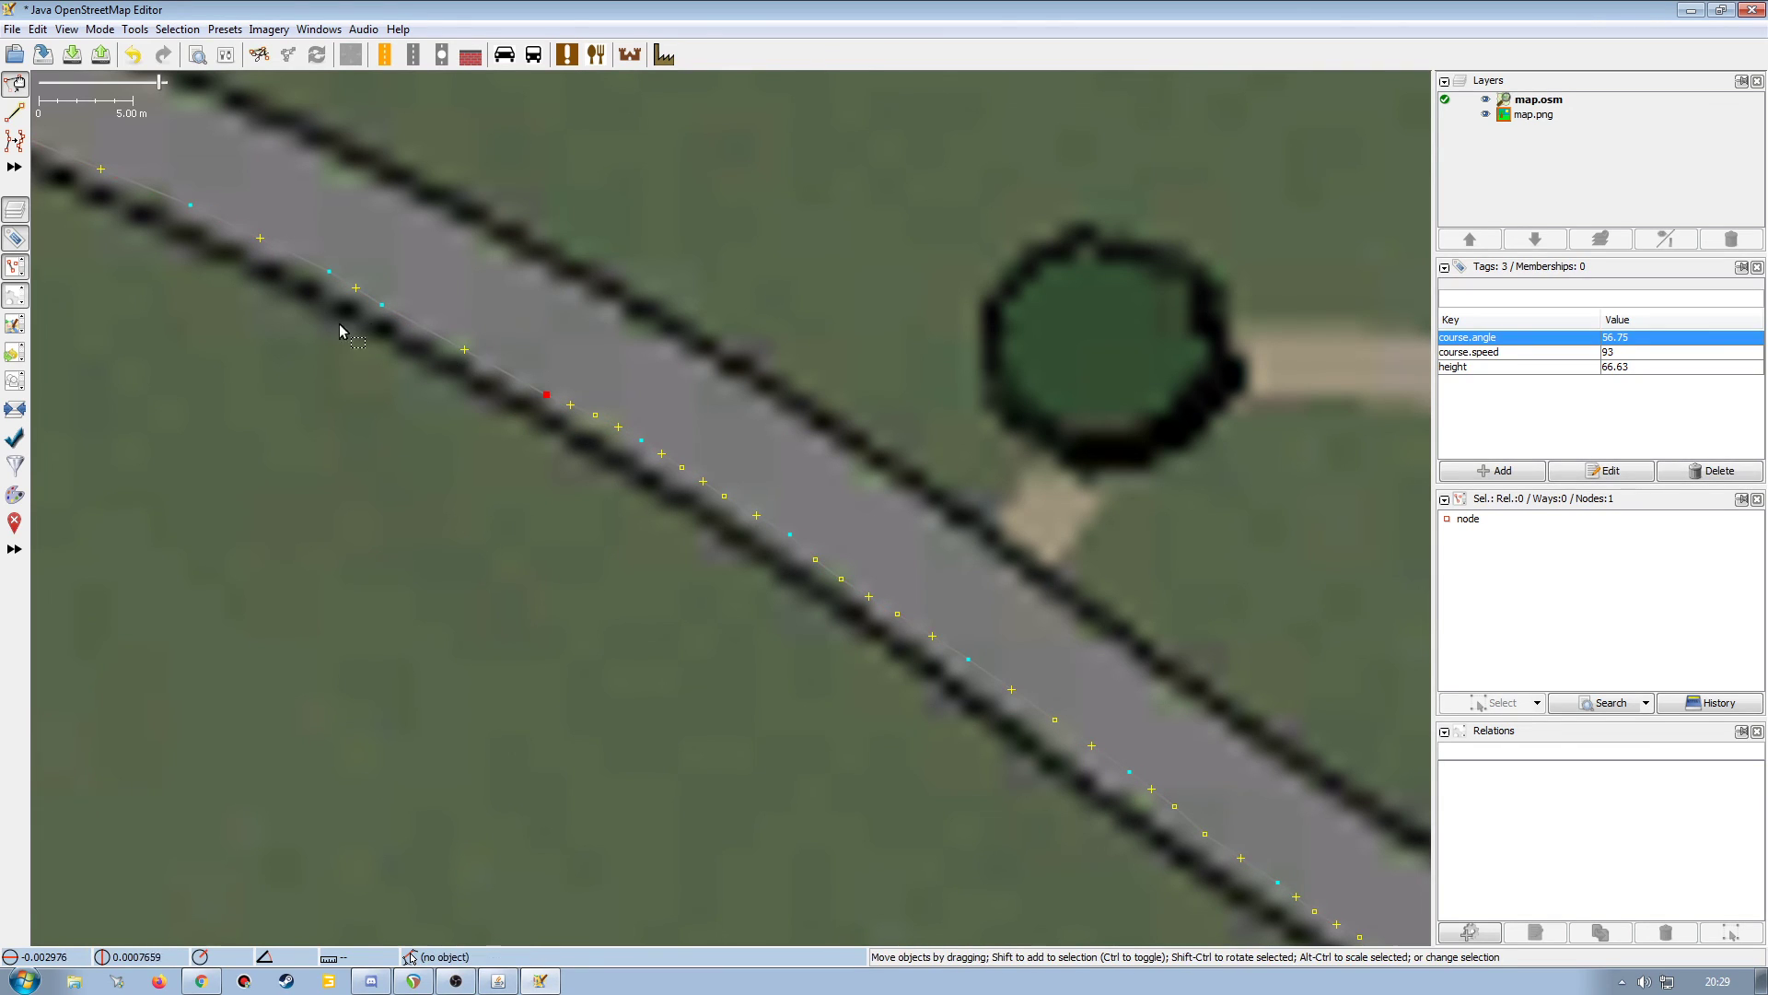
pyautogui.click(471, 357)
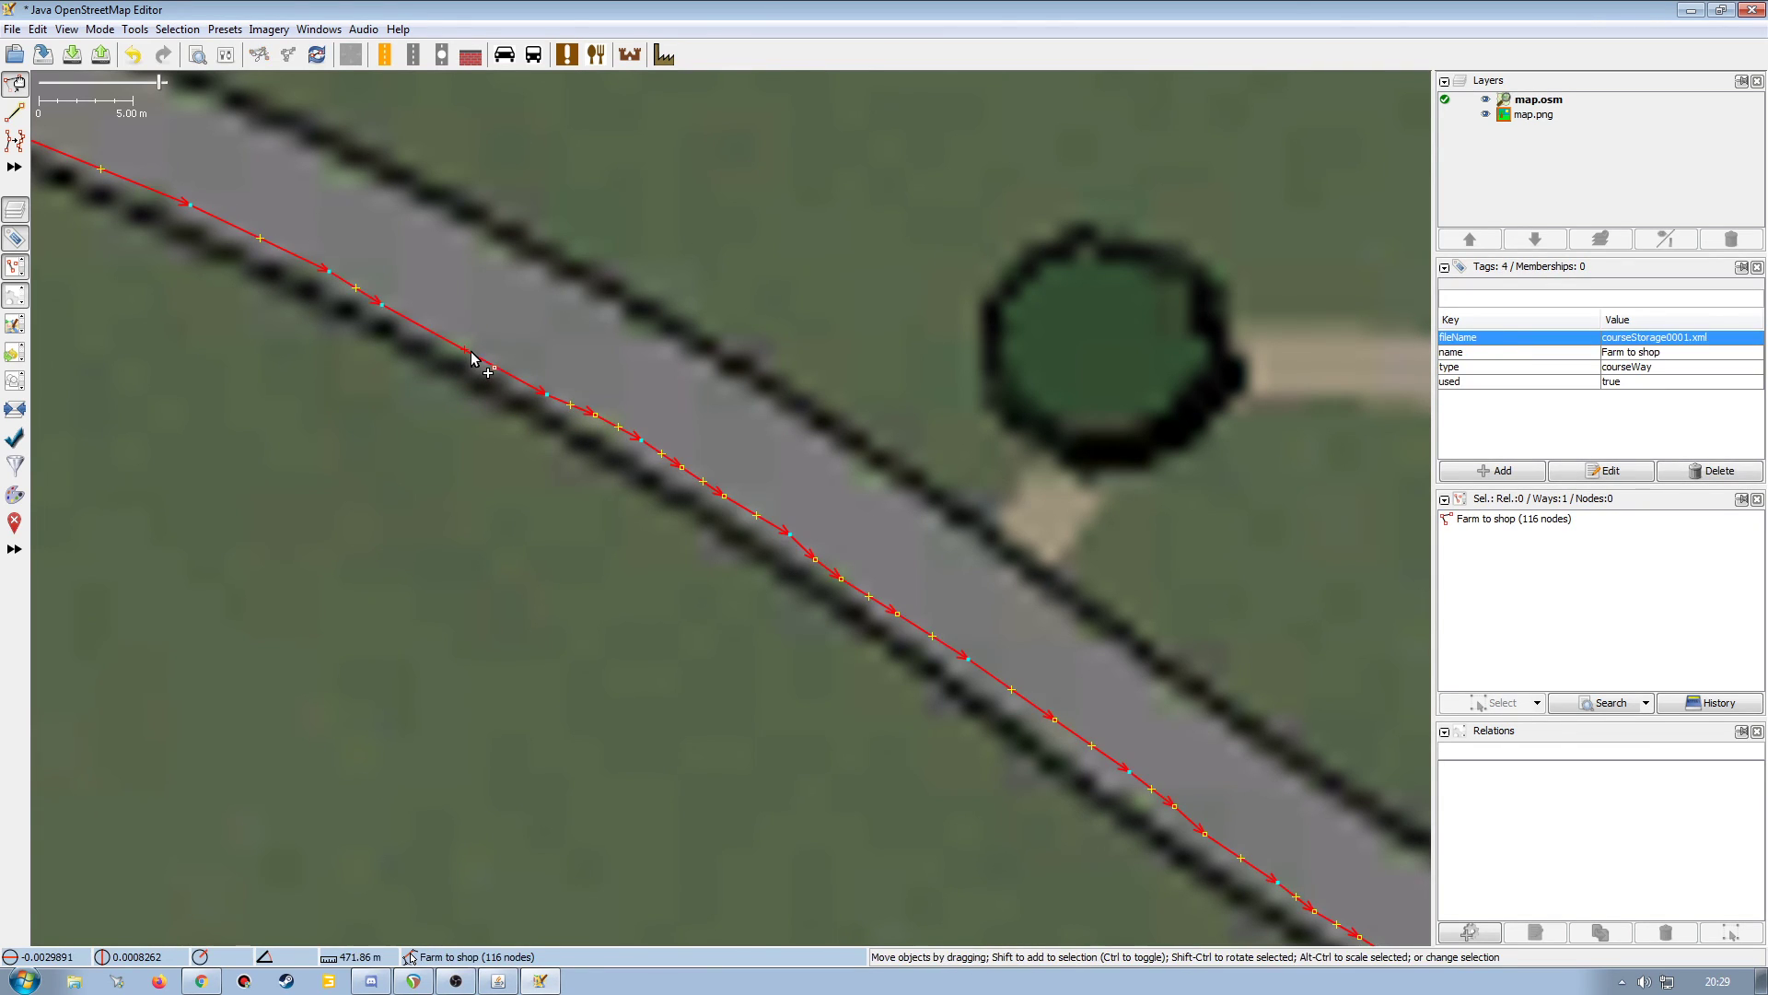
pyautogui.moveTo(465, 356); pyautogui.dragTo(477, 350)
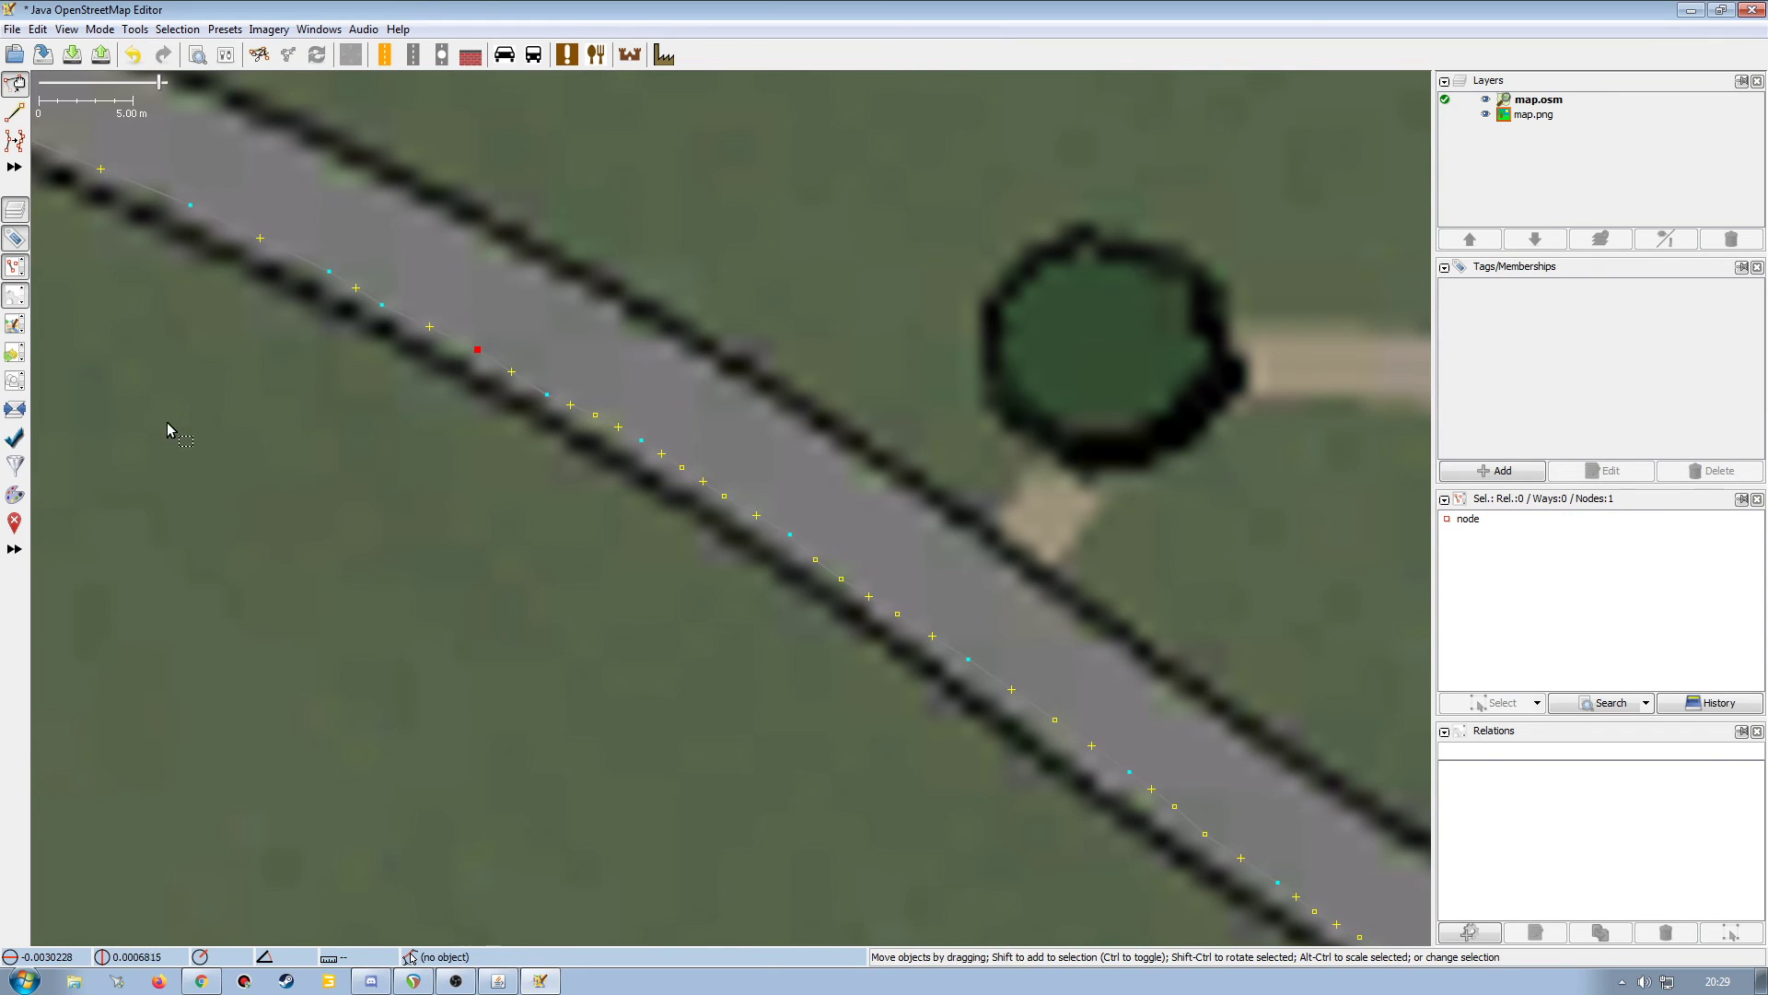
# Add nodes on the road approaching the farm junction and pull the course nodes lying on the grass onto the road.
pyautogui.moveTo(436, 532); pyautogui.dragTo(754, 644)
pyautogui.moveTo(316, 501); pyautogui.dragTo(720, 690)
pyautogui.moveTo(724, 531); pyautogui.dragTo(807, 548)
pyautogui.moveTo(687, 530); pyautogui.dragTo(513, 436)
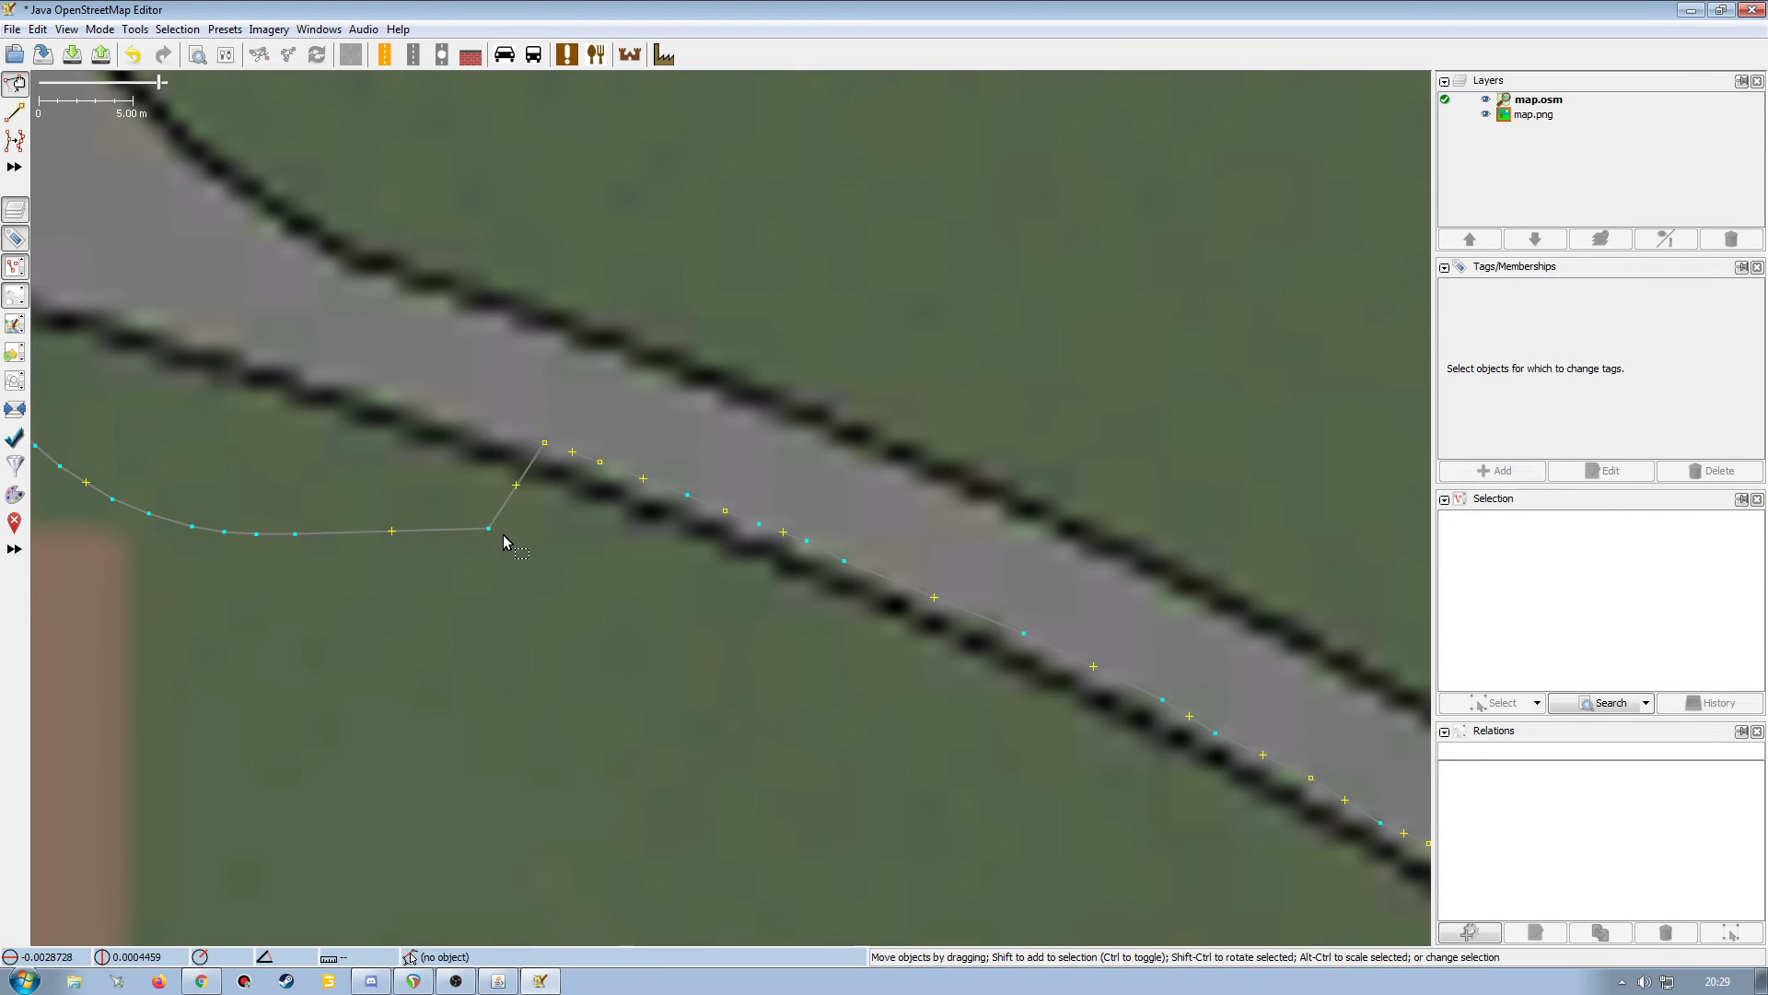
pyautogui.moveTo(489, 527); pyautogui.dragTo(486, 420)
pyautogui.moveTo(393, 477); pyautogui.dragTo(385, 381)
# Move the group of curve nodes from the grass onto the road at the farm junction and line them up.
pyautogui.moveTo(383, 616); pyautogui.dragTo(748, 739)
pyautogui.click(755, 751)
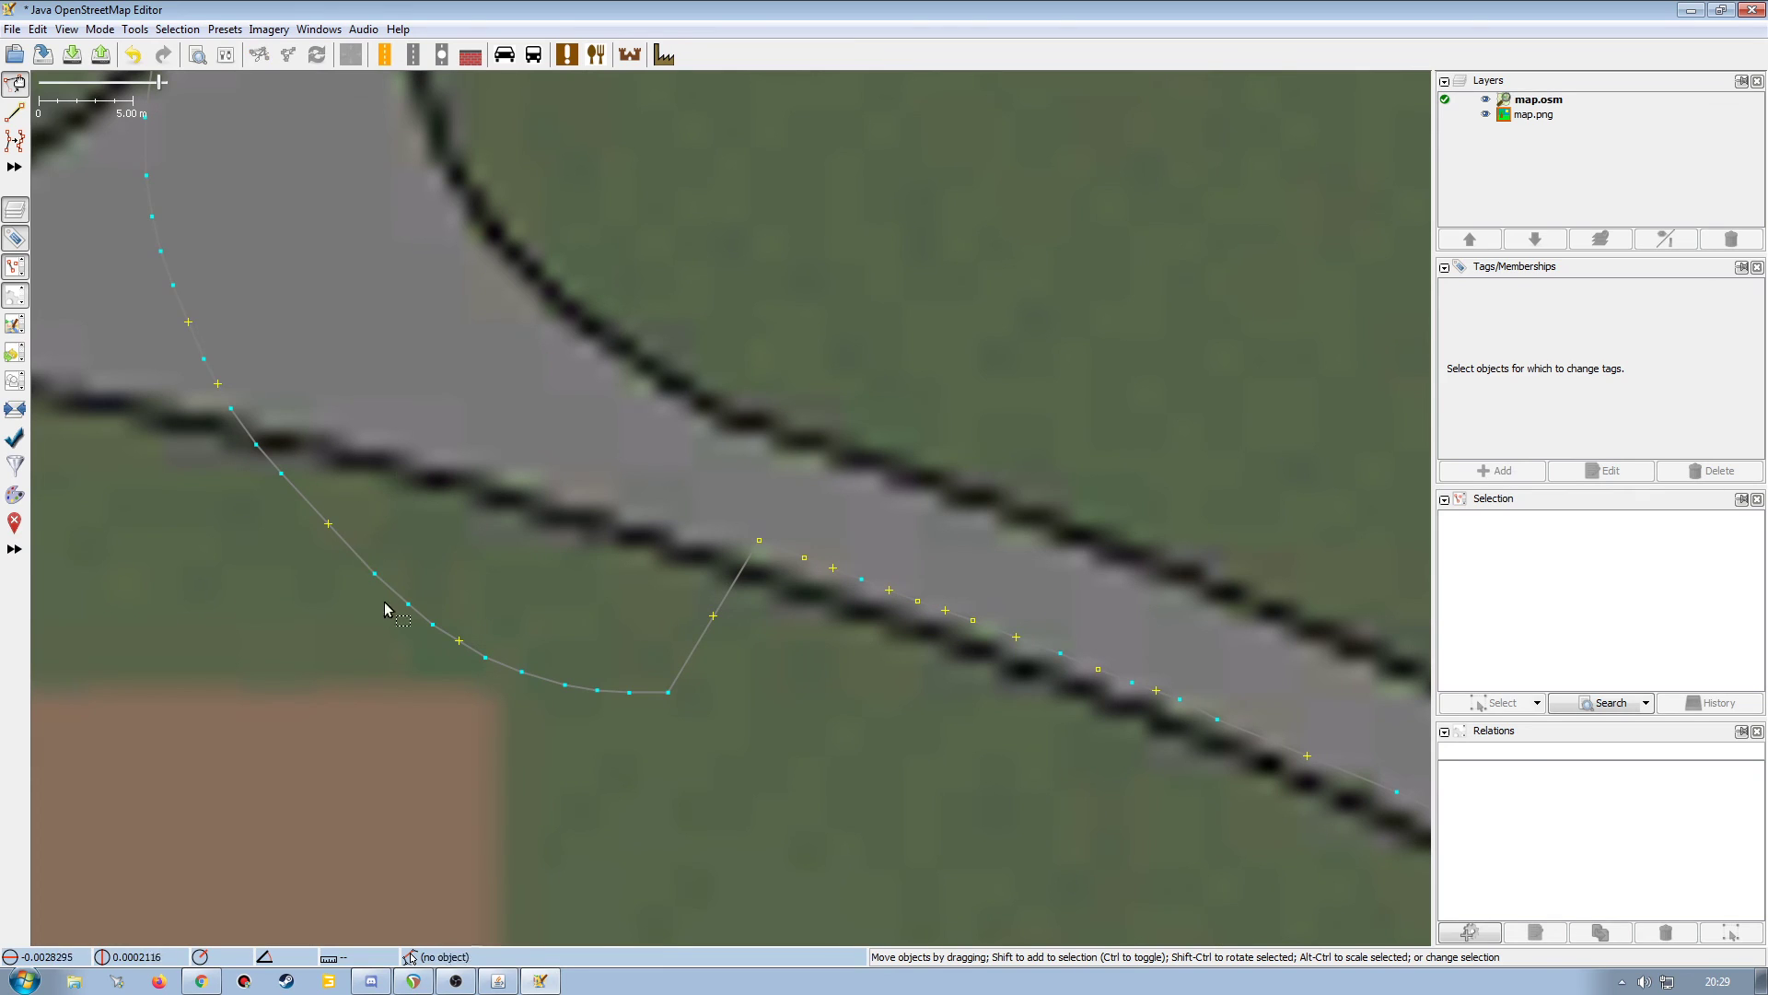
pyautogui.moveTo(315, 409); pyautogui.dragTo(686, 512)
pyautogui.click(642, 590)
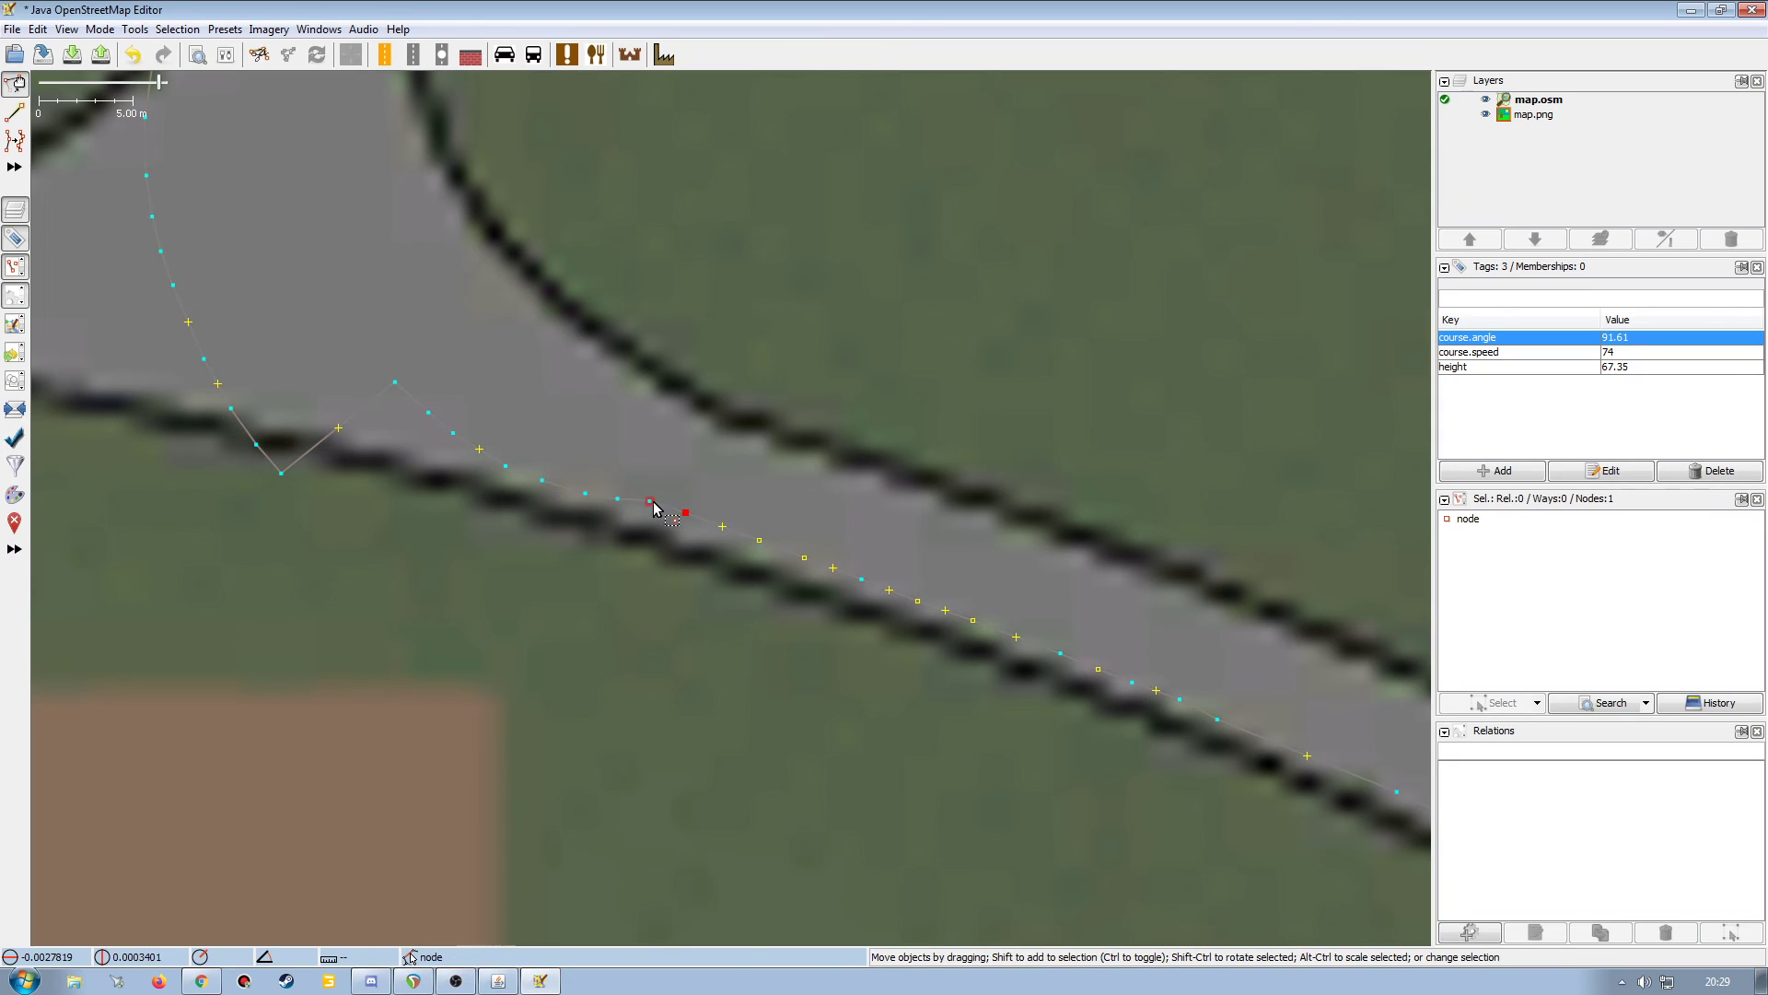
pyautogui.moveTo(544, 484); pyautogui.dragTo(415, 430)
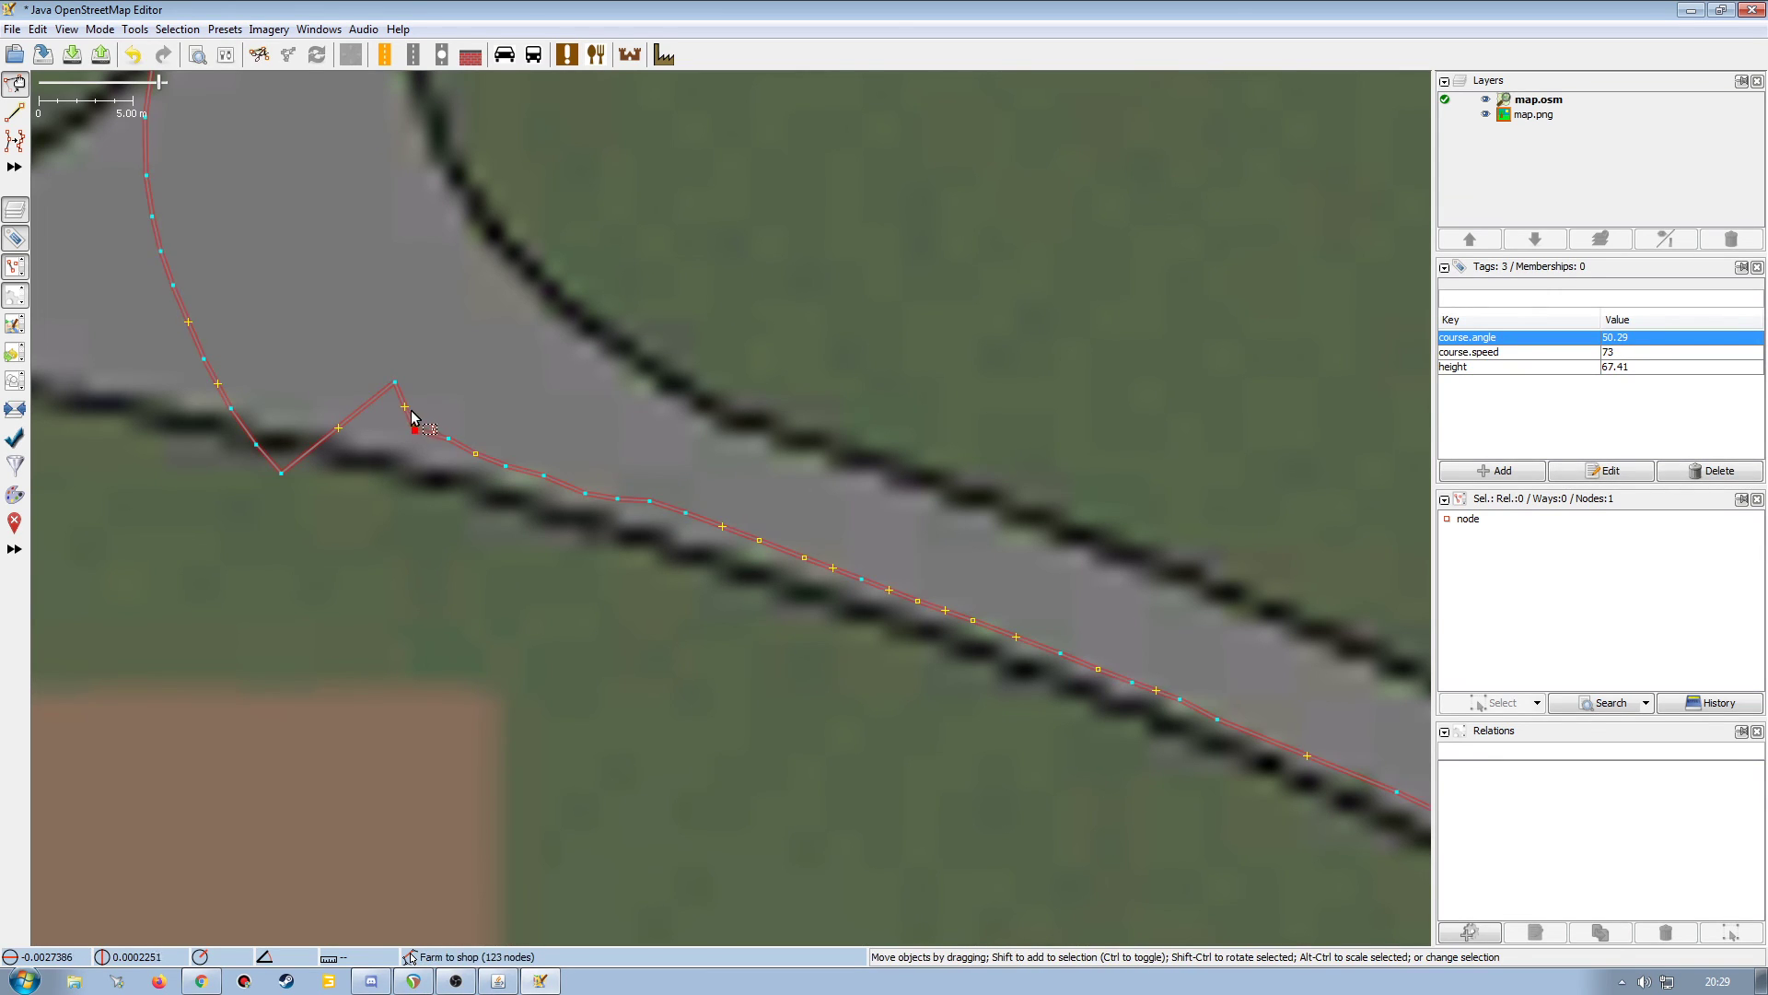
# Reposition the nodes at the junction's sharp corner onto the road and delete a surplus node.
pyautogui.moveTo(326, 578); pyautogui.dragTo(627, 747)
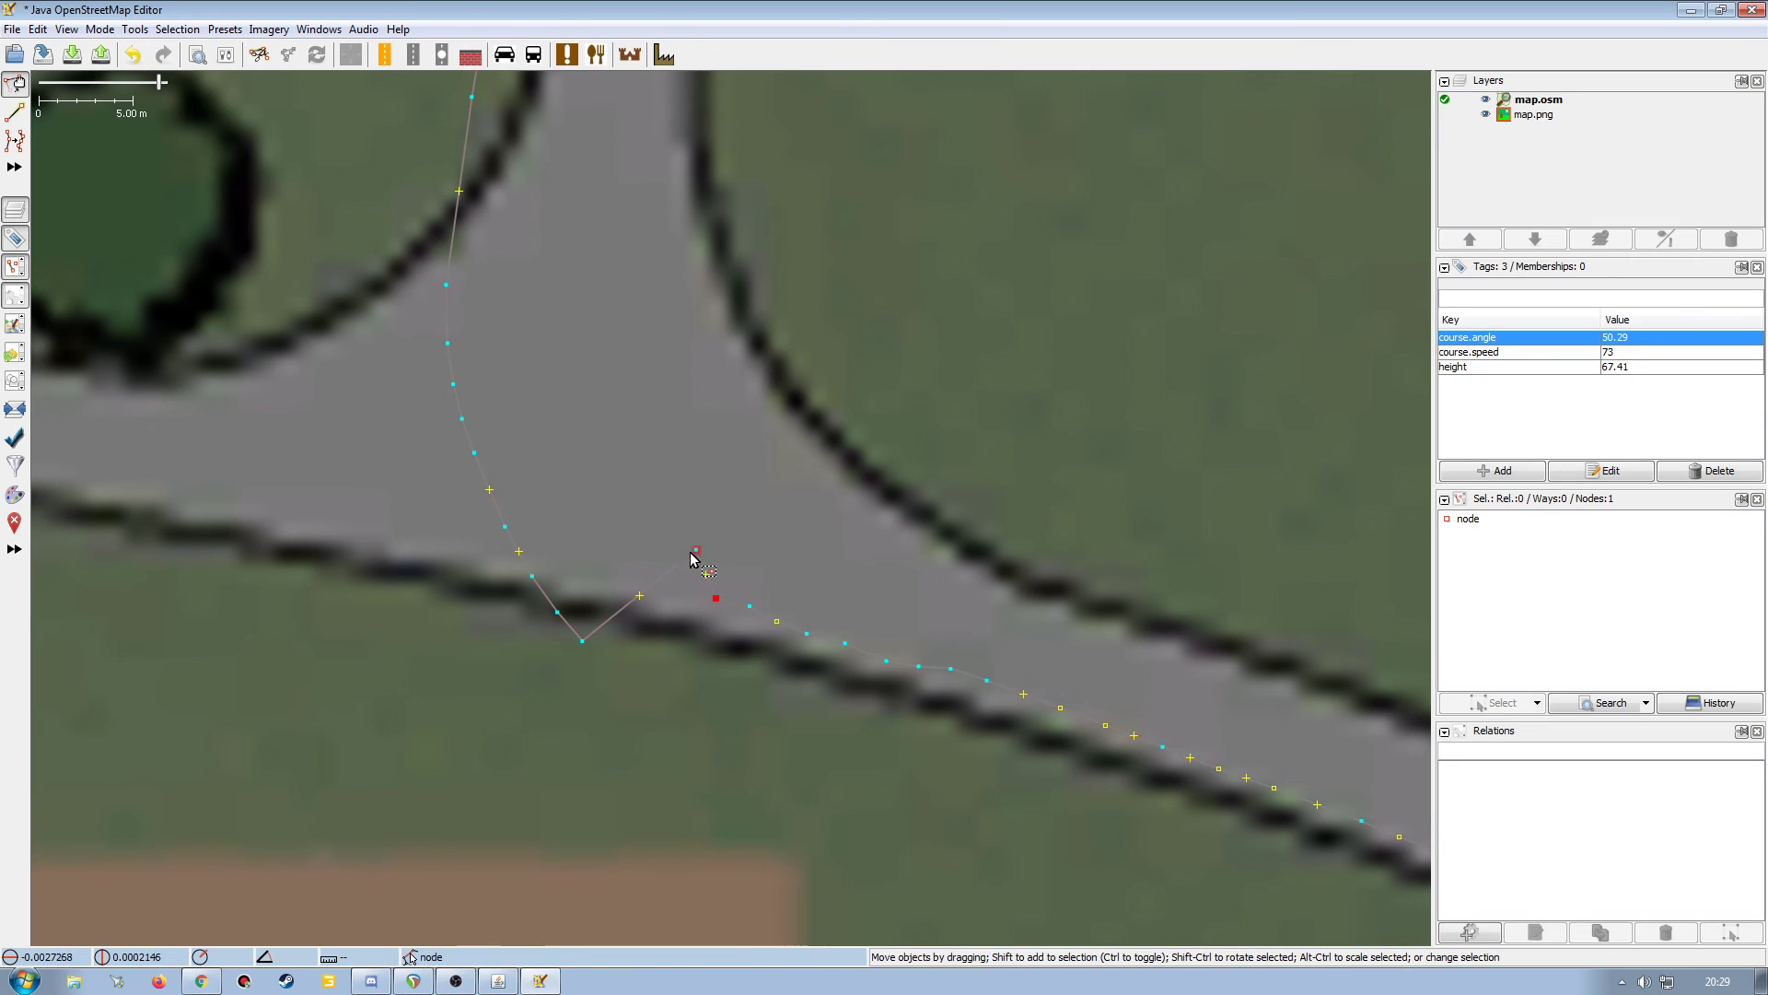
pyautogui.moveTo(695, 553); pyautogui.dragTo(671, 578)
pyautogui.moveTo(582, 640); pyautogui.dragTo(549, 551)
pyautogui.press('Delete')
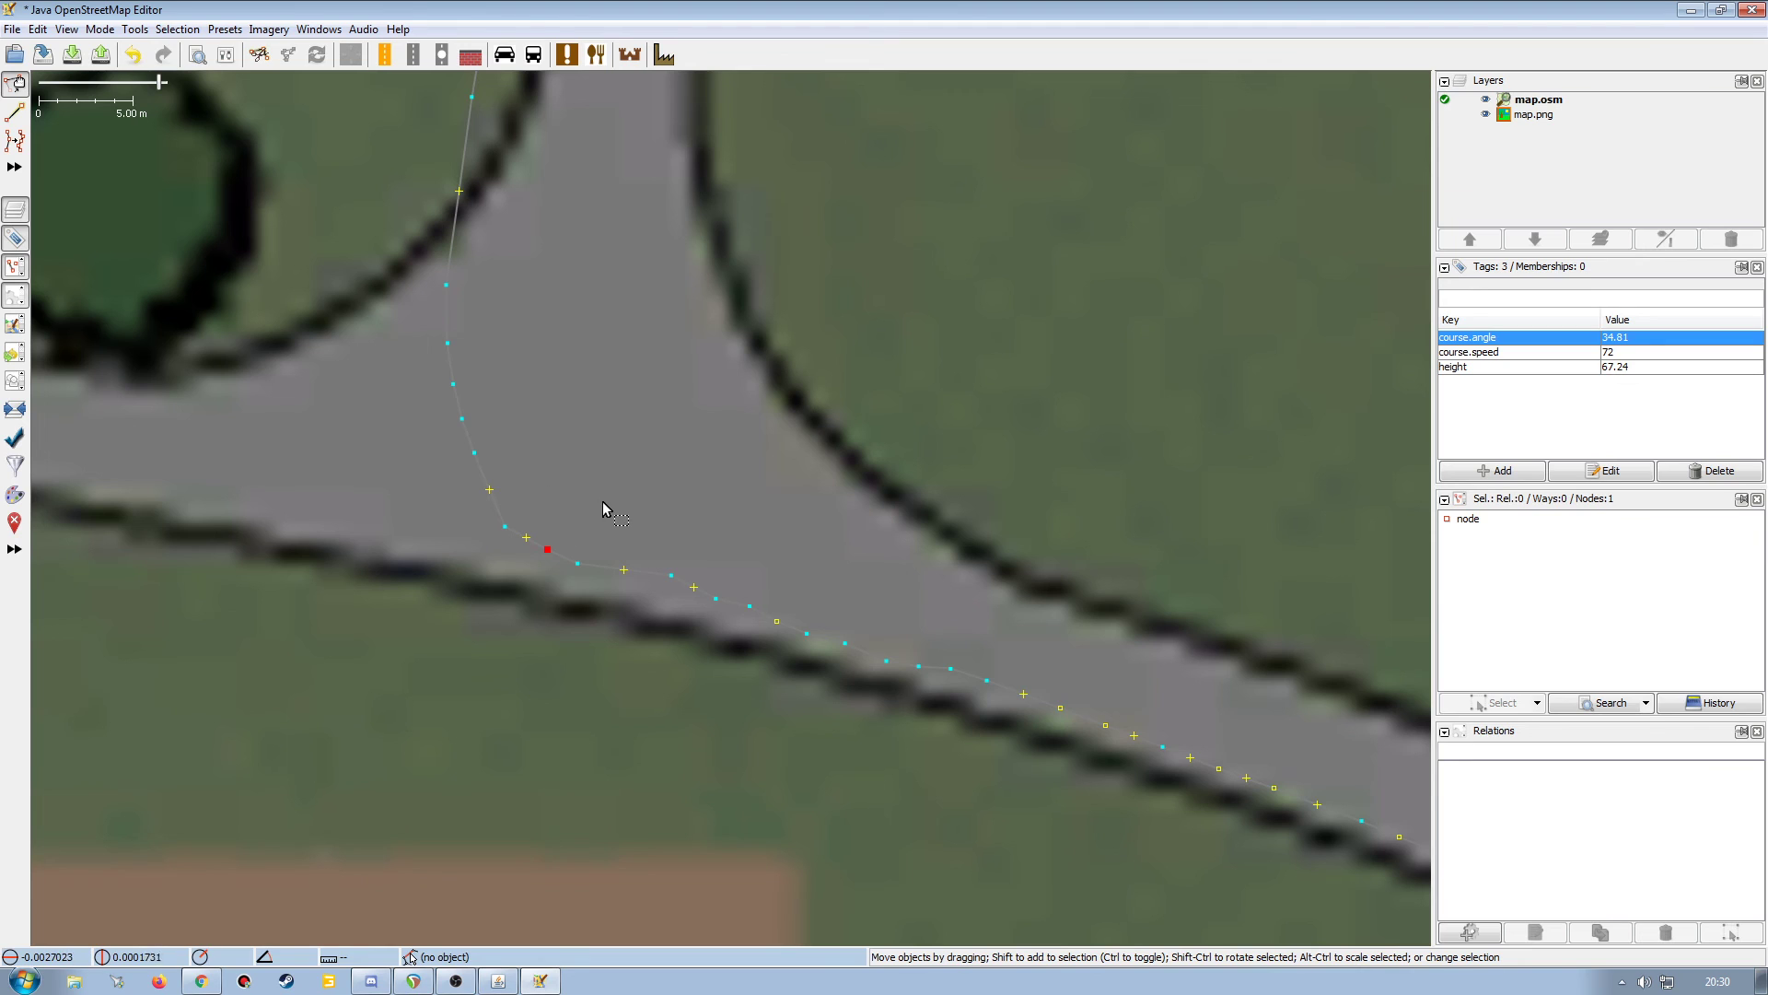
# Select the group of course nodes from the junction up beside the farm, shift them east onto the road, and clear the selection.
pyautogui.scroll(-8, 611, 419)
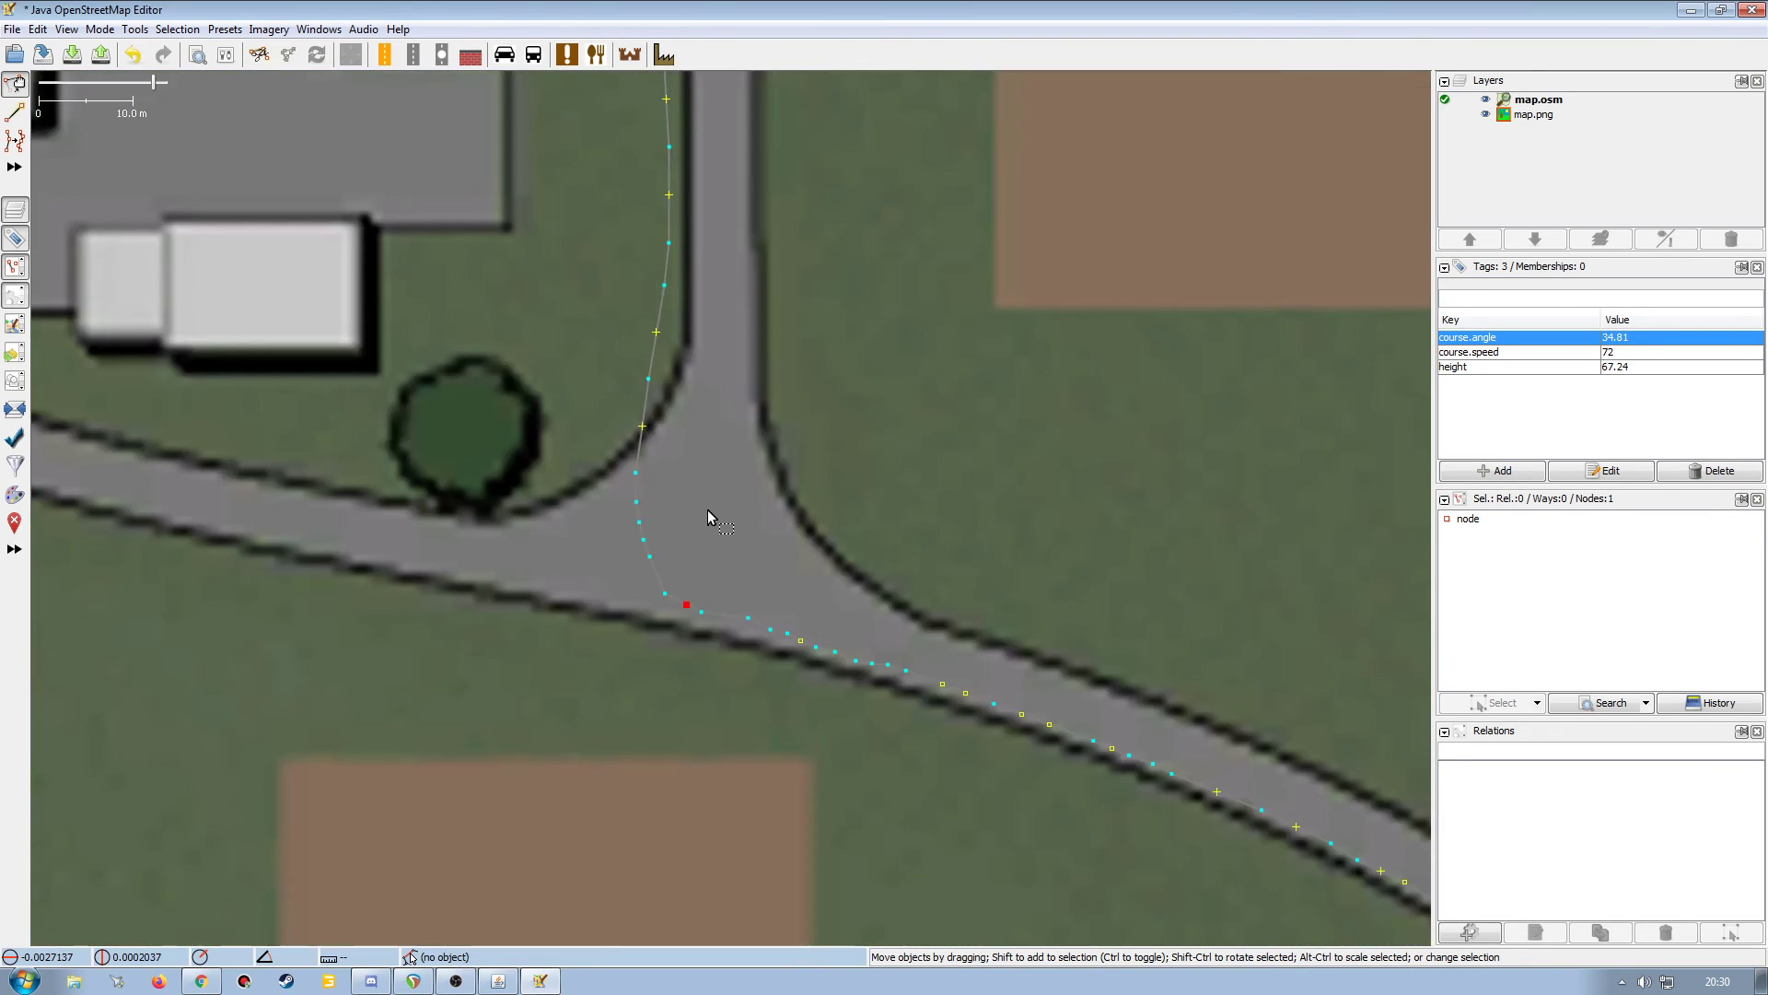
pyautogui.scroll(3, 738, 468)
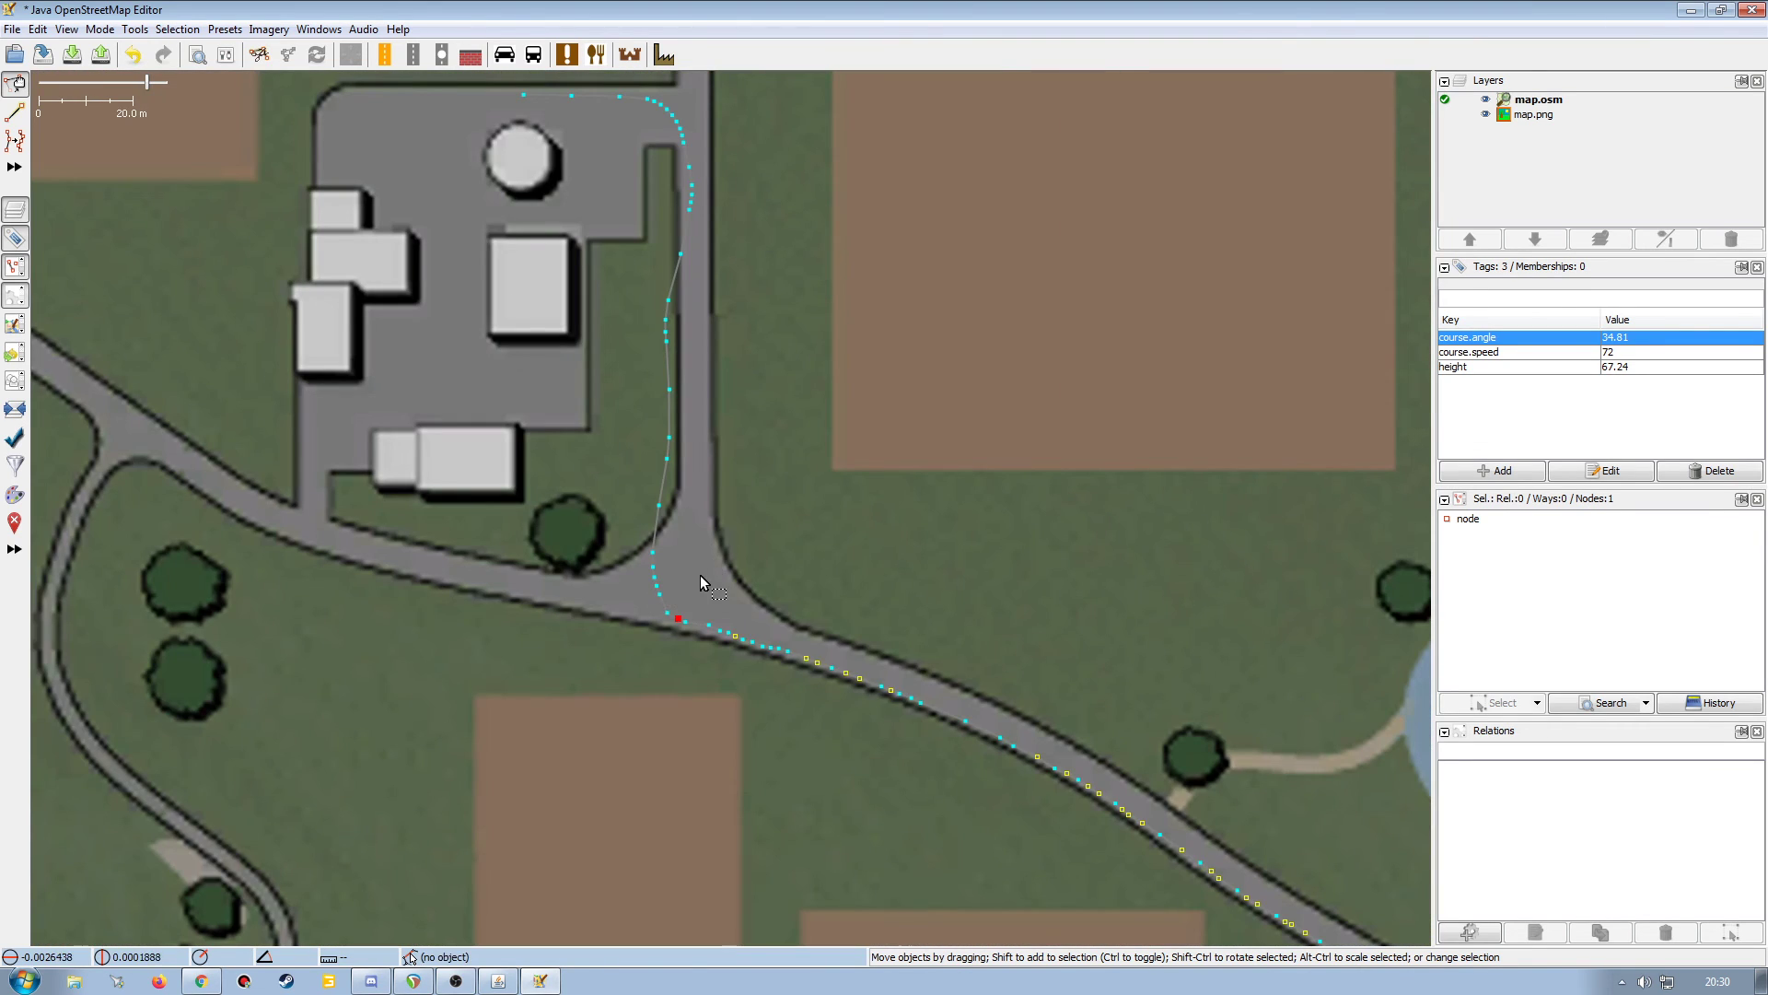
pyautogui.click(705, 555)
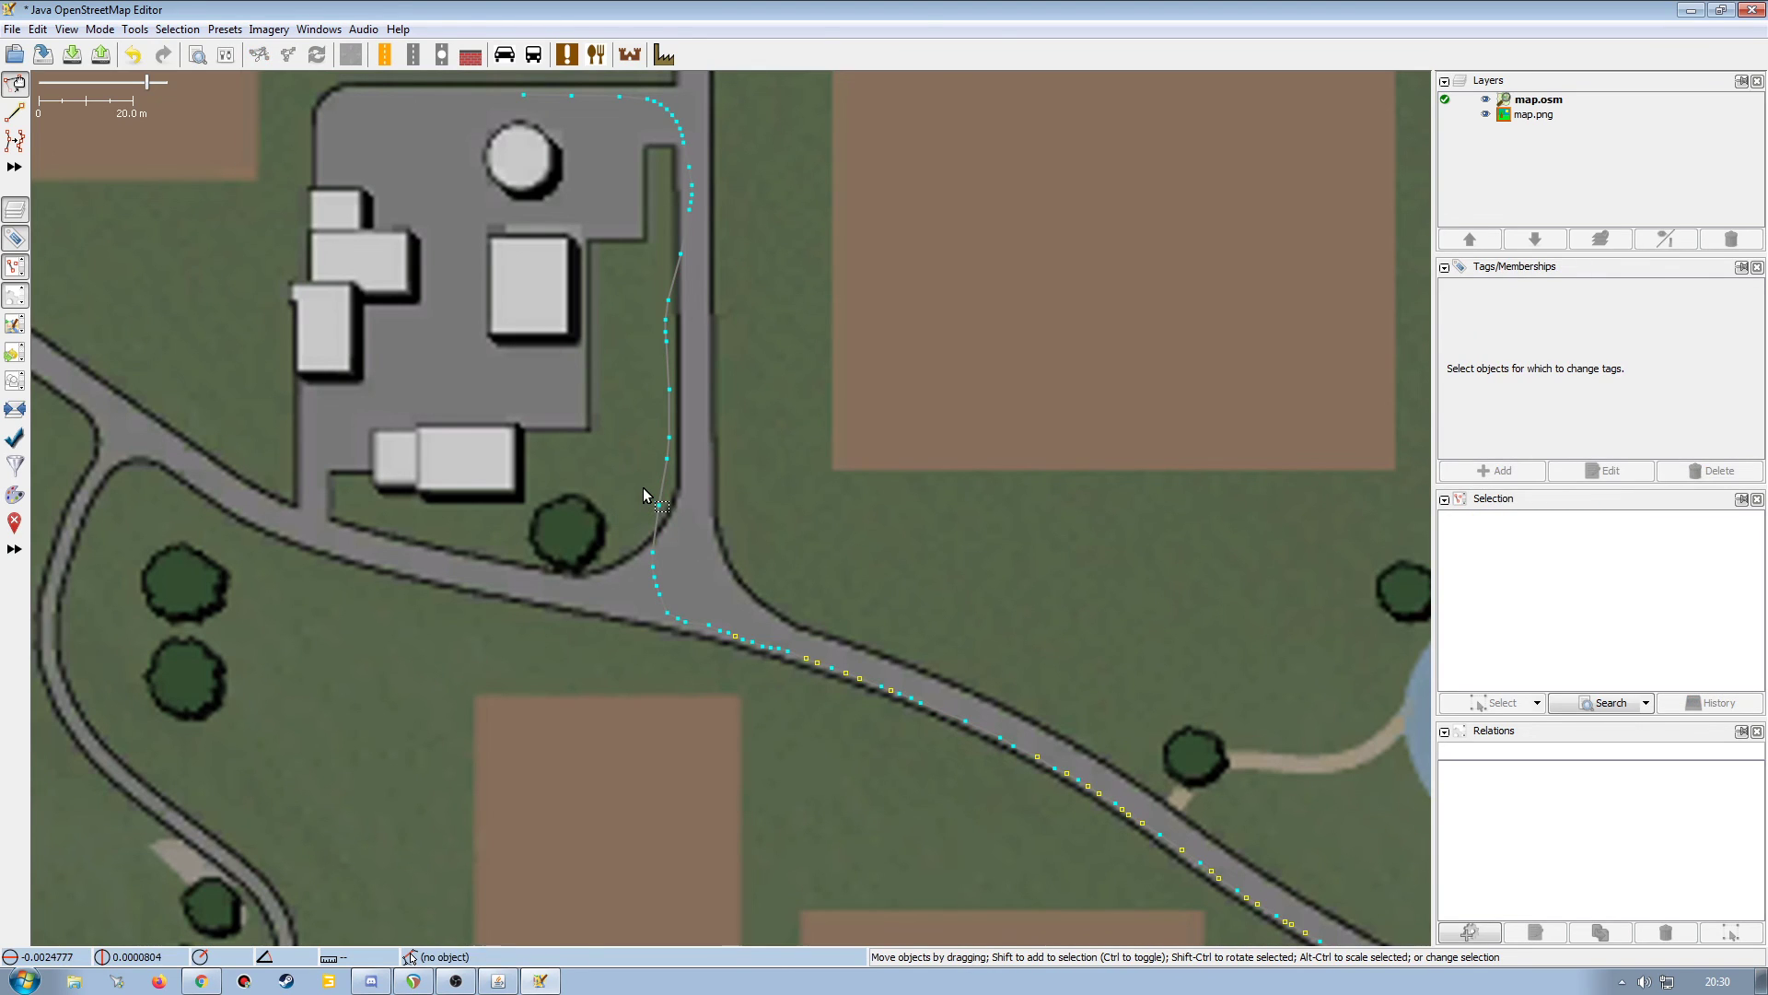
pyautogui.moveTo(635, 296); pyautogui.dragTo(700, 626)
pyautogui.moveTo(662, 512); pyautogui.dragTo(678, 498)
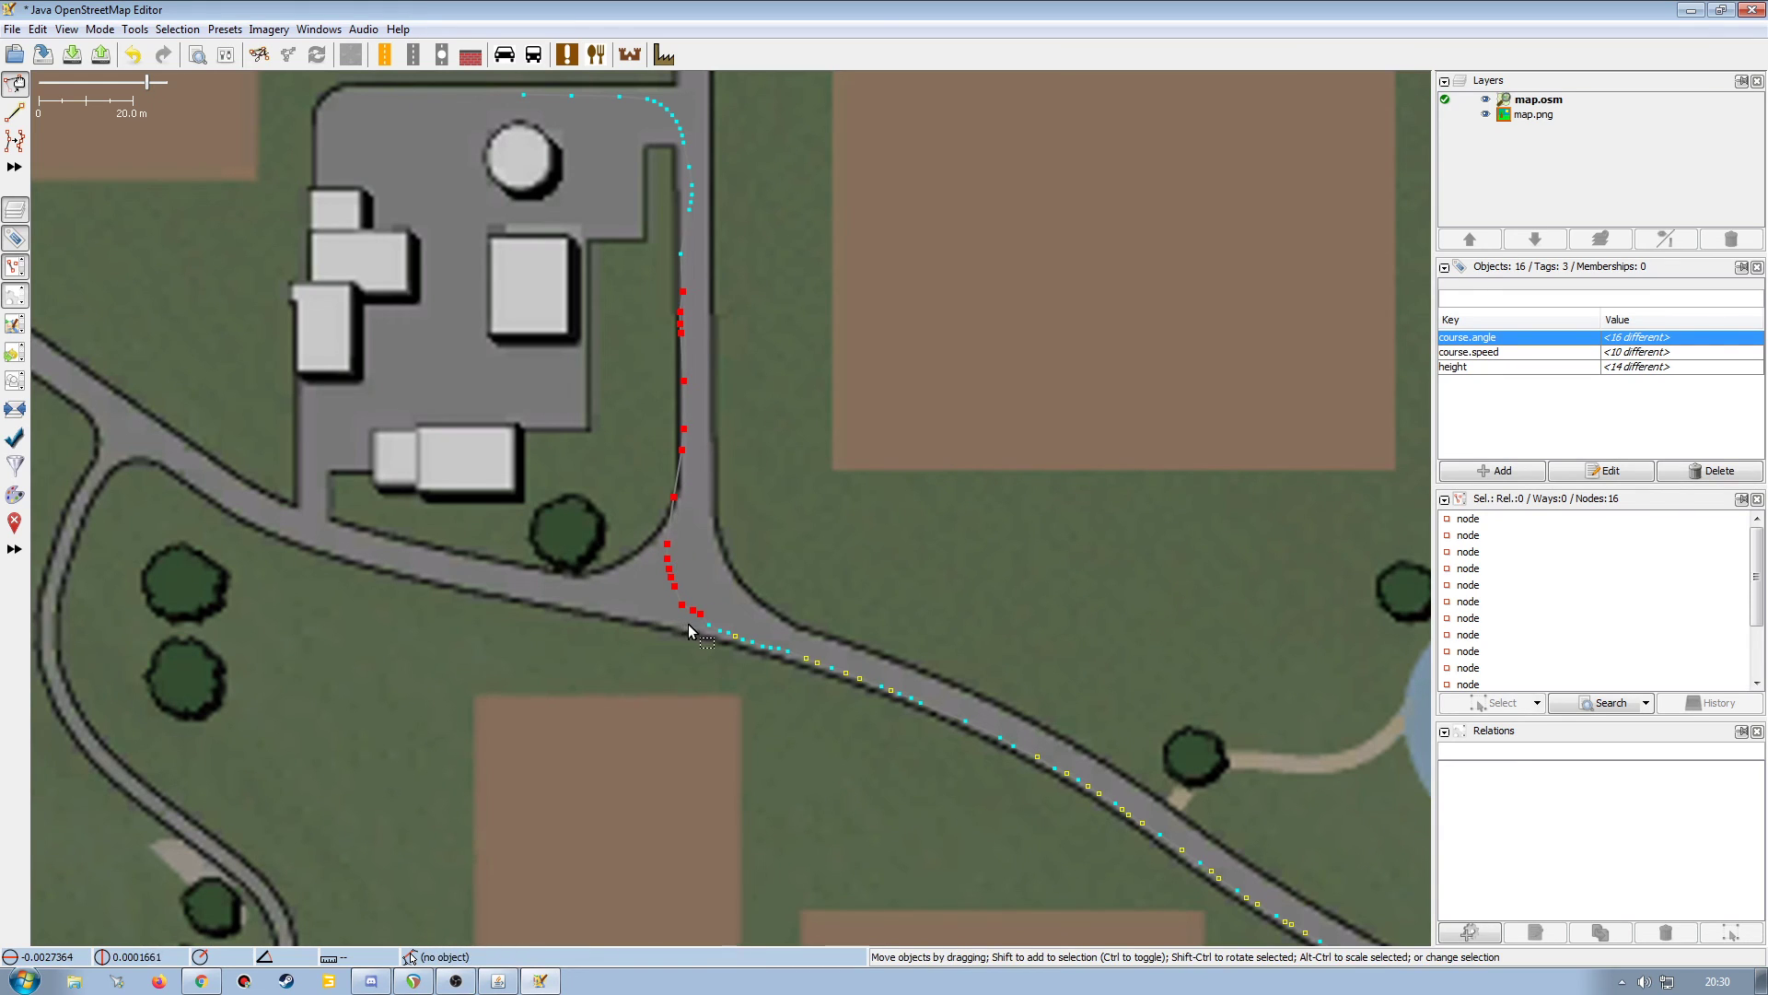
pyautogui.click(677, 685)
# Reposition individual nodes at the junction bend to smooth the turn onto the road beside the farm.
pyautogui.scroll(6, 673, 698)
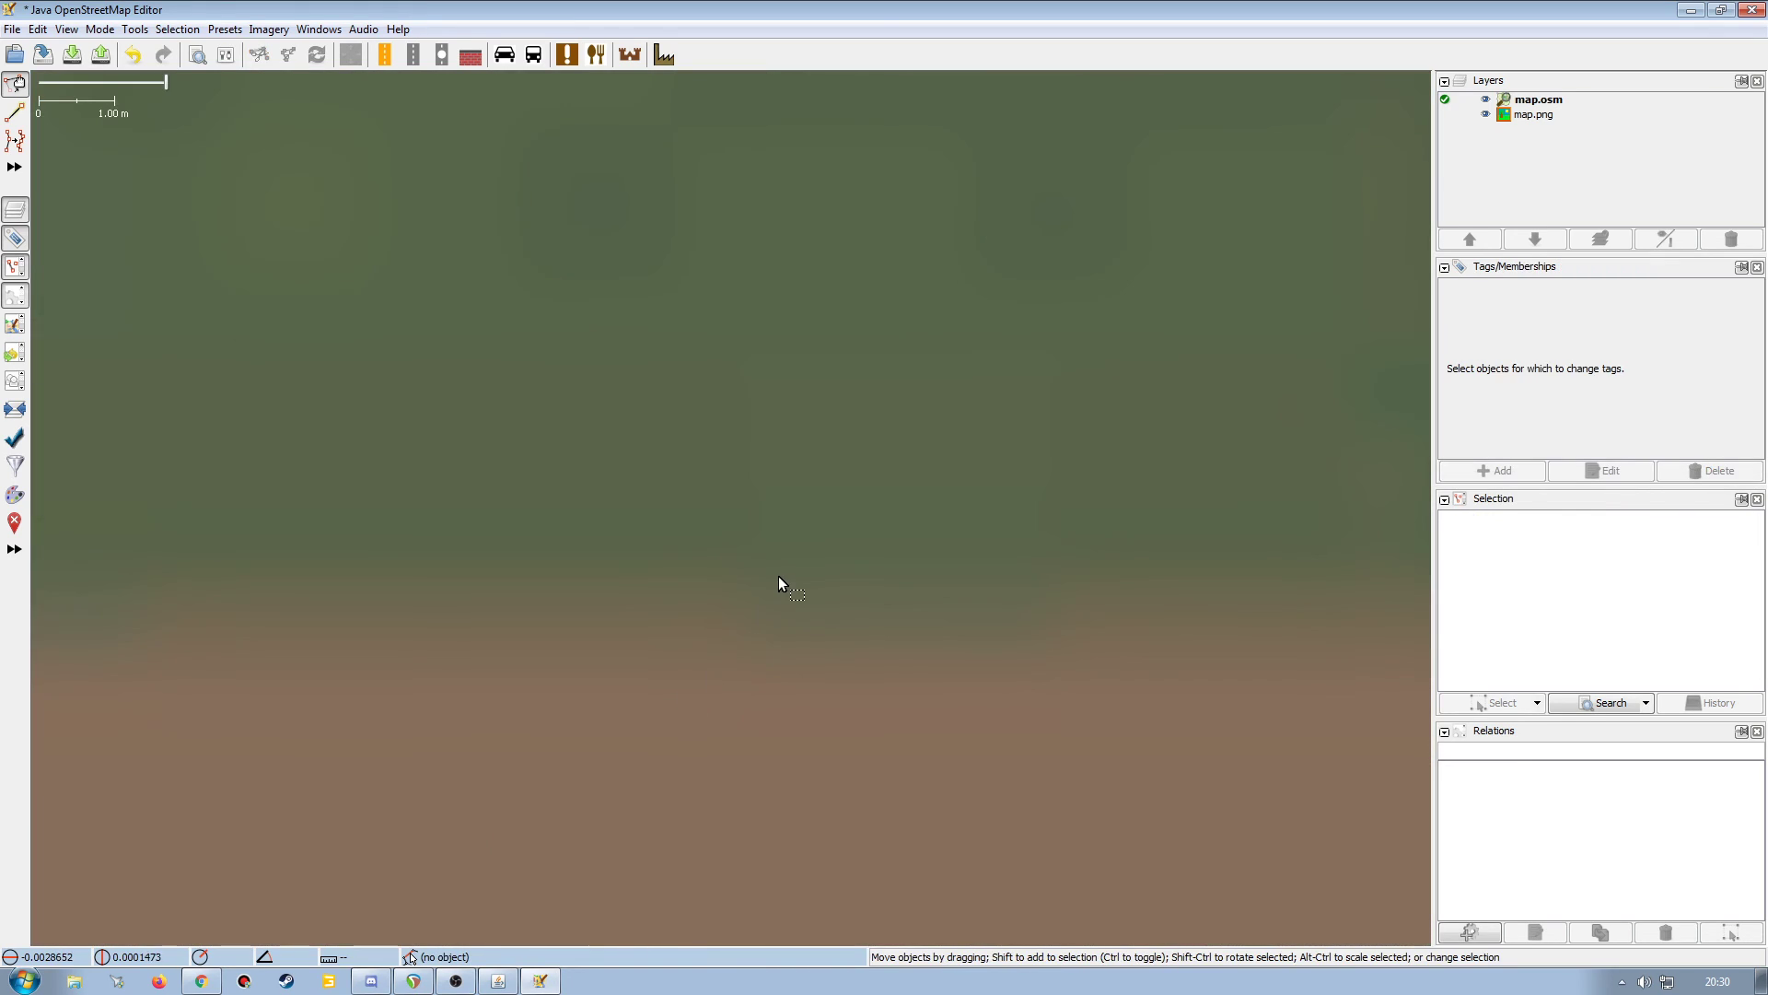
pyautogui.moveTo(774, 509); pyautogui.dragTo(633, 799)
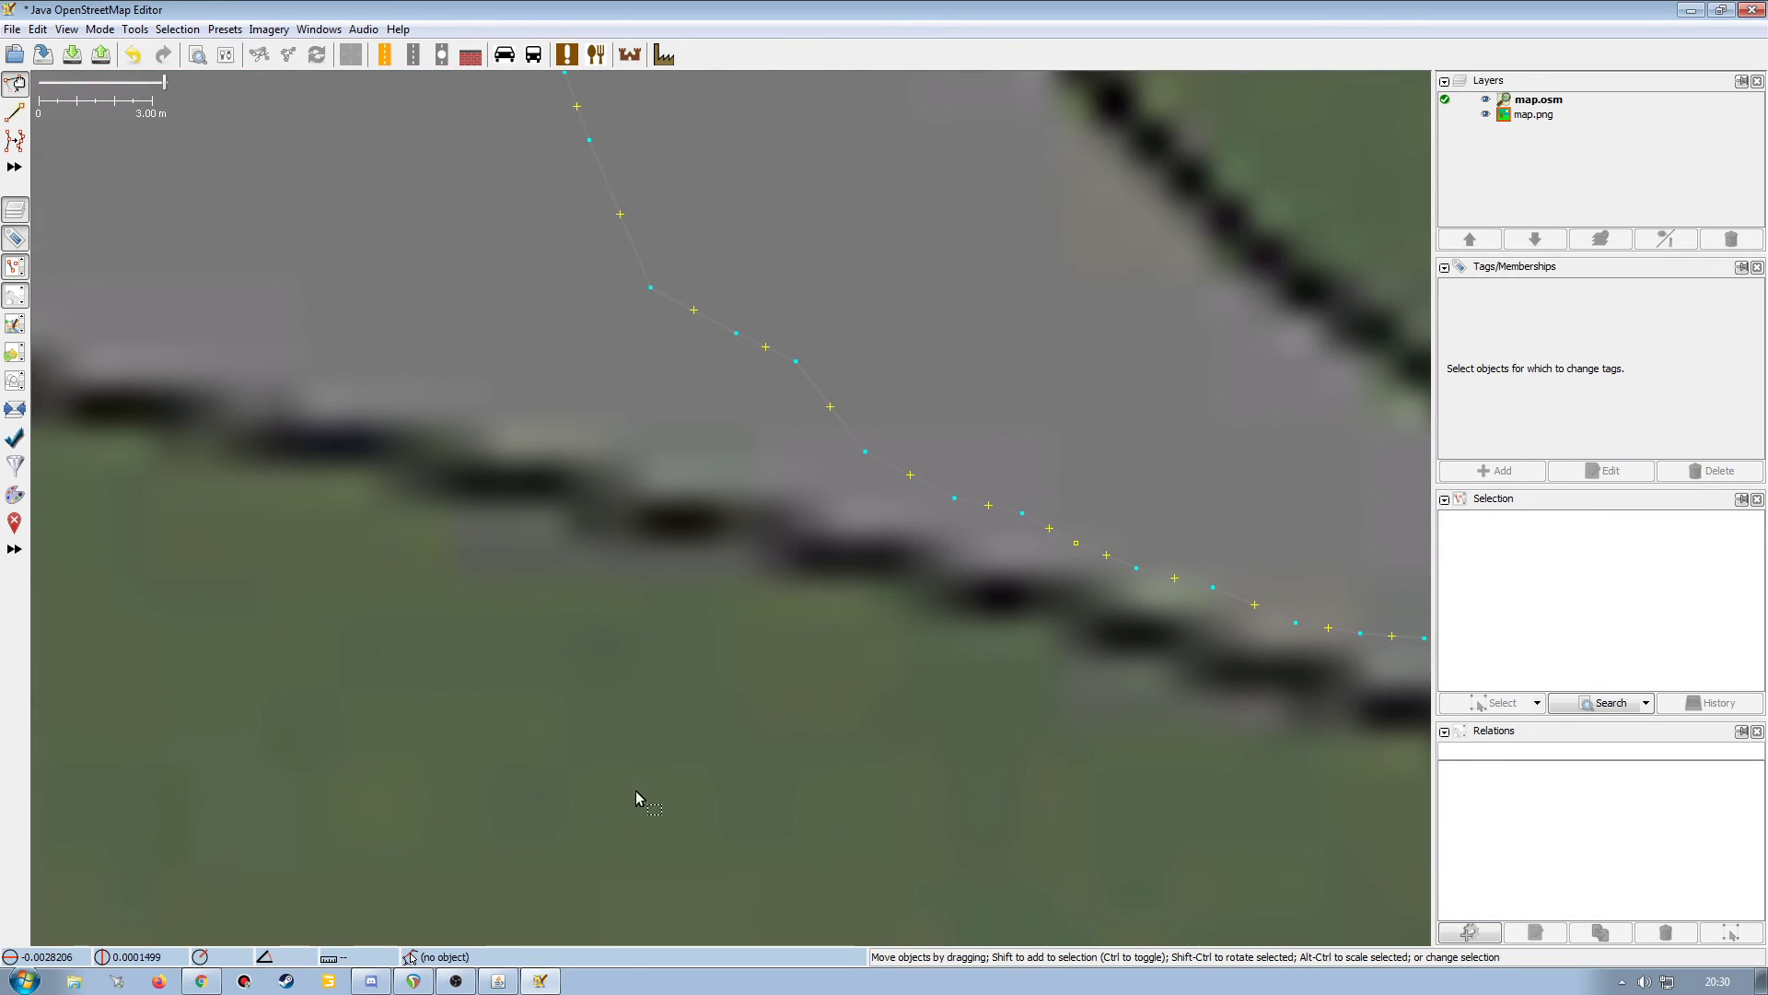
pyautogui.scroll(-3, 635, 635)
pyautogui.click(718, 642)
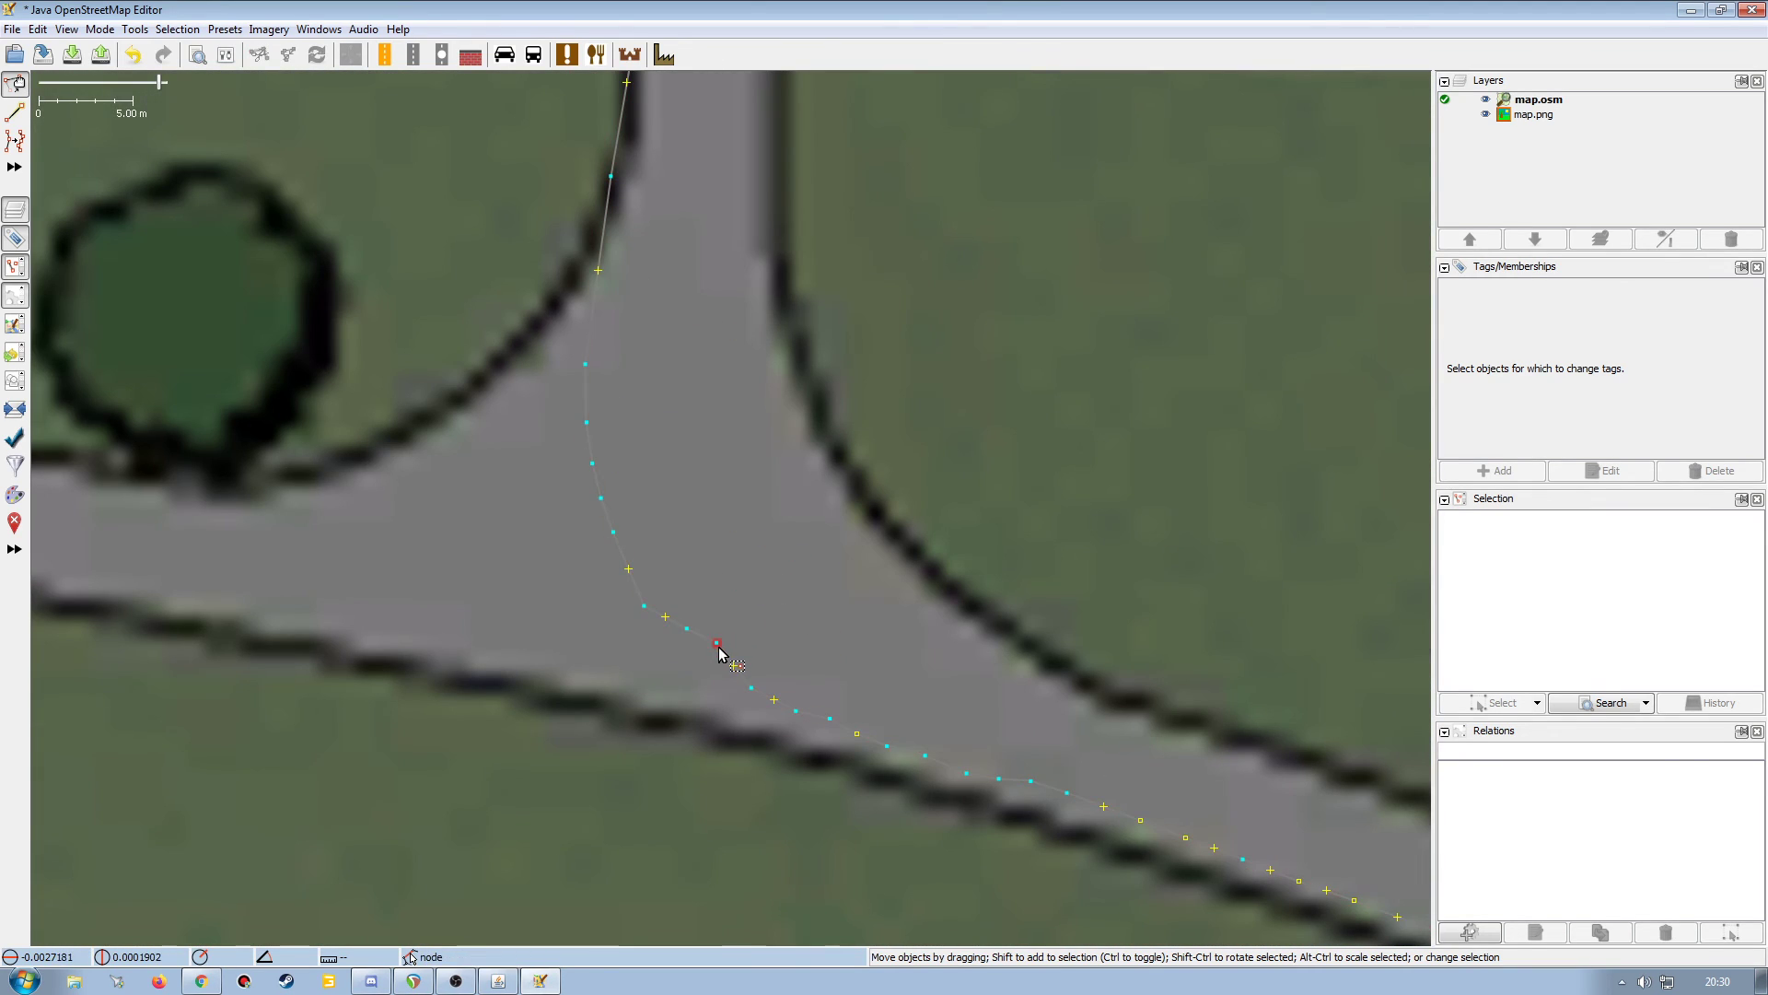
pyautogui.moveTo(714, 644); pyautogui.dragTo(655, 654)
pyautogui.moveTo(633, 620); pyautogui.dragTo(631, 623)
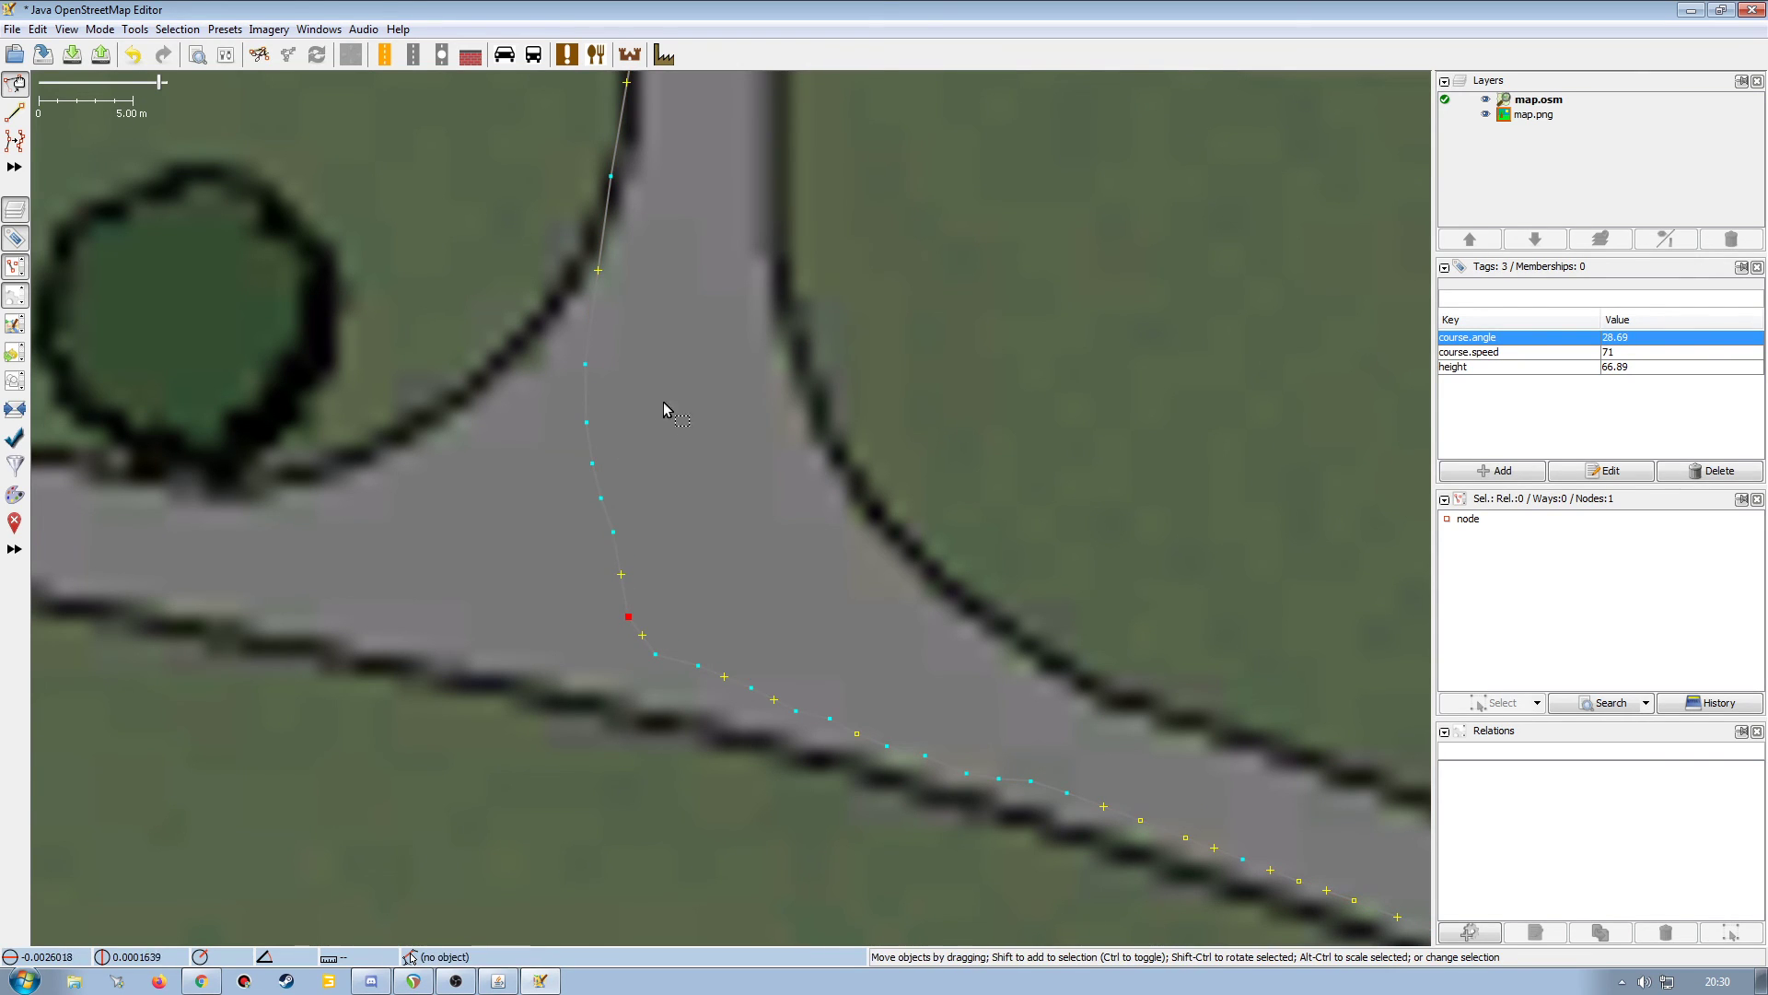
# Move the course nodes just north of the junction into the lane and insert an extra node between them.
pyautogui.moveTo(694, 409); pyautogui.dragTo(716, 549)
pyautogui.moveTo(659, 632); pyautogui.dragTo(738, 454)
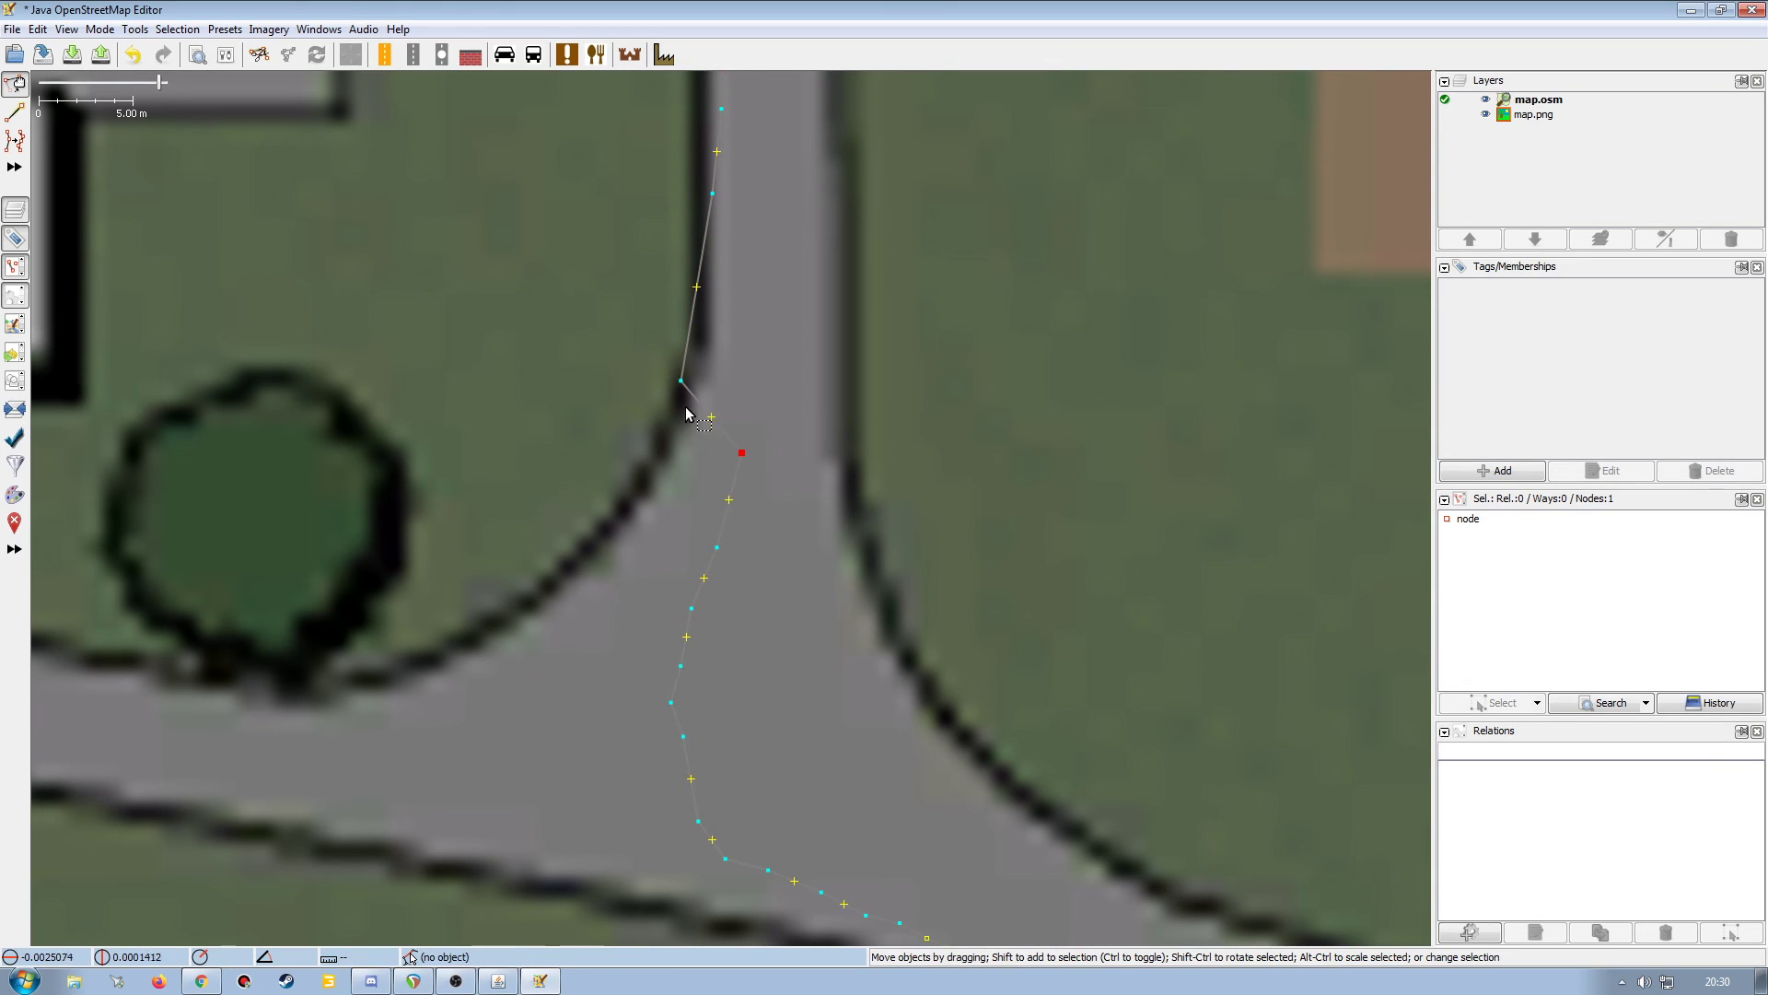
pyautogui.moveTo(680, 380); pyautogui.dragTo(737, 352)
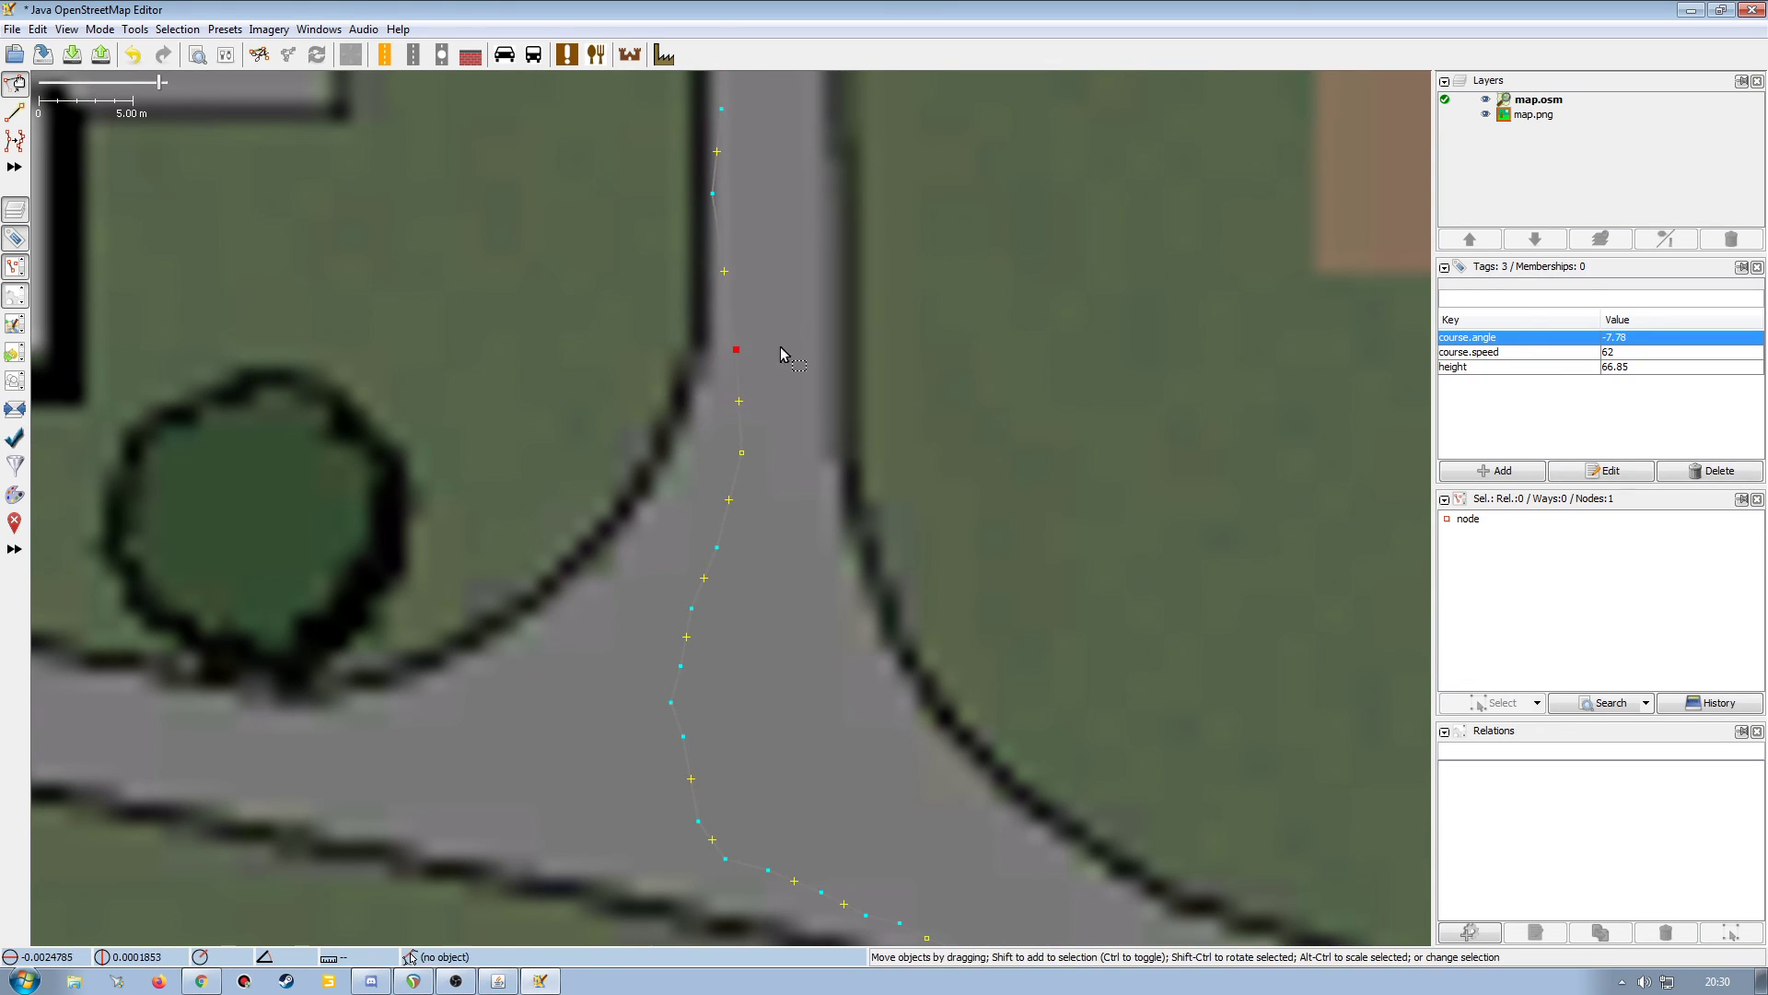
pyautogui.hotkey('ctrl', 'Up')
pyautogui.hotkey('ctrl', 'Up')
pyautogui.hotkey('ctrl', 'Up')
pyautogui.moveTo(715, 488); pyautogui.dragTo(738, 476)
# Align the remaining course nodes along the road east of the farm up to the yard entrance and check the full course.
pyautogui.moveTo(744, 746); pyautogui.dragTo(696, 840)
pyautogui.click(790, 844)
pyautogui.moveTo(782, 714); pyautogui.dragTo(787, 923)
pyautogui.moveTo(784, 383); pyautogui.dragTo(782, 781)
pyautogui.moveTo(713, 405)
pyautogui.mouseDown()
pyautogui.moveTo(730, 396)
pyautogui.moveTo(715, 451)
pyautogui.moveTo(731, 431)
pyautogui.mouseUp()
pyautogui.moveTo(710, 362); pyautogui.dragTo(740, 339)
pyautogui.moveTo(718, 275); pyautogui.dragTo(733, 258)
pyautogui.moveTo(785, 332); pyautogui.dragTo(786, 552)
pyautogui.moveTo(734, 359); pyautogui.dragTo(741, 476)
pyautogui.scroll(-2, 801, 679)
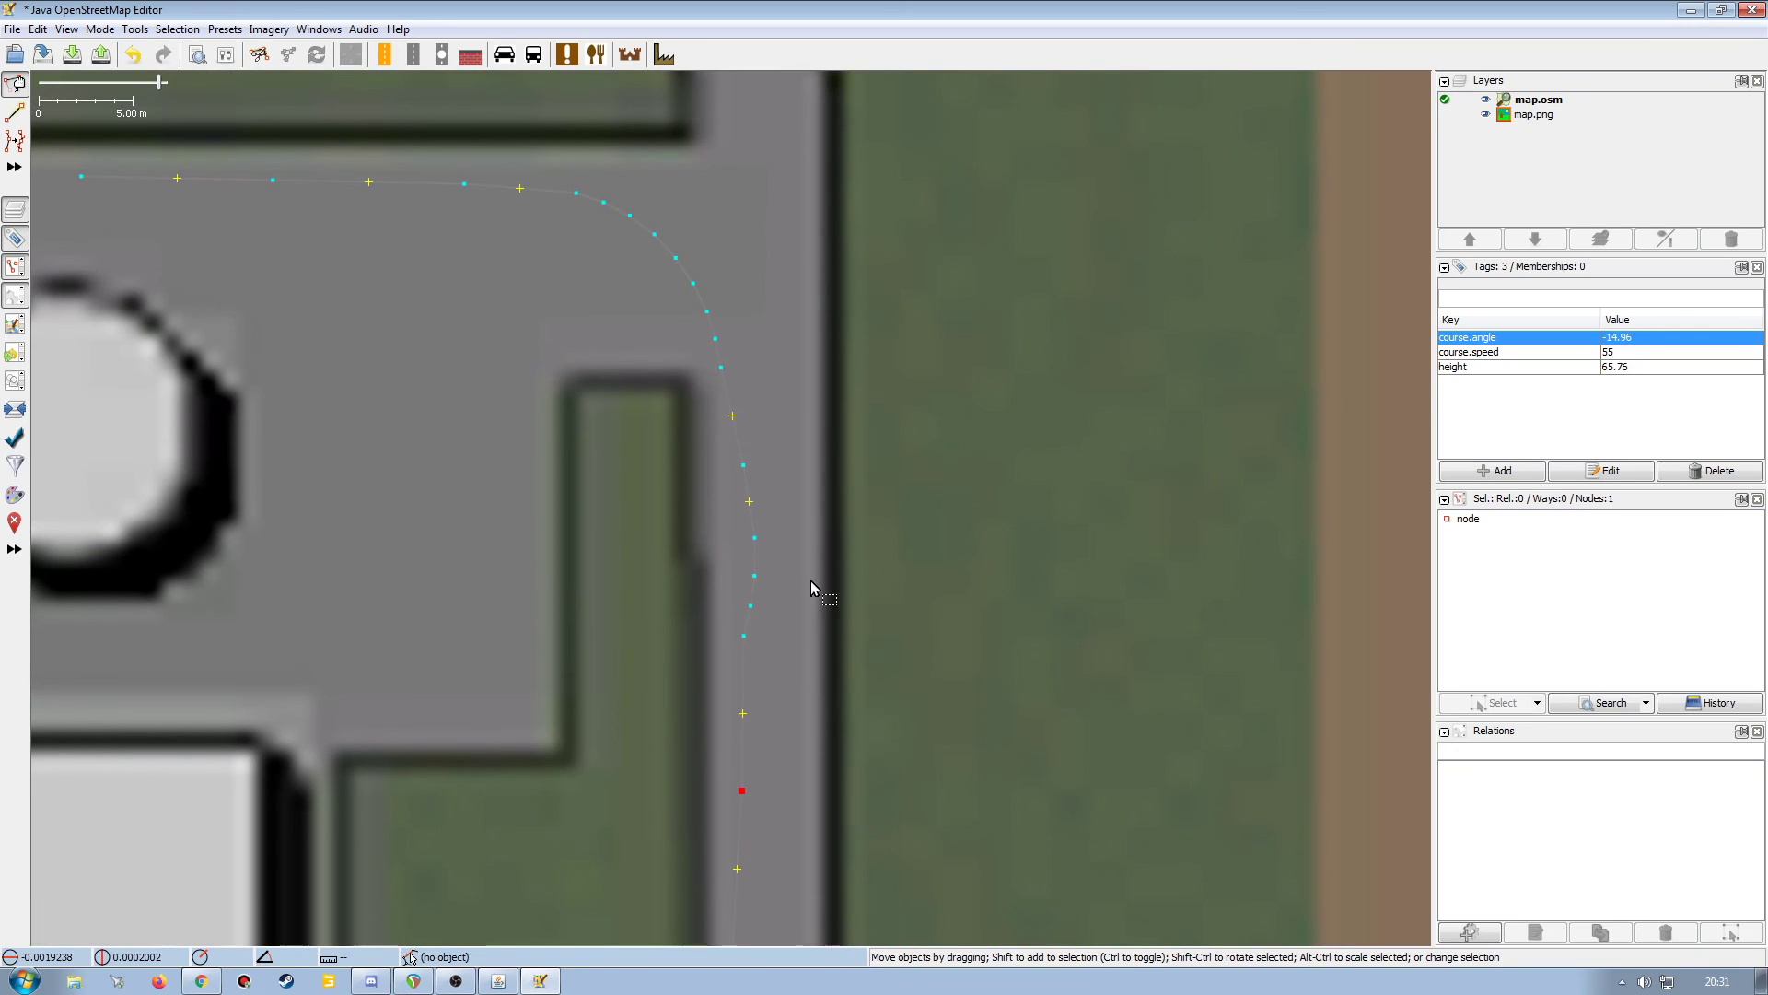
pyautogui.scroll(-5, 543, 552)
pyautogui.moveTo(772, 680); pyautogui.dragTo(654, 490)
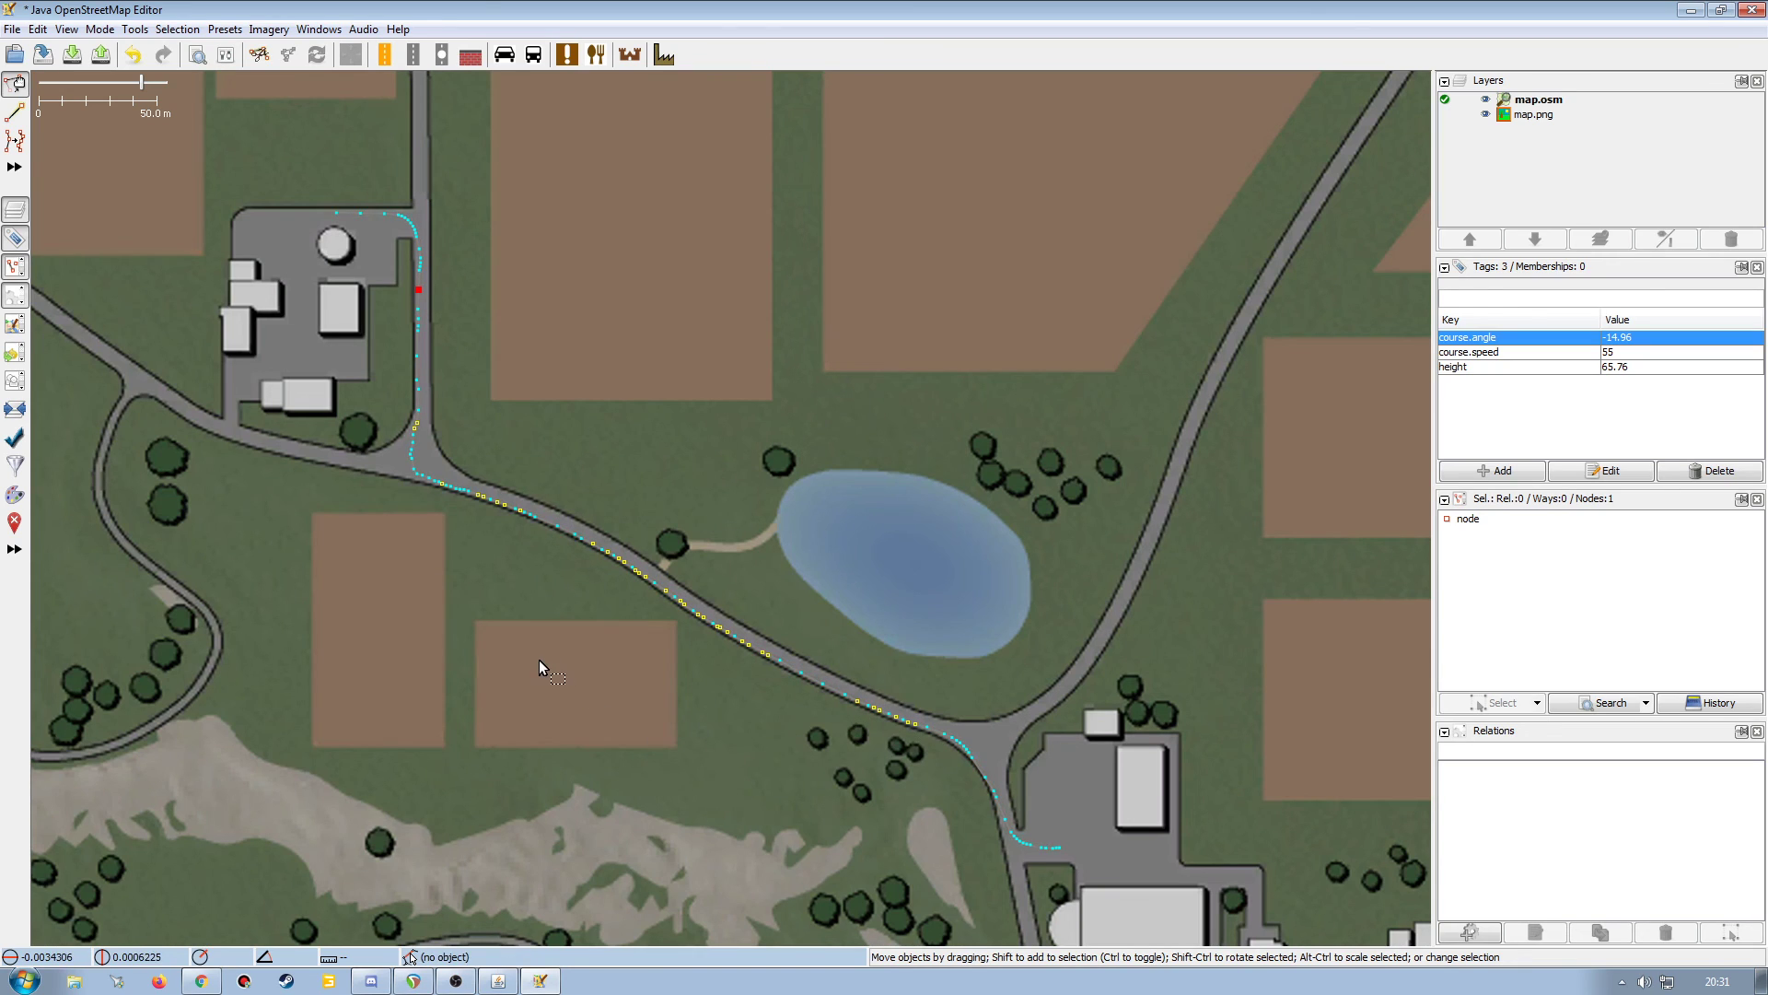
# Reposition the course nodes on the bend at the southeastern junction into the lane, clear the selection, and check the full course.
pyautogui.click(565, 396)
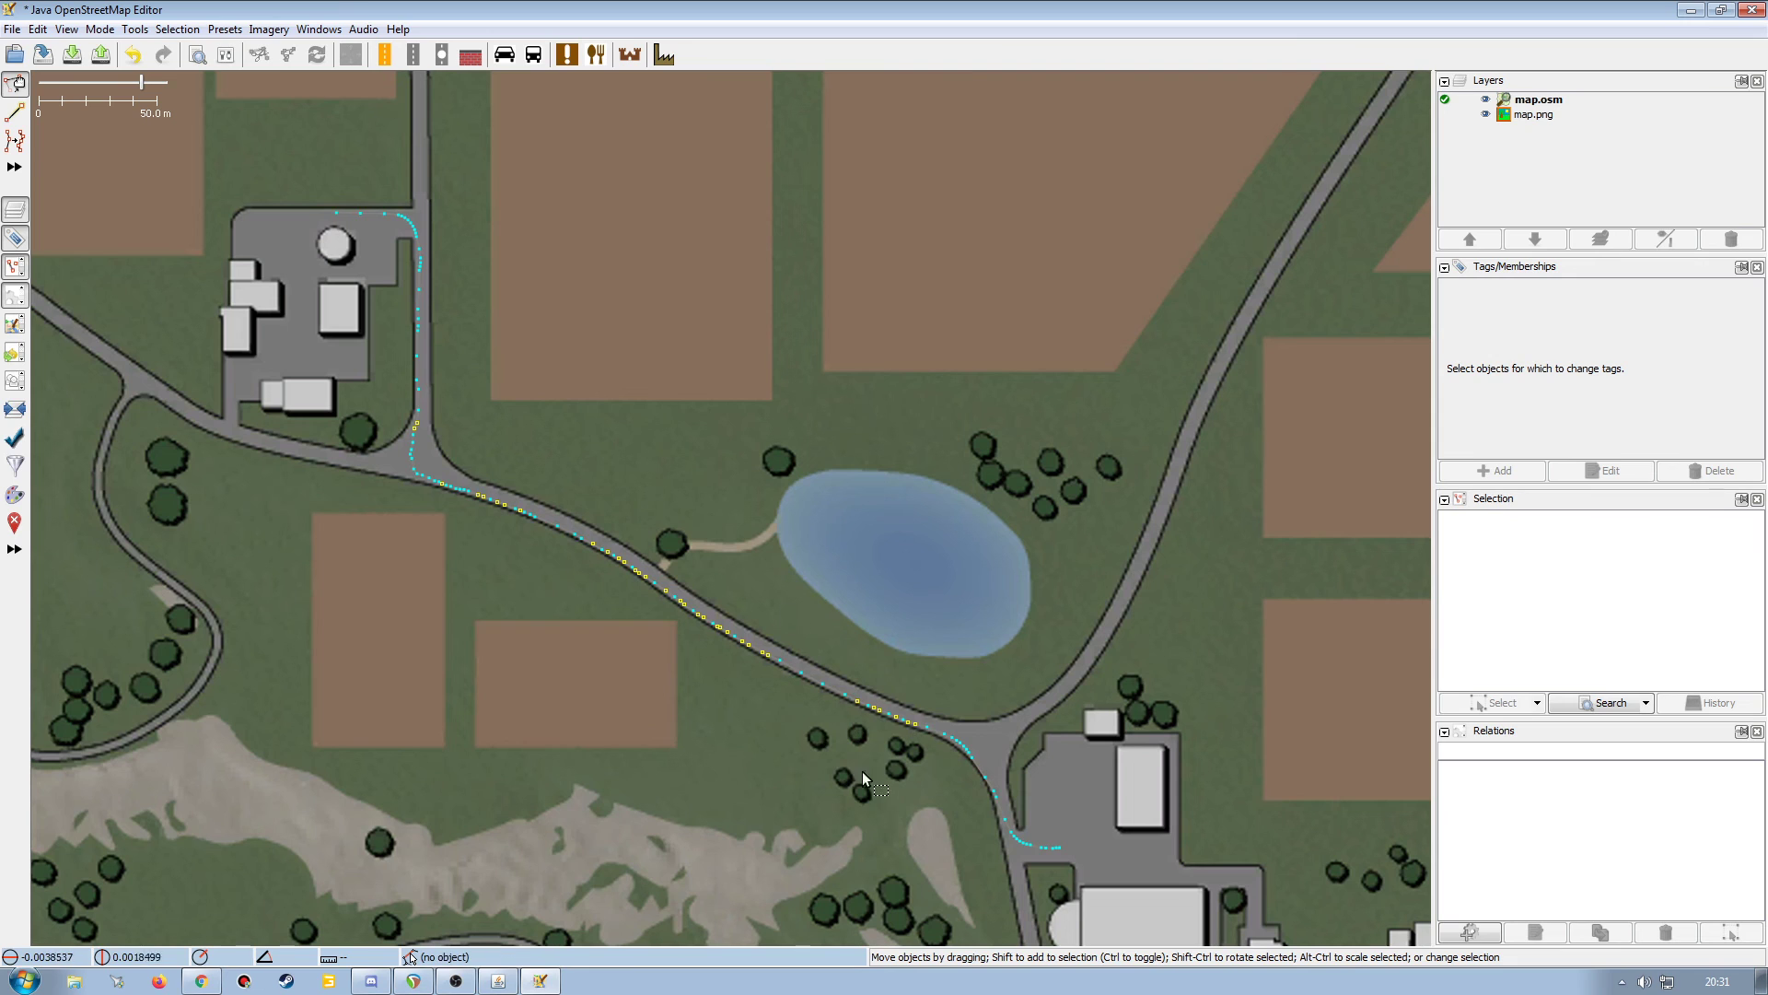
pyautogui.scroll(10, 777, 710)
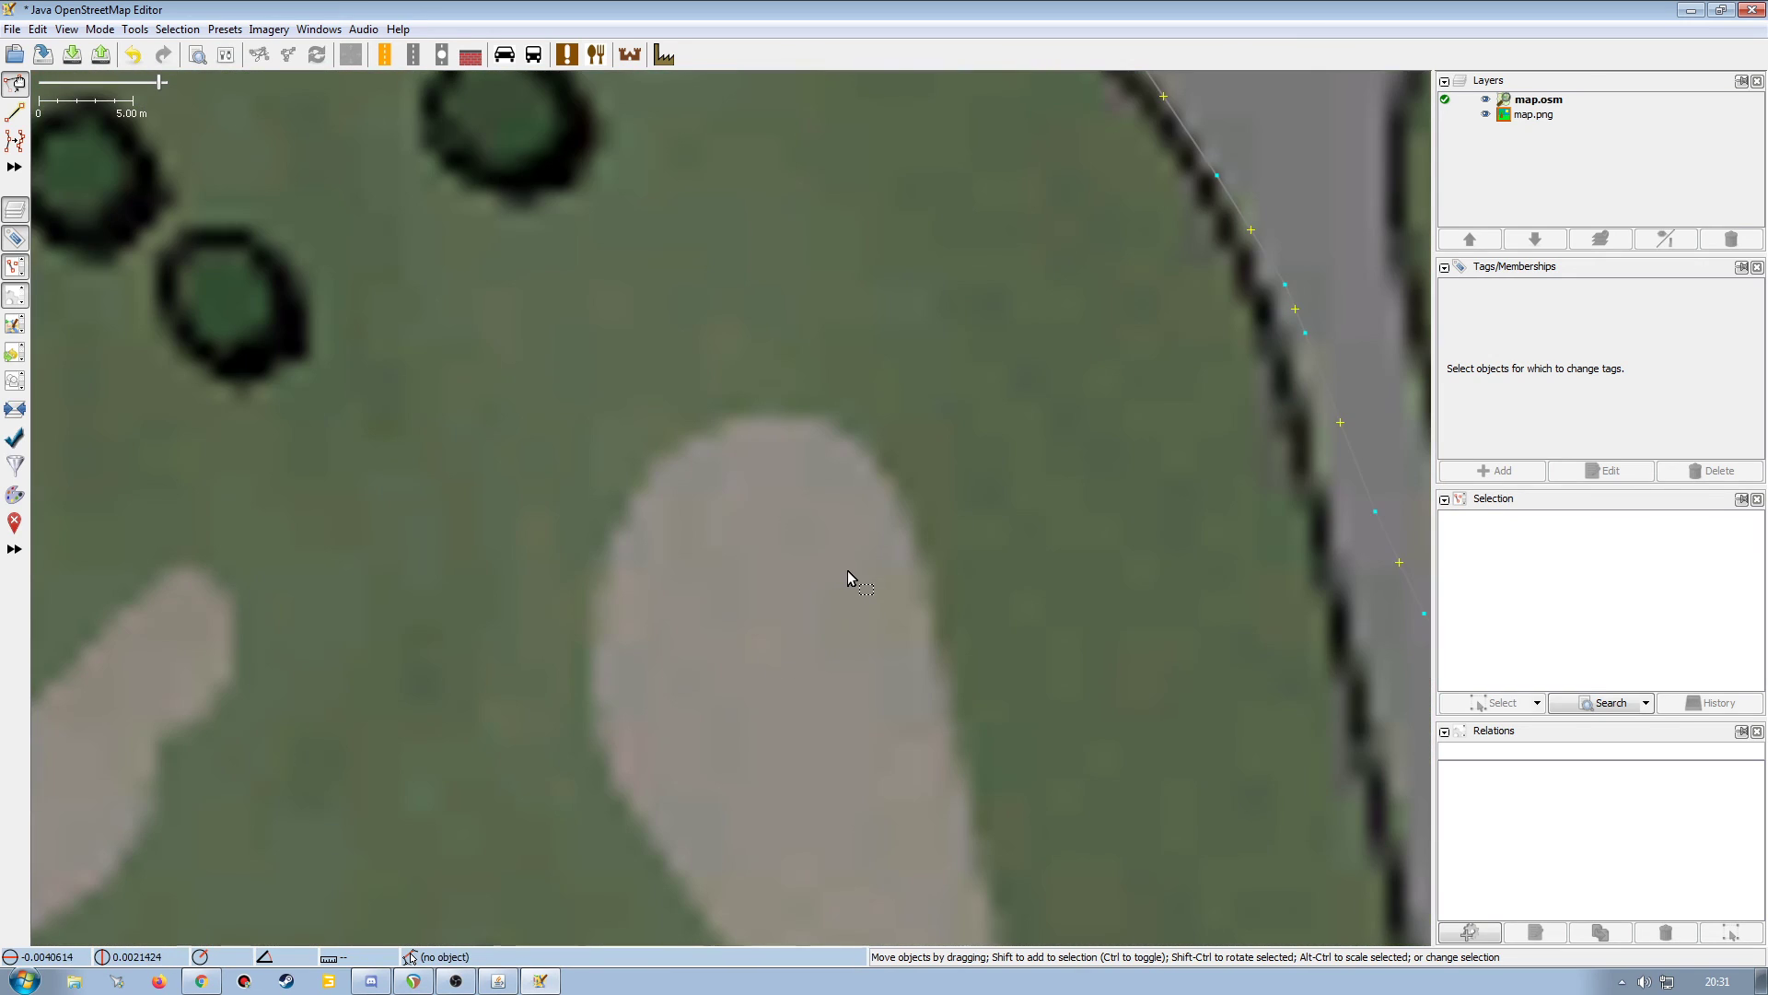
pyautogui.scroll(-2, 847, 571)
pyautogui.moveTo(896, 503); pyautogui.dragTo(791, 655)
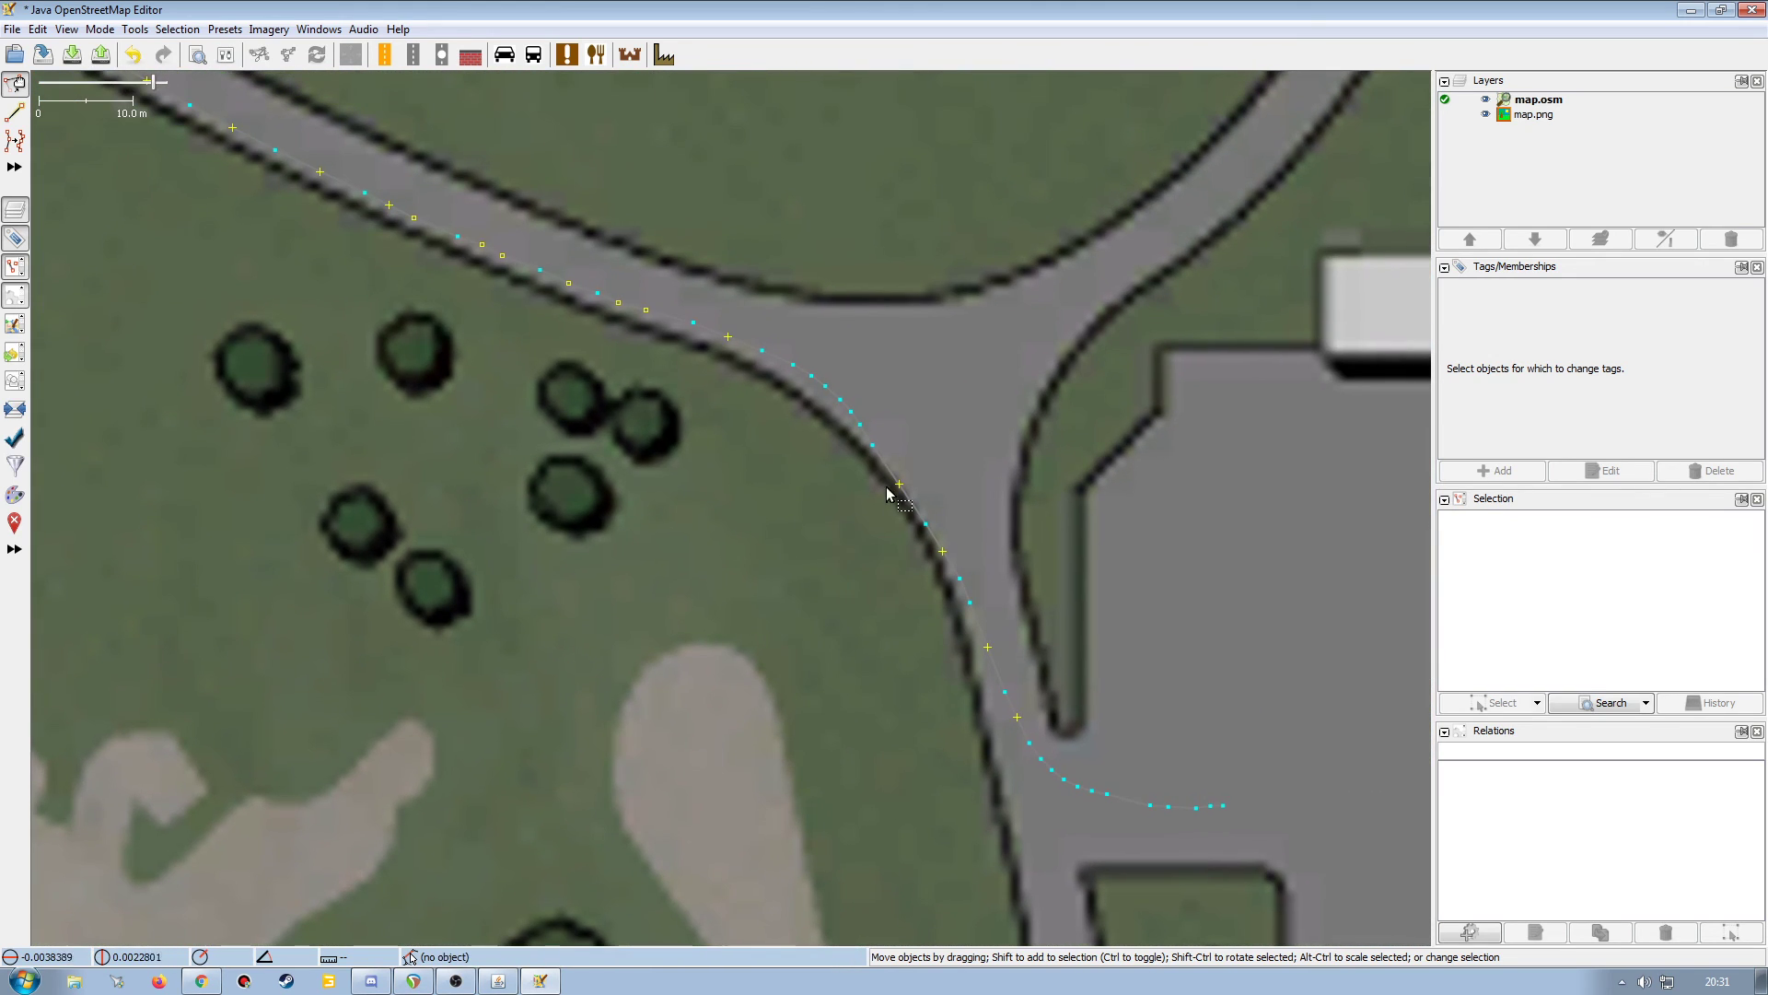
pyautogui.moveTo(900, 484); pyautogui.dragTo(856, 406)
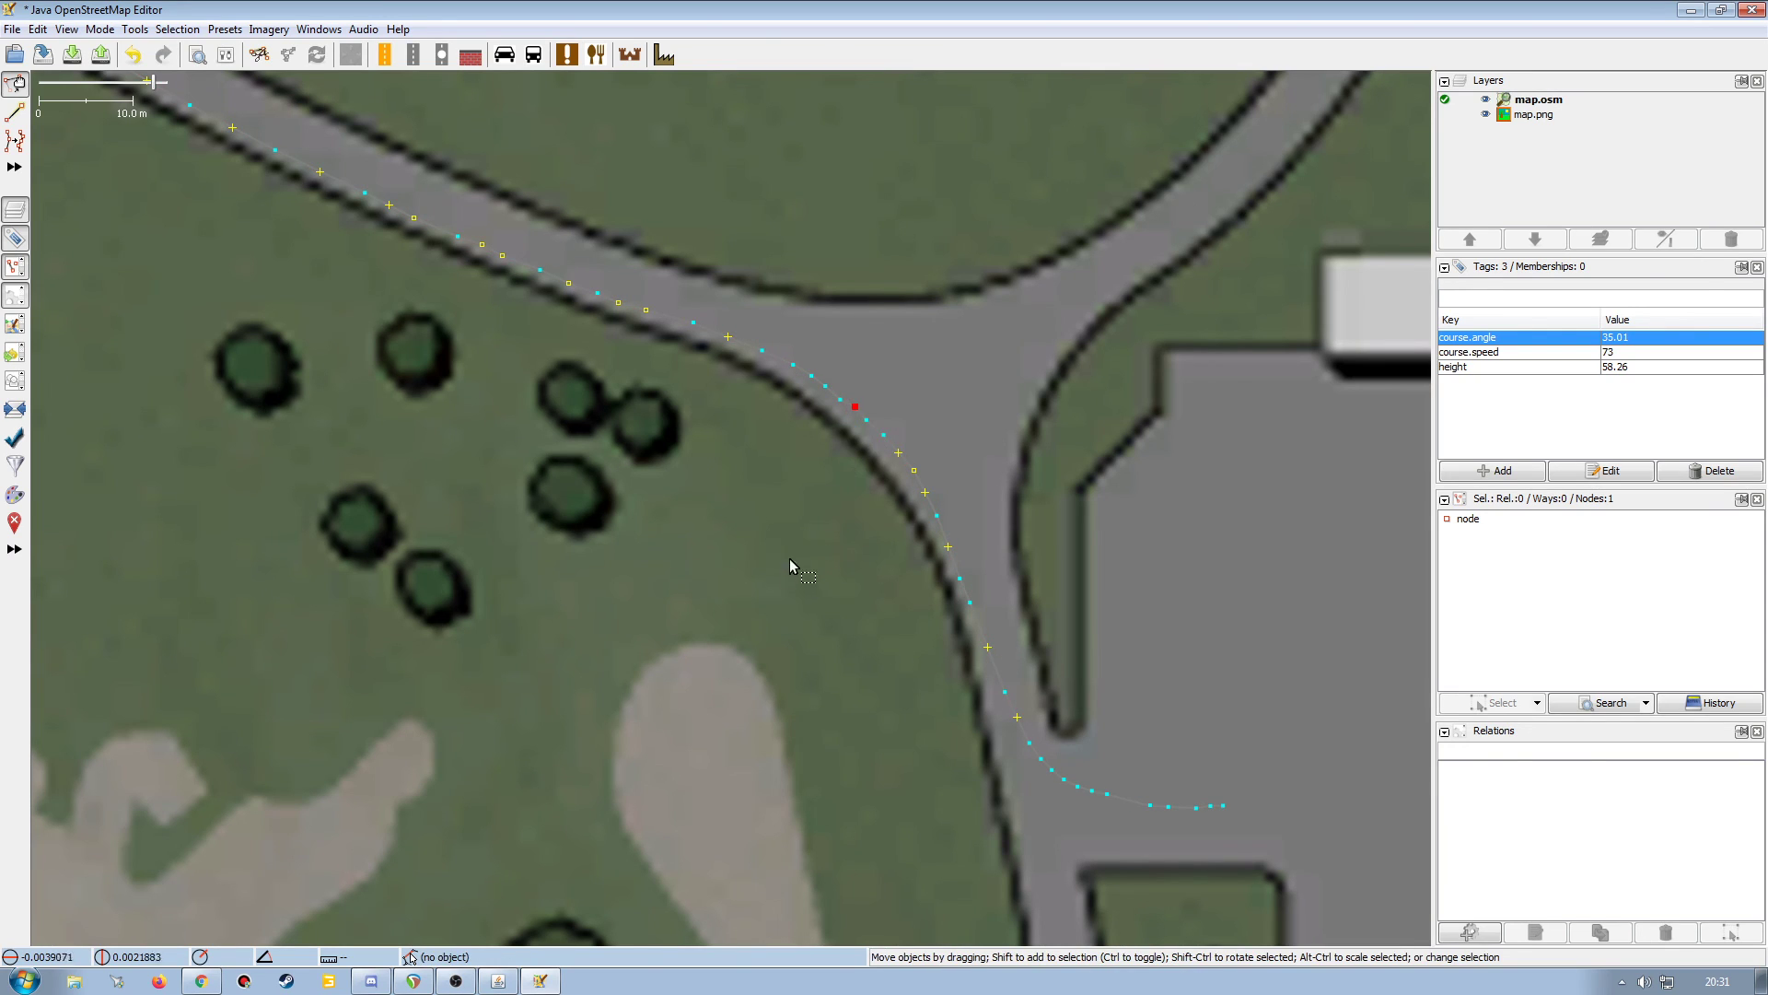
pyautogui.click(769, 610)
pyautogui.scroll(-8, 544, 543)
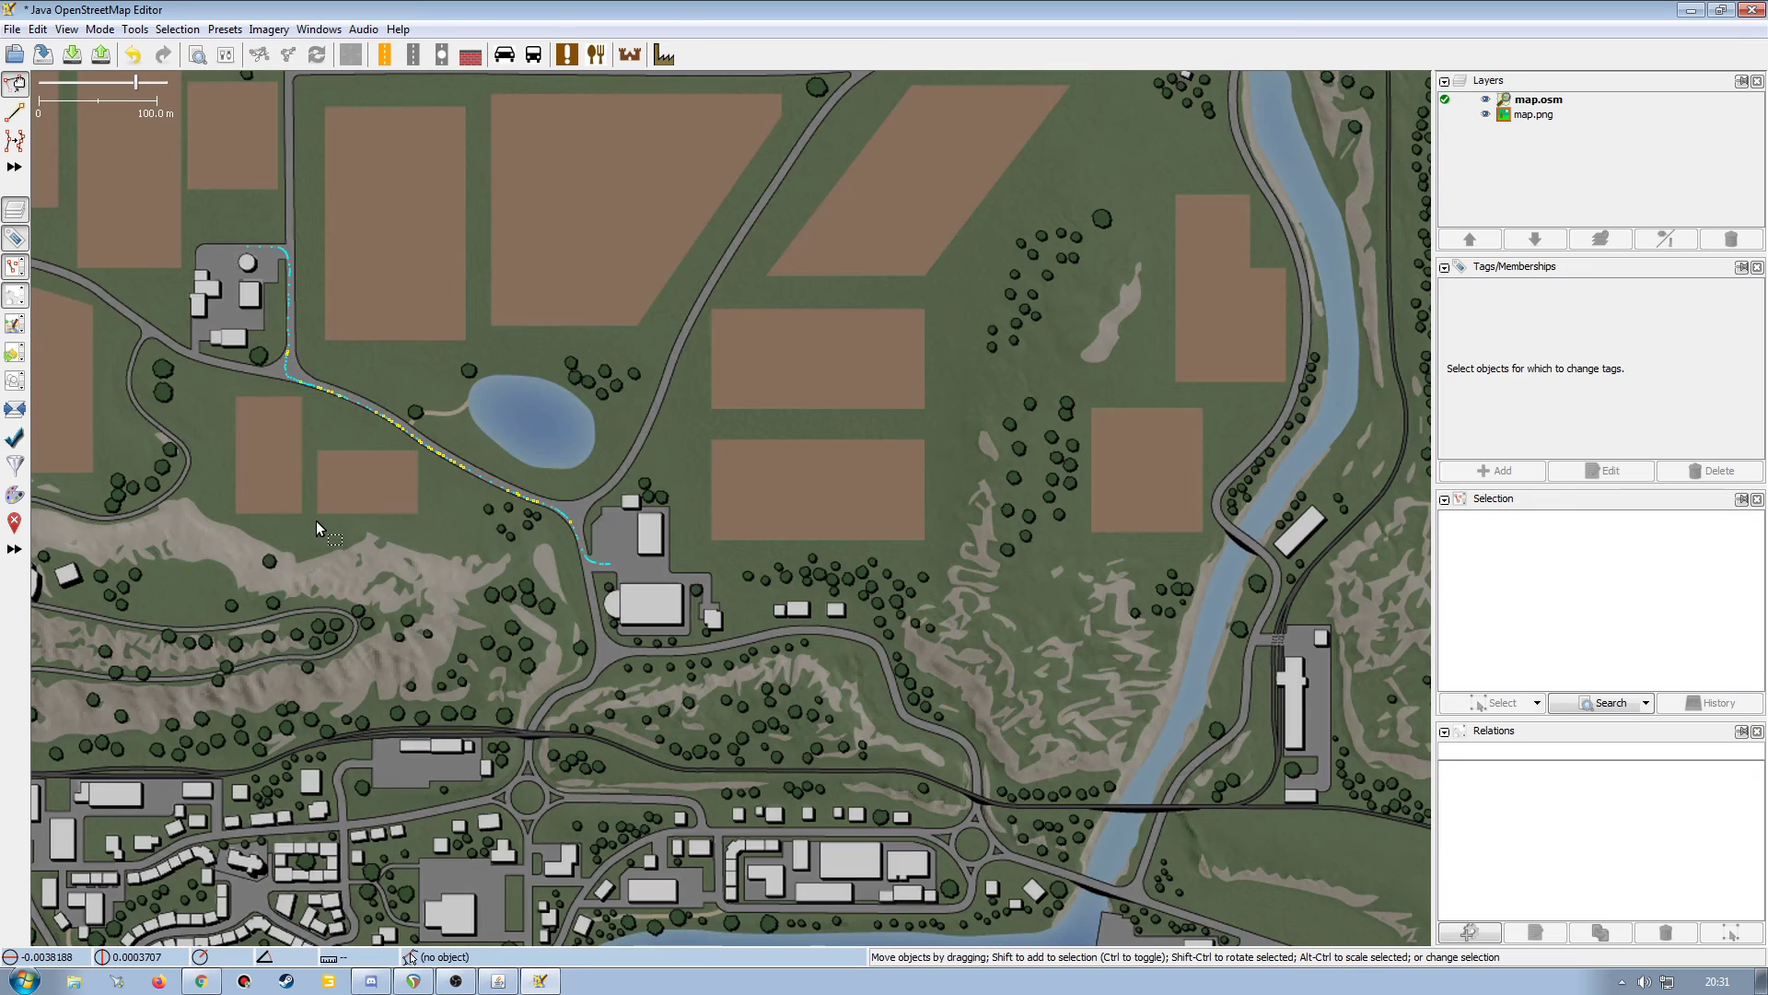
pyautogui.scroll(2, 317, 521)
pyautogui.moveTo(342, 417); pyautogui.dragTo(628, 595)
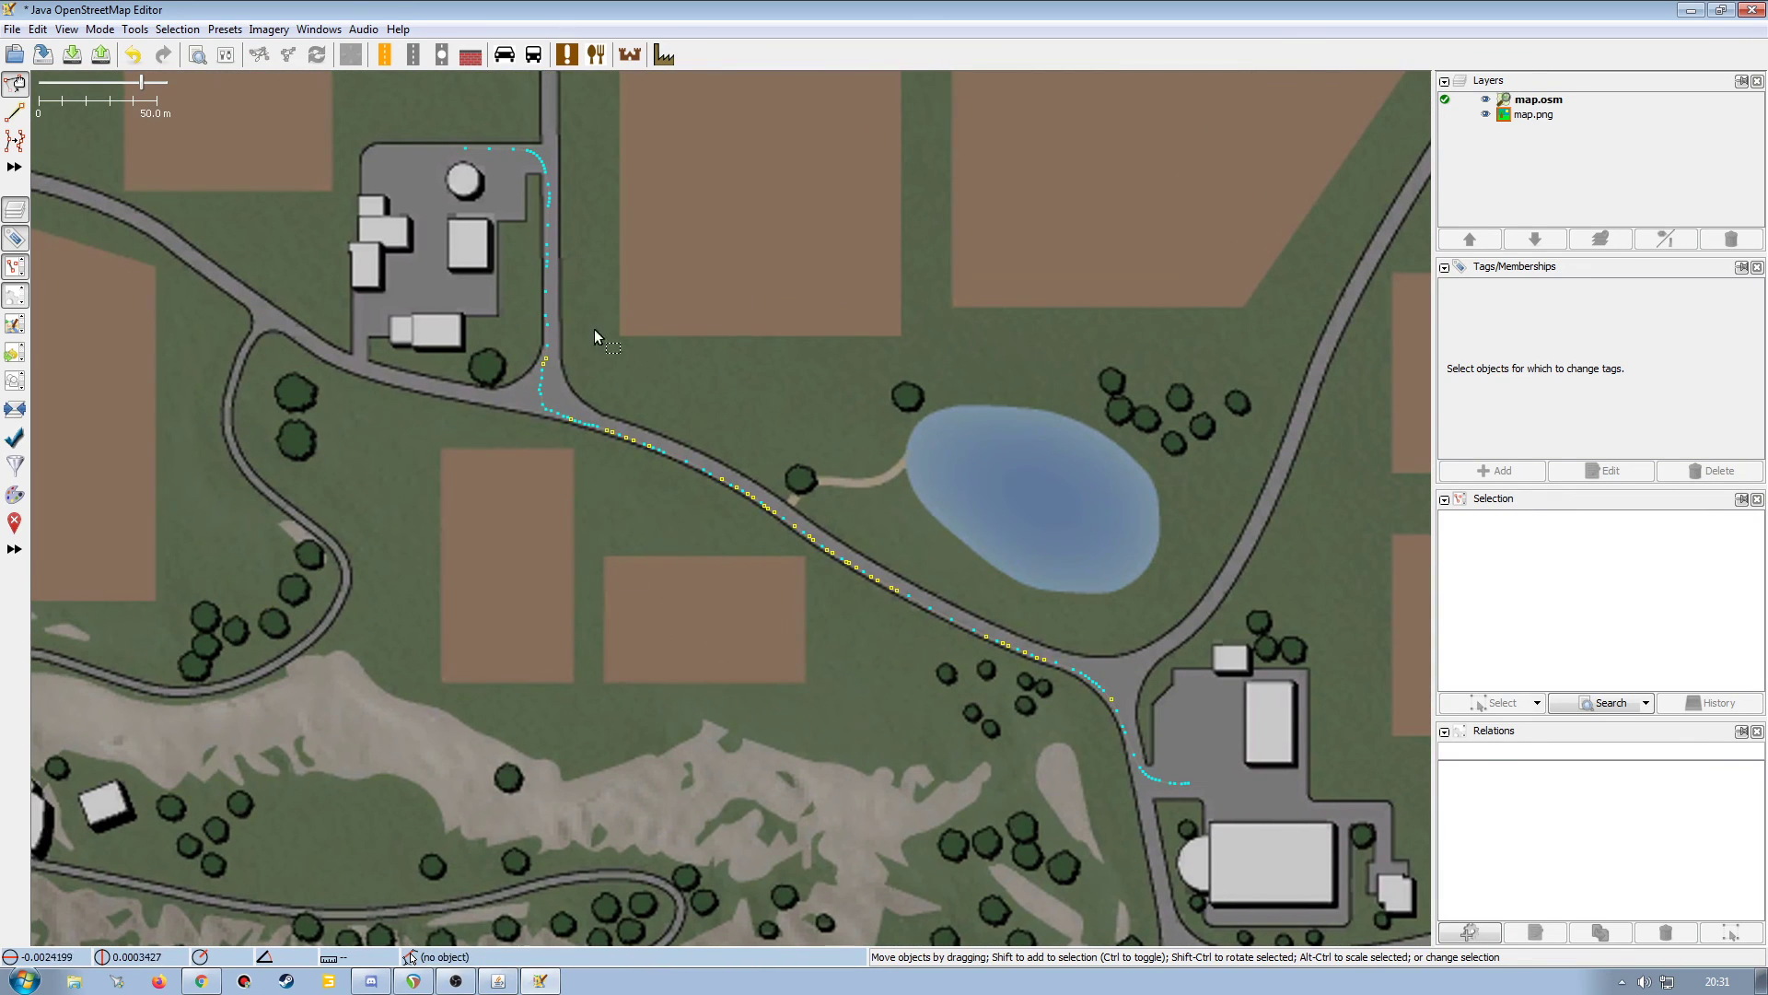
# Check the converter's instructions for saving in the browser, and save the edited course under the new name map1.osm.
pyautogui.click(201, 981)
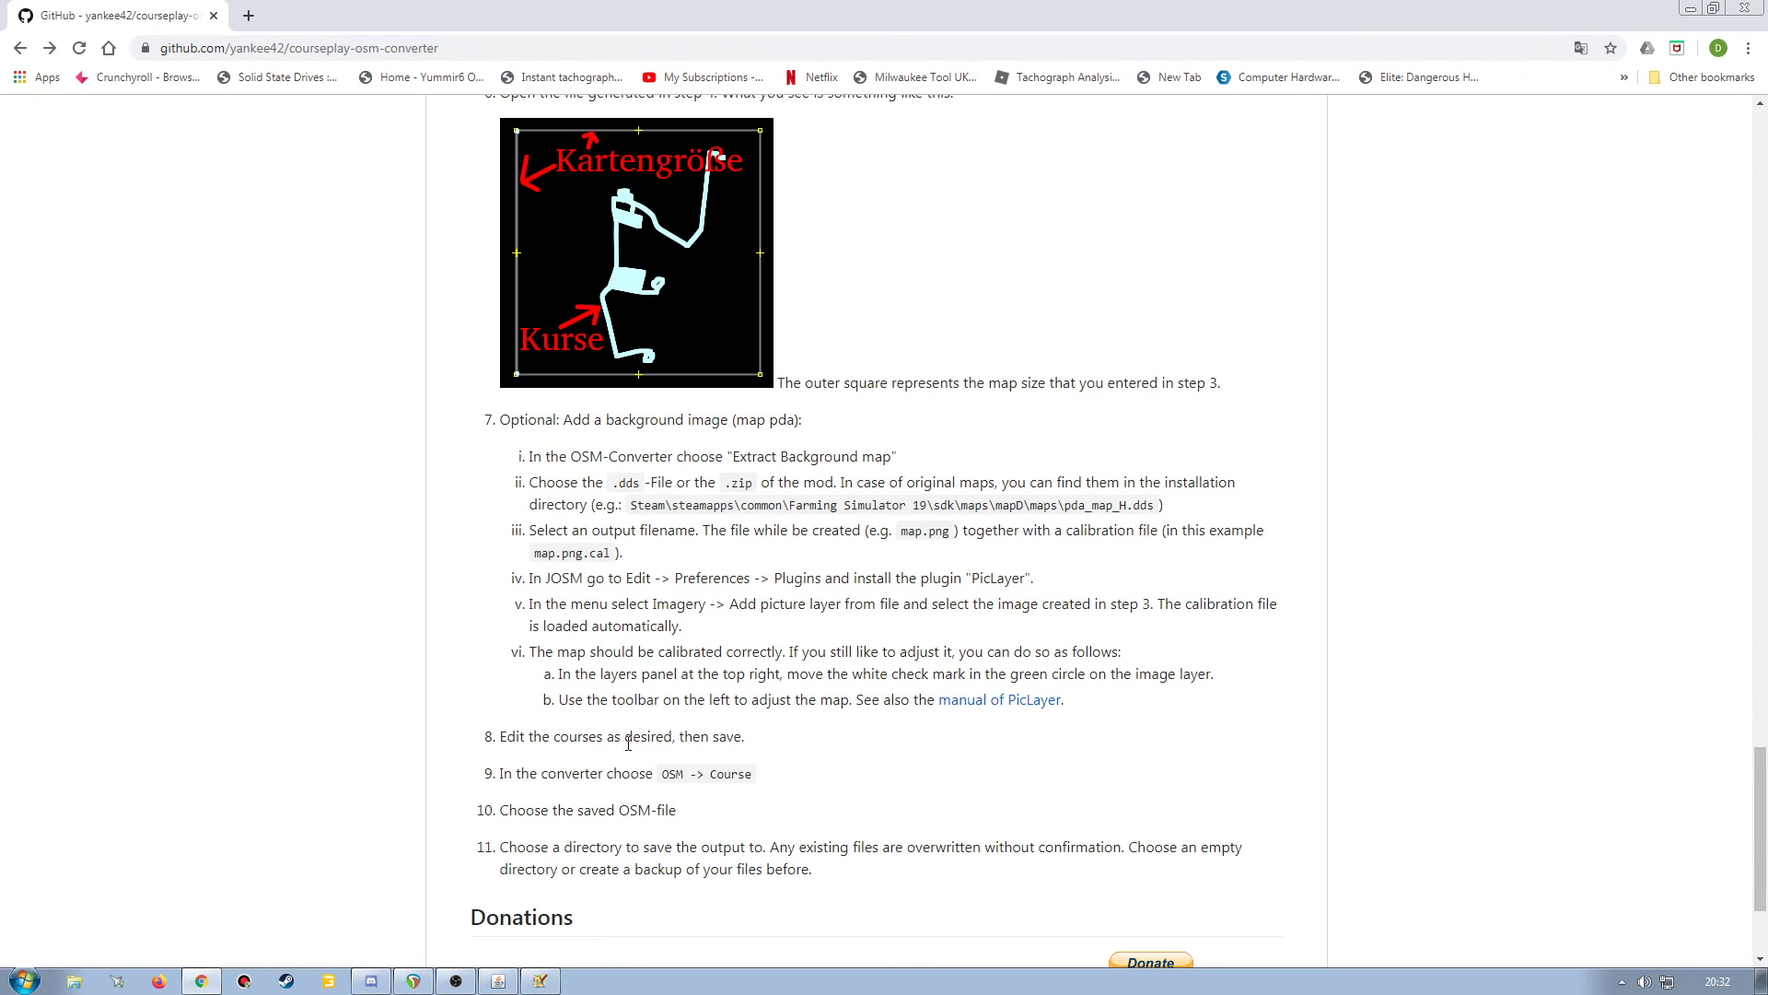
pyautogui.click(1690, 9)
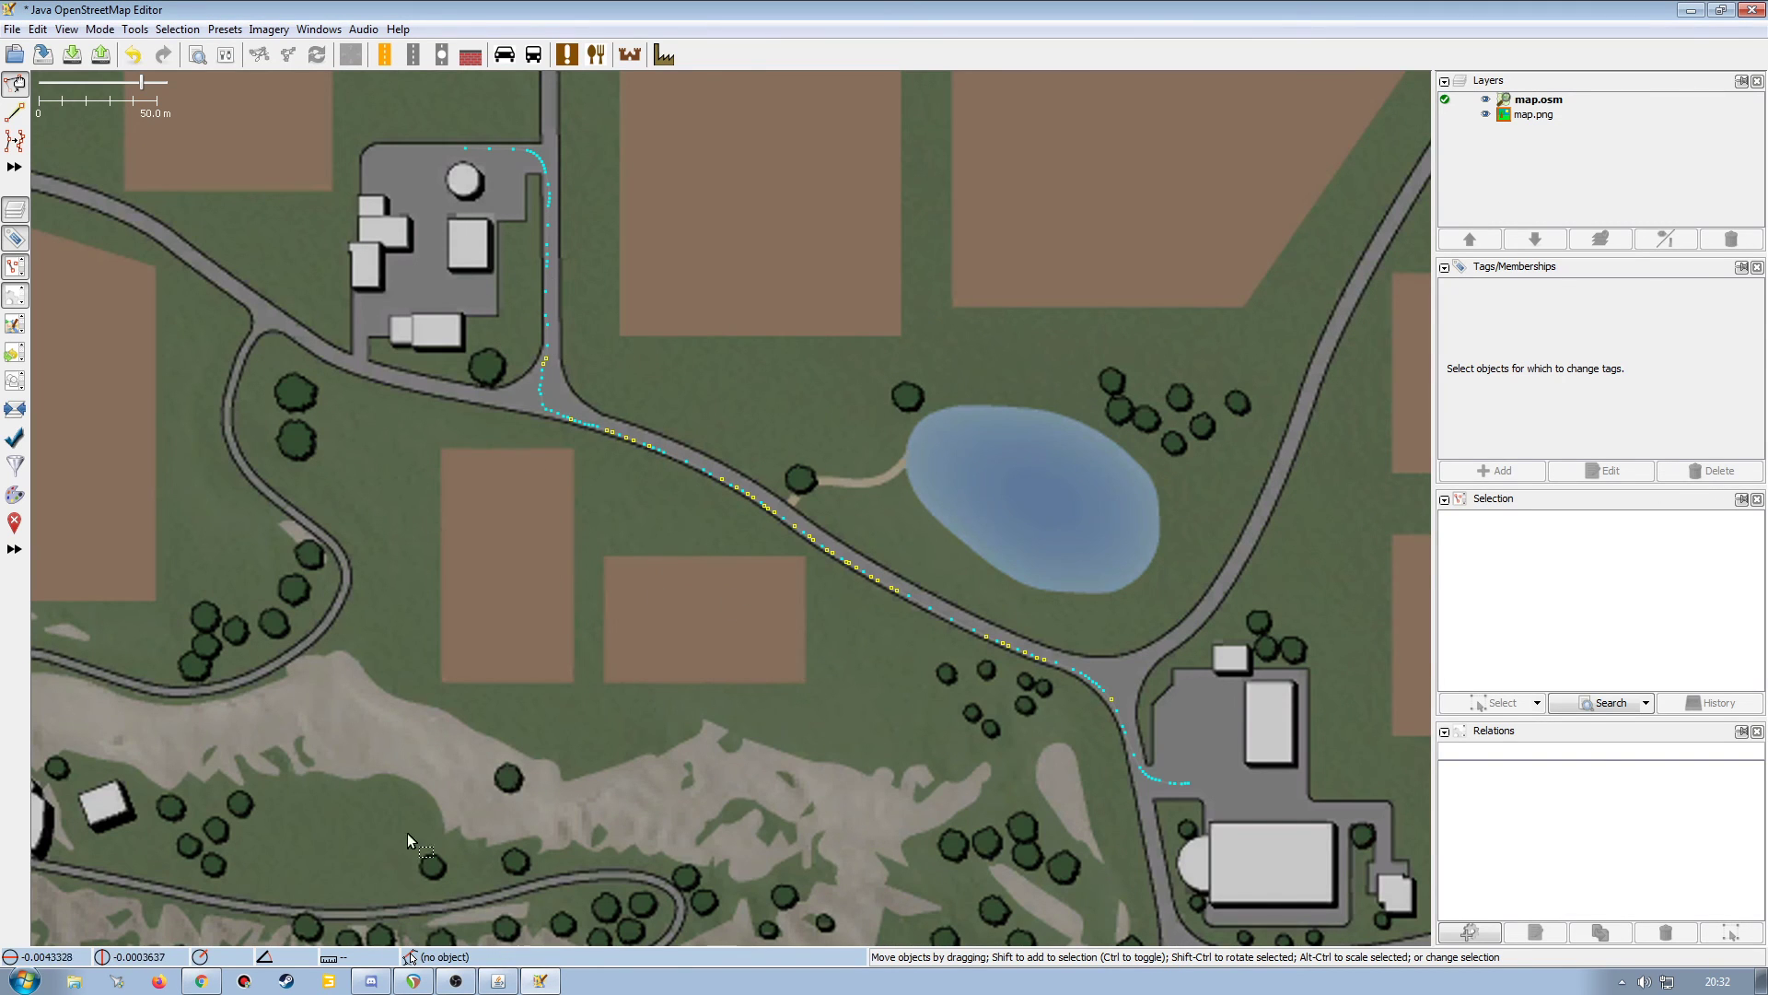
pyautogui.click(12, 29)
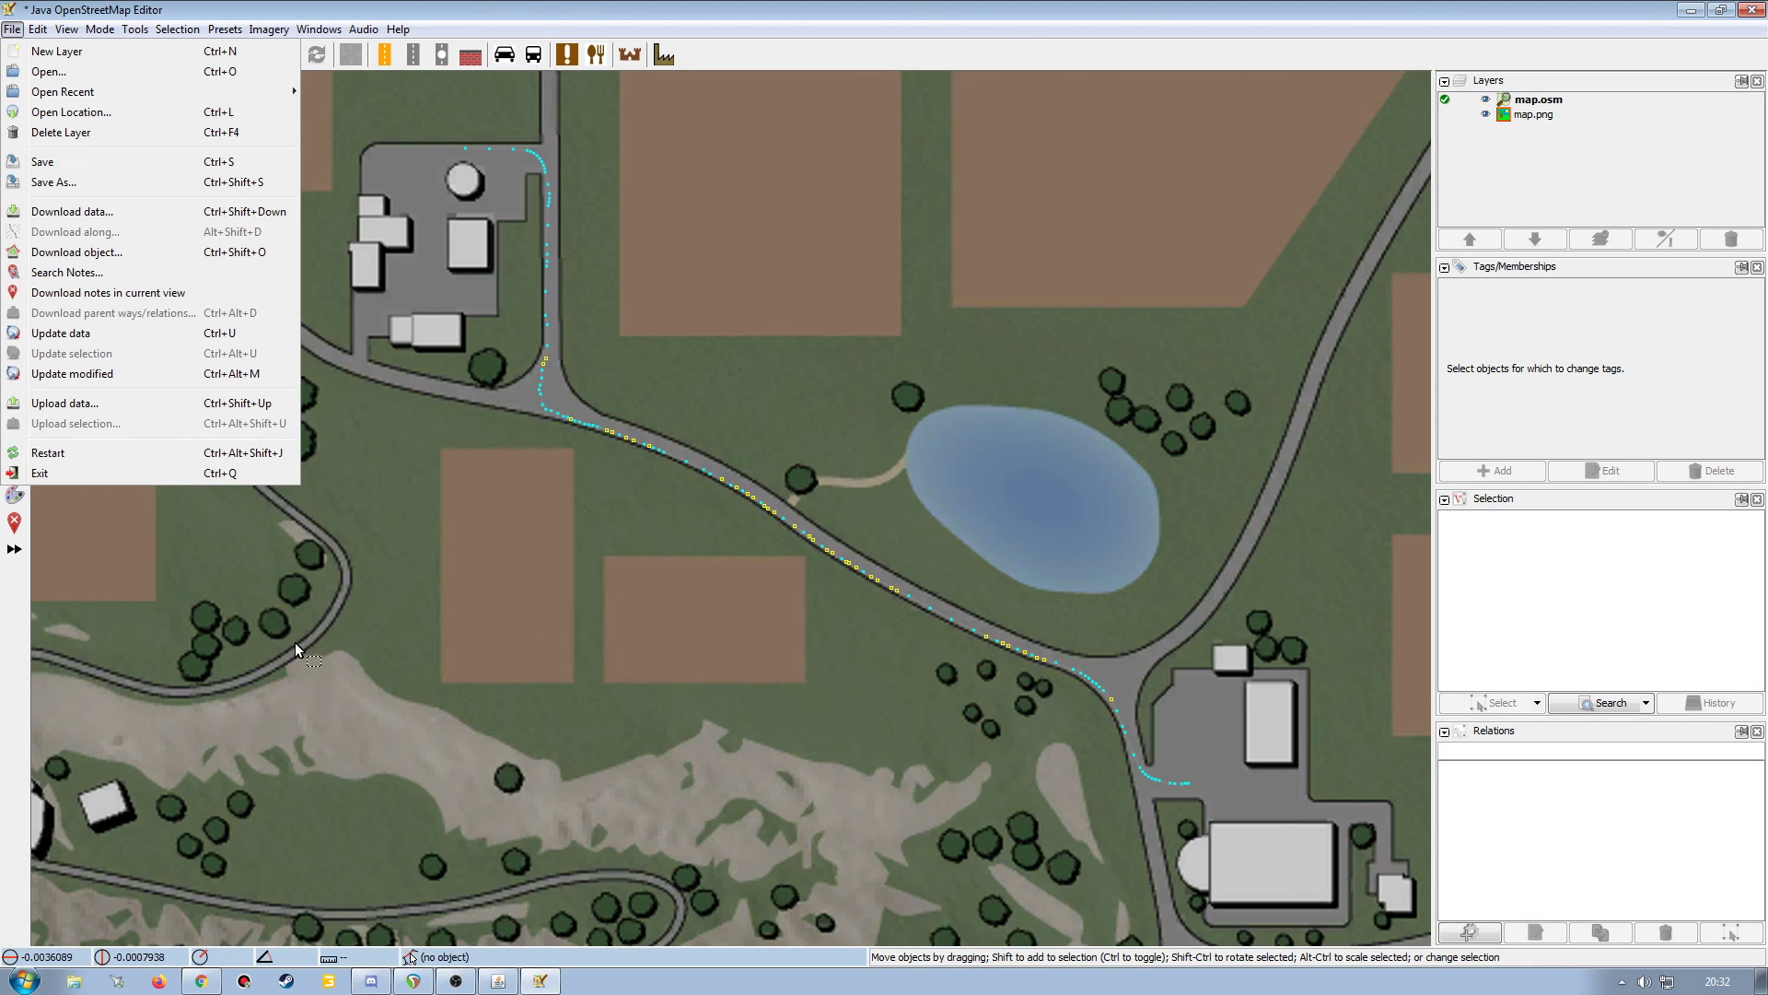
pyautogui.click(55, 181)
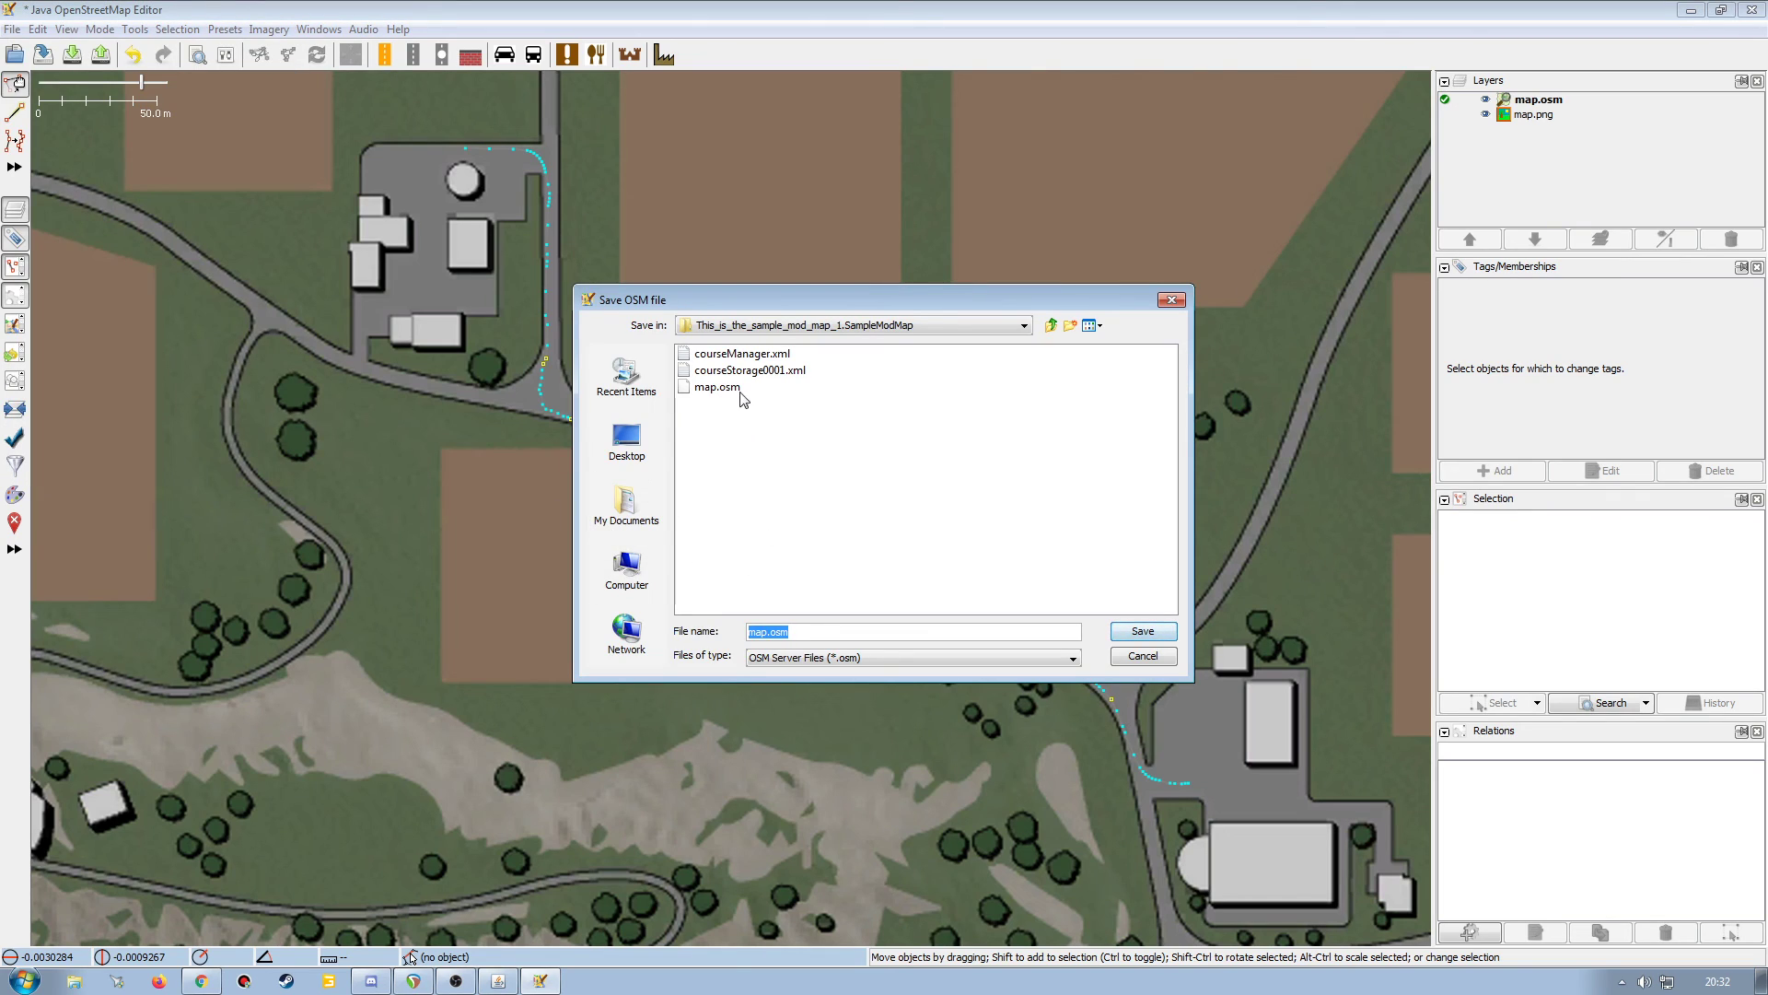
pyautogui.click(822, 627)
pyautogui.click(1135, 634)
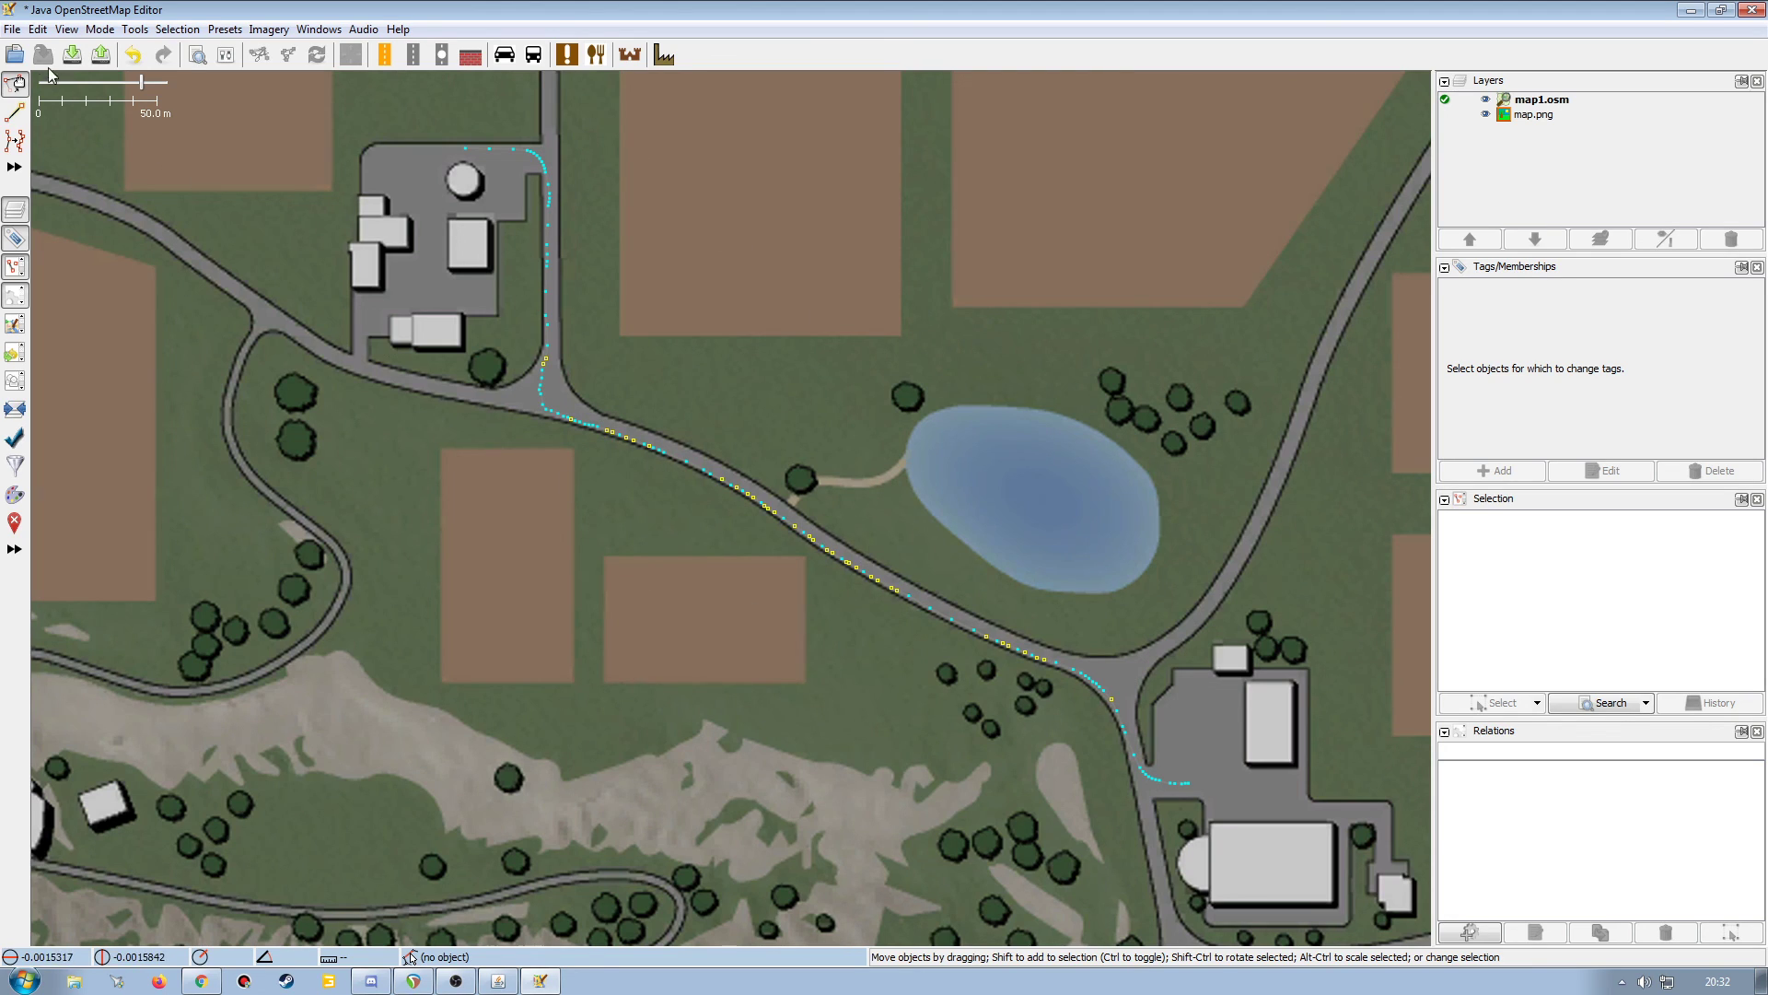
# Compare map.osm and map1.osm in the sample map's course folder from the save dialog without saving again.
pyautogui.click(12, 30)
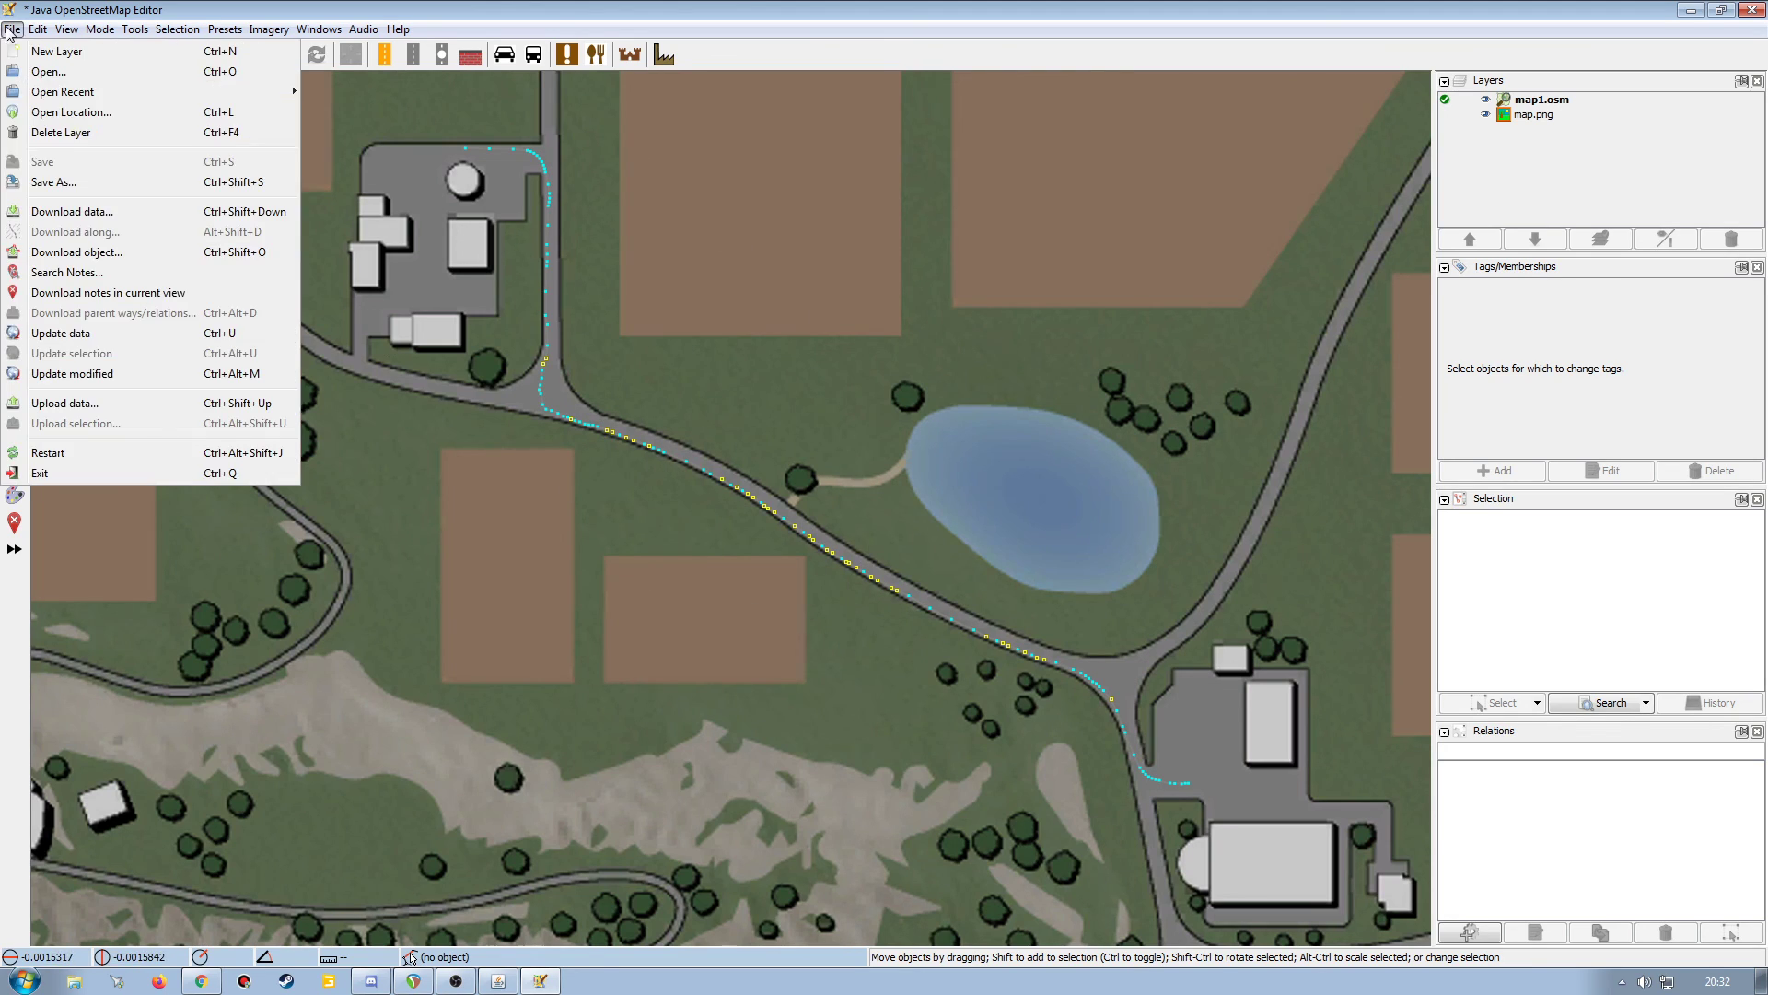
pyautogui.click(62, 182)
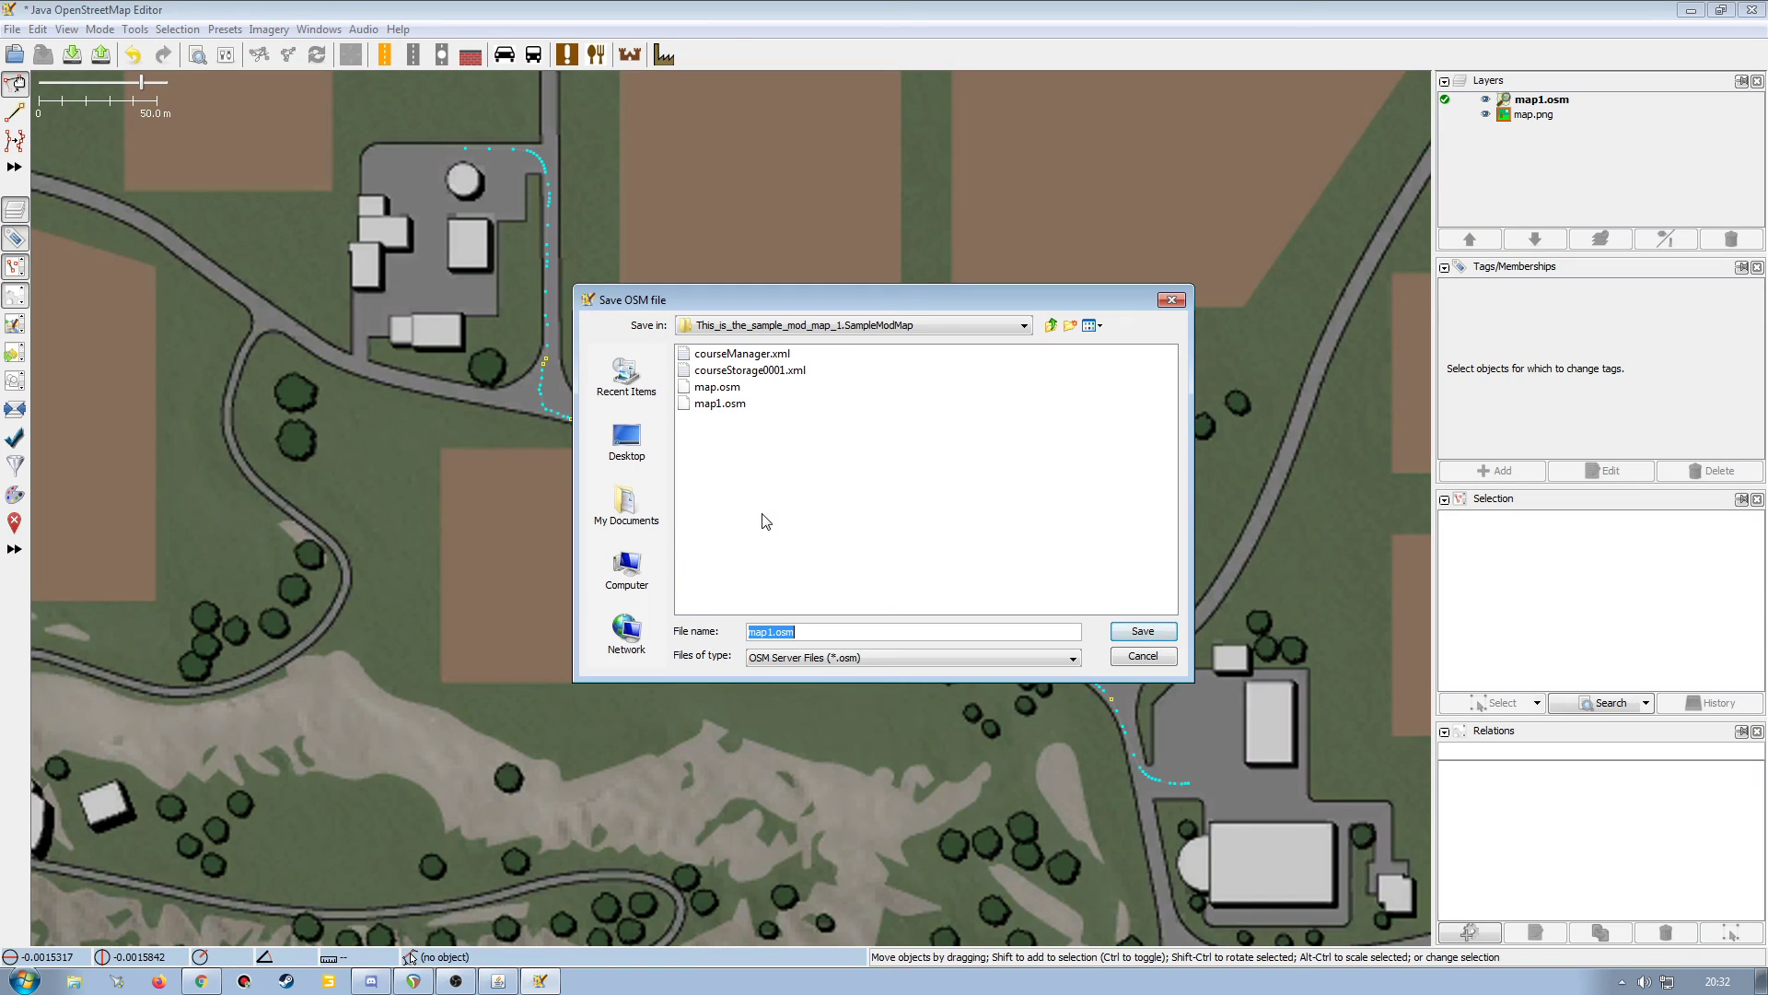
pyautogui.click(717, 387)
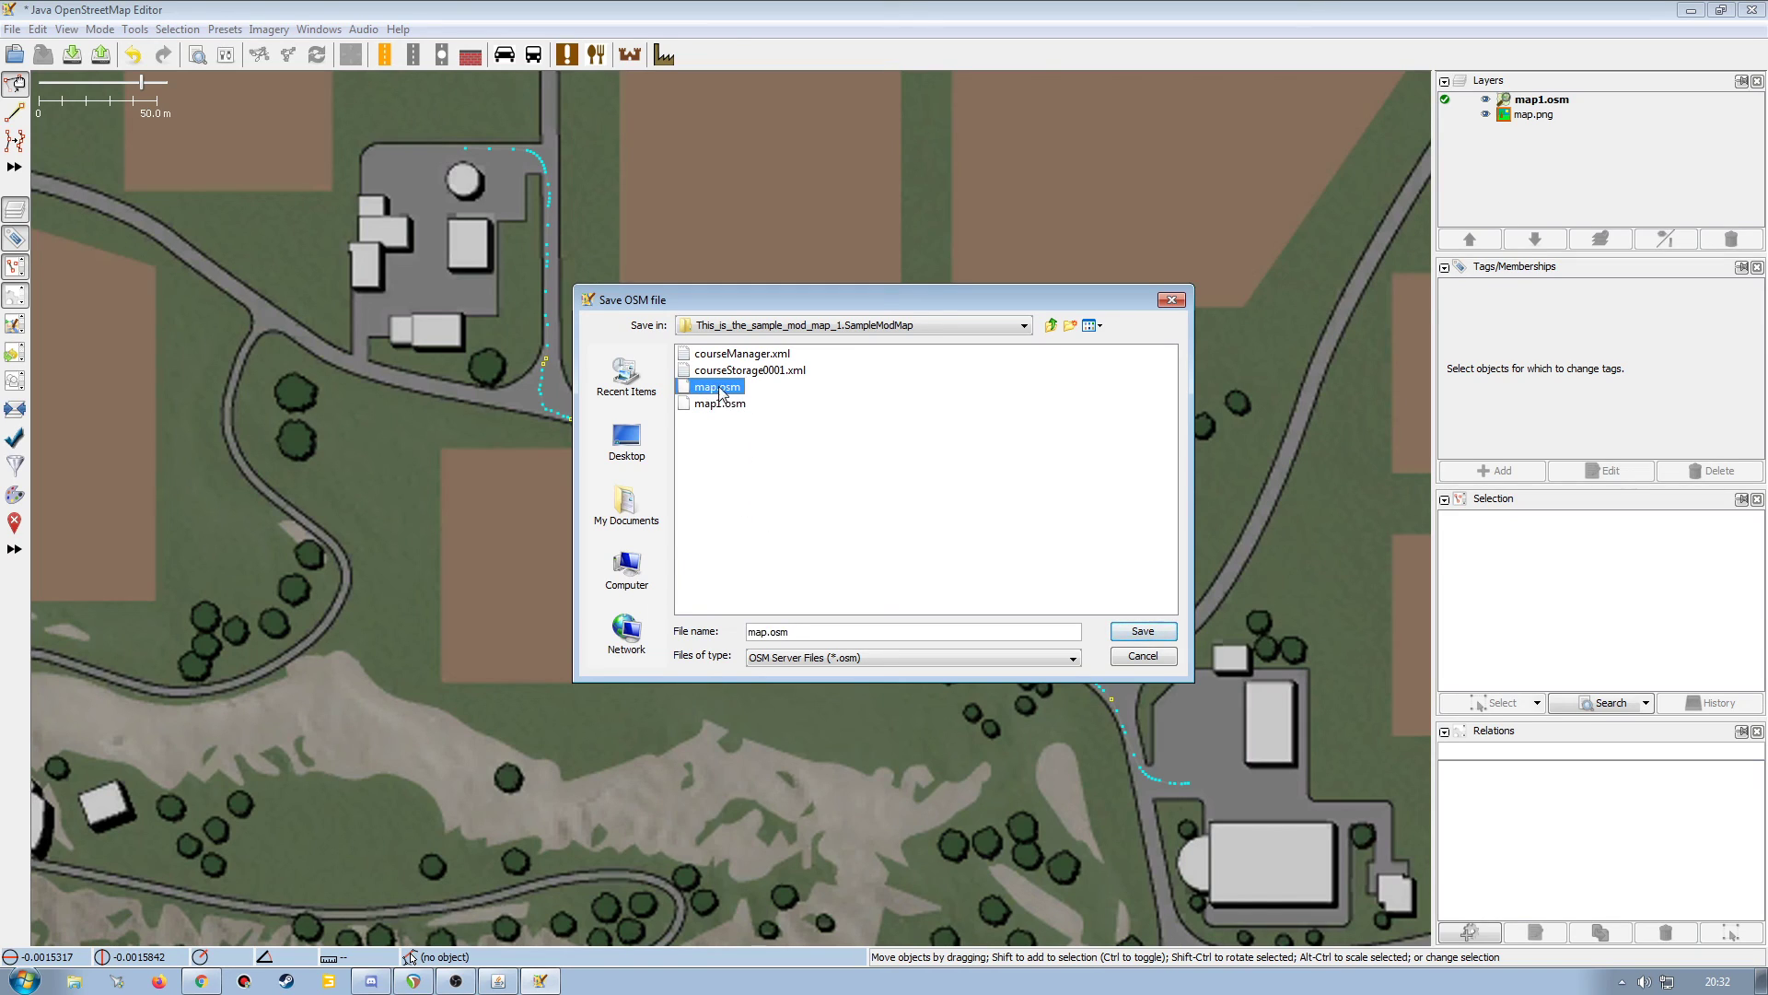
pyautogui.click(720, 404)
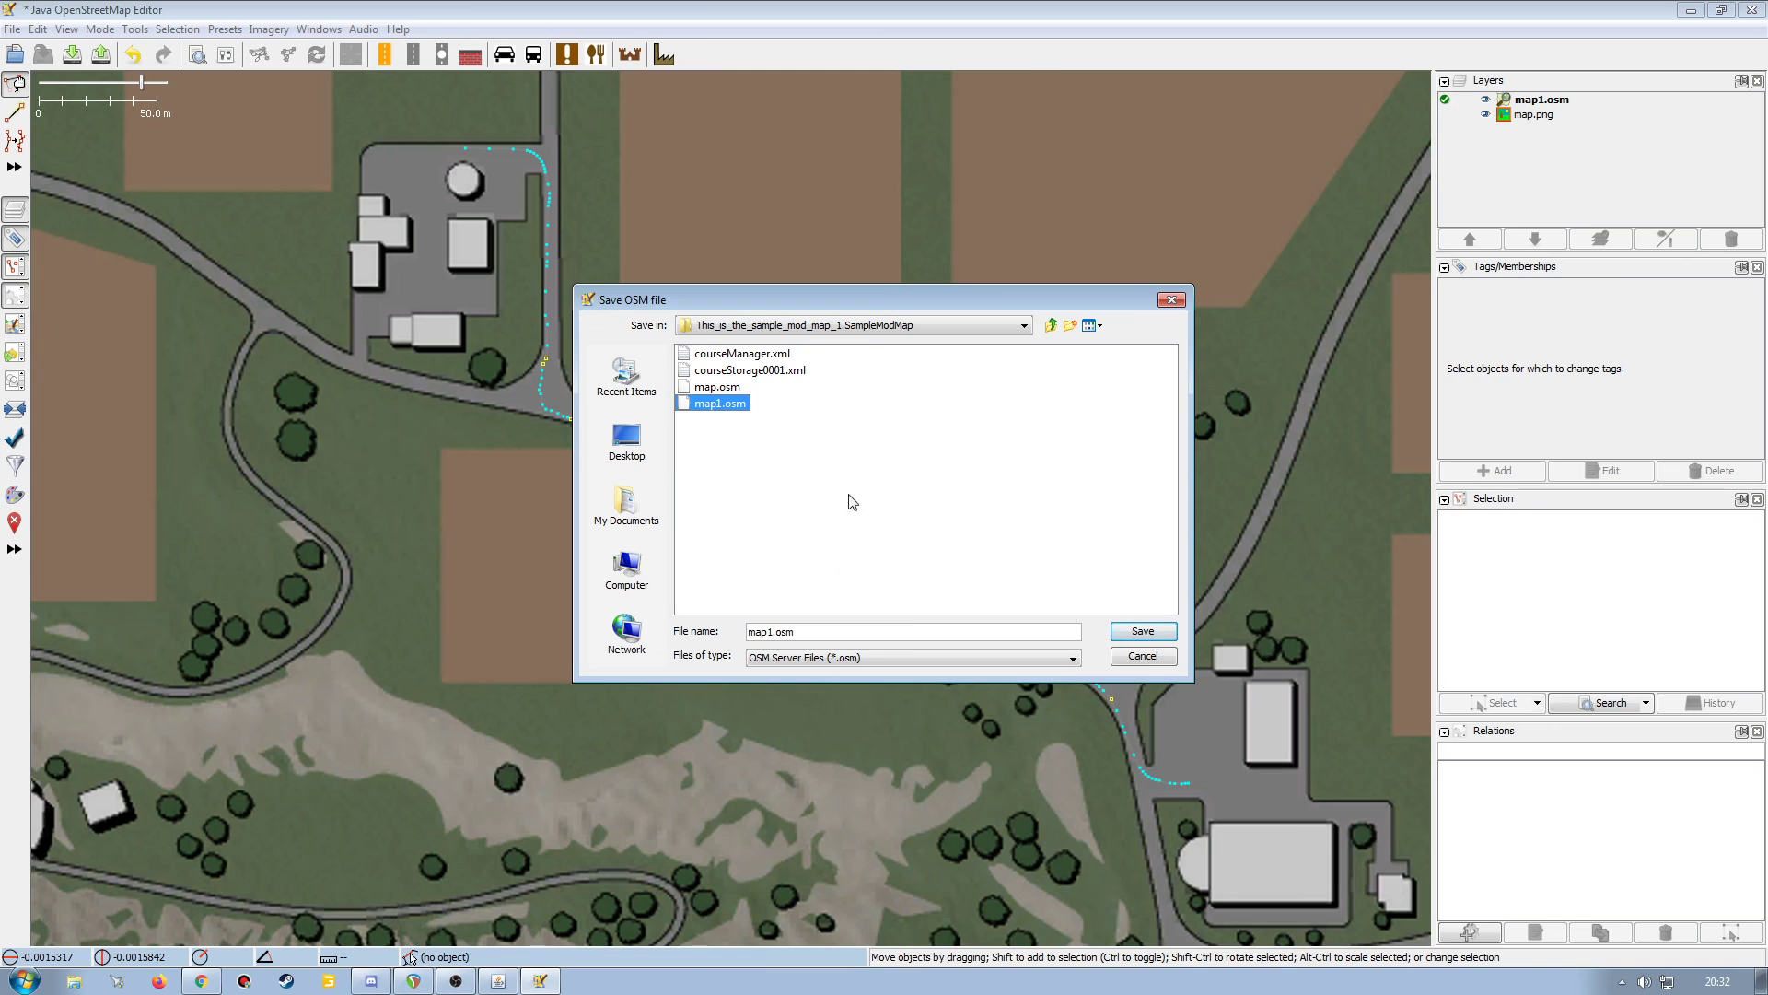
pyautogui.click(1151, 657)
# Exit JOSM without uploading or saving a session, and review the remaining conversion steps on the converter's GitHub page.
pyautogui.click(1751, 10)
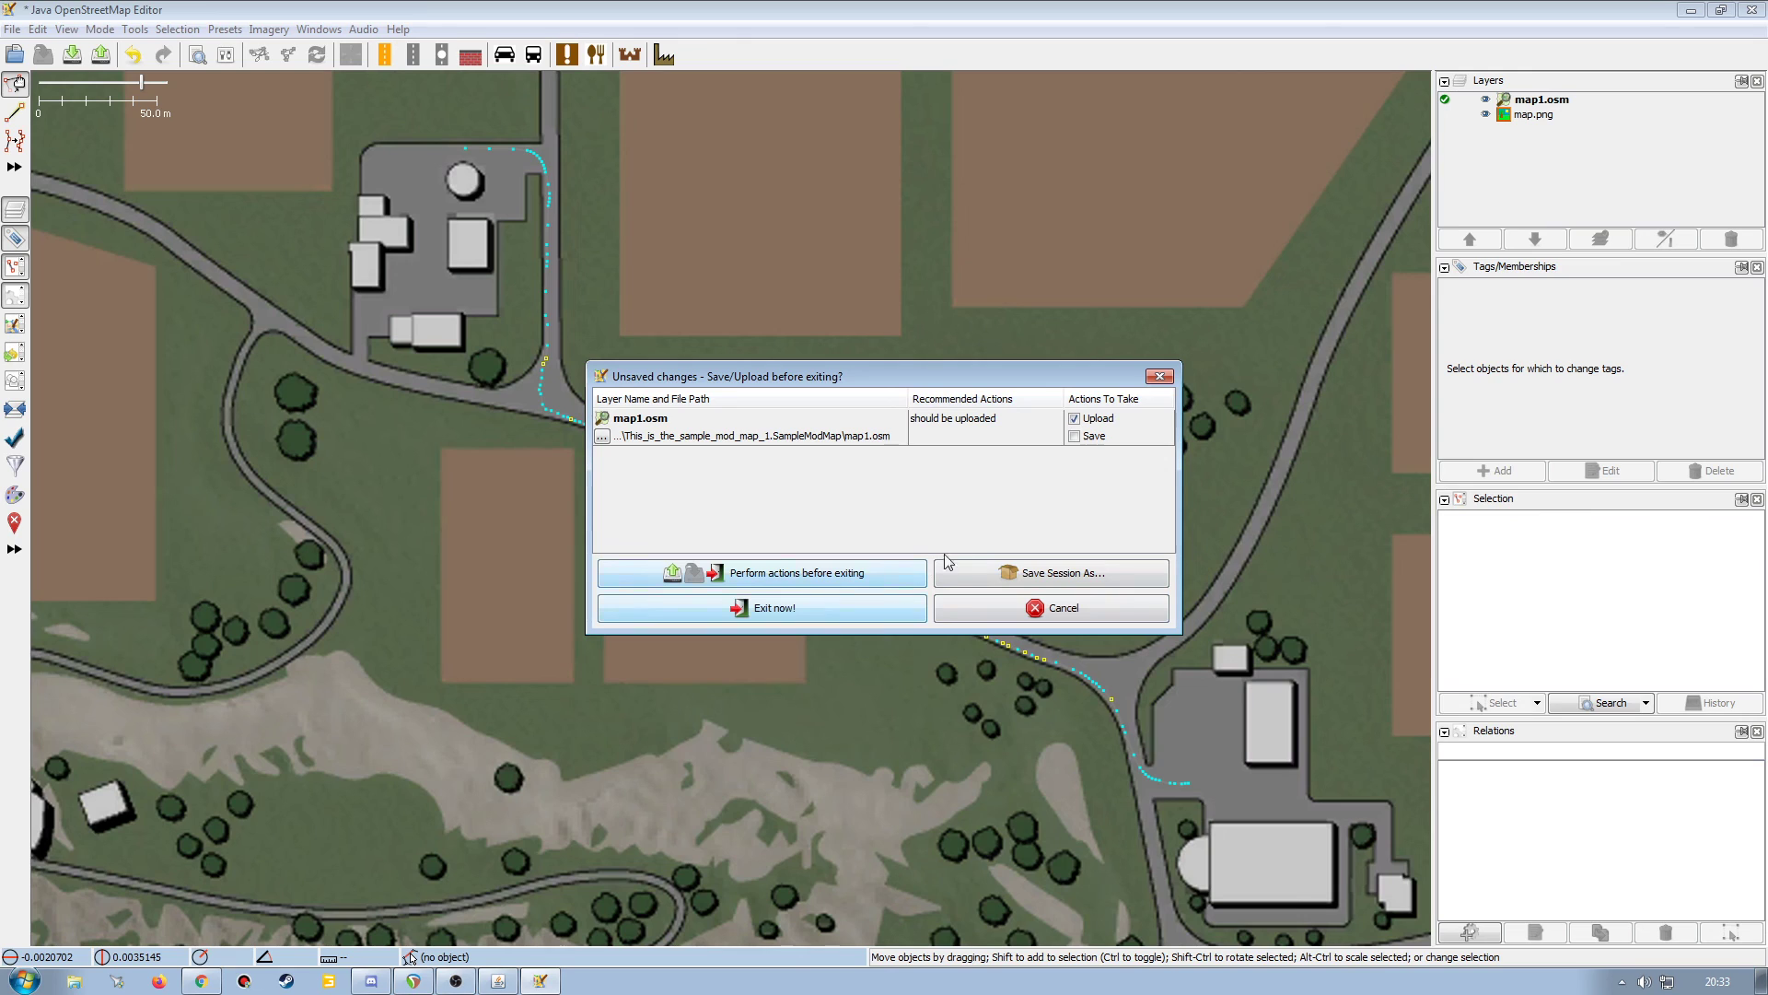
pyautogui.click(1083, 575)
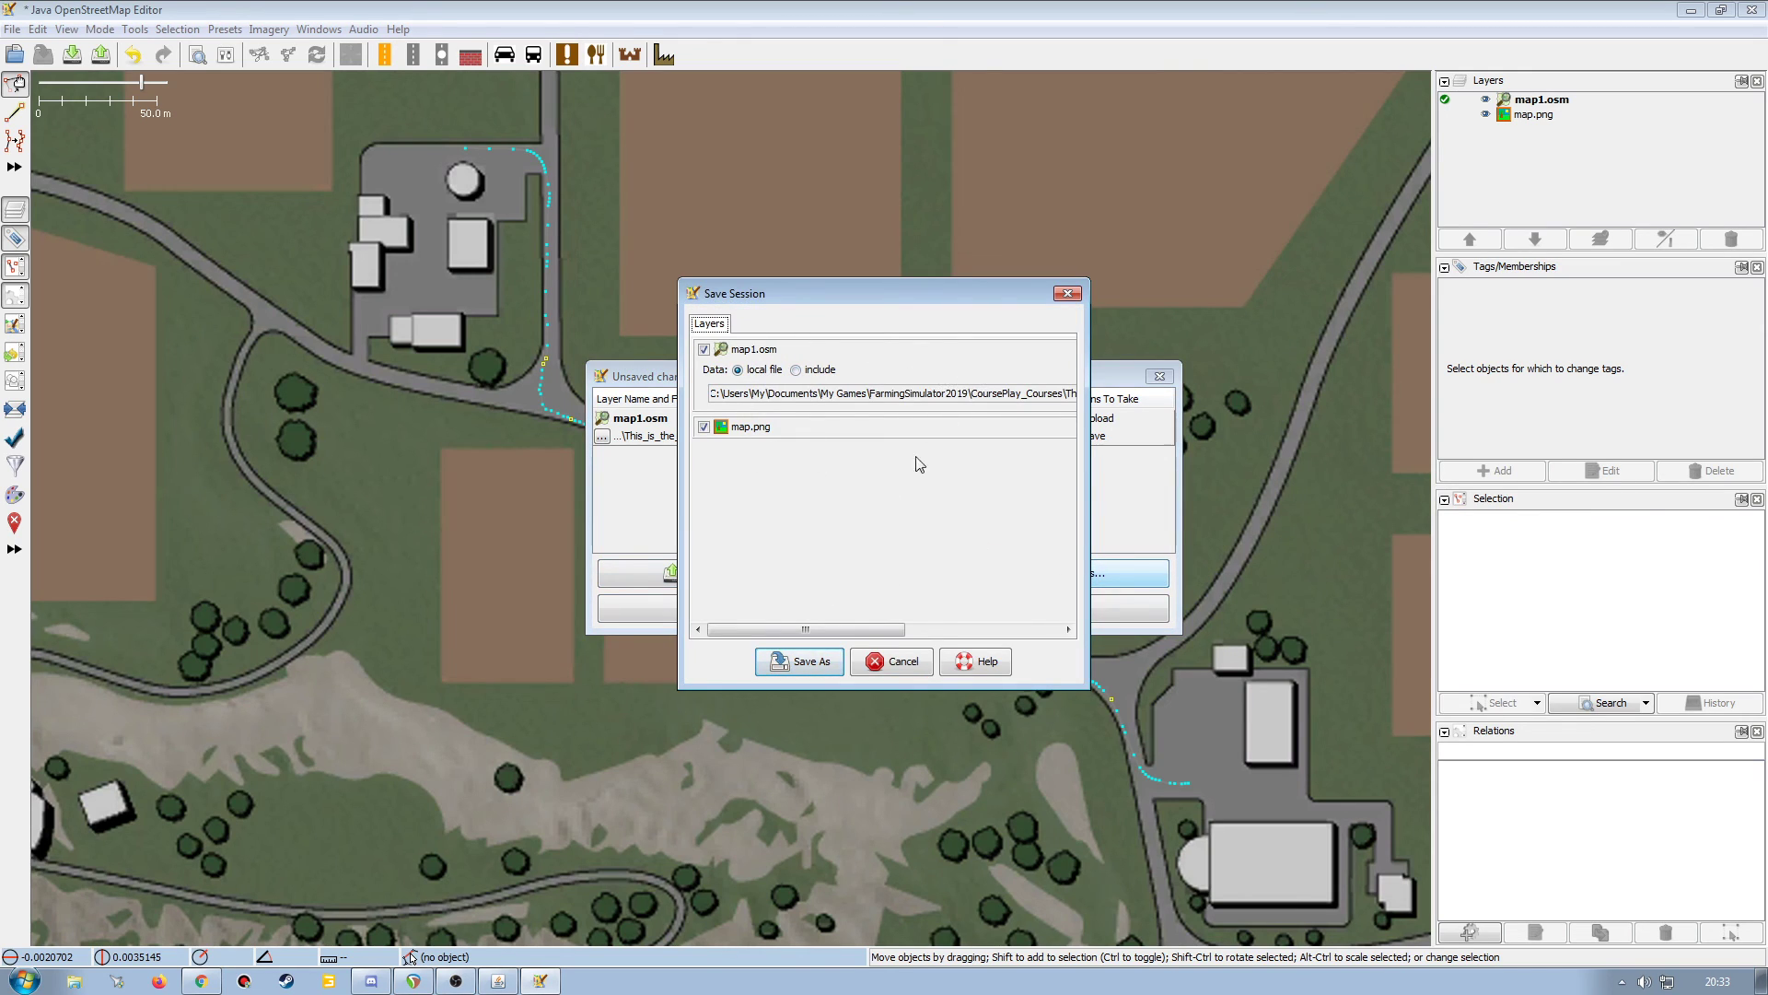
pyautogui.click(891, 661)
pyautogui.click(809, 616)
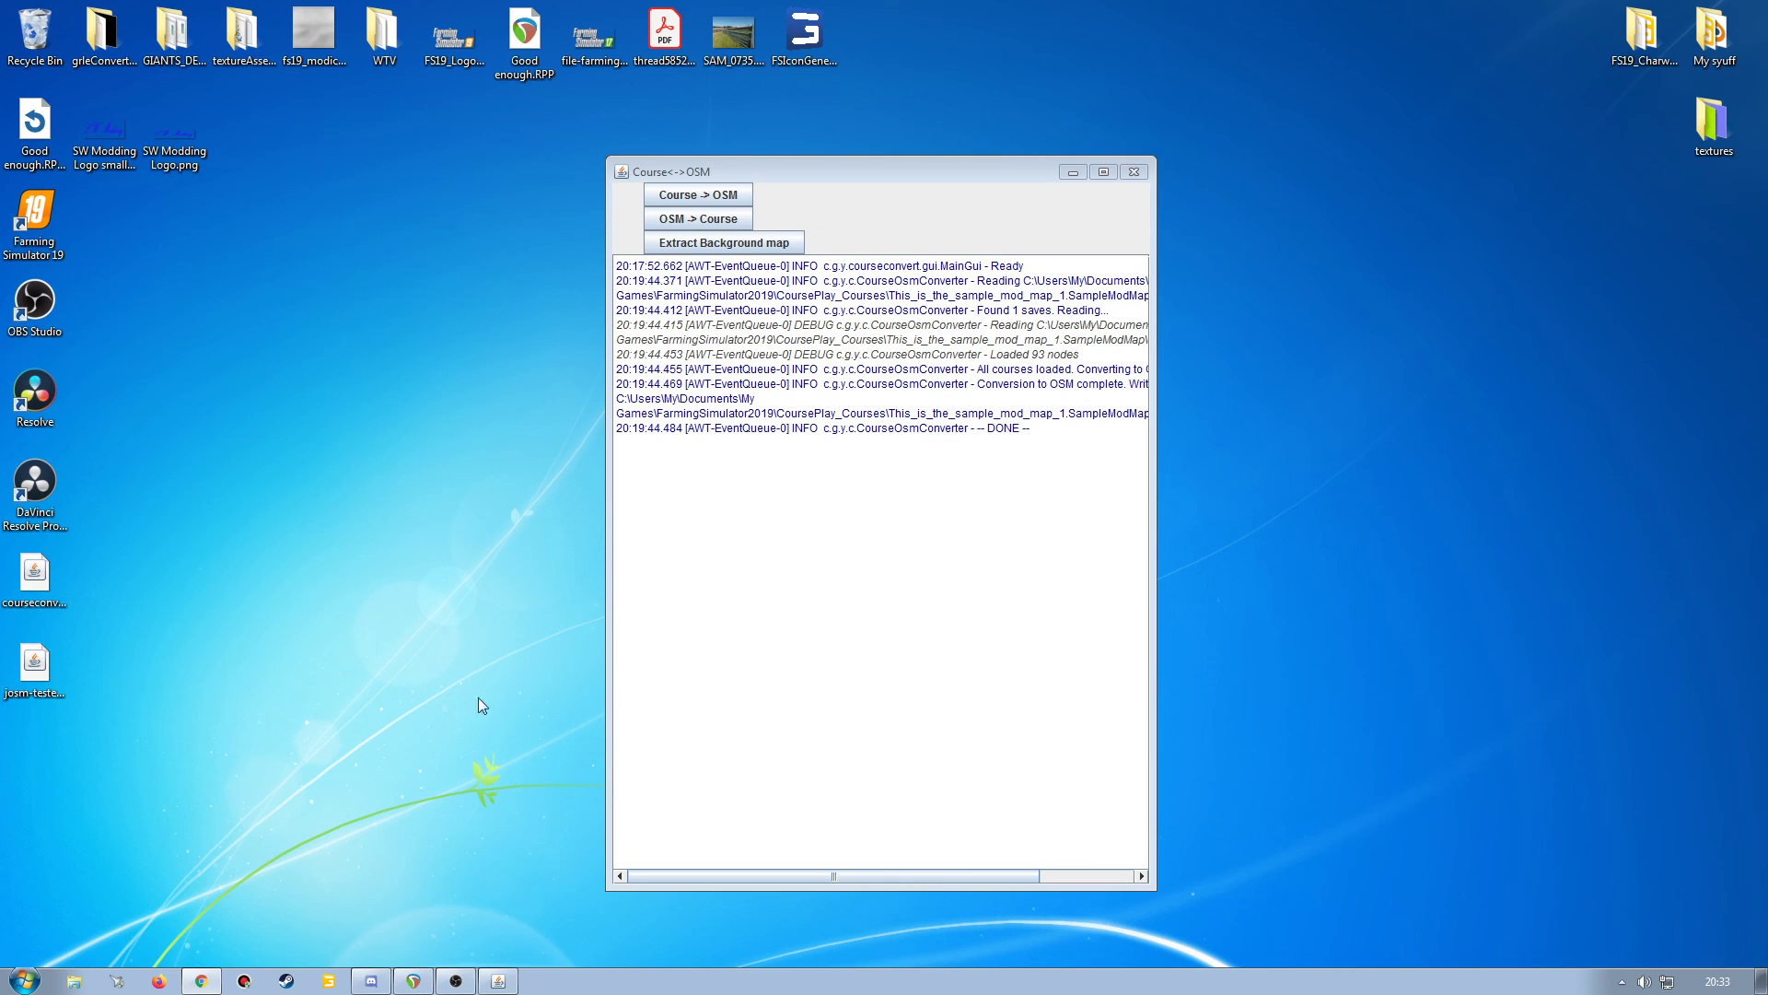
pyautogui.click(197, 983)
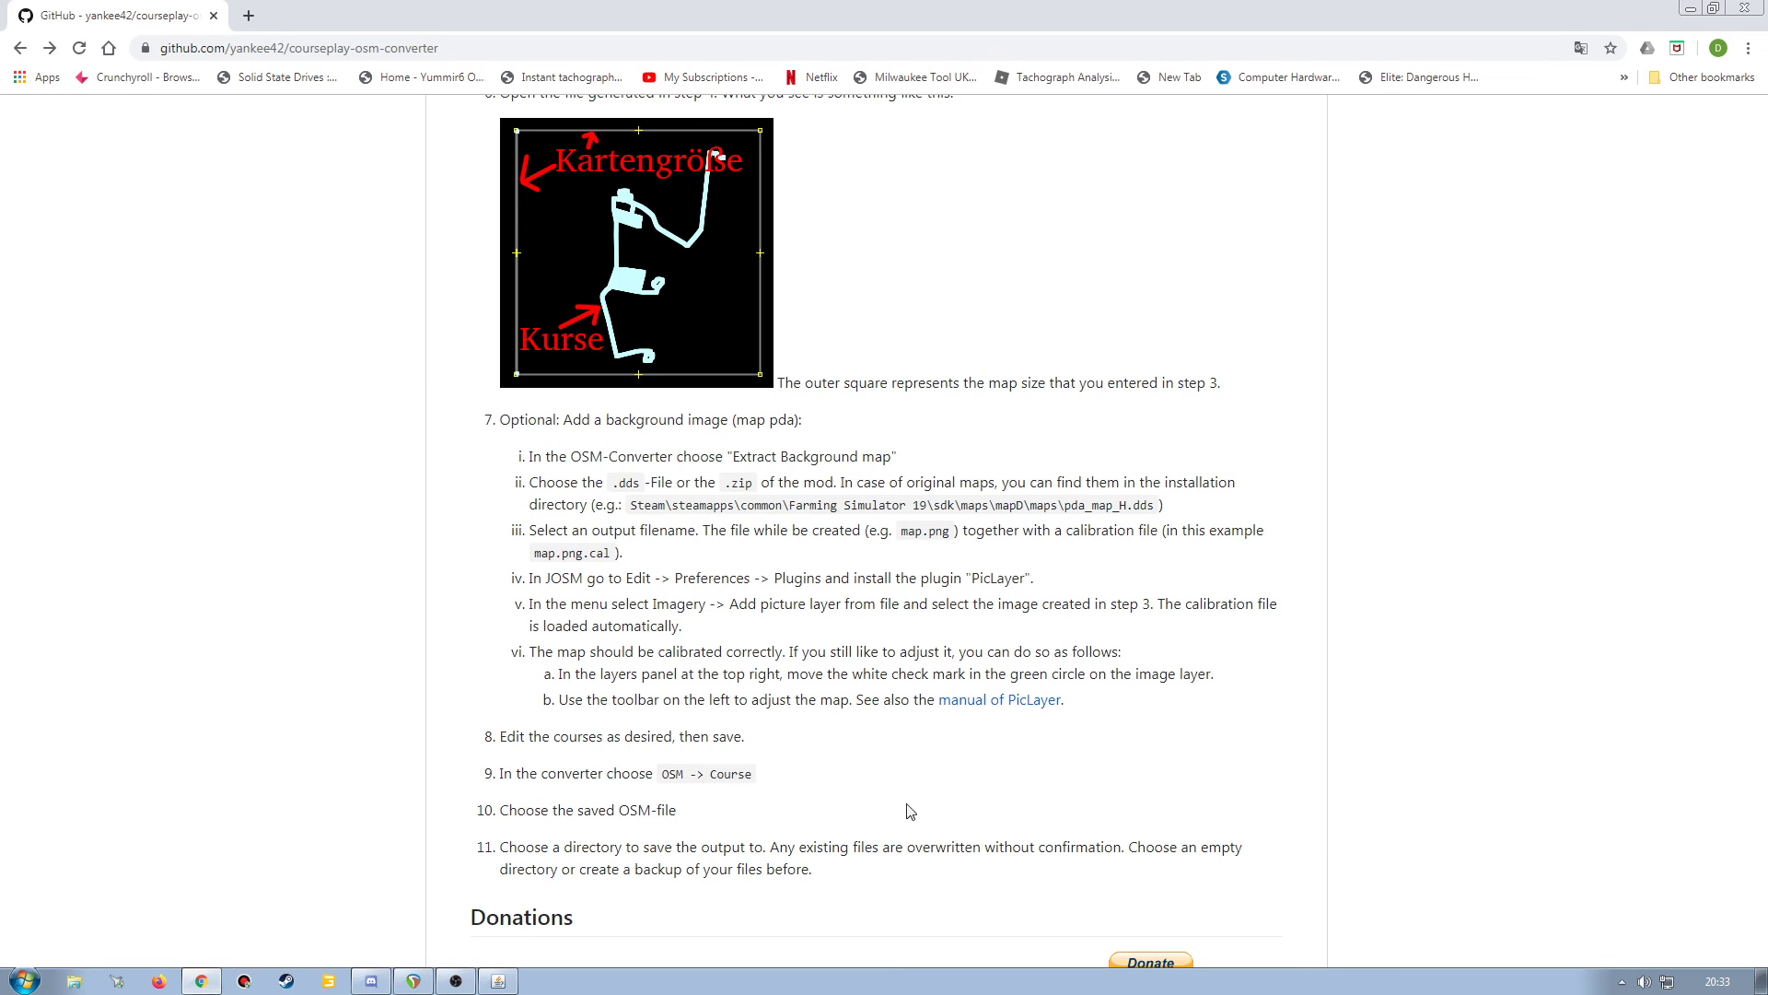
pyautogui.scroll(-1, 903, 765)
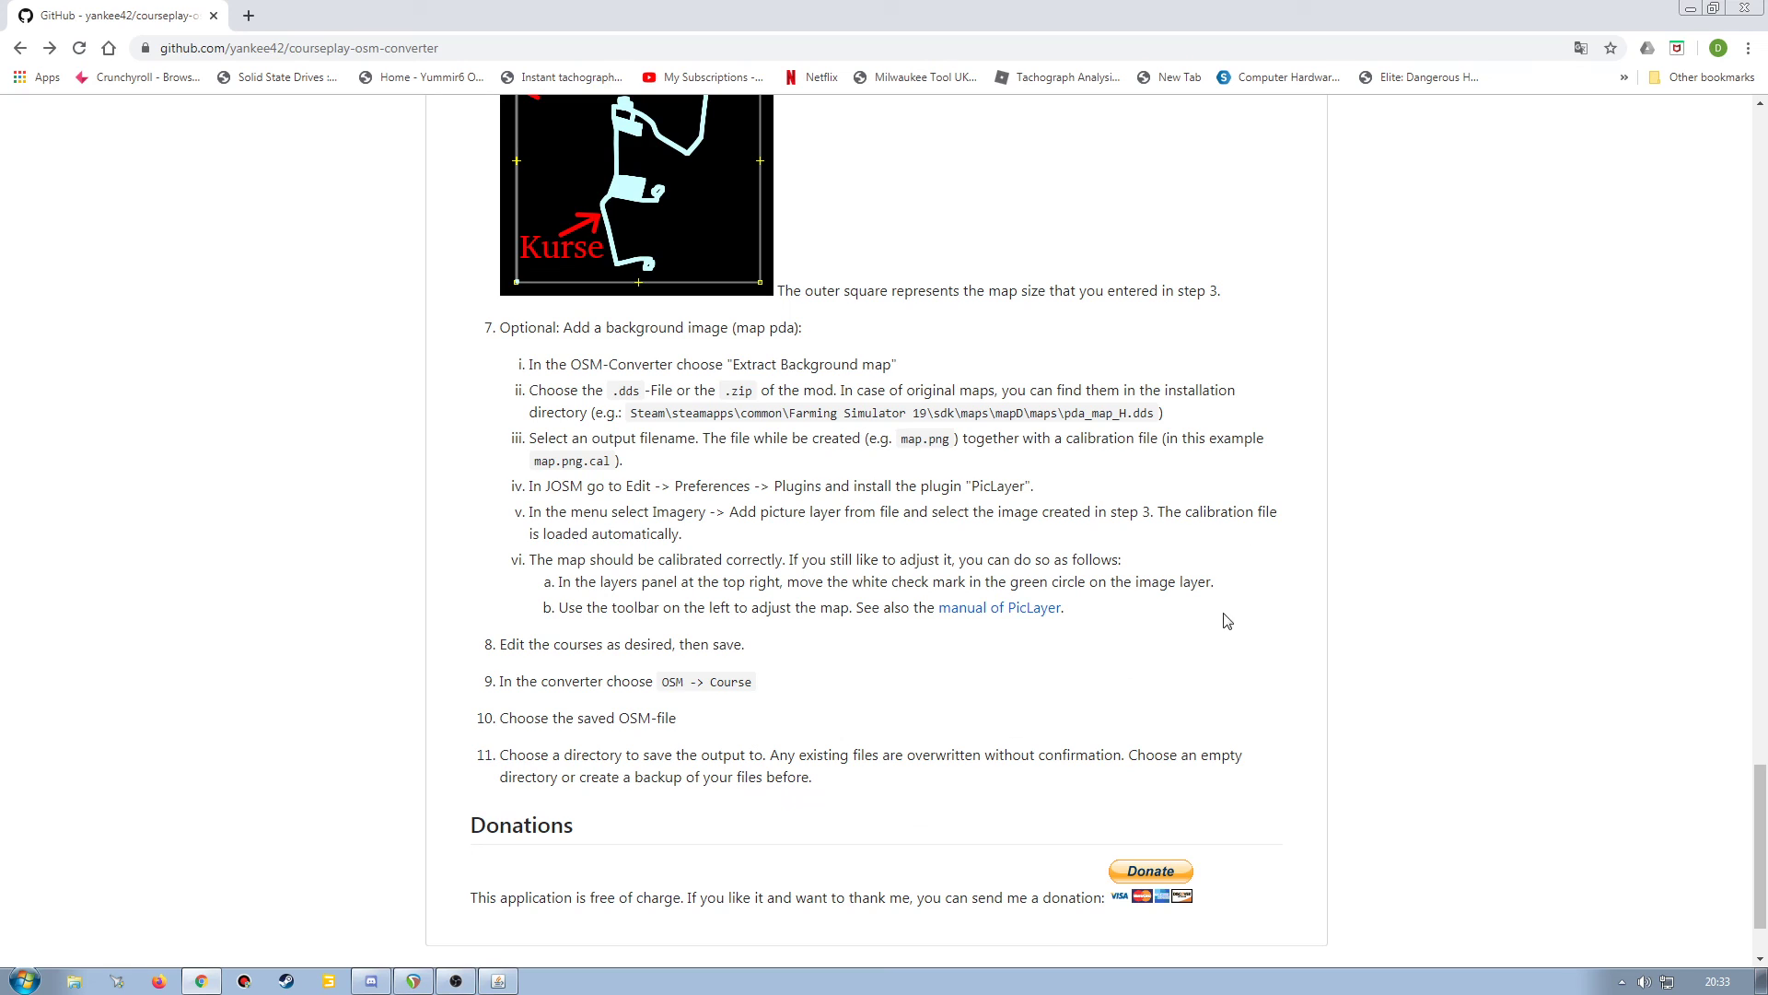
pyautogui.click(1690, 8)
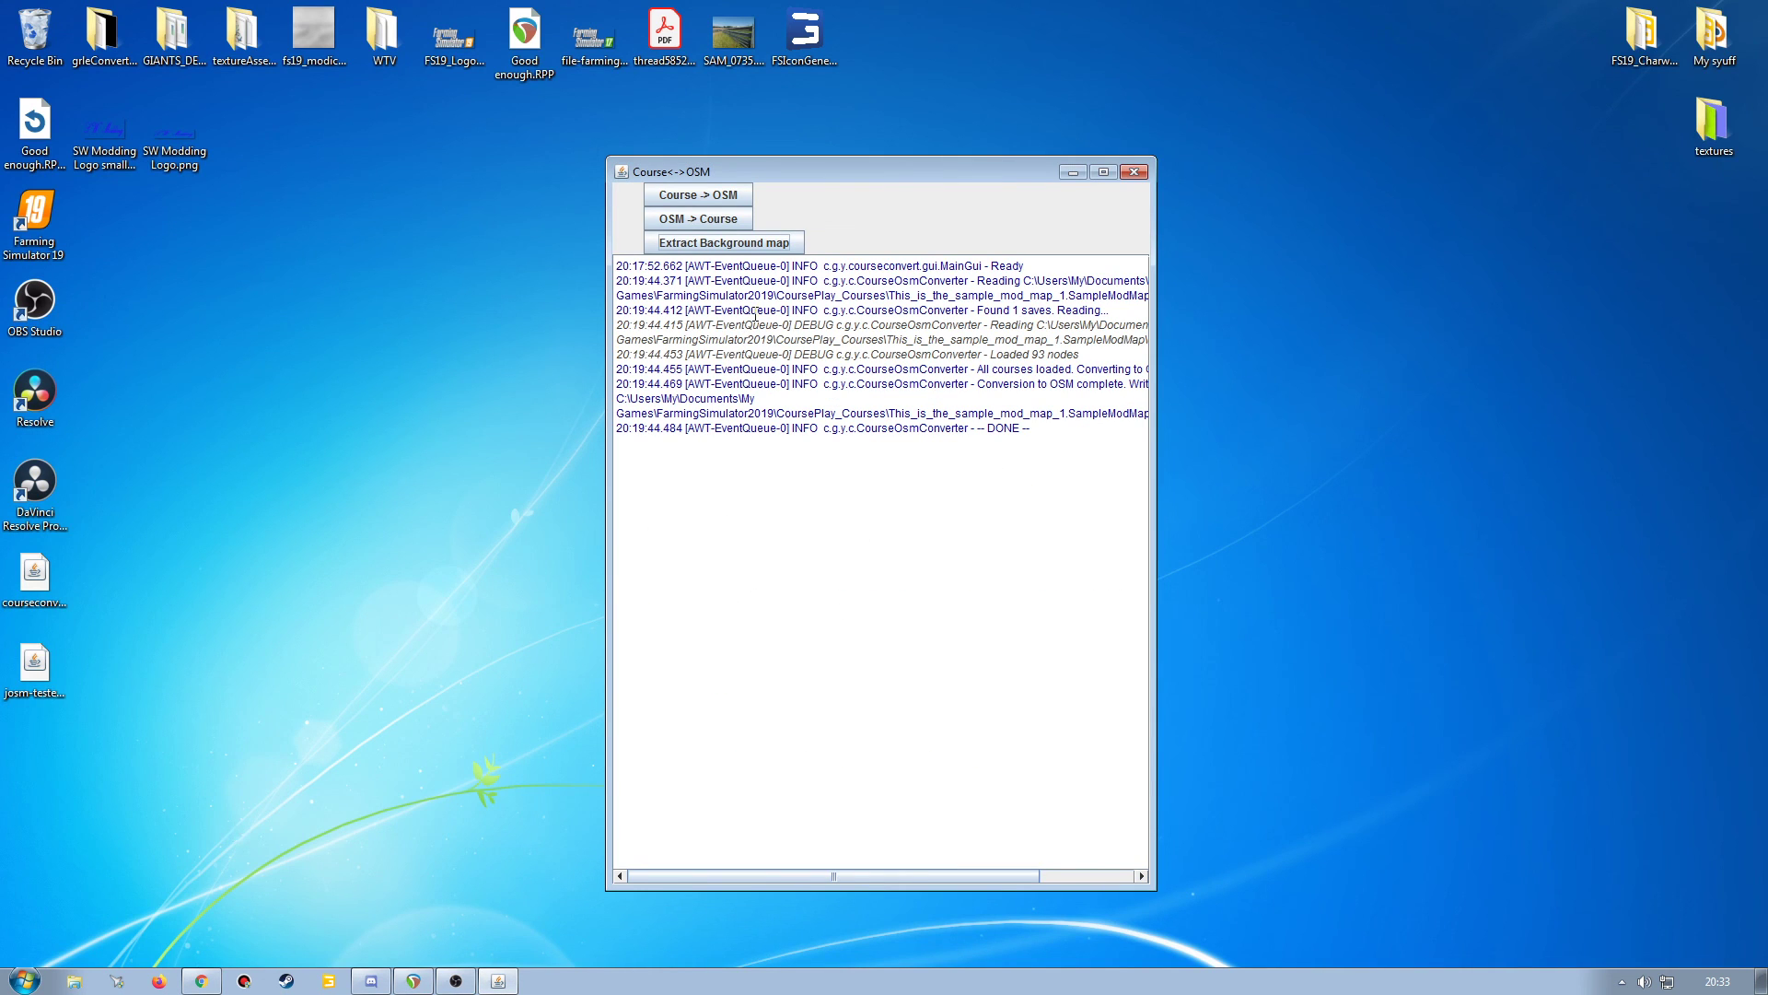
# Start an OSM to Course conversion with map1.osm and browse to the This_is_the_sample_mod_map_1.SampleModMap folder as output directory.
pyautogui.click(690, 220)
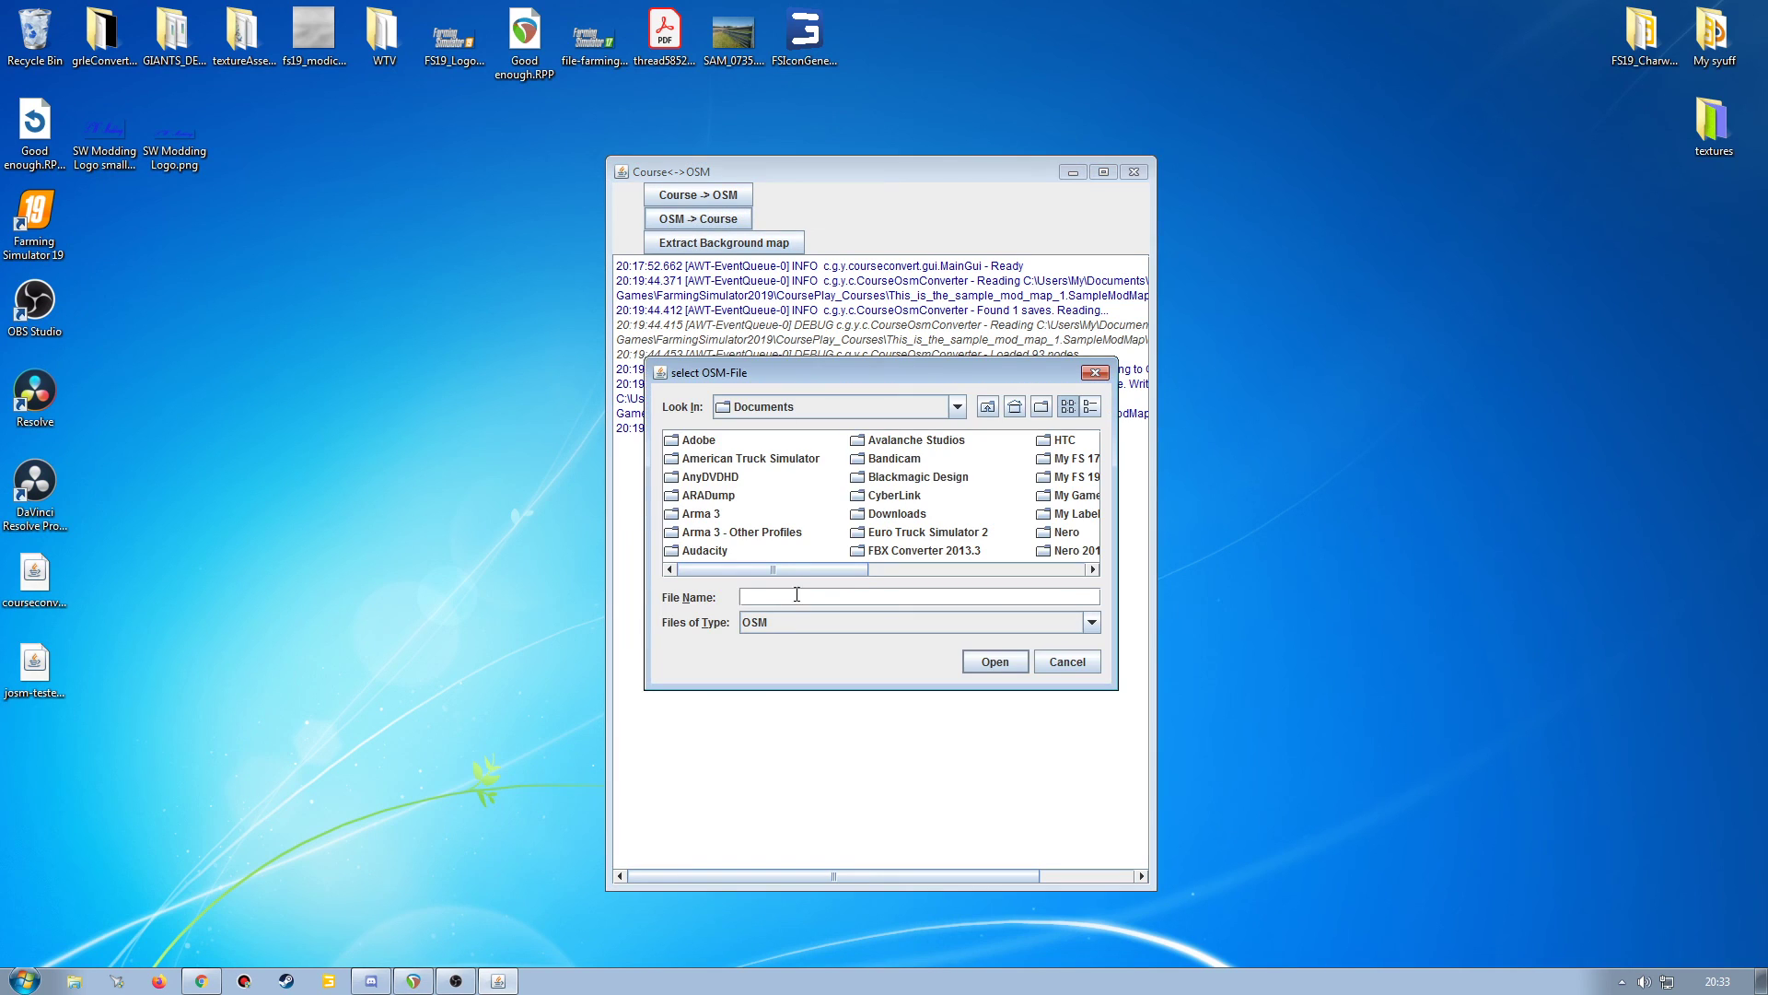
pyautogui.moveTo(797, 571); pyautogui.dragTo(840, 566)
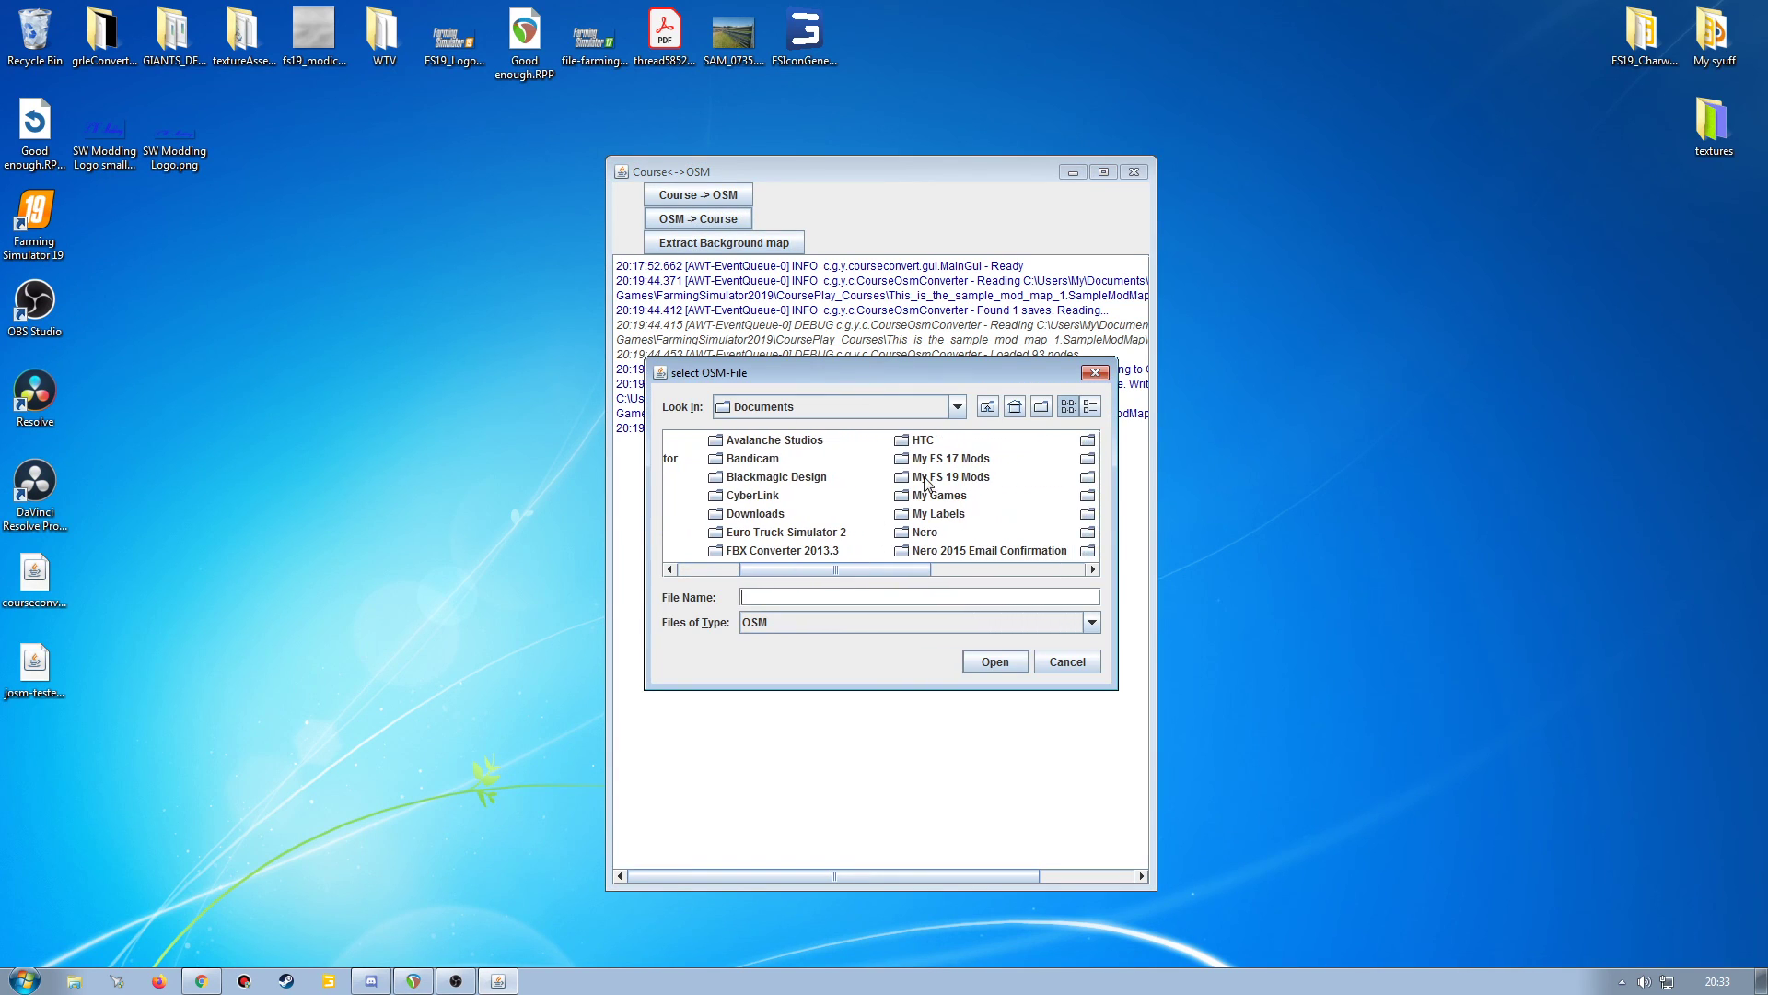
pyautogui.doubleClick(930, 511)
pyautogui.doubleClick(742, 441)
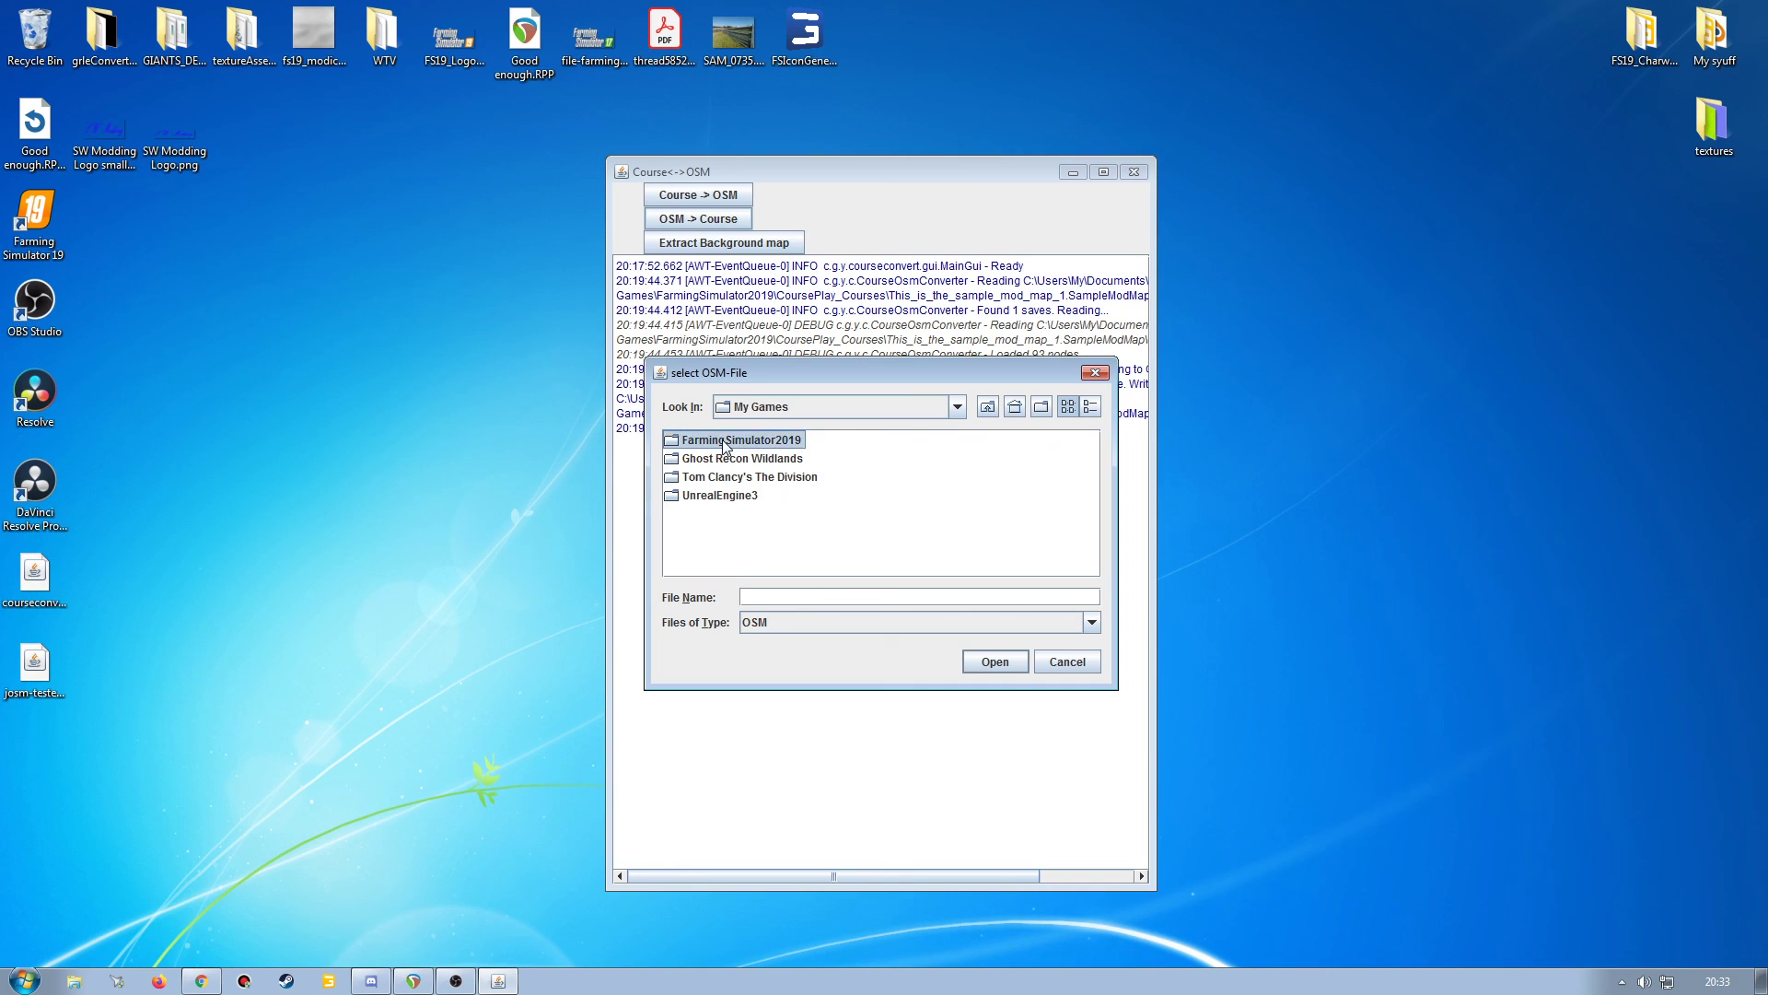
pyautogui.doubleClick(704, 442)
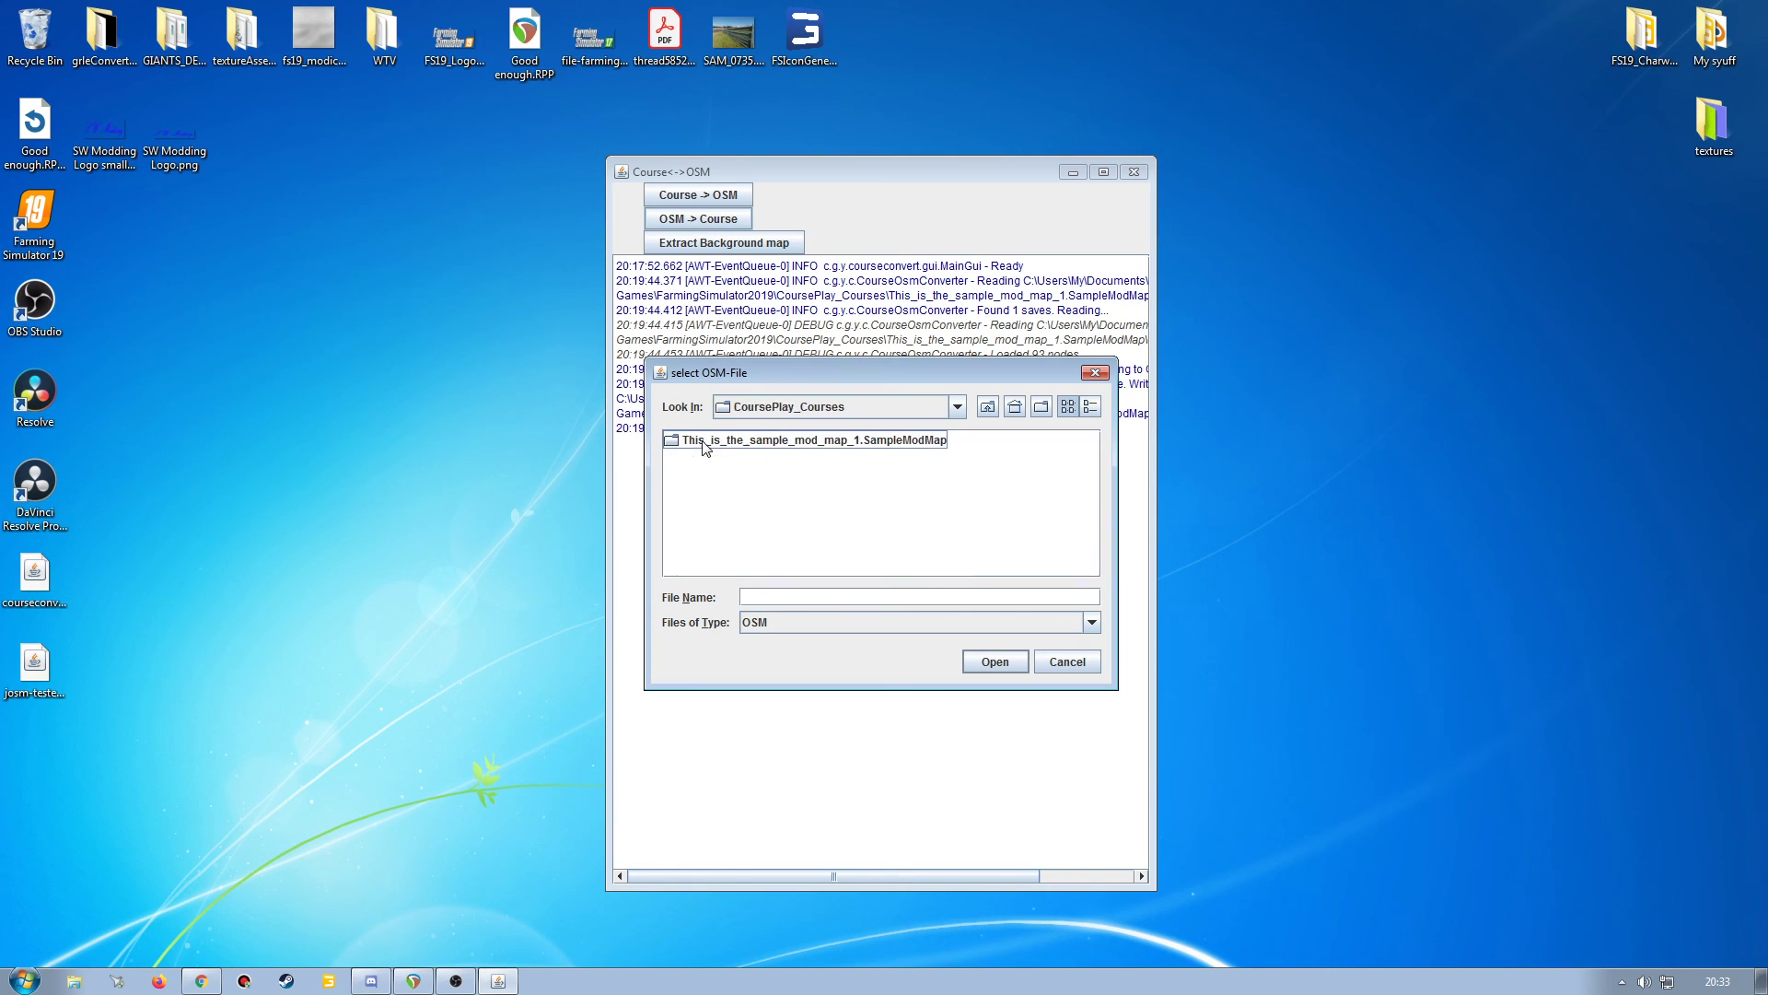
pyautogui.doubleClick(743, 444)
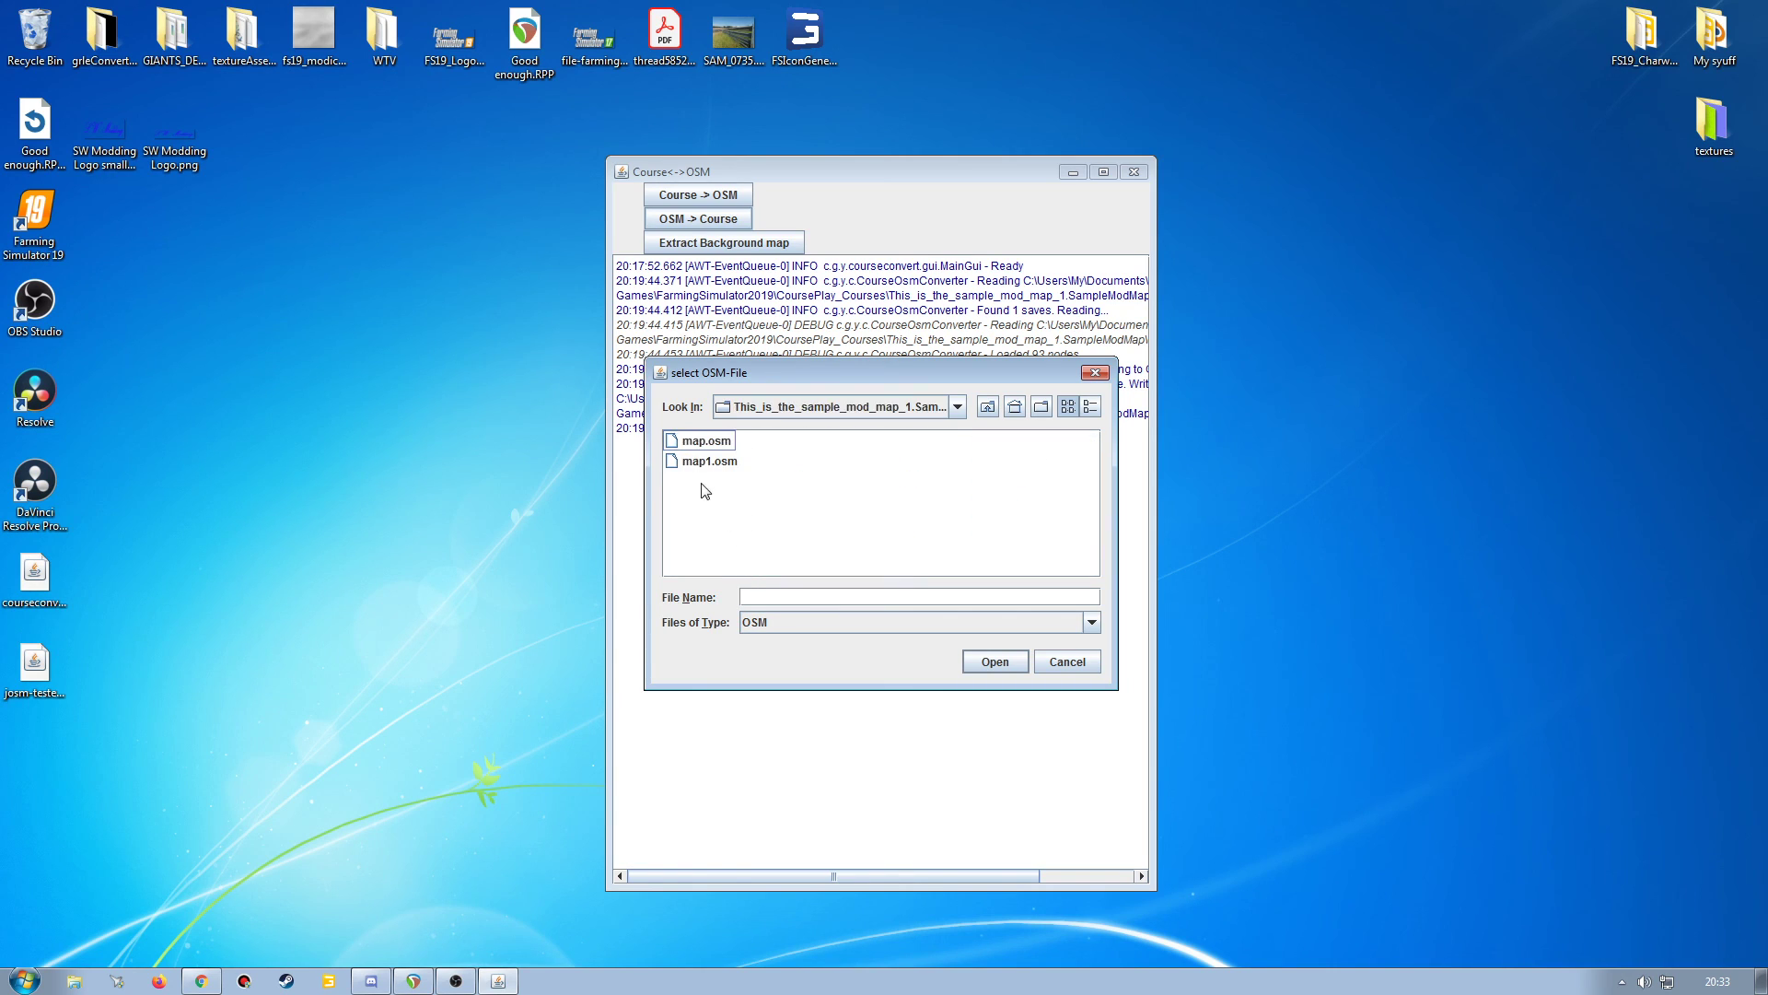
pyautogui.click(705, 464)
pyautogui.click(709, 445)
pyautogui.click(704, 469)
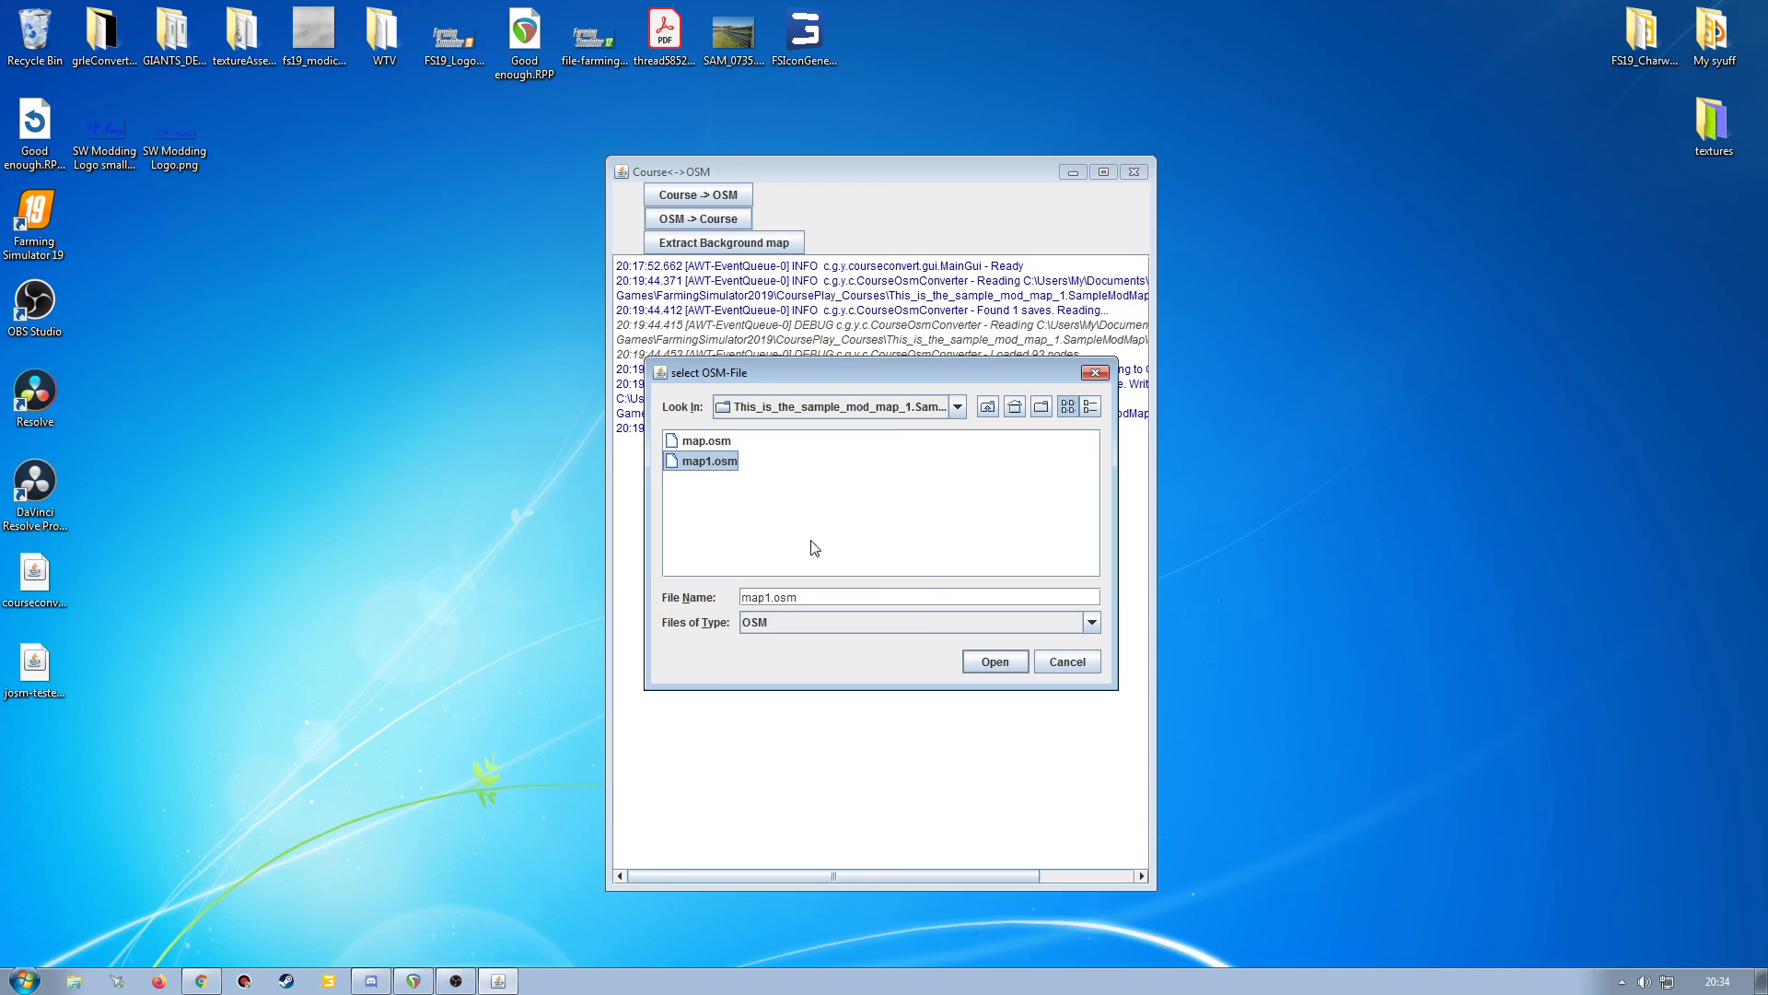
pyautogui.click(995, 663)
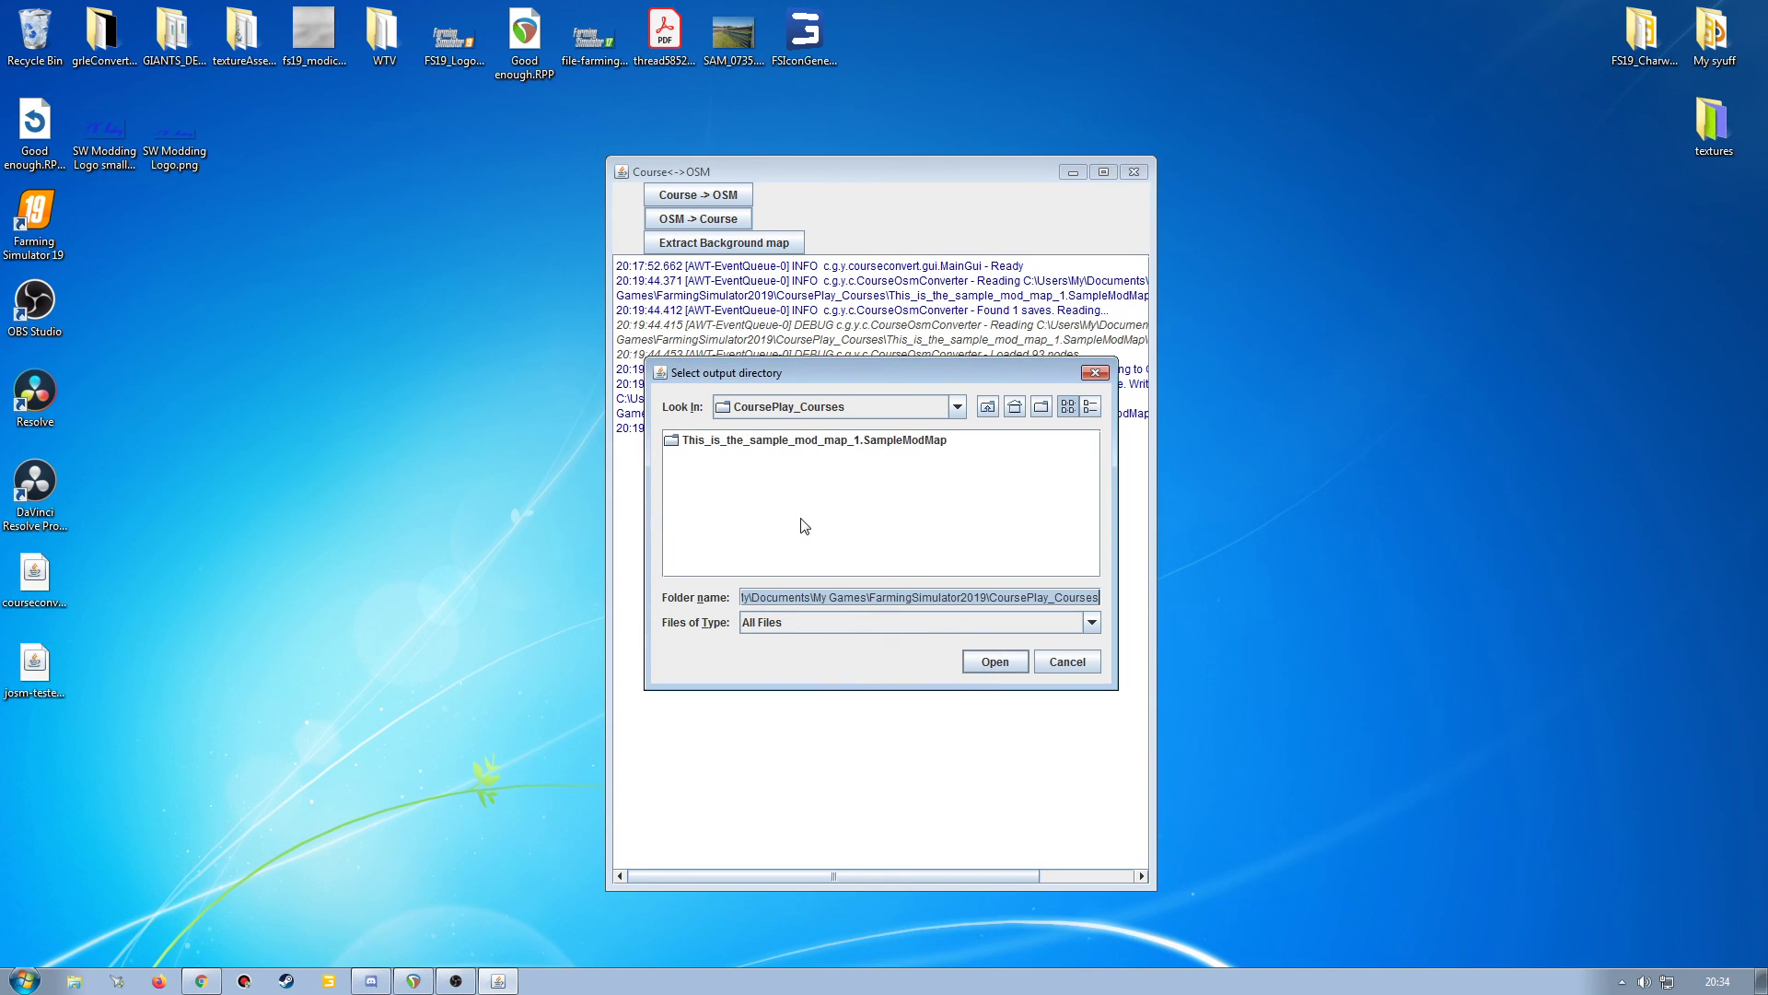
pyautogui.doubleClick(766, 442)
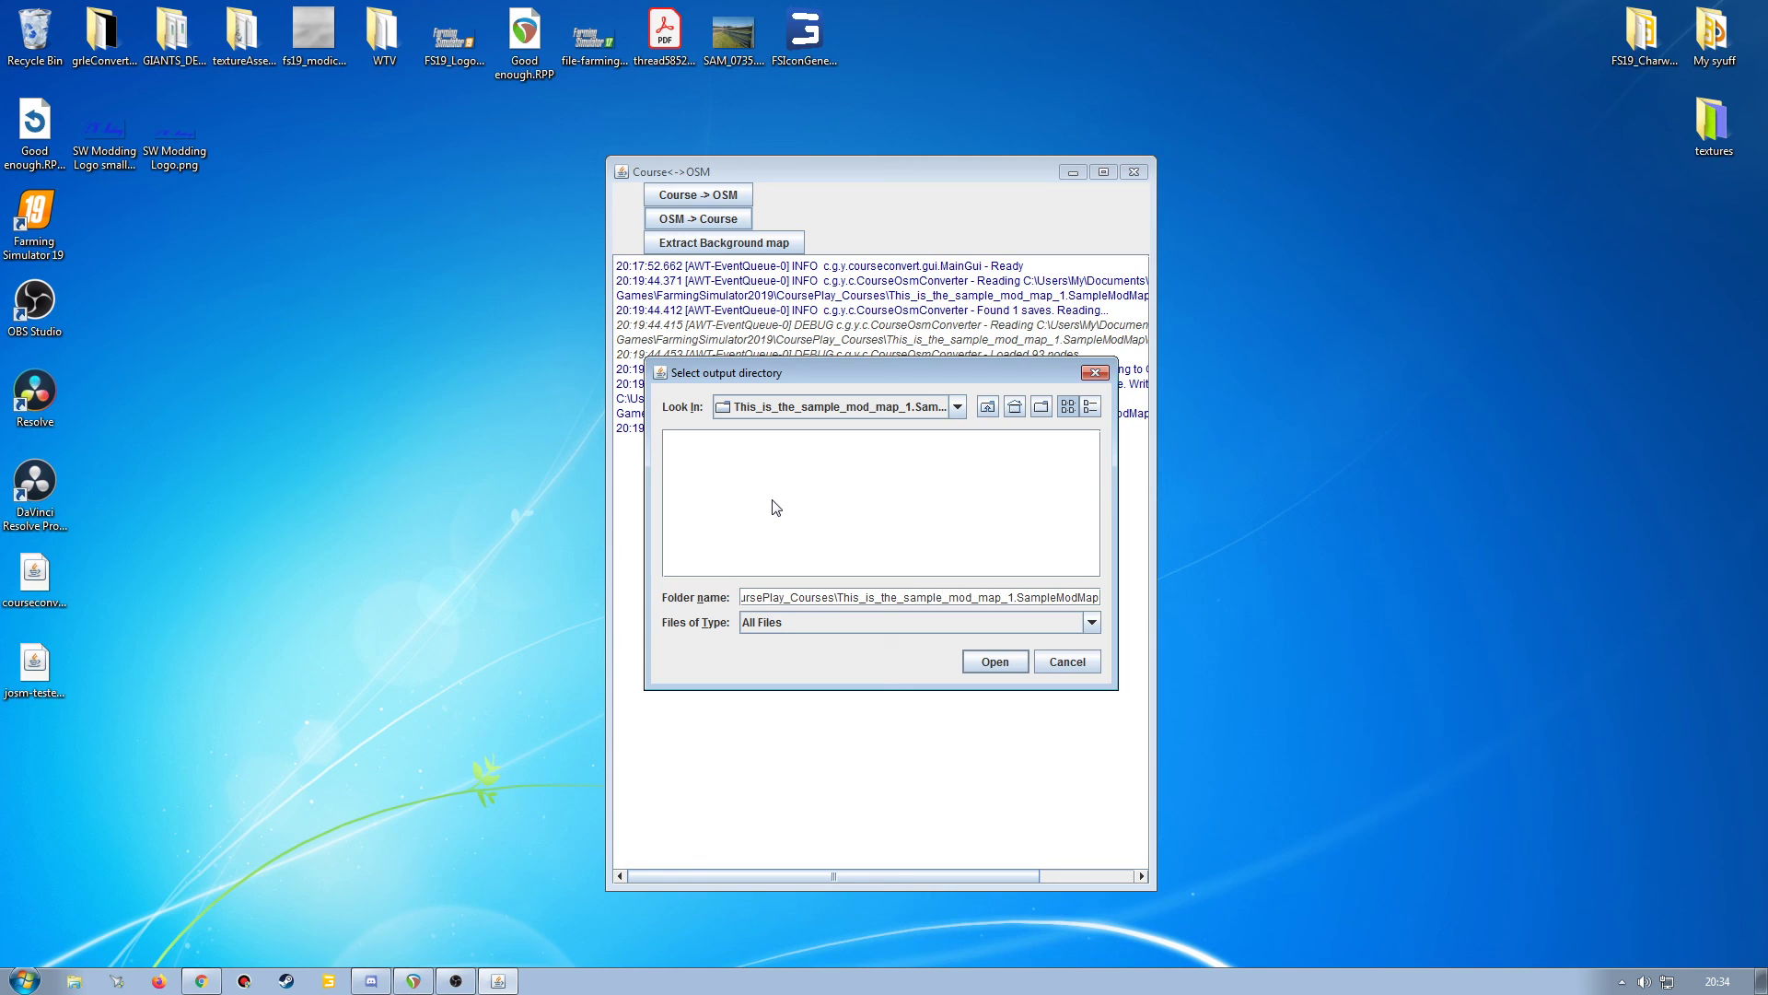
# Open the sample map's CoursePlay_Courses folder in Windows Explorer and examine the waypoints in courseStorage0001.xml, closing the file again.
pyautogui.click(22, 978)
pyautogui.click(319, 499)
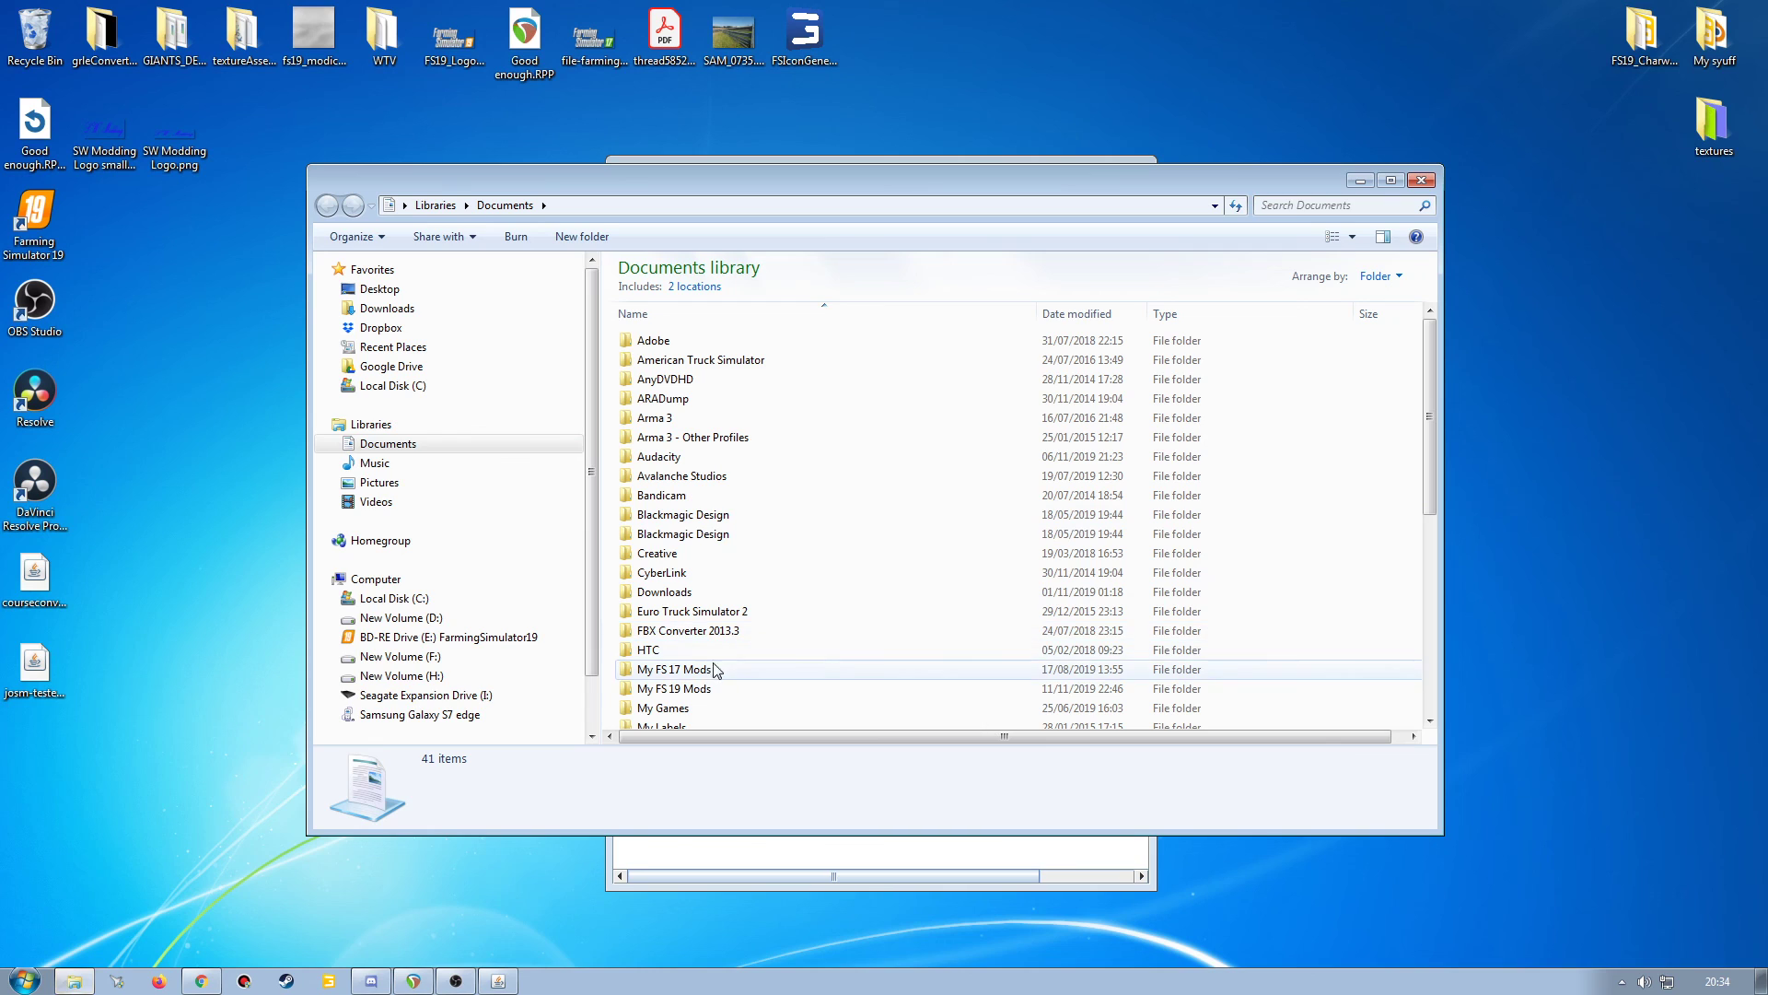
pyautogui.doubleClick(690, 708)
pyautogui.doubleClick(682, 341)
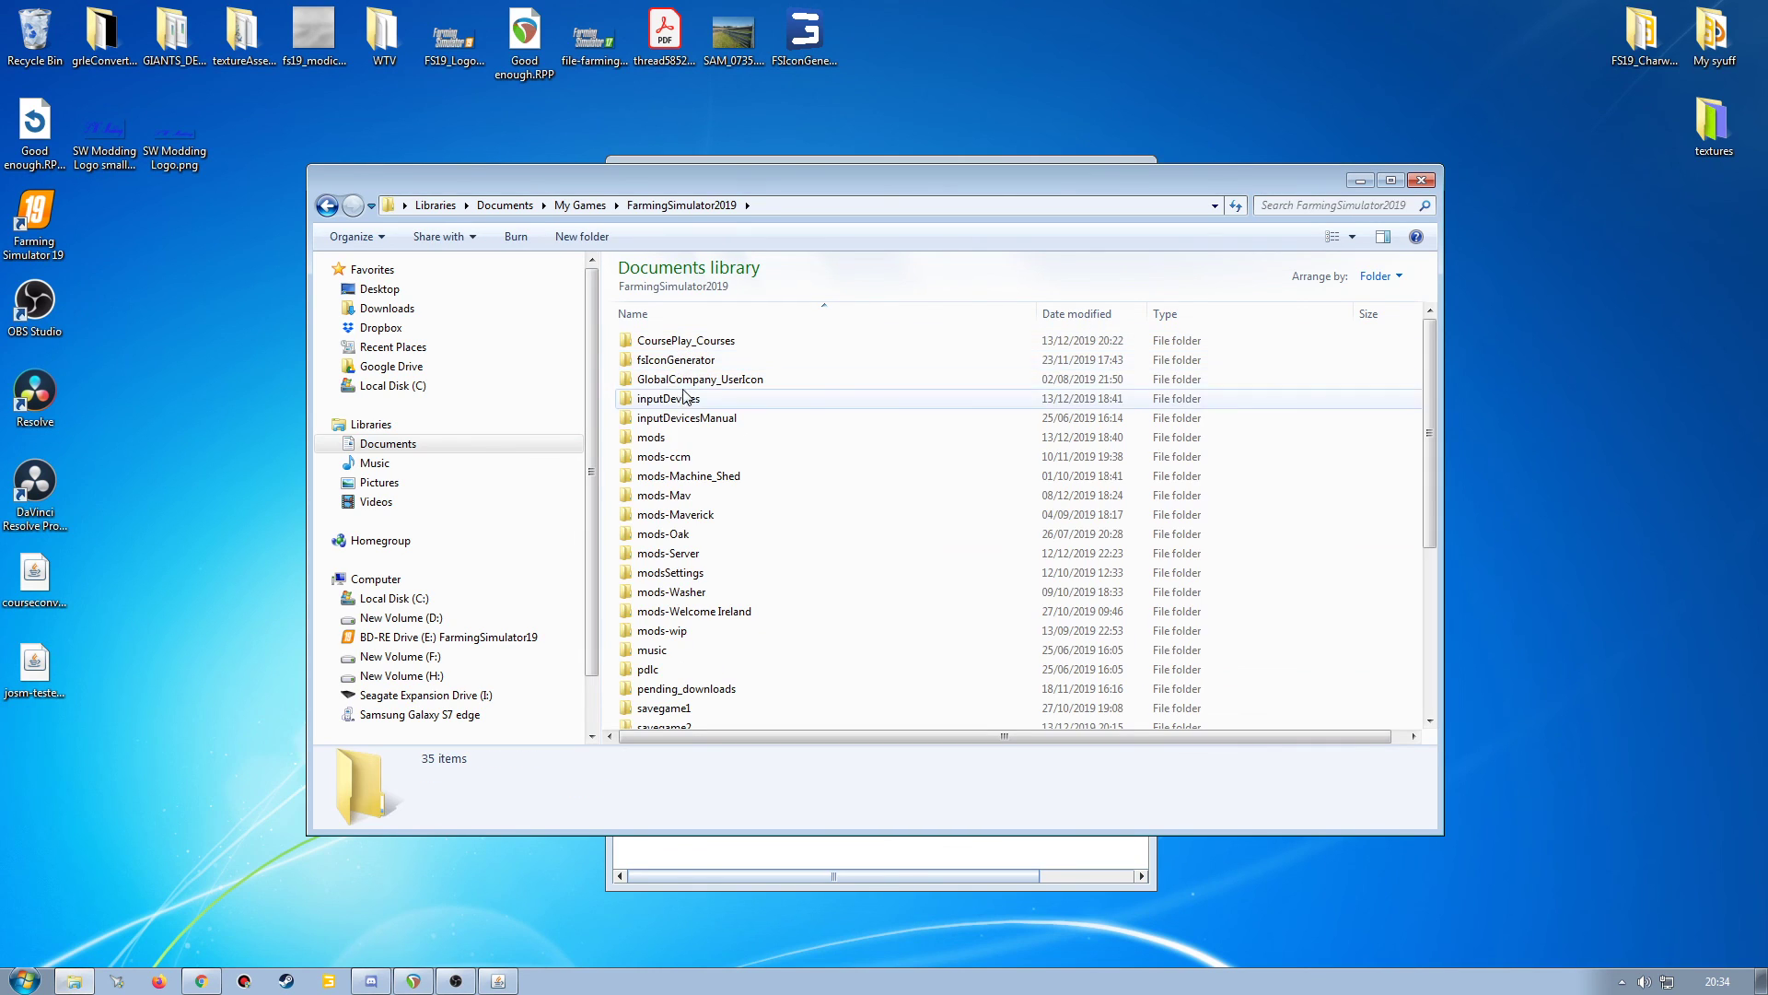
pyautogui.doubleClick(688, 342)
pyautogui.doubleClick(694, 343)
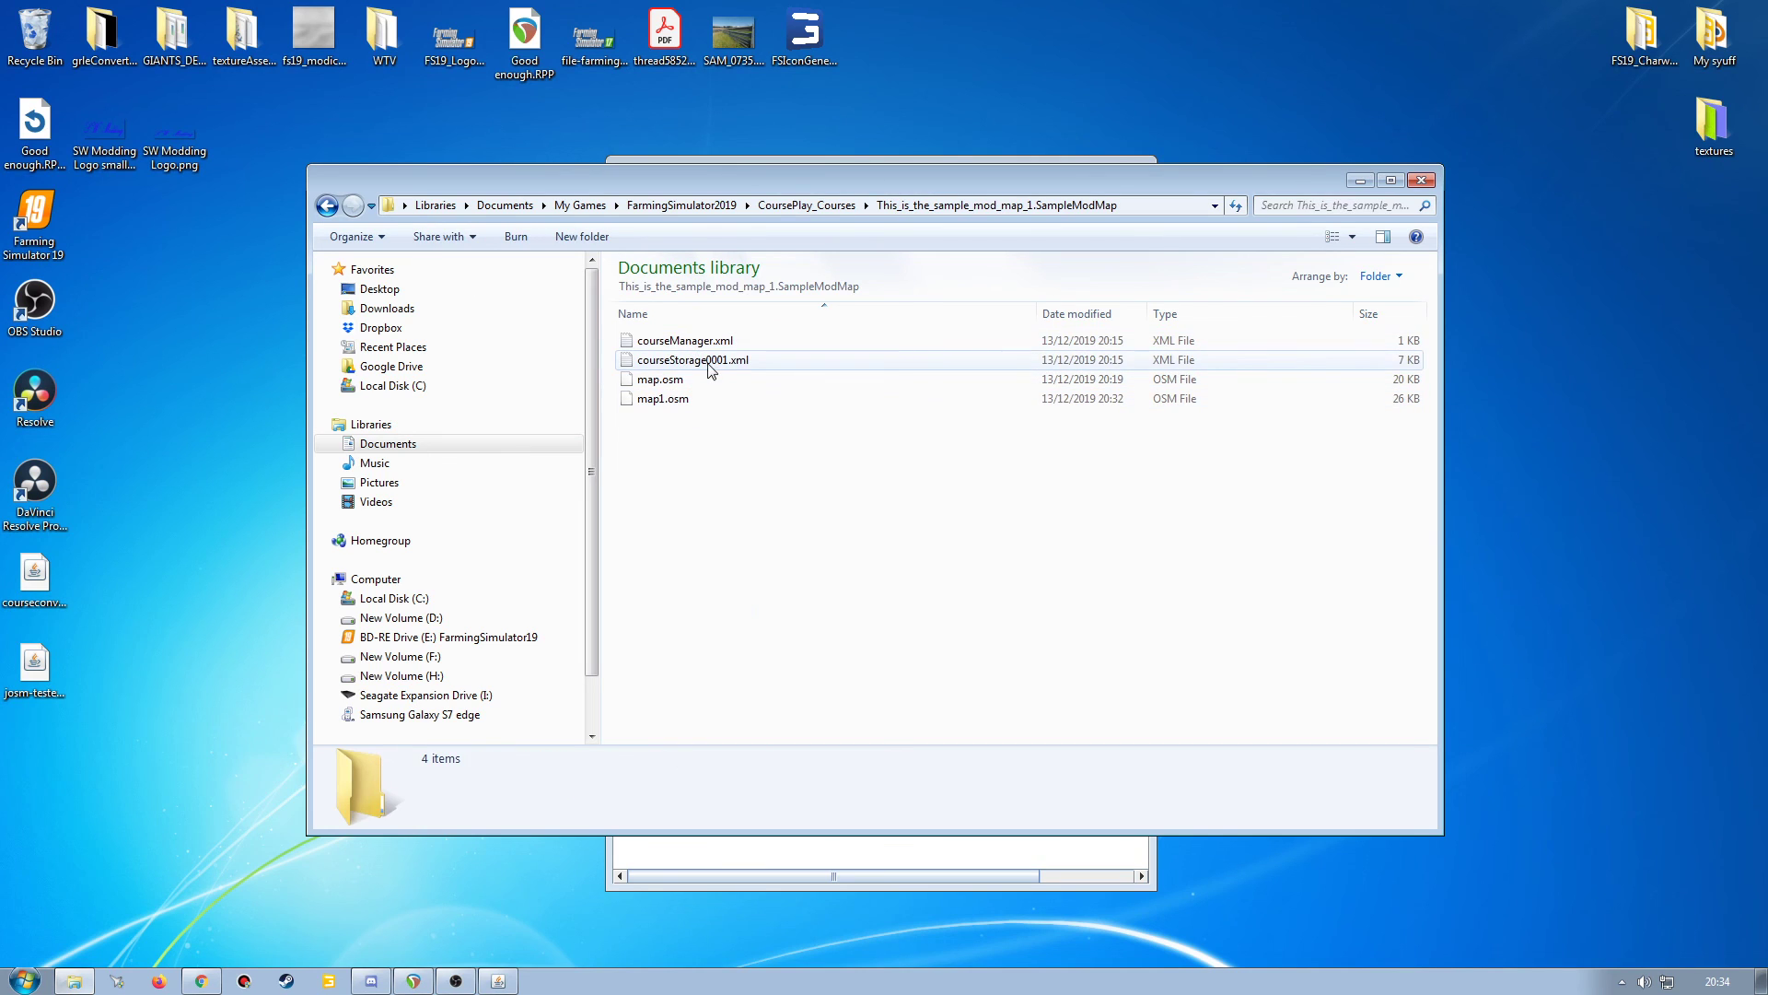
pyautogui.click(673, 364)
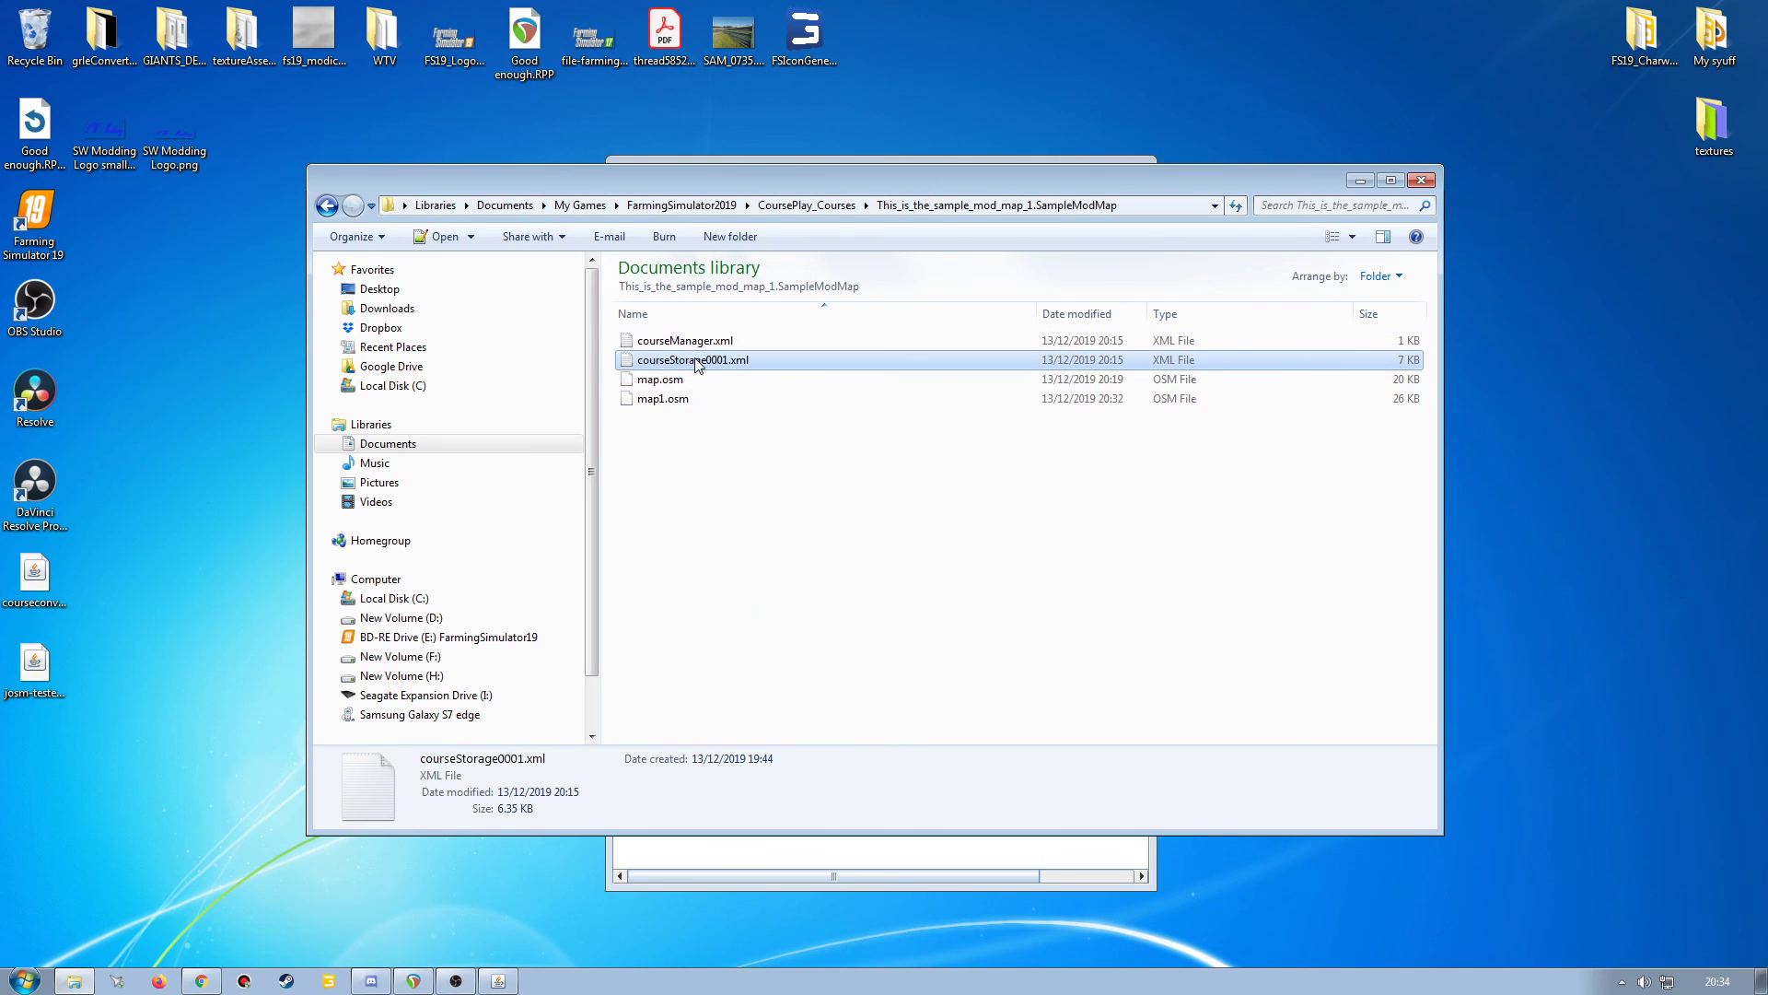
pyautogui.doubleClick(698, 362)
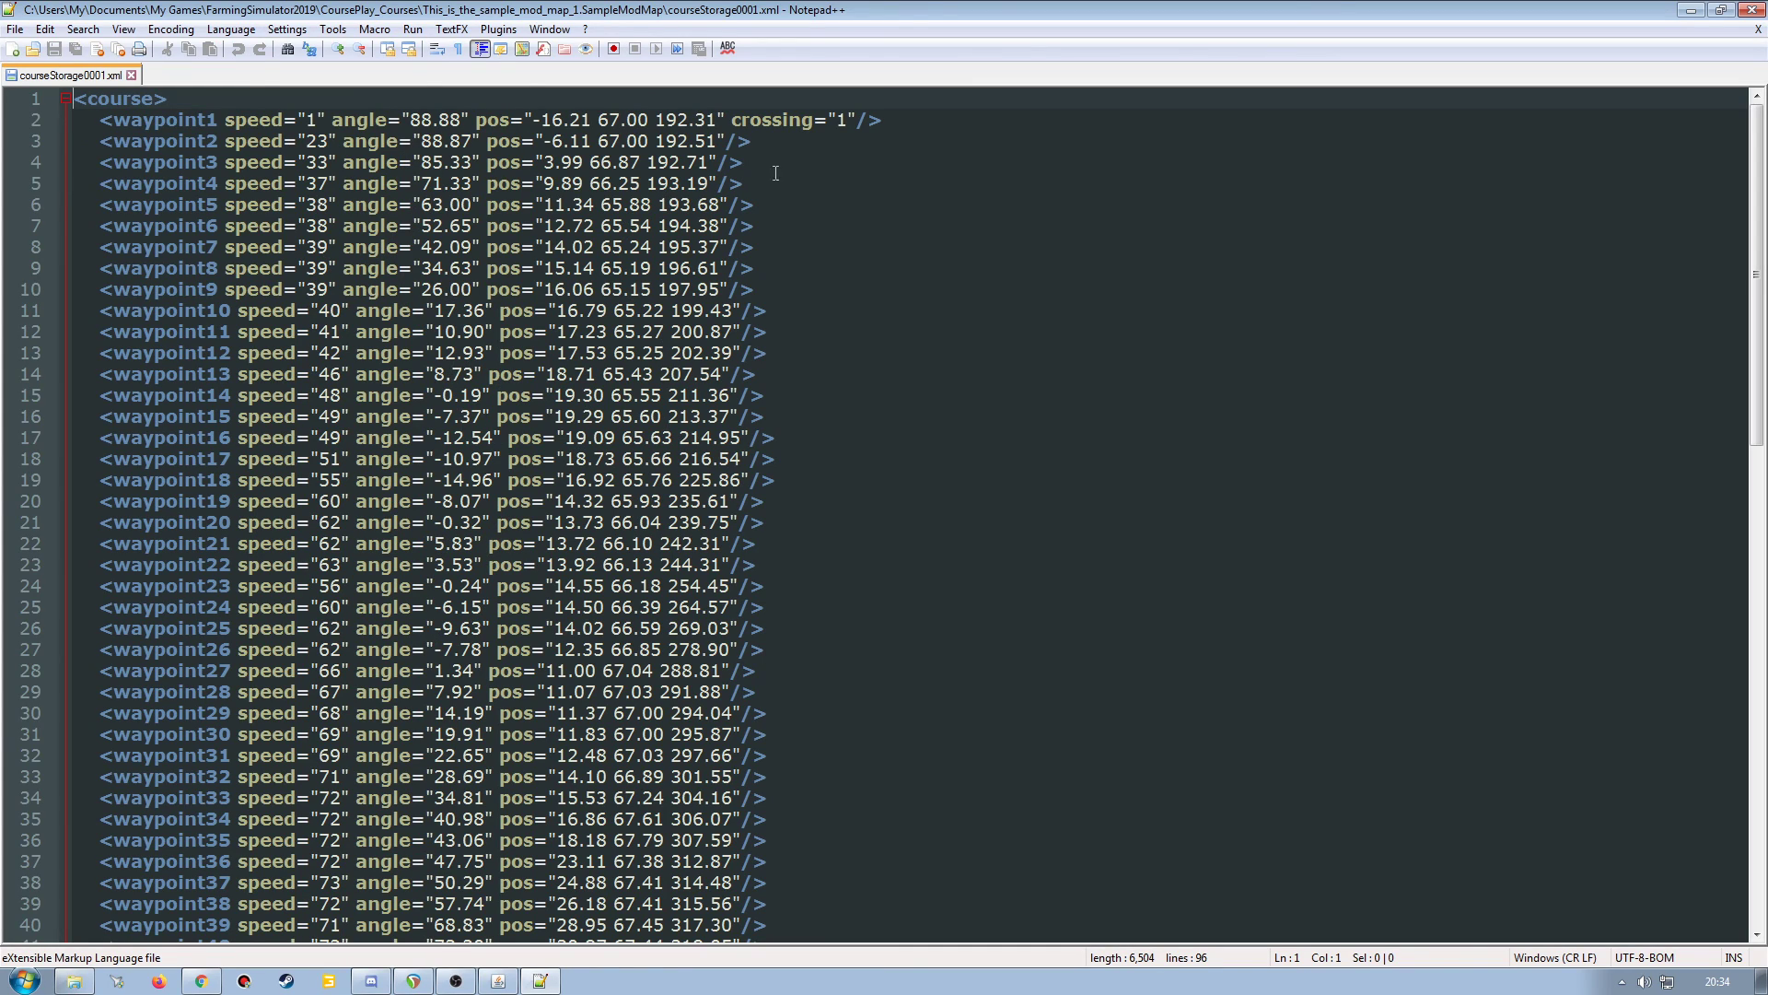
pyautogui.click(1758, 29)
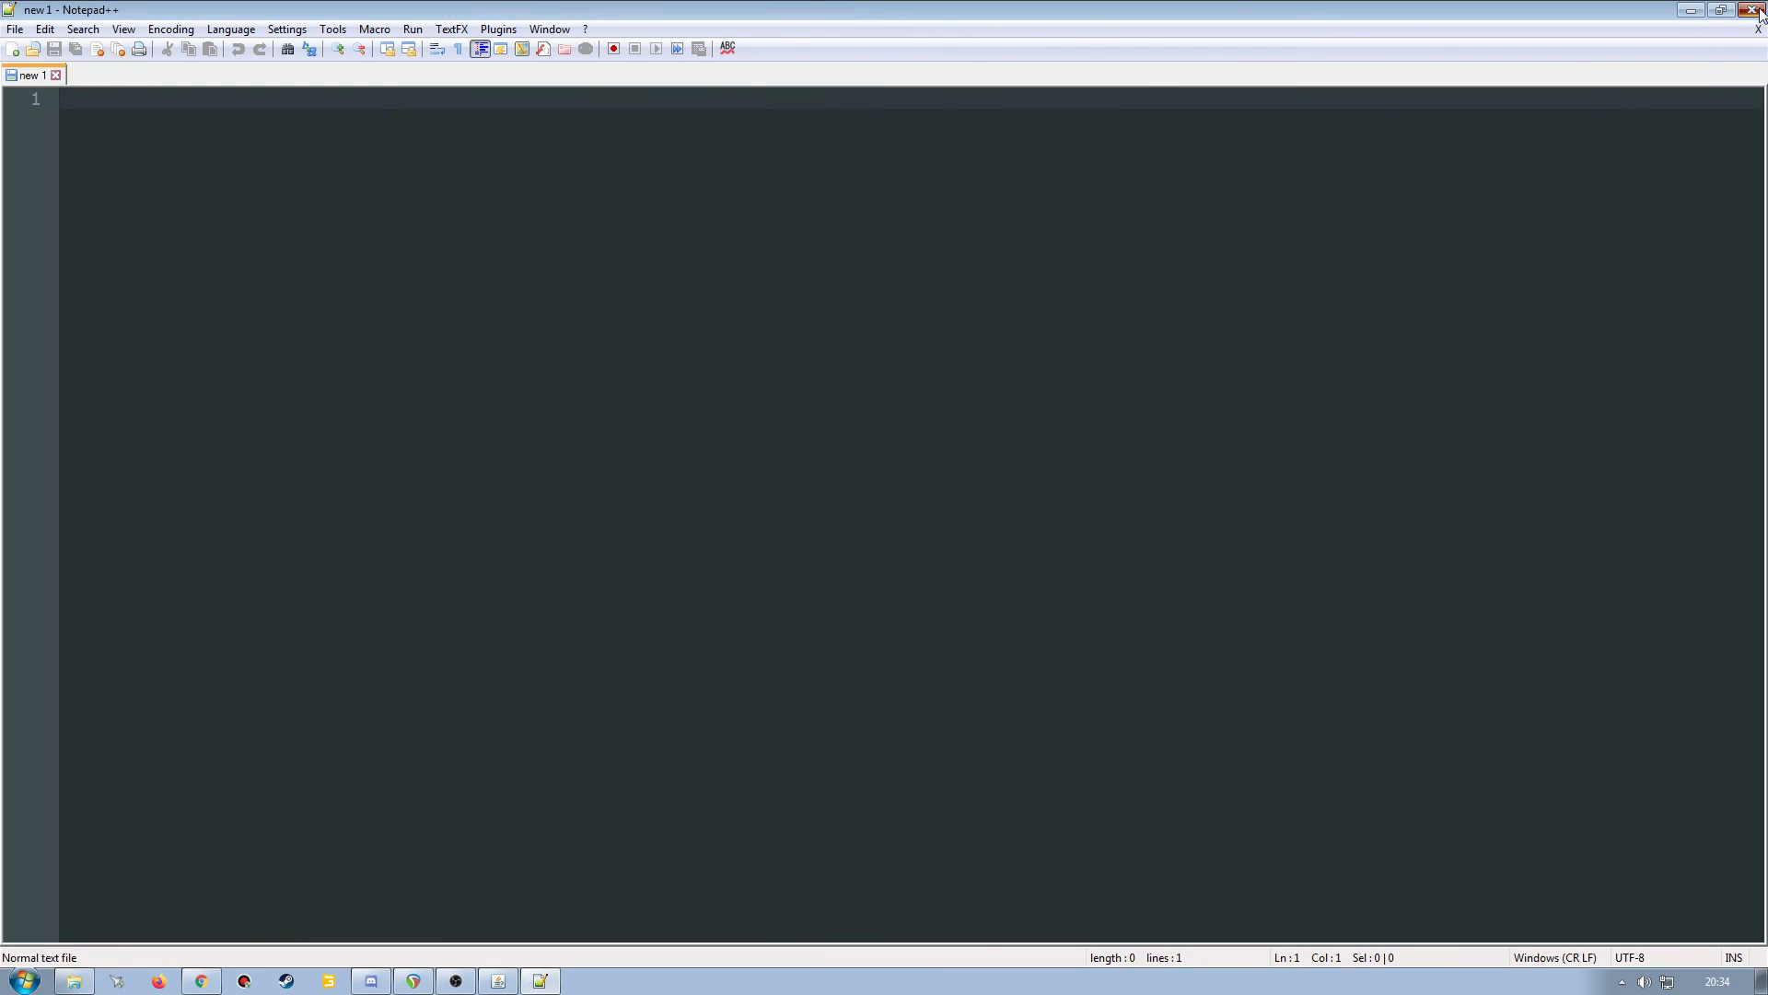
# Compare the This_is_the_sample_mod_map_1.SampleModMap folder in Windows Explorer with the output directory chosen in the converter.
pyautogui.click(1752, 10)
pyautogui.moveTo(1054, 206); pyautogui.dragTo(1029, 379)
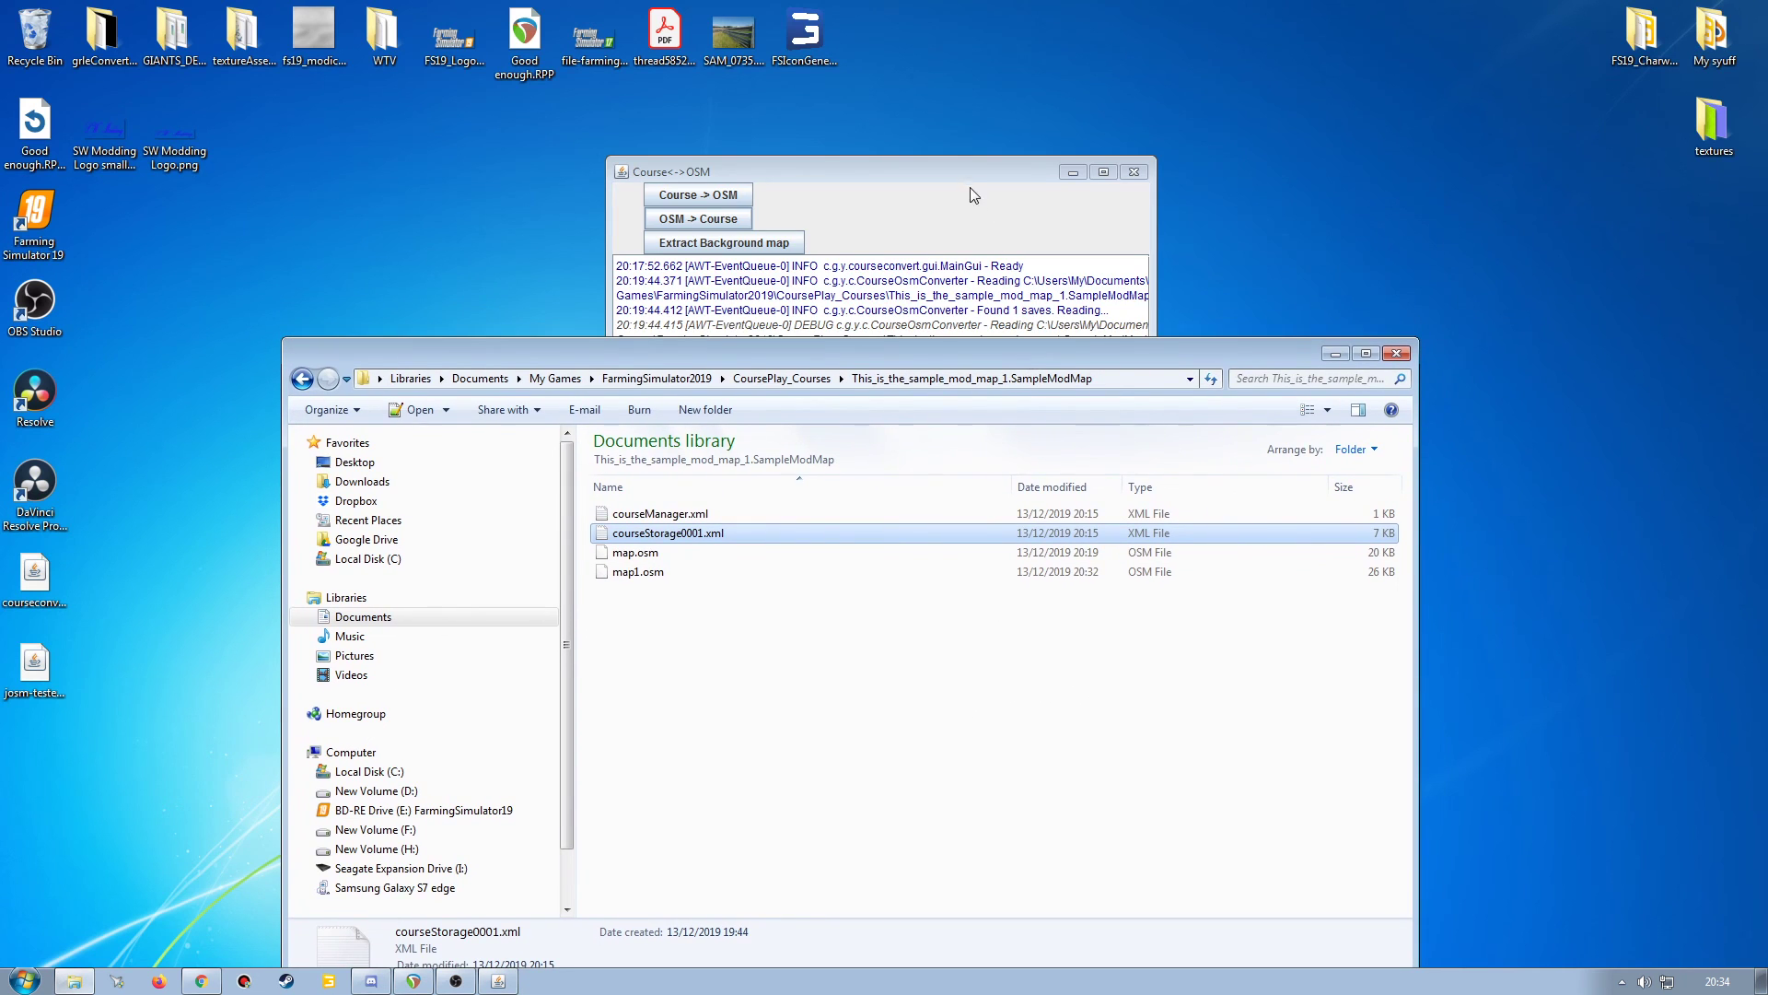
pyautogui.click(832, 171)
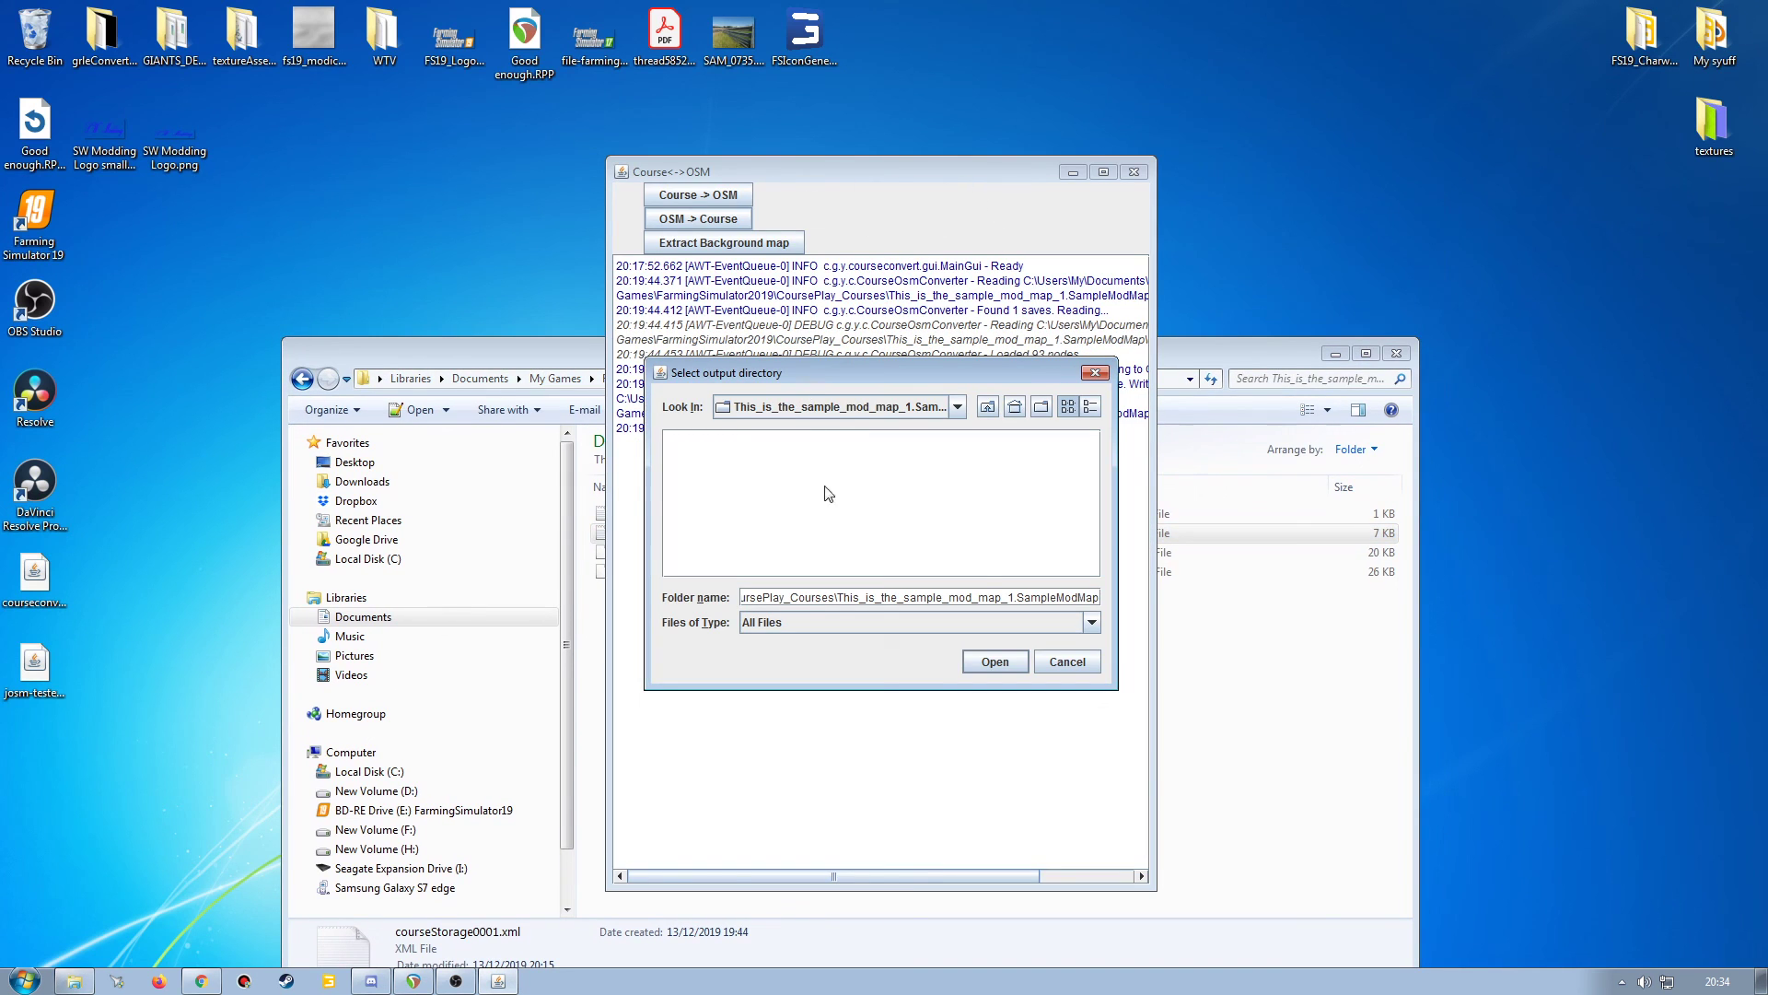
pyautogui.click(478, 356)
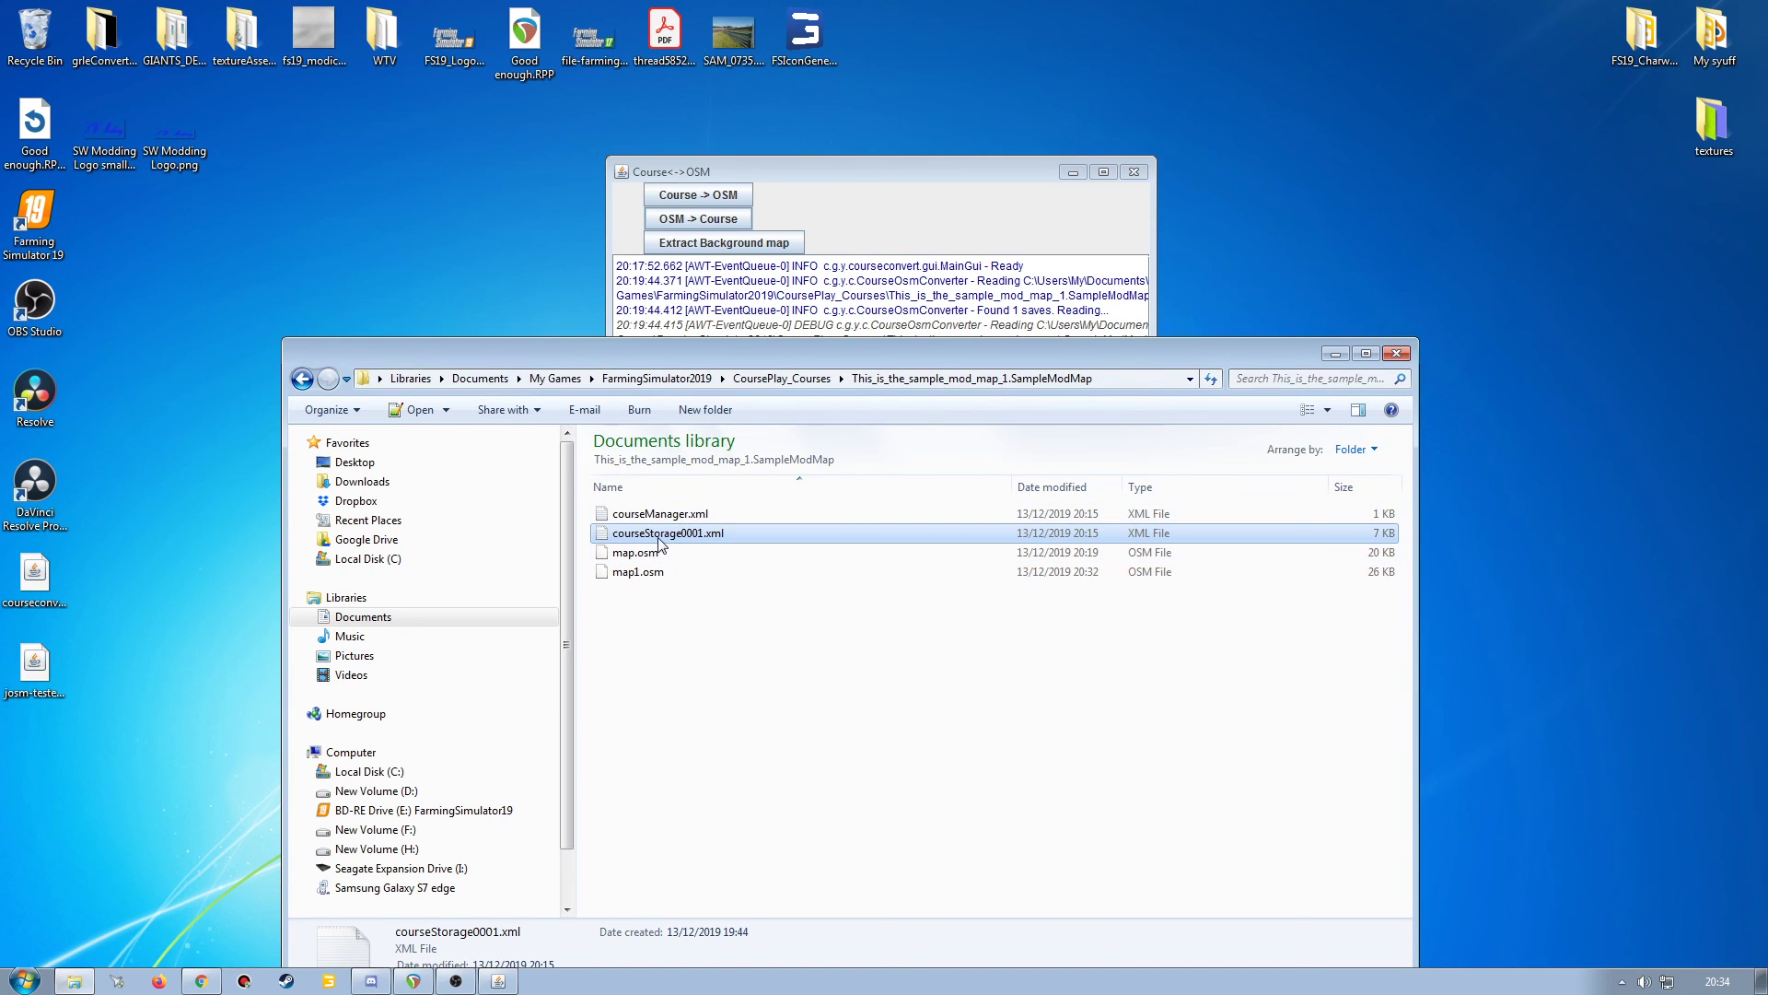
pyautogui.moveTo(724, 357); pyautogui.dragTo(615, 260)
pyautogui.click(851, 203)
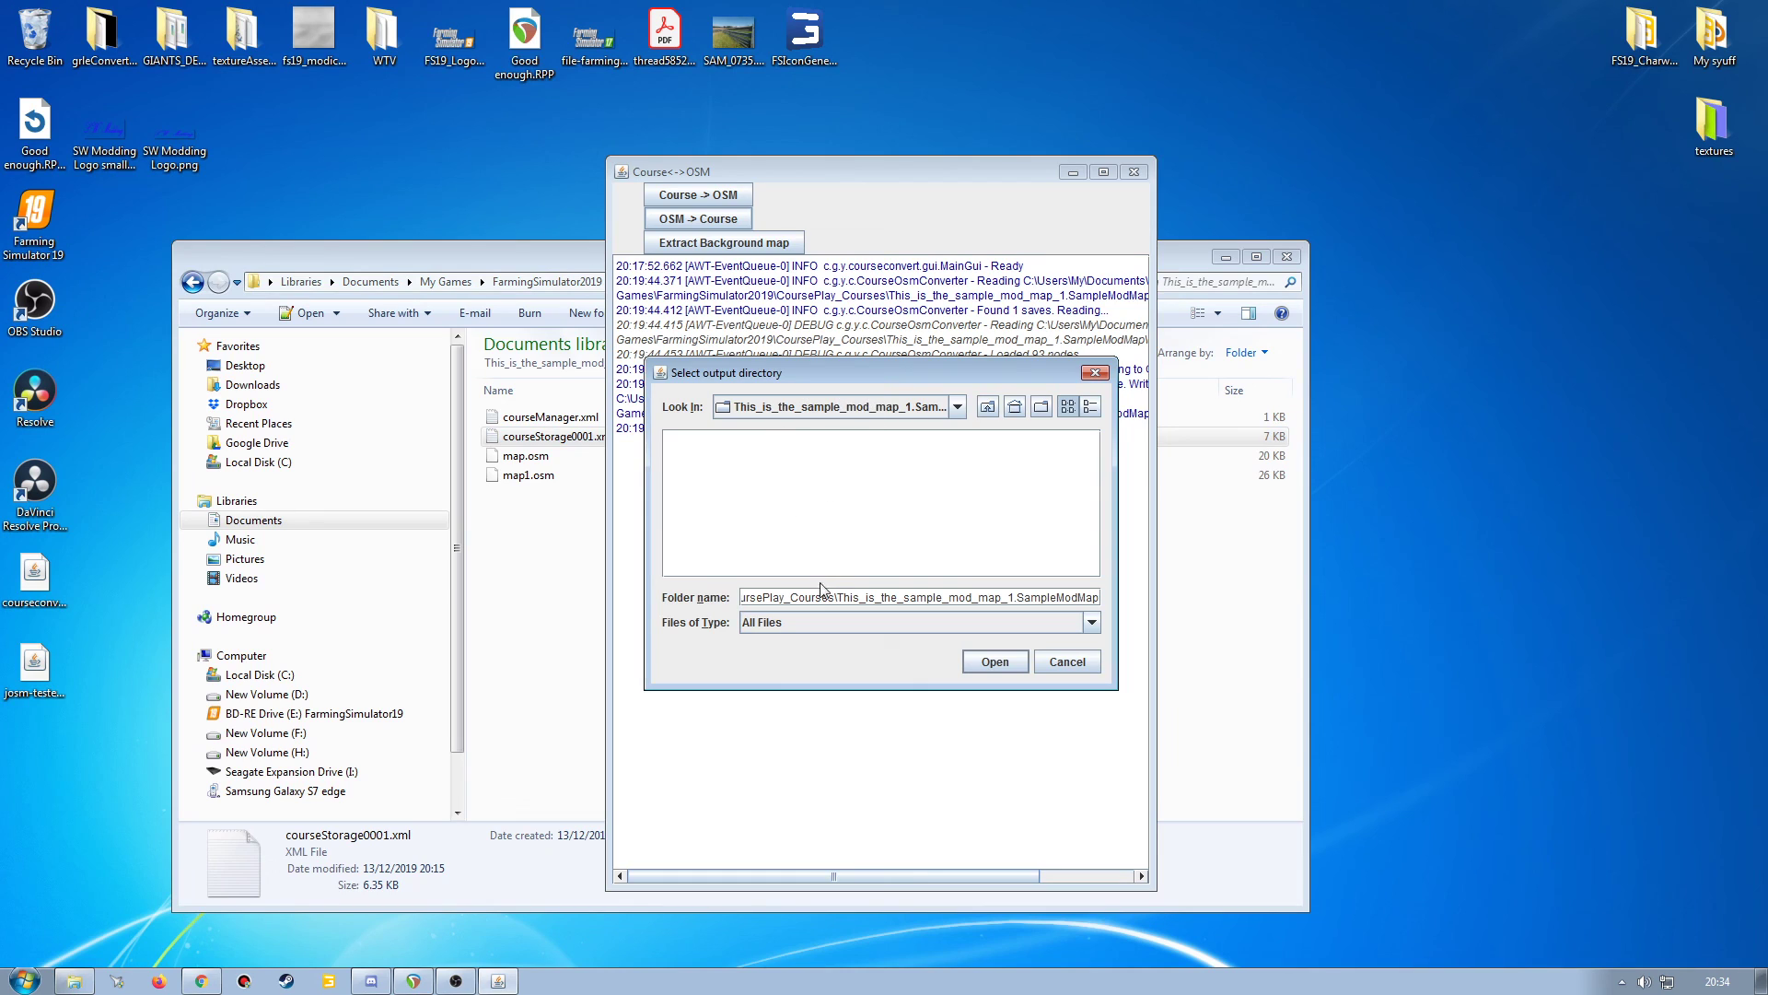
pyautogui.click(516, 258)
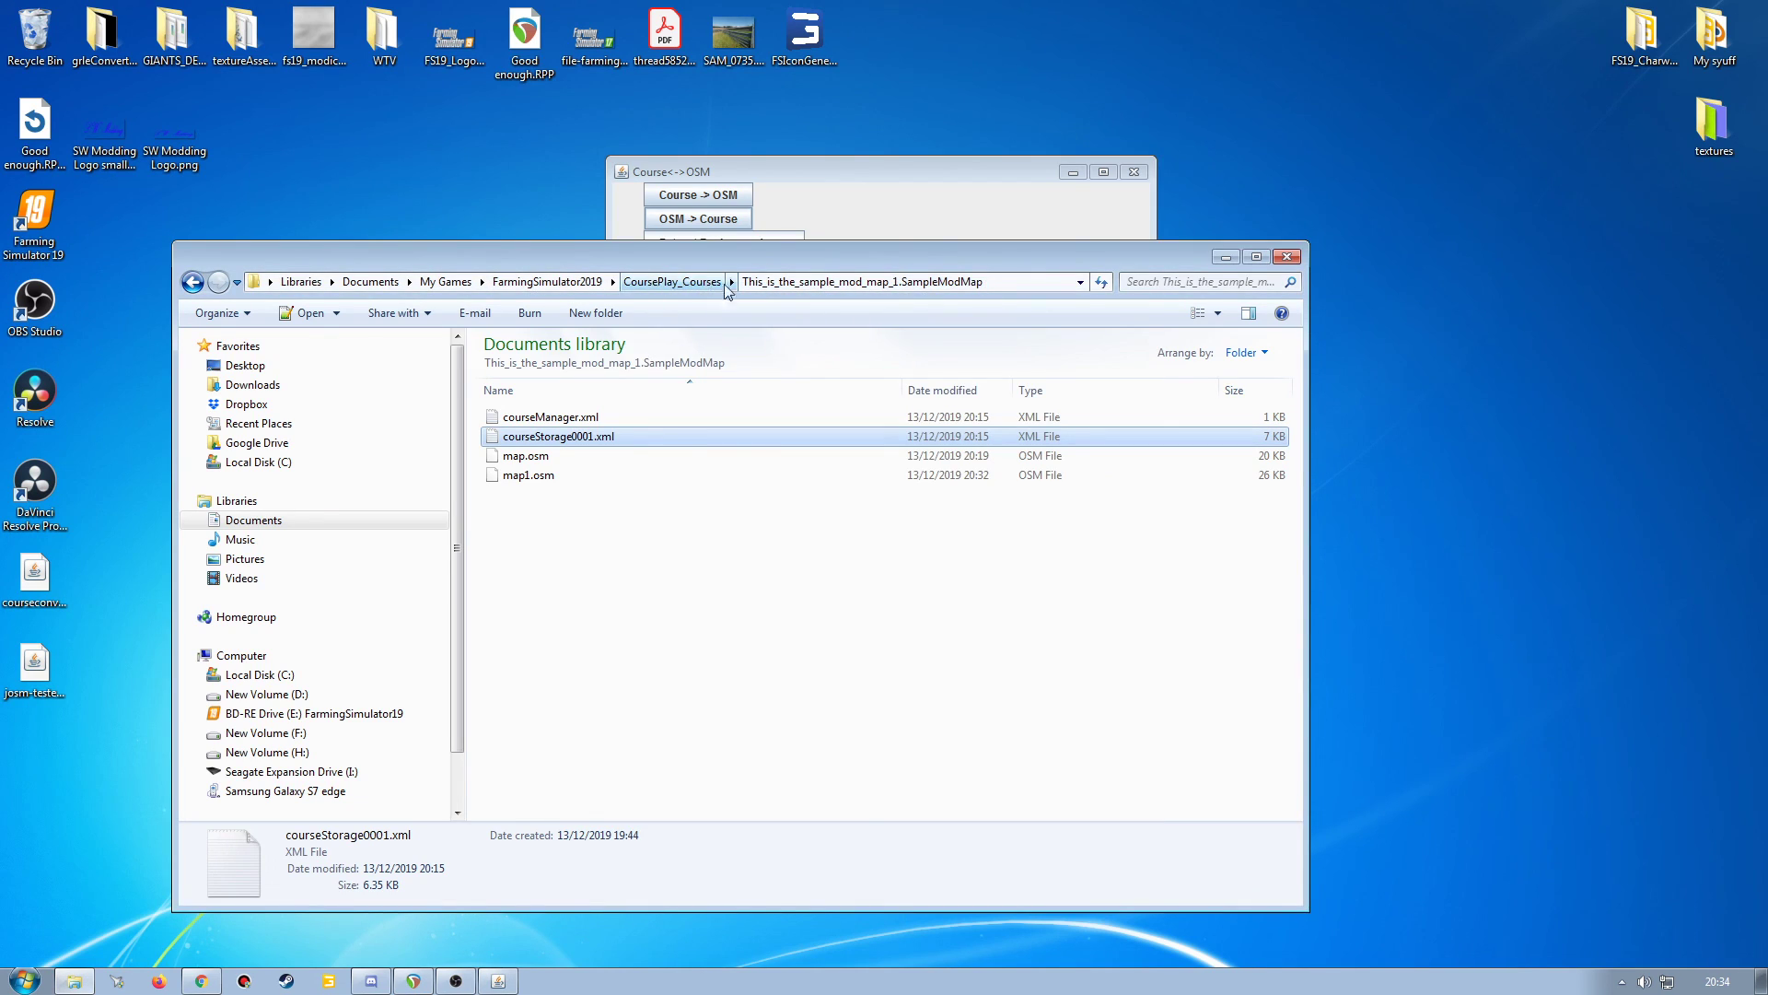
pyautogui.click(884, 179)
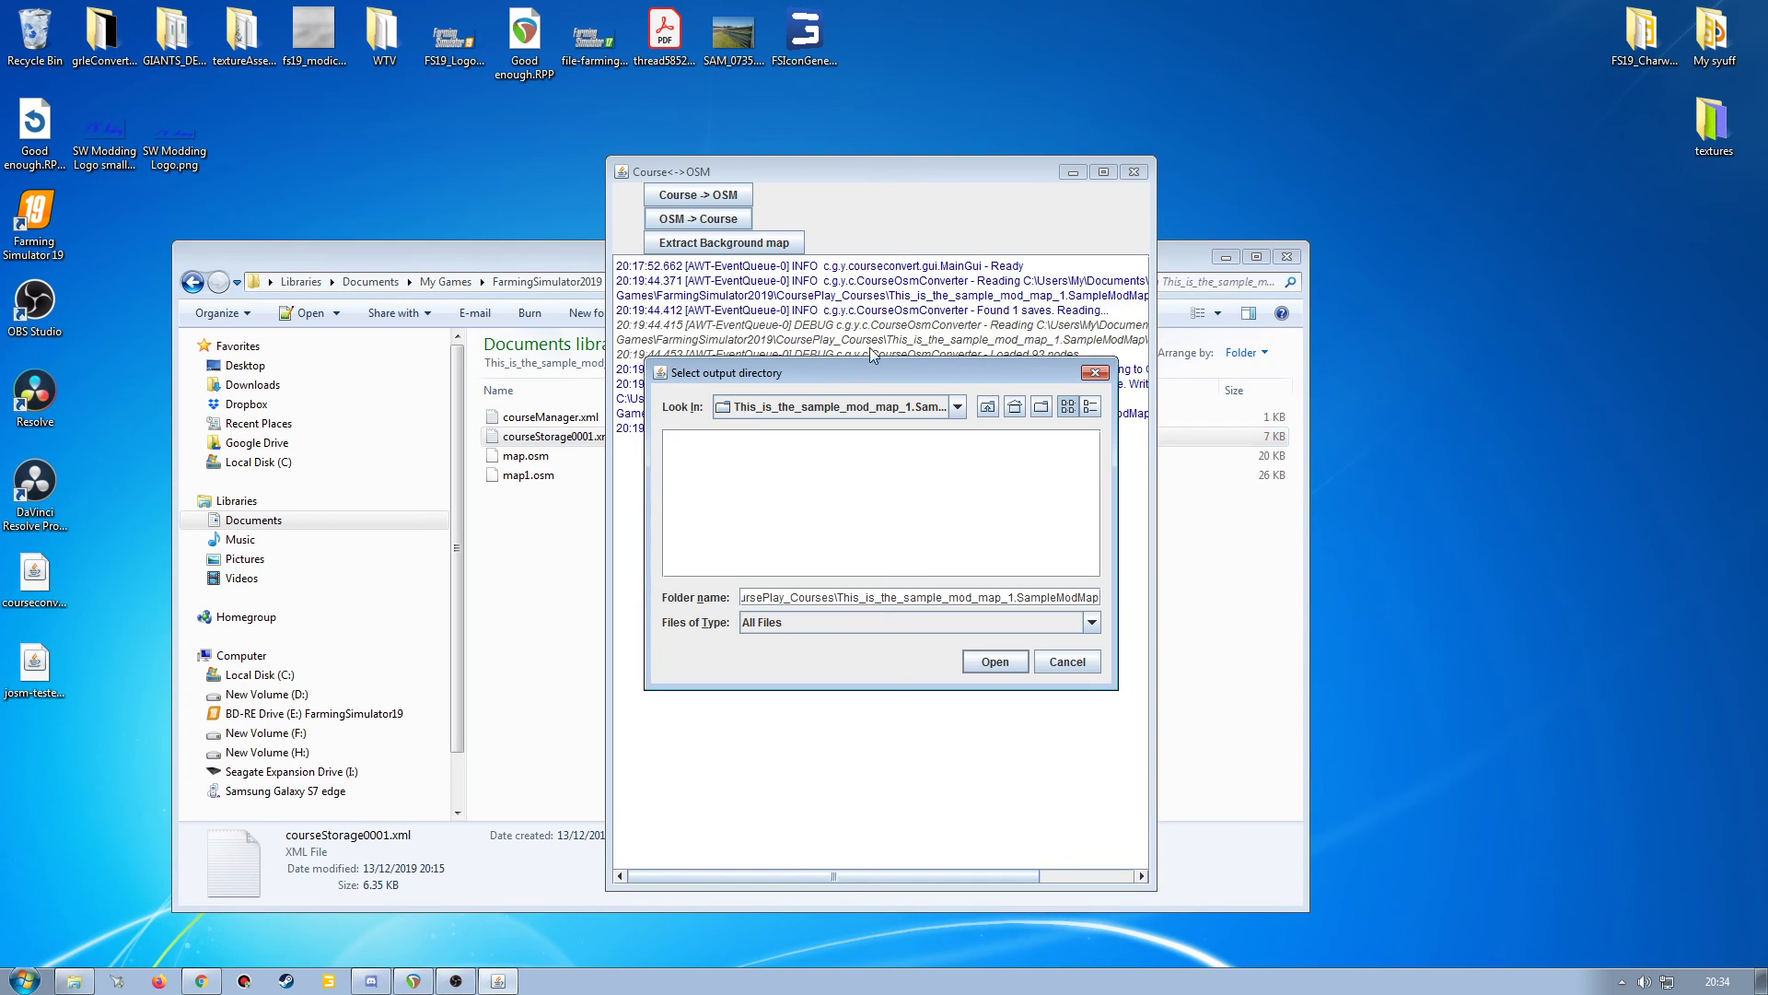
# Convert map1.osm to a course with This_is_the_sample_mod_map_1.SampleModMap as output directory, and close the converter.
pyautogui.click(987, 406)
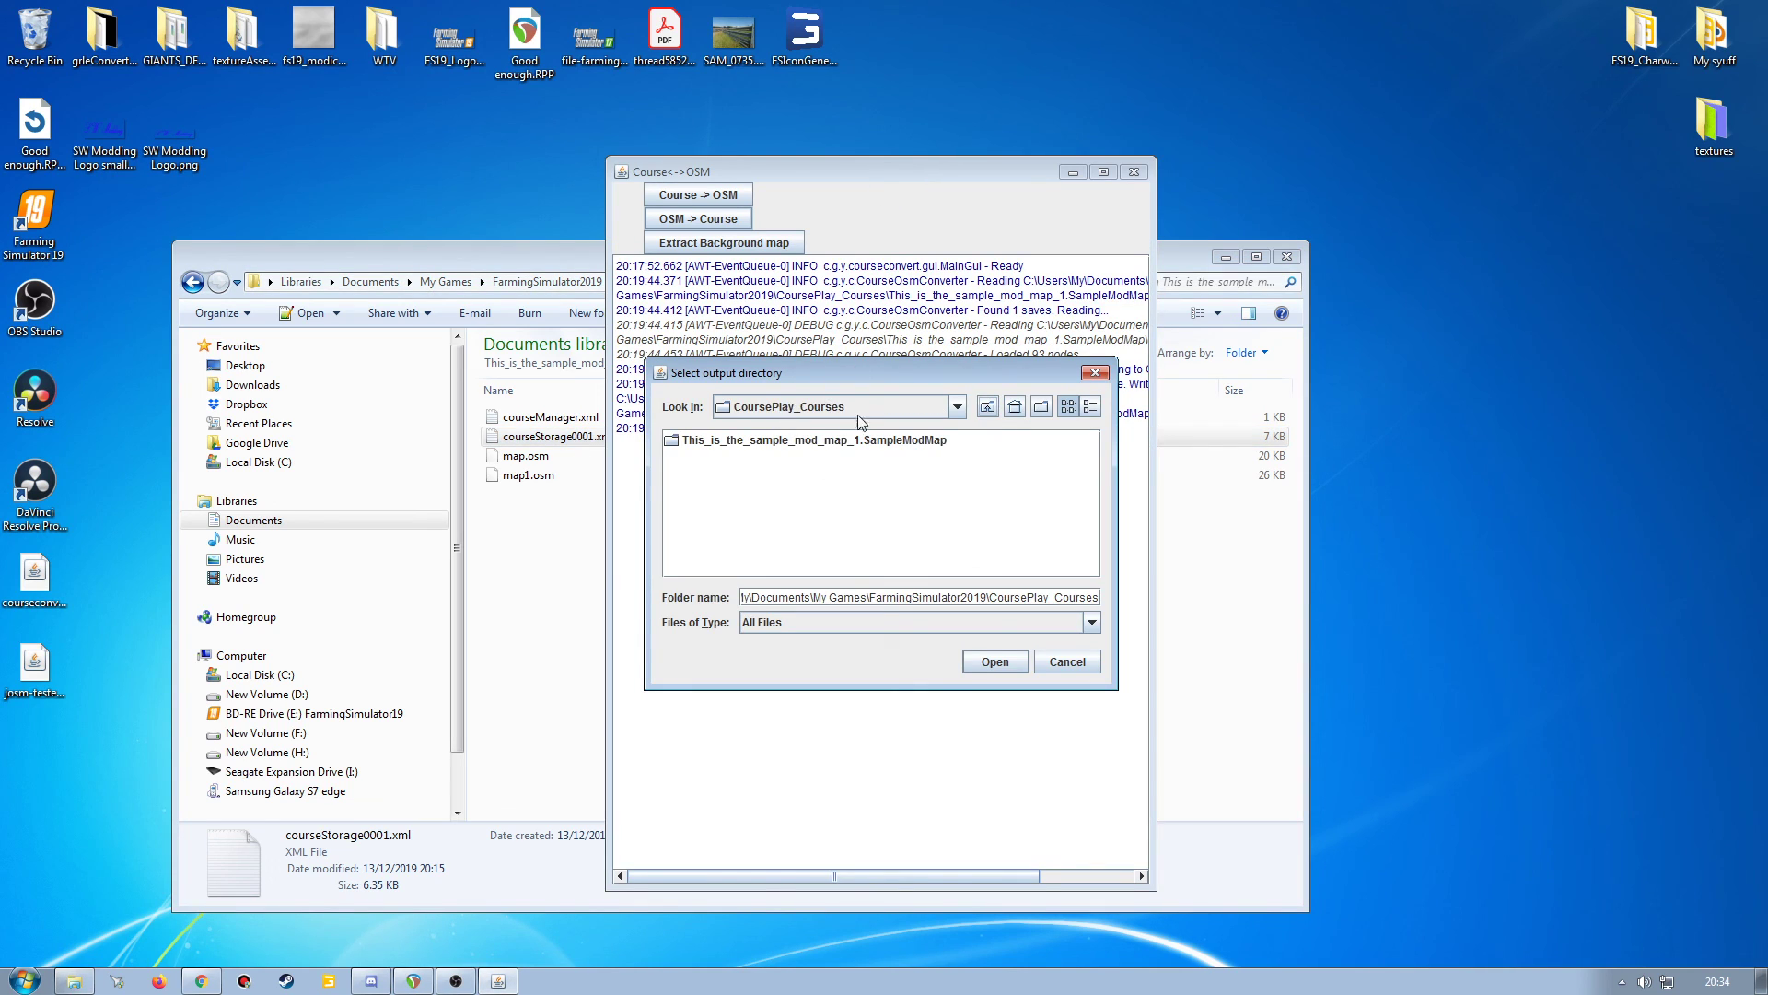
pyautogui.doubleClick(795, 440)
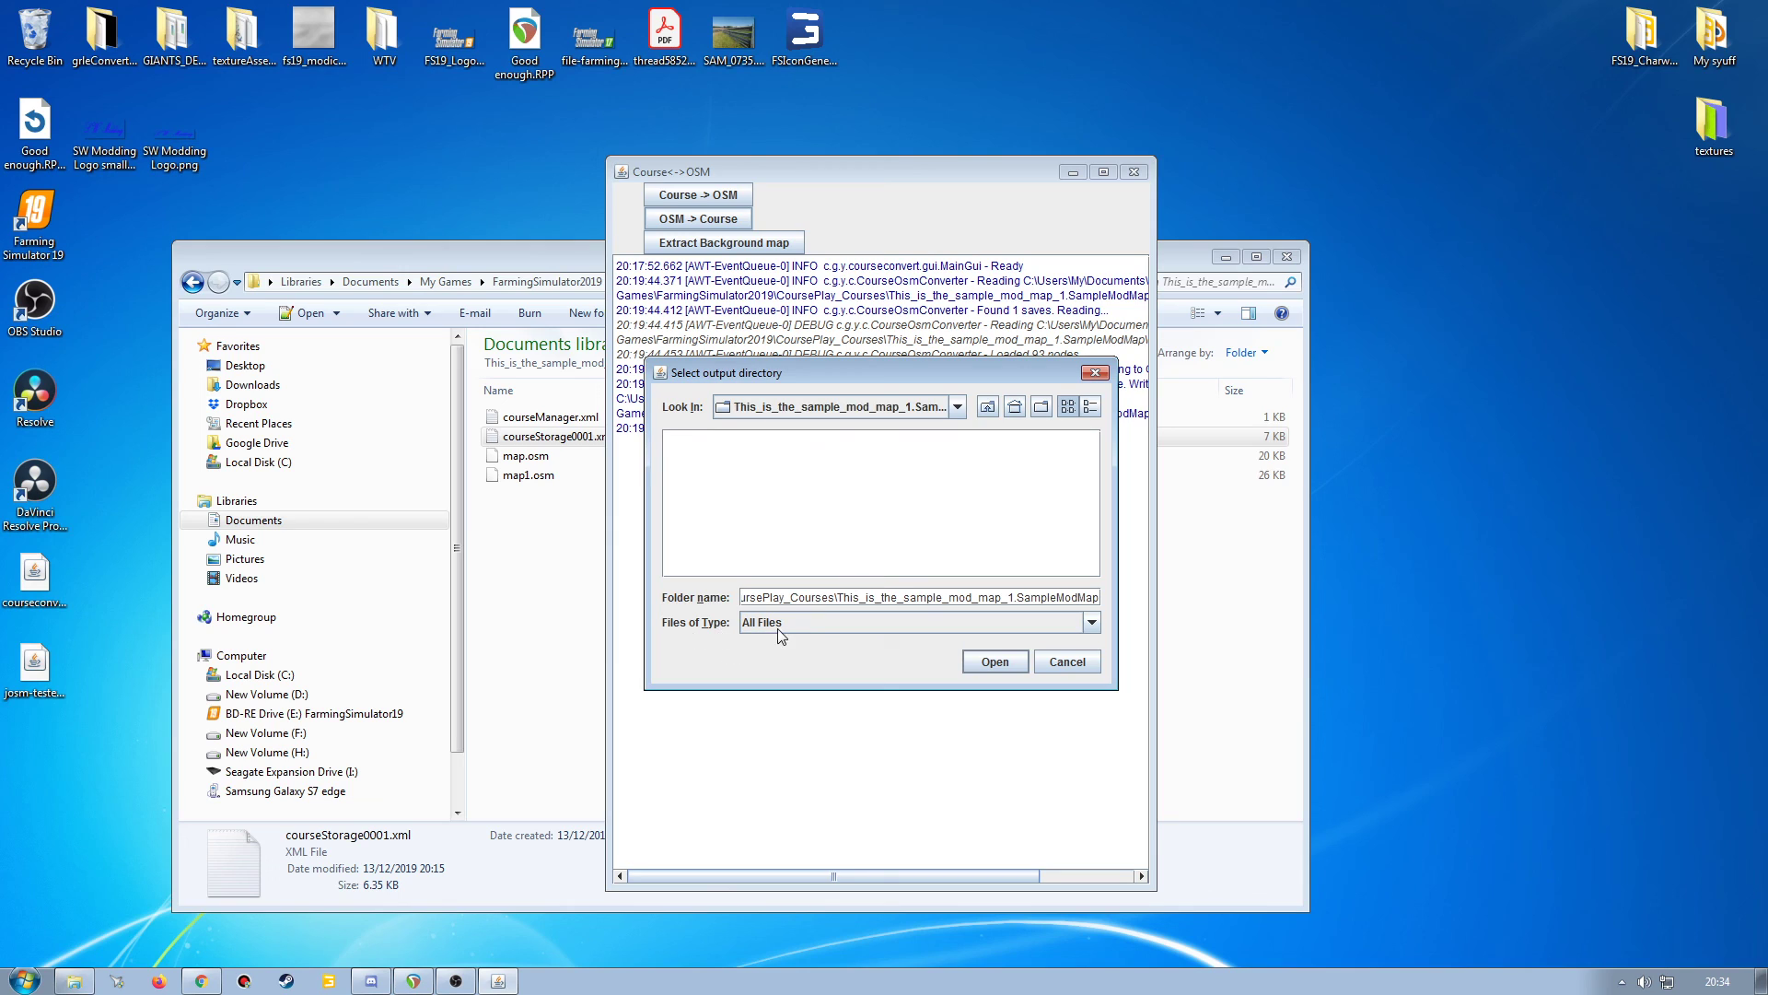
pyautogui.click(994, 661)
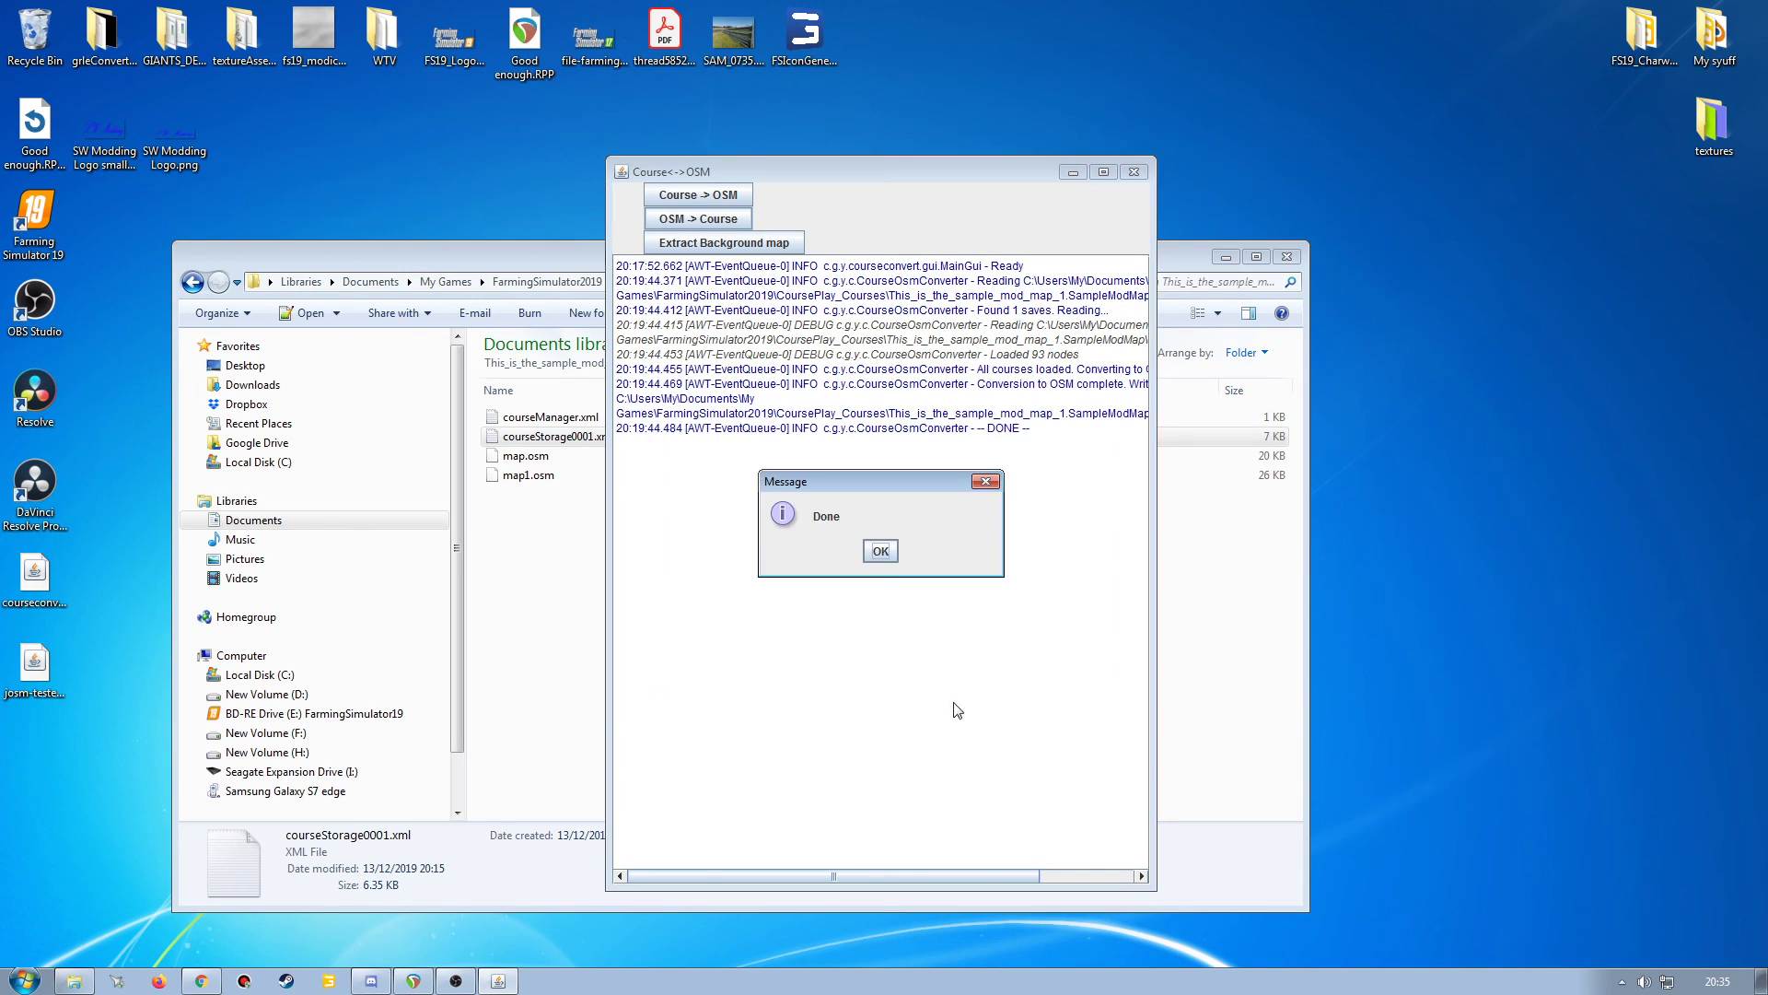
pyautogui.click(878, 554)
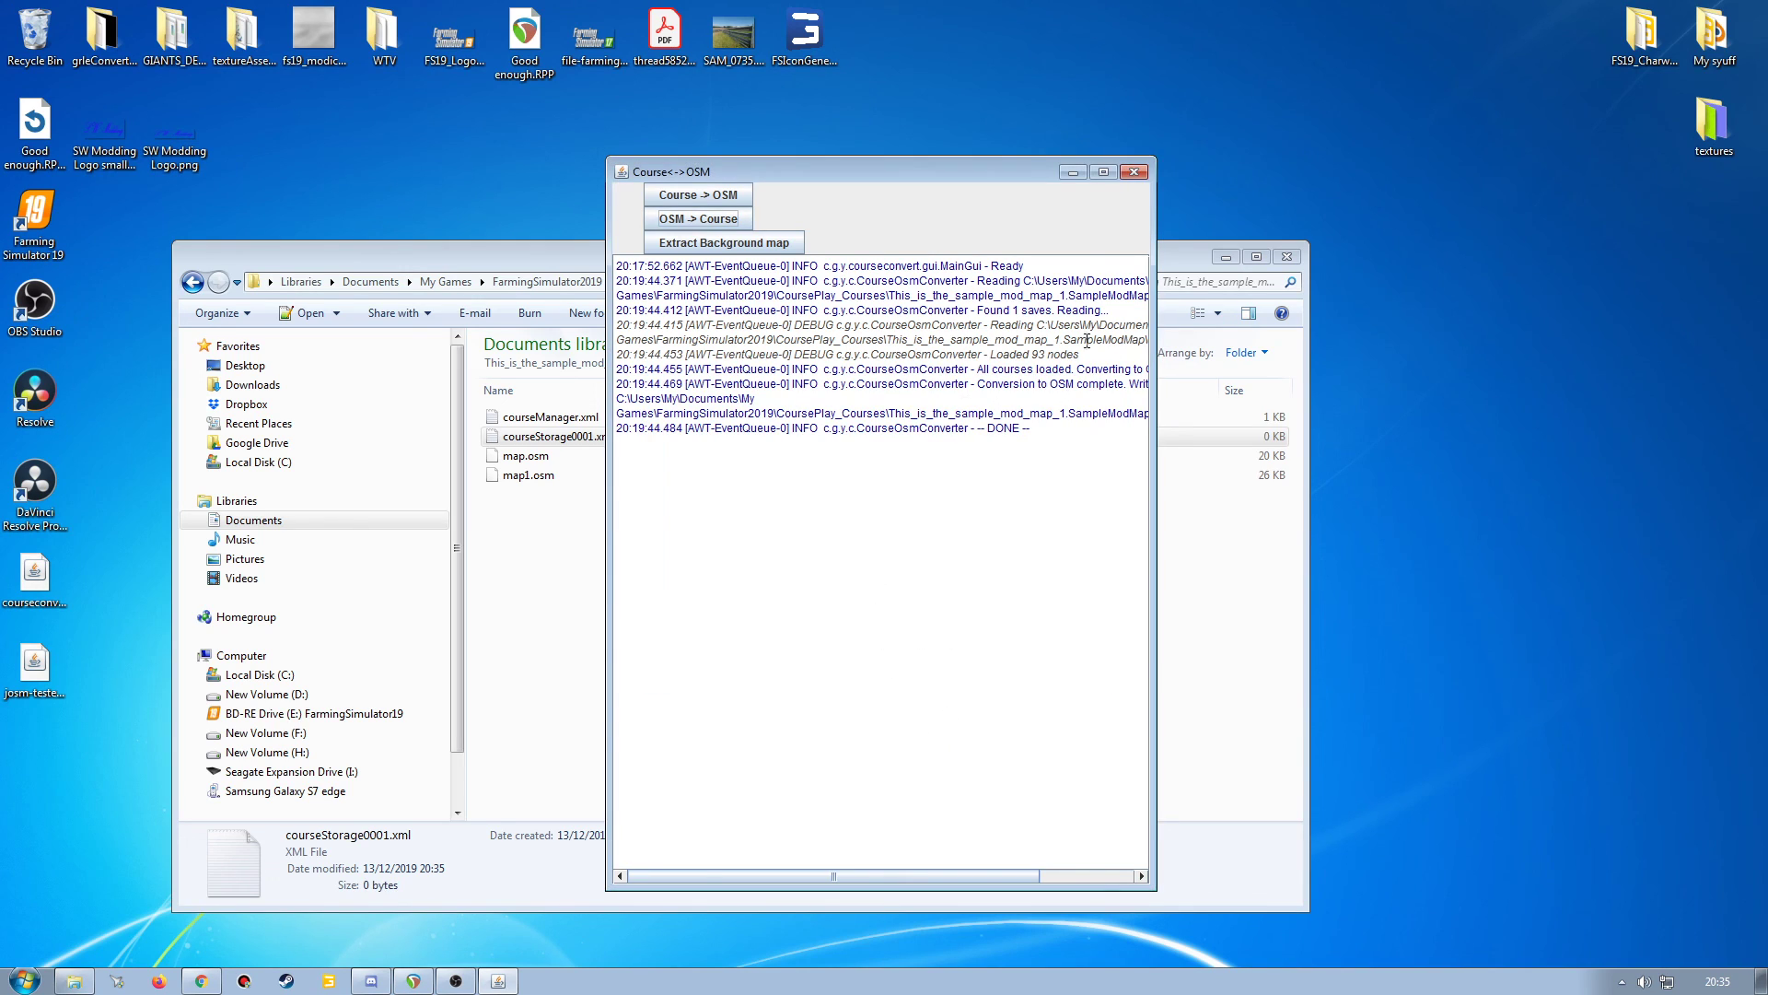
pyautogui.click(1133, 171)
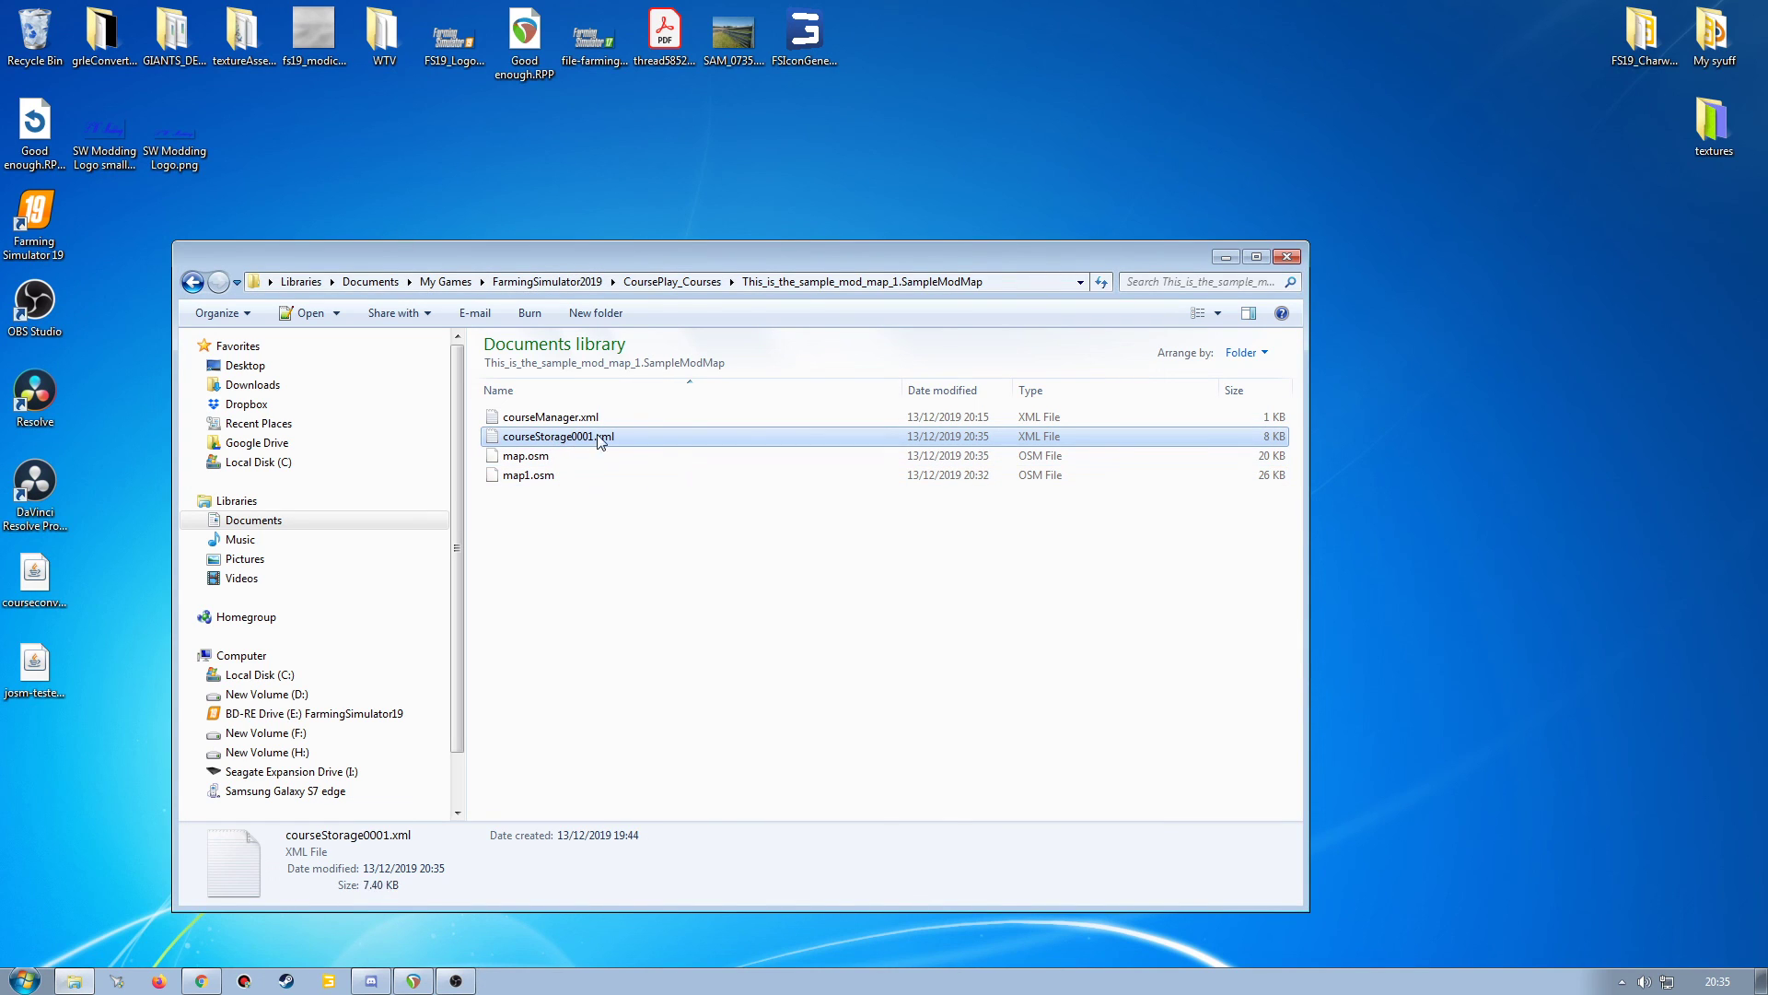
# Review the waypoints in the newly converted courseStorage0001.xml and close the file without editing it.
pyautogui.doubleClick(562, 438)
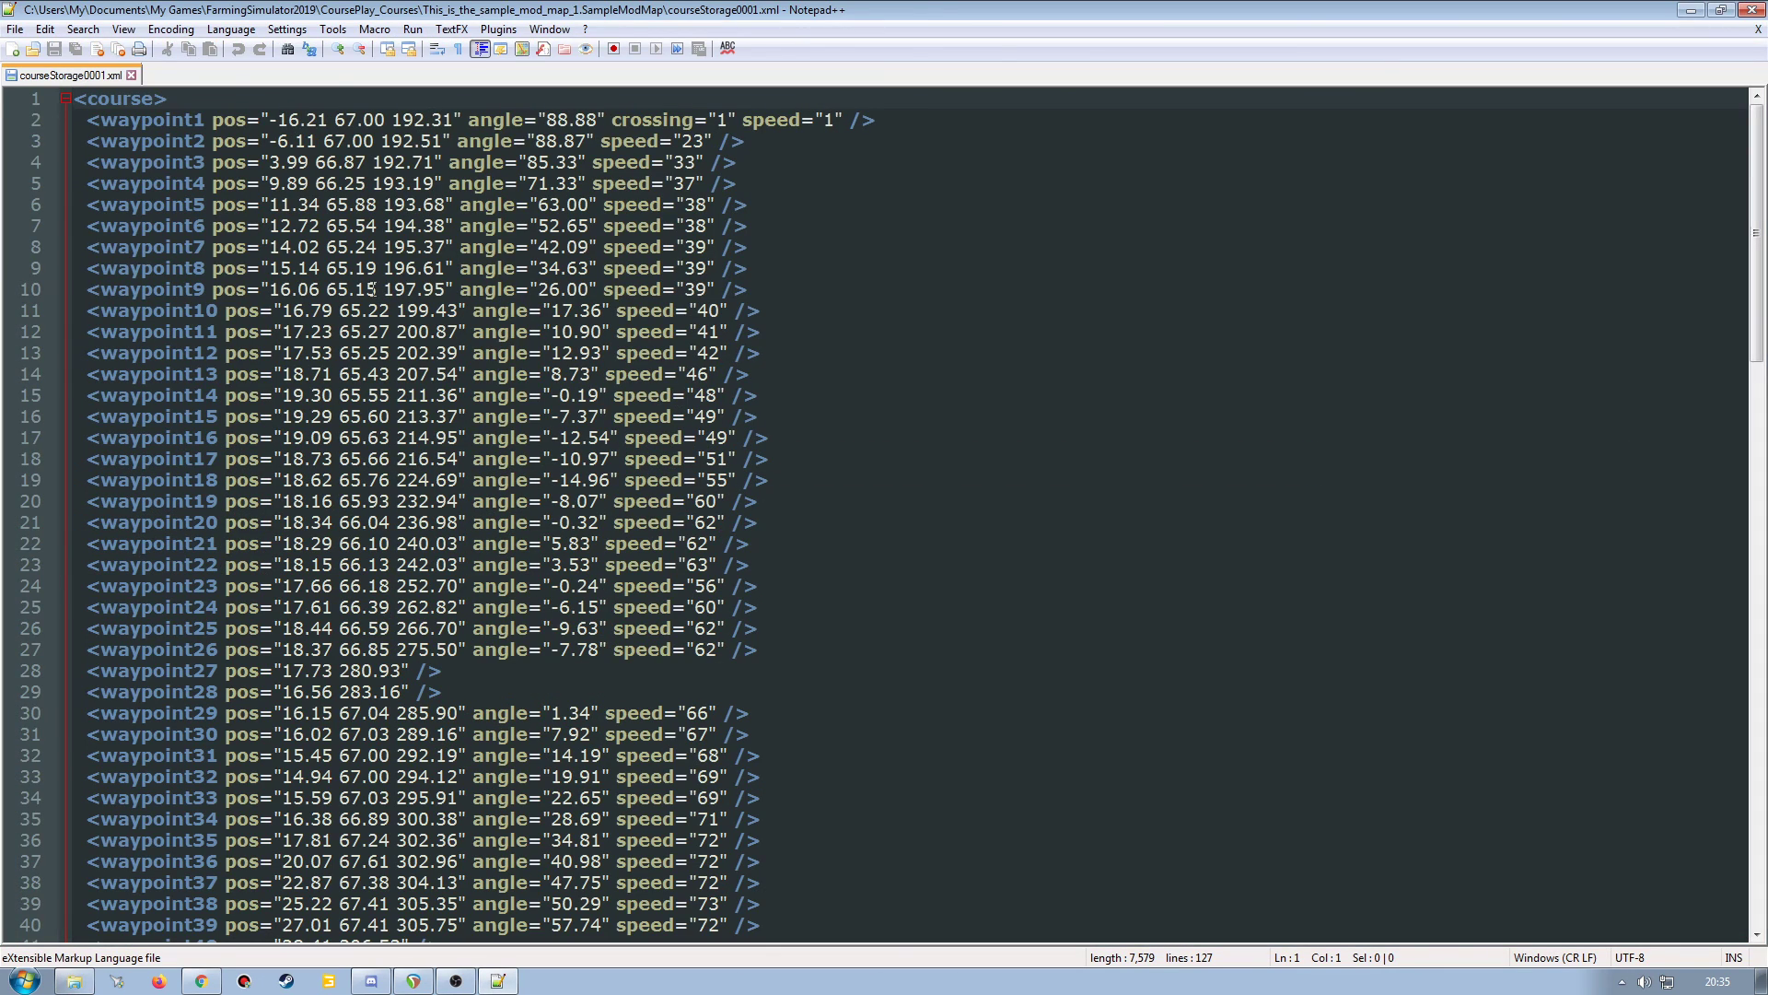
pyautogui.click(1750, 10)
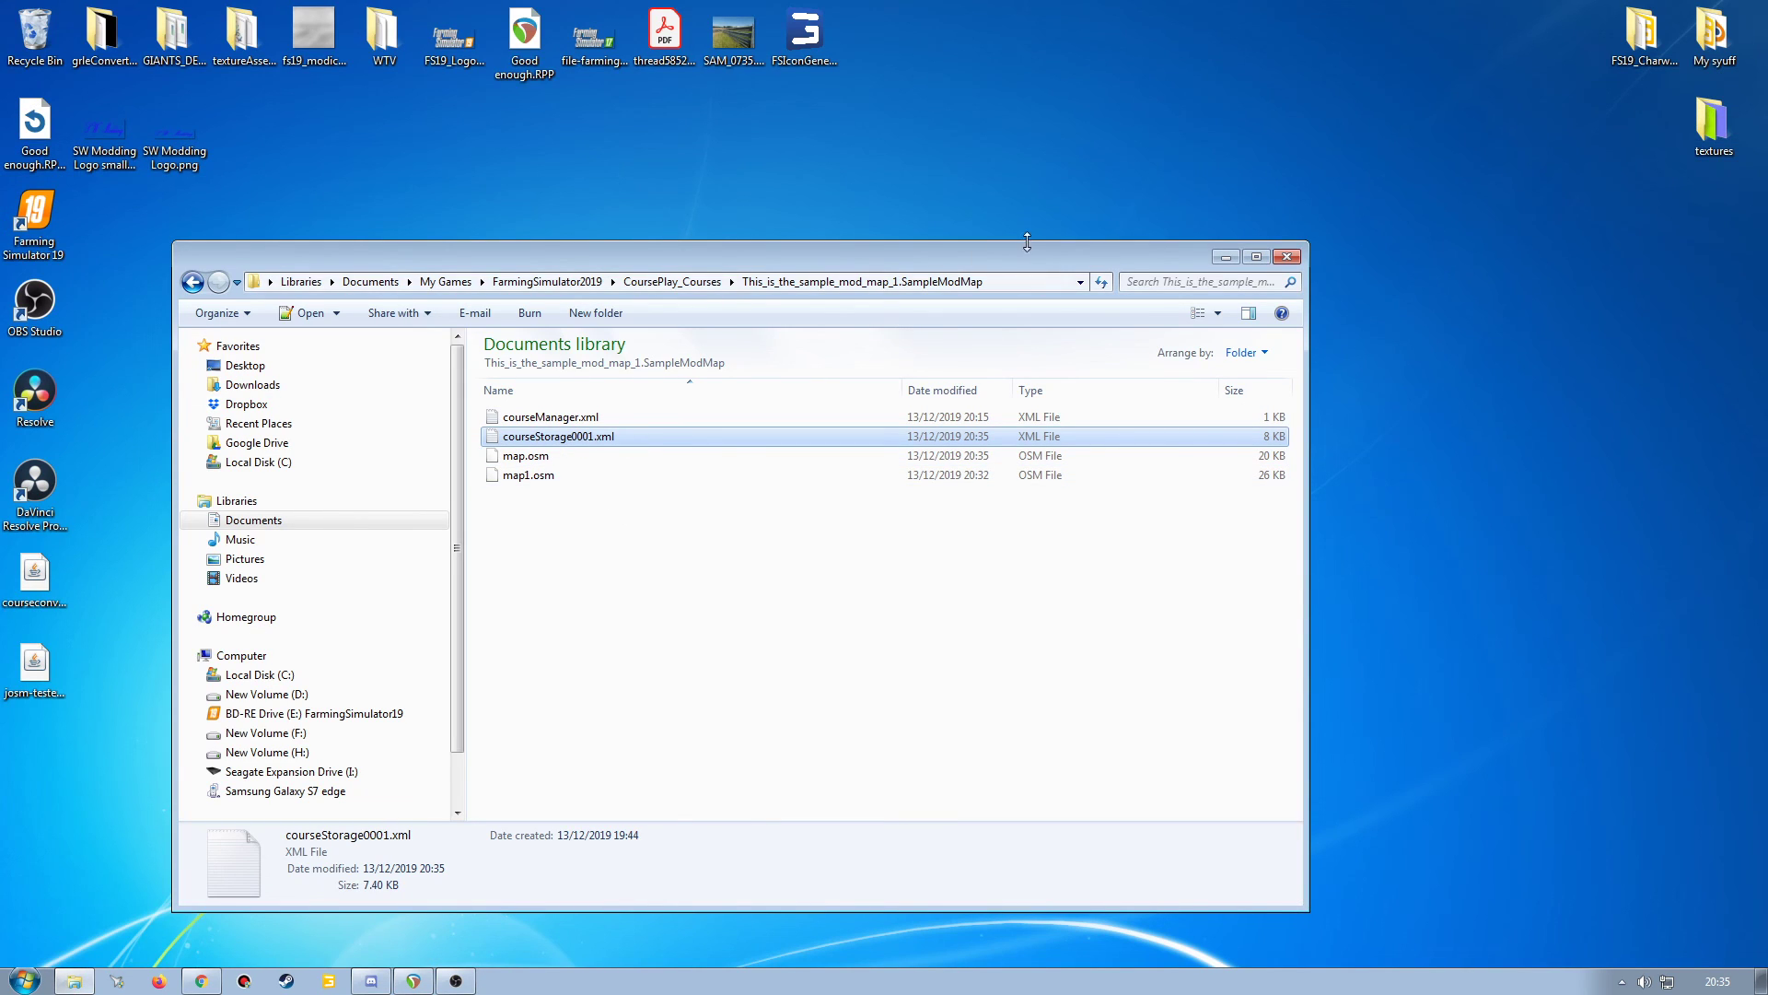
pyautogui.moveTo(686, 261); pyautogui.dragTo(906, 197)
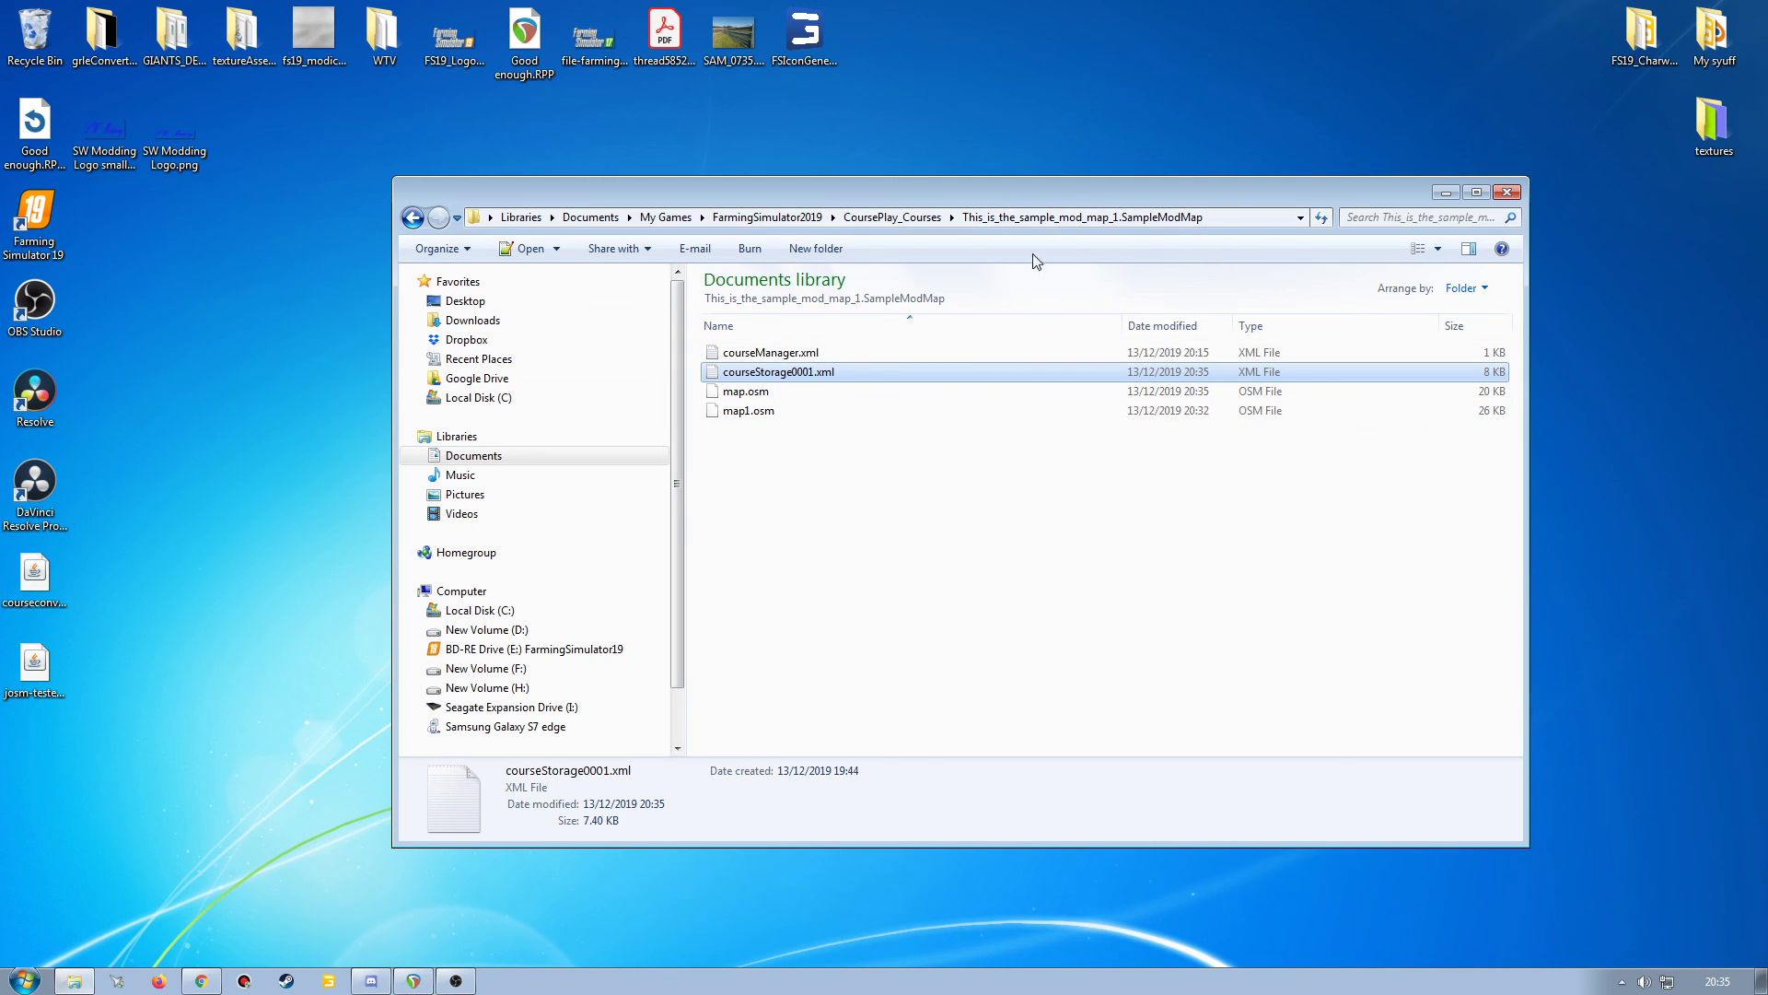
# Launch Farming Simulator 19, start the Sample Mod Map 1 game and switch to the Lizard Pickup 2014 at the shop.
pyautogui.doubleClick(34, 219)
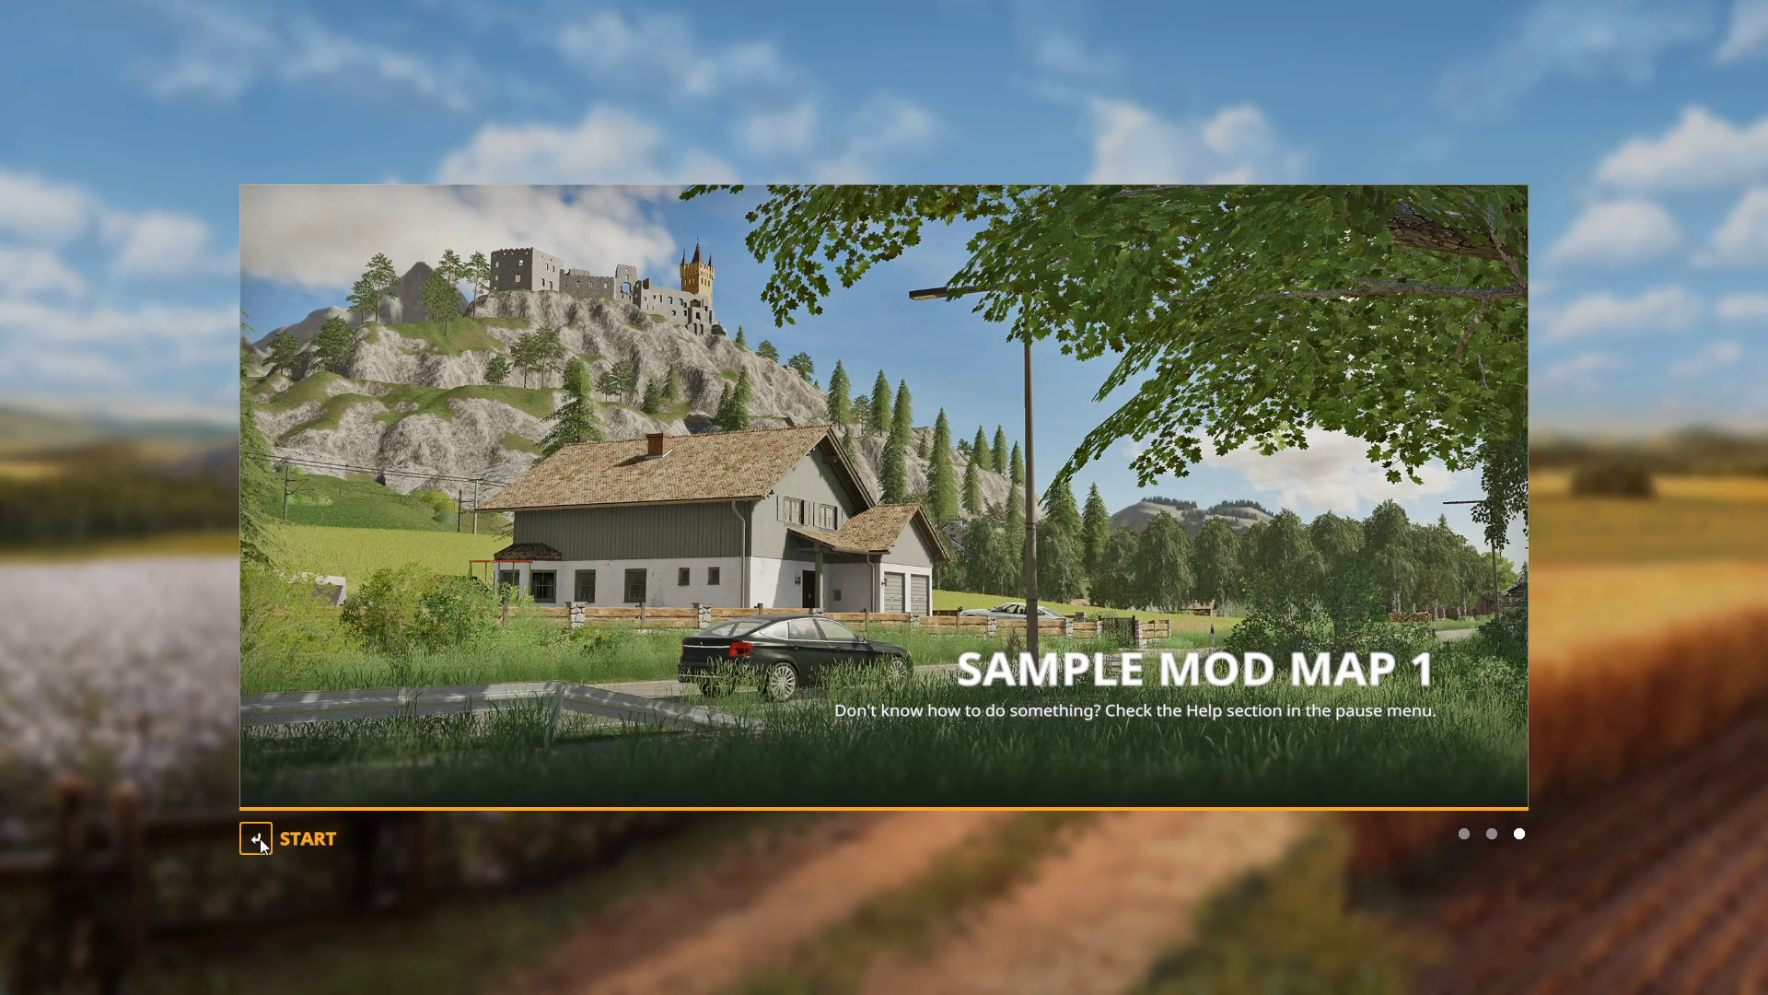
pyautogui.press('Return')
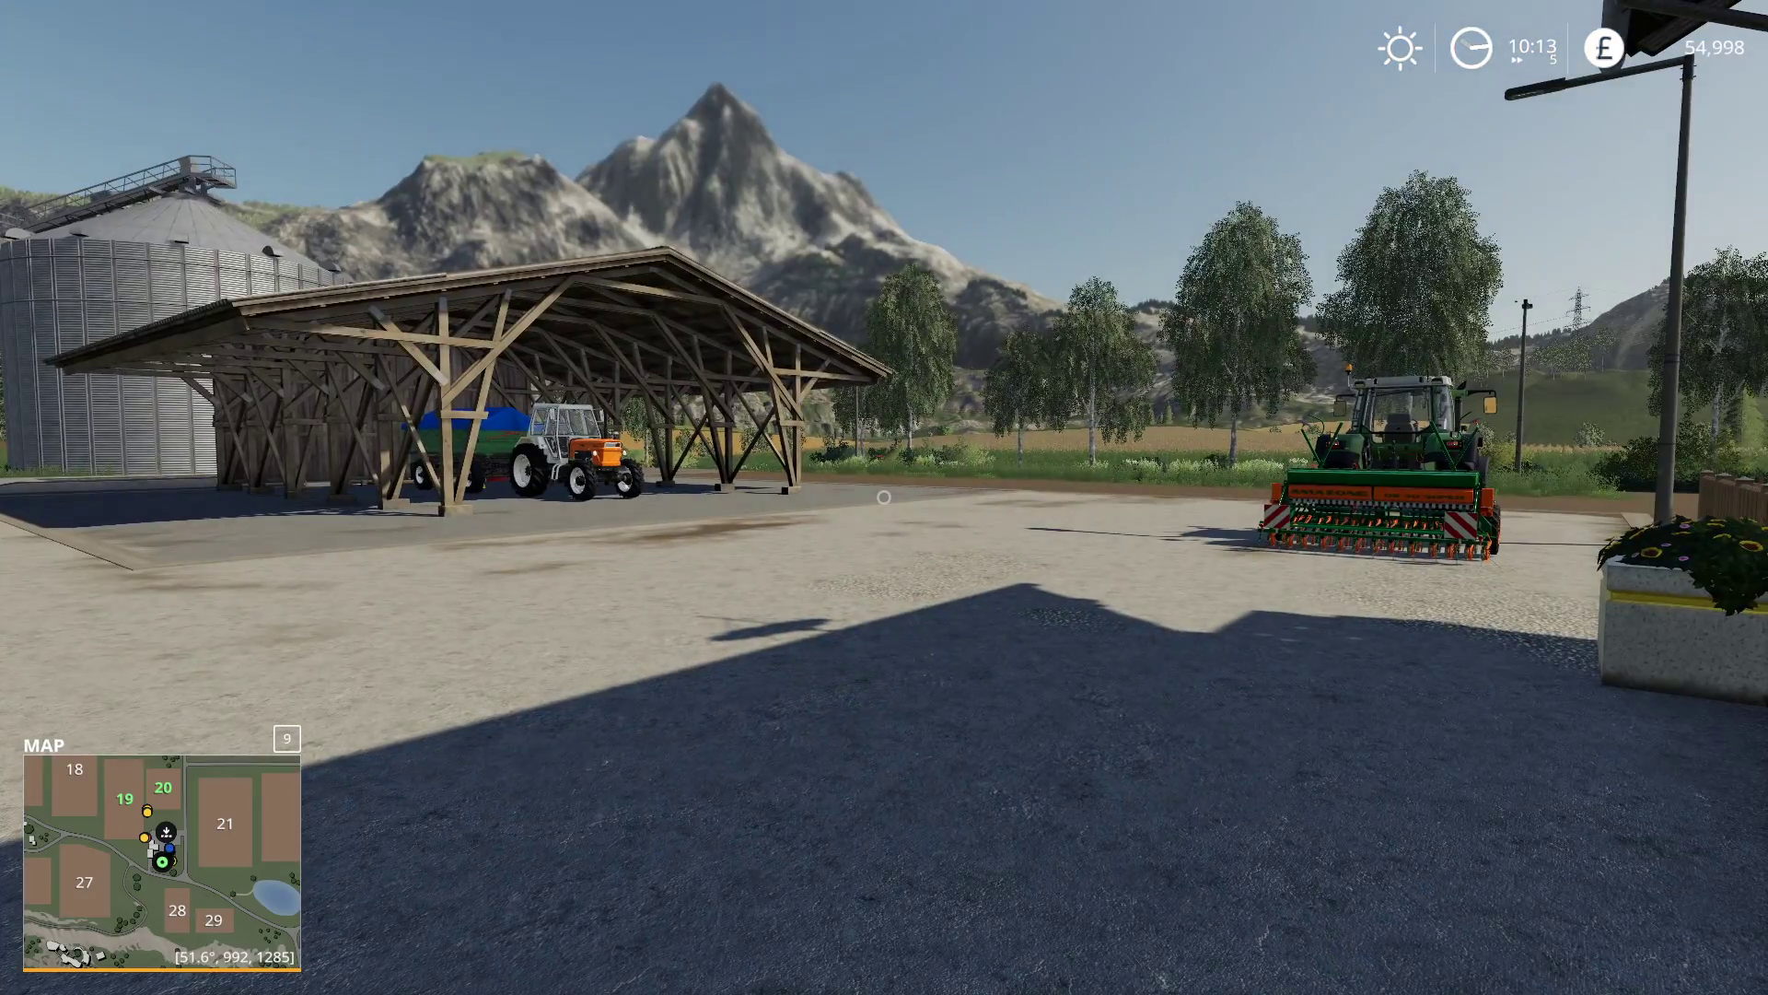
pyautogui.press('Escape')
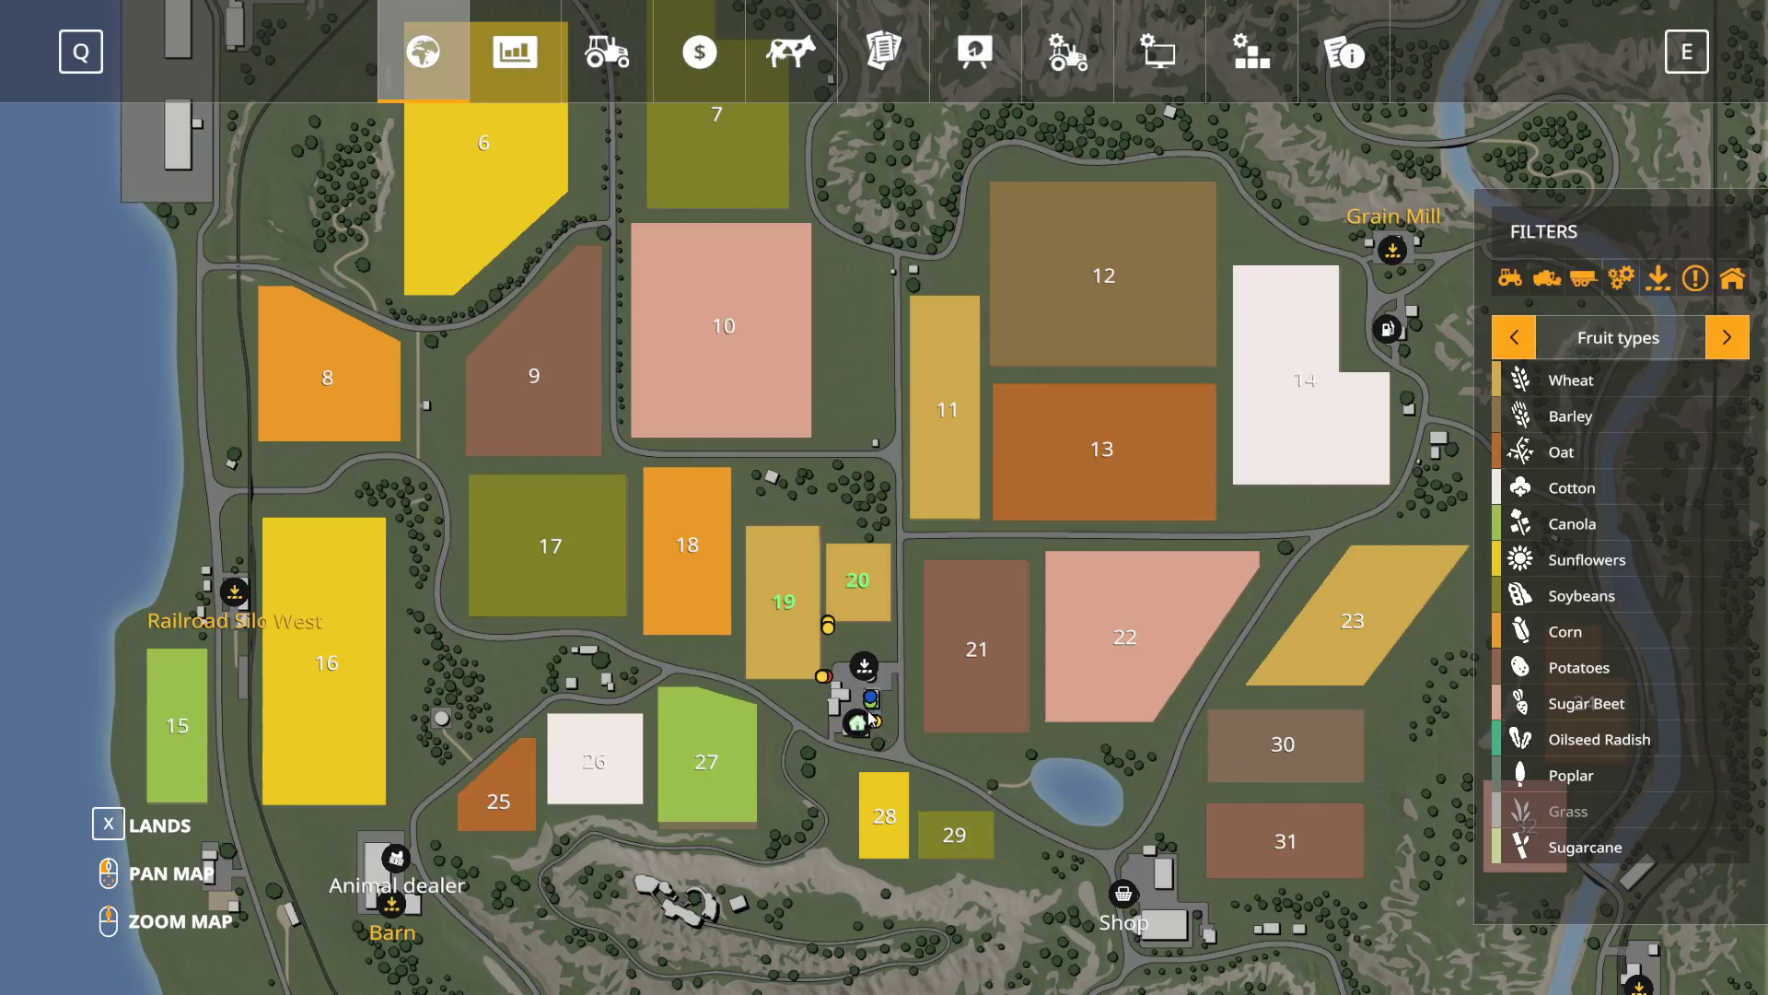
pyautogui.click(1129, 891)
pyautogui.press('Return')
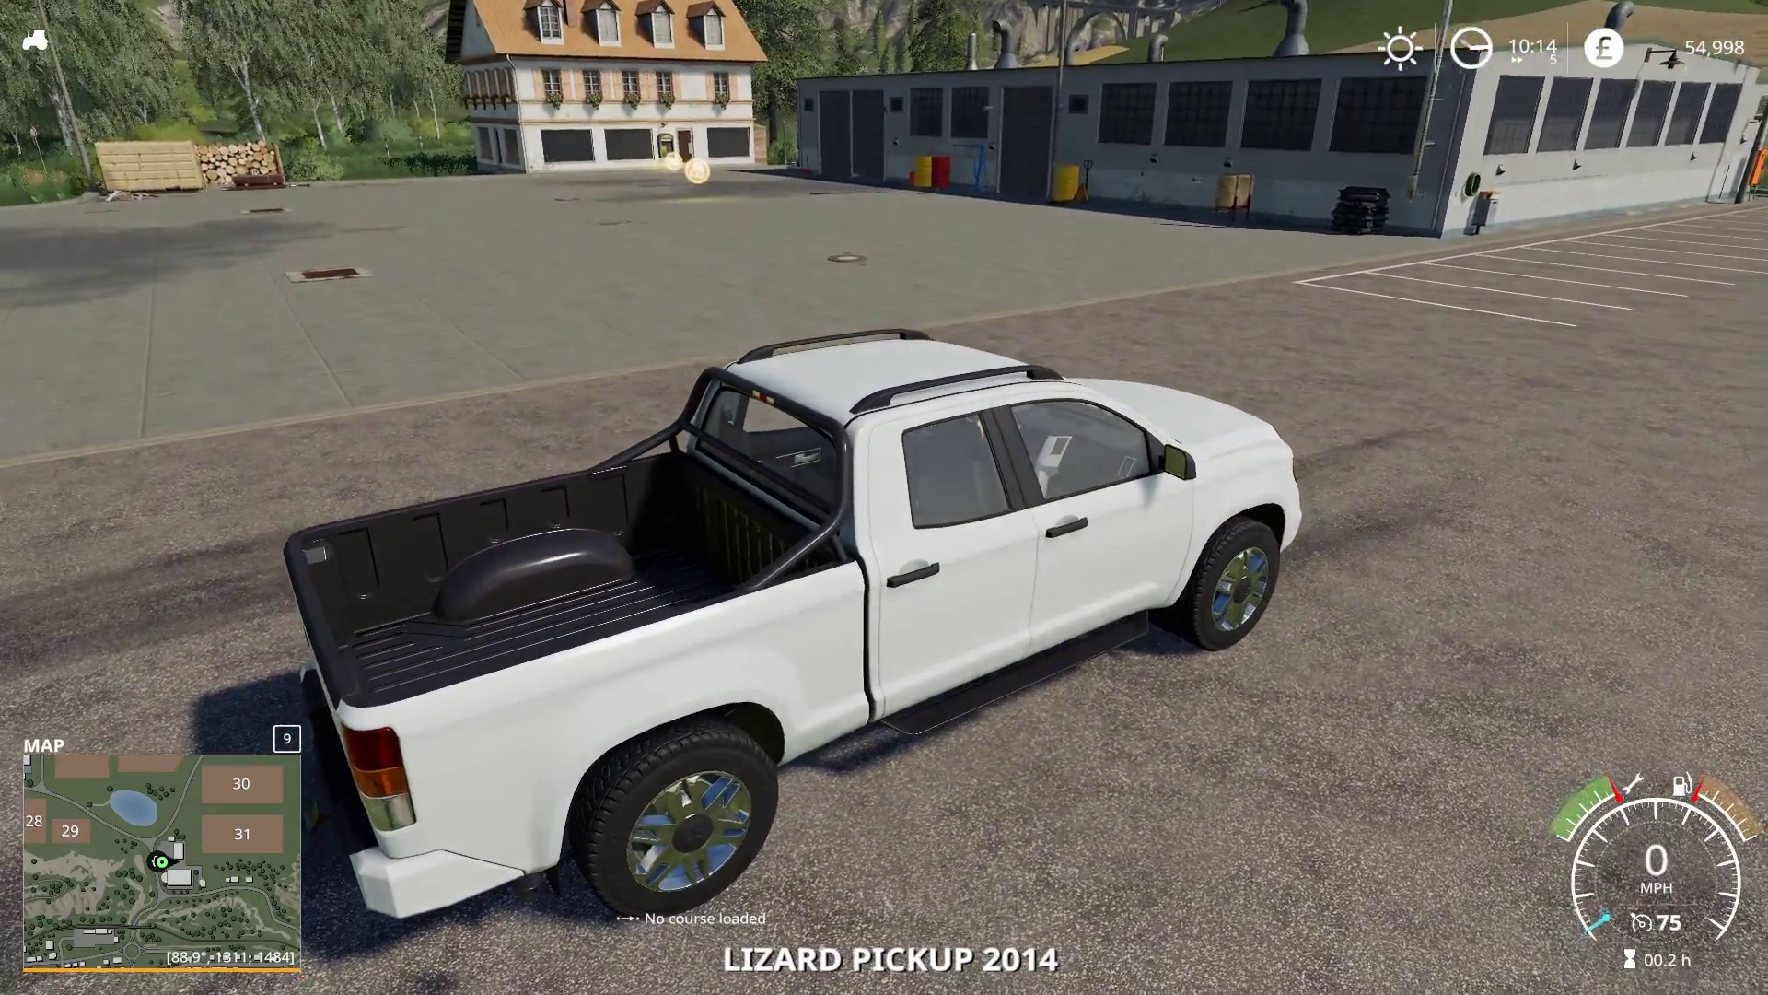
# Load the Farm to shop course into the pickup with Courseplay and display its route on the map overlay.
pyautogui.rightClick(386, 915)
pyautogui.click(765, 675)
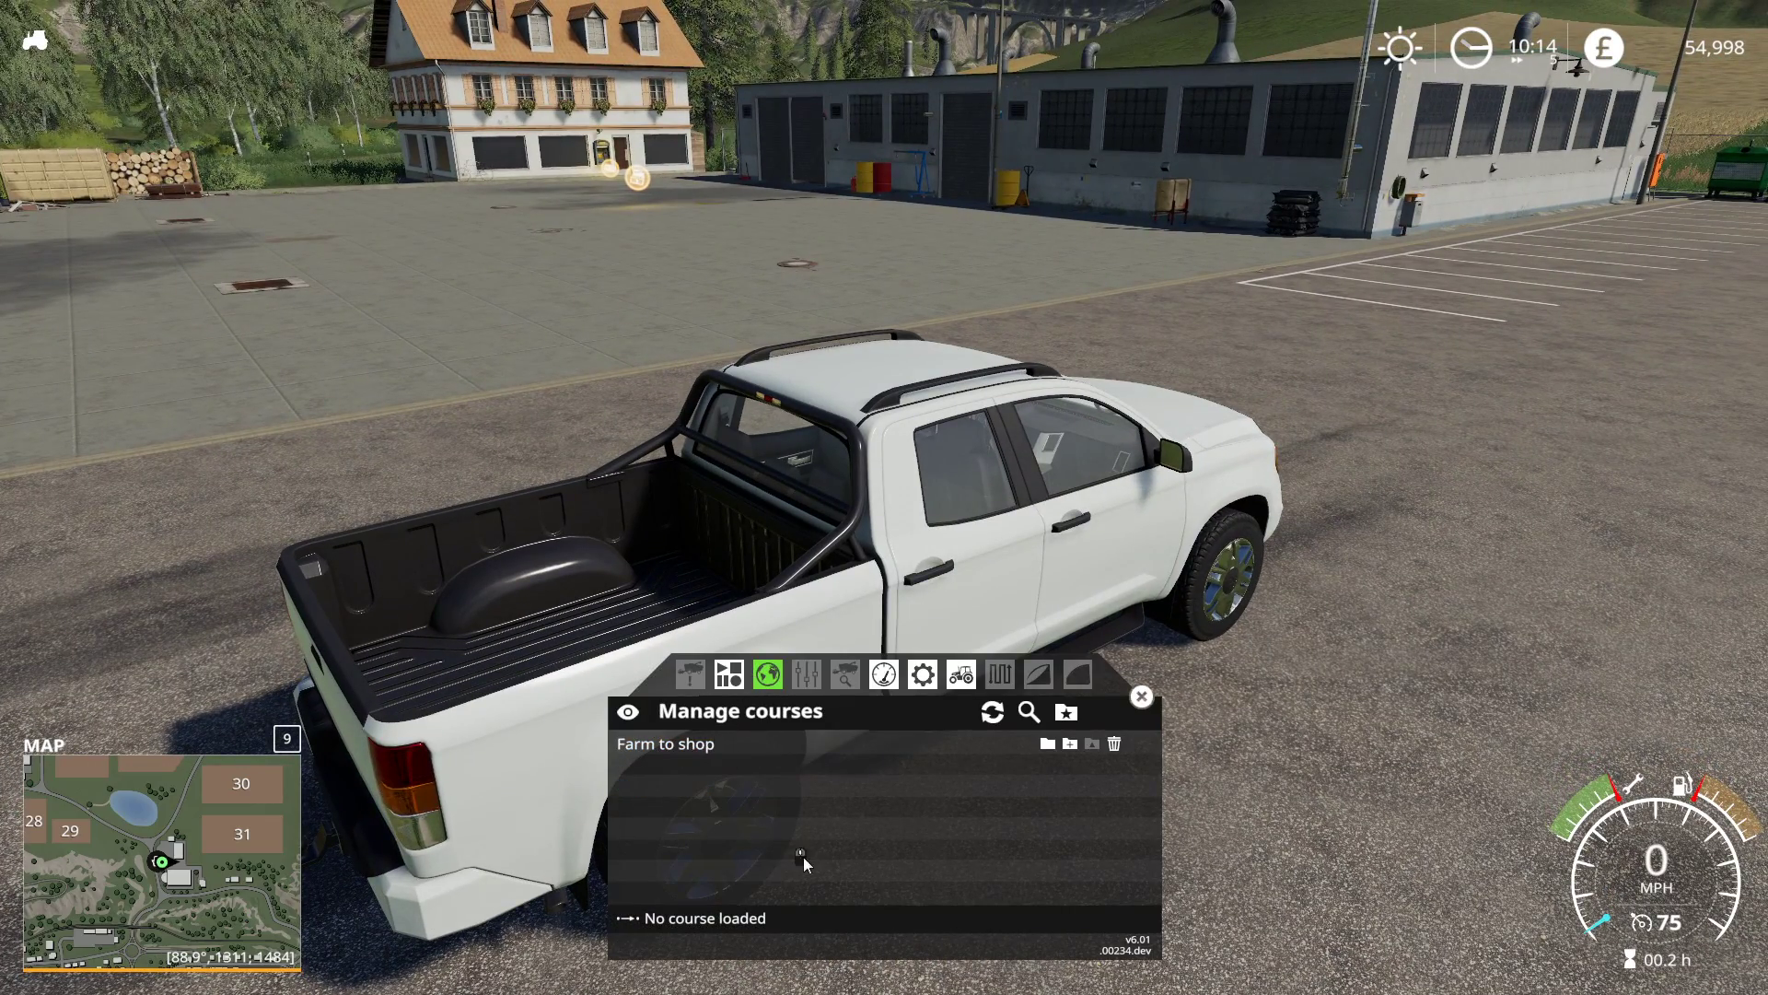
pyautogui.click(1070, 744)
pyautogui.click(627, 713)
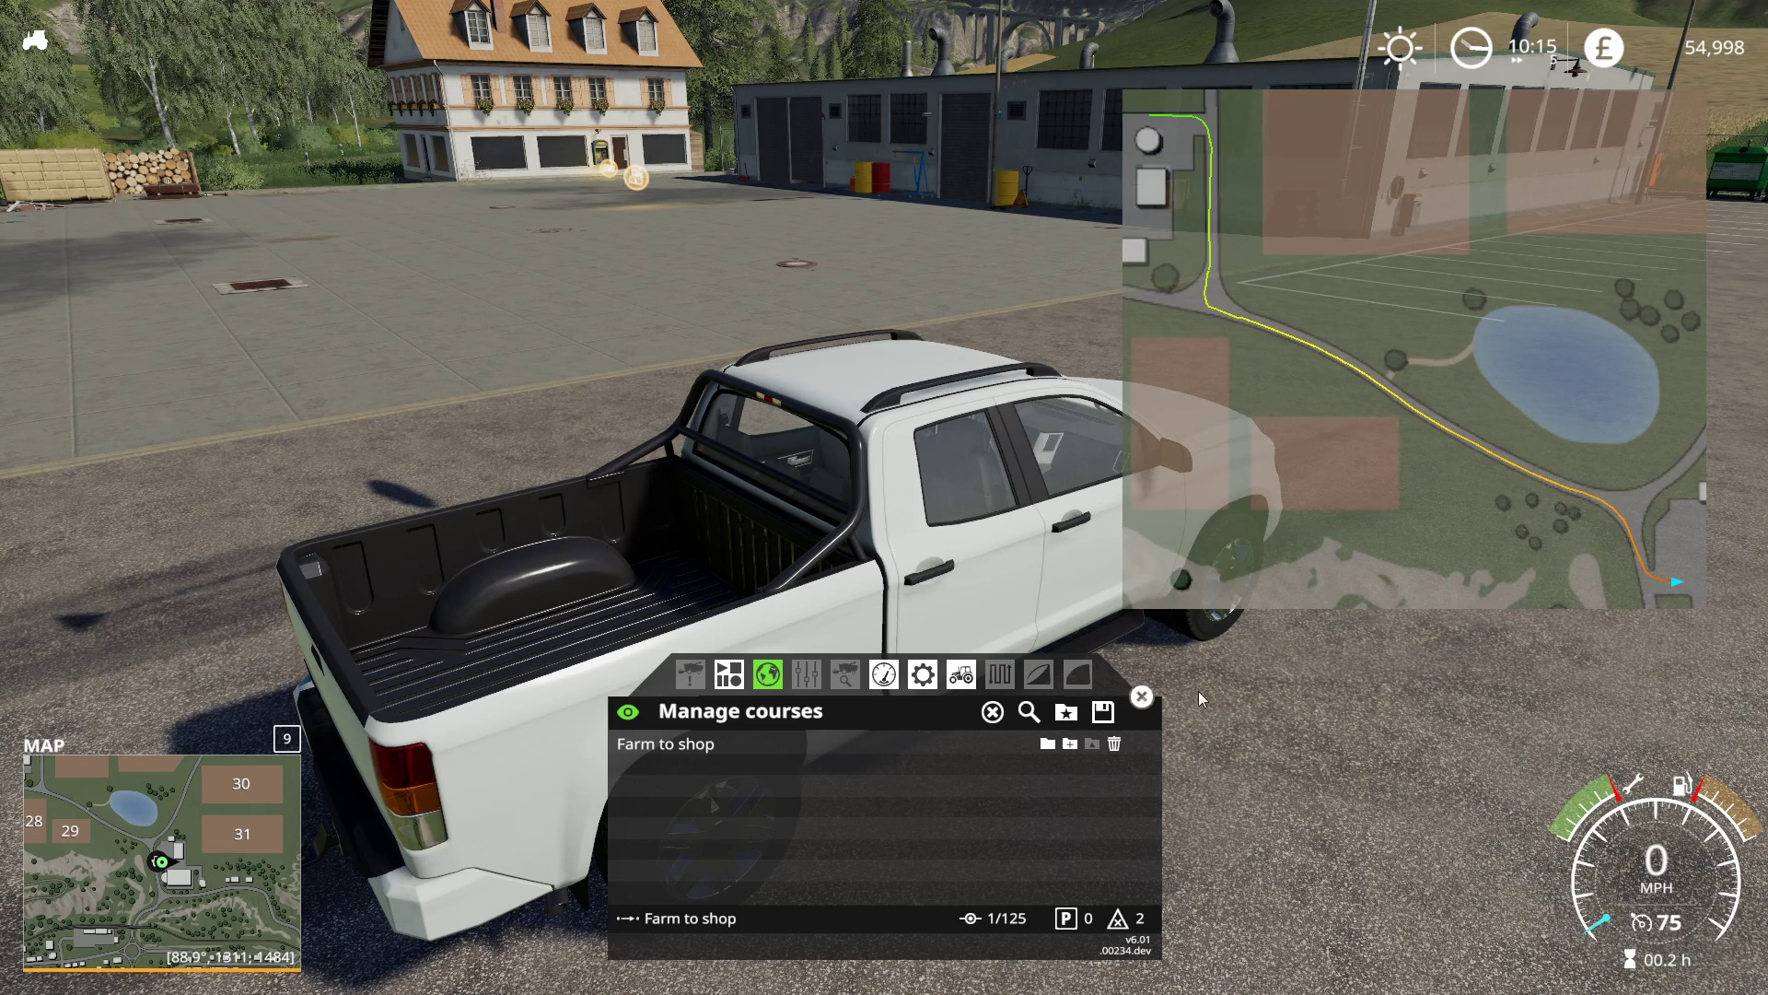
pyautogui.click(1142, 700)
# Hide the course map overlay and drive the pickup from the shop to the farm, parking on the road beside the silo.
pyautogui.press('w')
pyautogui.press('a')
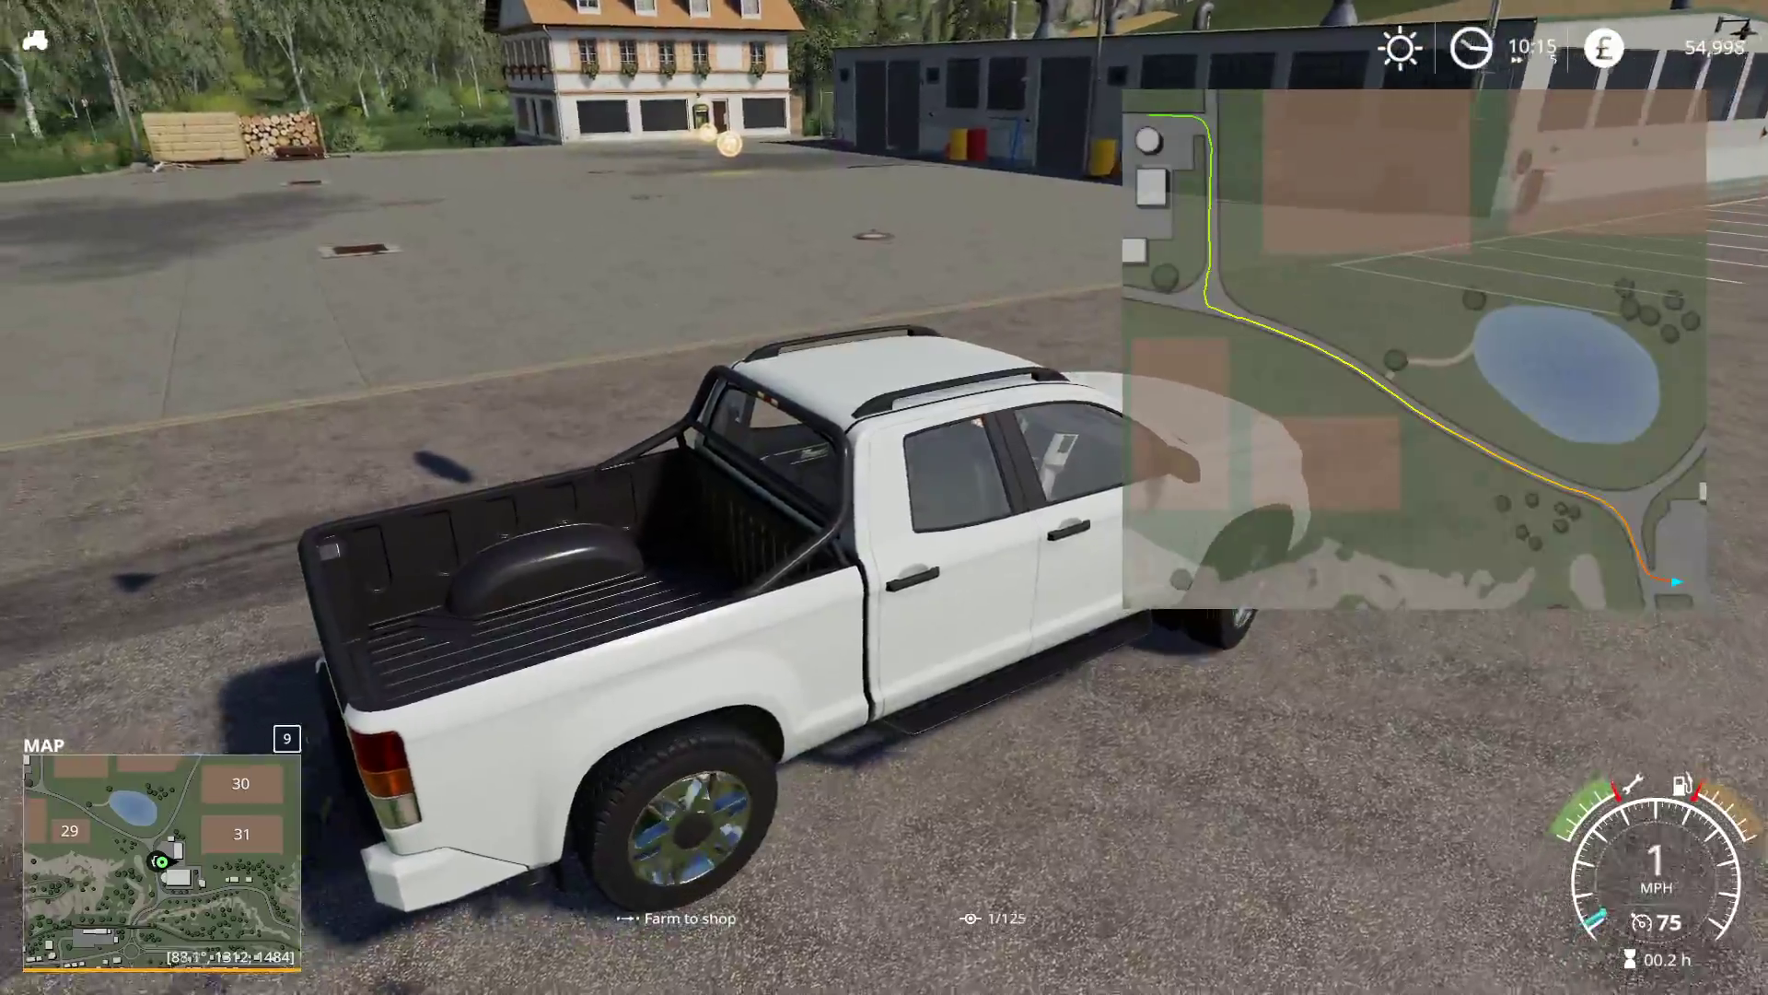
pyautogui.rightClick(995, 714)
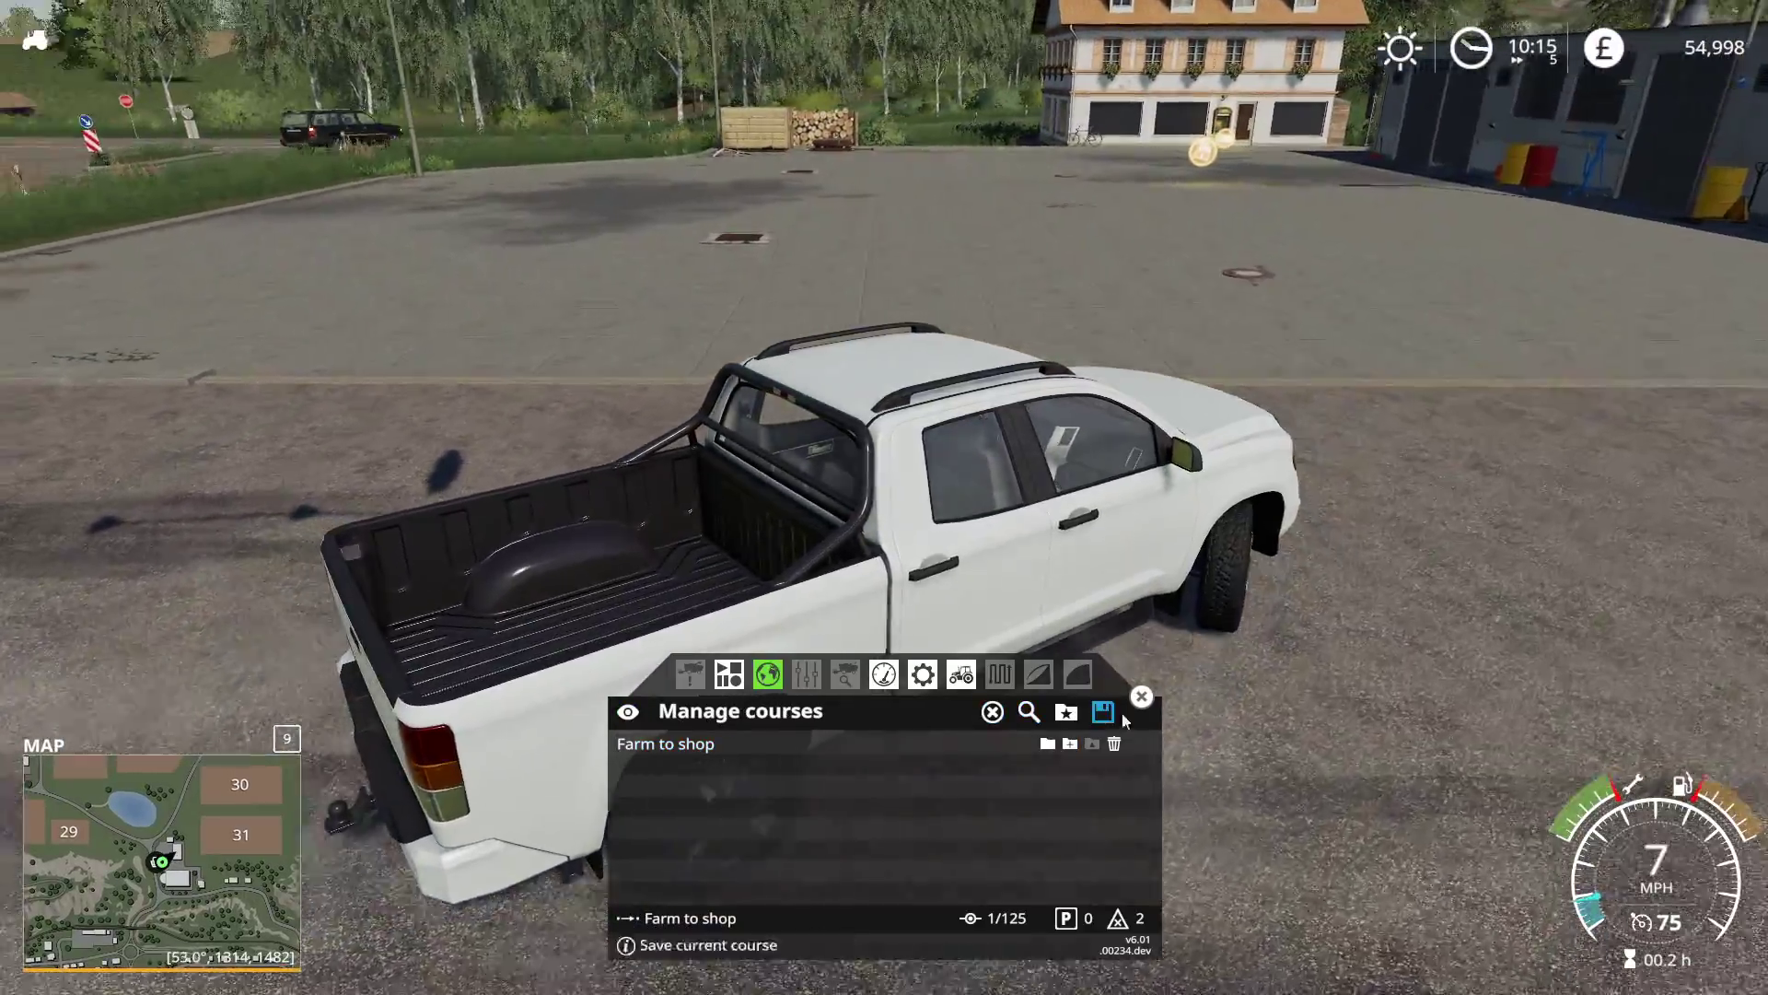
pyautogui.rightClick(1102, 711)
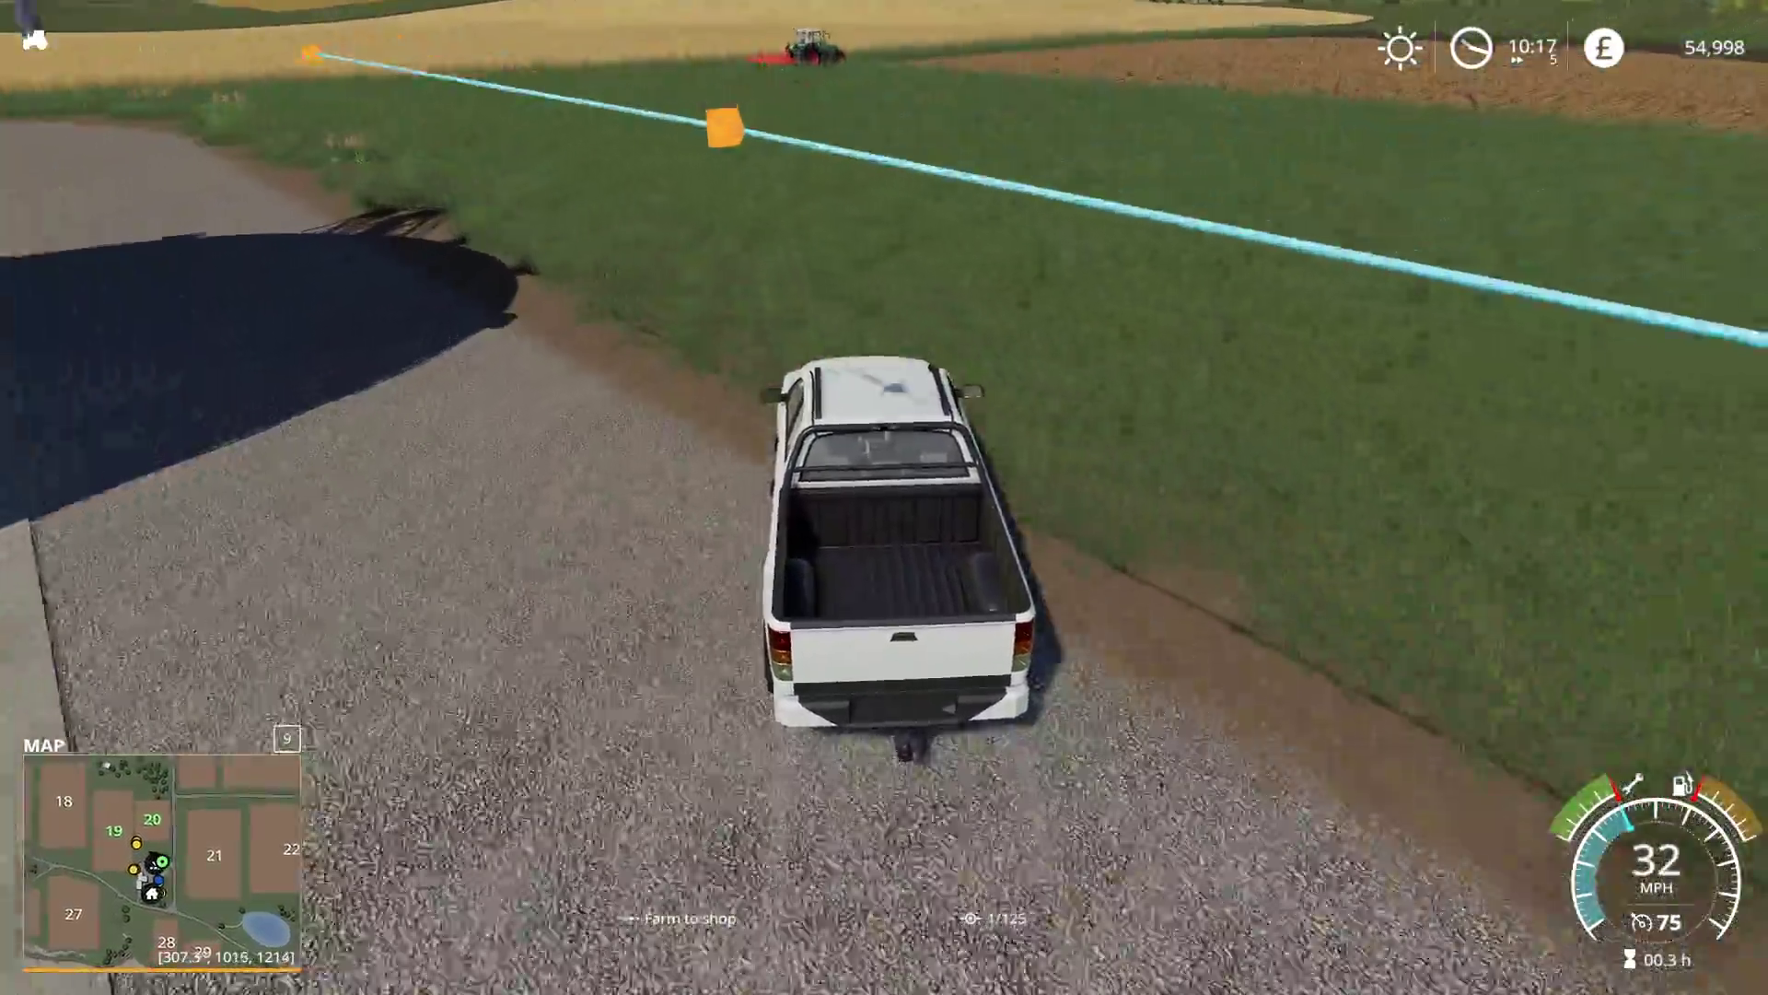
pyautogui.press('a')
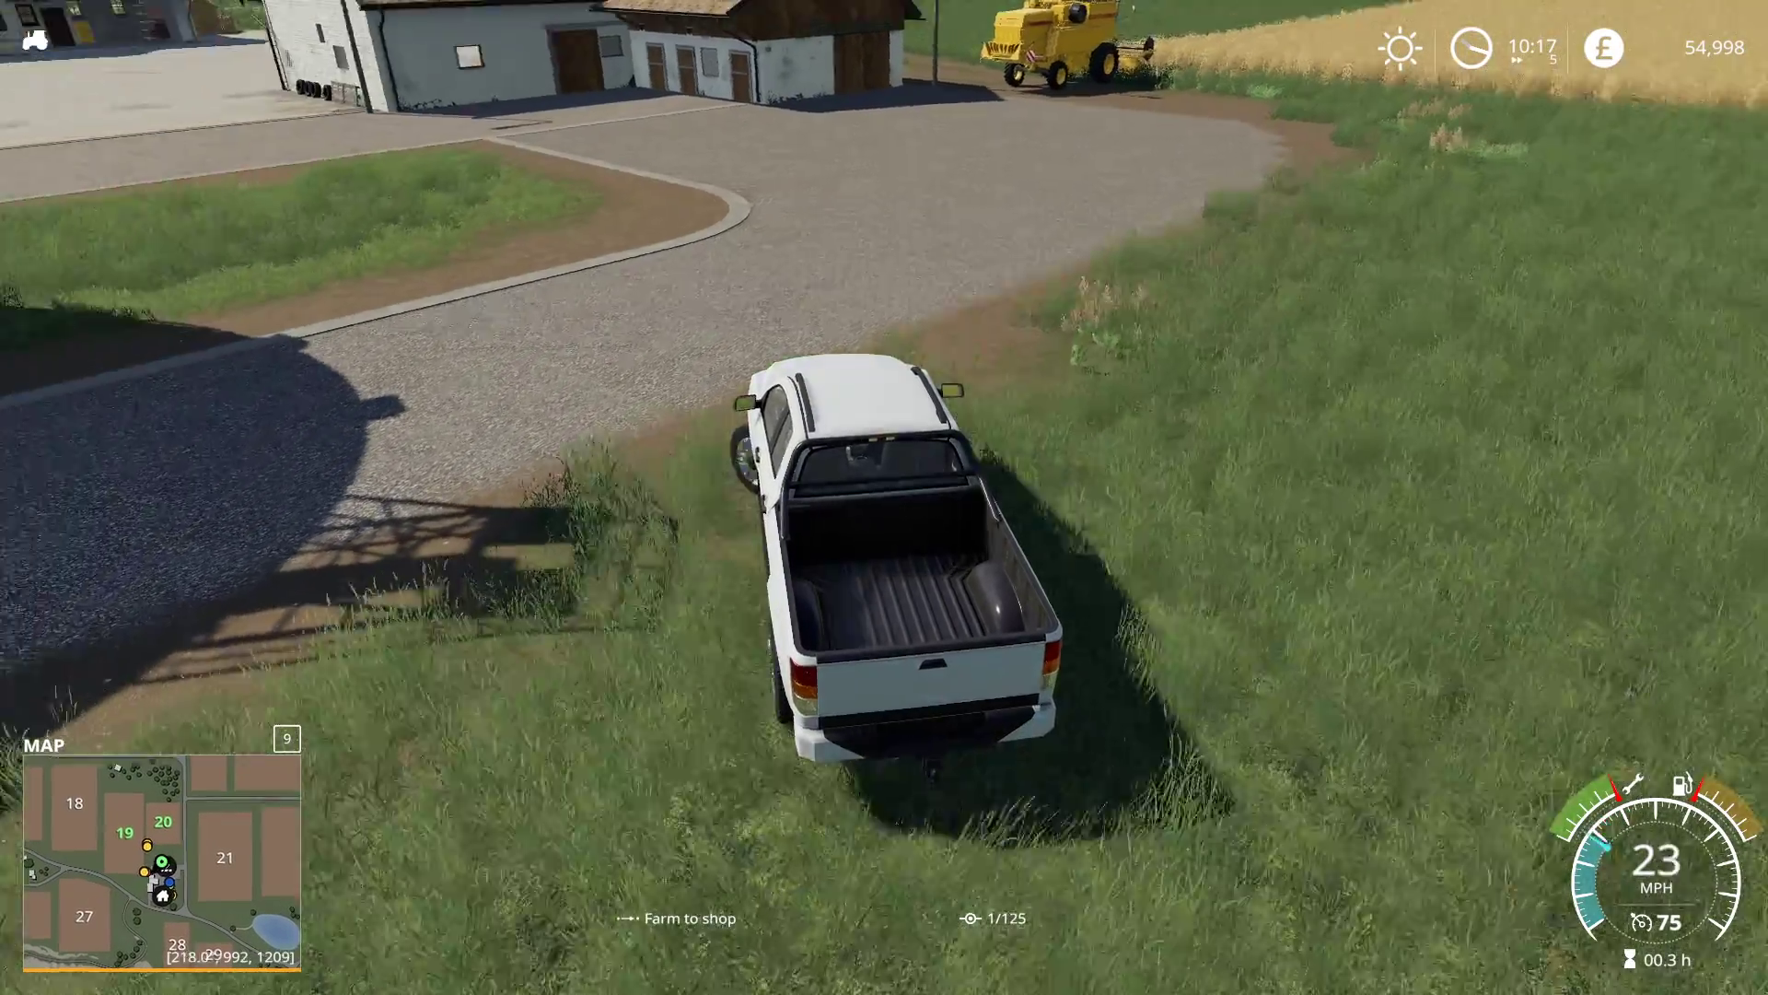
pyautogui.press('d')
pyautogui.press('s')
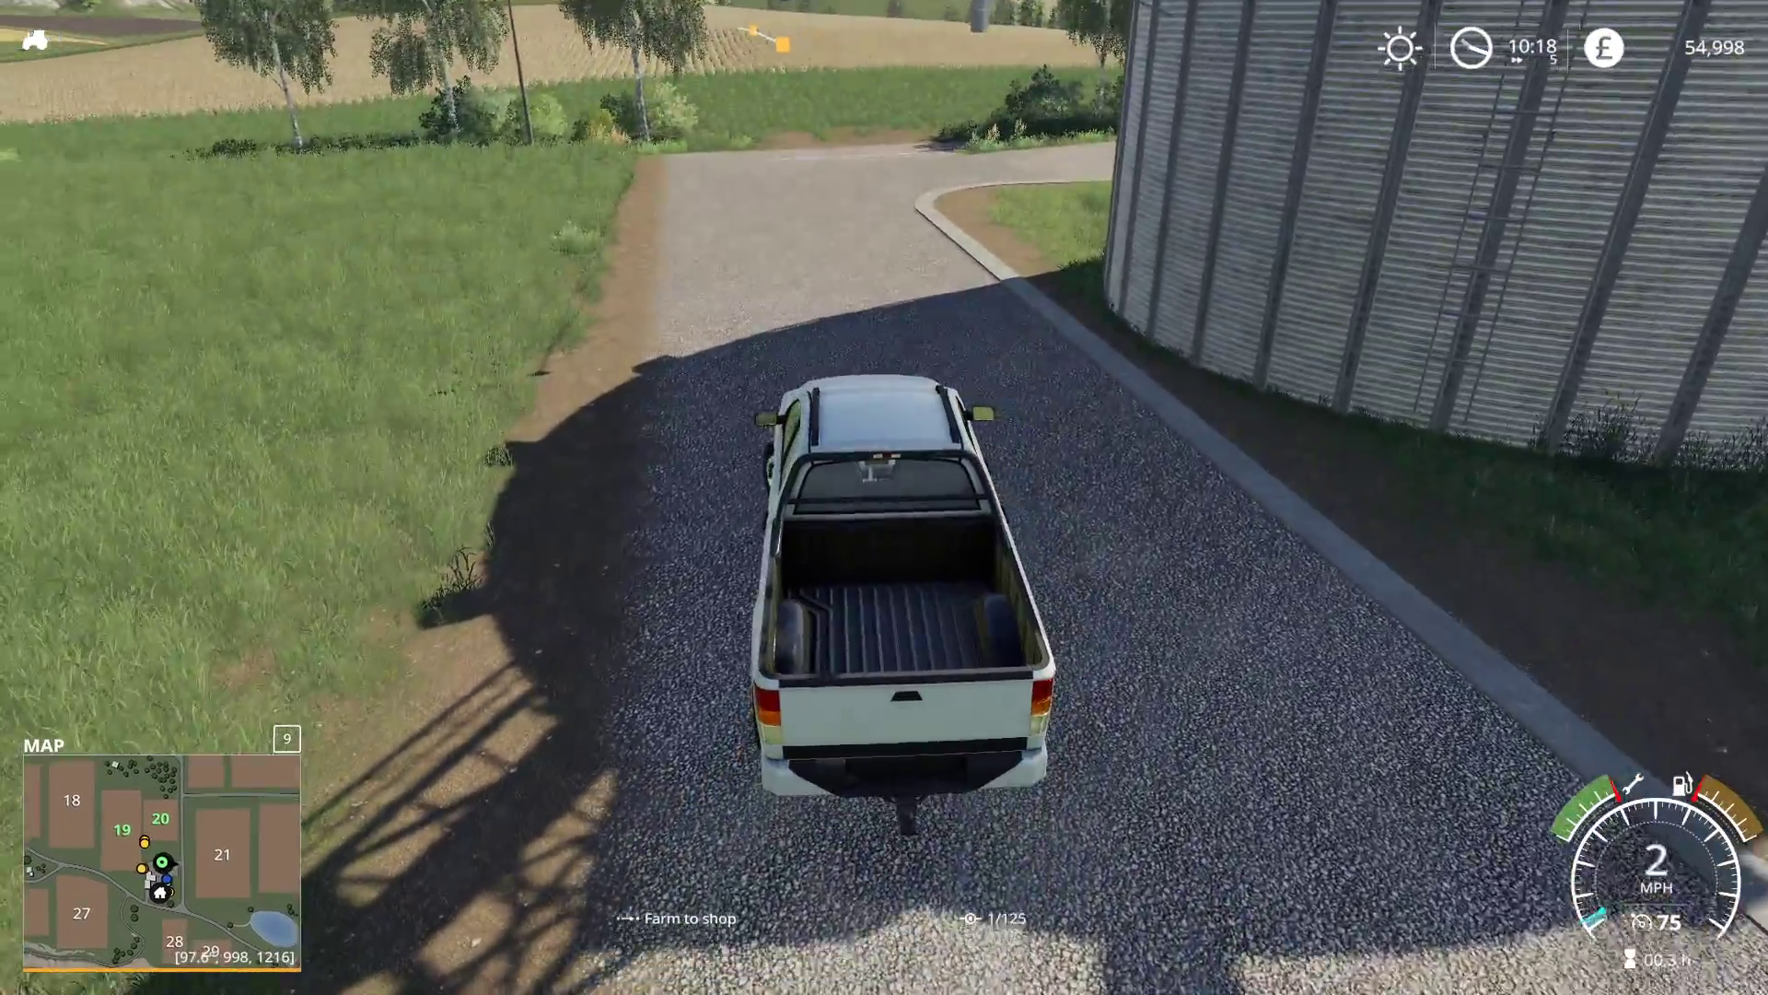
pyautogui.press('d')
# Start the Courseplay driver on the Farm to shop course and let the pickup drive the route.
pyautogui.rightClick(1599, 702)
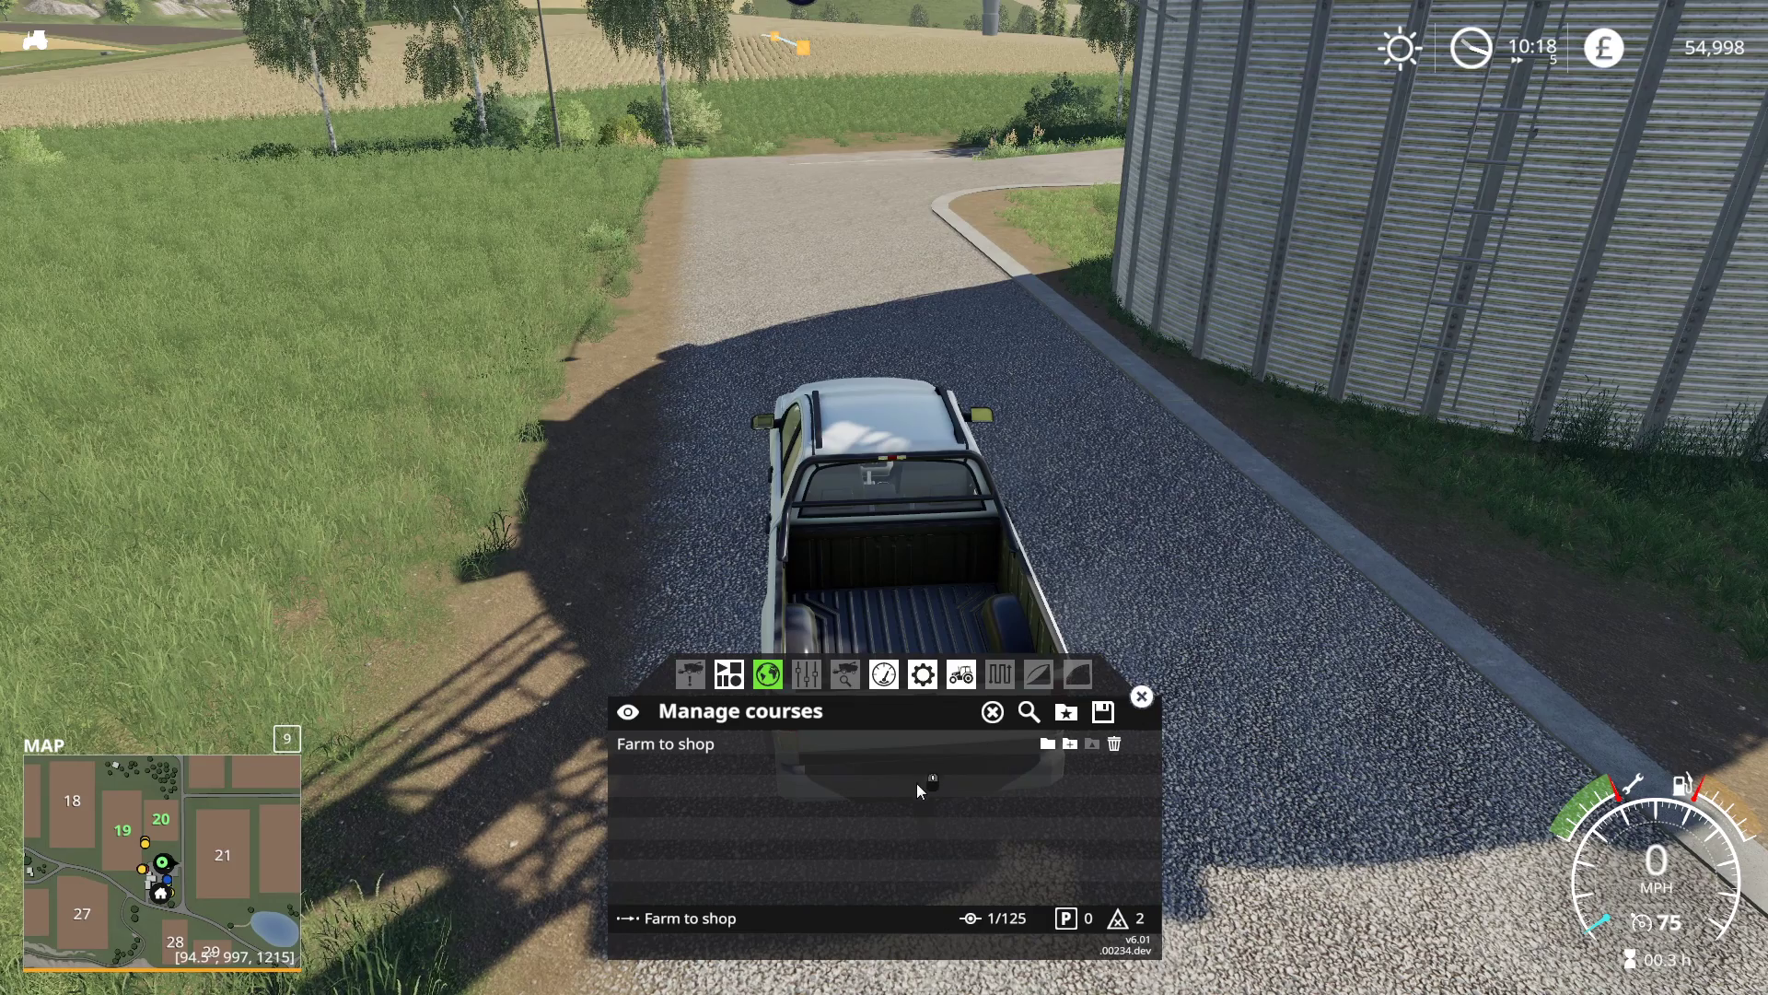
pyautogui.click(734, 673)
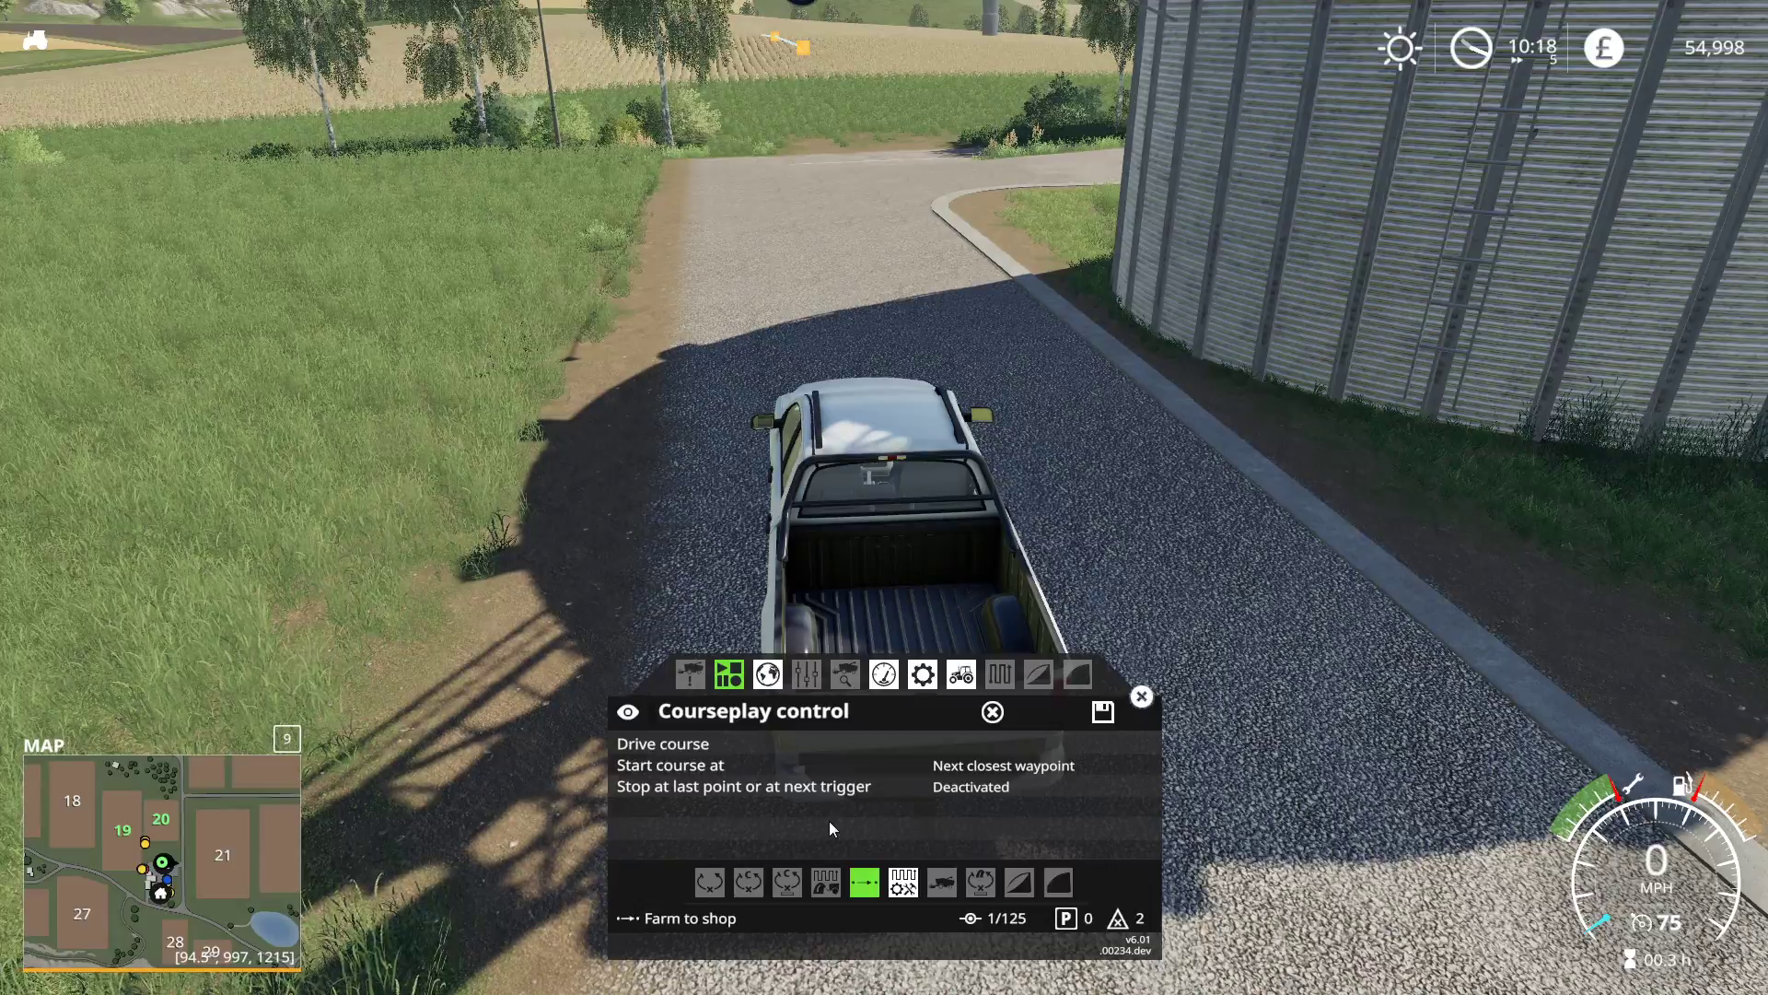
pyautogui.click(697, 753)
pyautogui.rightClick(697, 752)
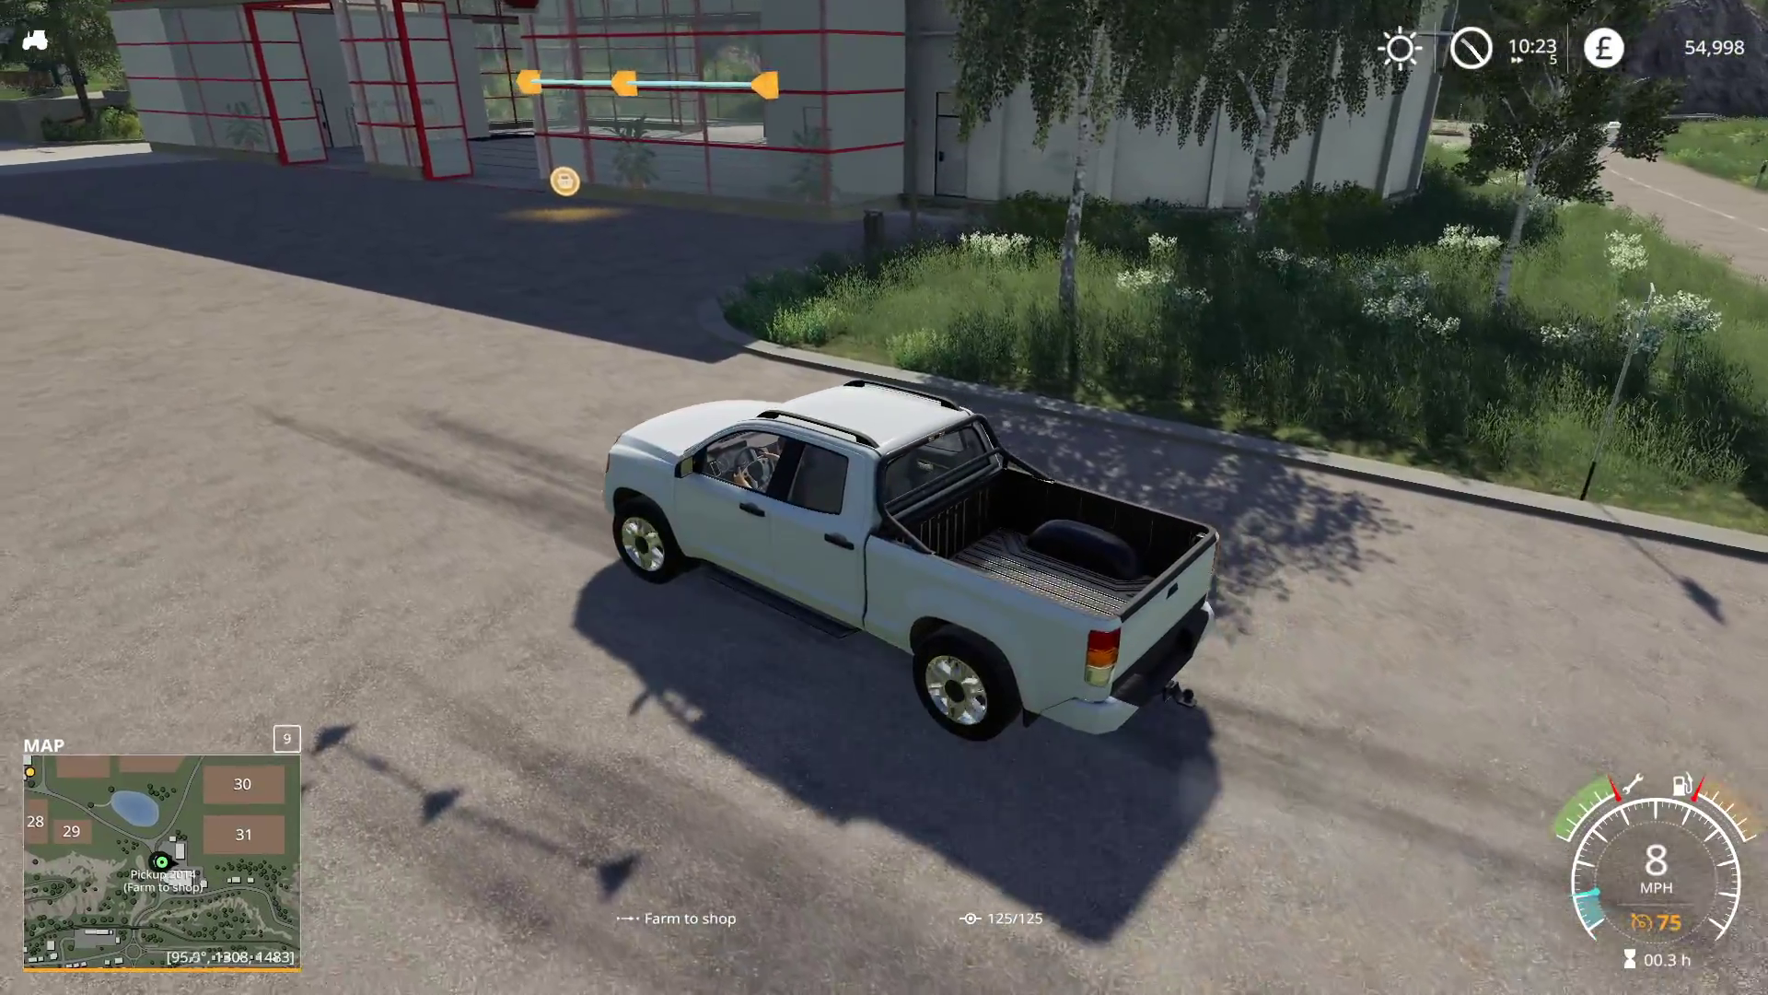
# Stop the Courseplay driver at the shop and get out of the pickup.
pyautogui.rightClick(1759, 654)
pyautogui.click(654, 745)
pyautogui.click(1141, 699)
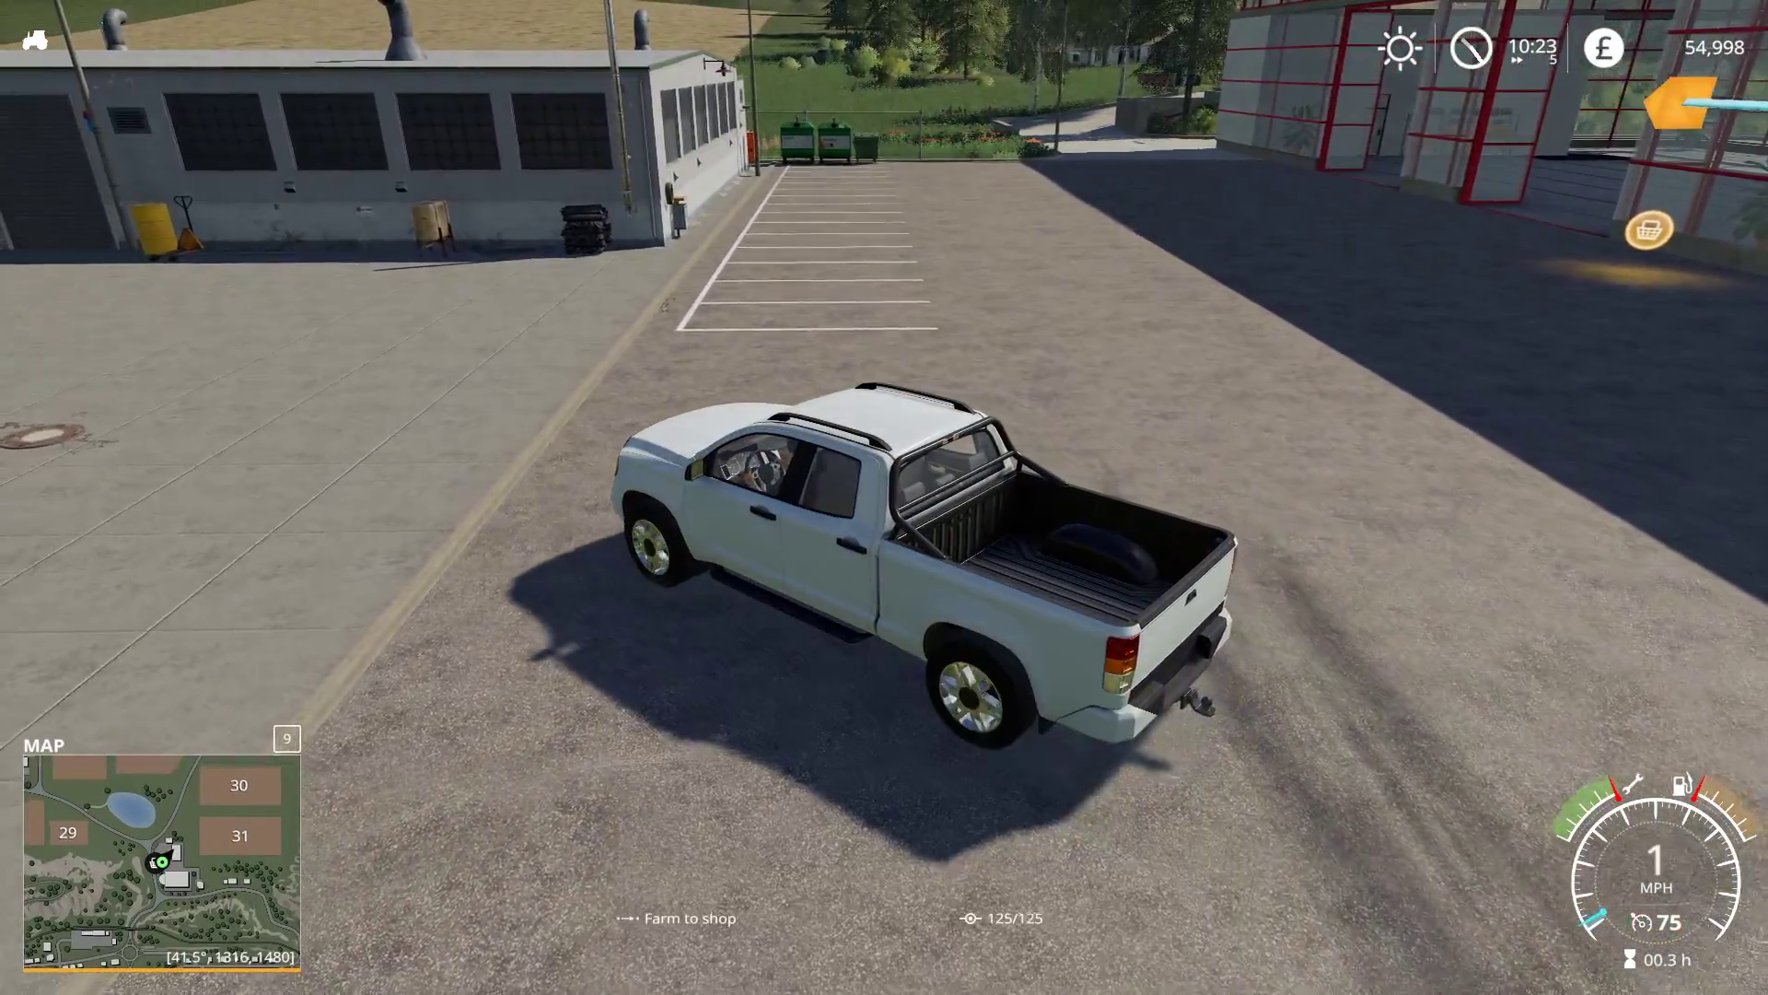
pyautogui.press('e')
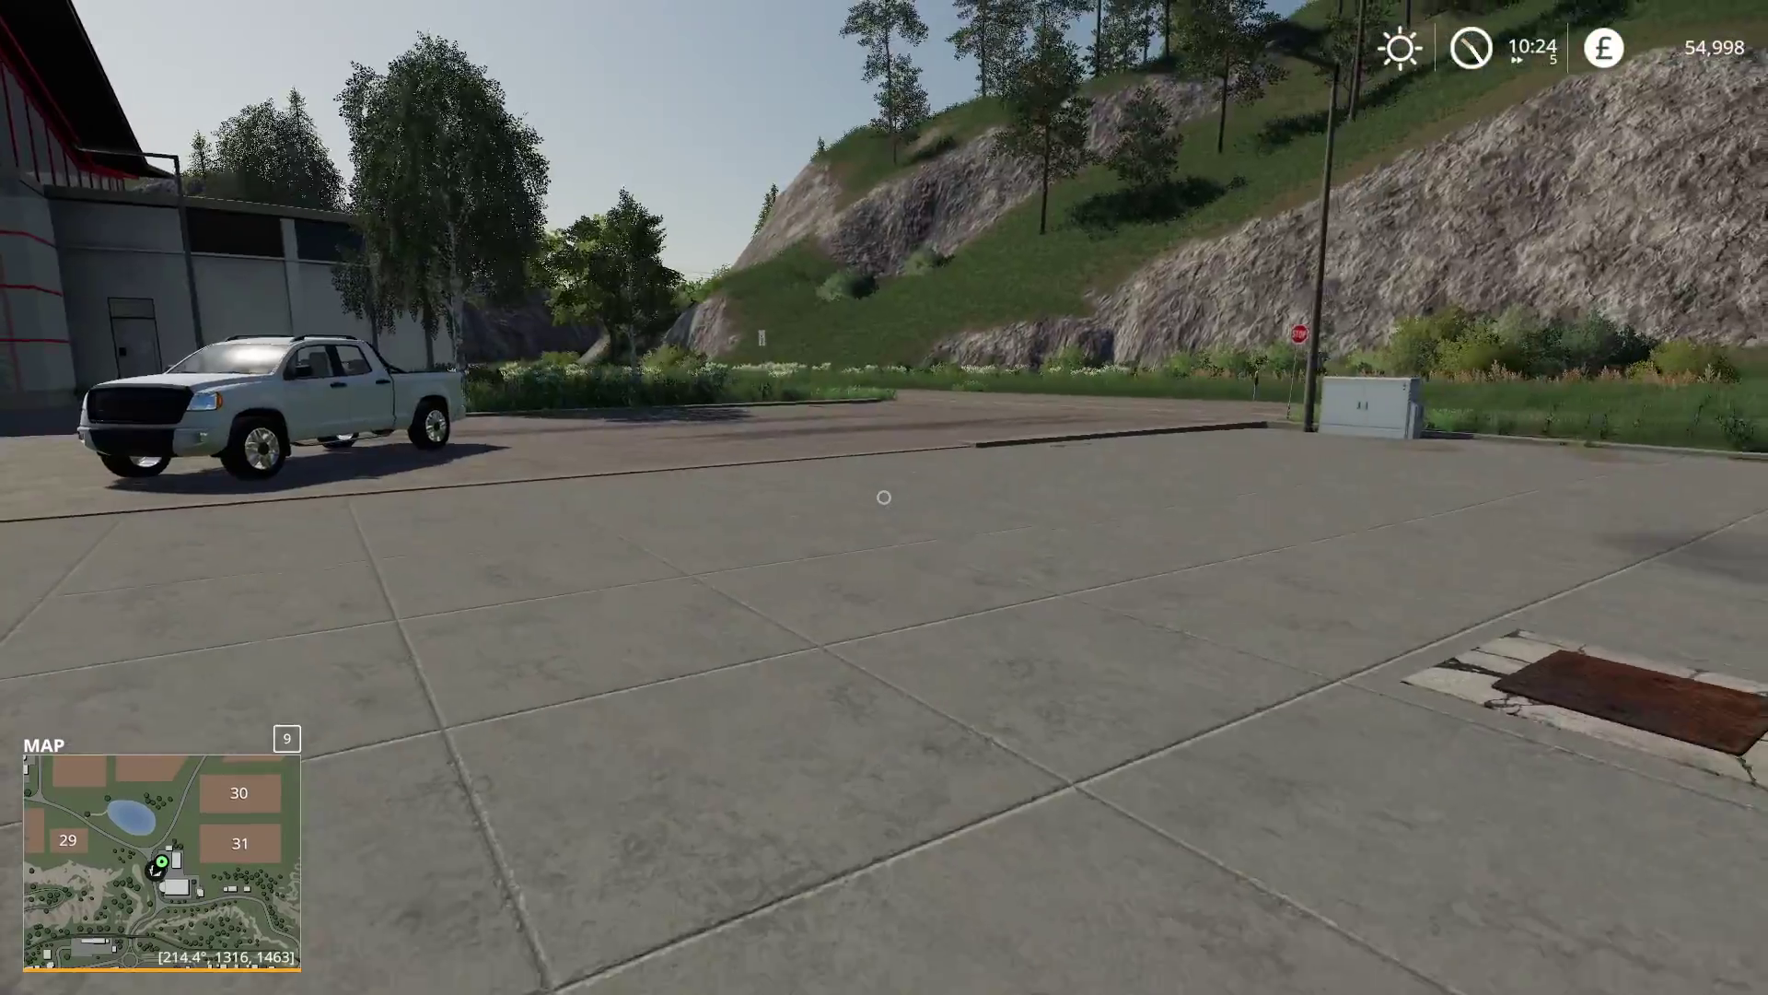